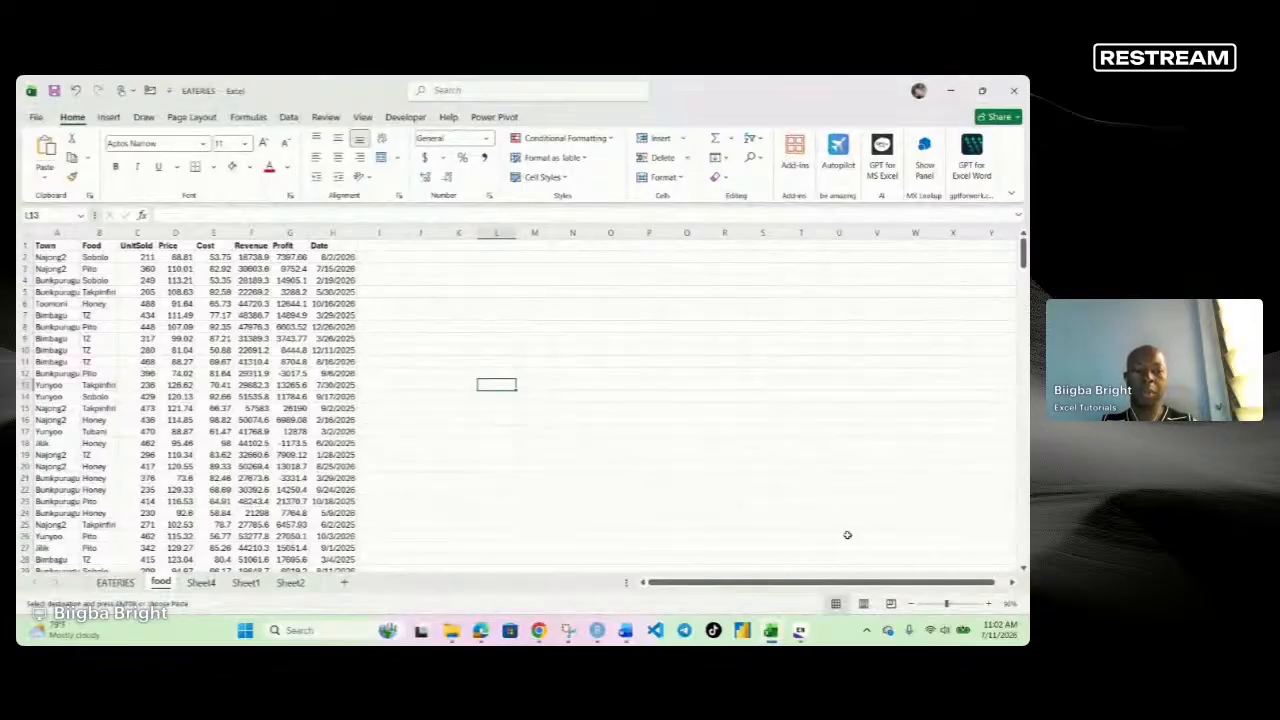
click(988, 604)
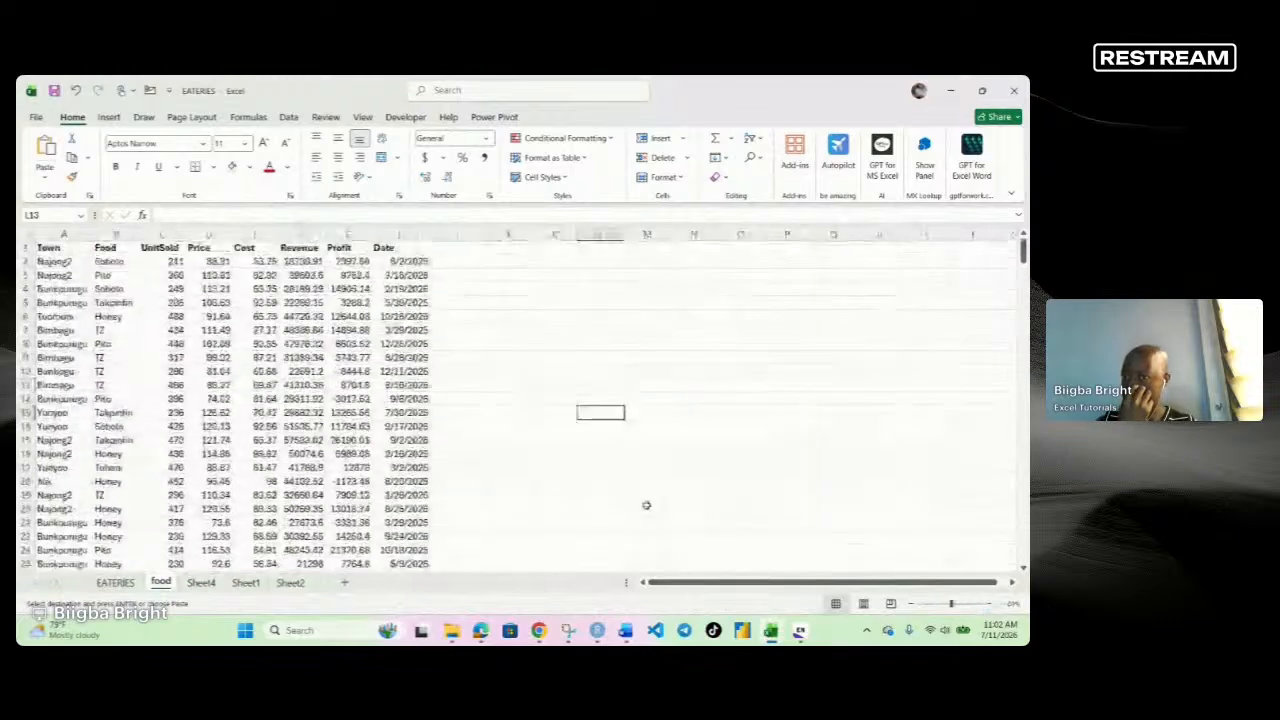
drag(48, 247, 413, 250)
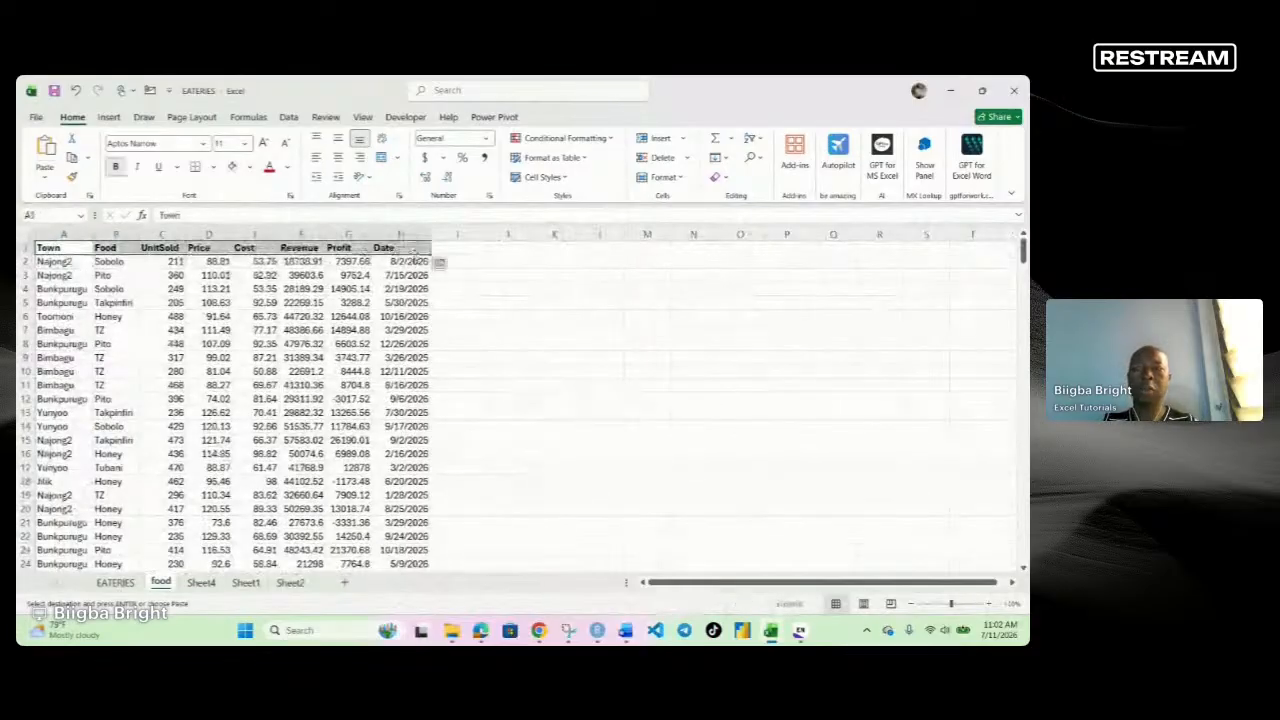
double_click(555, 249)
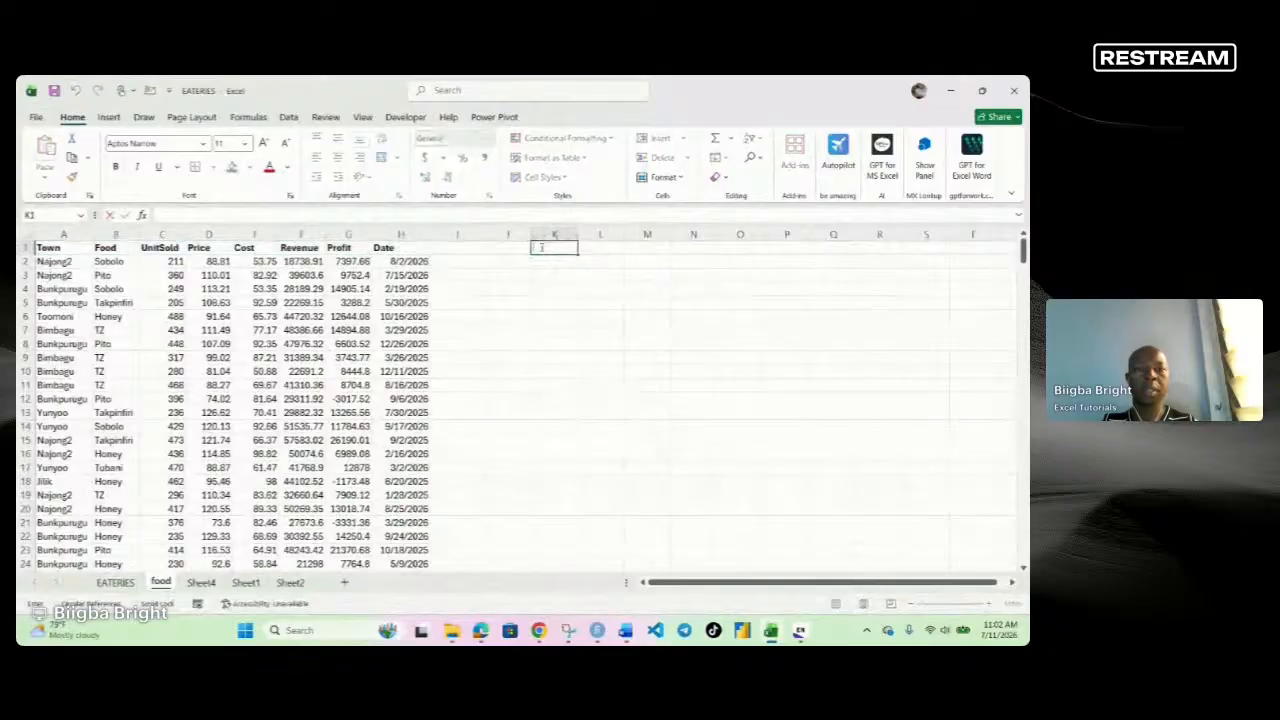
key(Return)
drag(551, 247, 926, 248)
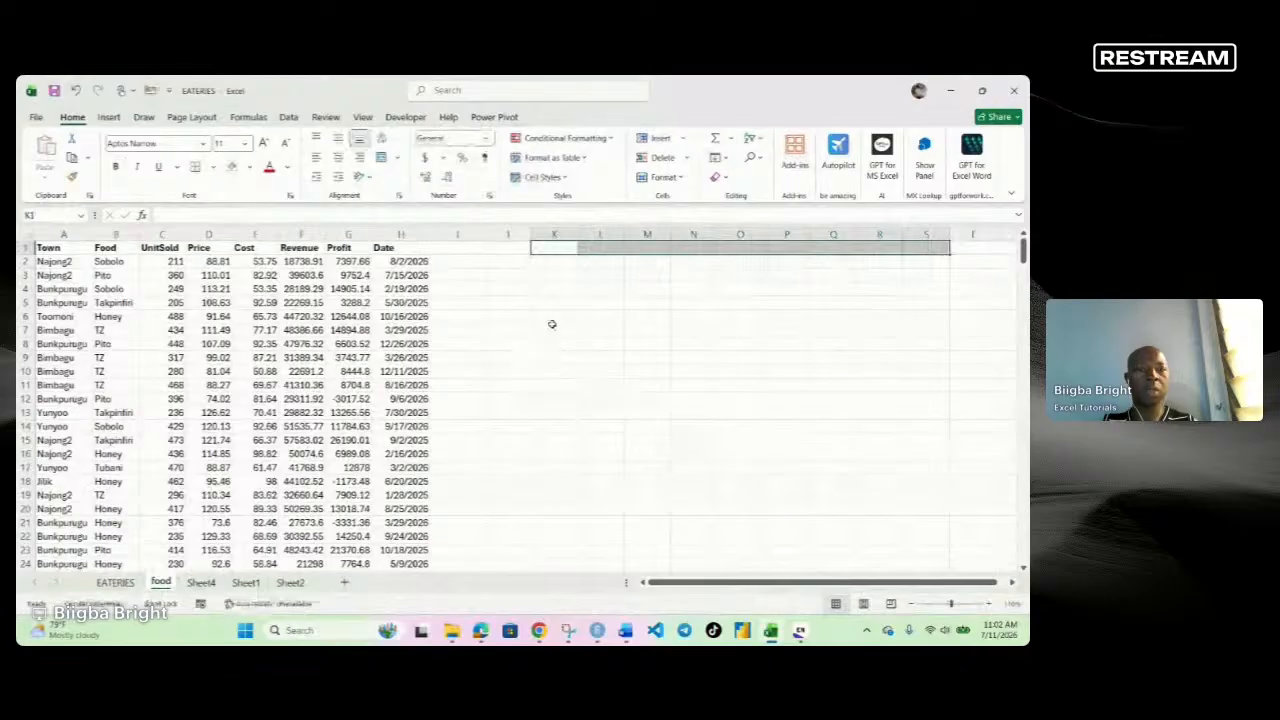
drag(551, 318, 954, 320)
click(954, 320)
In K6, enter the range formula =A1:H1 to return the dataset's header row.
click(549, 318)
text(=)
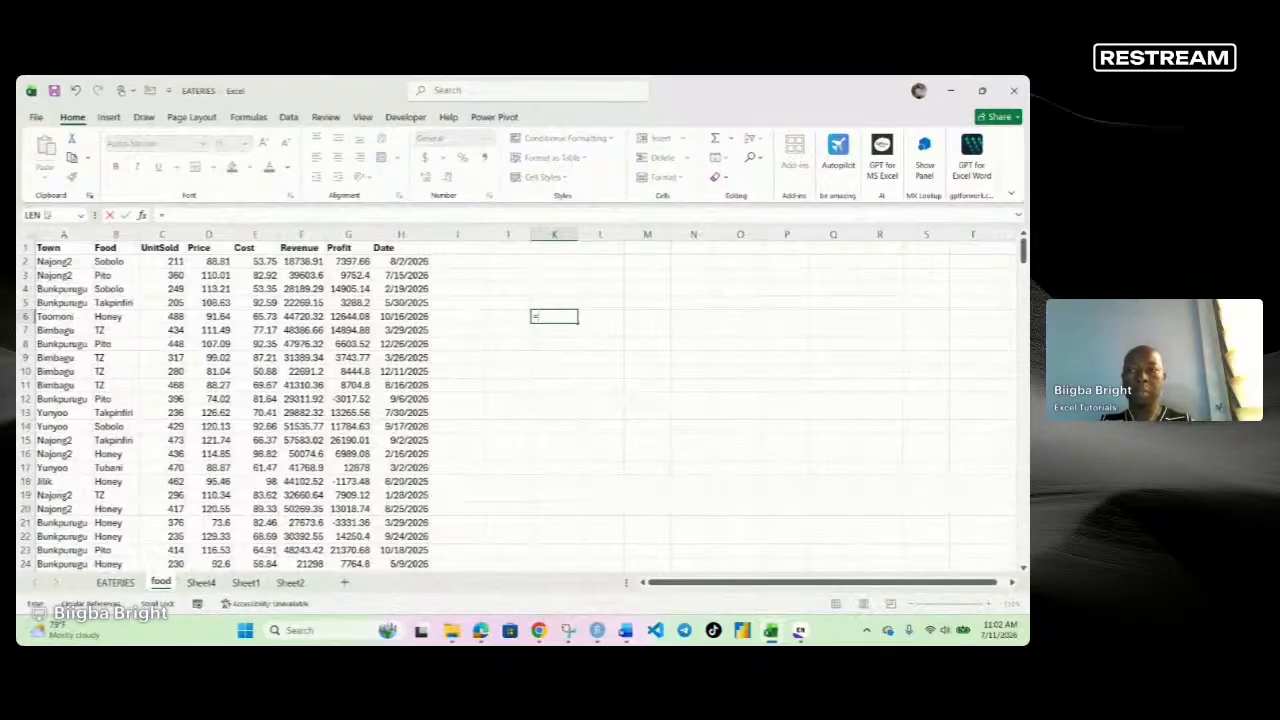
click(50, 248)
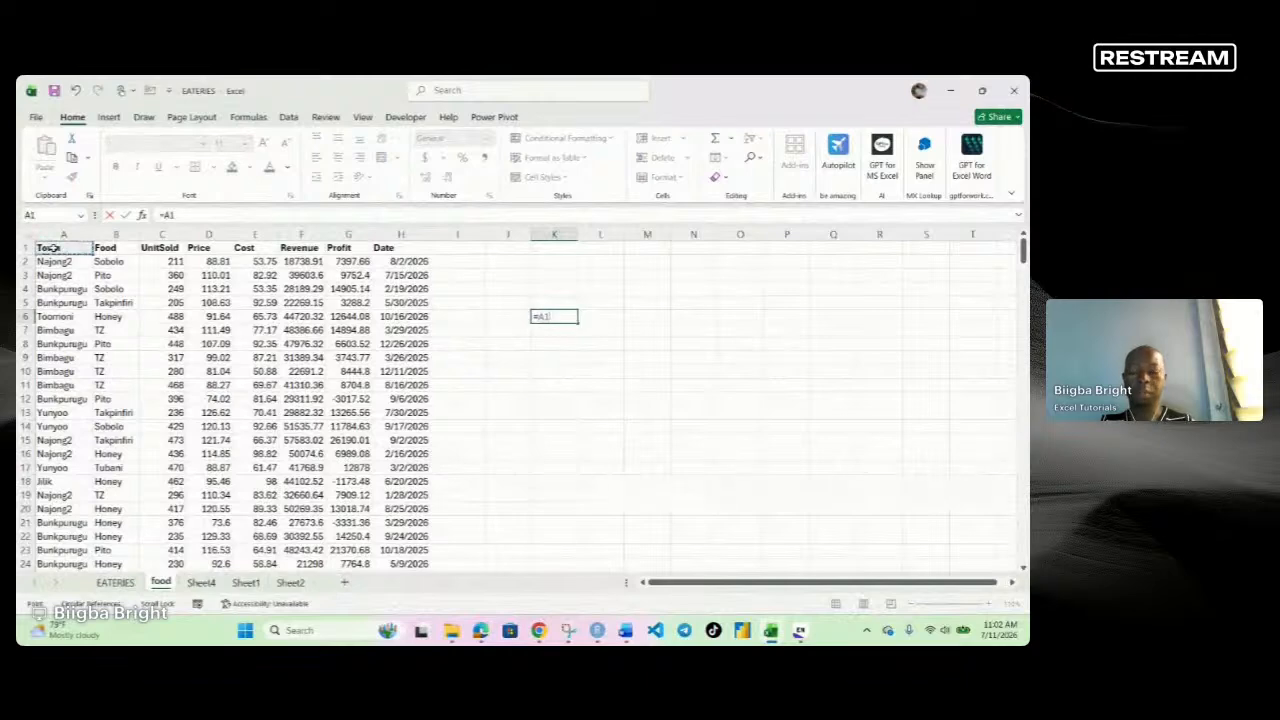
text(:)
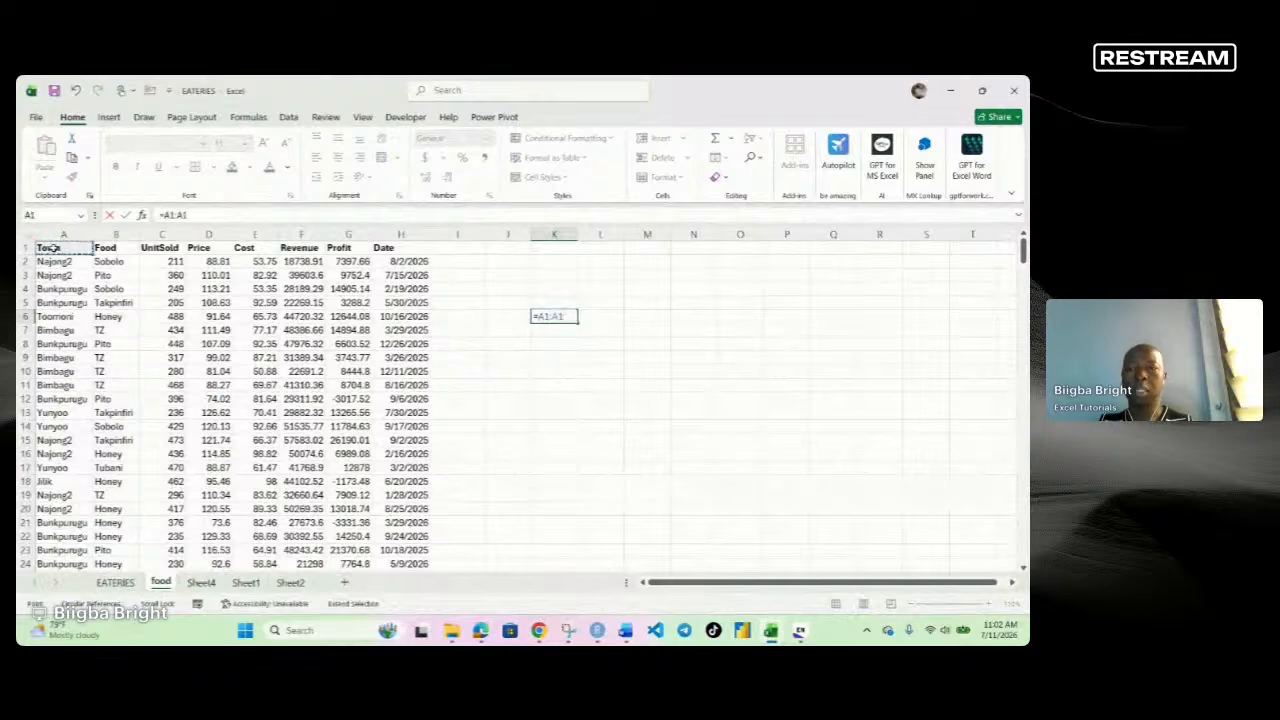
click(397, 251)
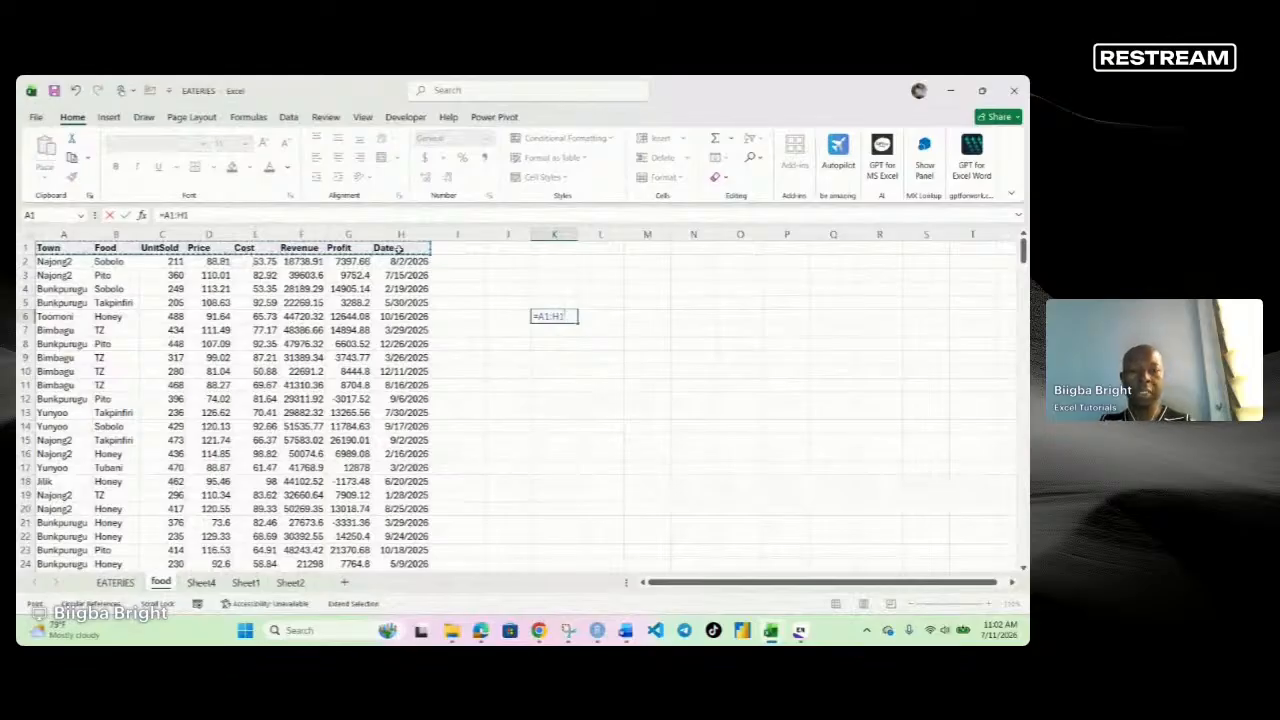
key(Return)
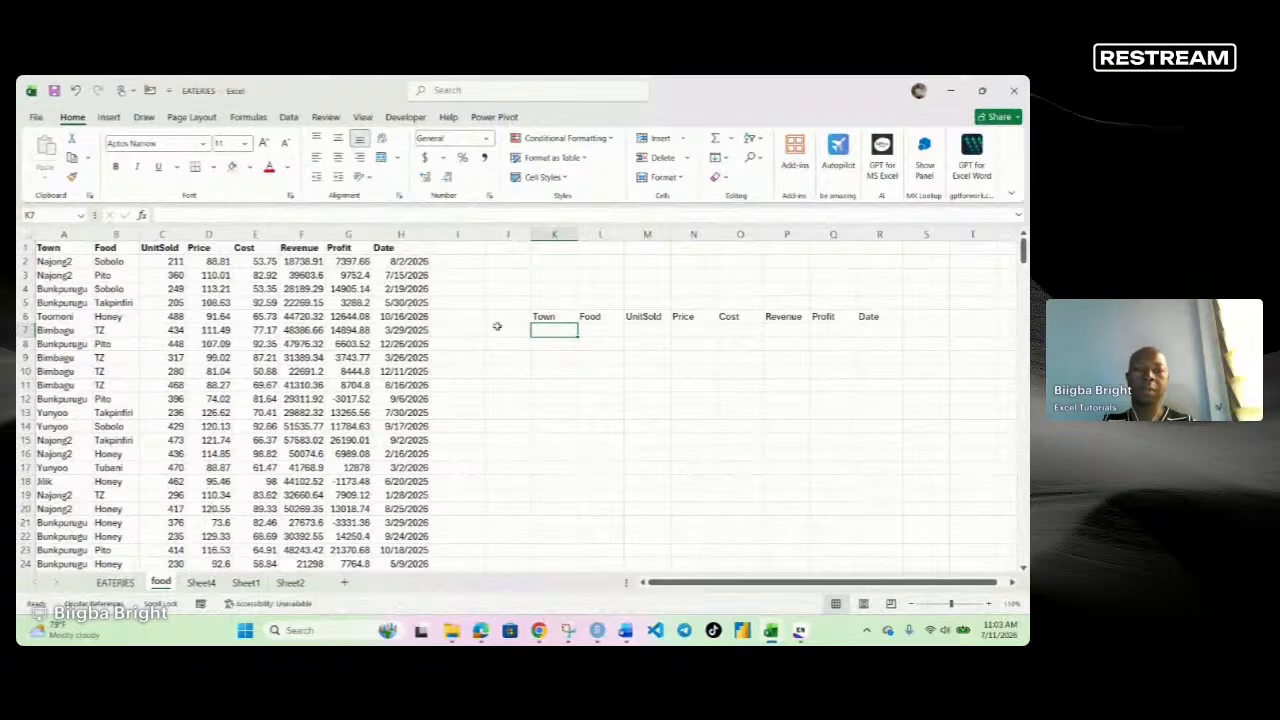
In K8, enter the range formula =A1:H6 to return the headers and first five records.
click(545, 344)
text(=)
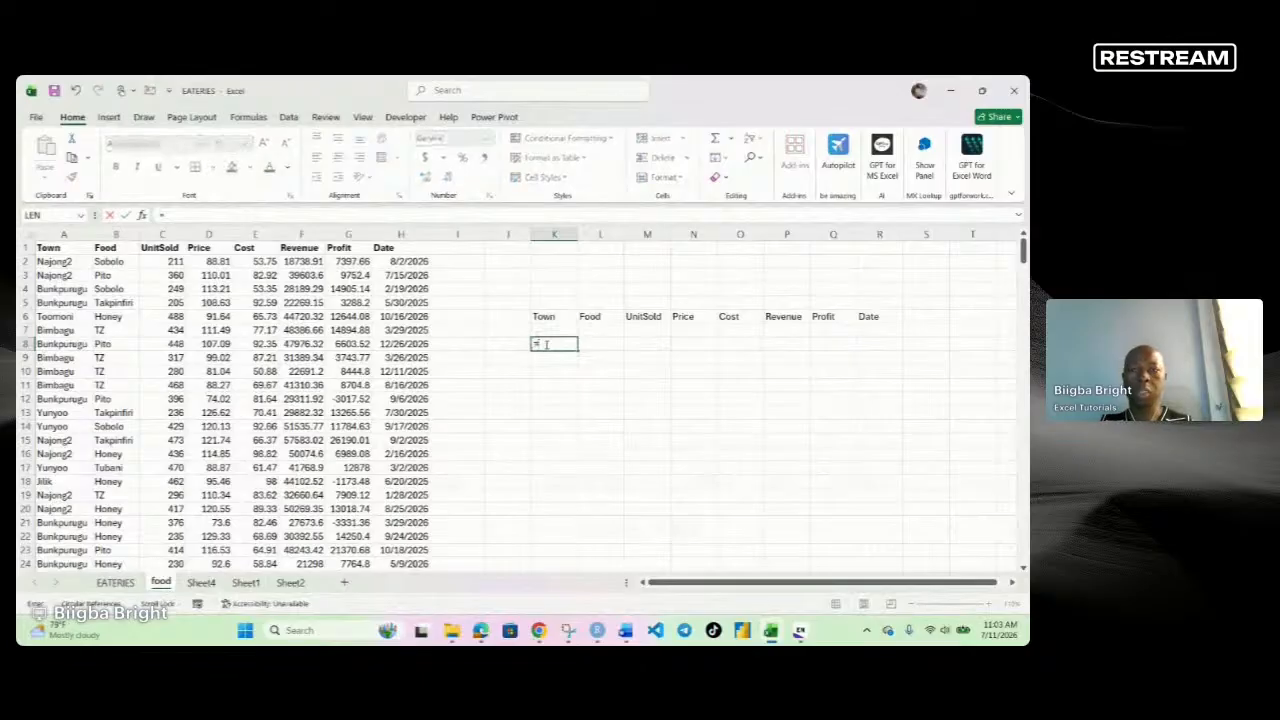
text(A)
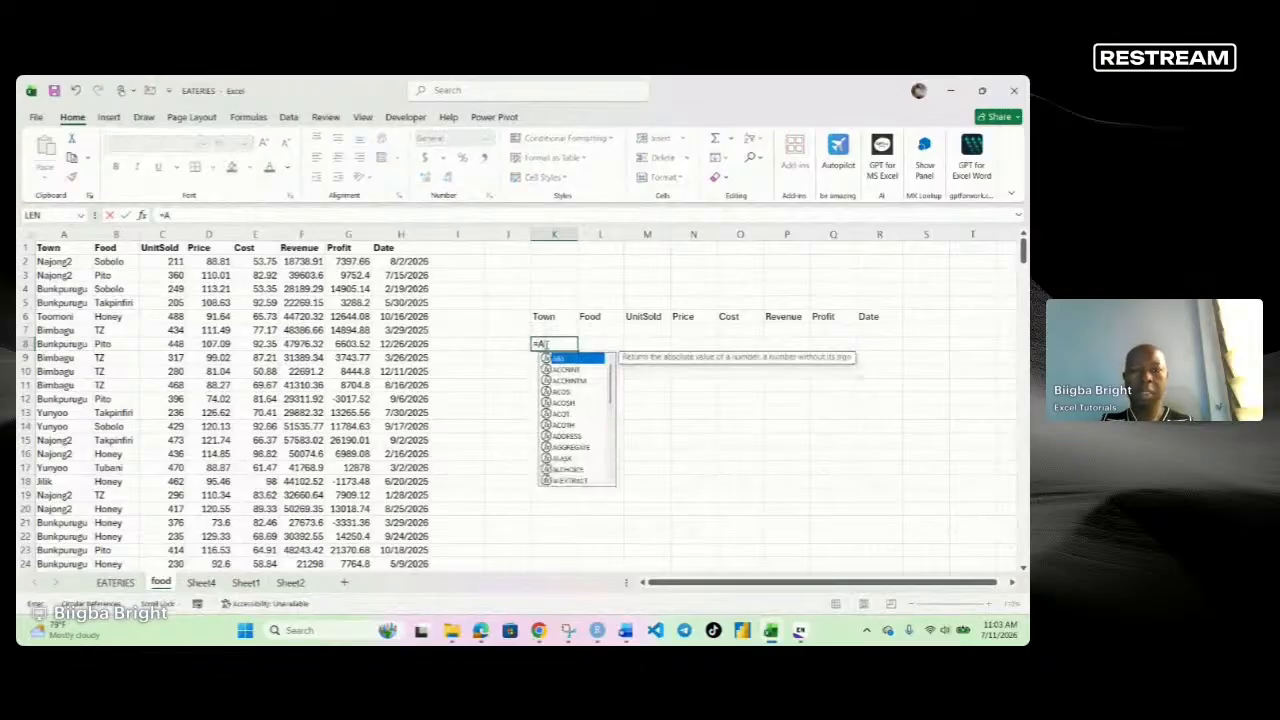
text(1)
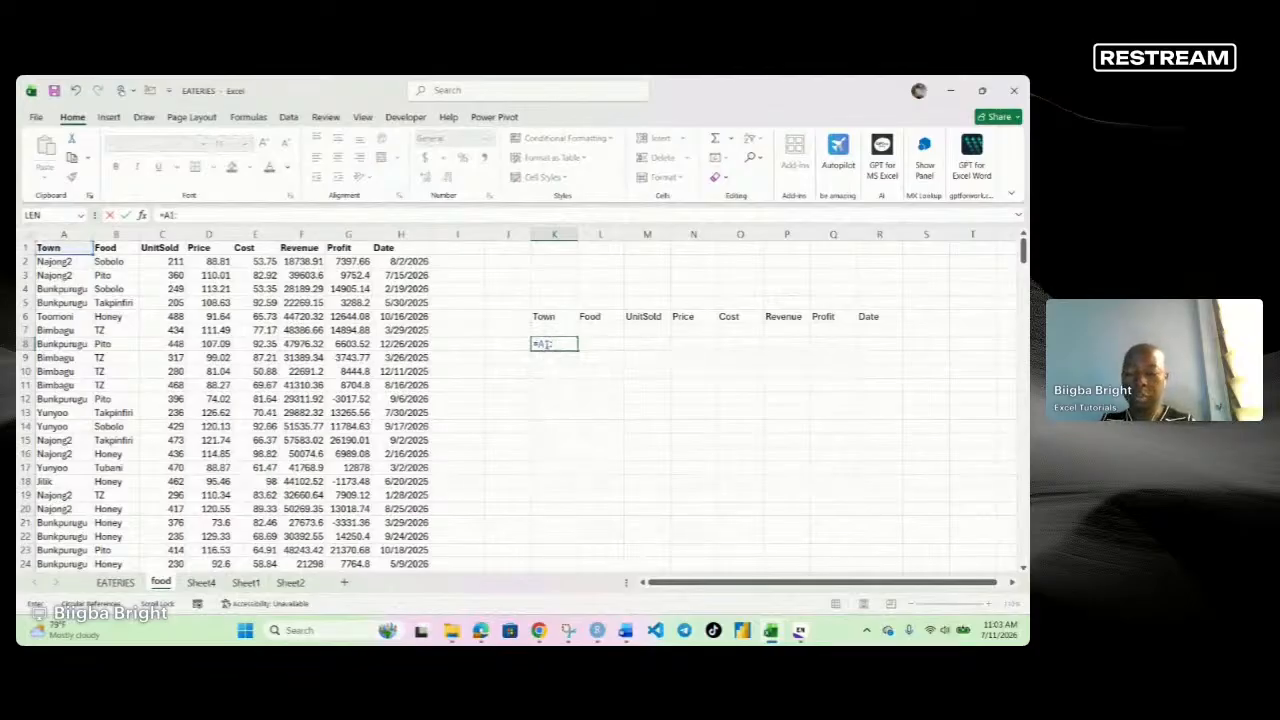
text(:H)
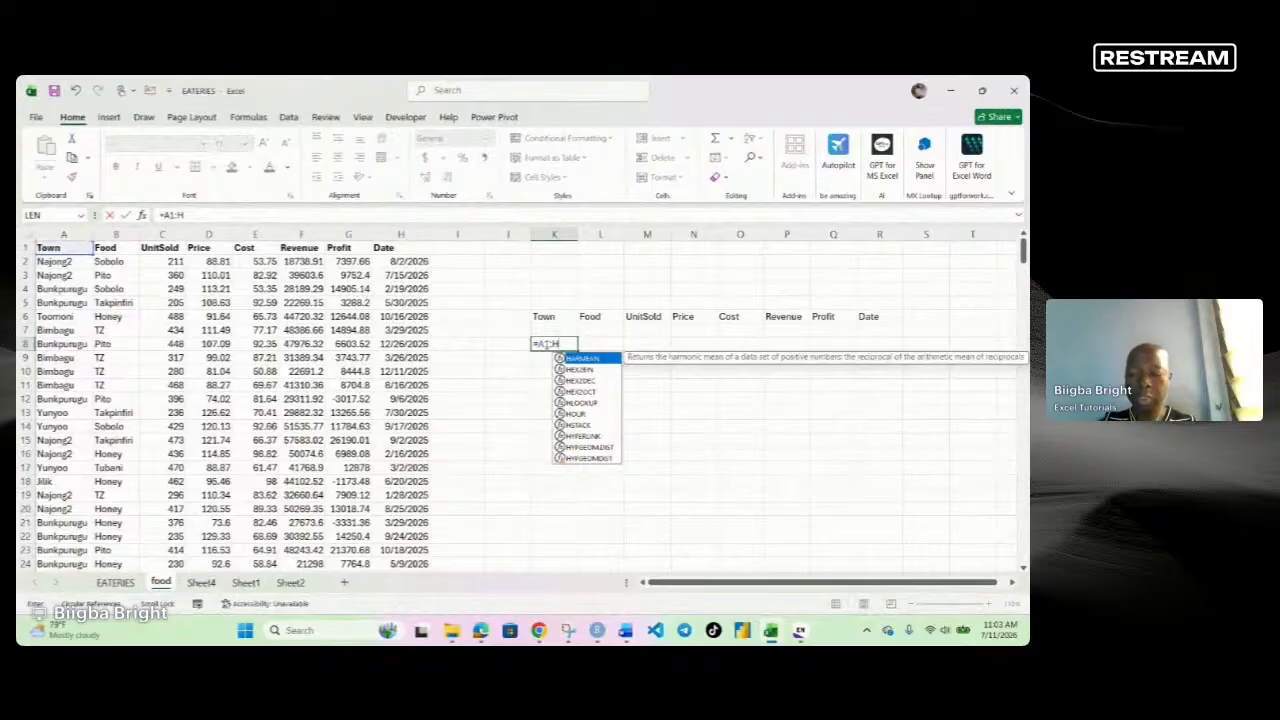
text(6)
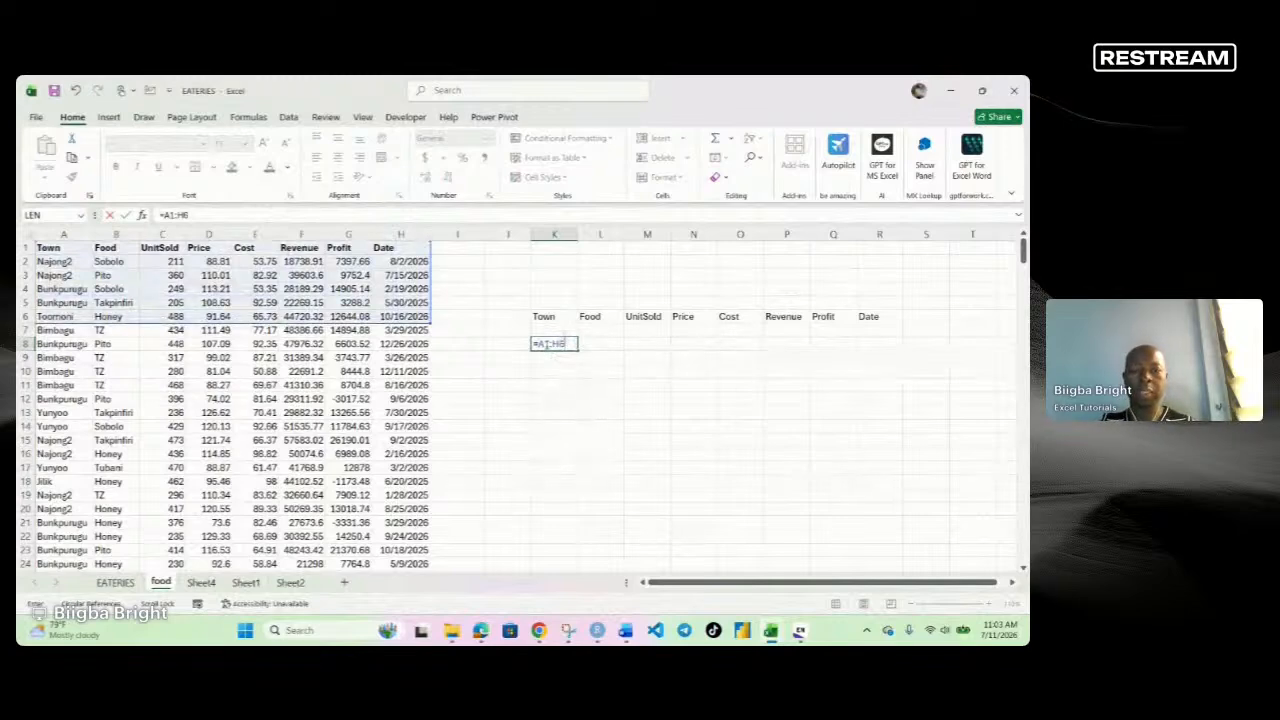
key(Return)
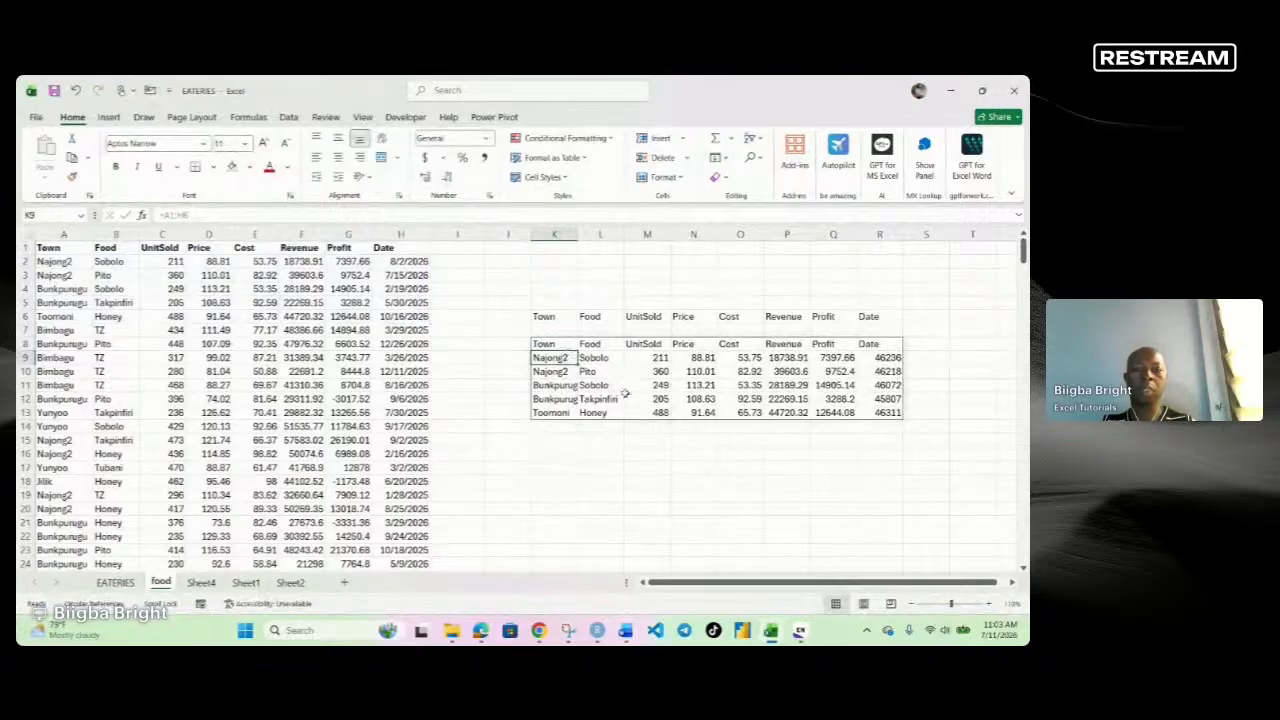
click(663, 427)
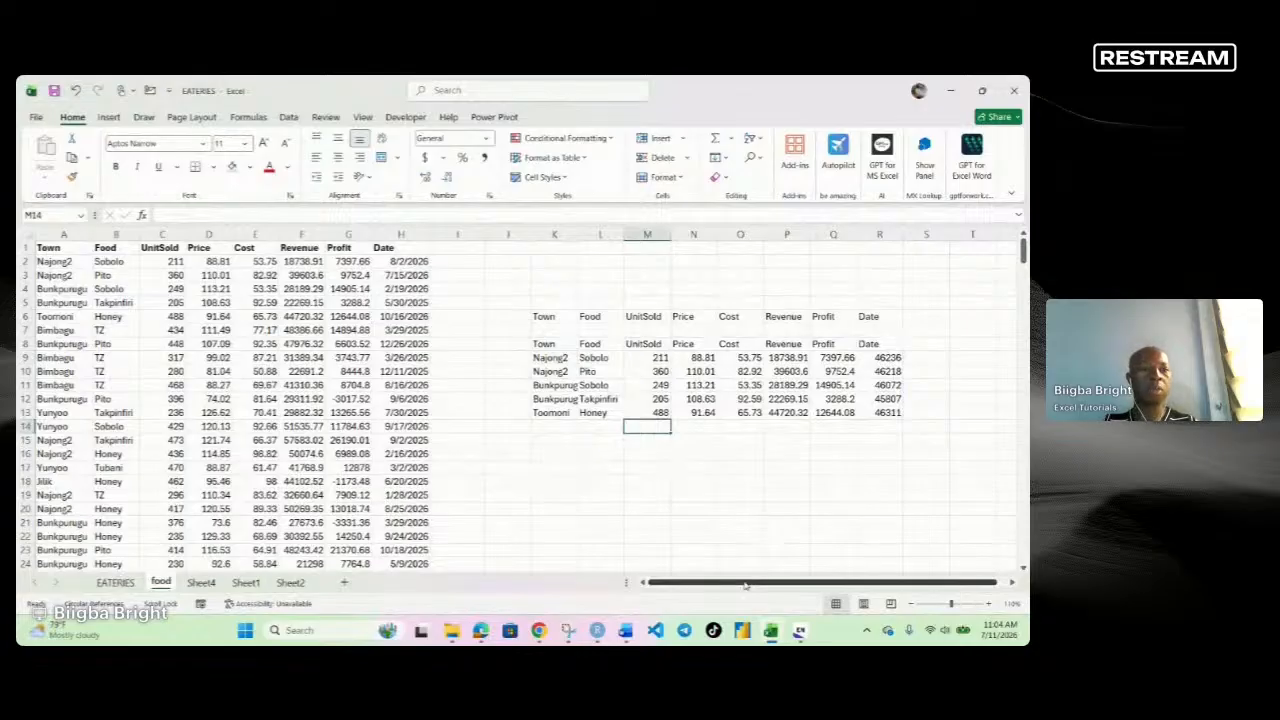
In T2, enter =A1:A100 to return the Town column's first 100 cells, and autofit column T's width.
drag(745, 585, 757, 585)
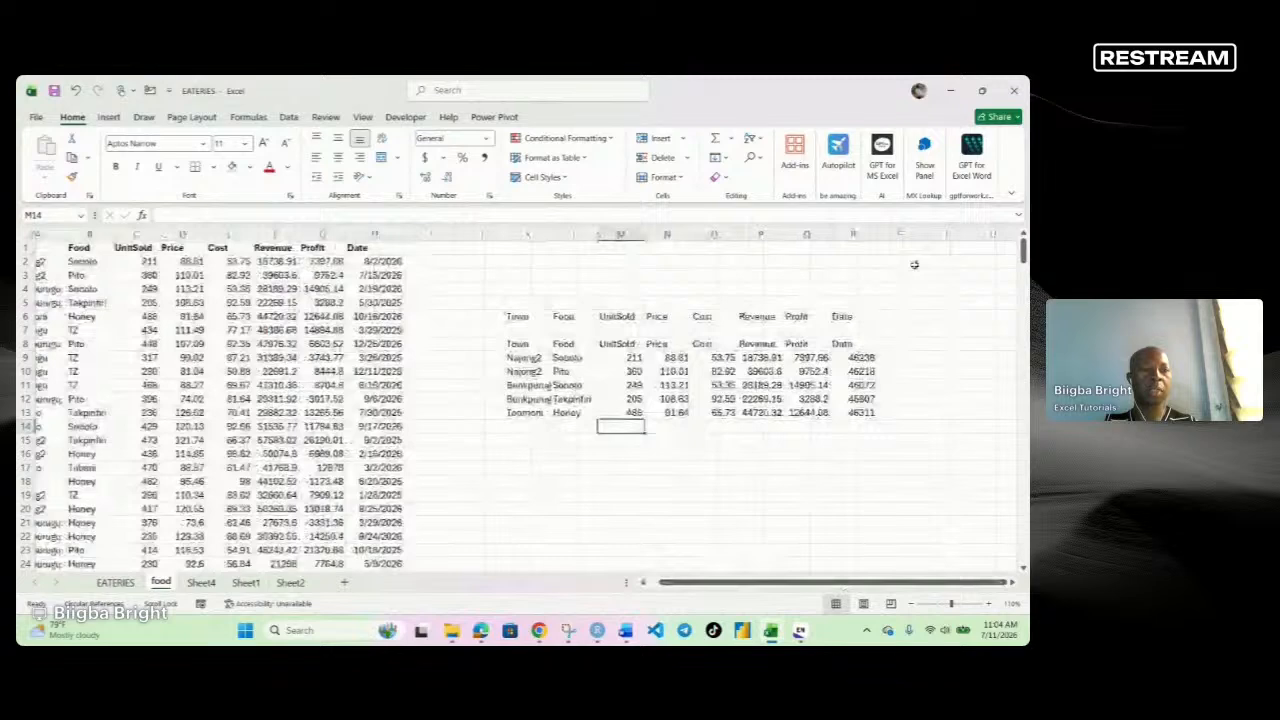
click(945, 262)
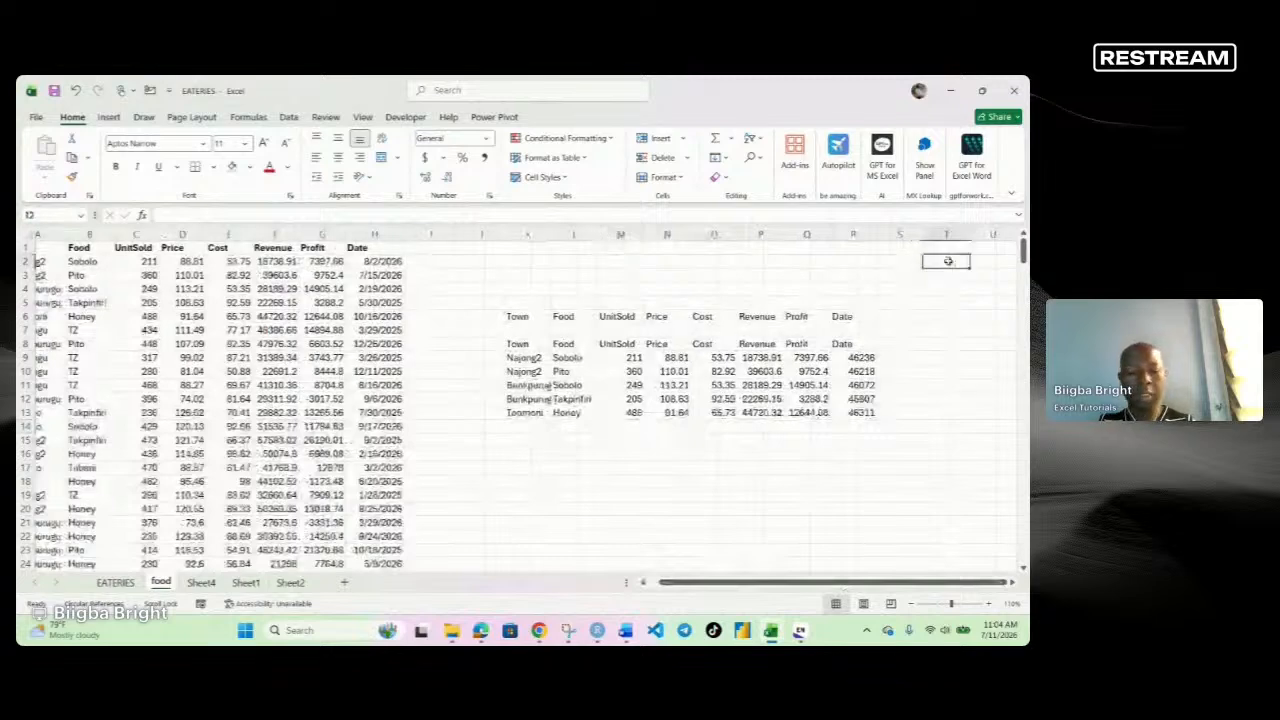
text(=)
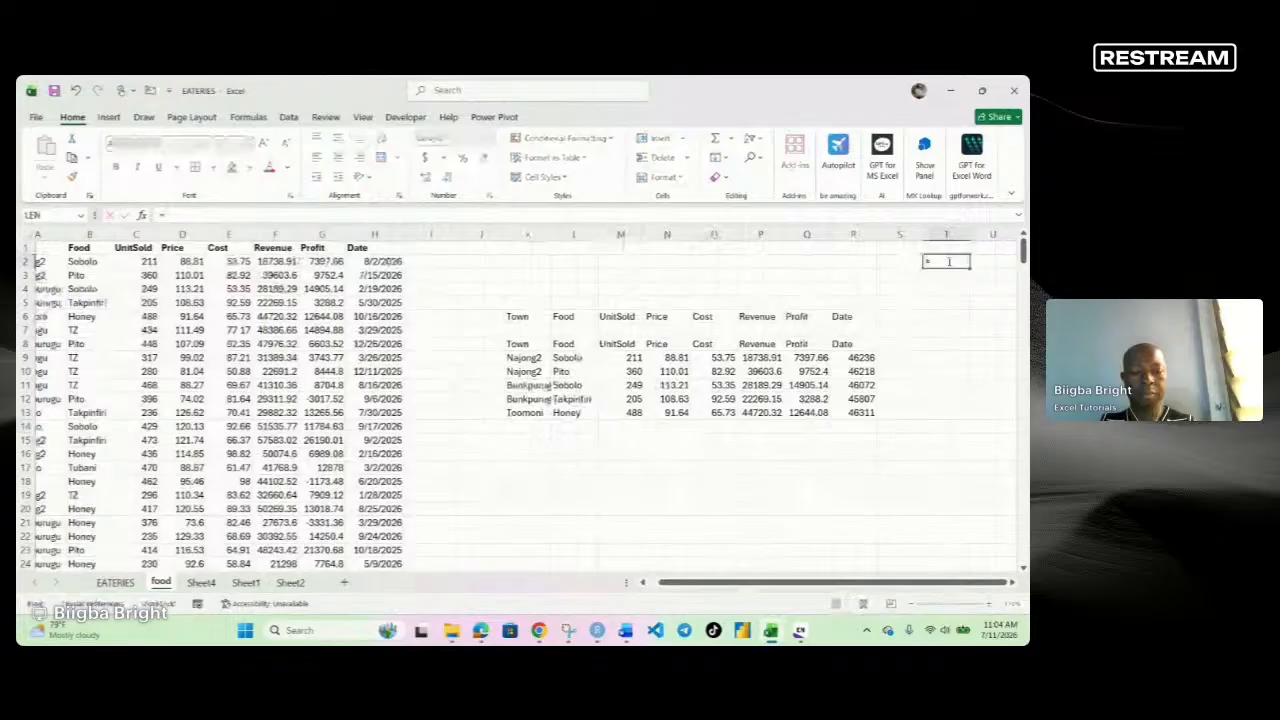
text(A1:)
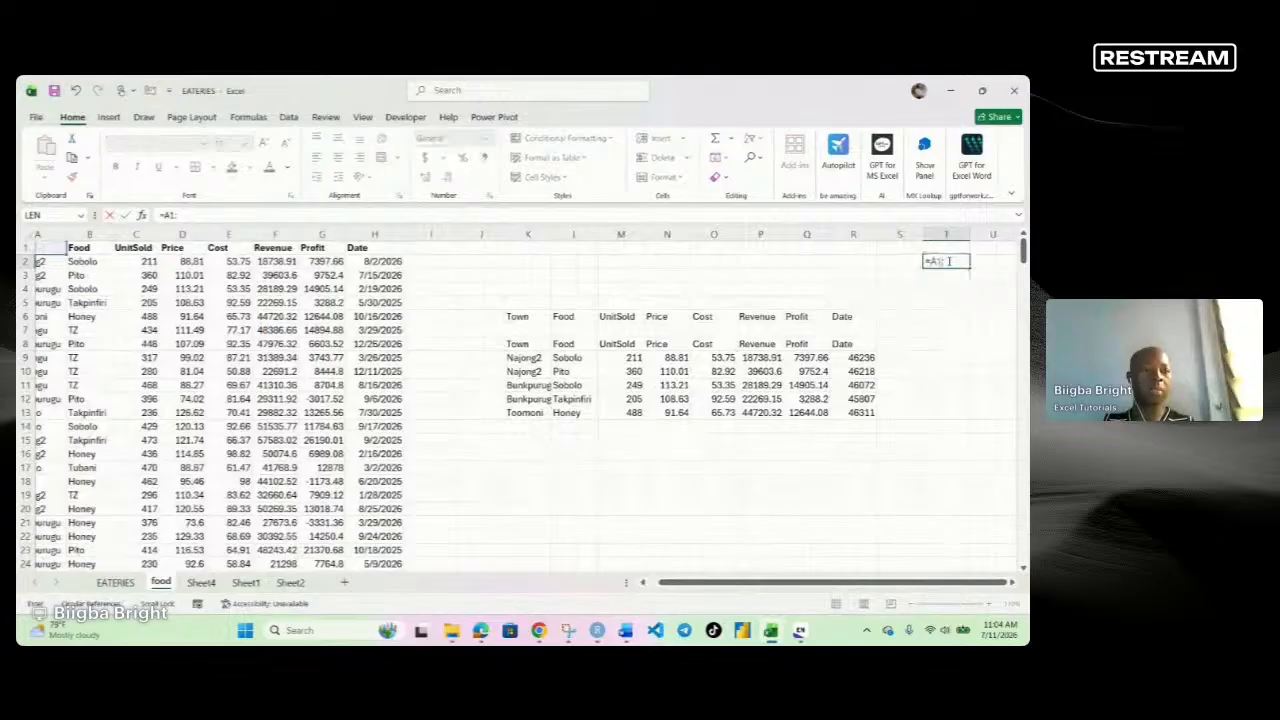
text(A100)
key(Return)
double_click(970, 234)
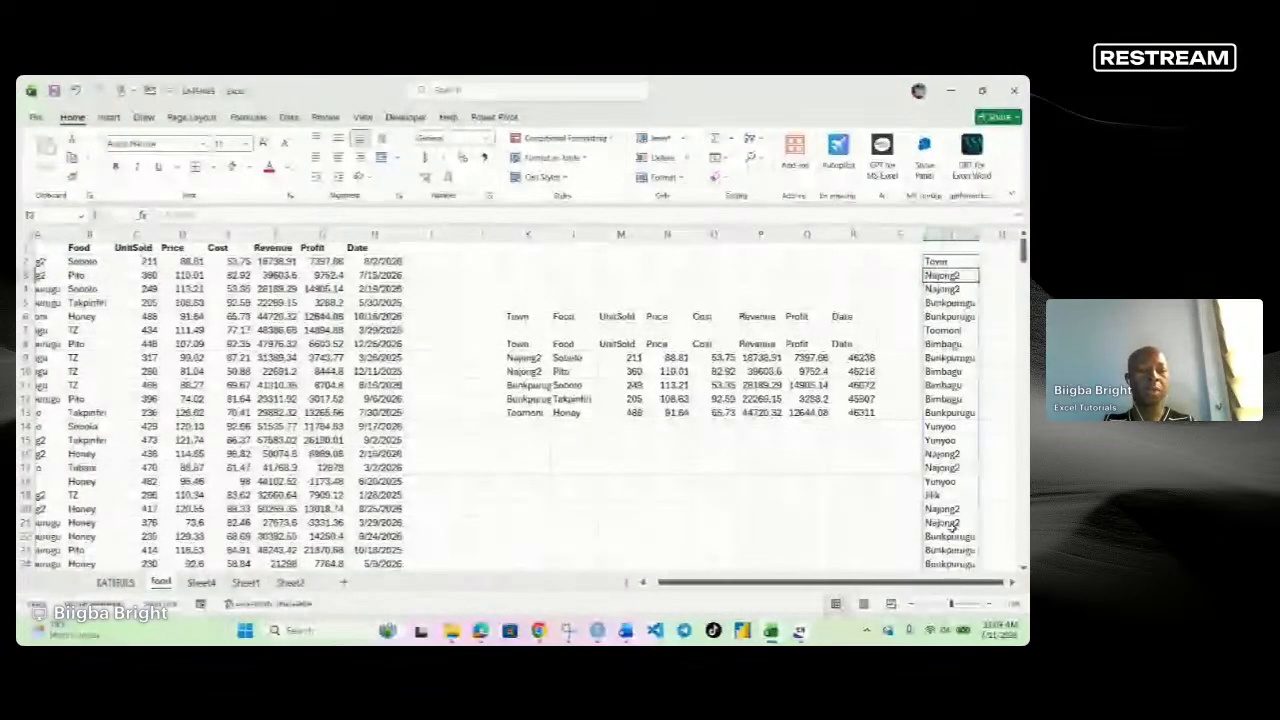
Colour the font of the block C10:G21 in the source data red.
scroll(953, 524, left, 1)
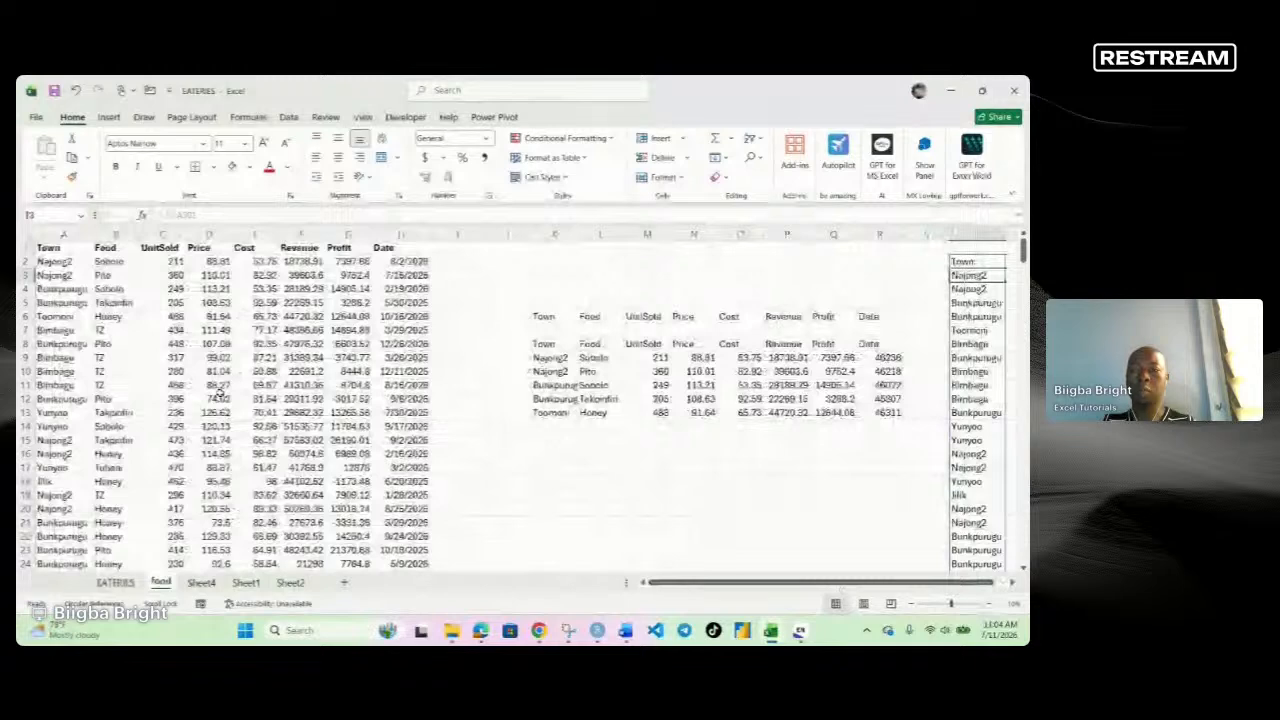
drag(162, 371, 330, 520)
click(268, 167)
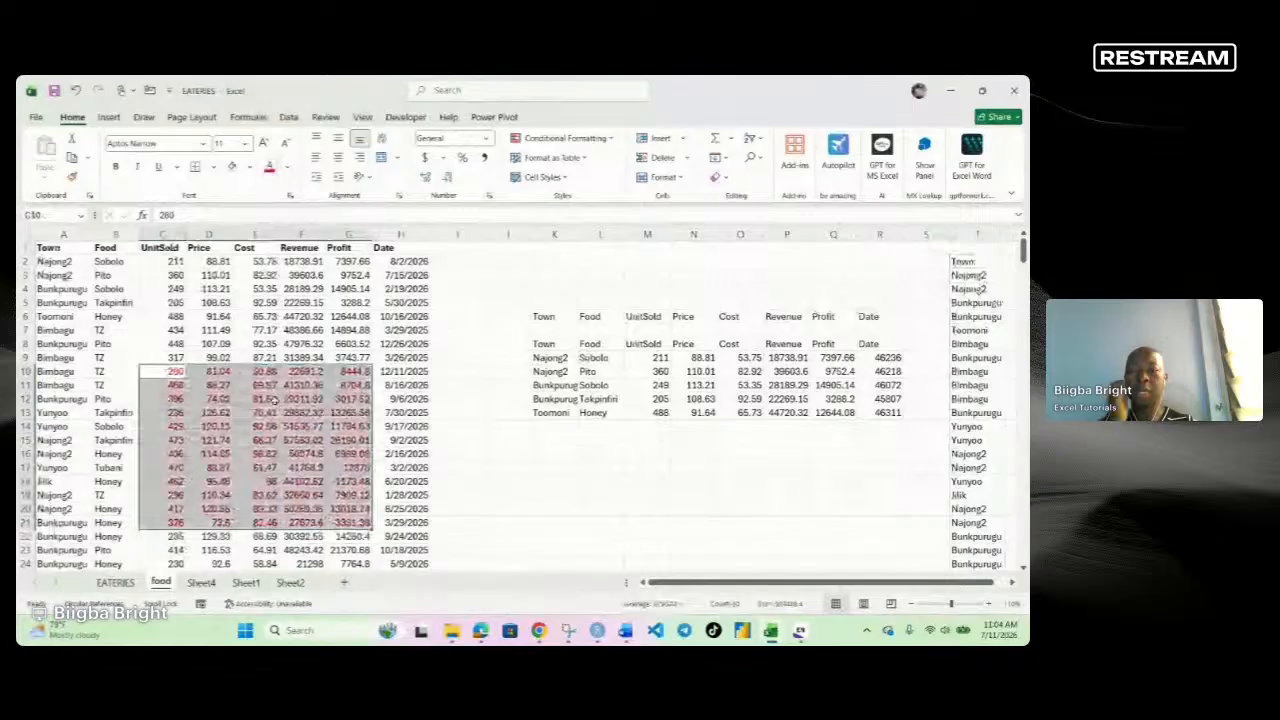
click(174, 372)
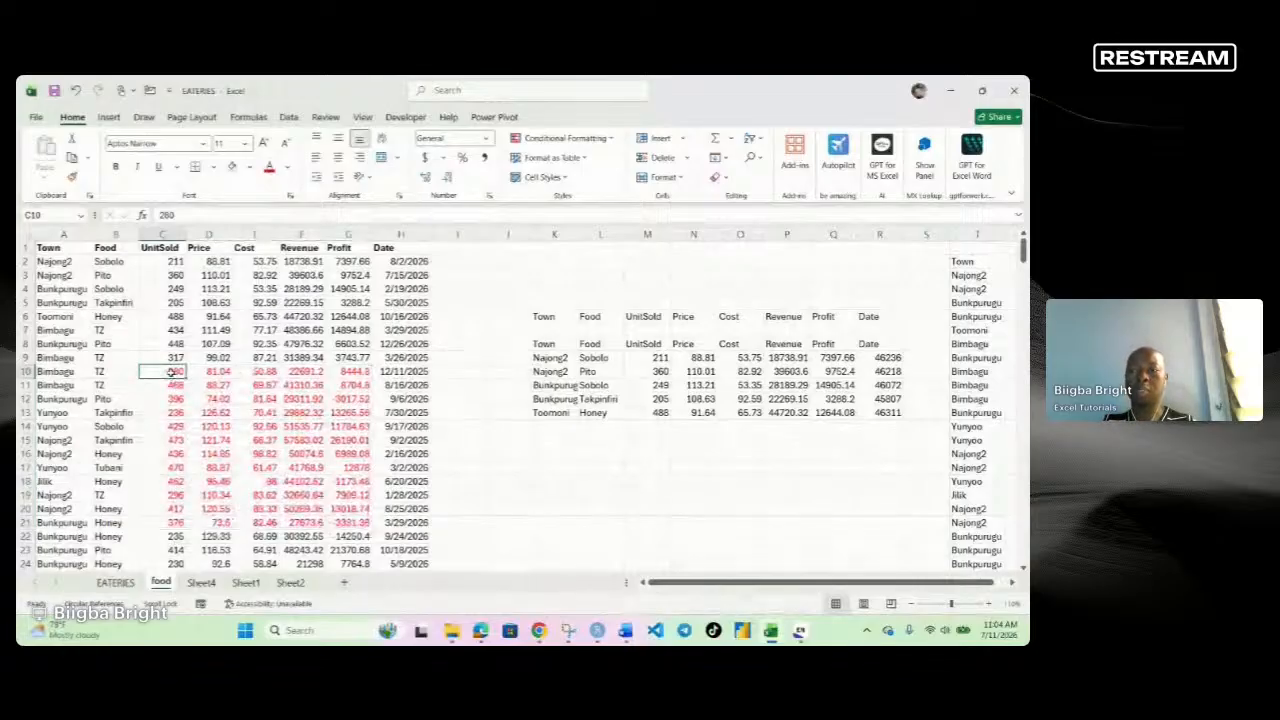
In K15, enter the range formula =C10:G21 to return the red block, and compare the output with the source cells.
click(540, 441)
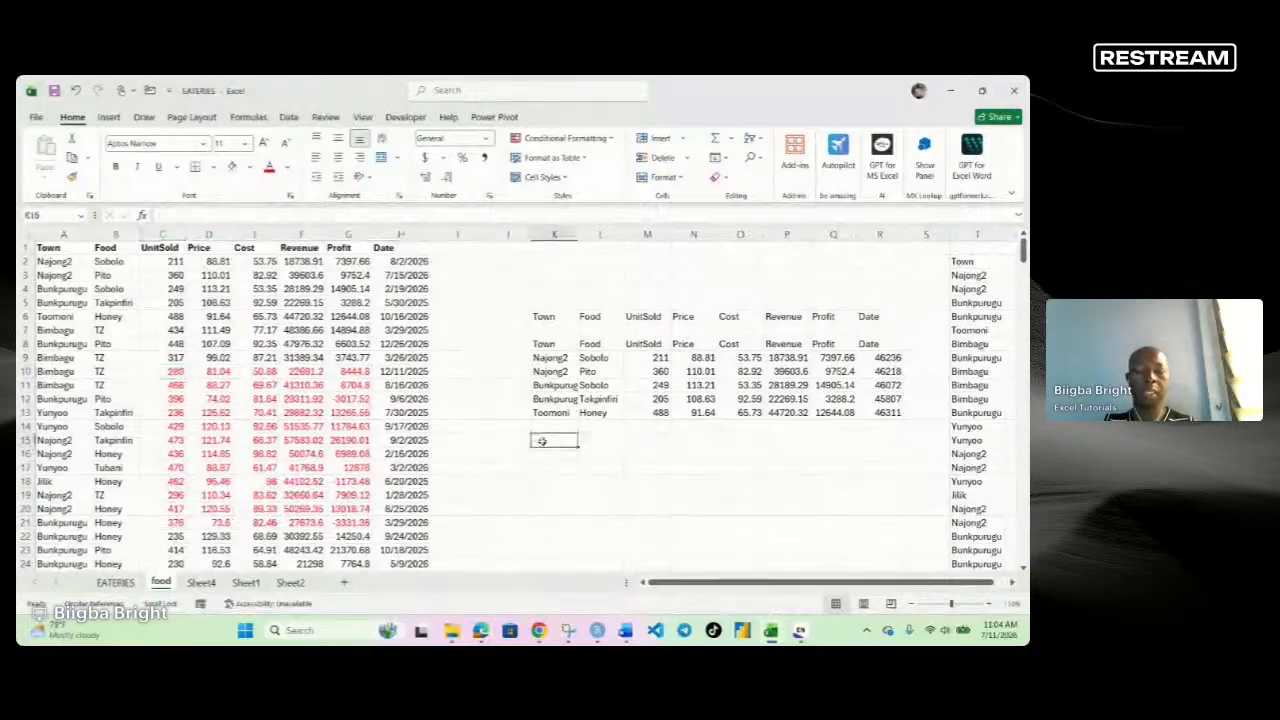
text(=)
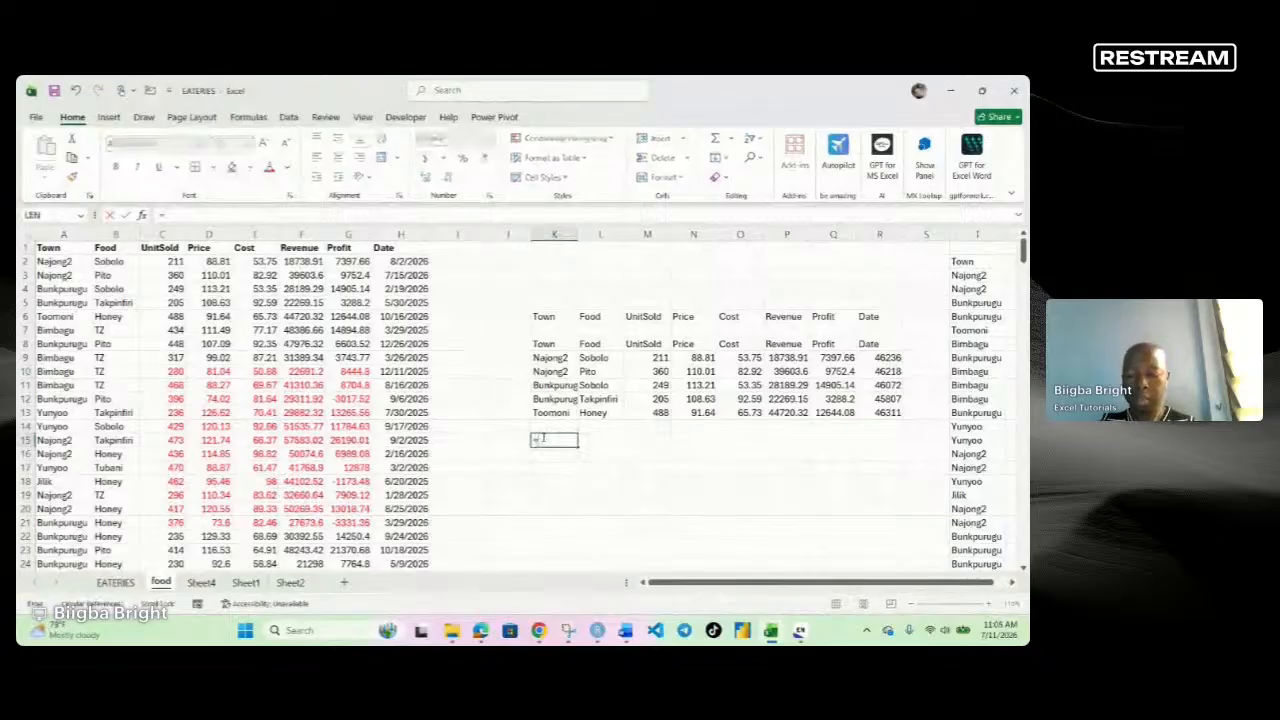
text(C)
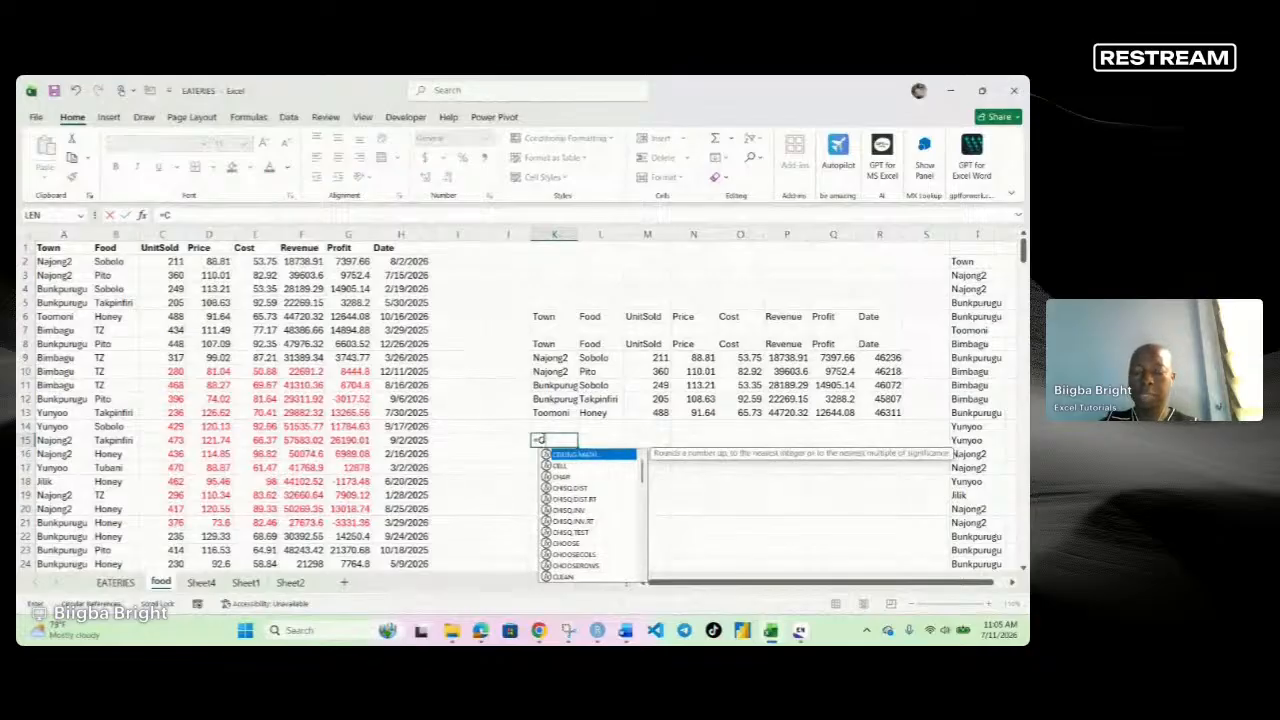
text(10:)
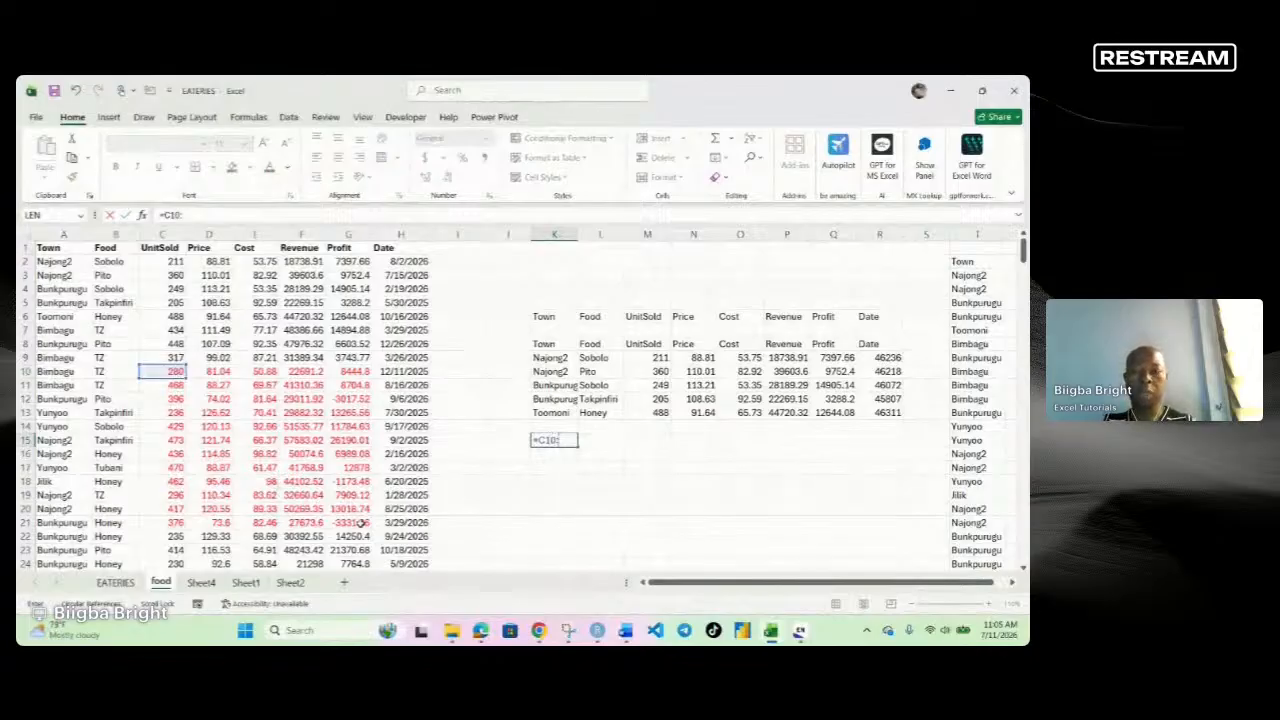
click(360, 523)
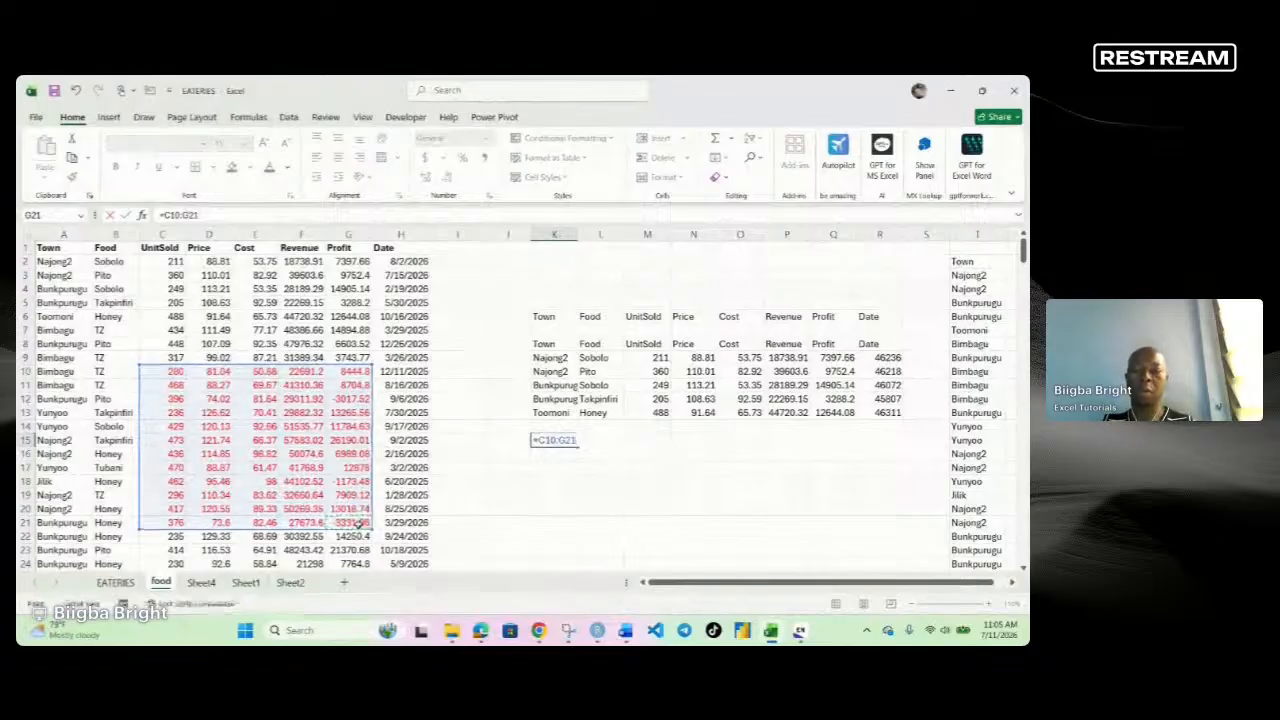
key(Return)
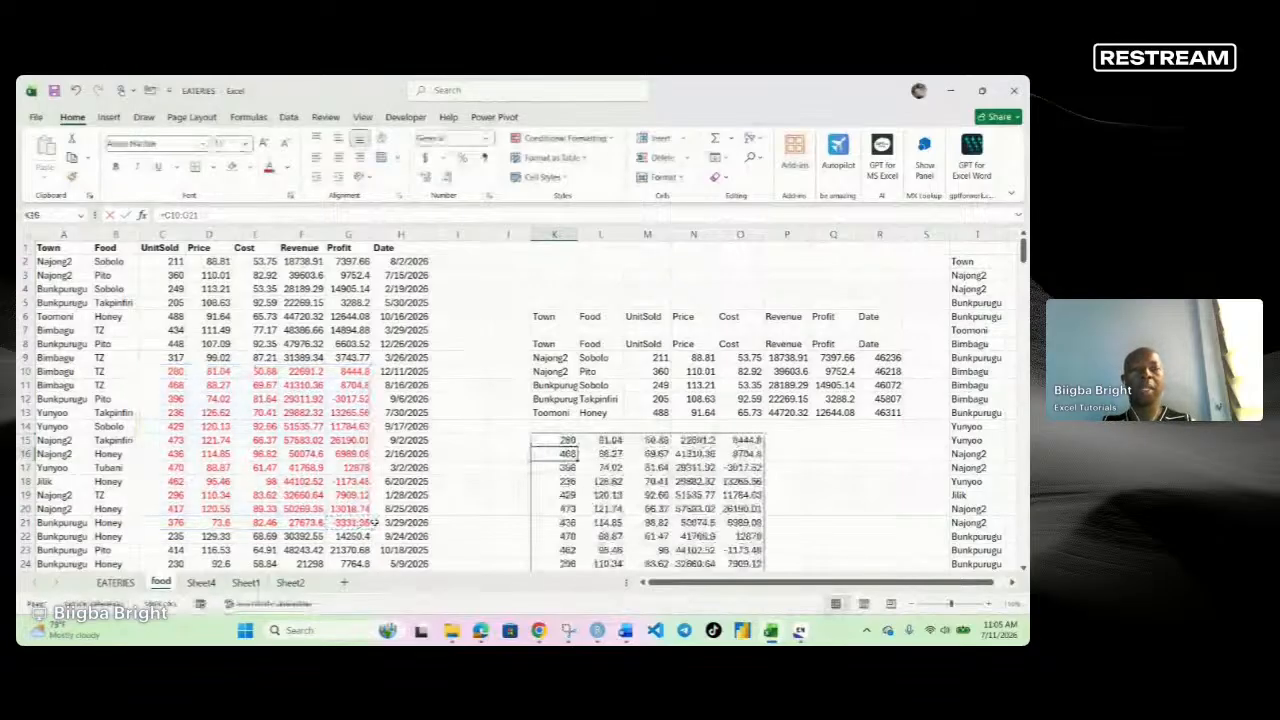
scroll(573, 470, down, 3)
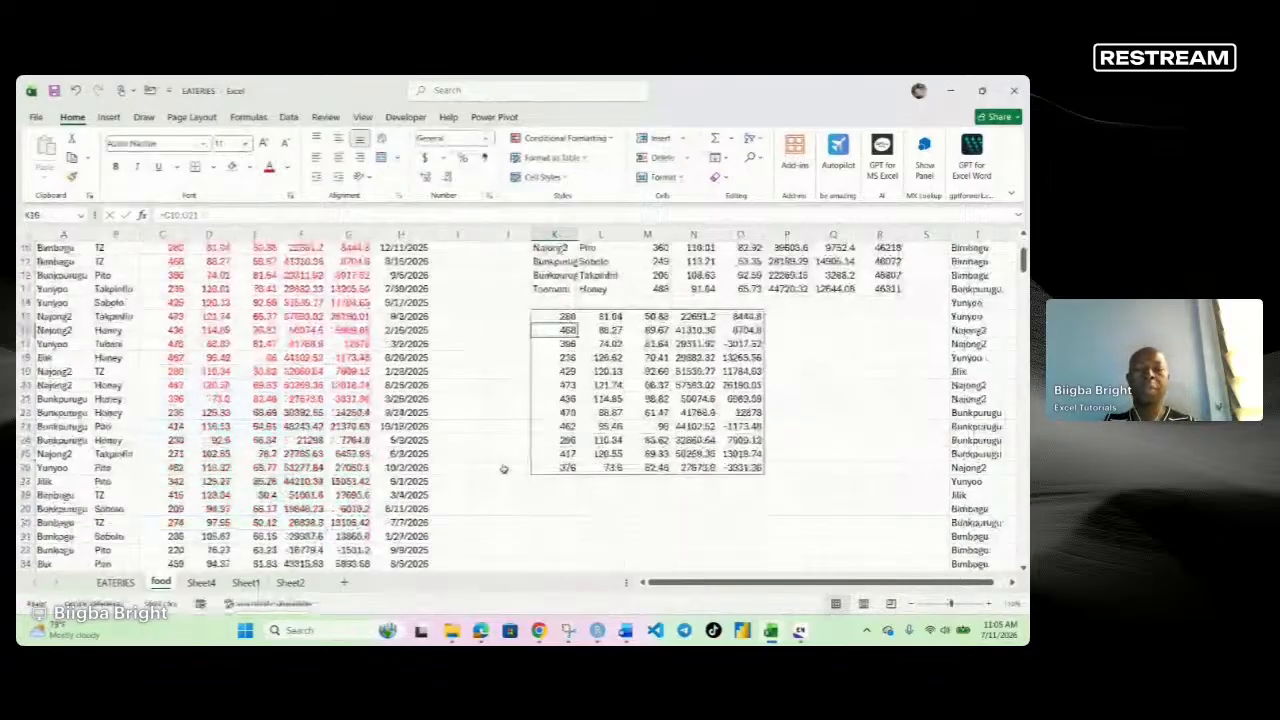
scroll(504, 469, up, 2)
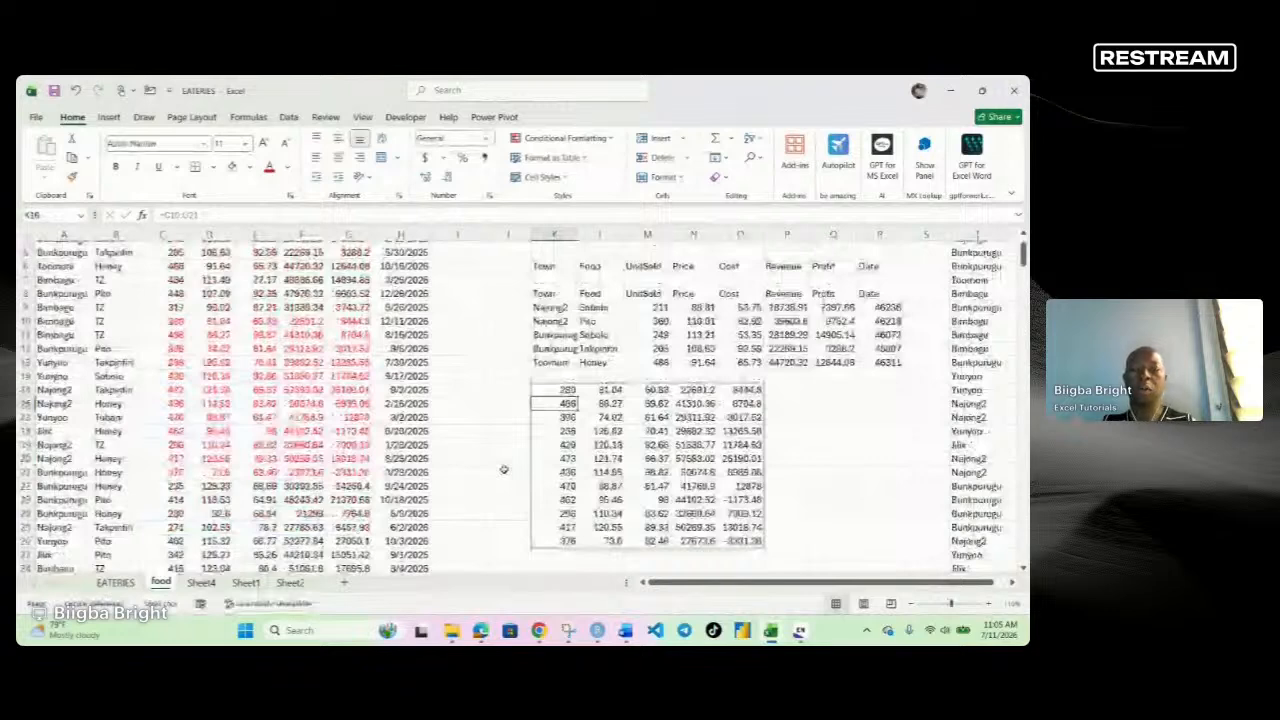
scroll(508, 466, down, 2)
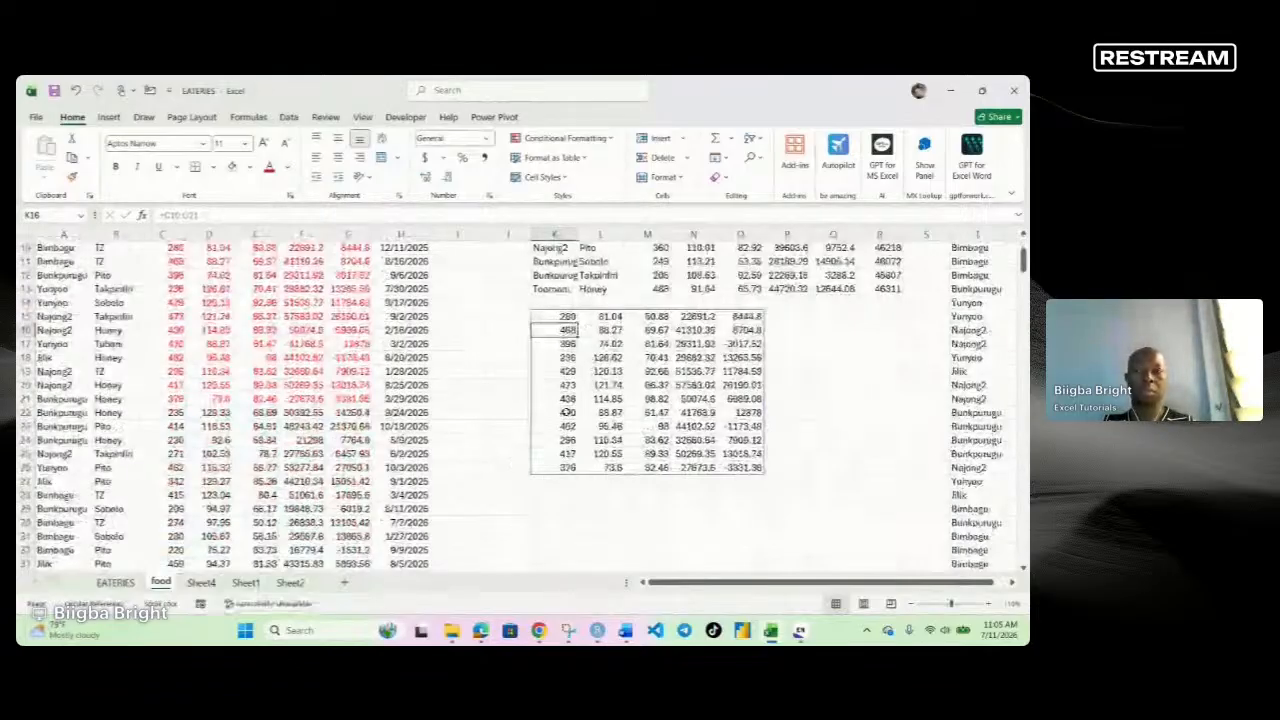
scroll(567, 412, up, 2)
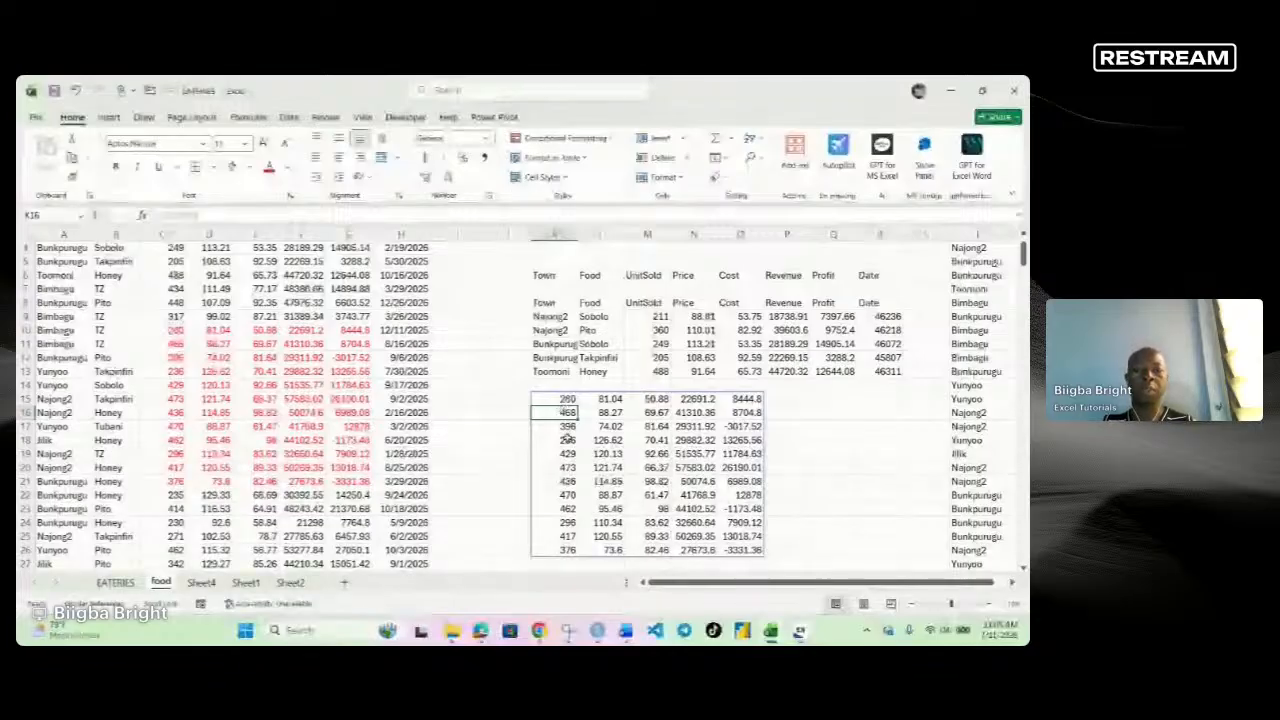
click(556, 400)
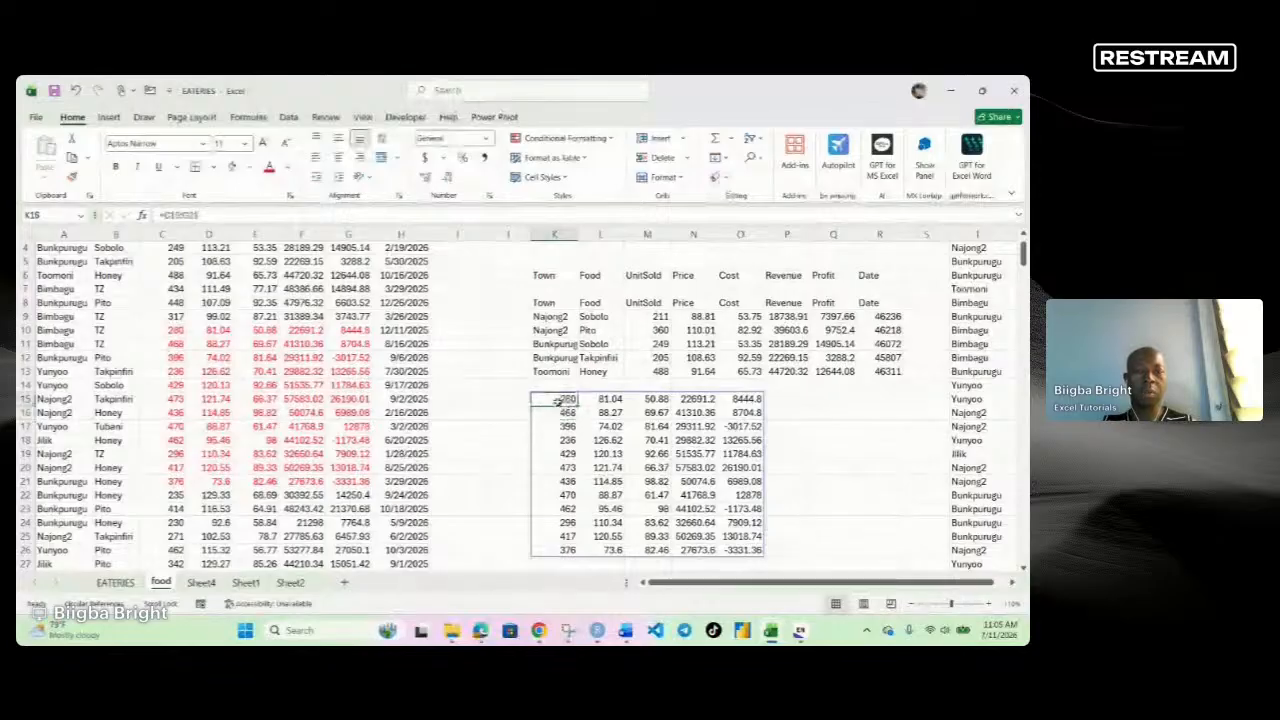
In J28, start a formula that references the source block C22:F36.
scroll(609, 428, down, 4)
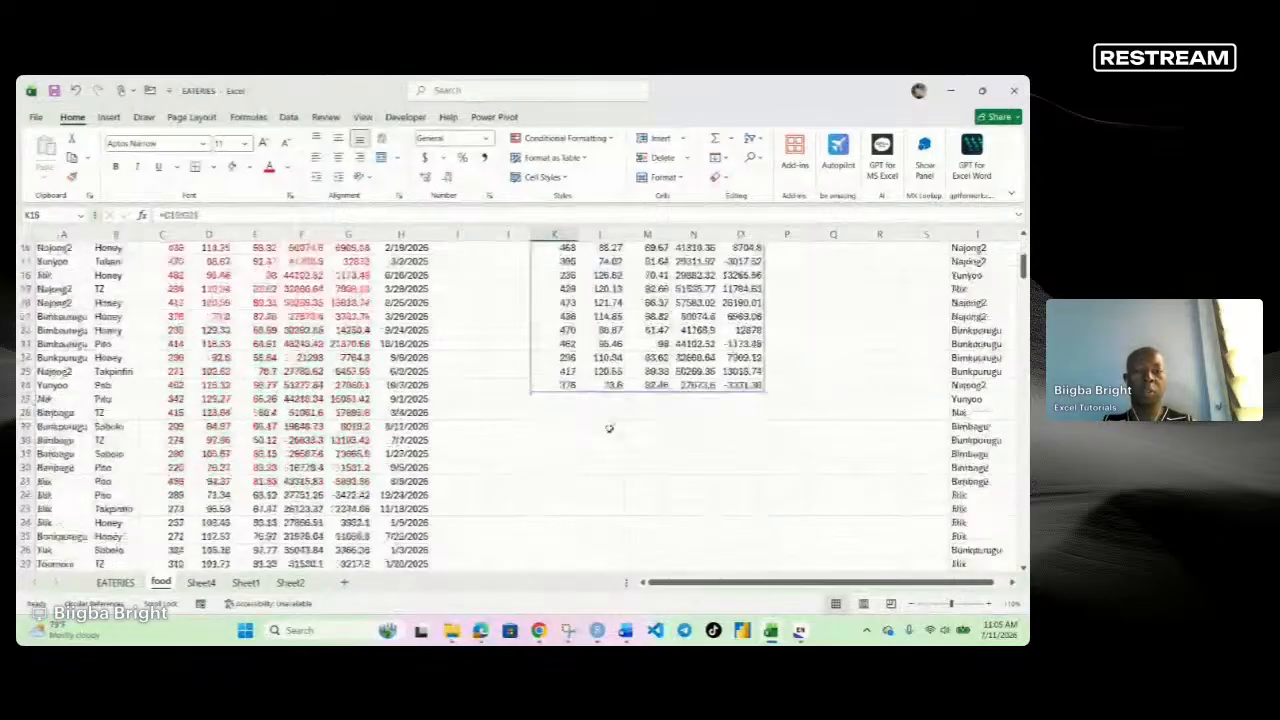
click(555, 344)
click(554, 427)
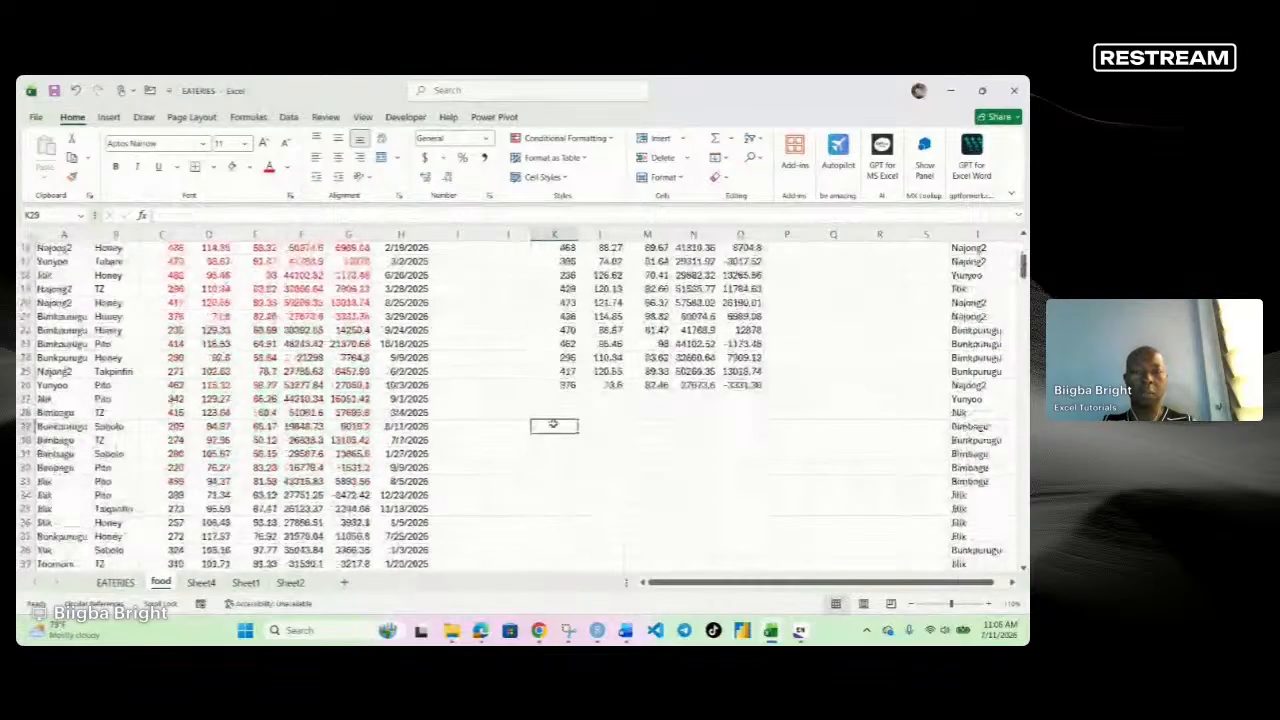
click(503, 414)
text(=)
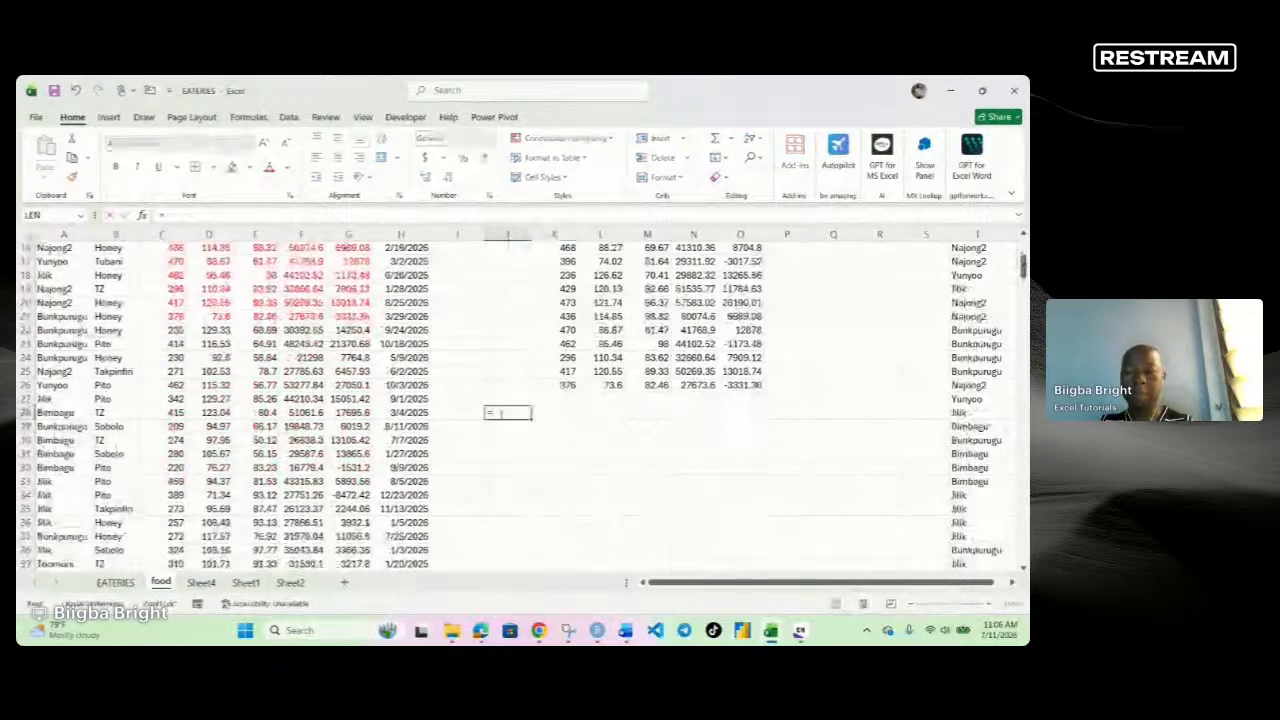
drag(160, 330, 320, 524)
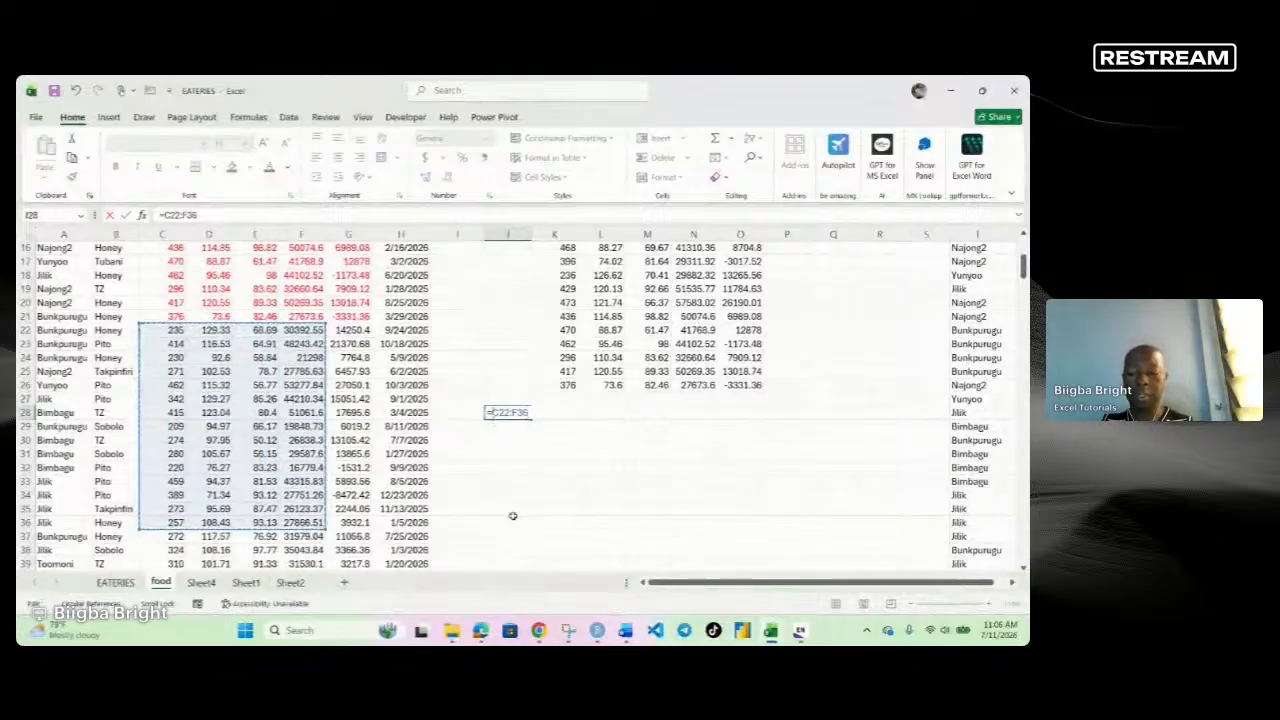
Complete the J28 formula as =SORT(C22:F36,1,-1) to return the block sorted by its first column in descending order.
text(sort)
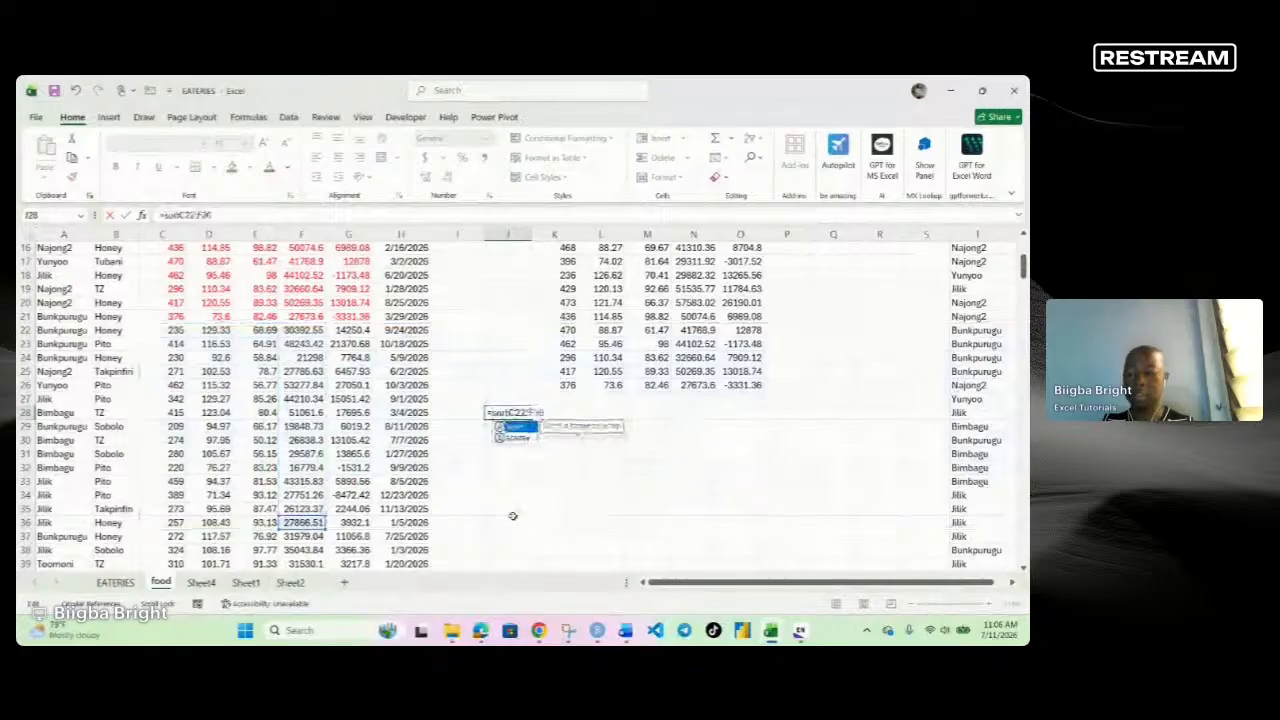
key(Tab)
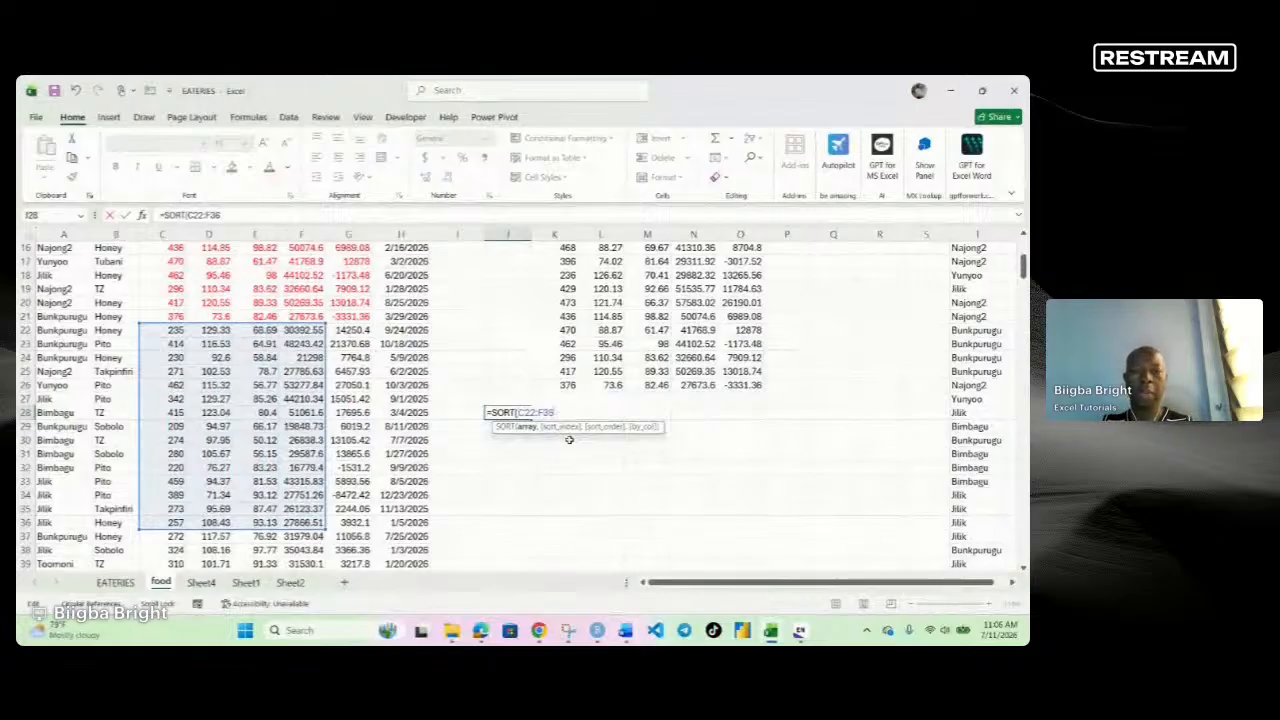
text(,1)
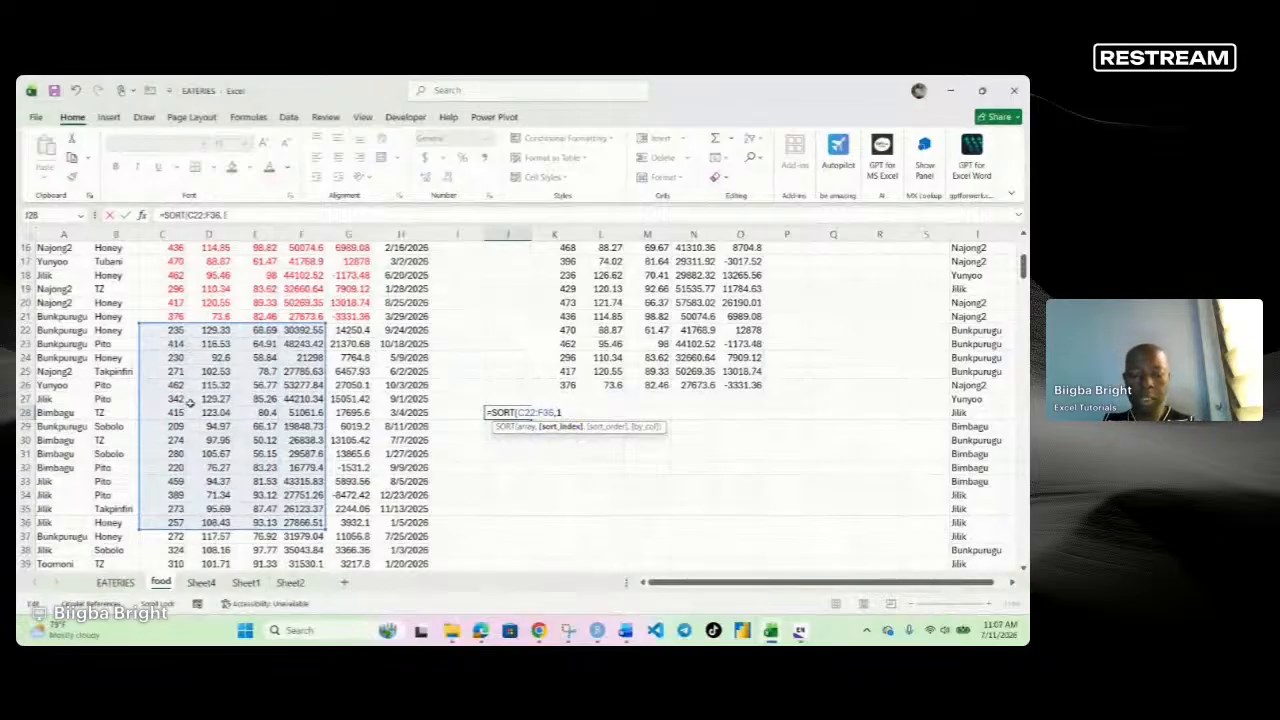
text(,)
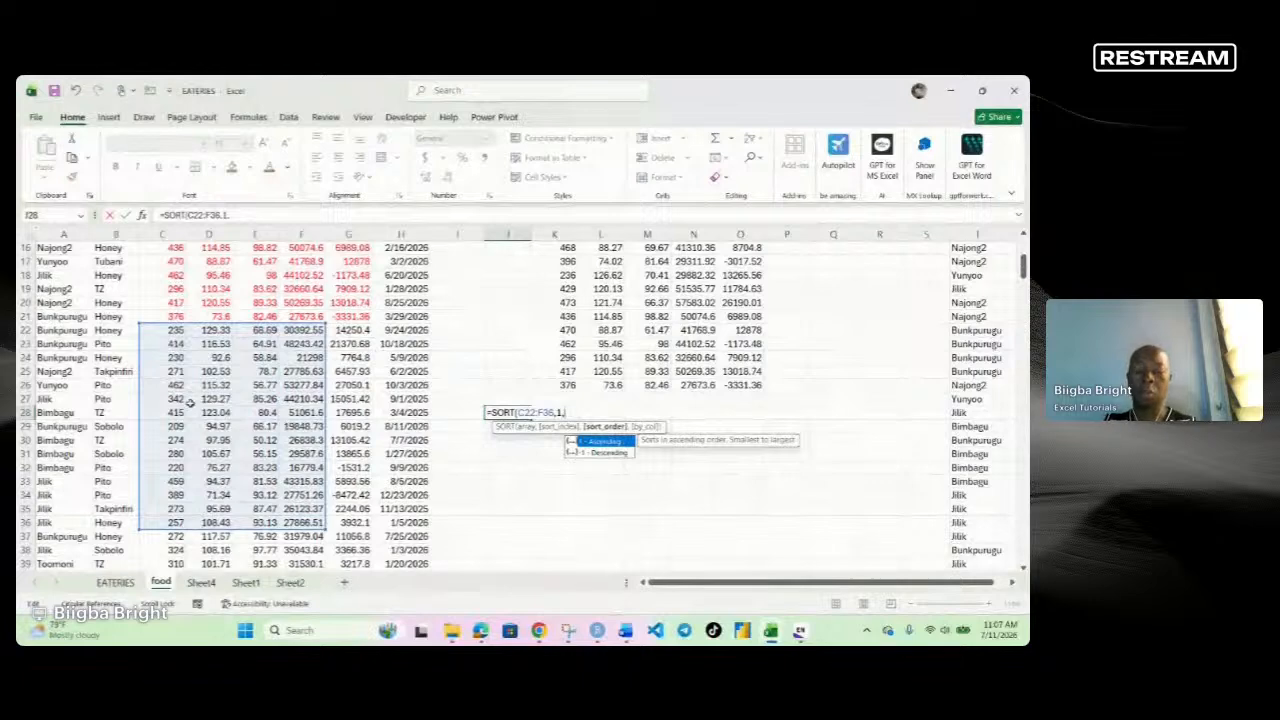
text(-1))
key(Return)
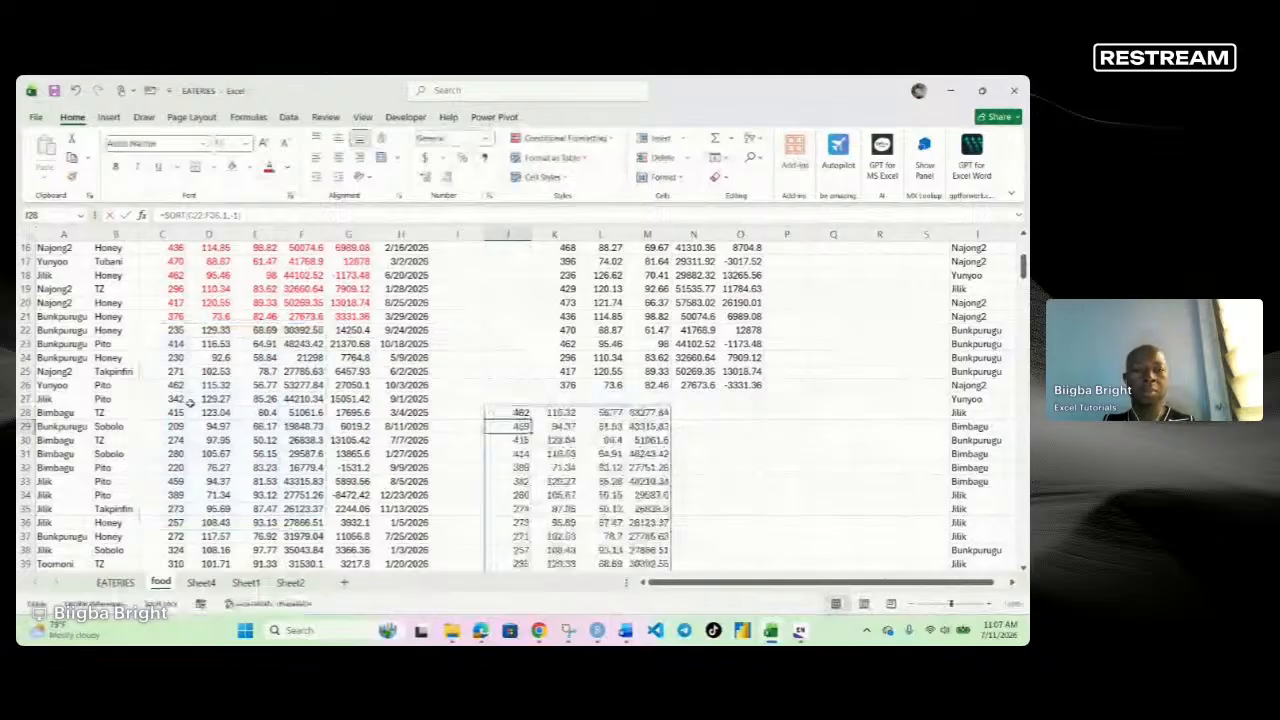
scroll(551, 310, down, 3)
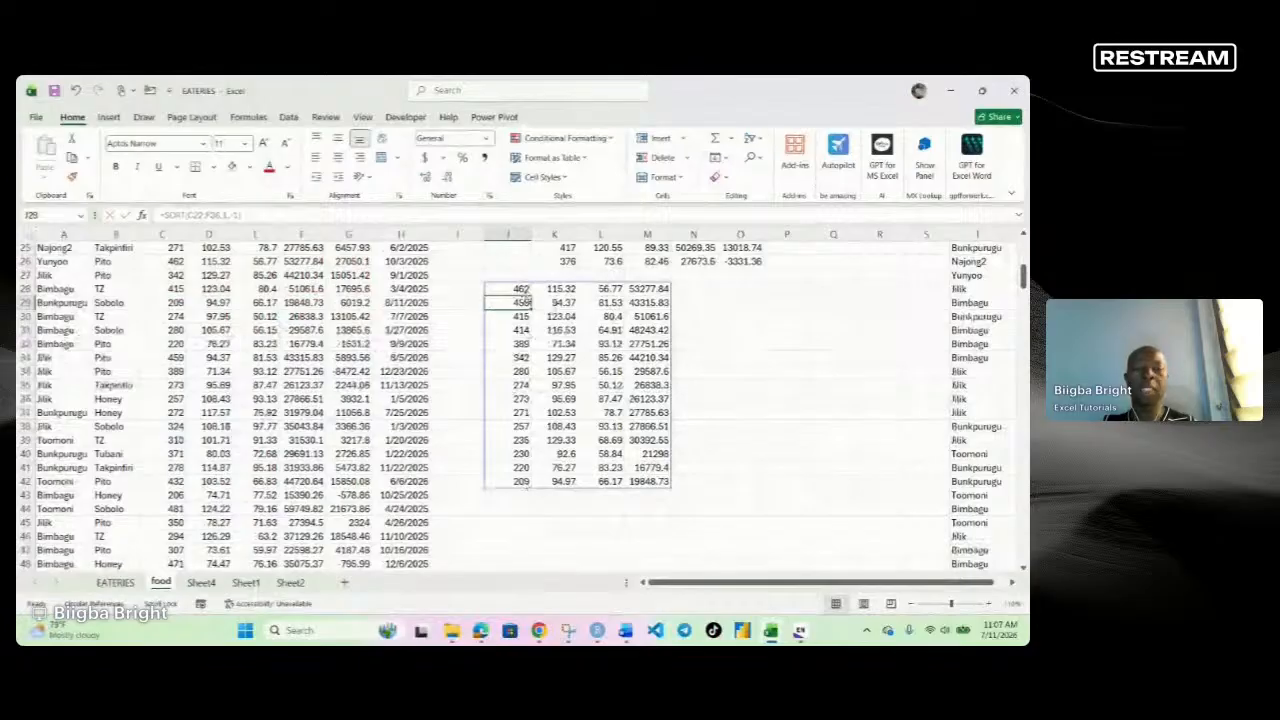
click(673, 415)
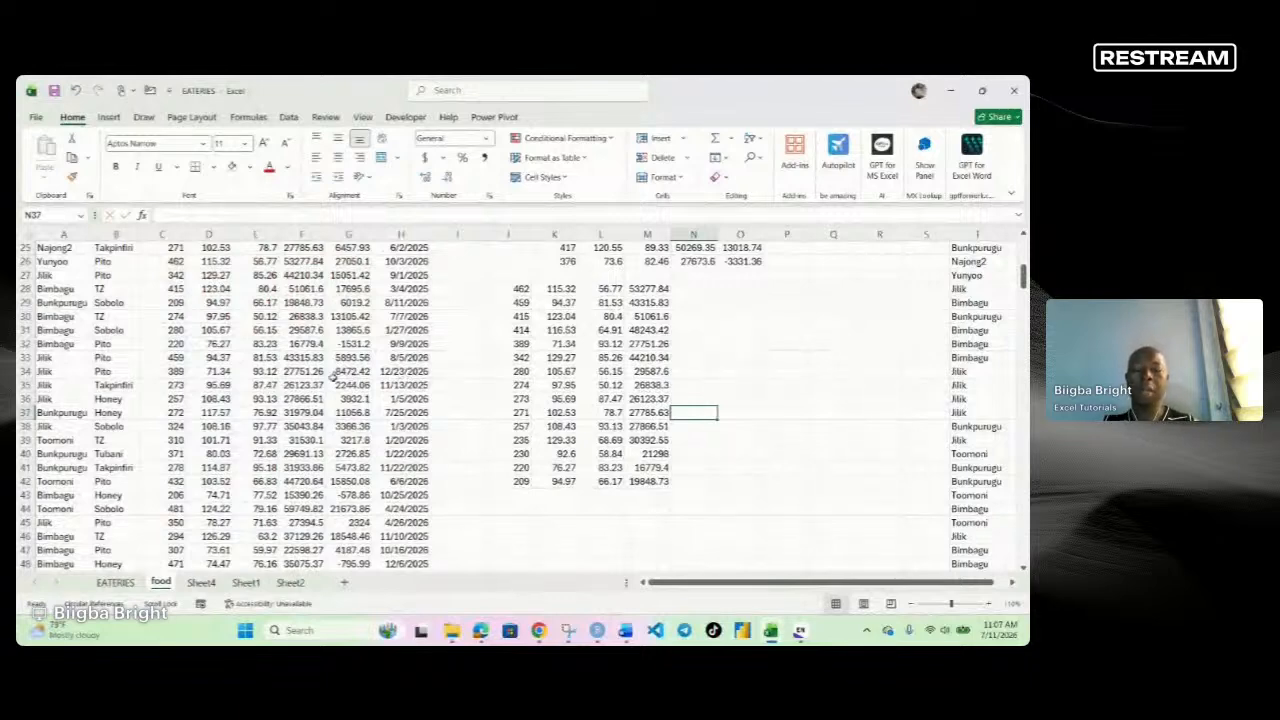
Examine the source table in columns A to G of the EATERIES sheet, and return to the food sheet.
scroll(334, 377, up, 2)
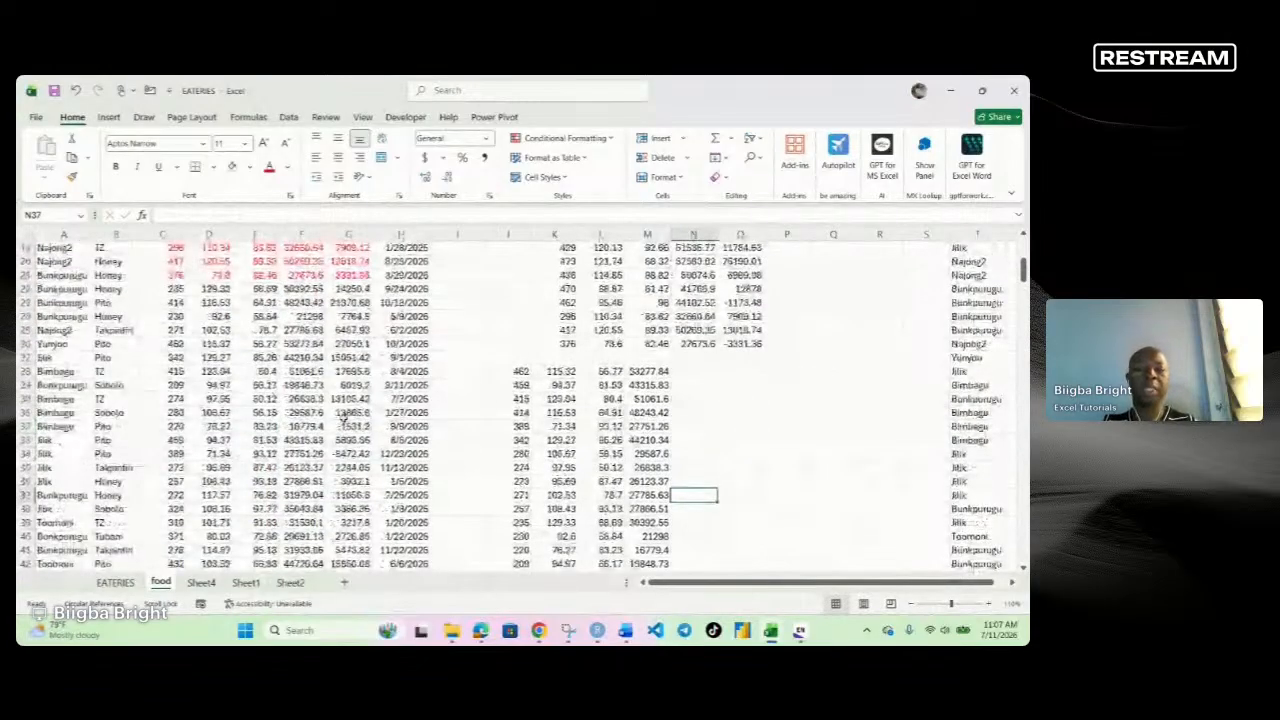
click(115, 582)
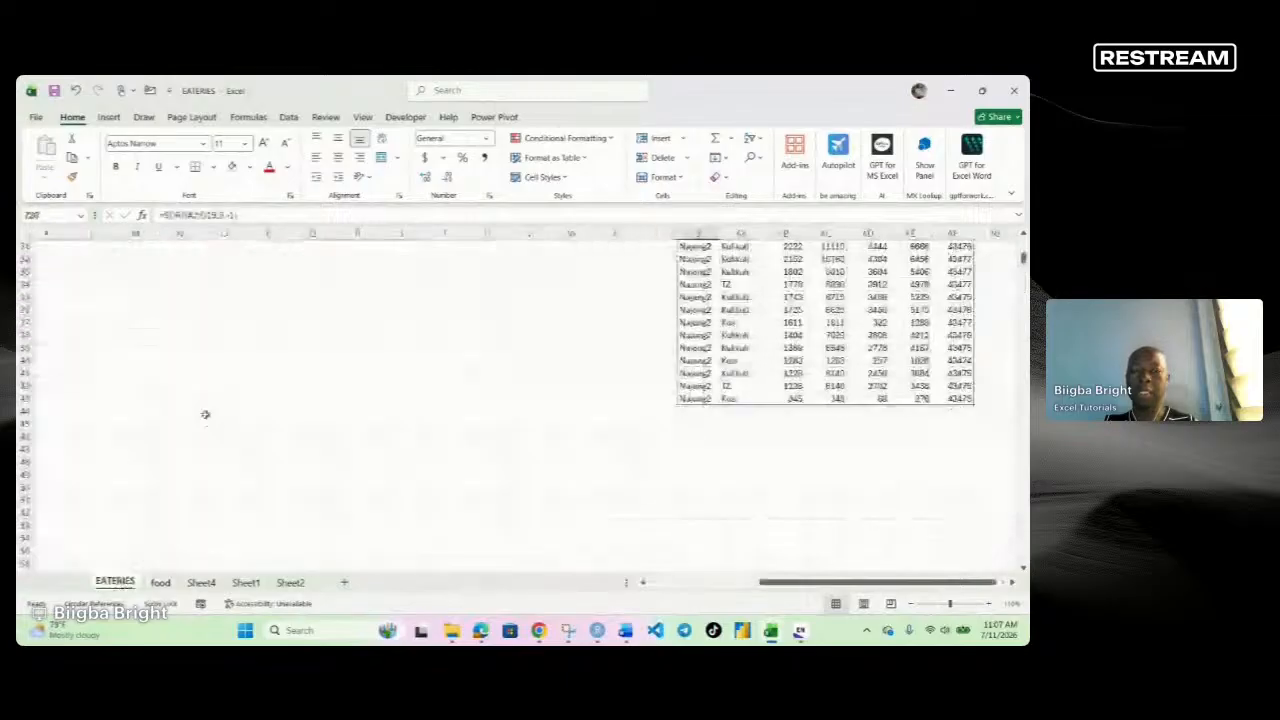
scroll(182, 379, up, 1)
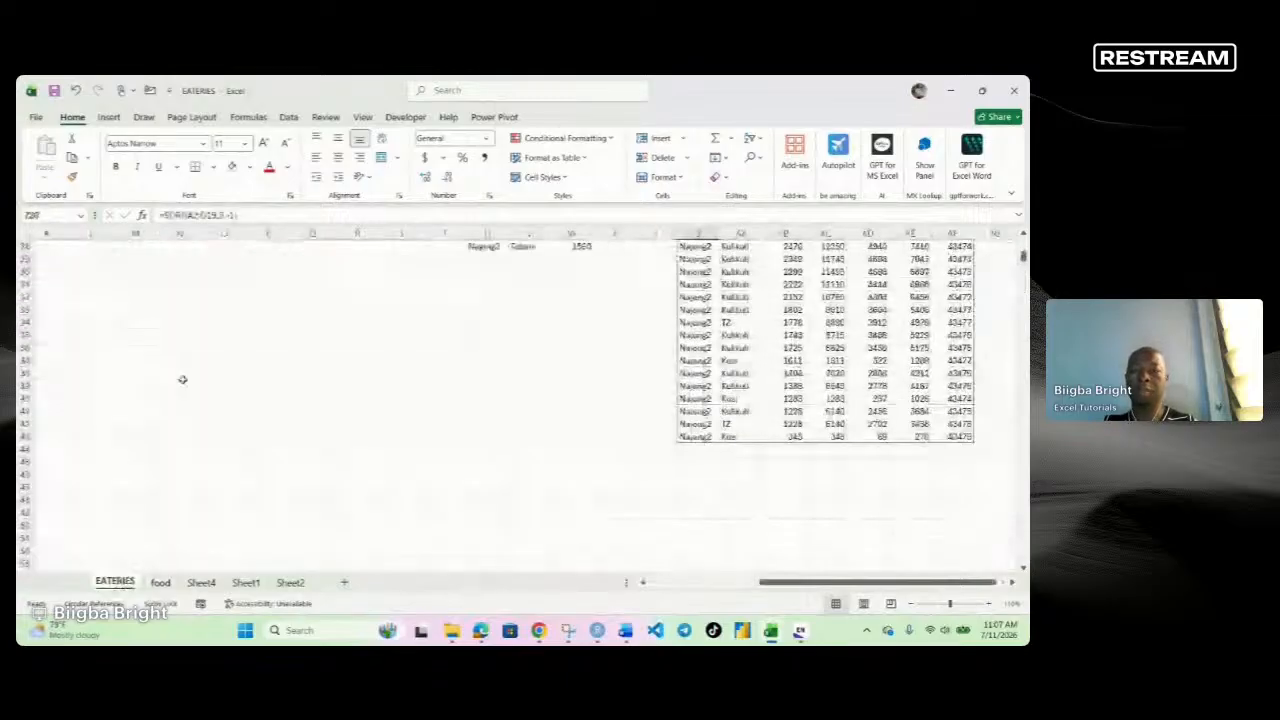
scroll(182, 379, up, 1)
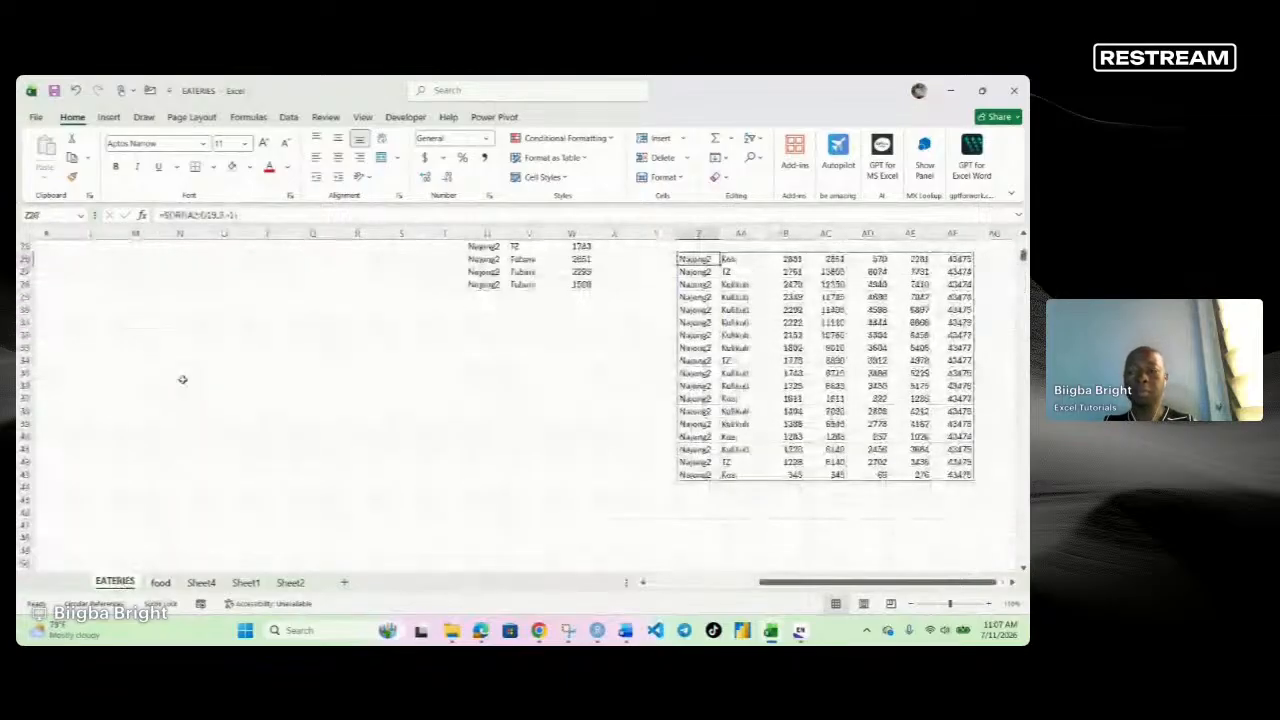
scroll(182, 379, up, 8)
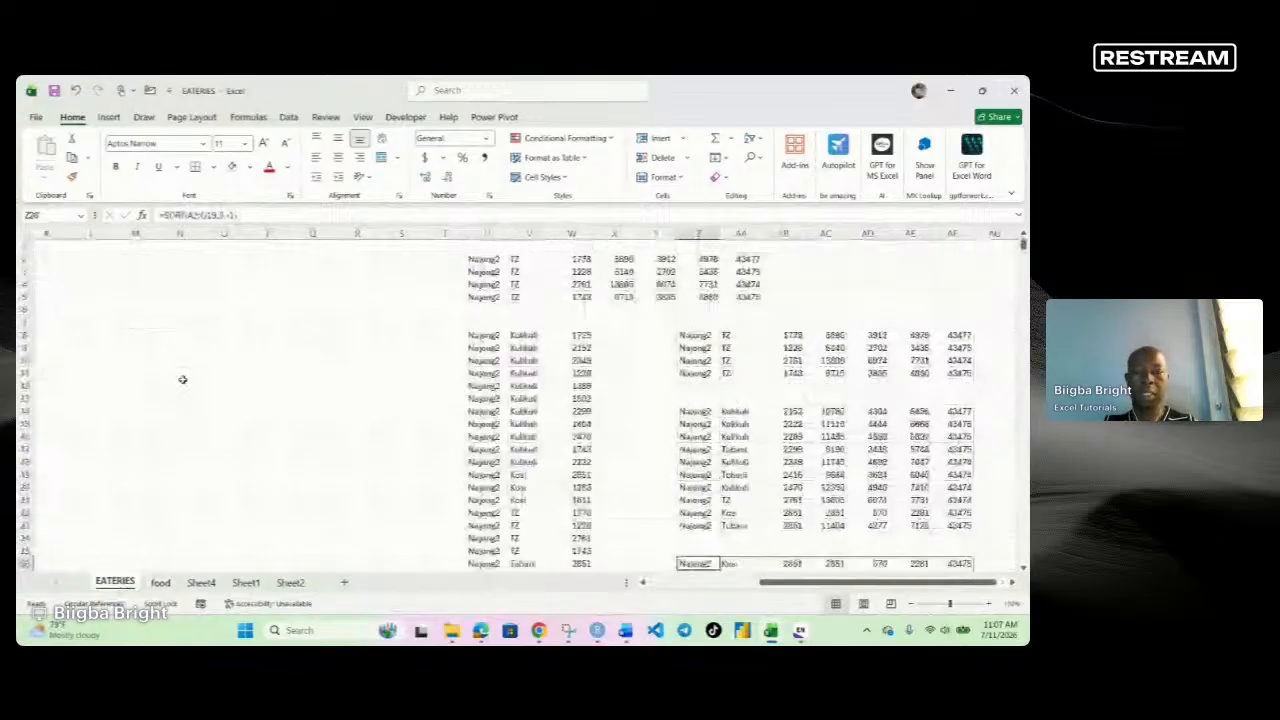
drag(836, 583, 720, 583)
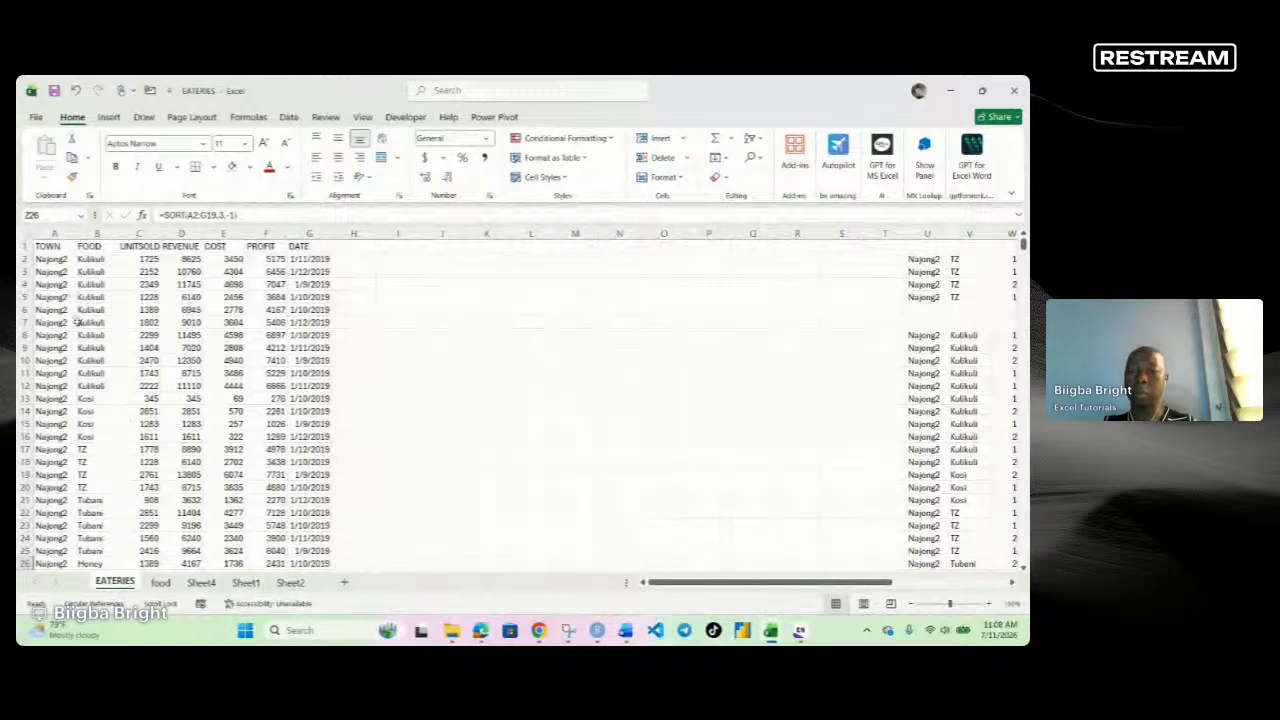
click(160, 582)
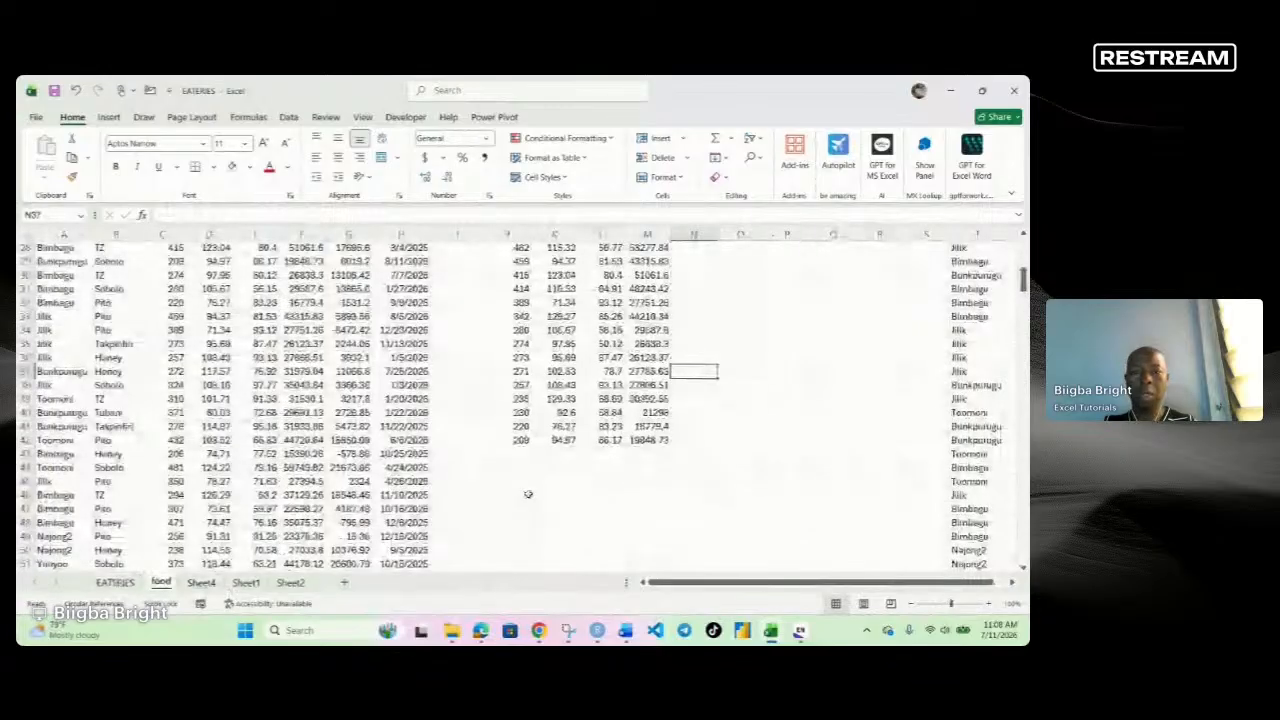
Start a new formula in J46 of the food sheet, below the sorted block.
scroll(528, 494, up, 5)
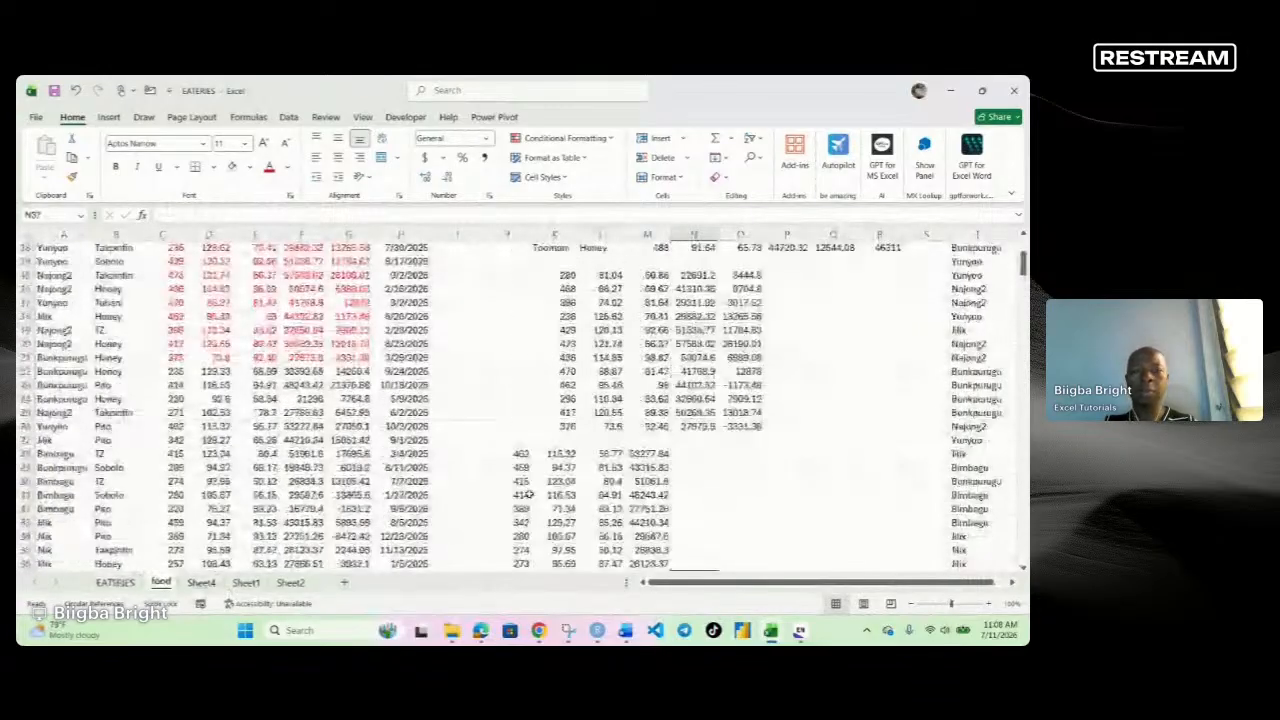
scroll(530, 494, down, 6)
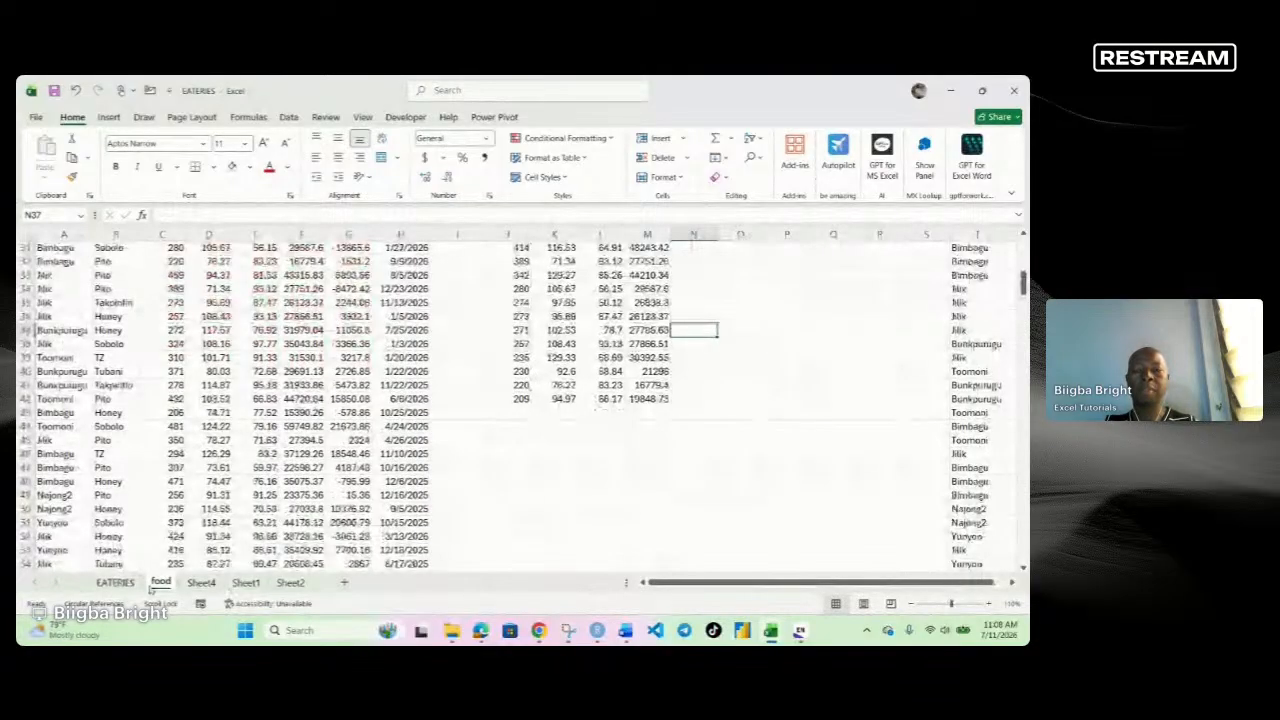
click(506, 457)
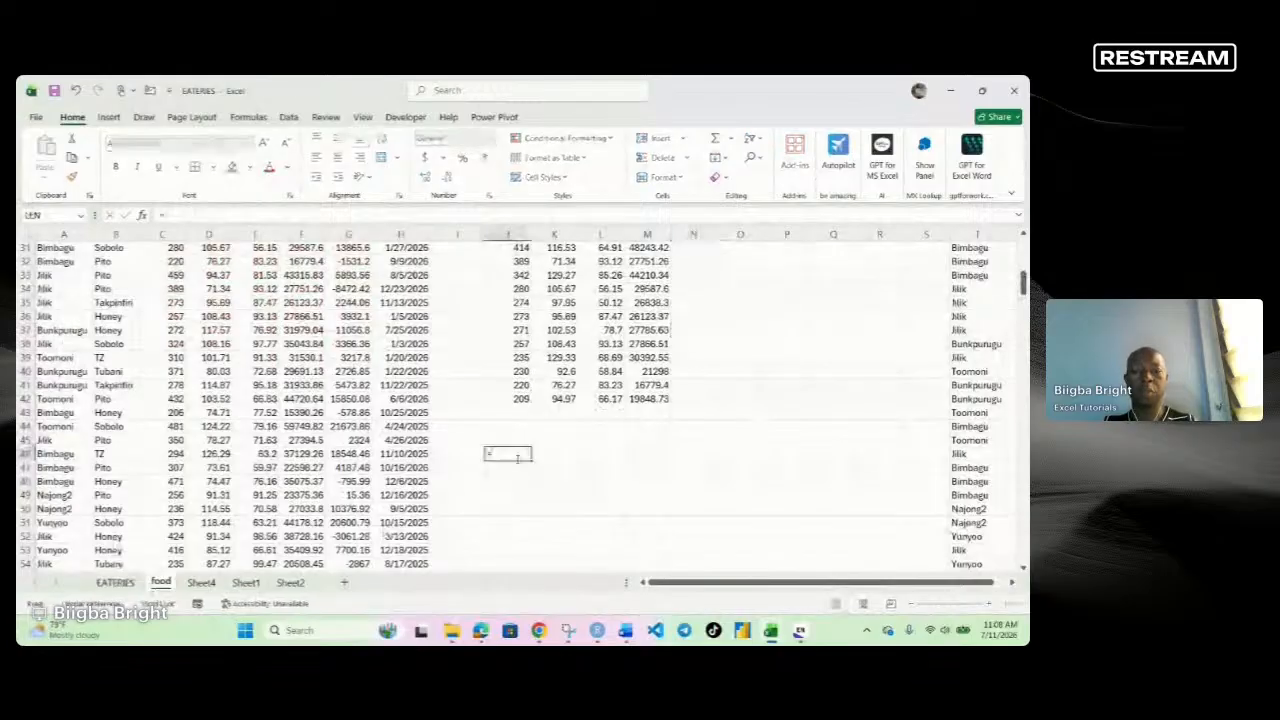
text(=)
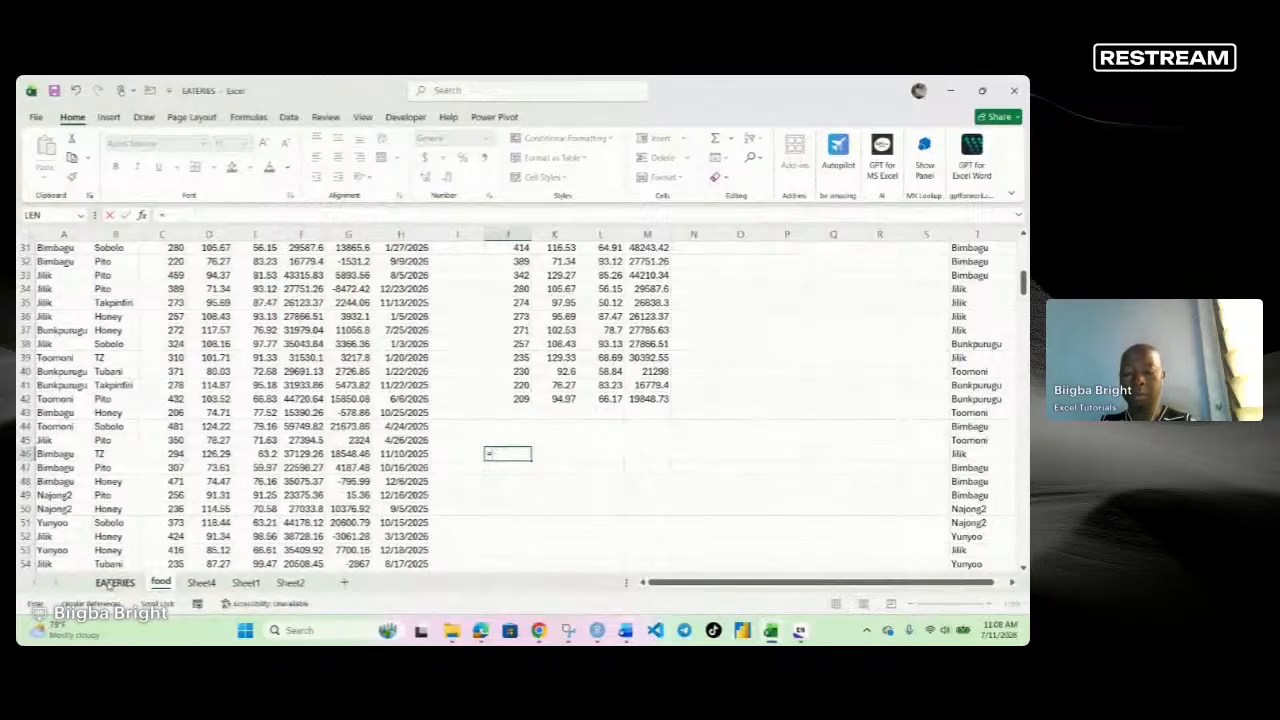
text(a)
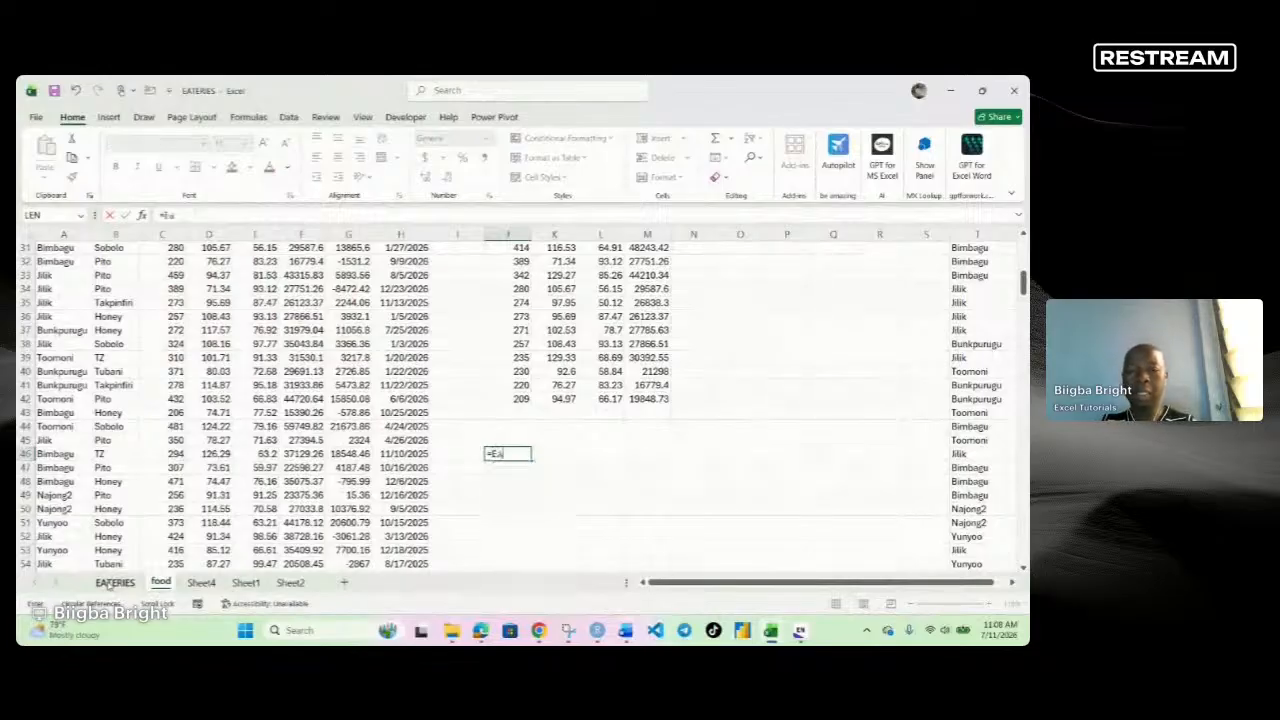
key(BackSpace)
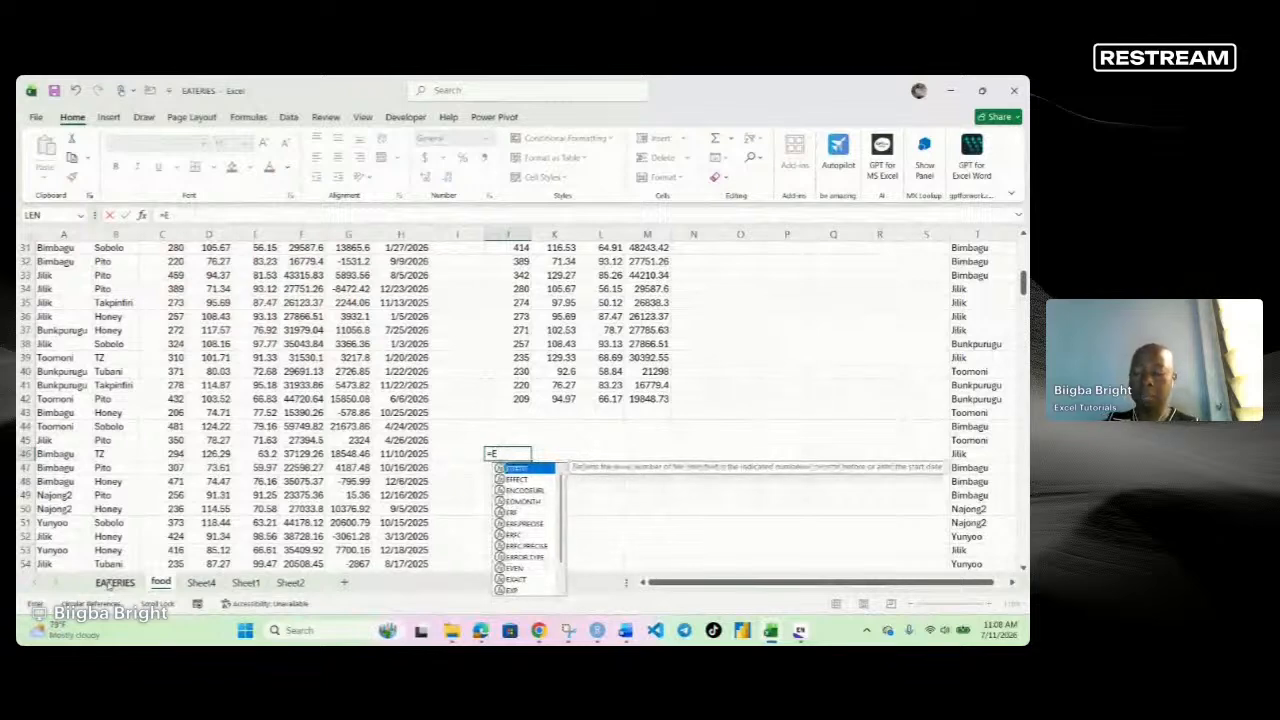
key(Tab)
key(BackSpace)
key(BackSpace)
key(BackSpace)
key(BackSpace)
key(BackSpace)
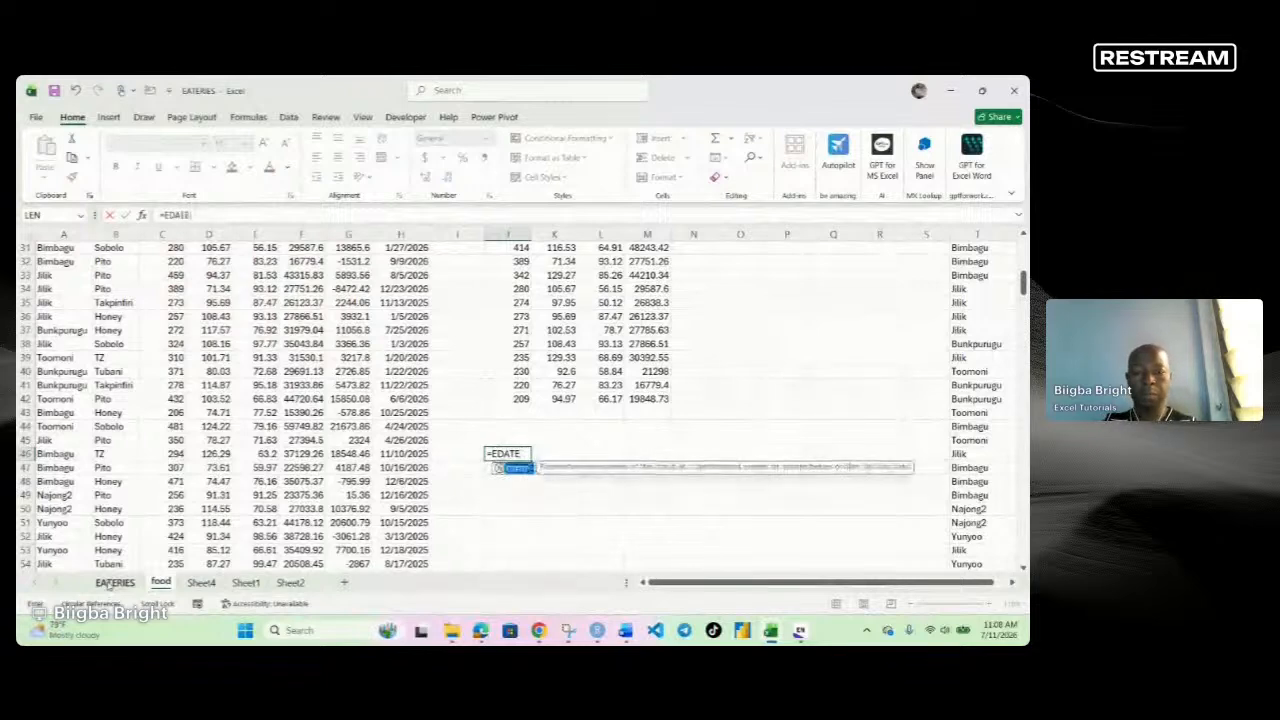
key(Escape)
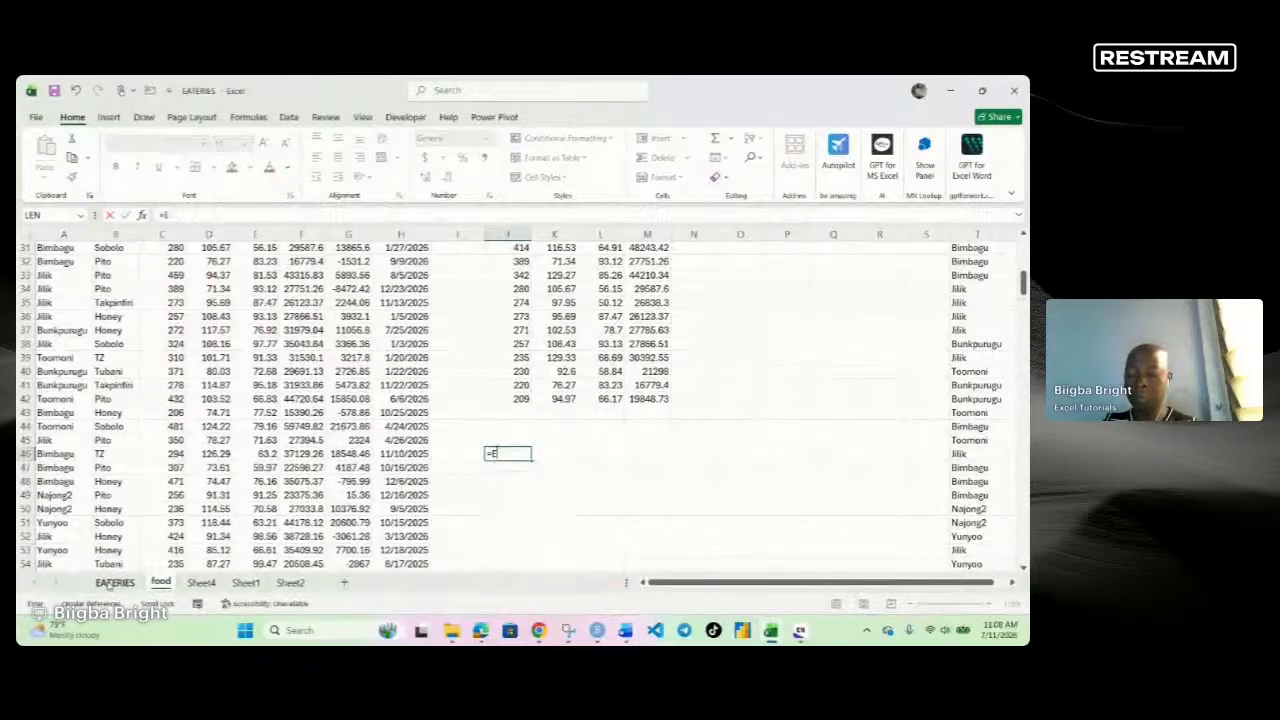
Complete the J46 formula as =EATERIES!A1:D14 to return that block from the EATERIES sheet.
text(ATERIES!)
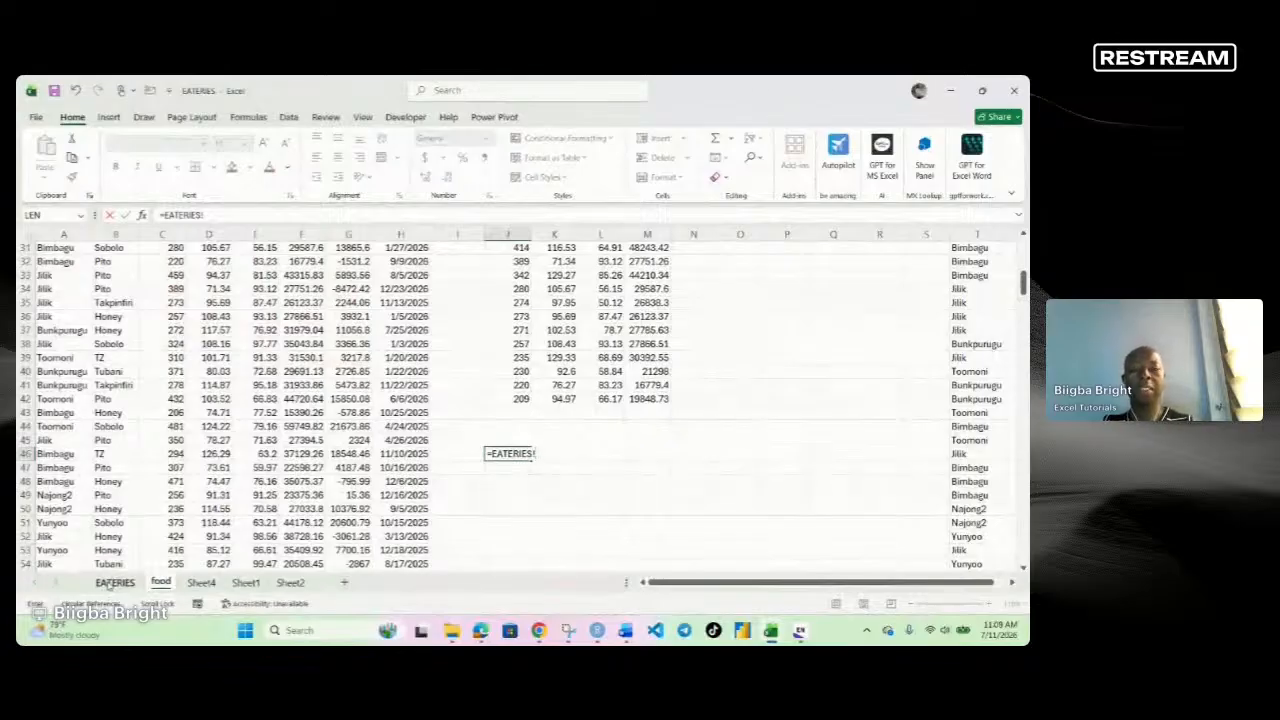
text(A)
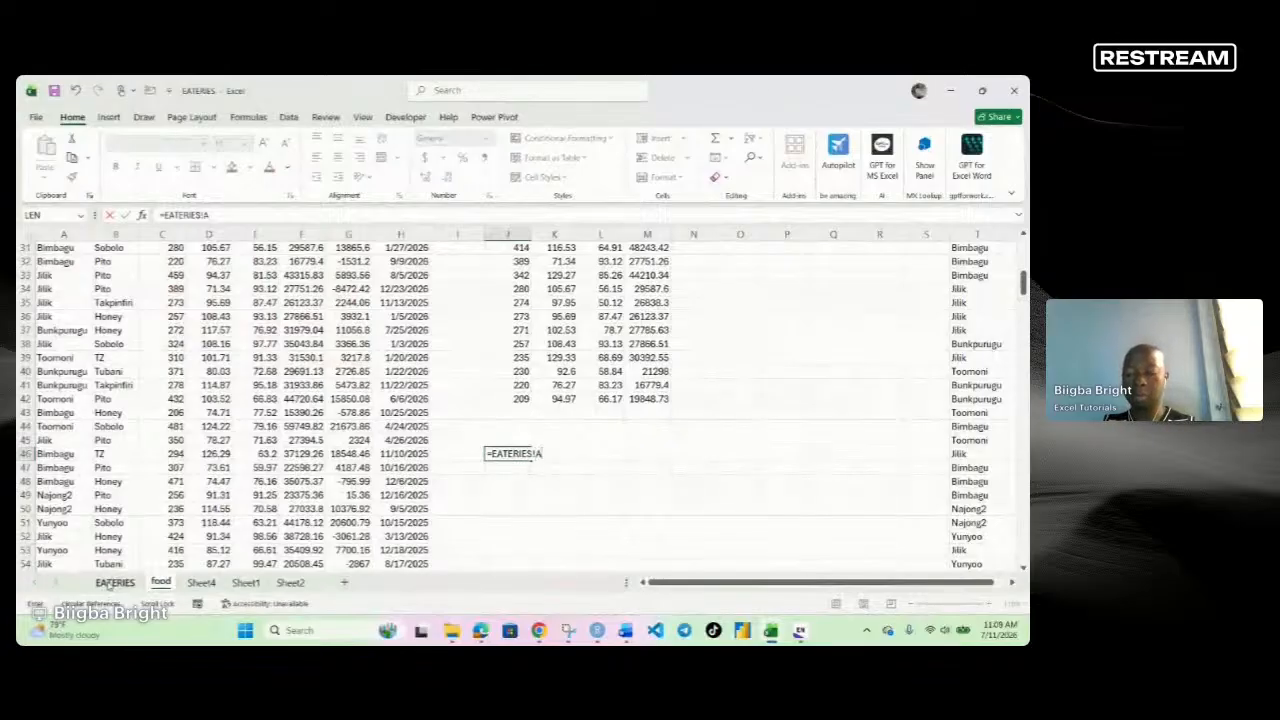
text(1)
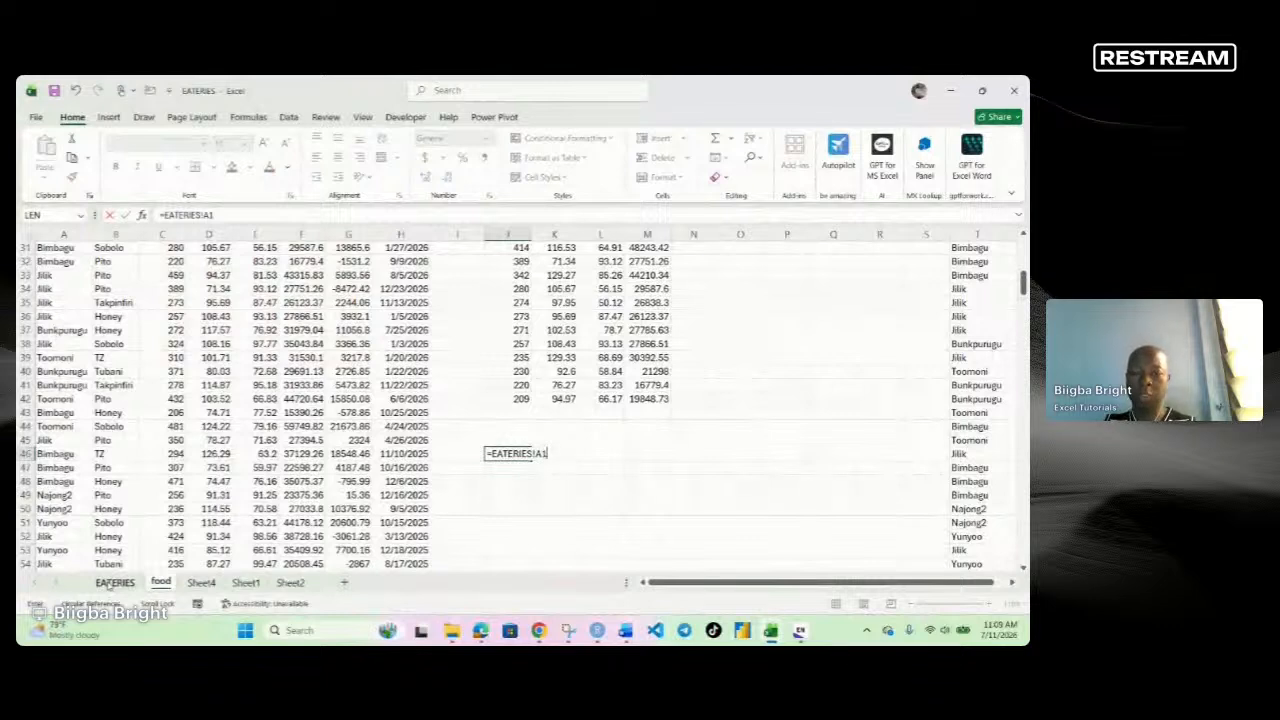
text(:D14)
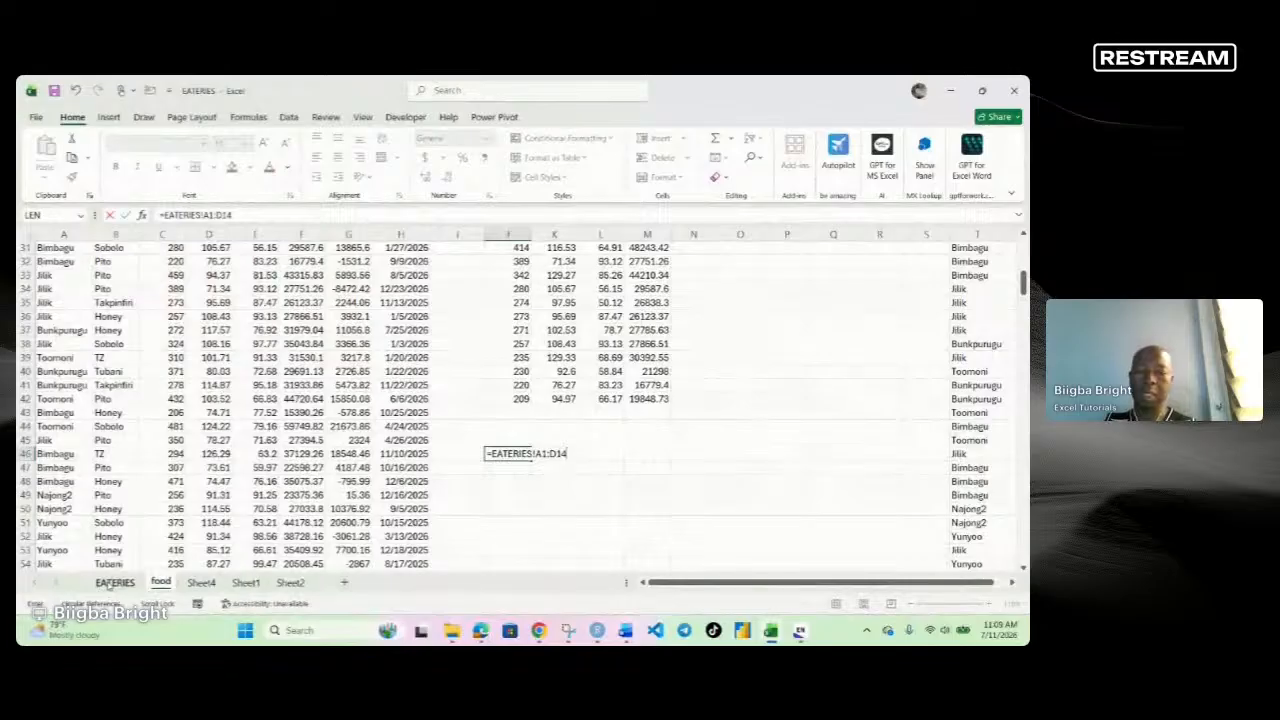
key(Return)
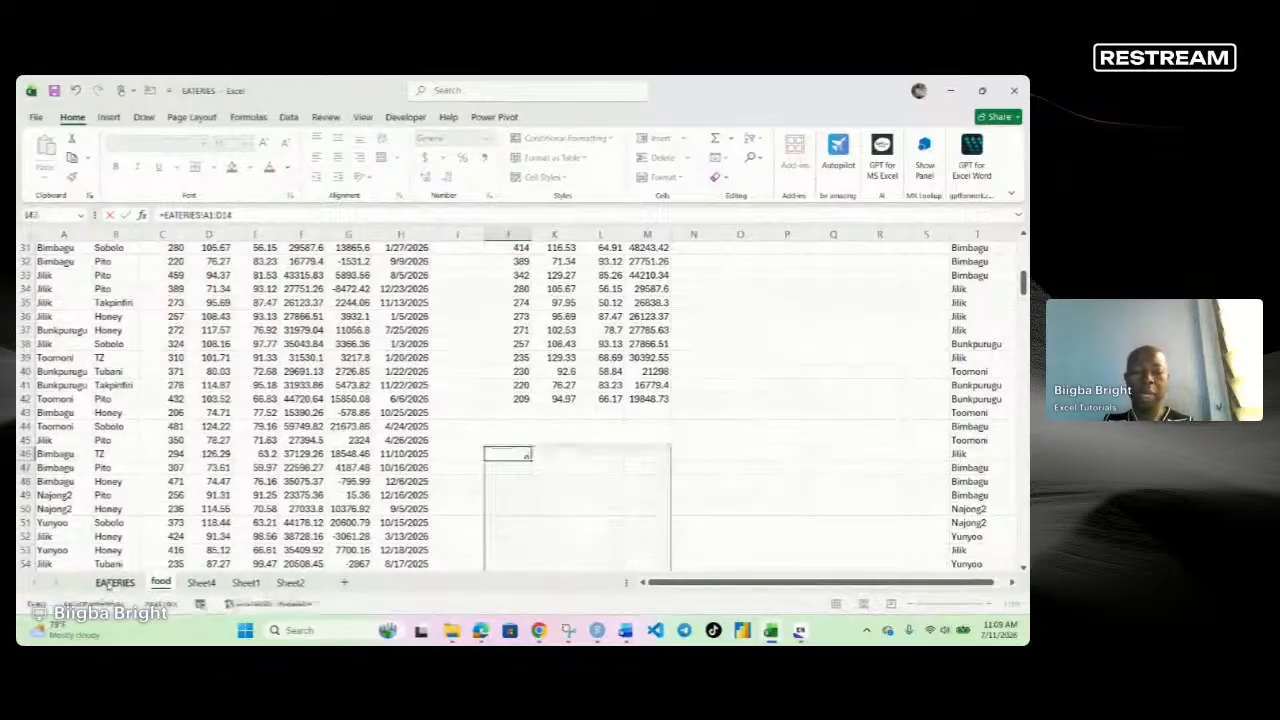
scroll(484, 337, down, 4)
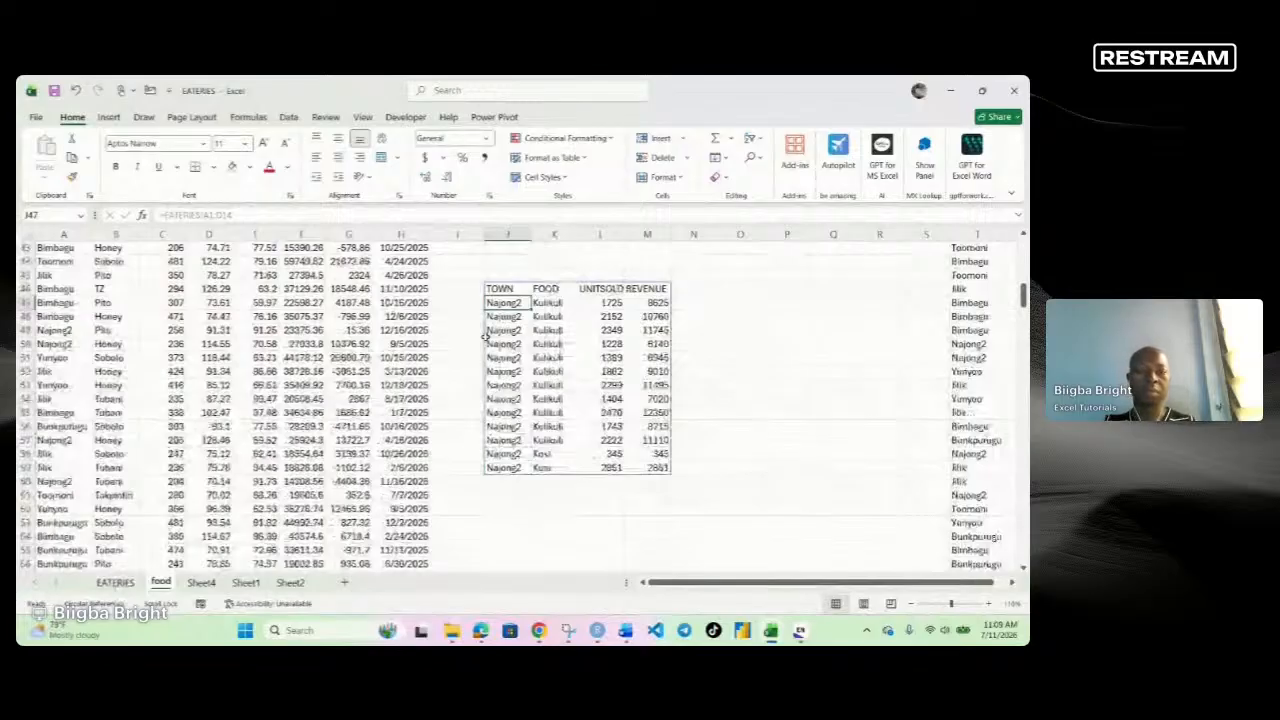
Check the returned block against the source table on the EATERIES sheet, and look at Sheet4.
click(118, 582)
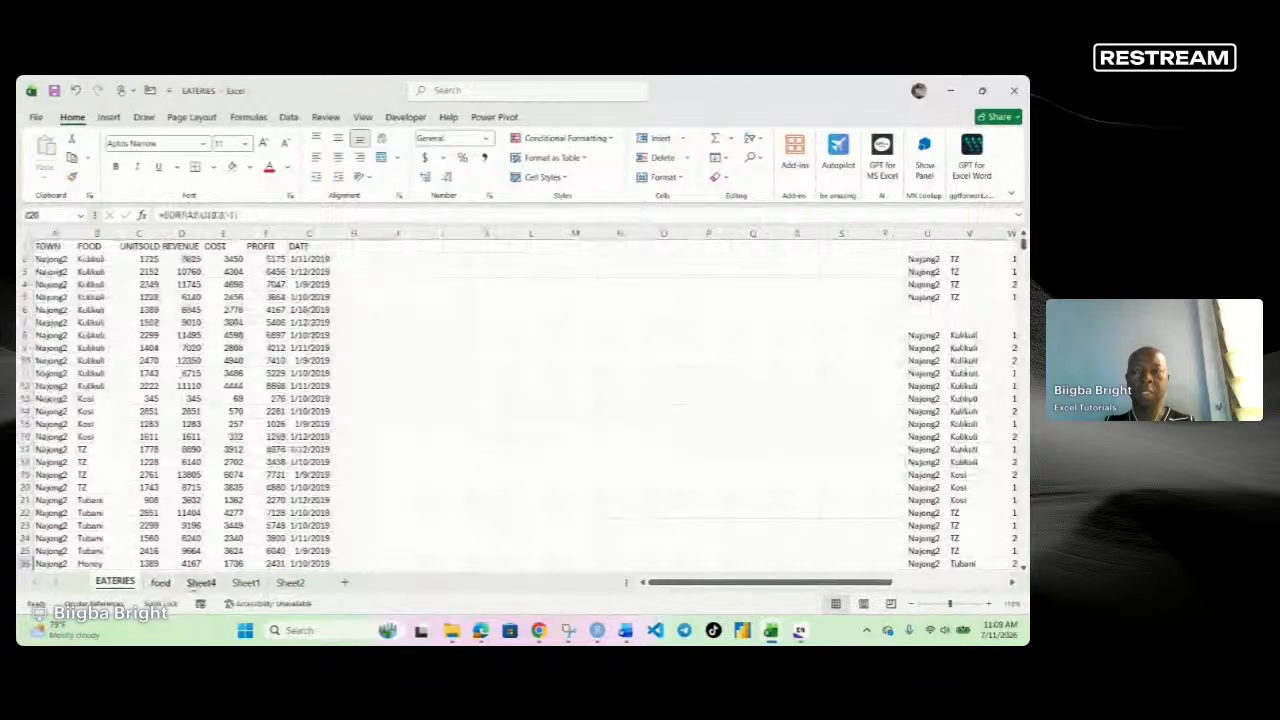
click(201, 583)
On the food sheet, start a SORT formula in J62 with EATERIES!A1:D14 as its array.
click(160, 582)
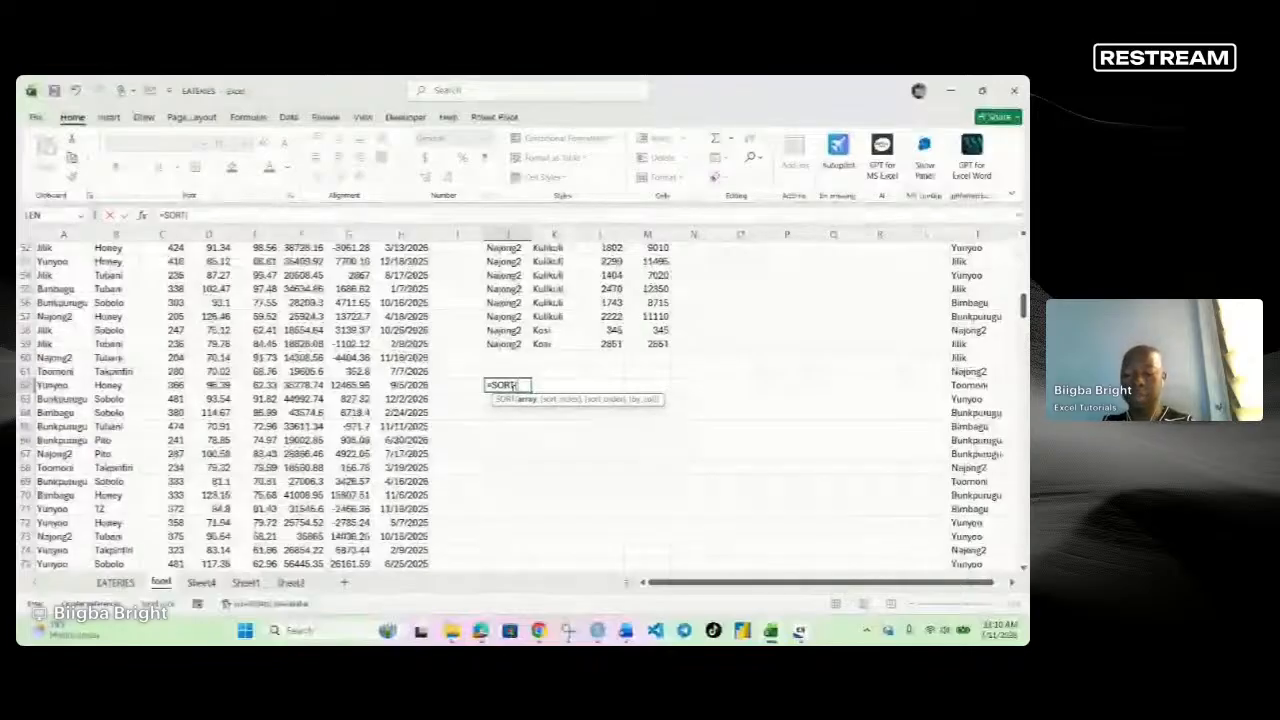
text(E)
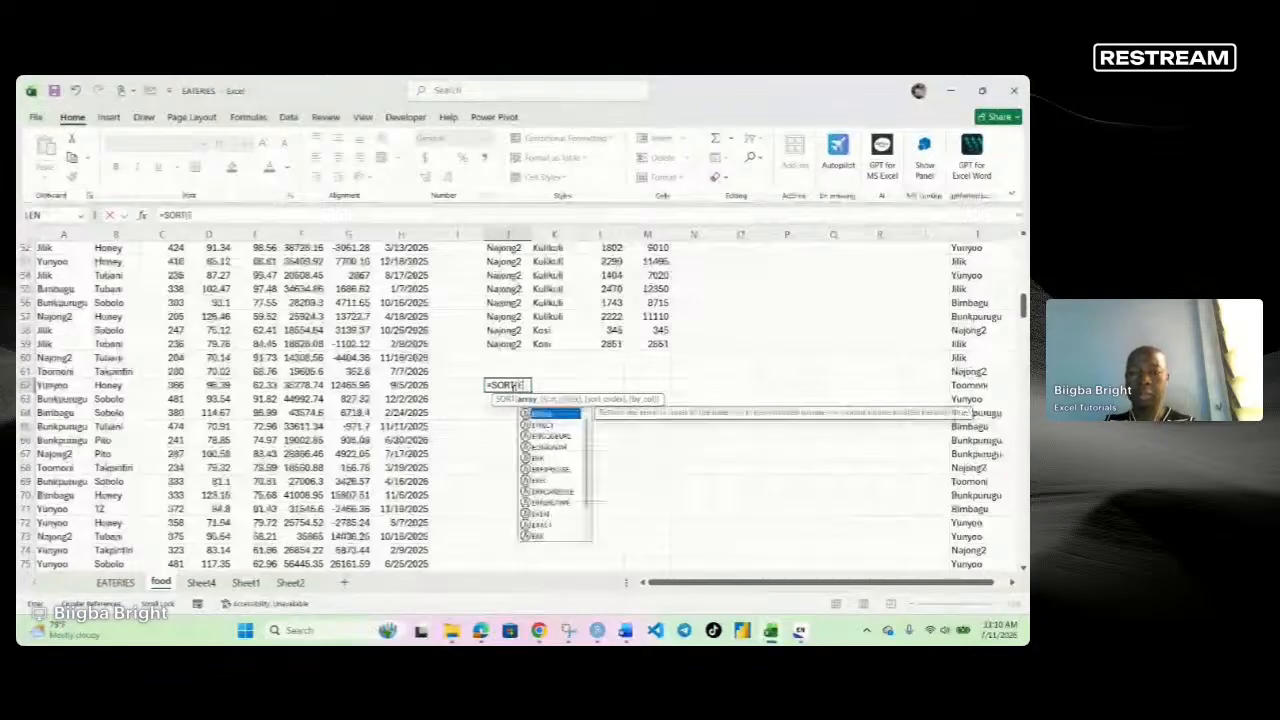
text(AT)
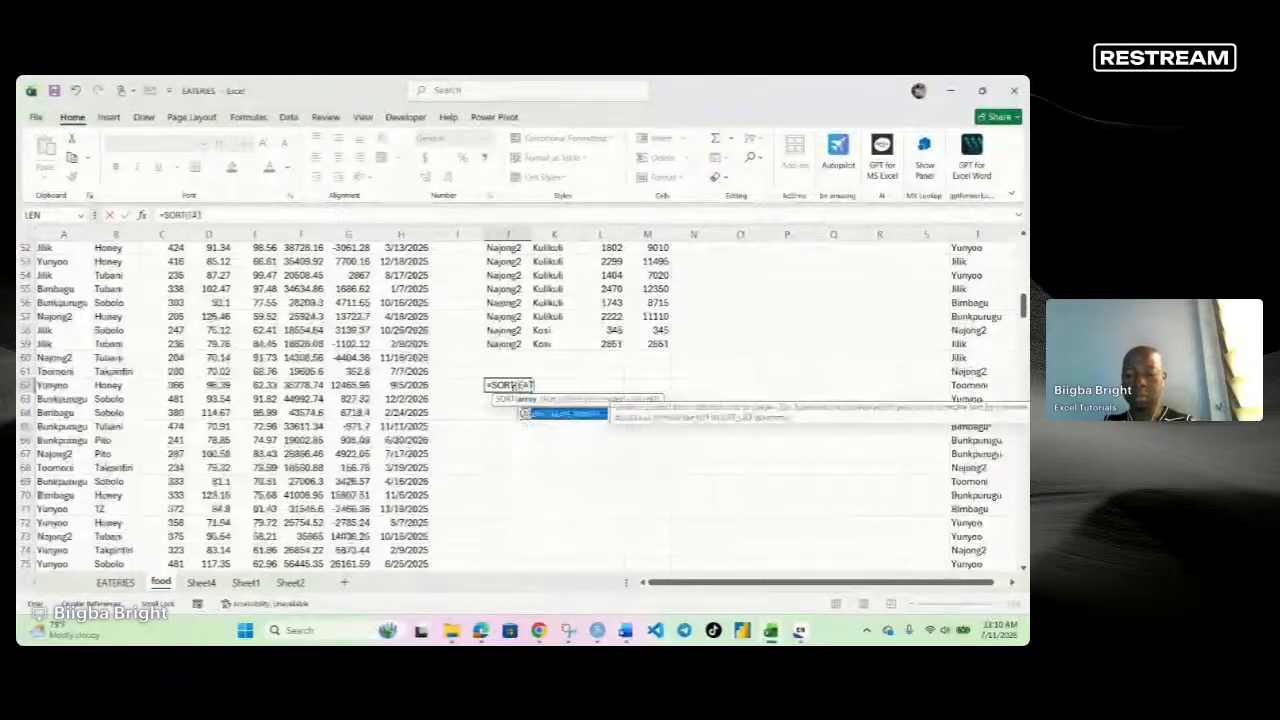
key(Tab)
text(S)
text([)
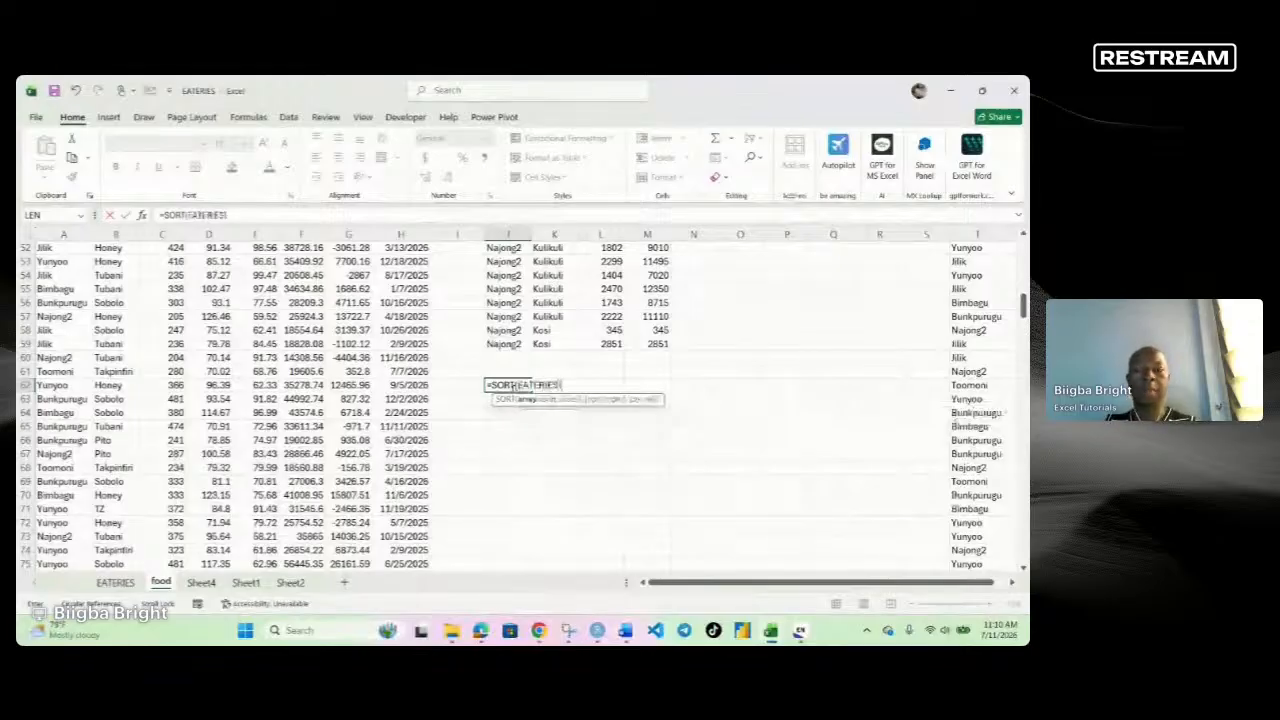
text(A)
text(1:)
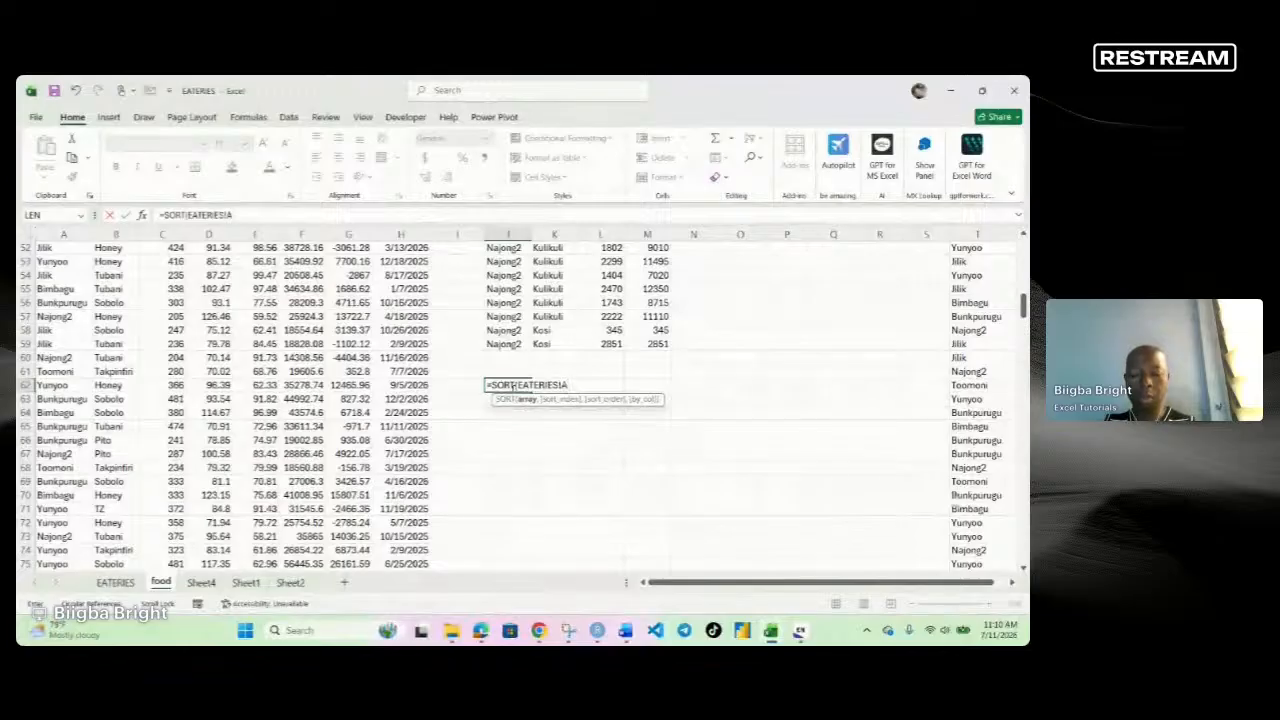
text(D)
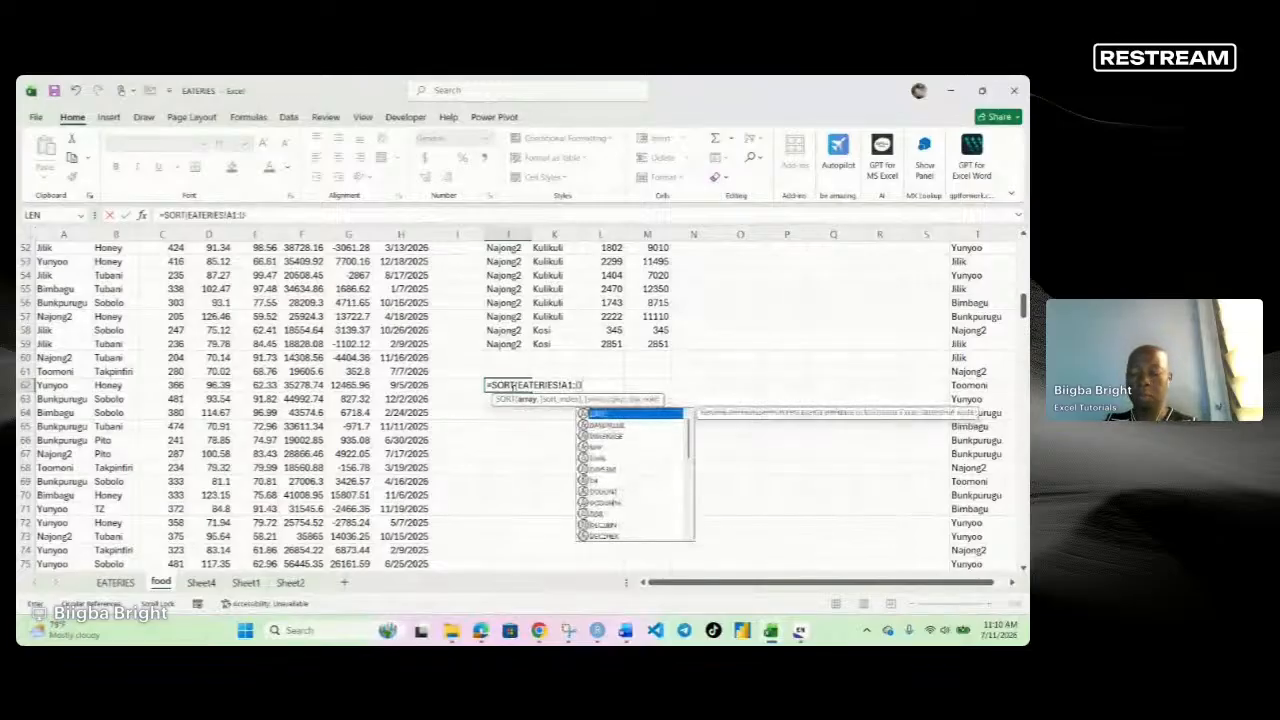
text(14)
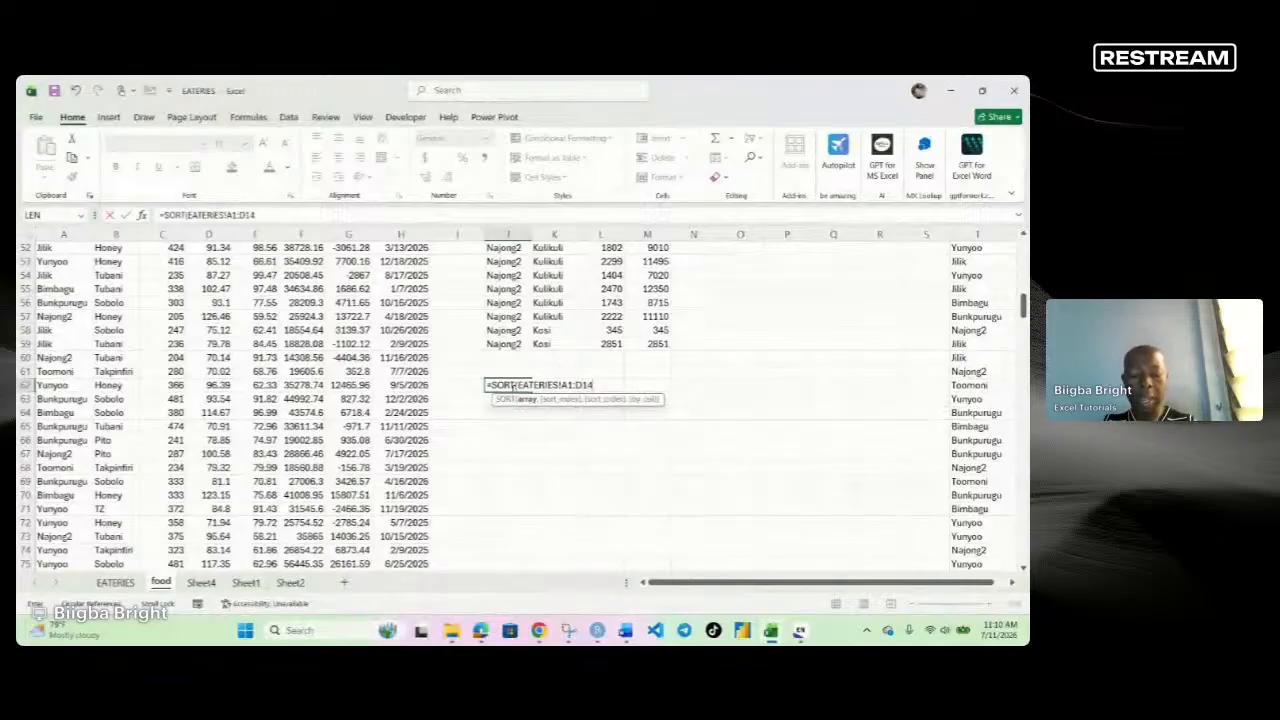
Complete the J62 SORT formula with sort index 3 and sort order 1 for ascending, giving =SORT(EATERIES!A1:D14,3,1).
text(,)
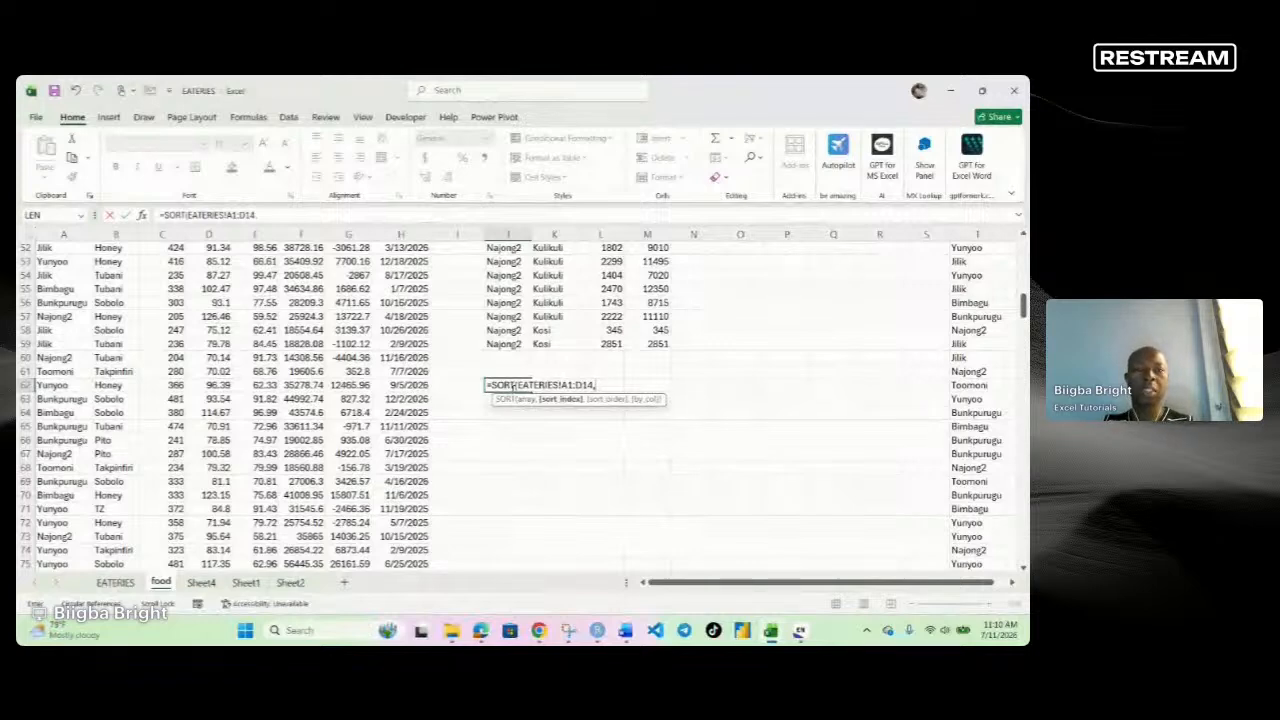
scroll(513, 386, up, 3)
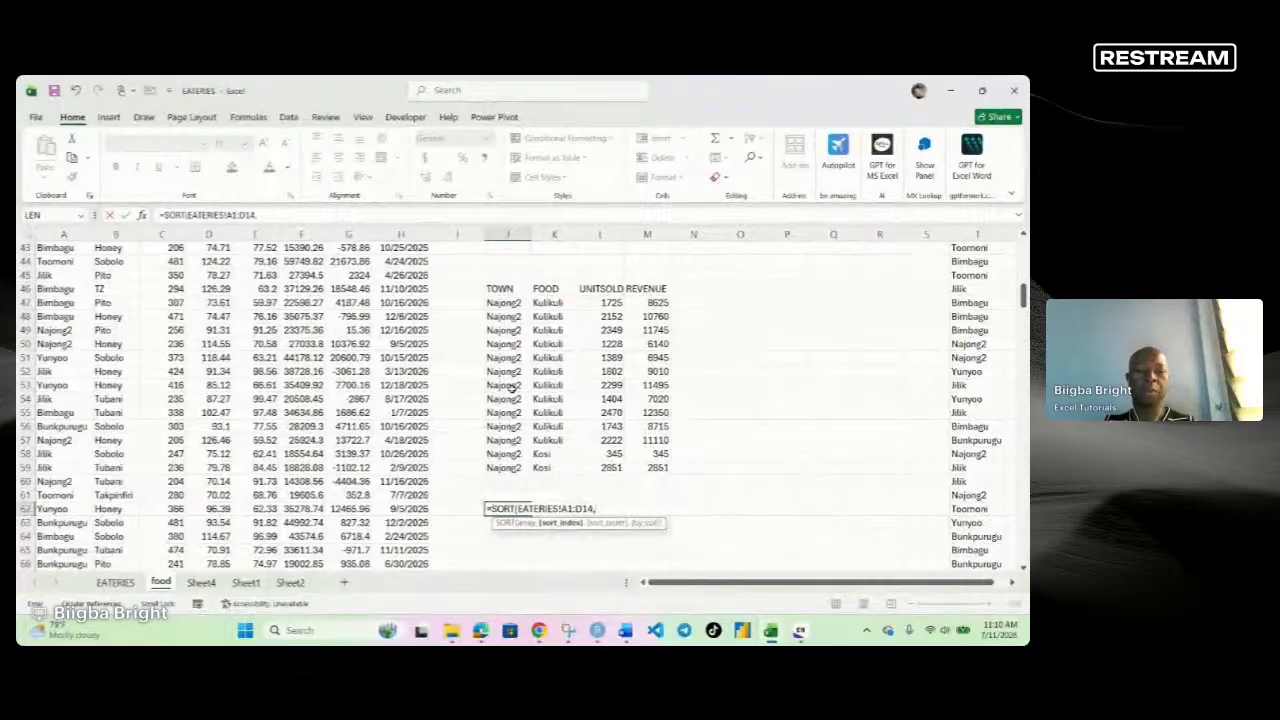
text(3)
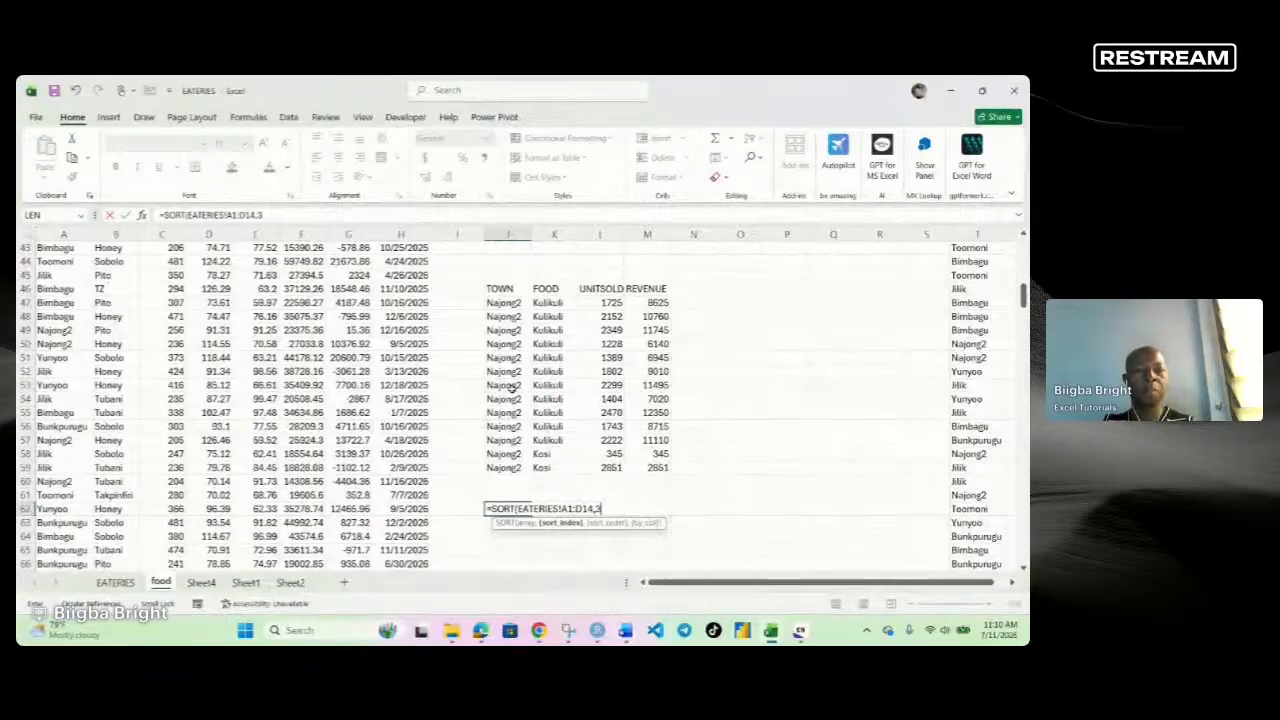
text(,)
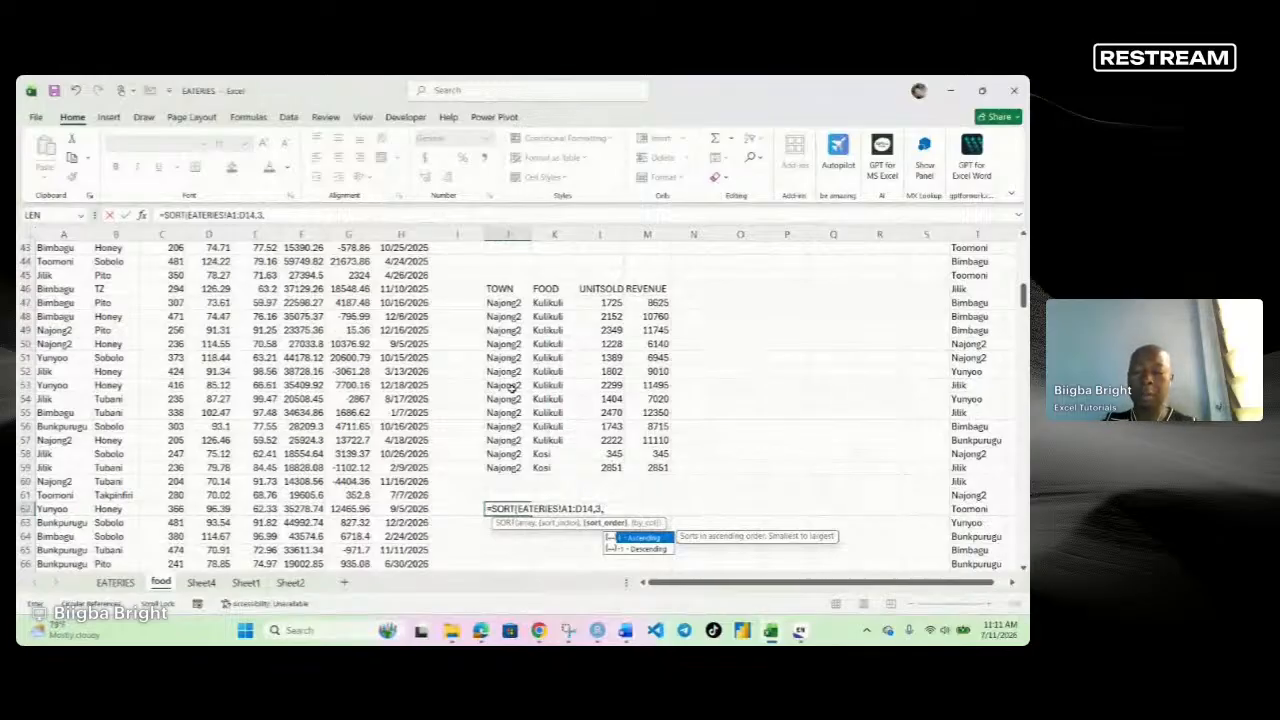
text(1)
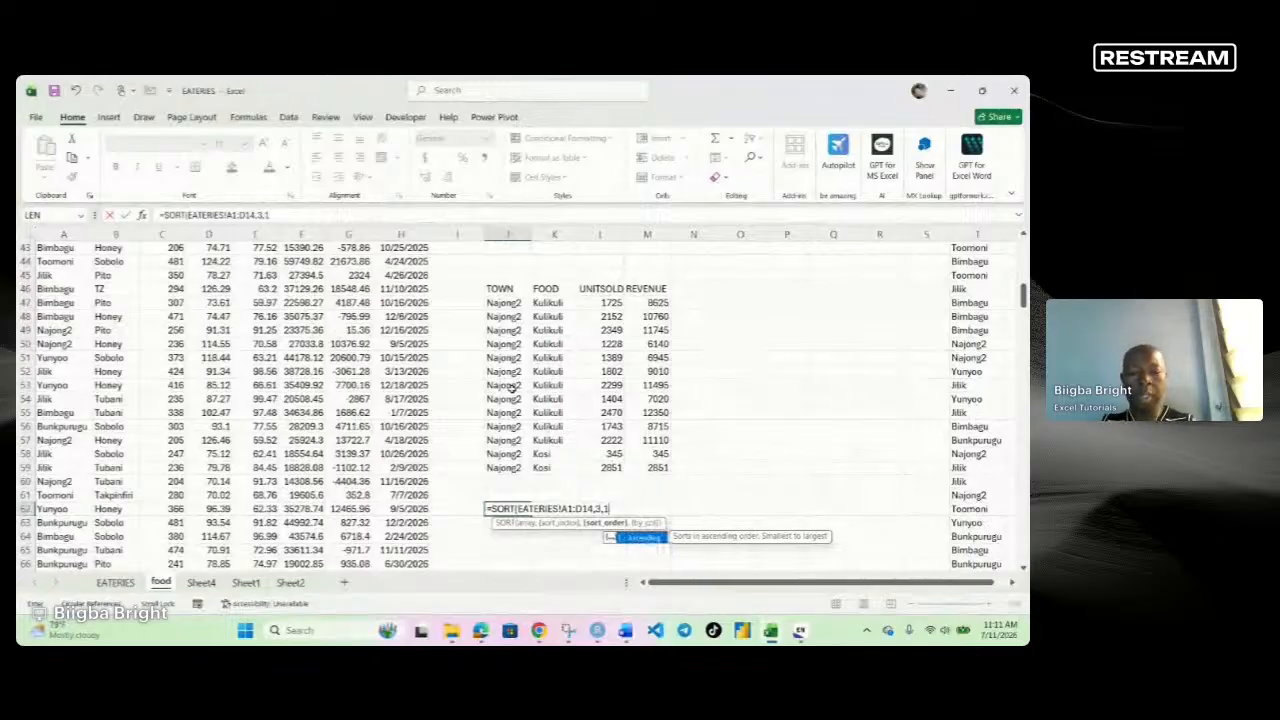
text())
key(Return)
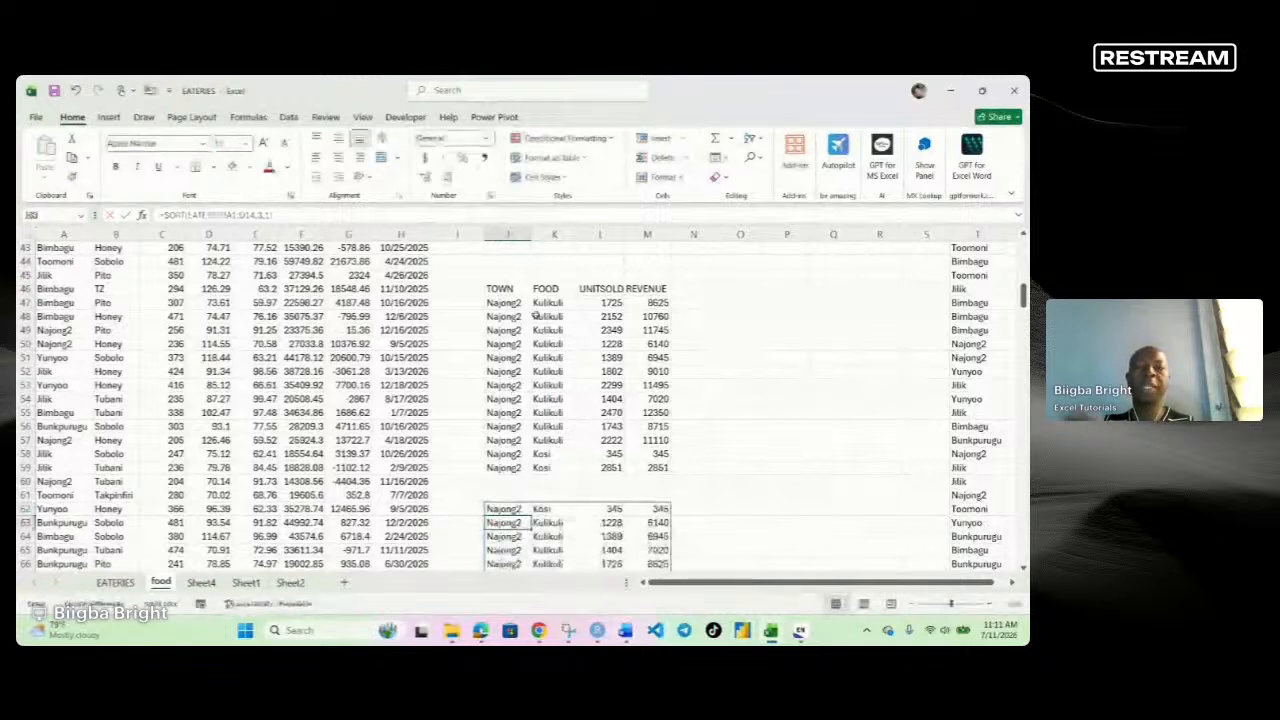
Compare the sorted block starting at J62 with the unsorted block above it, including where the header row lands.
scroll(535, 315, down, 2)
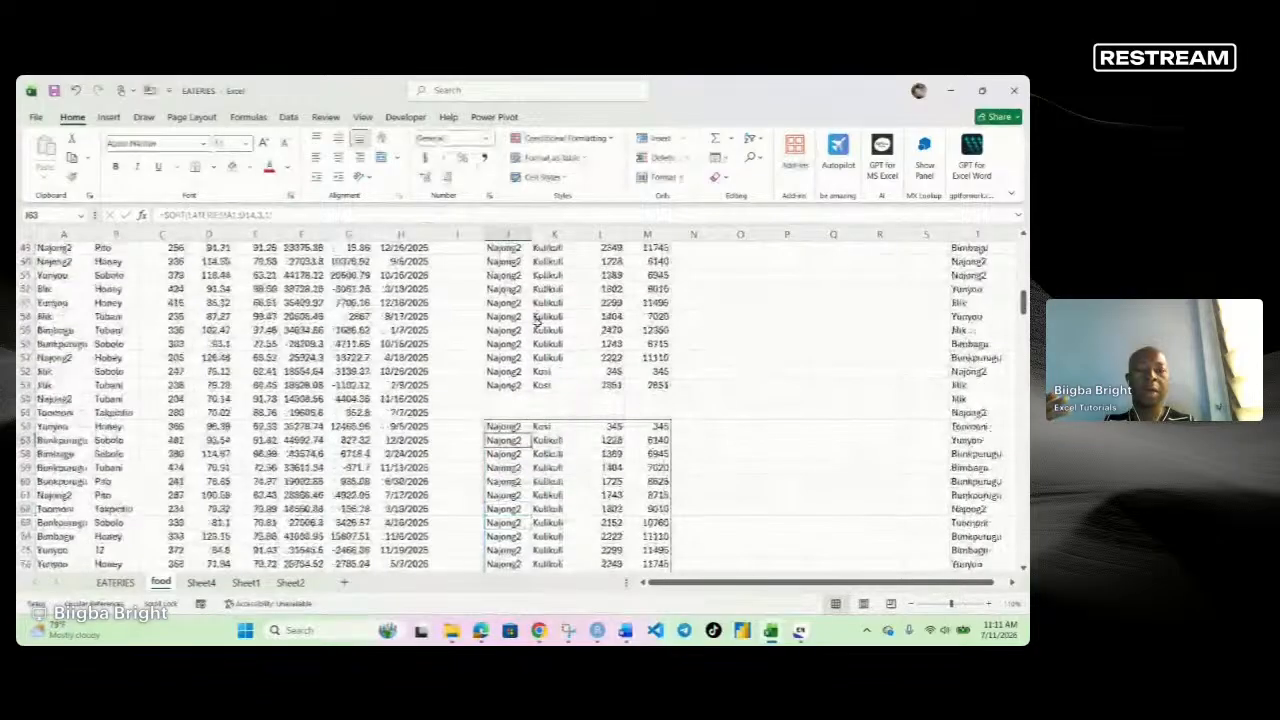
scroll(535, 318, up, 2)
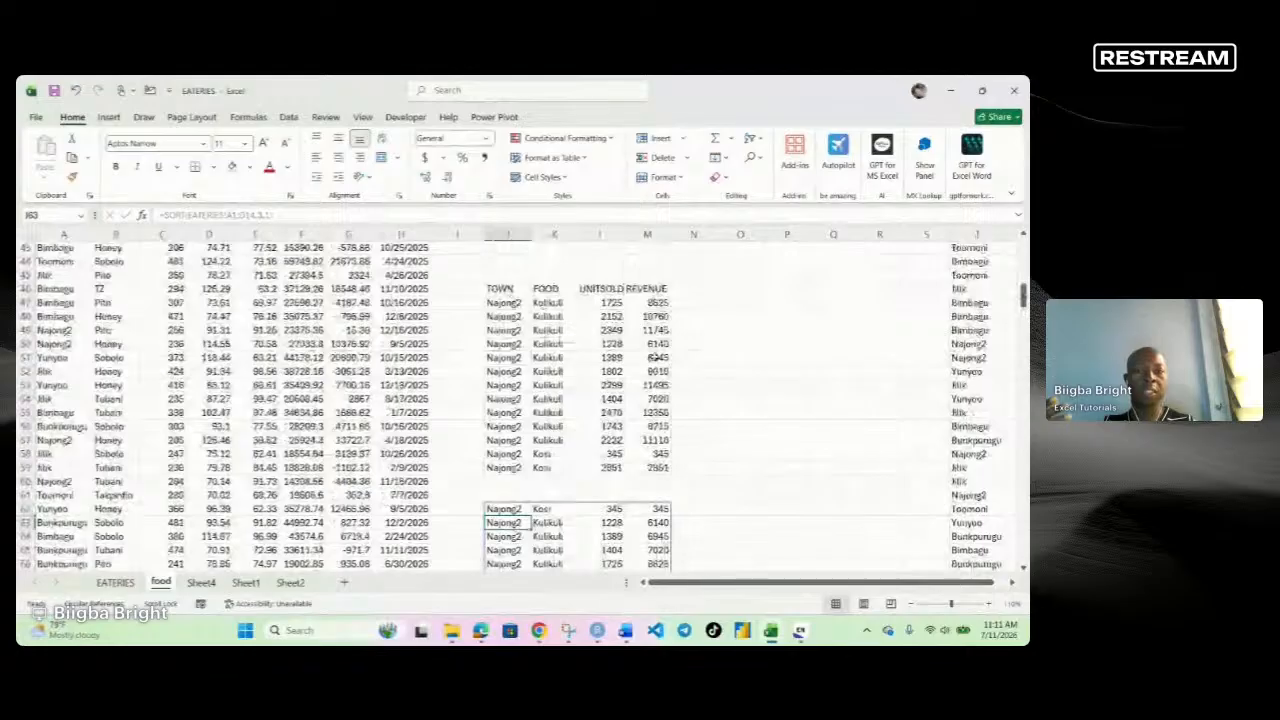
scroll(589, 446, down, 1)
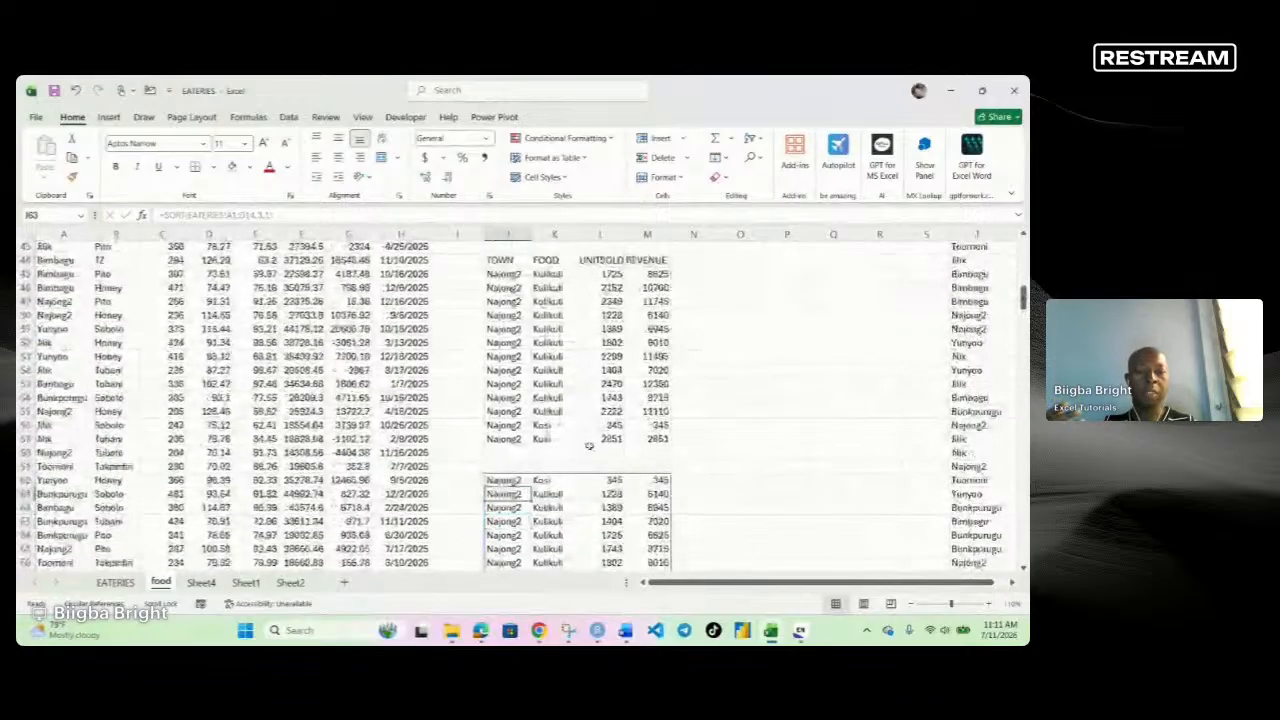
scroll(589, 446, down, 2)
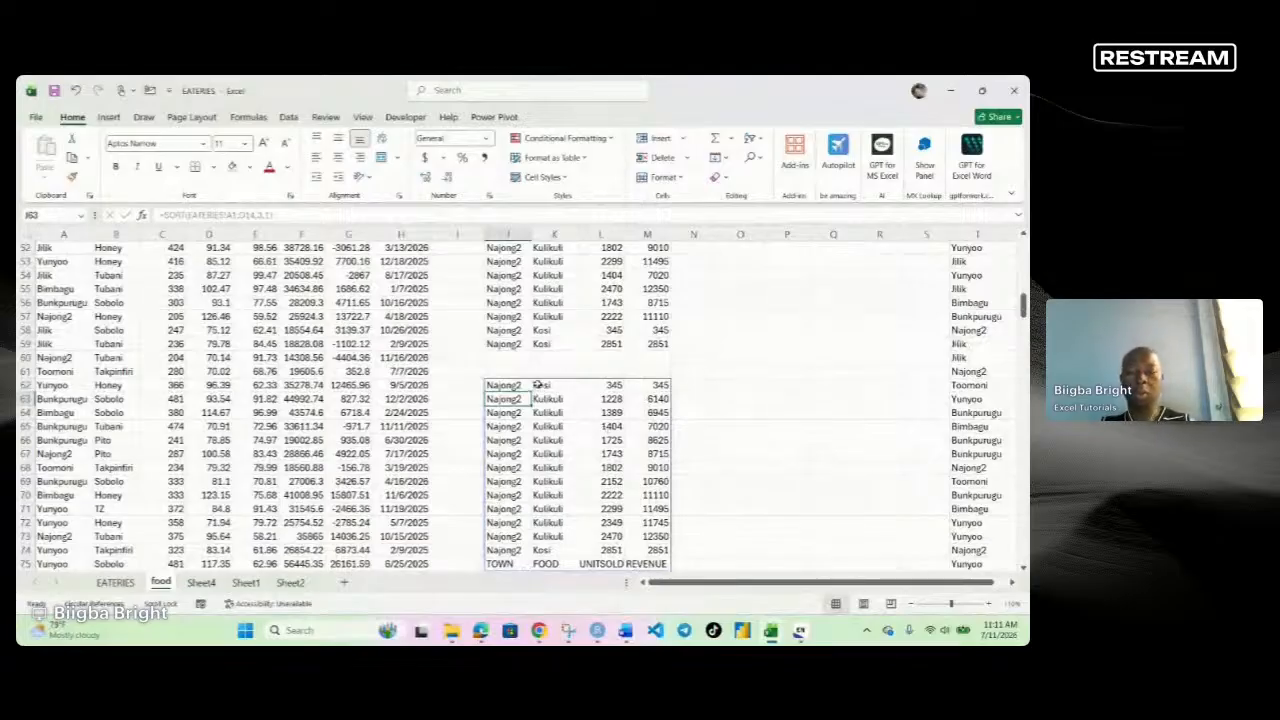
scroll(538, 385, down, 2)
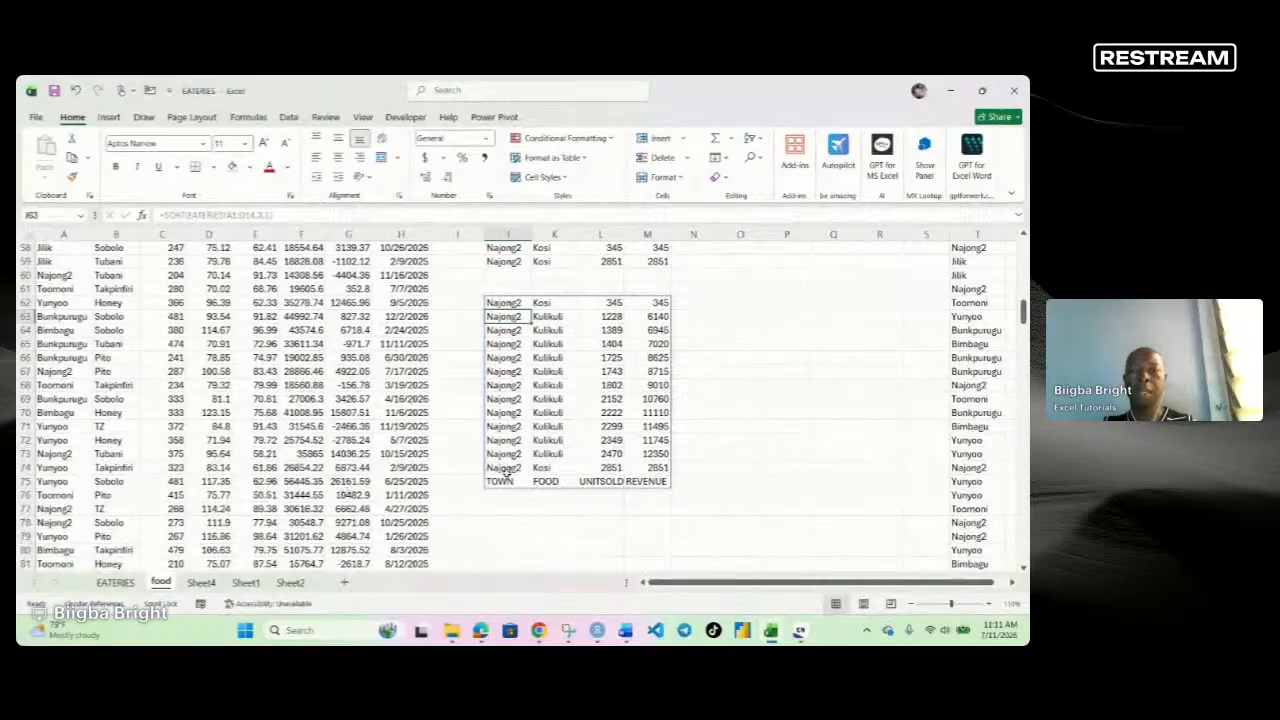
Clear all contents of columns J to V on the food sheet, from J1 down past the end of the data.
scroll(506, 470, up, 11)
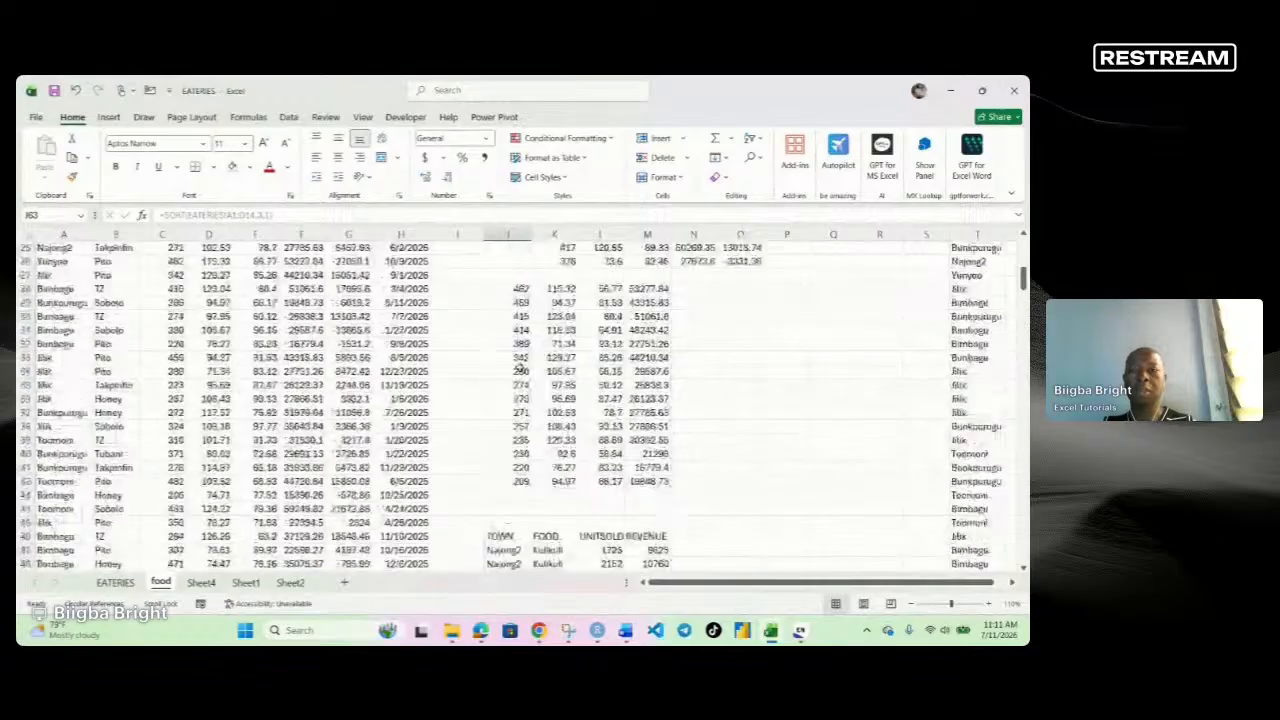
scroll(519, 370, up, 8)
click(501, 253)
drag(501, 252, 911, 489)
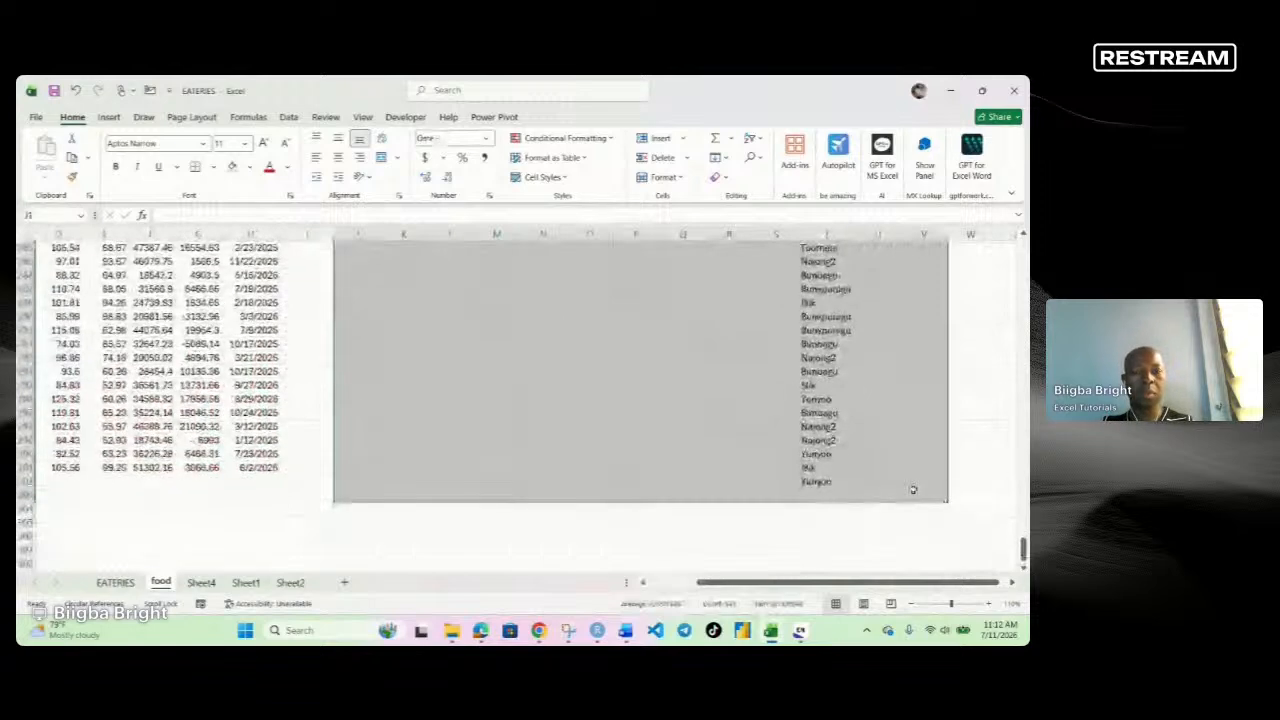
key(Delete)
scroll(894, 497, down, 20)
scroll(873, 526, down, 10)
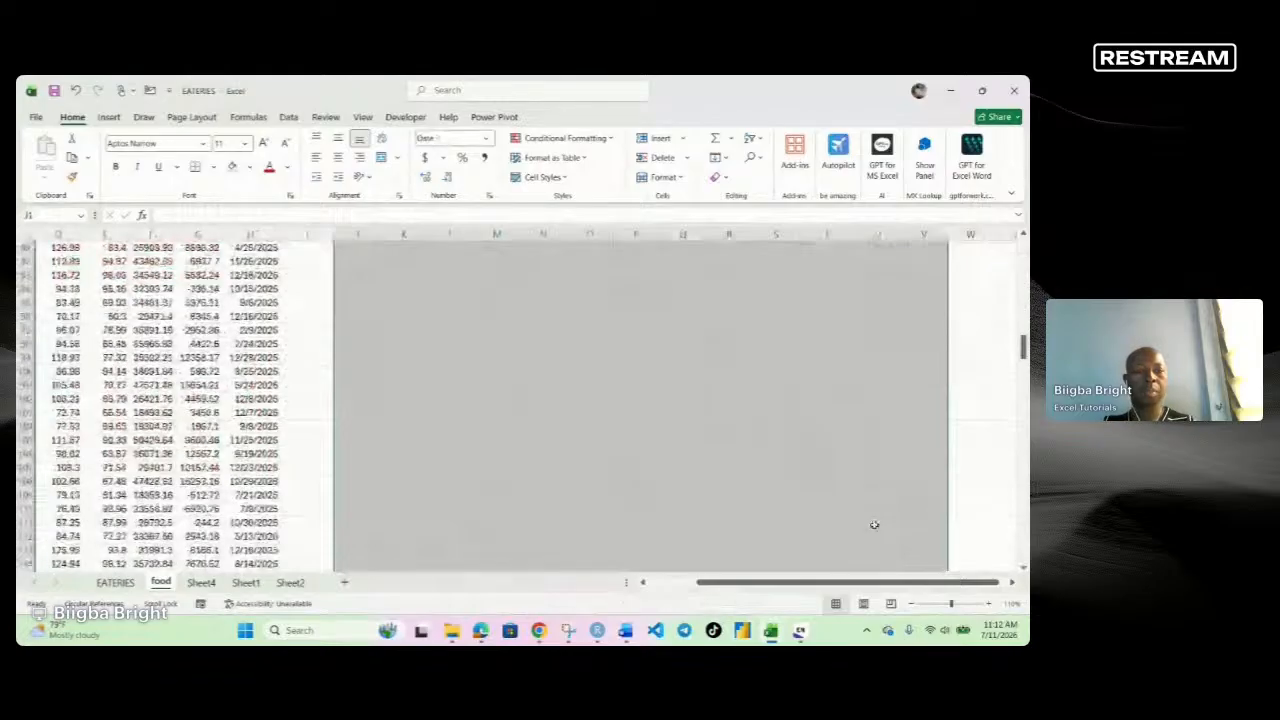
scroll(874, 525, down, 10)
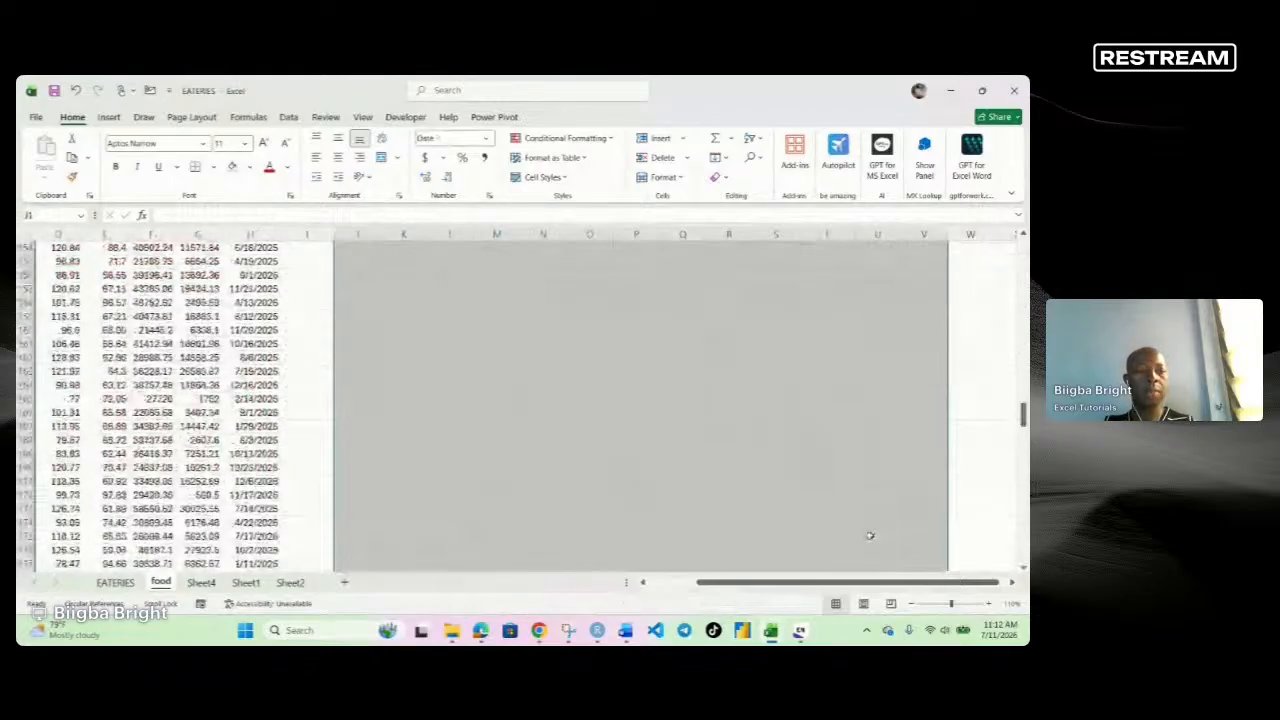
scroll(866, 540, down, 10)
scroll(617, 480, up, 4)
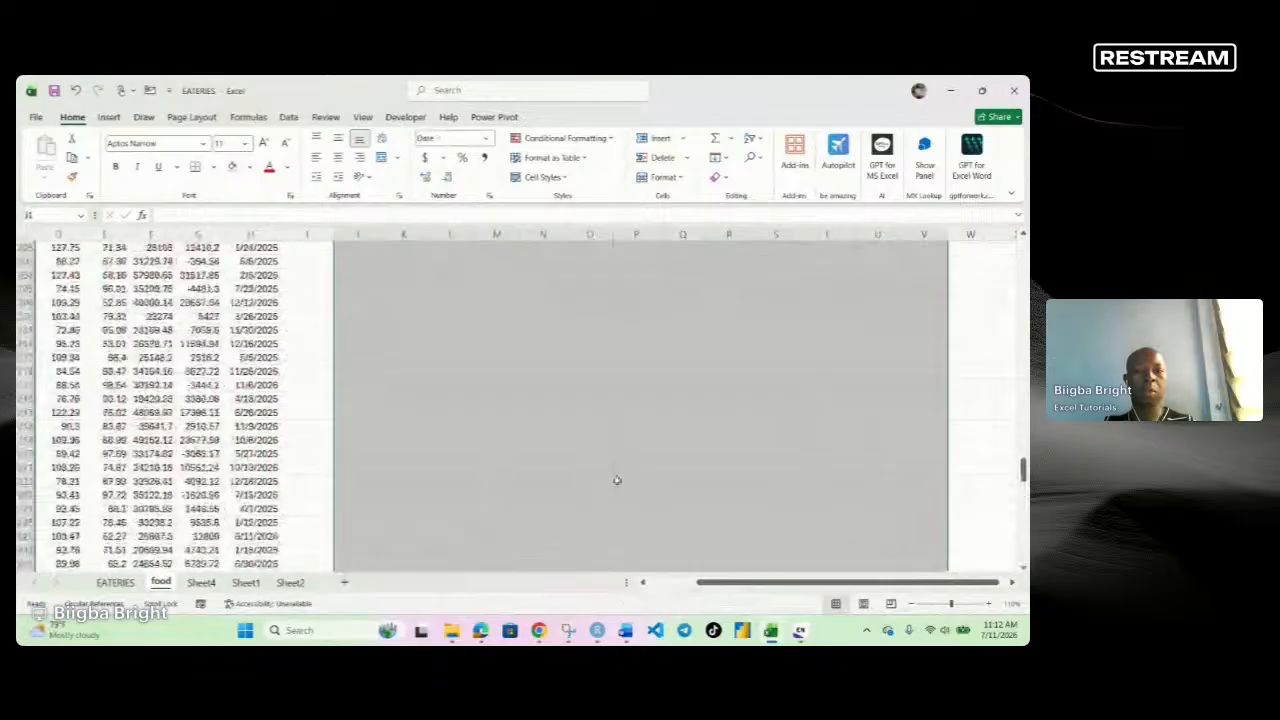
click(617, 480)
Start a FILTER formula in J2 of the food sheet with A1:H21 as its array.
scroll(543, 336, up, 8)
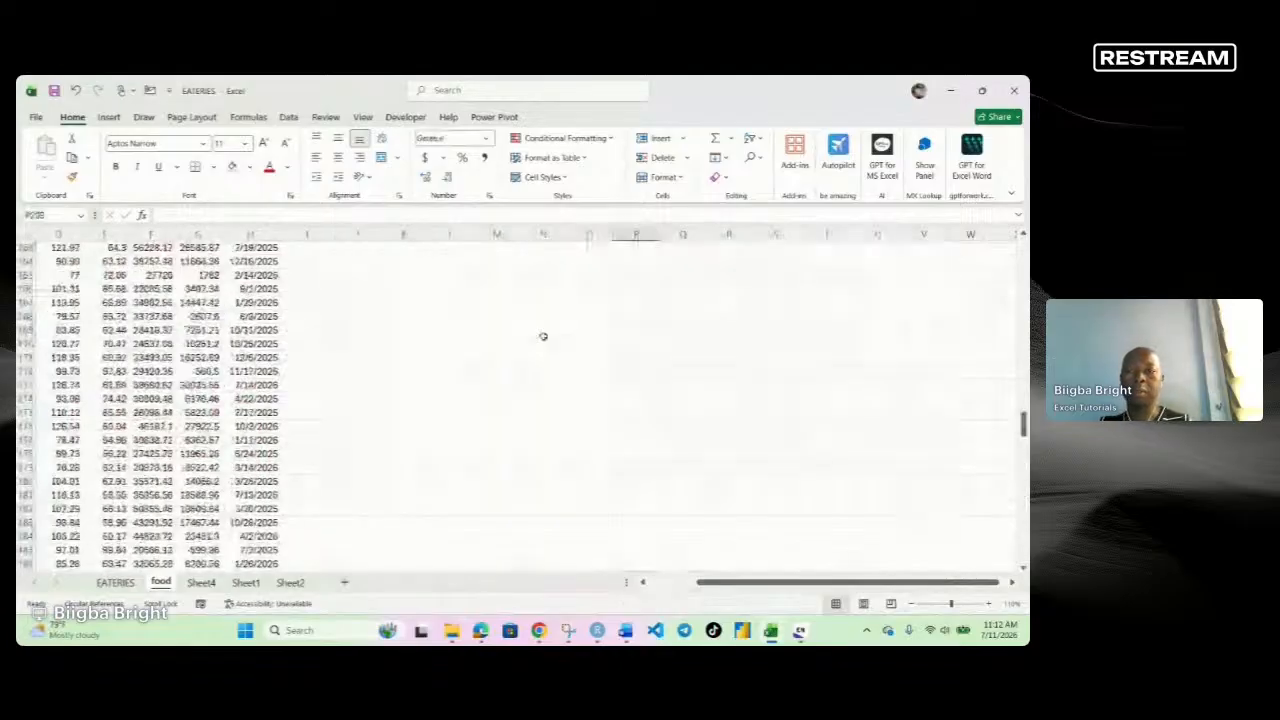
scroll(543, 336, up, 20)
drag(776, 583, 728, 591)
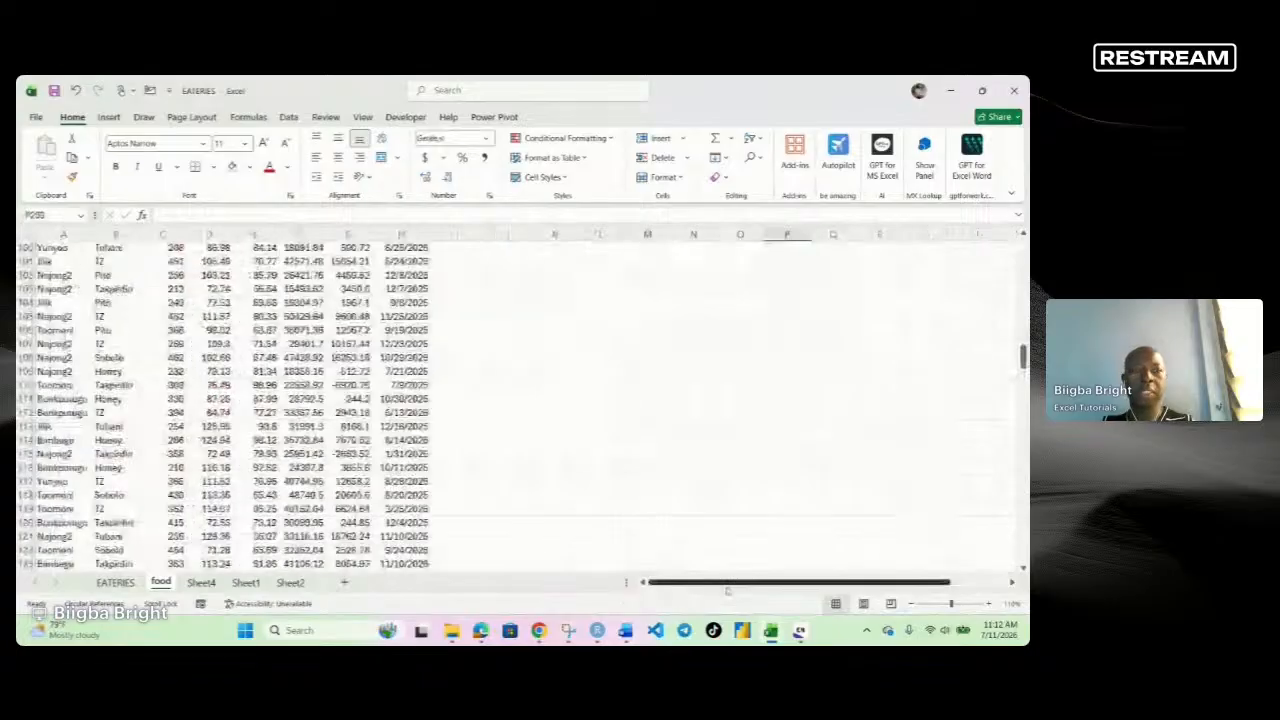
scroll(614, 376, up, 10)
scroll(614, 376, up, 15)
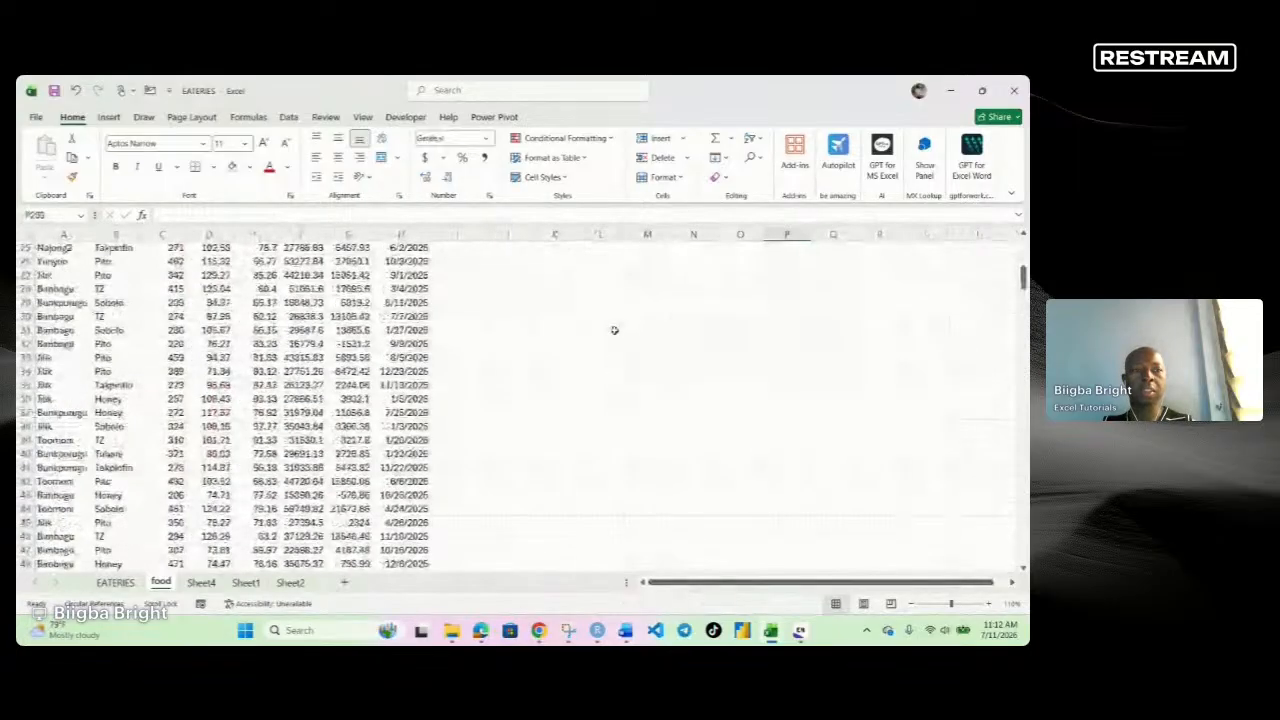
scroll(614, 330, up, 8)
click(520, 261)
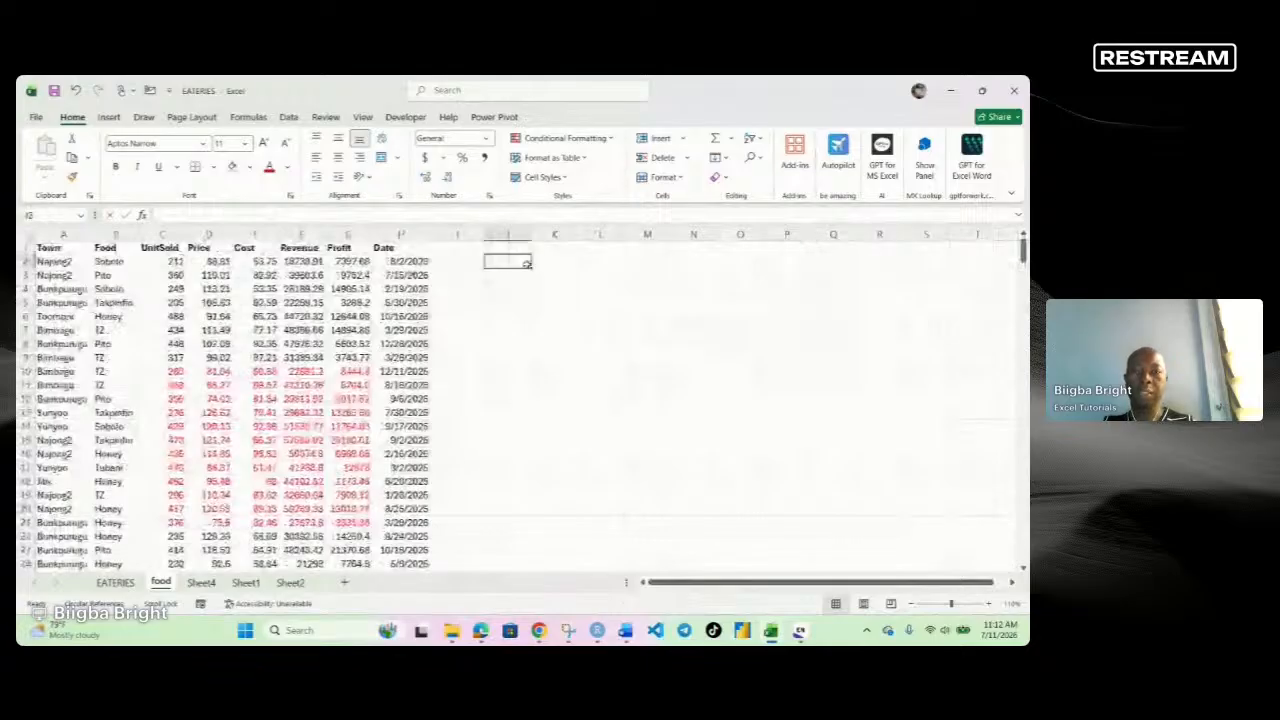
text(=filter)
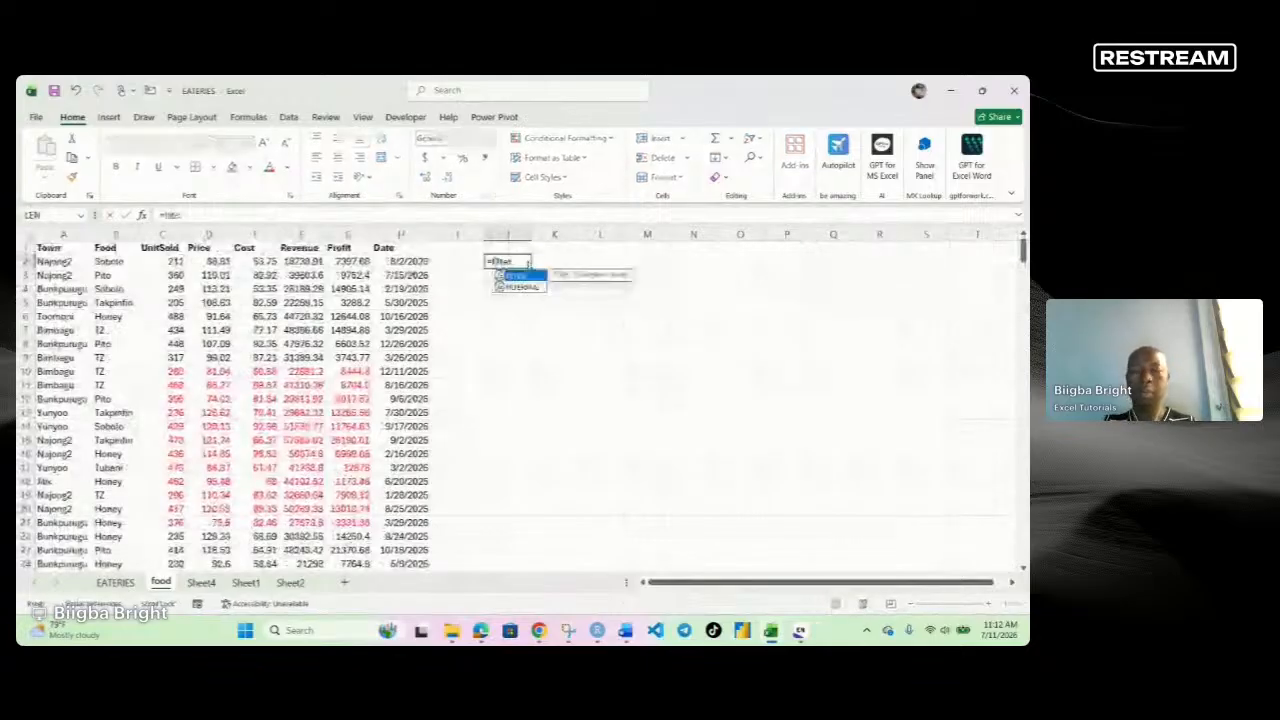
key(Tab)
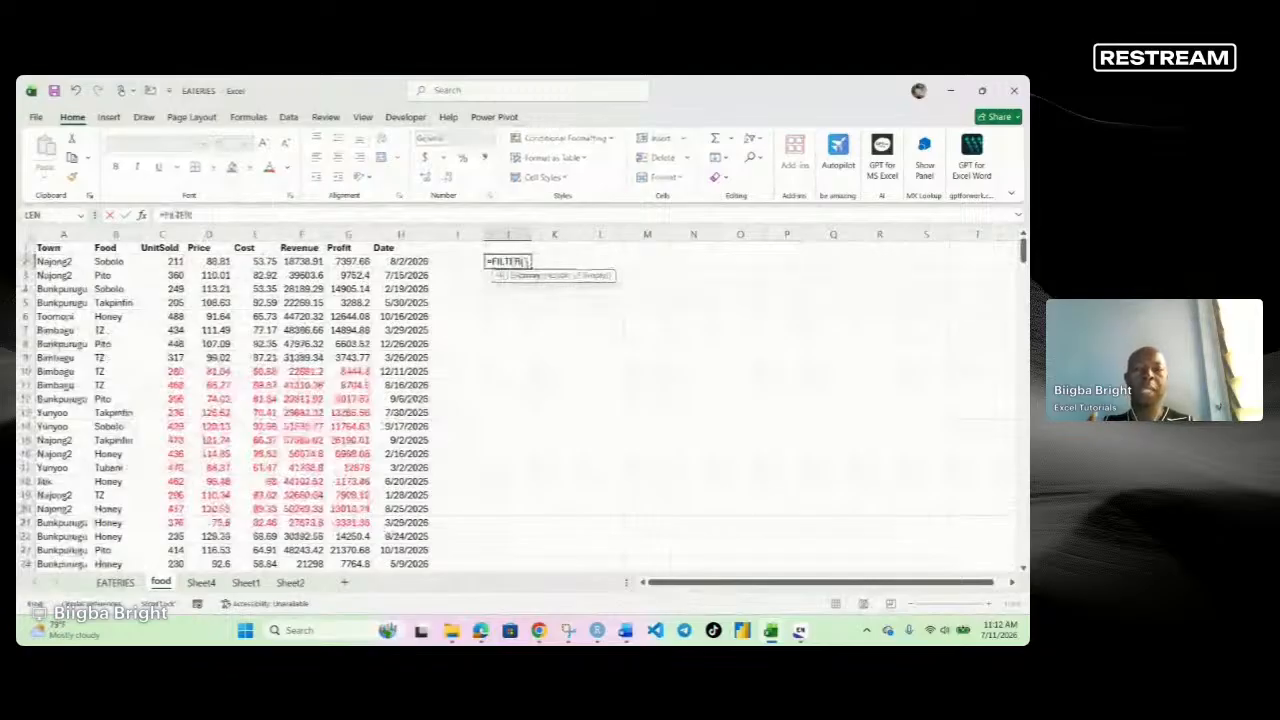
click(52, 248)
drag(52, 248, 407, 517)
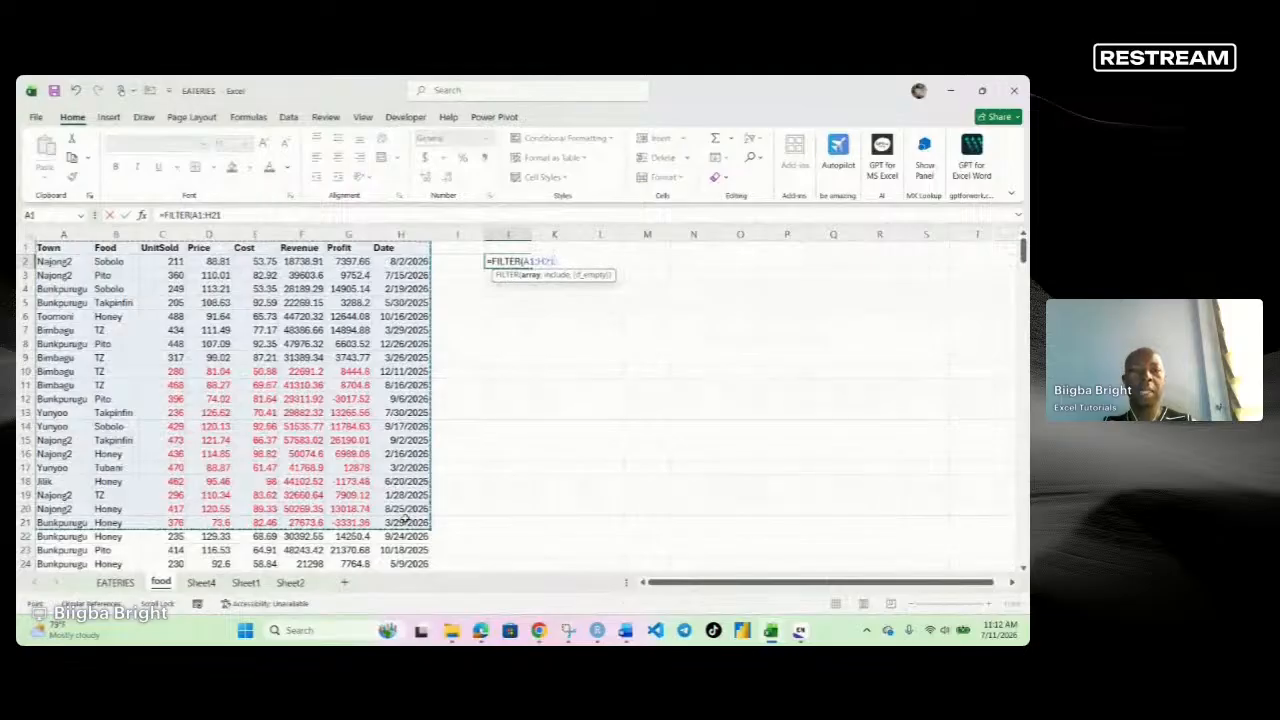
Complete the J2 FILTER formula with the condition B1:B21="TZ" and "Not Found" as the if-empty value.
text(,)
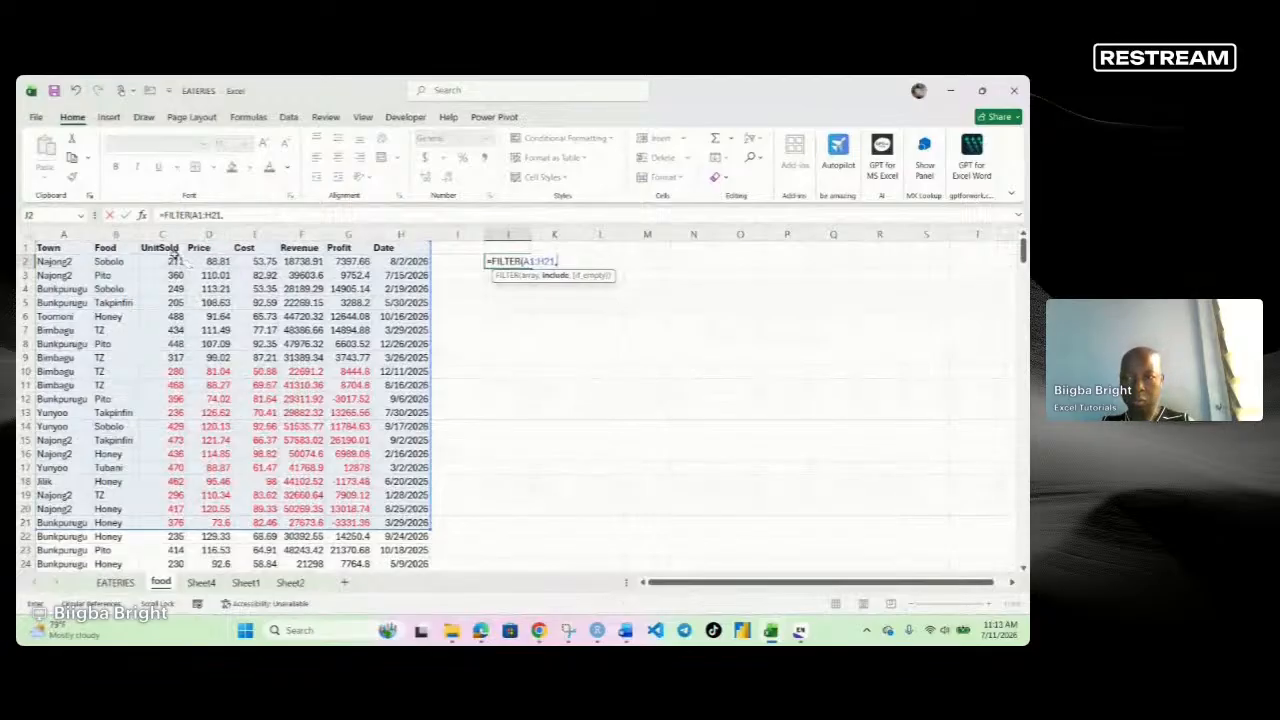
drag(105, 248, 122, 522)
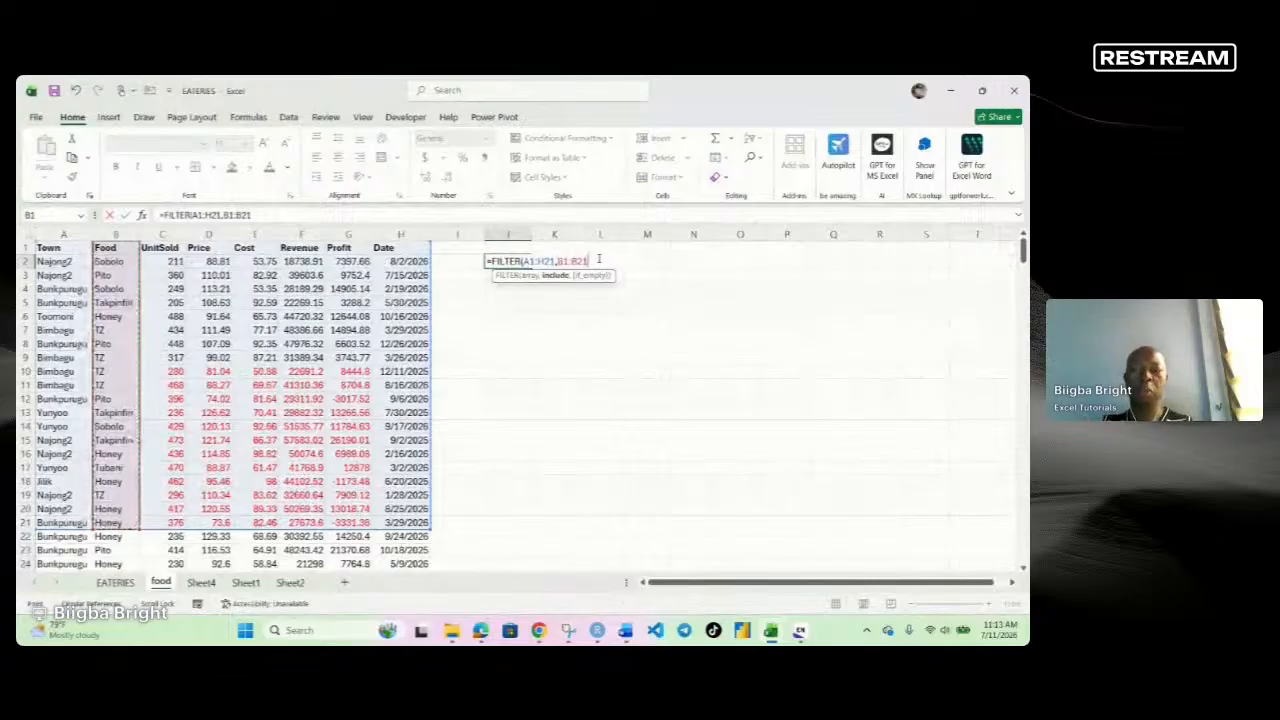
text(="TZ)
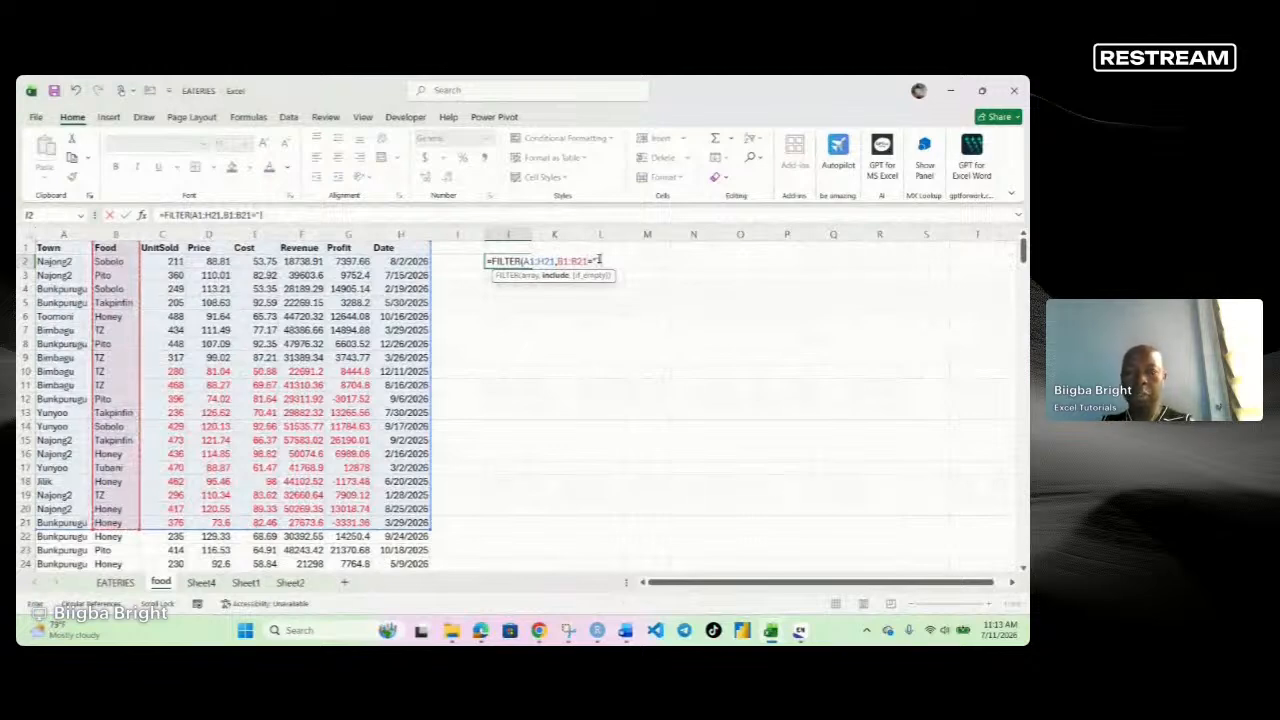
text(")
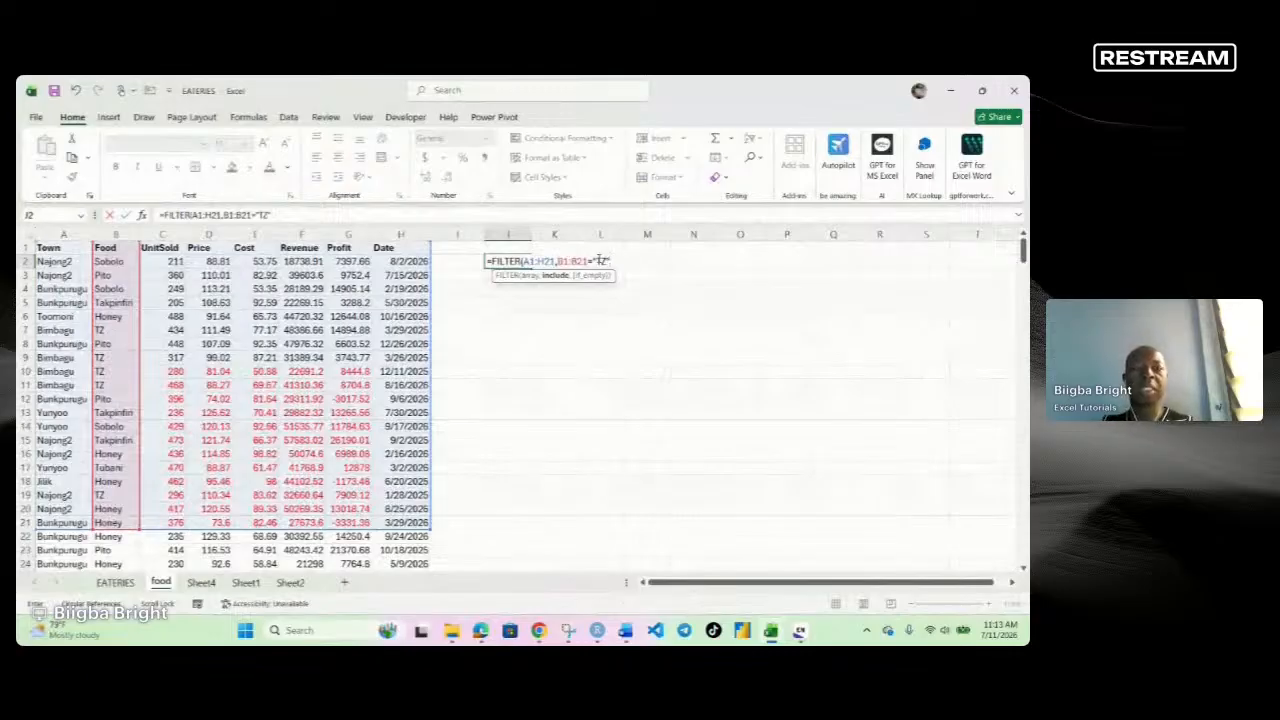
text(,)
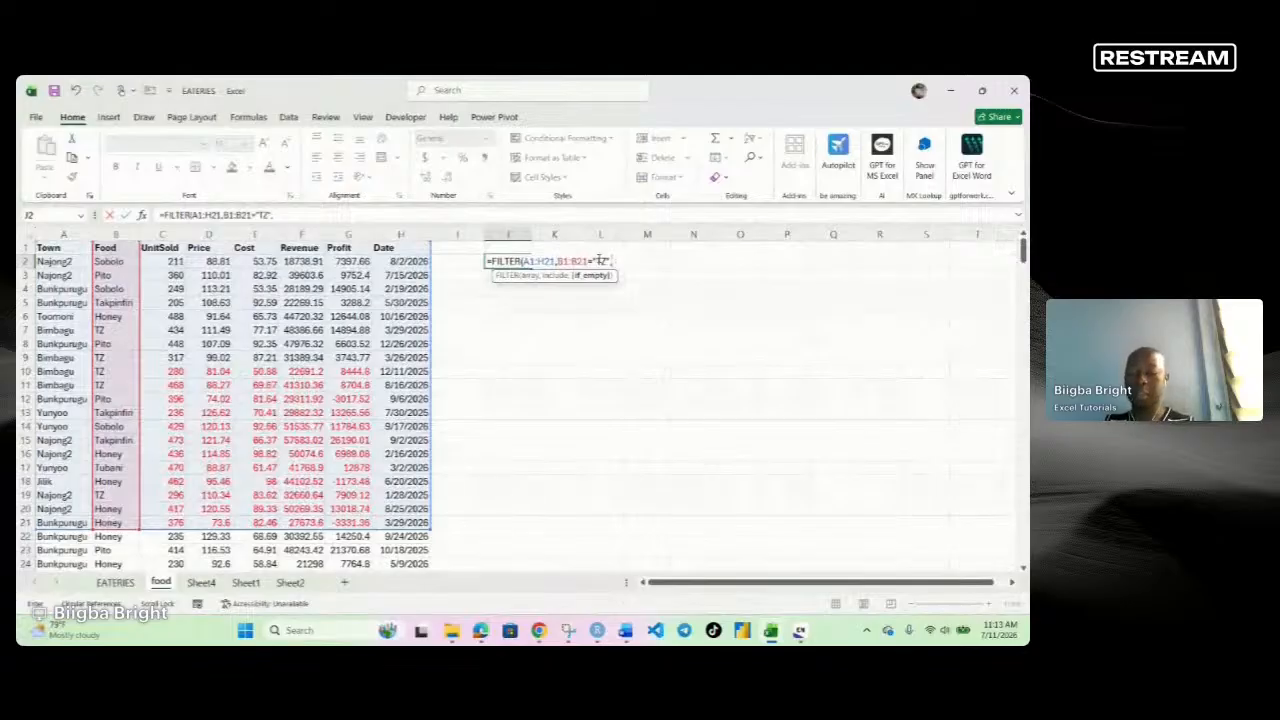
text(,"Not Found"))
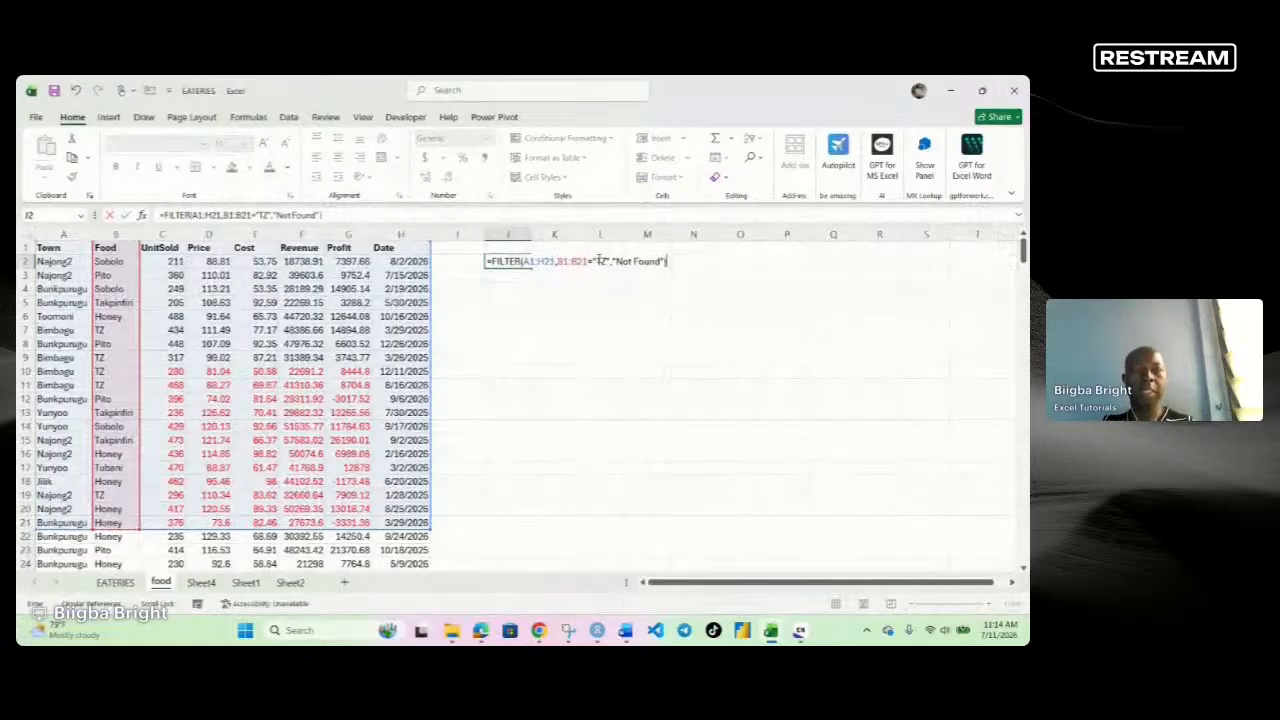
key(Return)
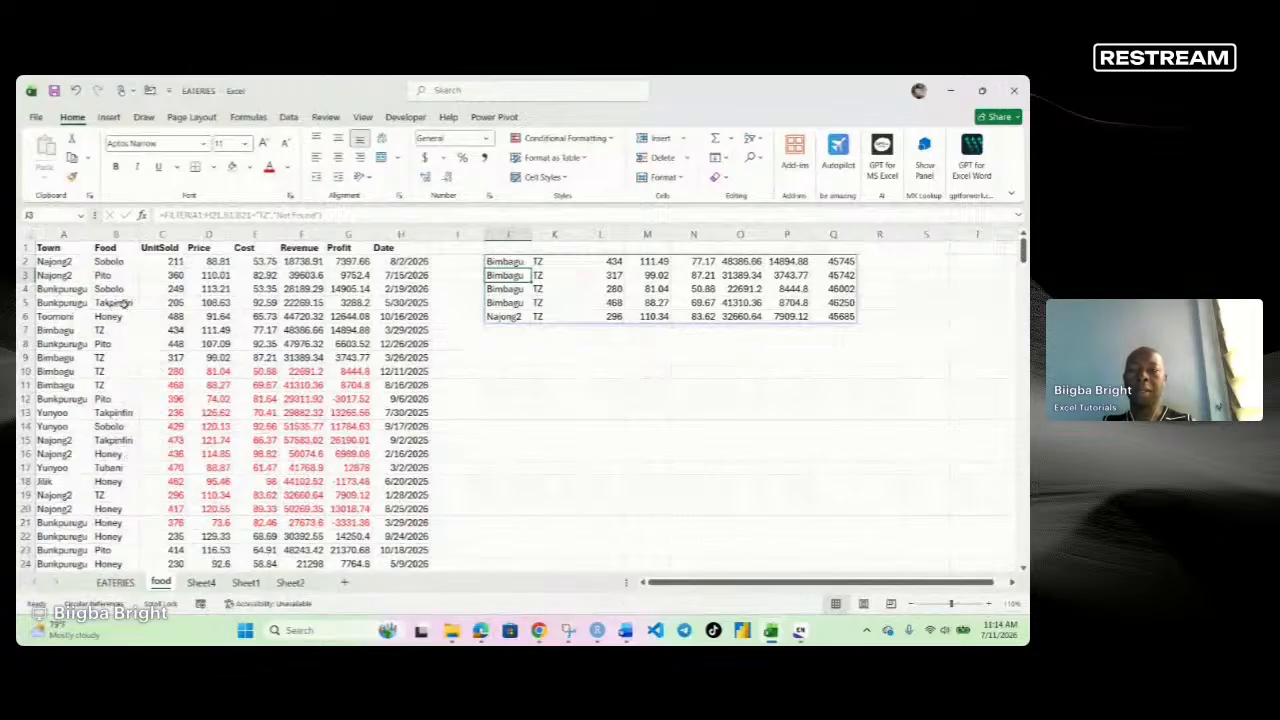
Highlight the blocks A1:F3, C10:G21 and A1:F21 in the food data as examples of colon ranges.
drag(45, 248, 288, 273)
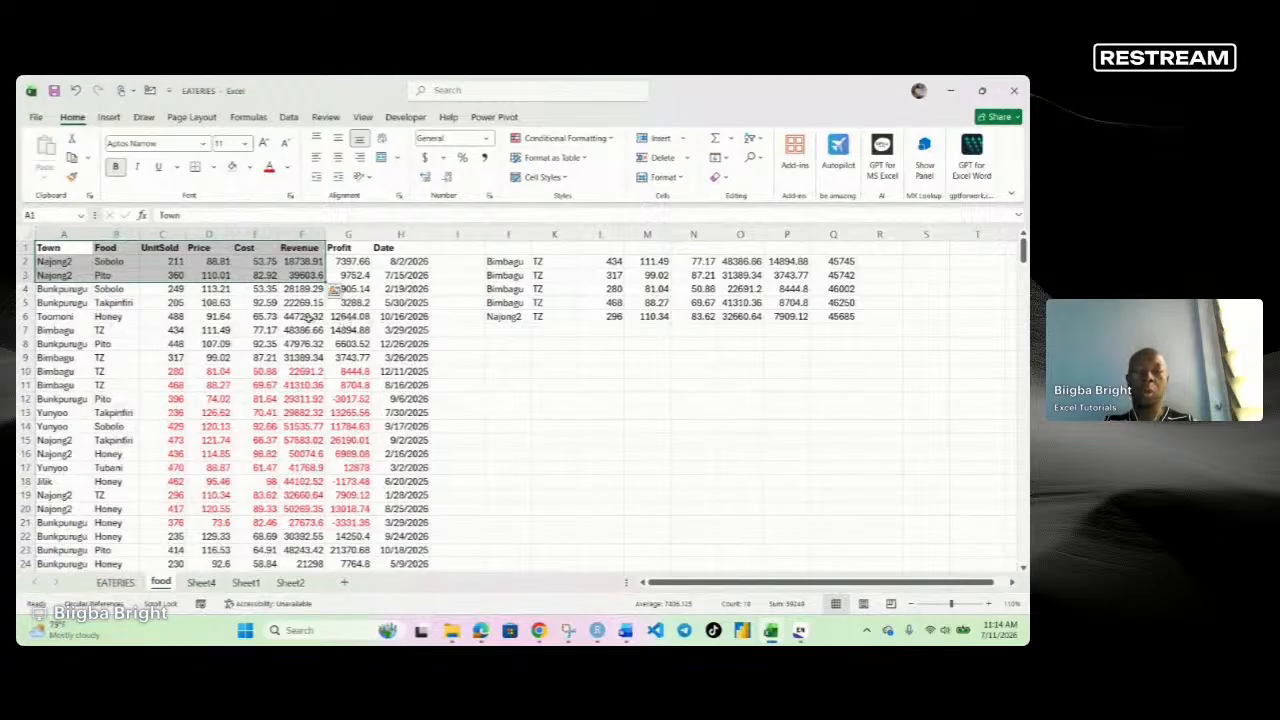
click(168, 343)
click(506, 360)
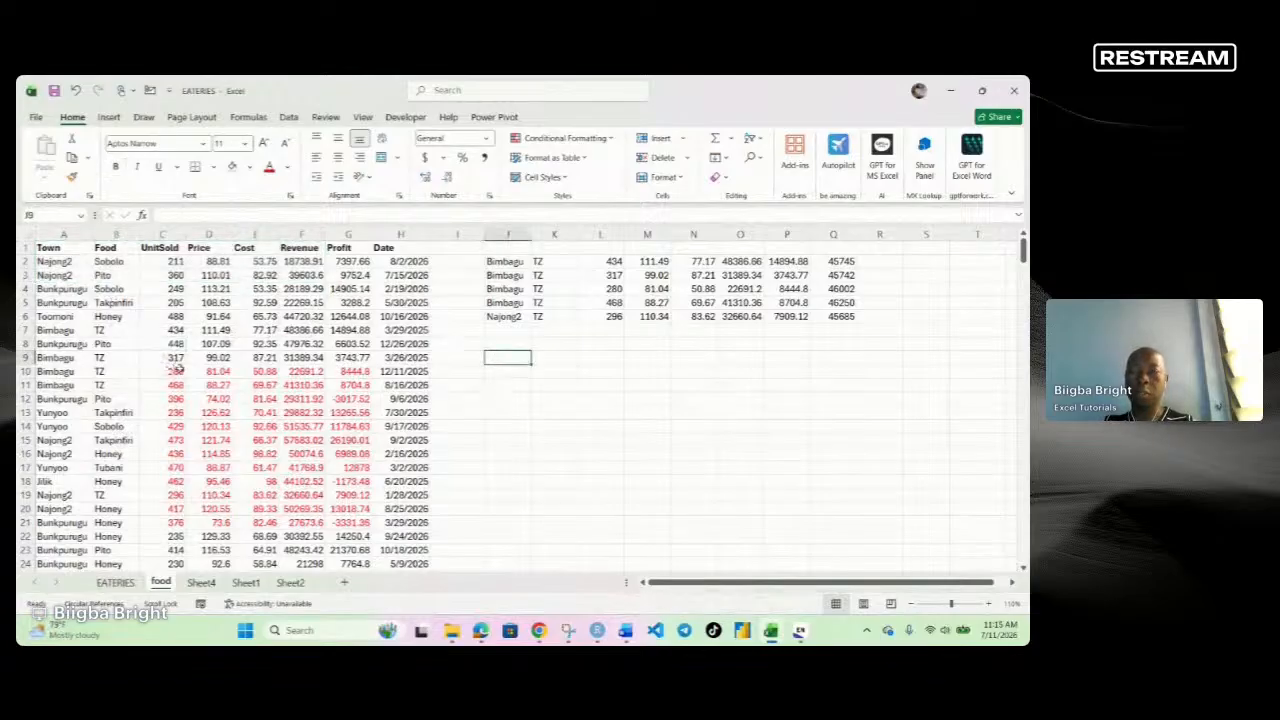
mouse_move(172, 371)
mouse_down()
mouse_move(283, 371)
mouse_move(365, 390)
mouse_move(365, 540)
mouse_move(365, 522)
mouse_up()
drag(364, 521, 364, 521)
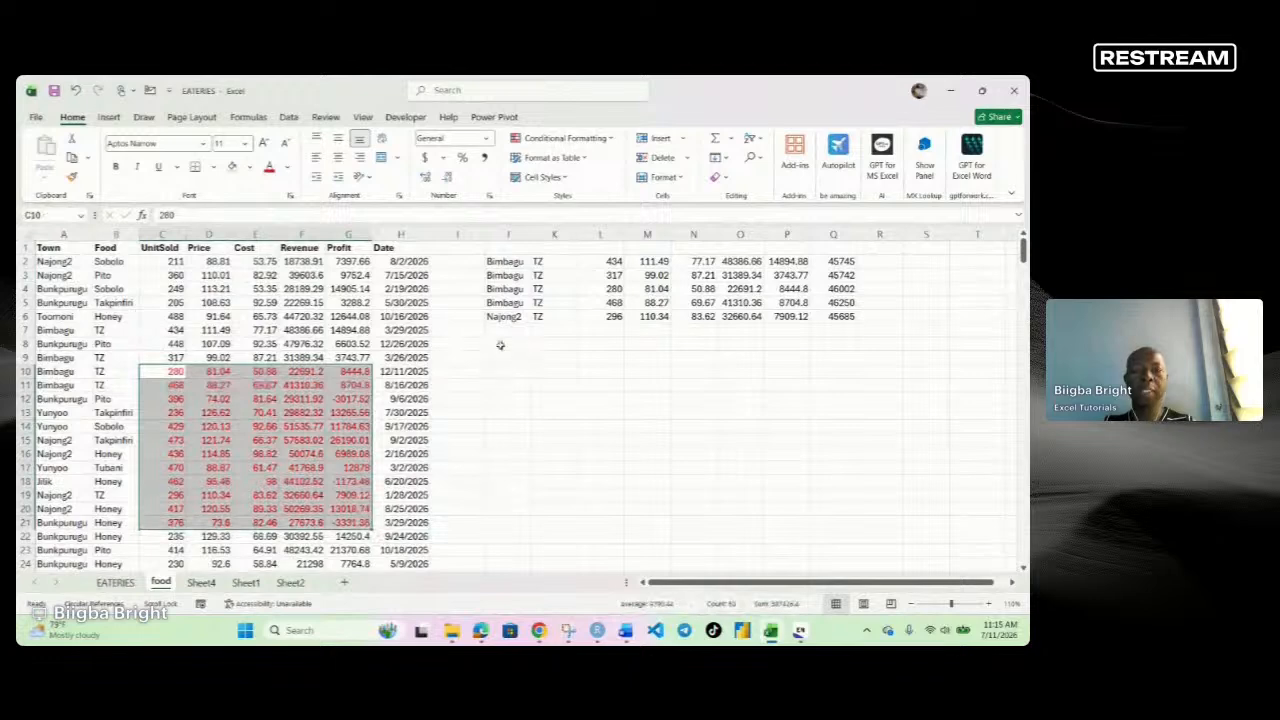
click(500, 345)
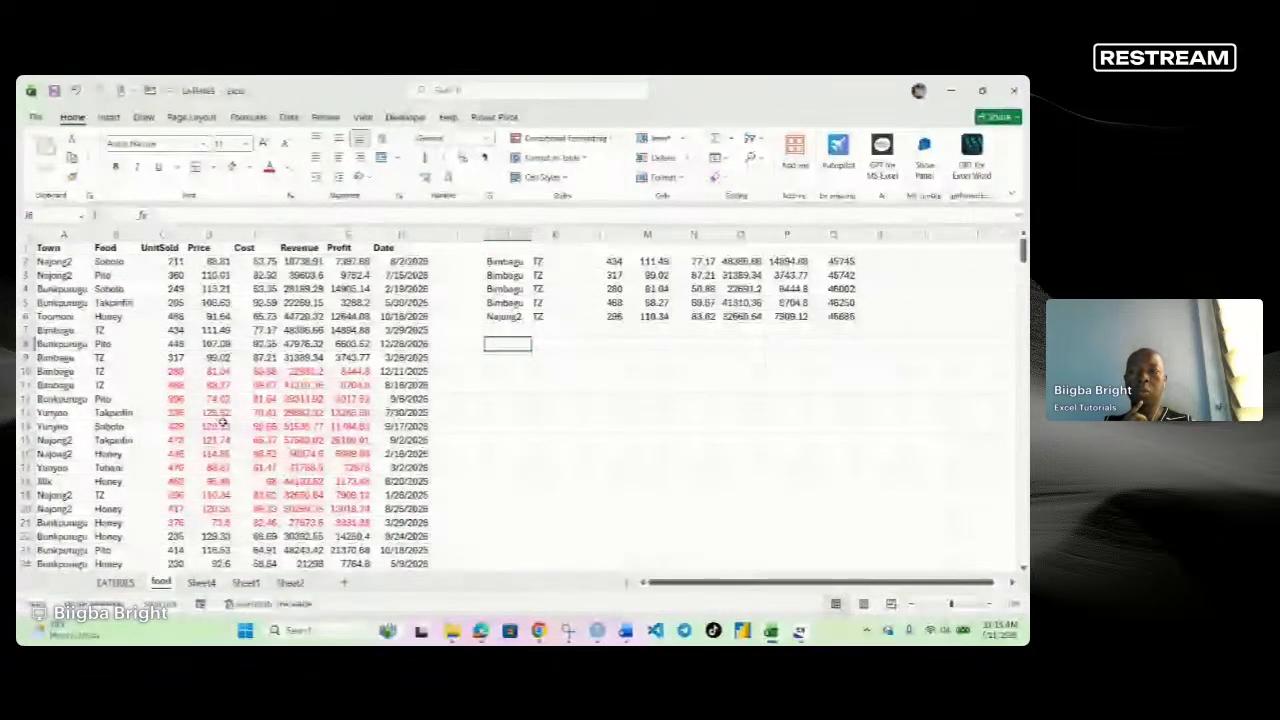
drag(48, 247, 318, 524)
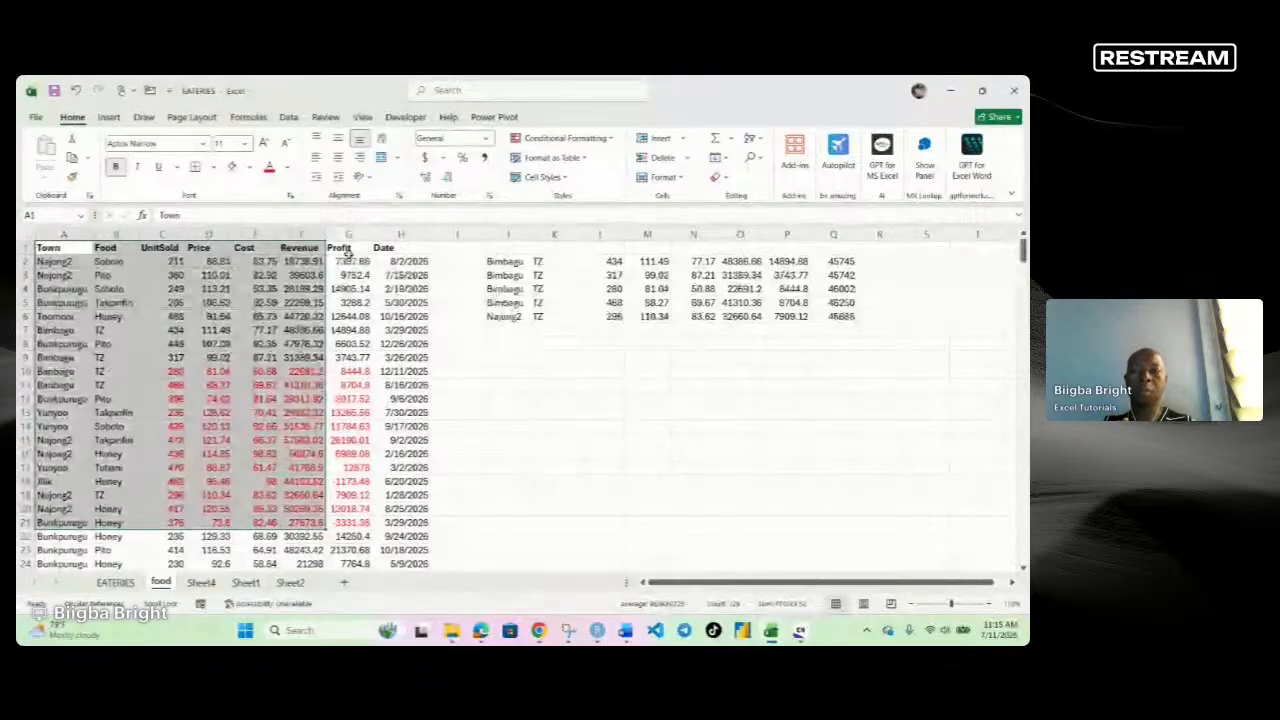
Start a FILTER formula in J9 with A1:E21 as its array.
click(508, 358)
text(=I)
text(ilter)
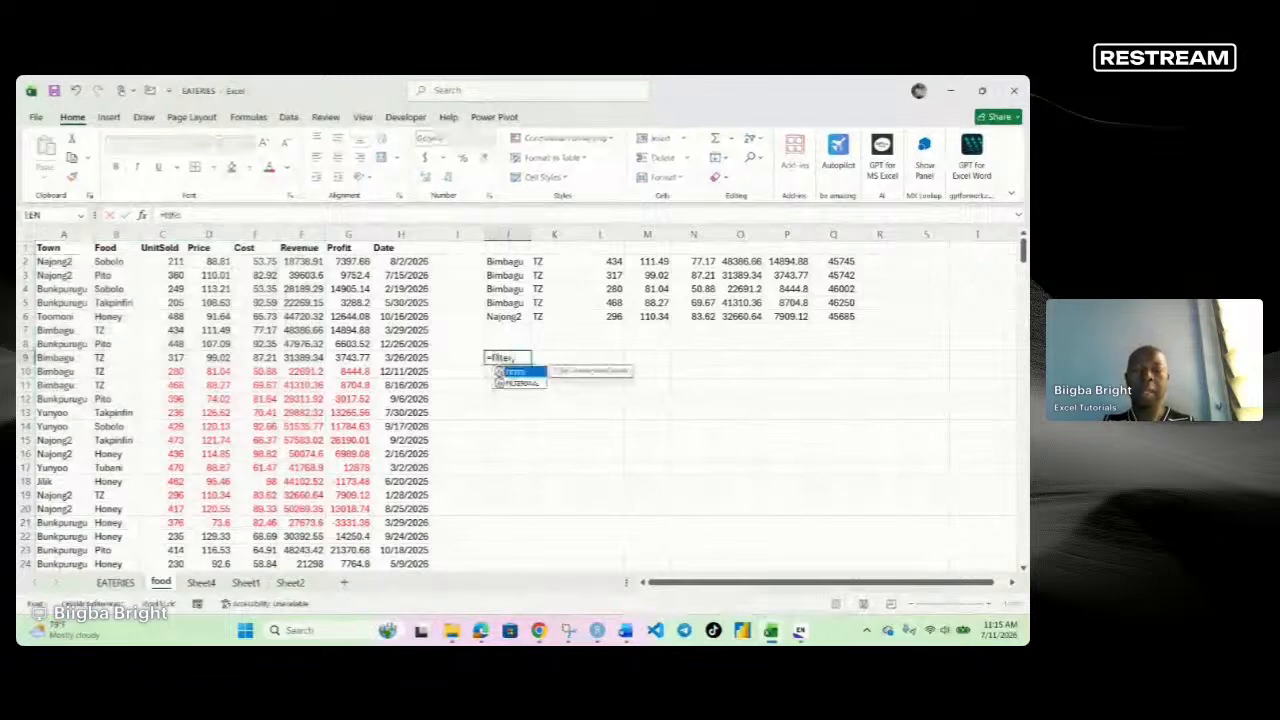
key(Tab)
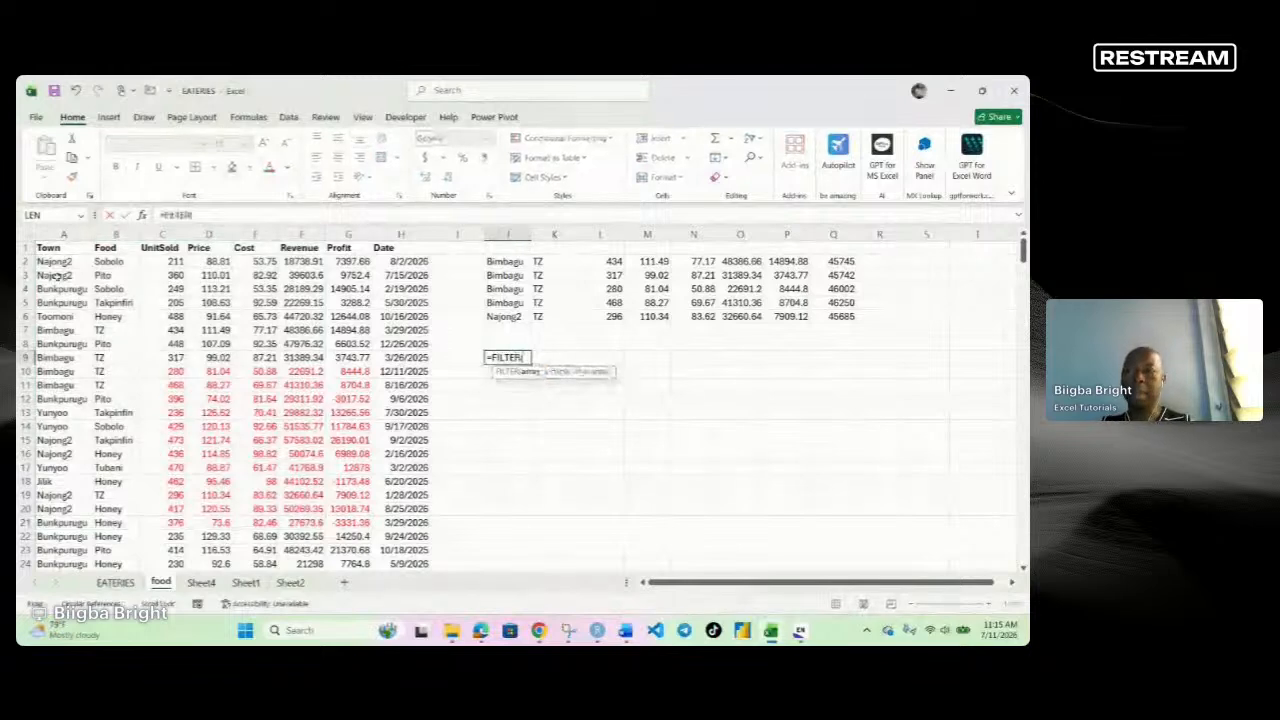
drag(48, 247, 270, 261)
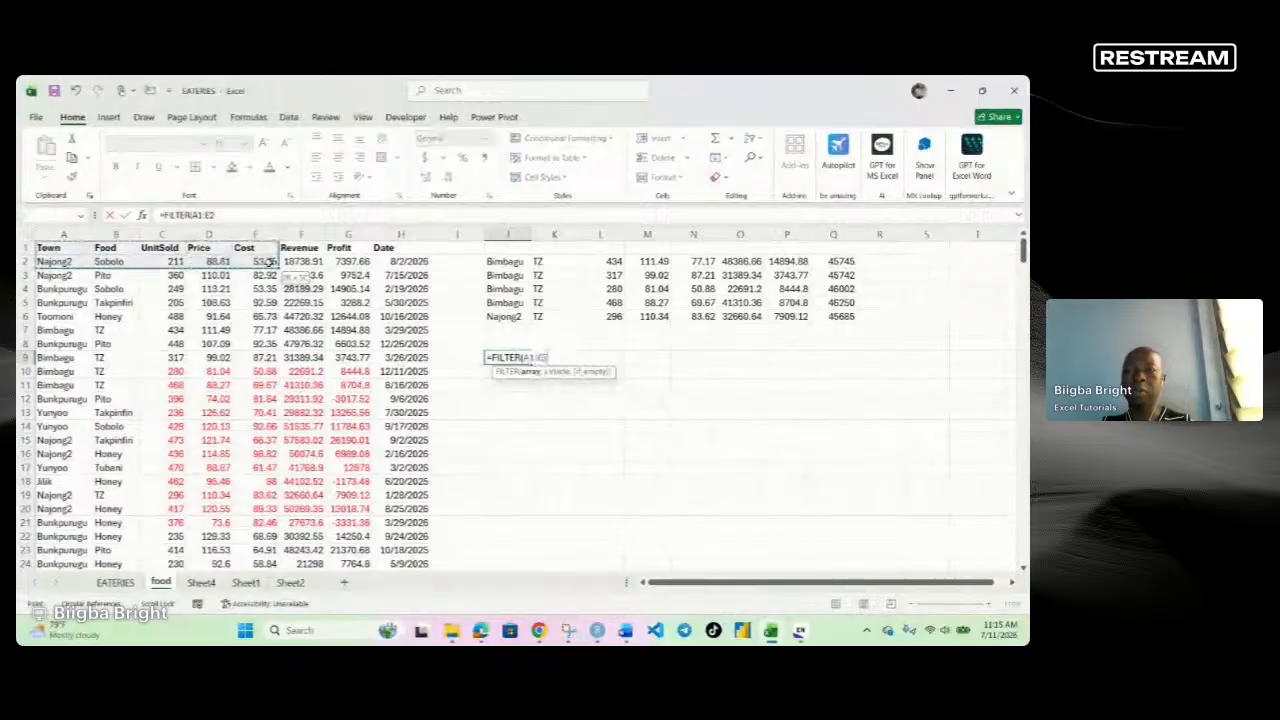
drag(270, 261, 270, 524)
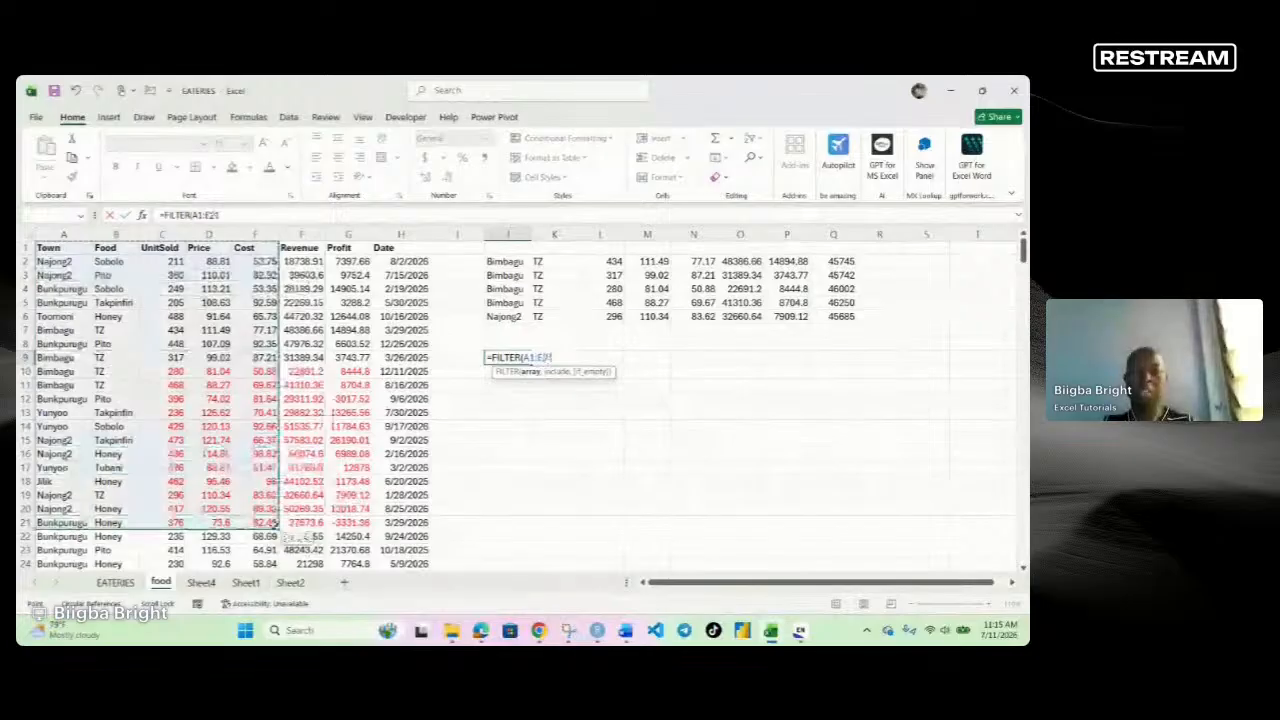
text(,)
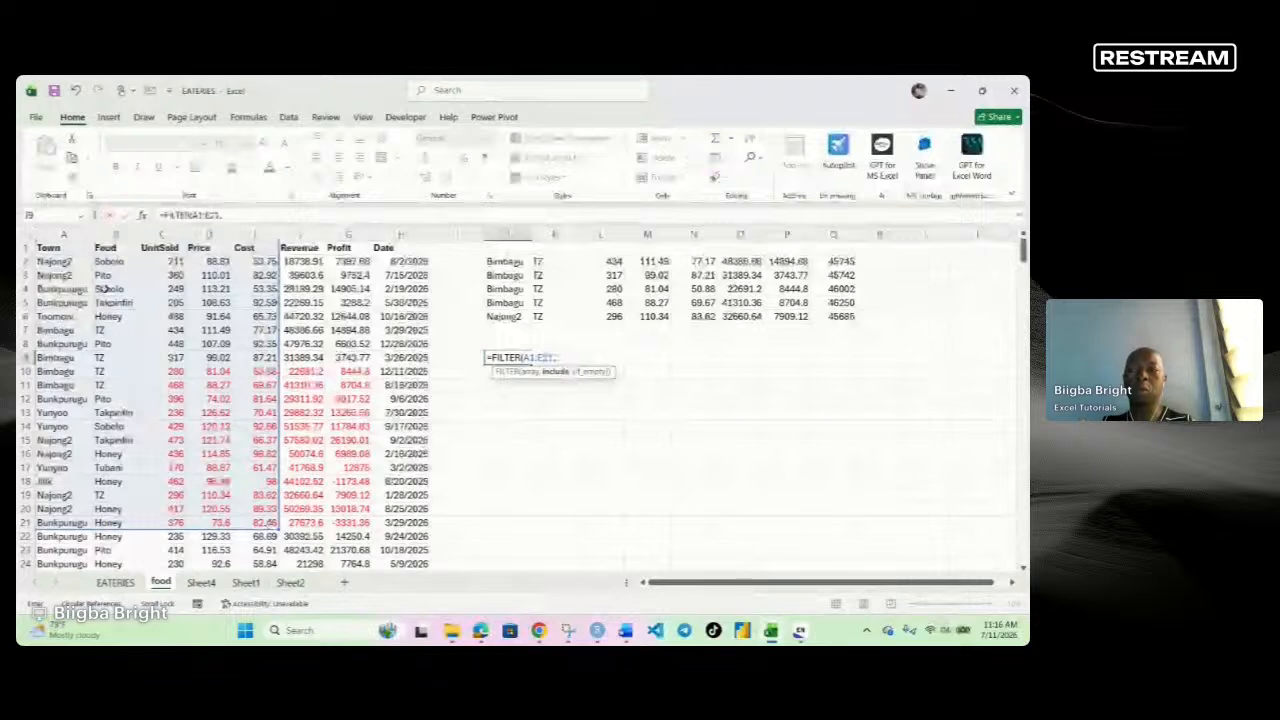
Complete the J9 FILTER formula with the condition A1:A21="Bimbagu" on the Town column.
drag(62, 248, 62, 528)
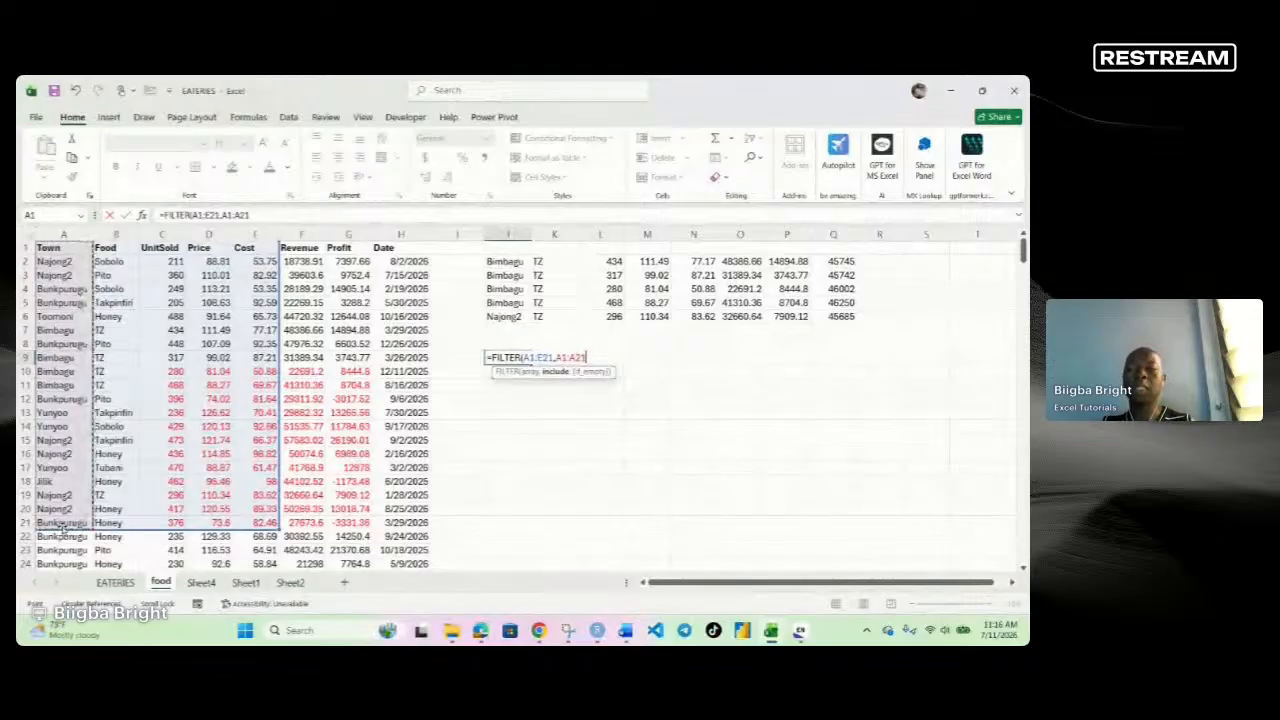
text(=)
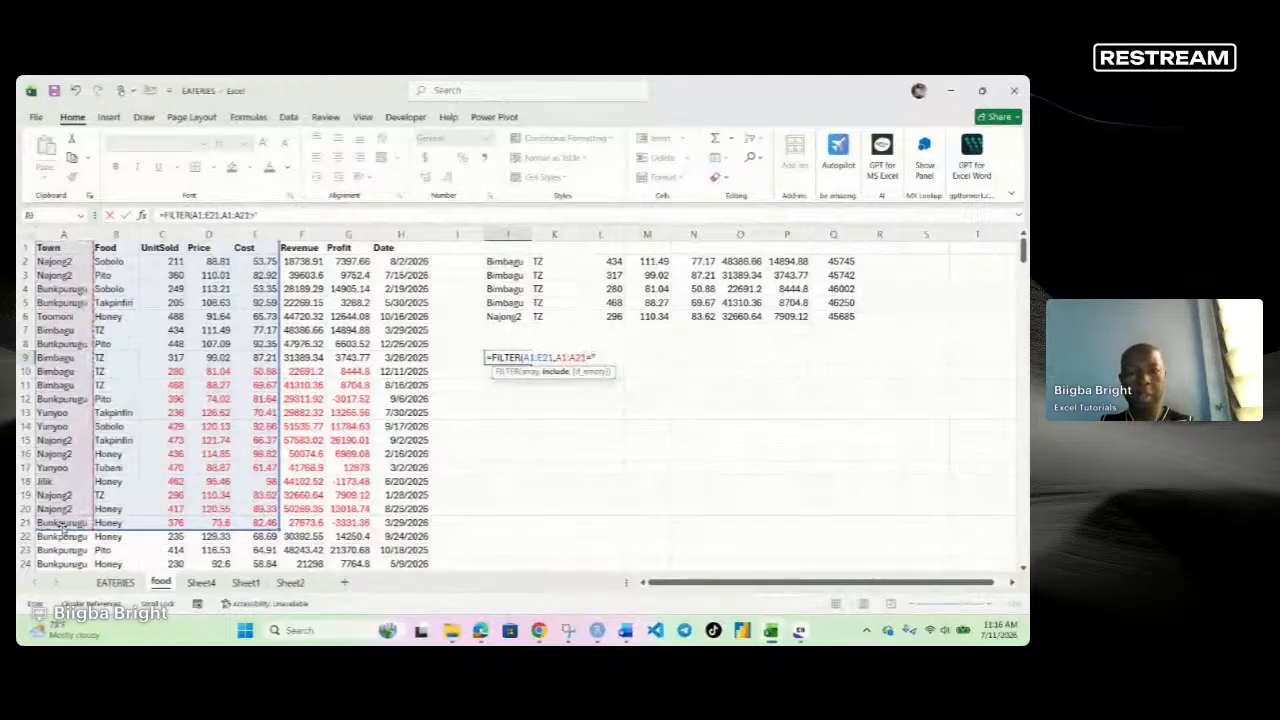
text("Bimba)
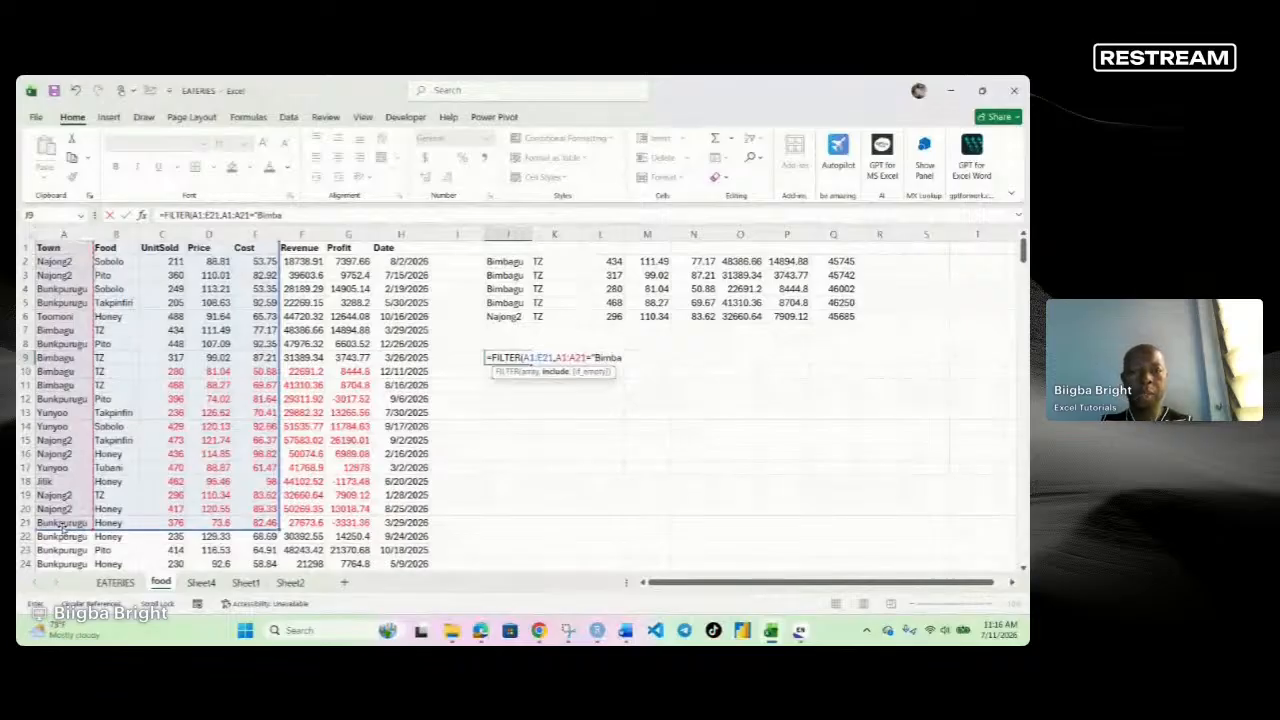
text(gu")
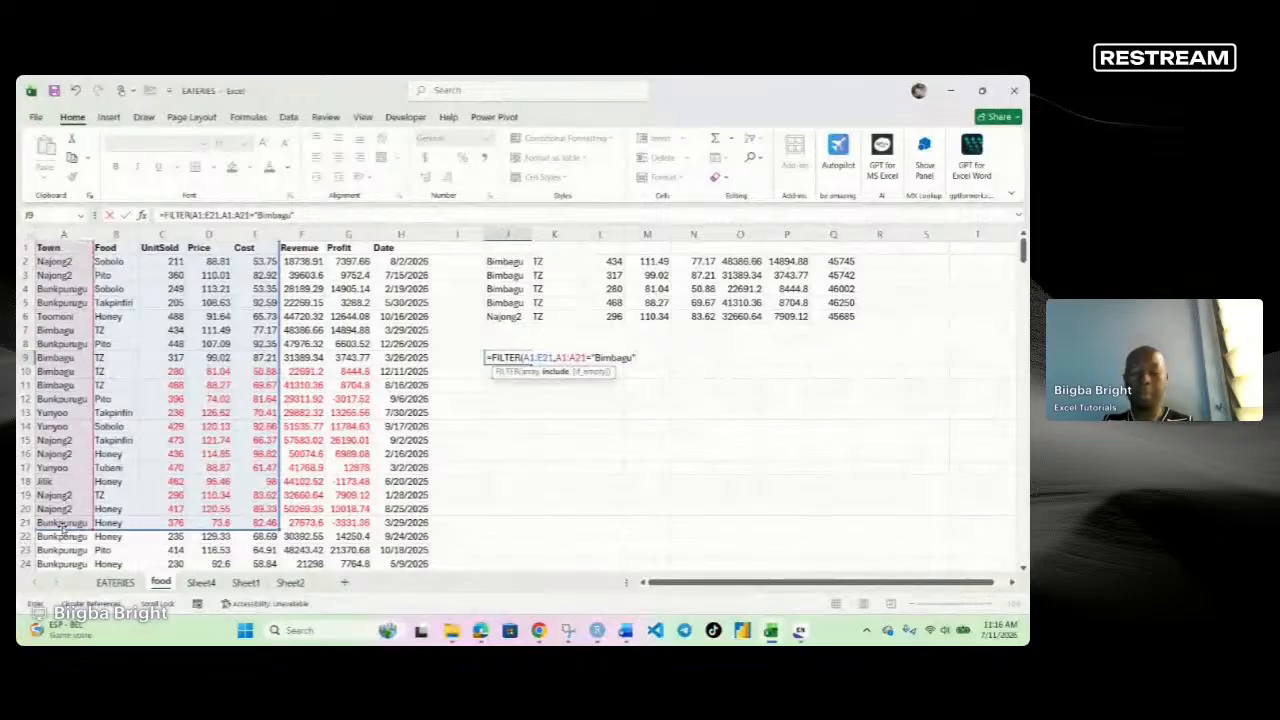
text())
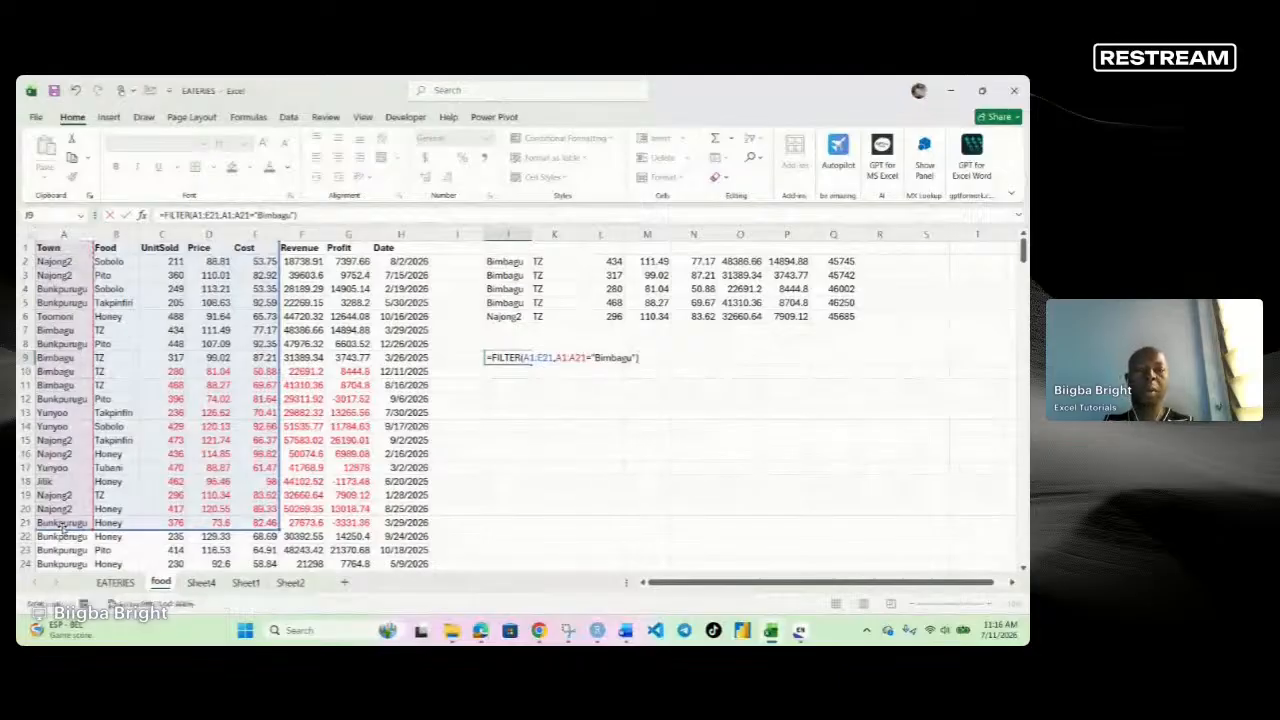
key(Return)
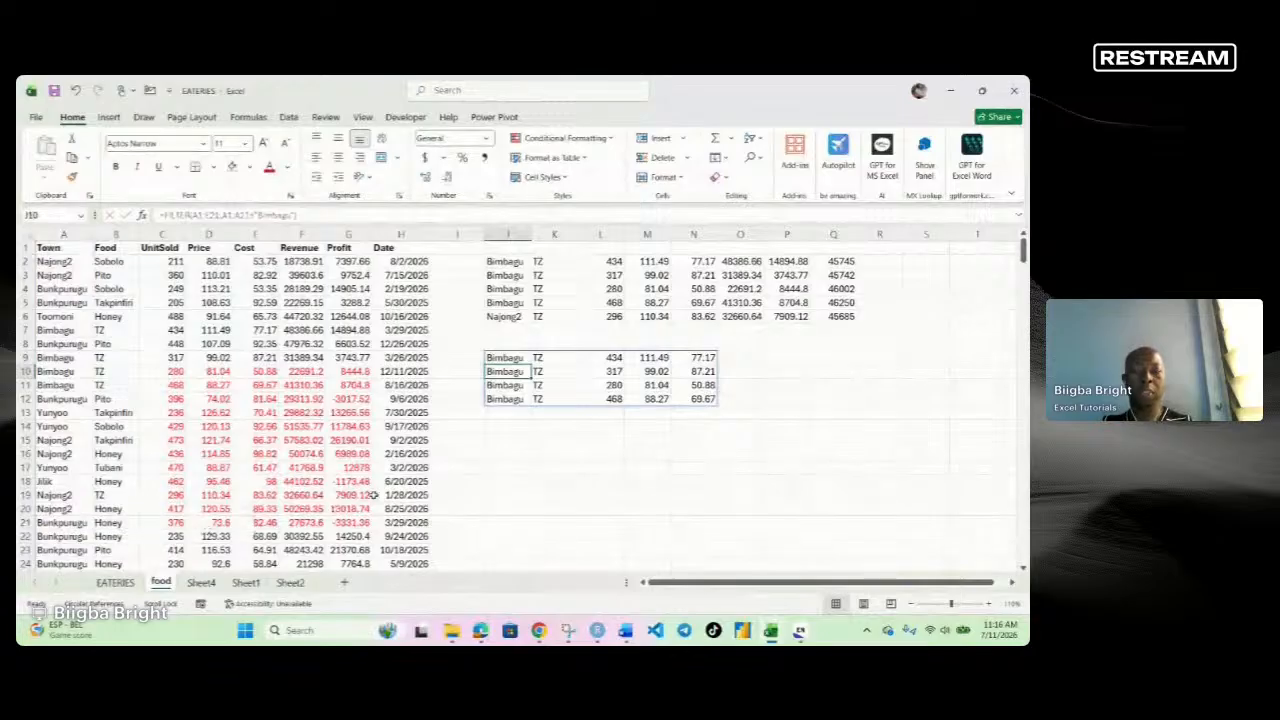
Write the formula =FILTER(A1:E21,A1:A21="Bimbagu") in J14.
click(516, 430)
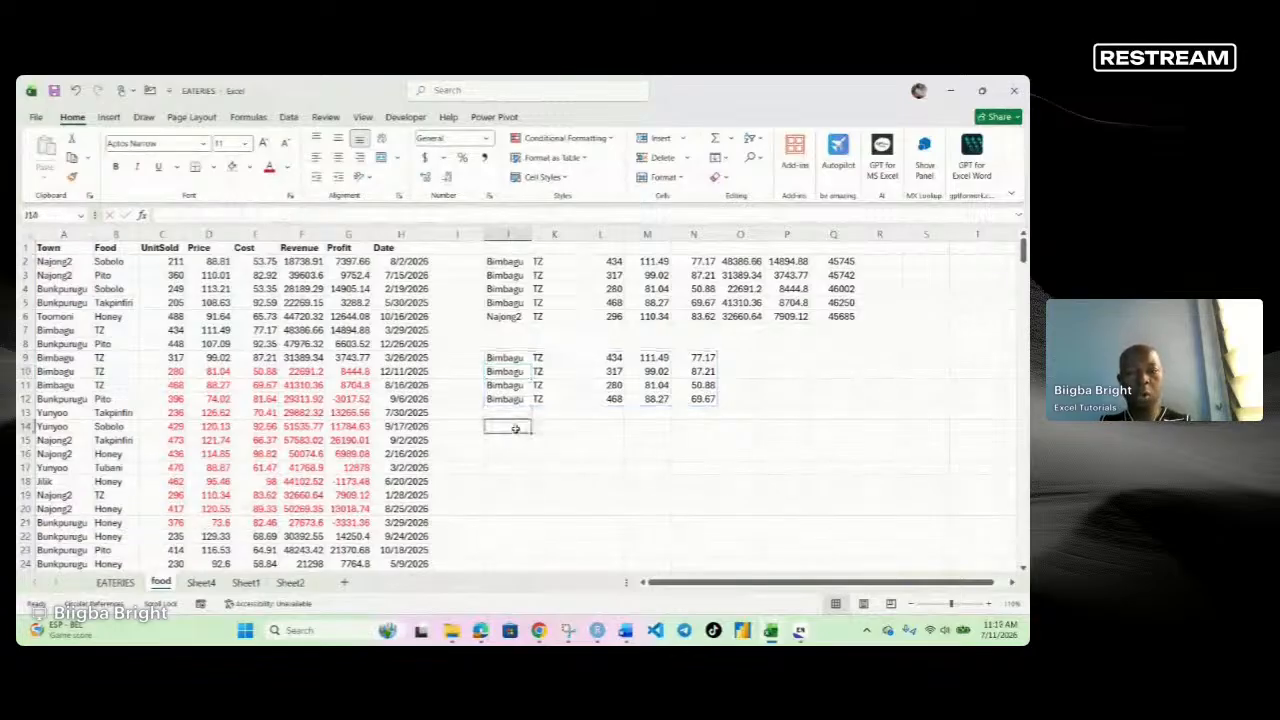
text(=lilter()
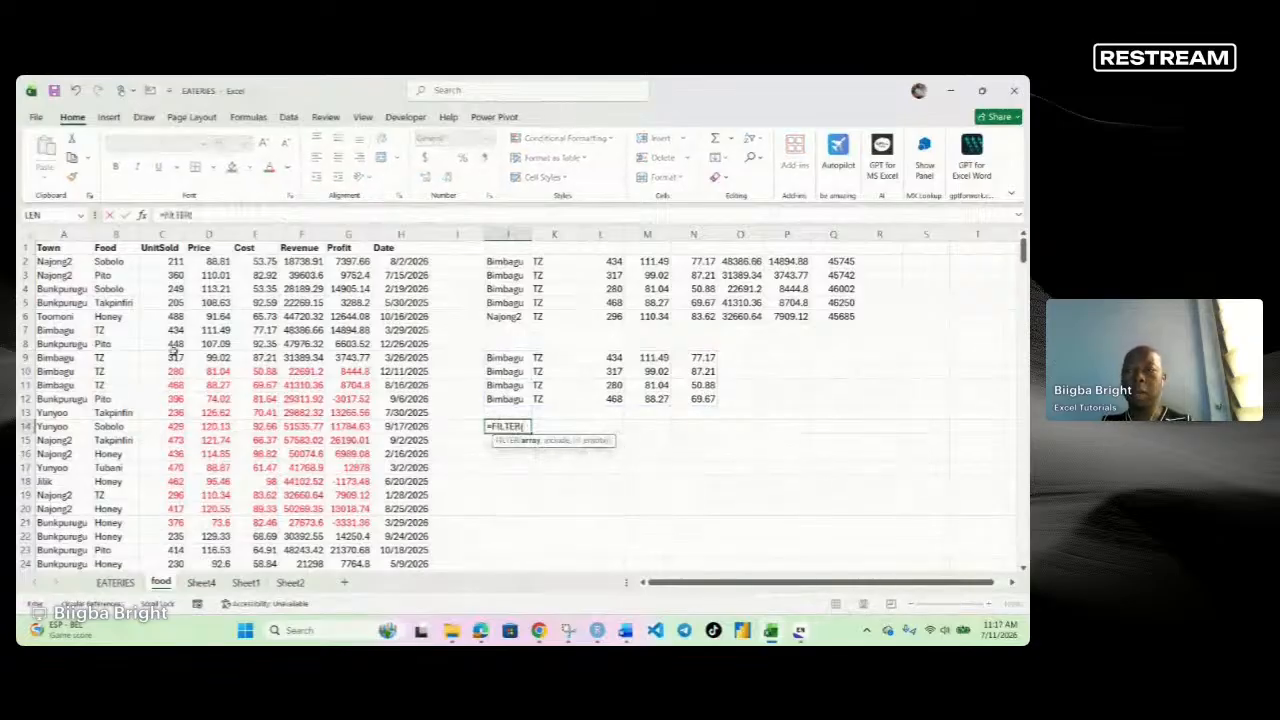
drag(45, 248, 246, 518)
text(,)
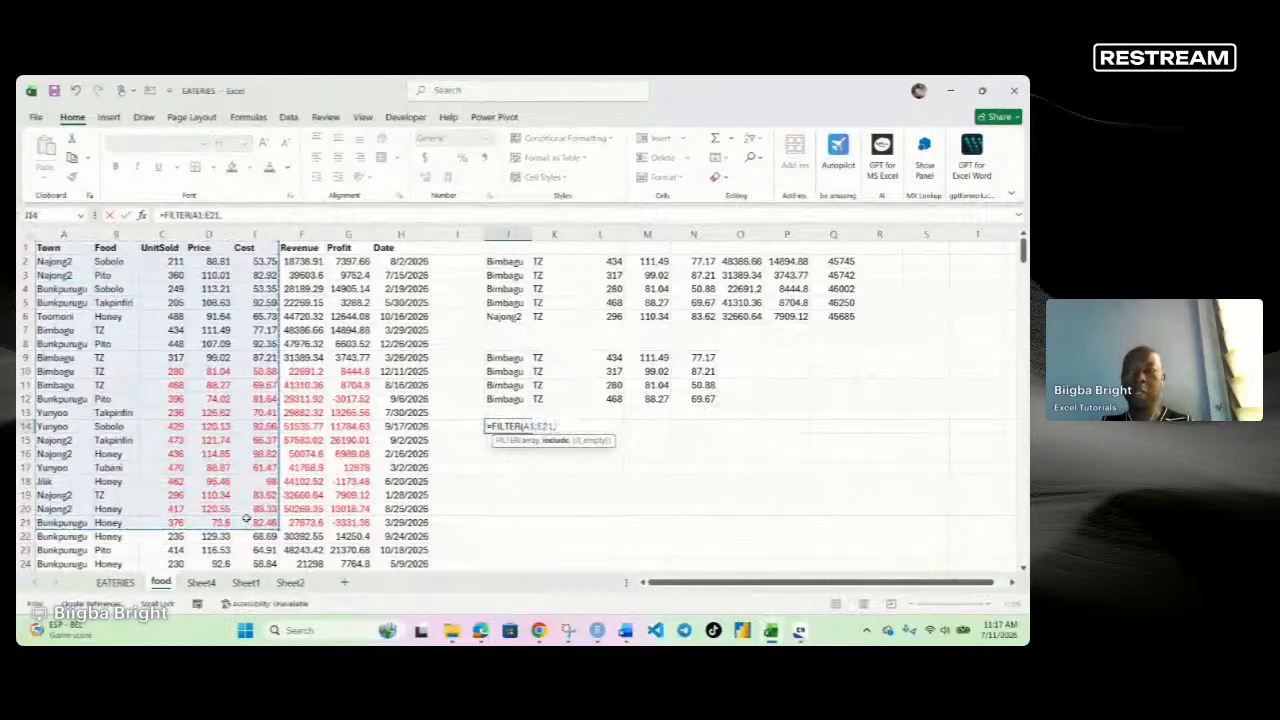
drag(65, 248, 65, 522)
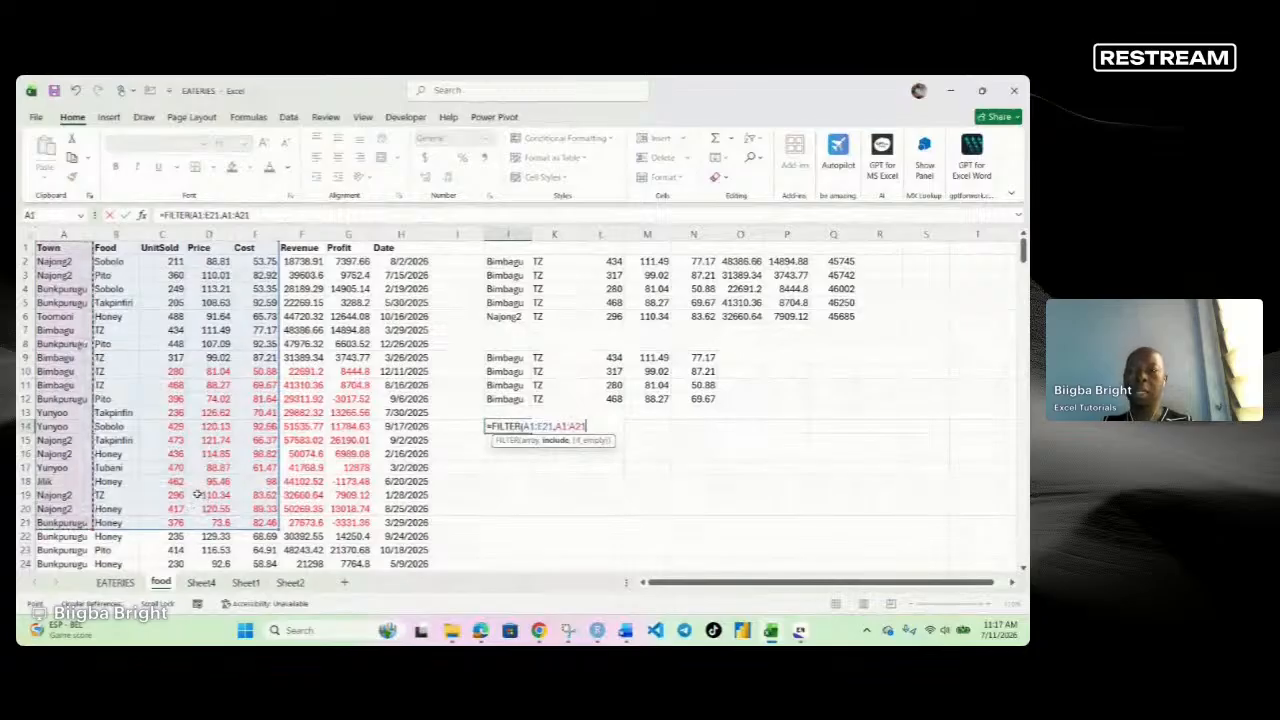
text(=)
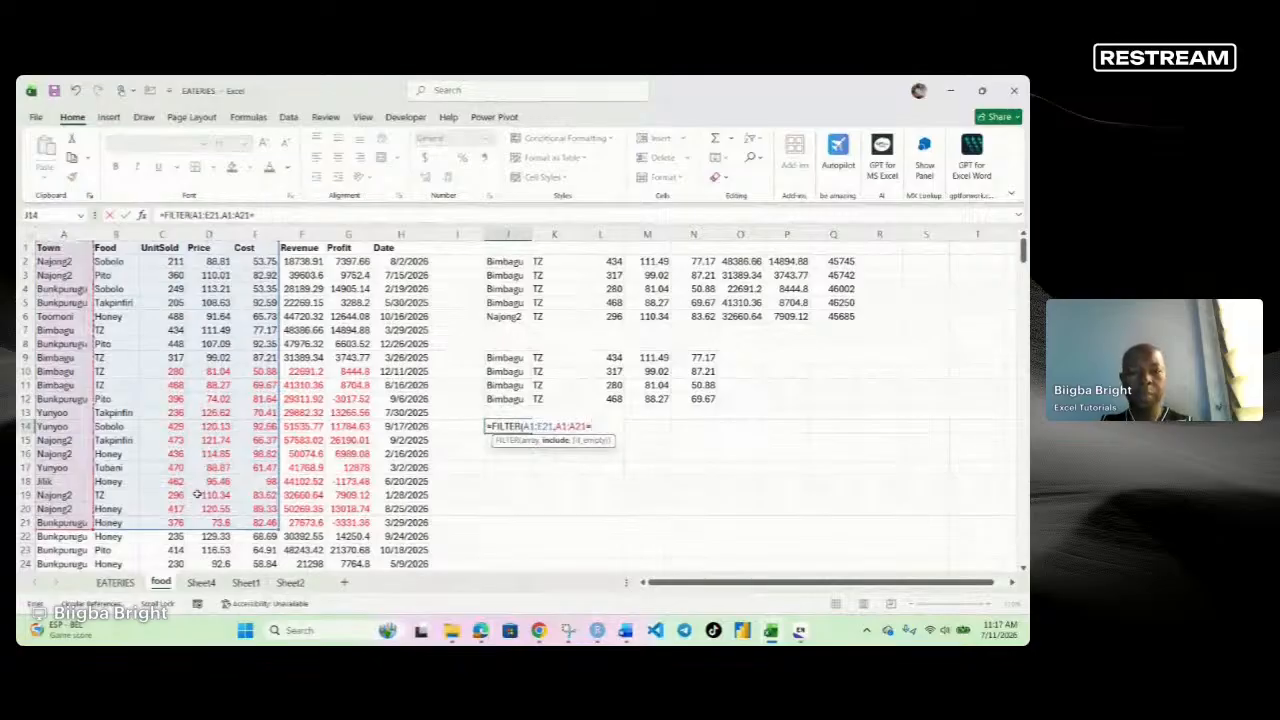
text("Bimbagu")
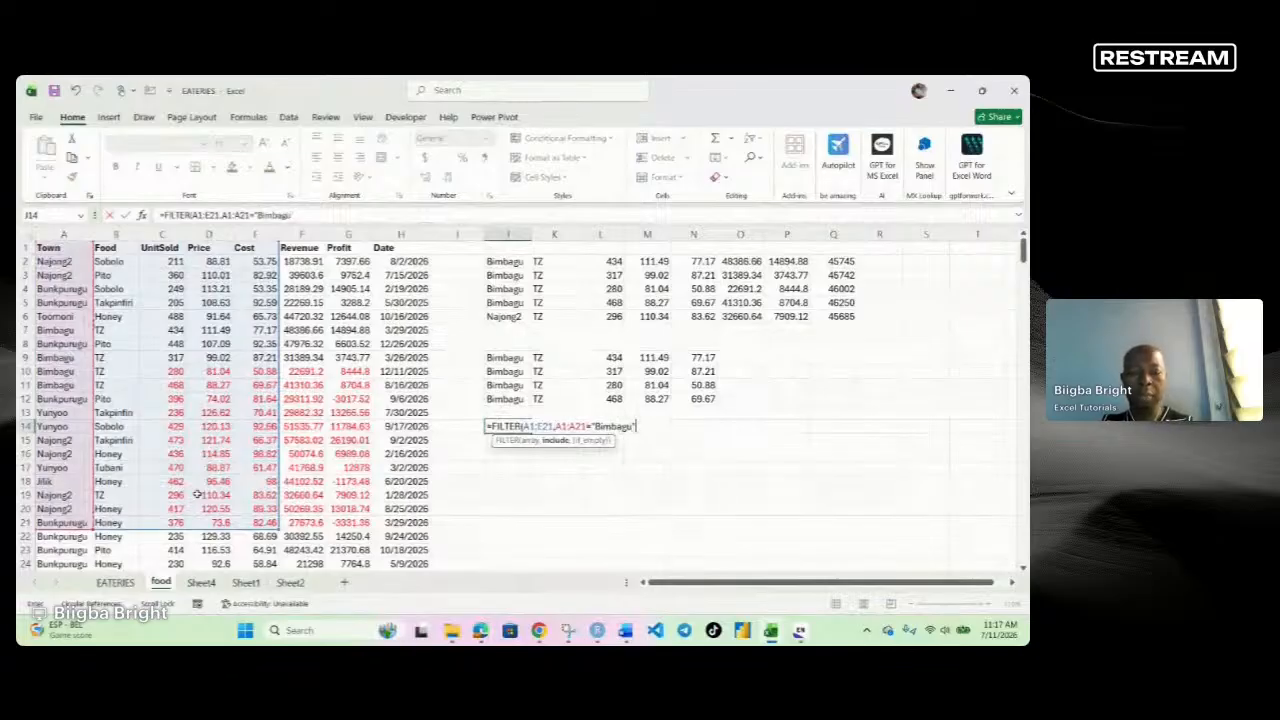
text())
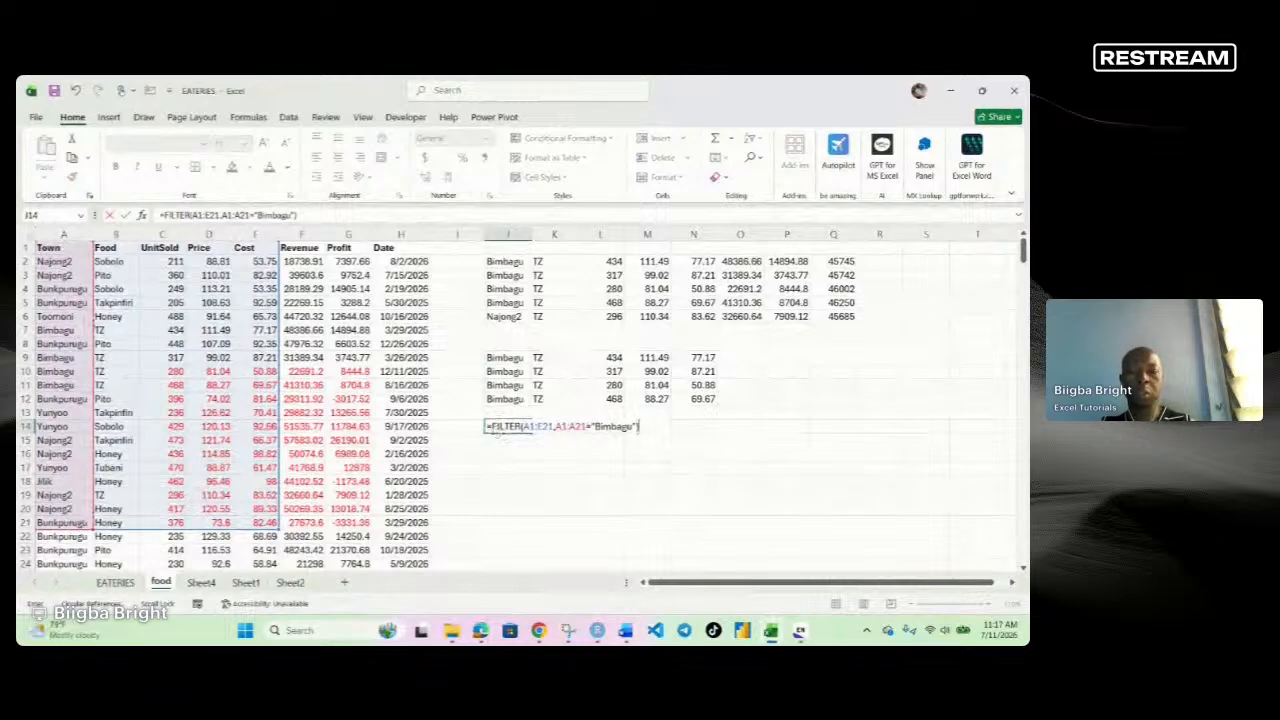
Wrap the J14 FILTER formula in SORT with sort index 3 and descending order -1, and commit it.
double_click(504, 427)
click(492, 428)
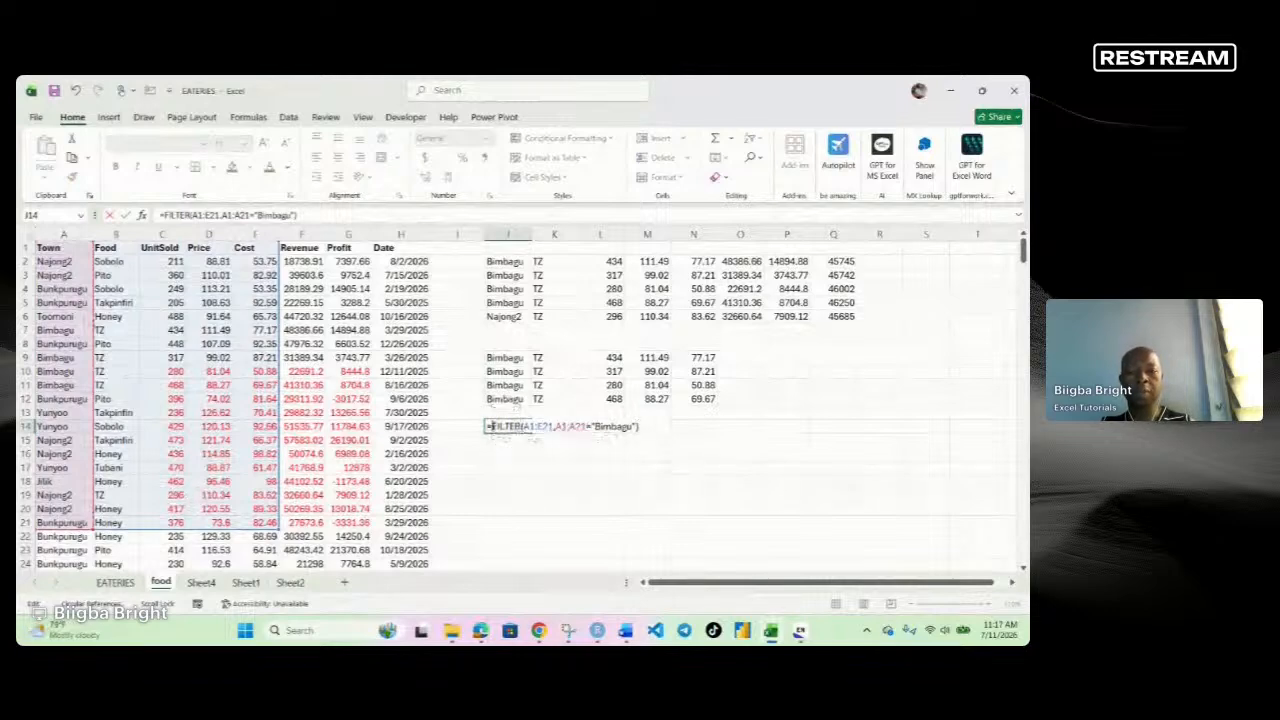
text(sor)
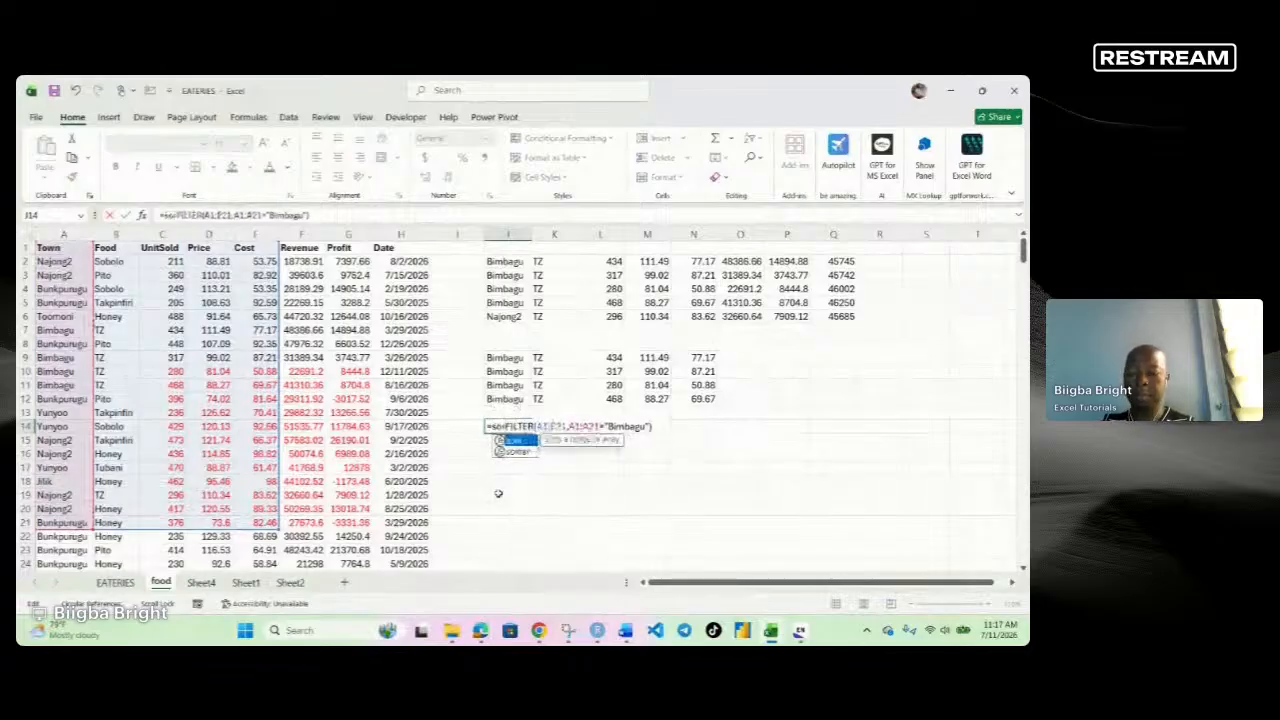
key(Tab)
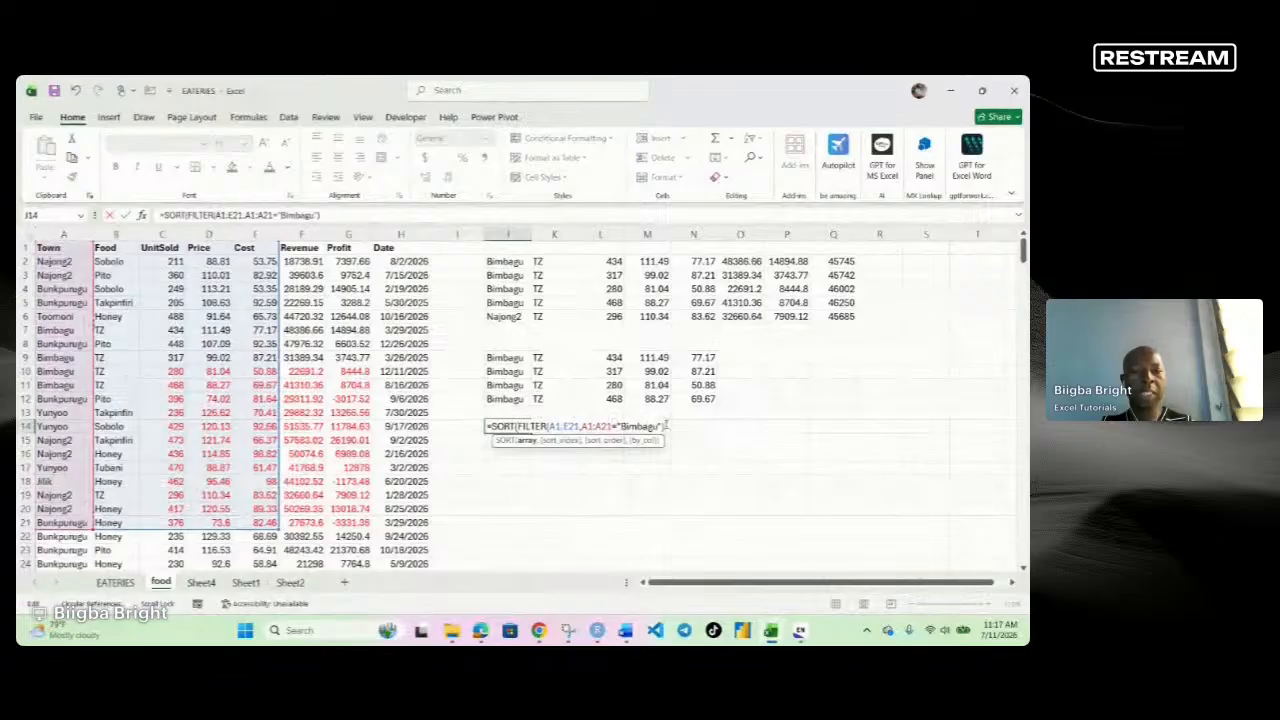
text(,)
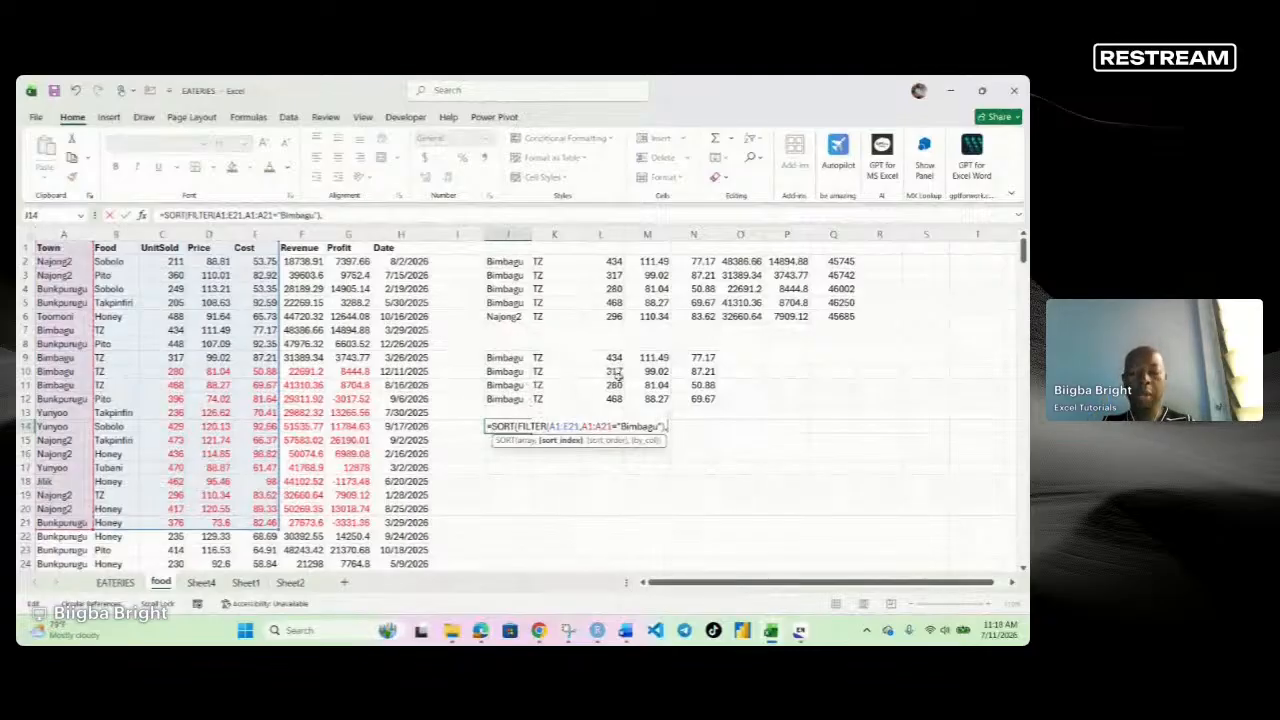
text(3)
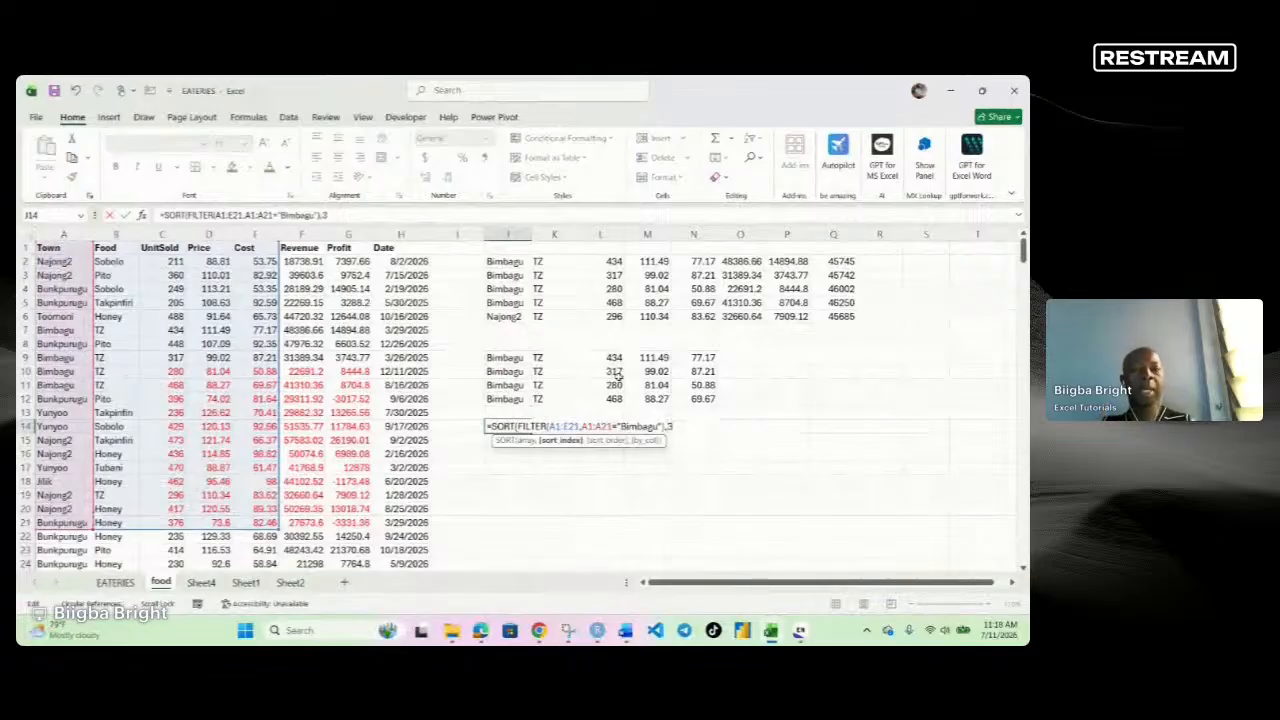
text(,)
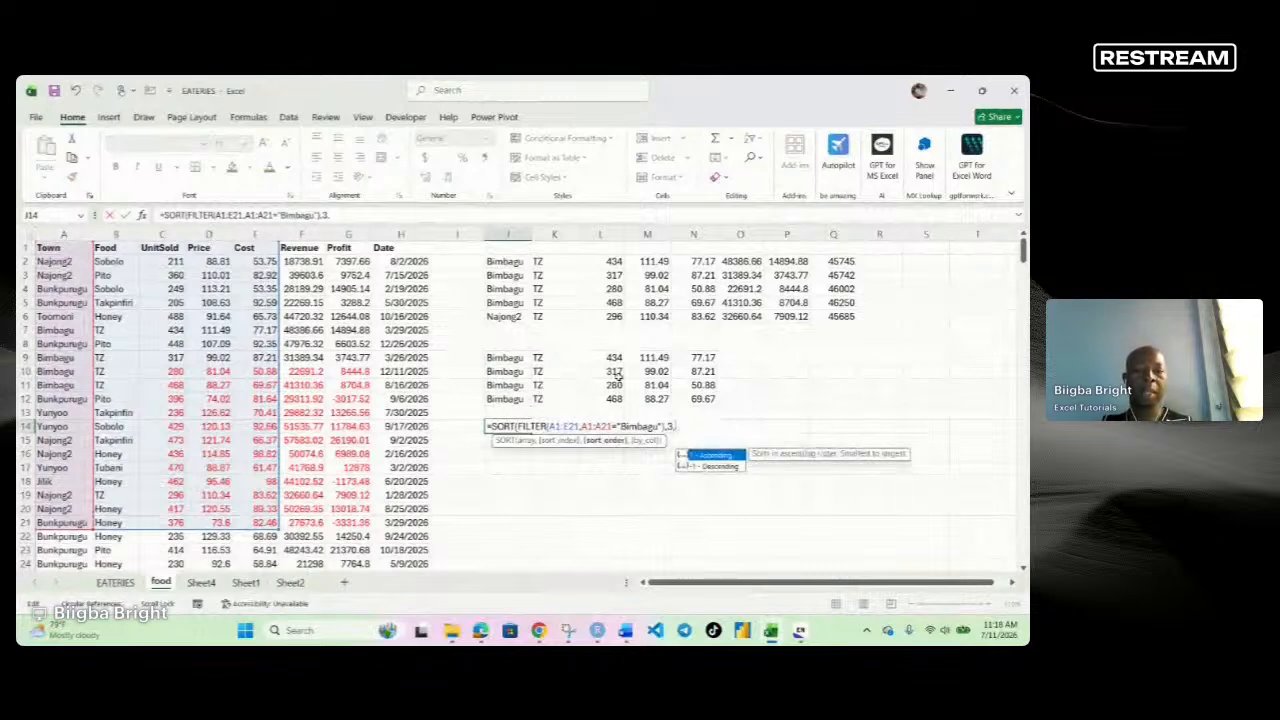
text(-1)
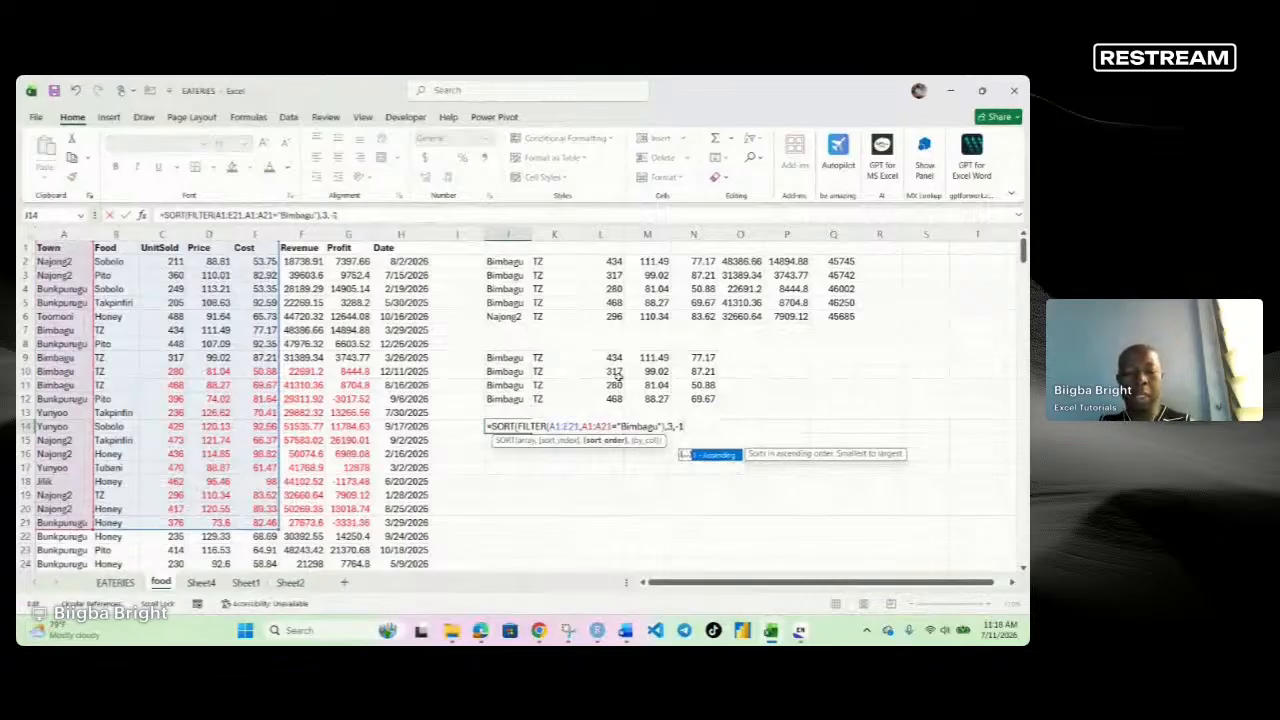
text())
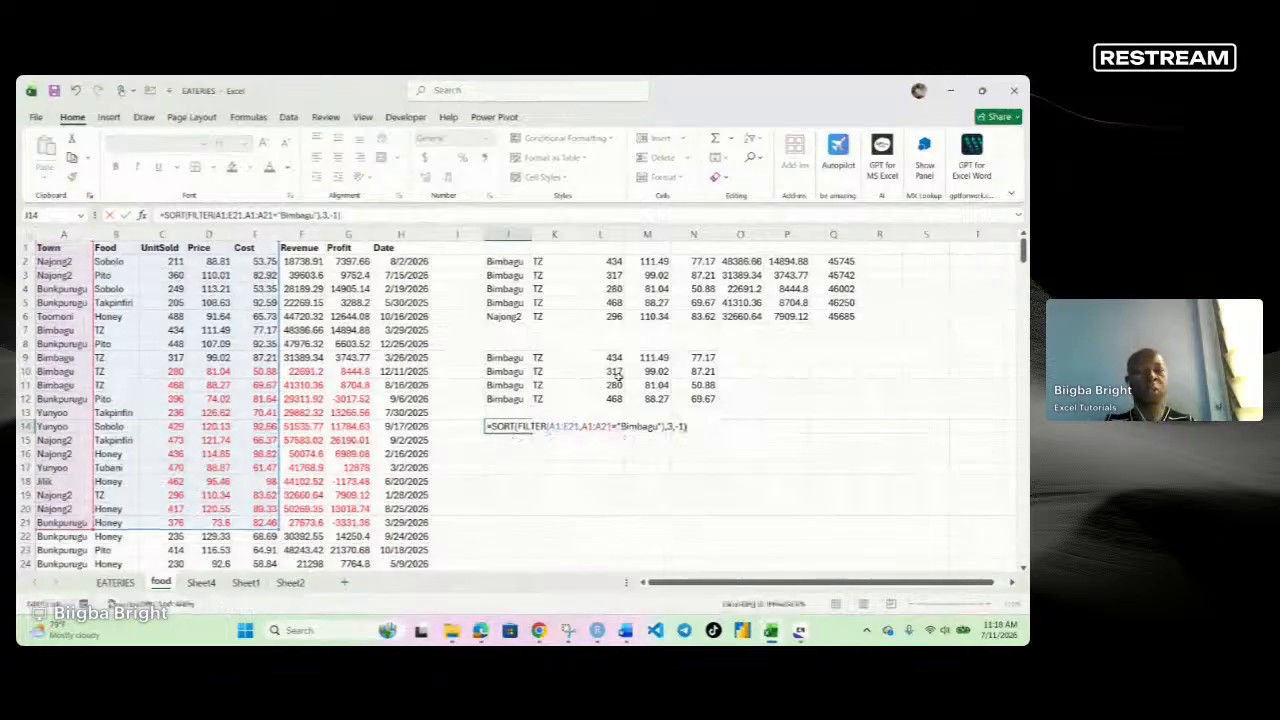
key(Return)
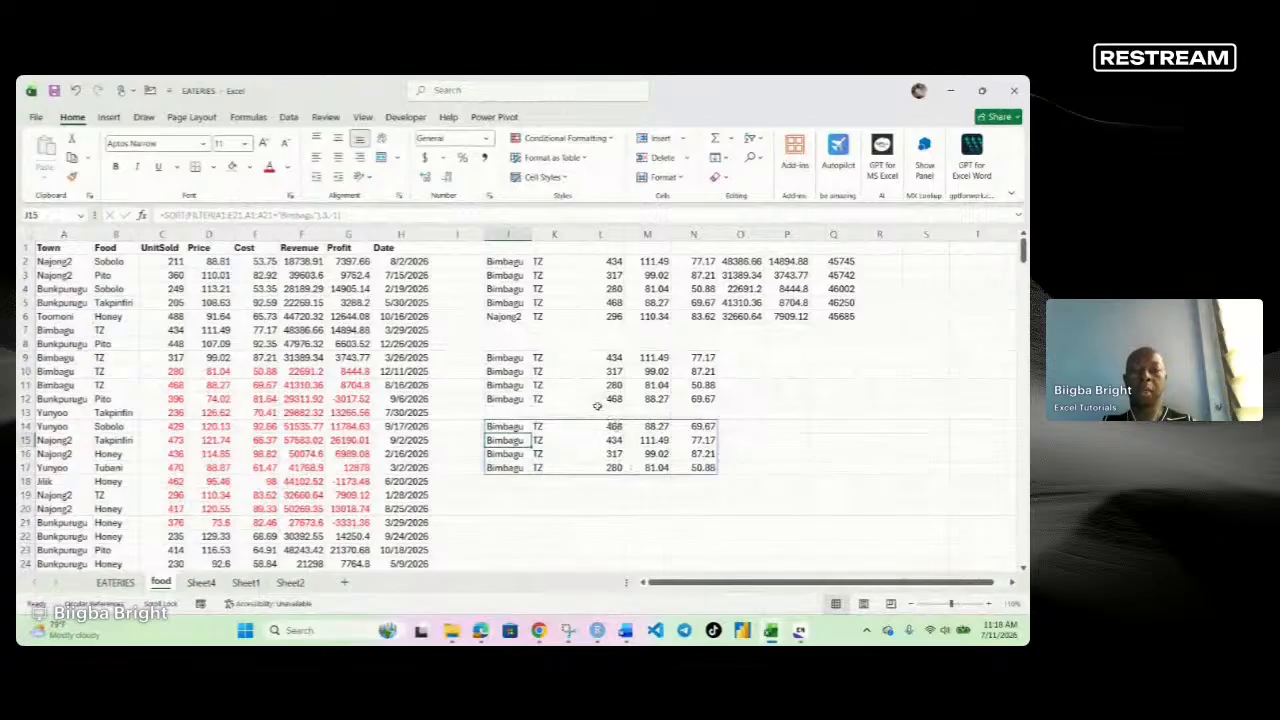
Start a FILTER formula in J20 with A1:H24 as its array.
scroll(597, 405, down, 1)
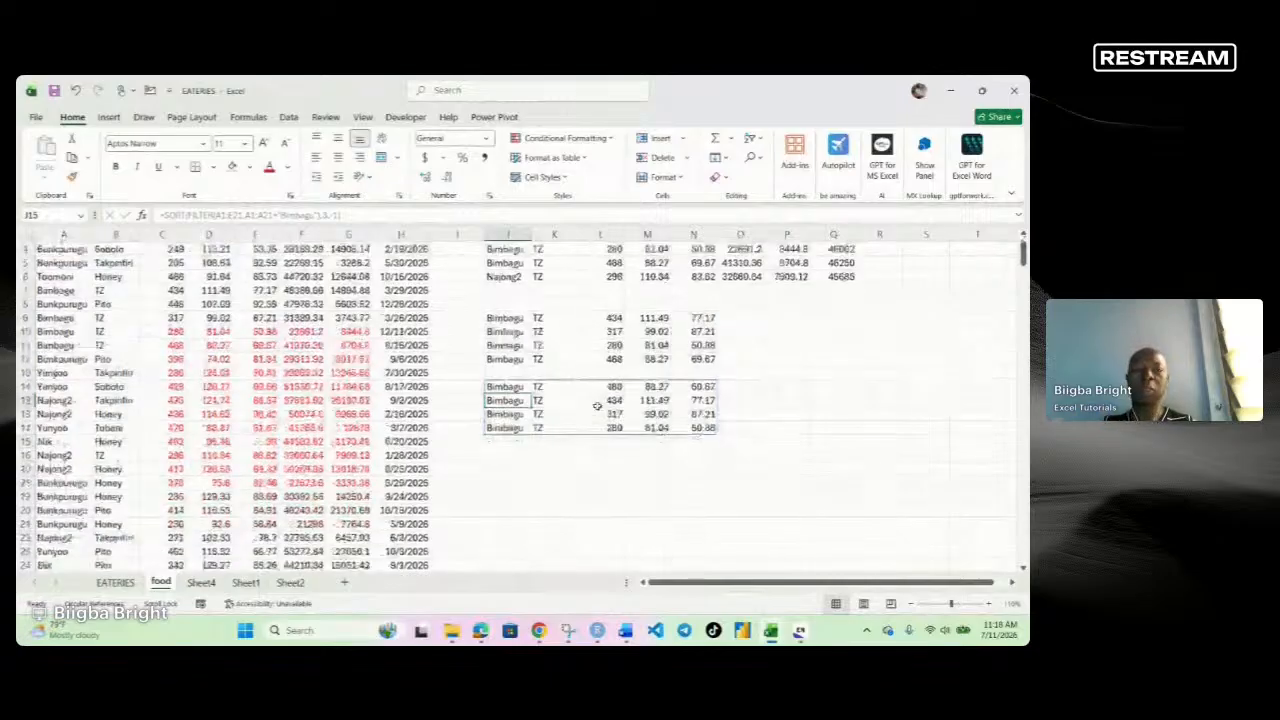
scroll(597, 405, up, 1)
scroll(597, 403, down, 1)
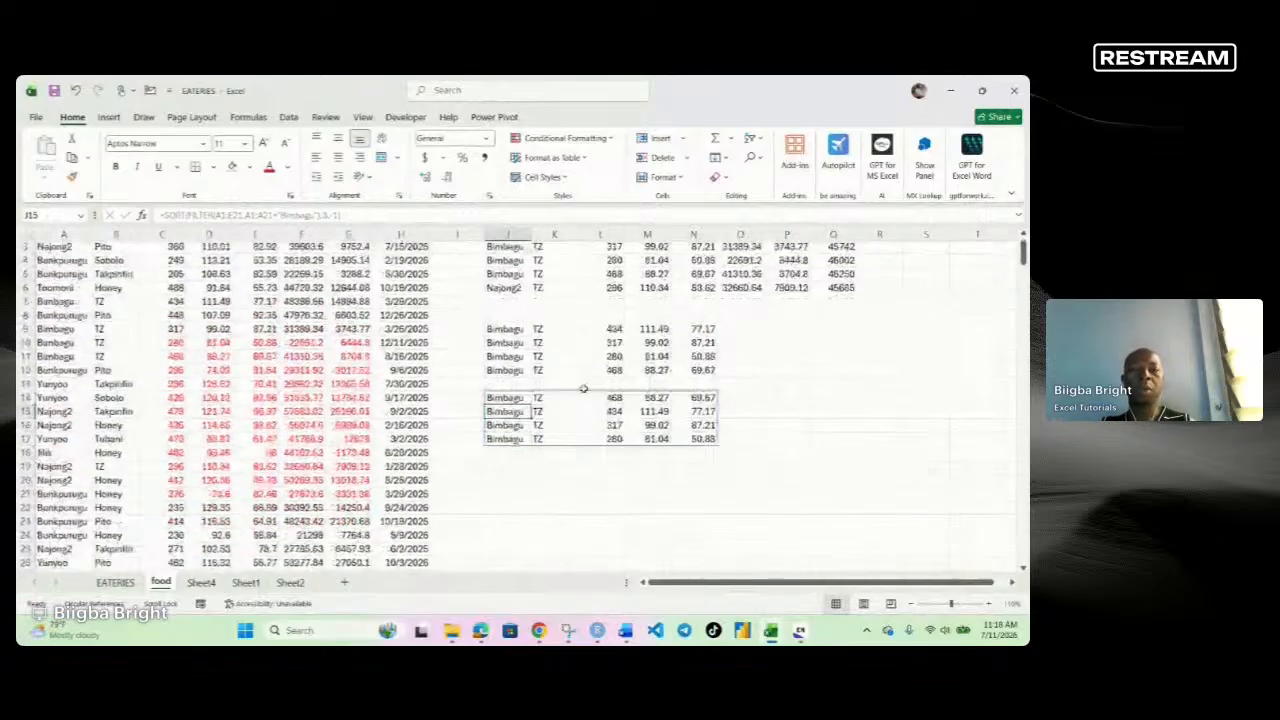
scroll(548, 431, down, 1)
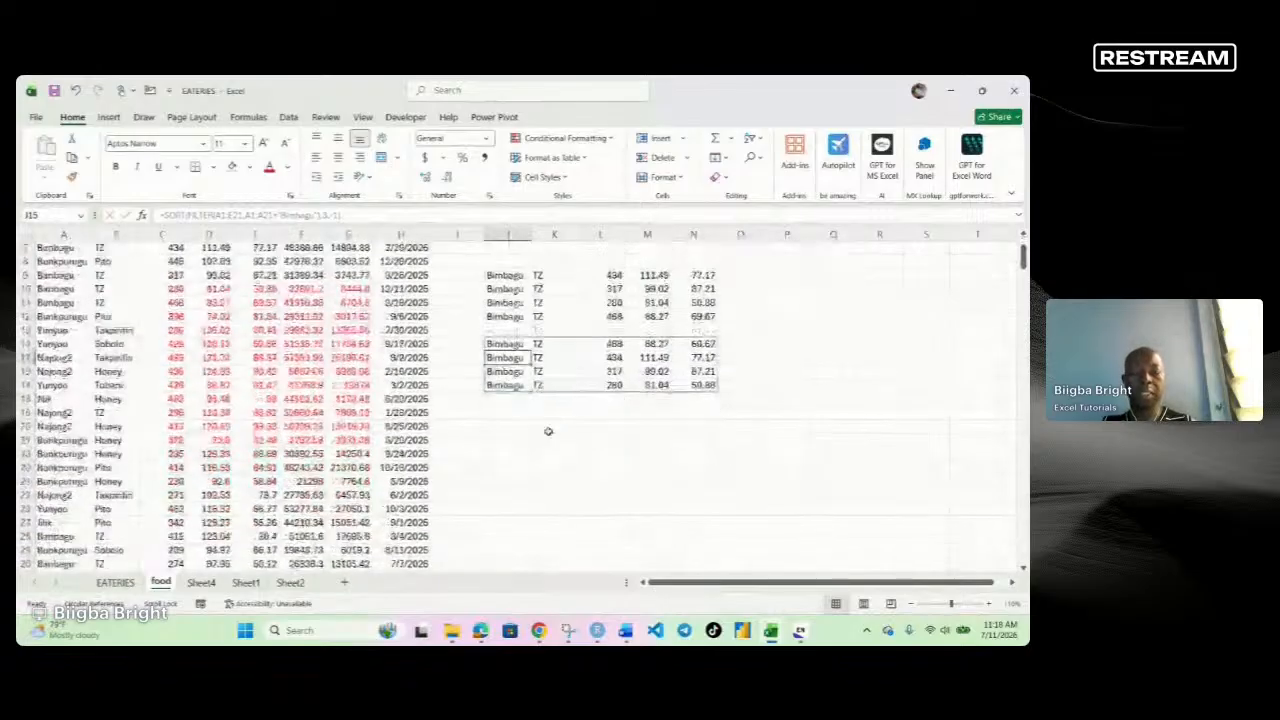
click(510, 426)
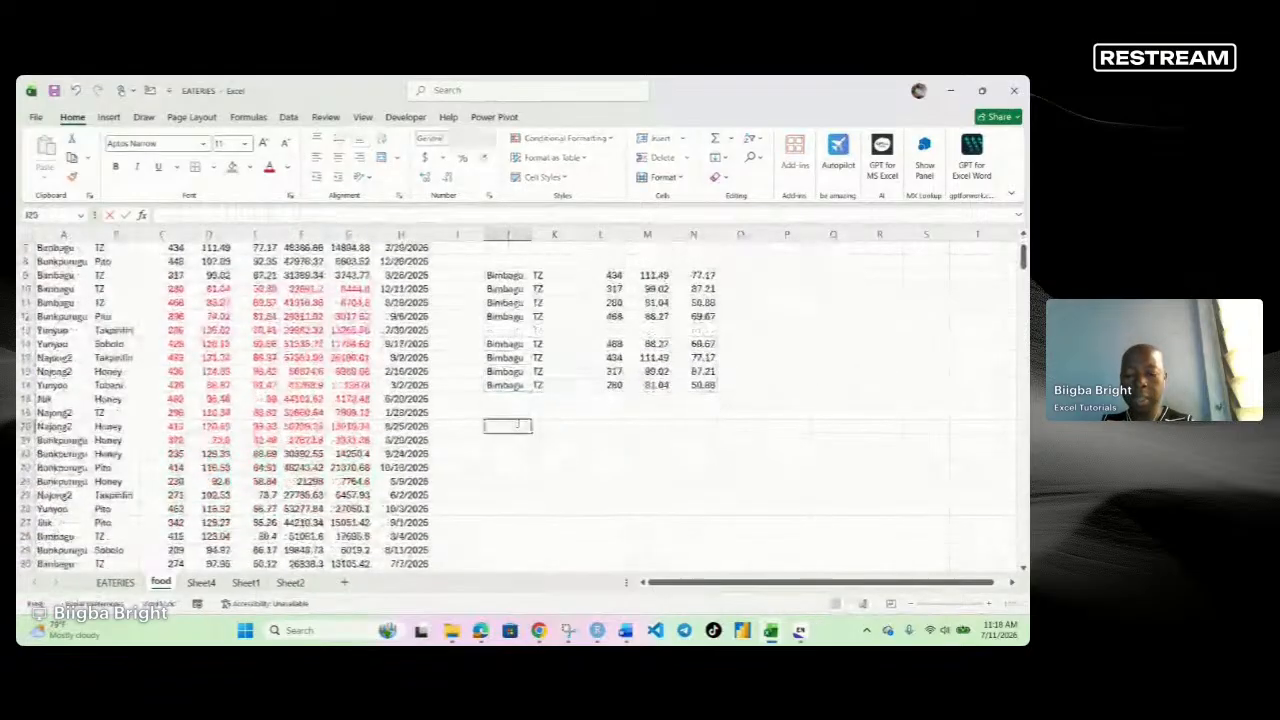
text(=filte)
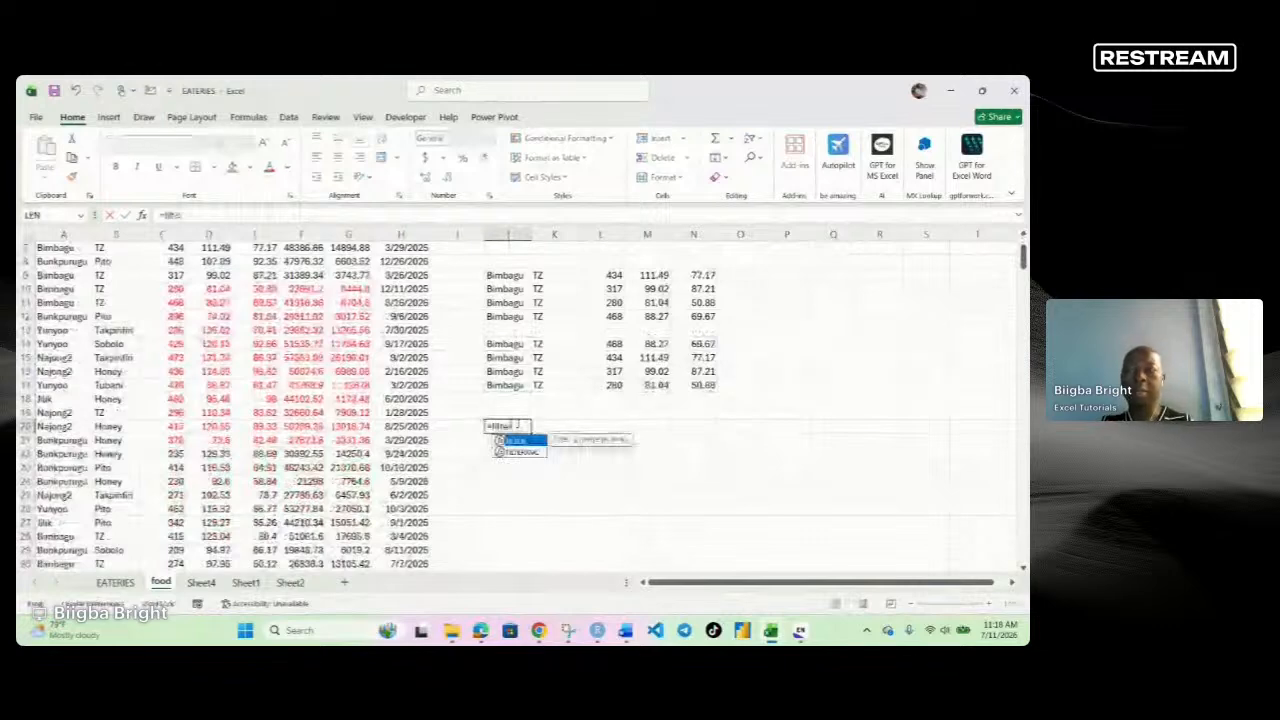
key(Tab)
scroll(500, 400, up, 2)
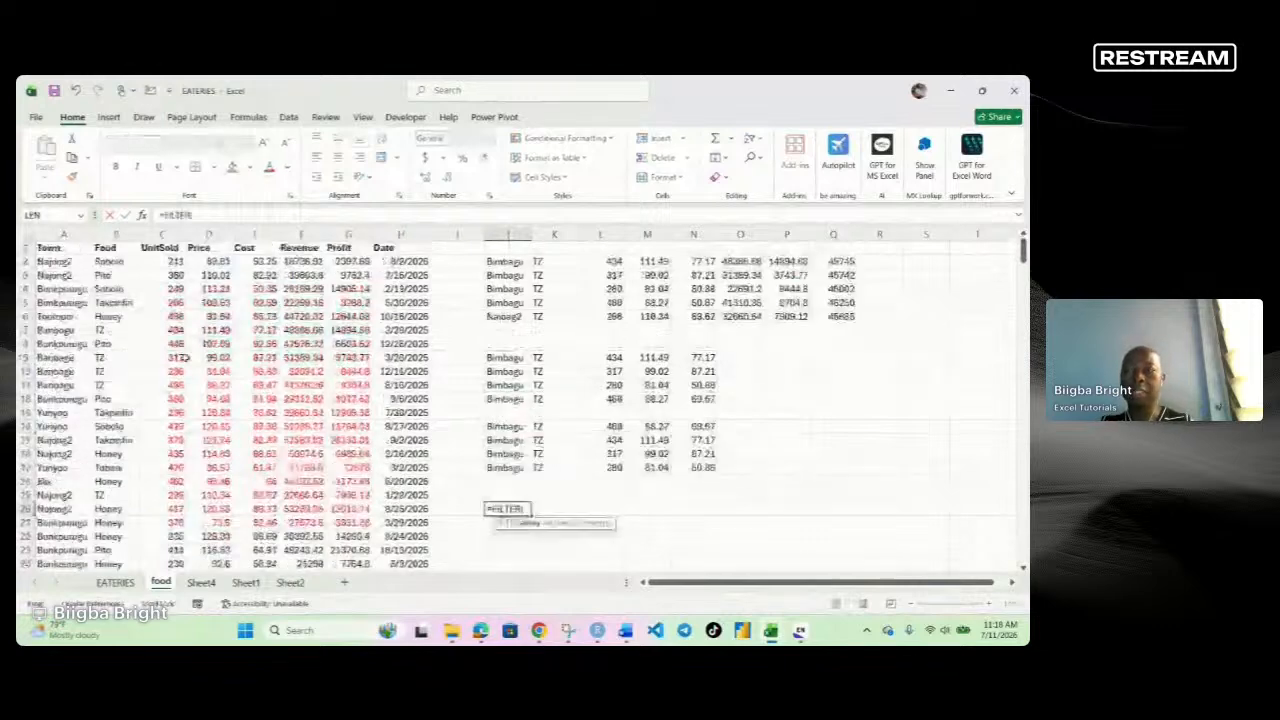
drag(50, 247, 380, 543)
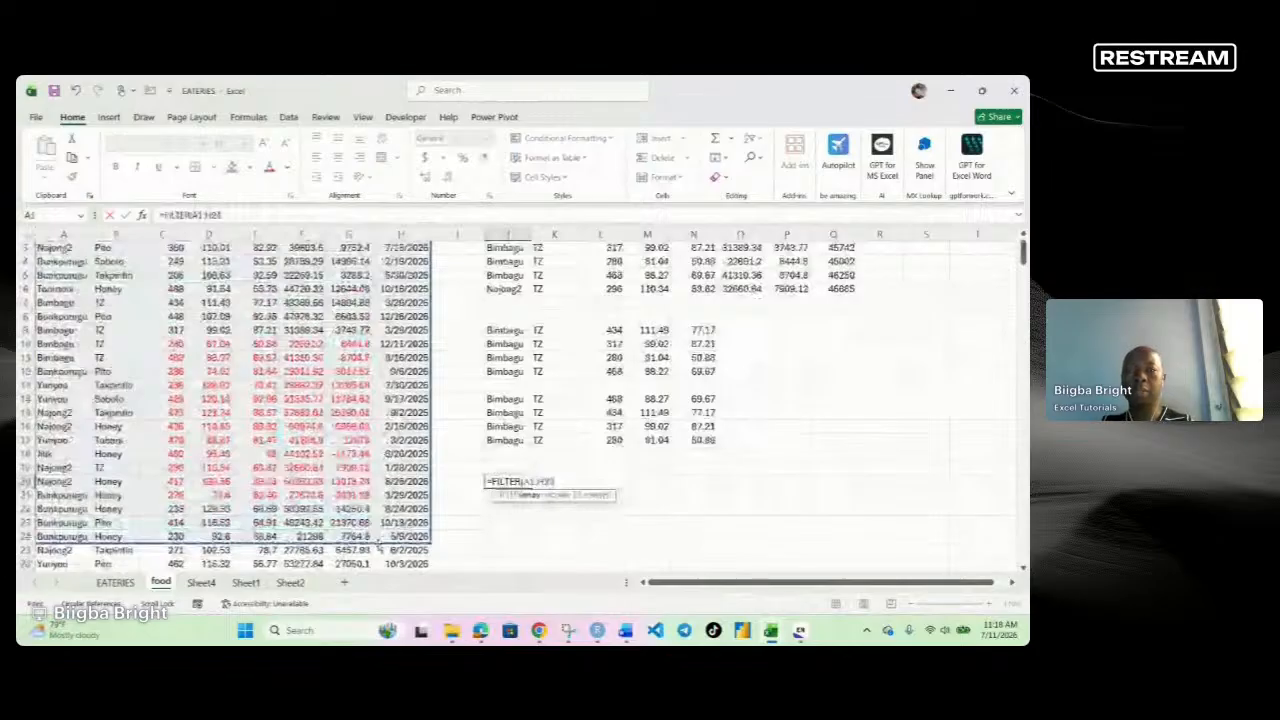
text(,)
Add the condition G1:G24<0 on the Profit column to the J20 FILTER formula.
scroll(334, 290, up, 1)
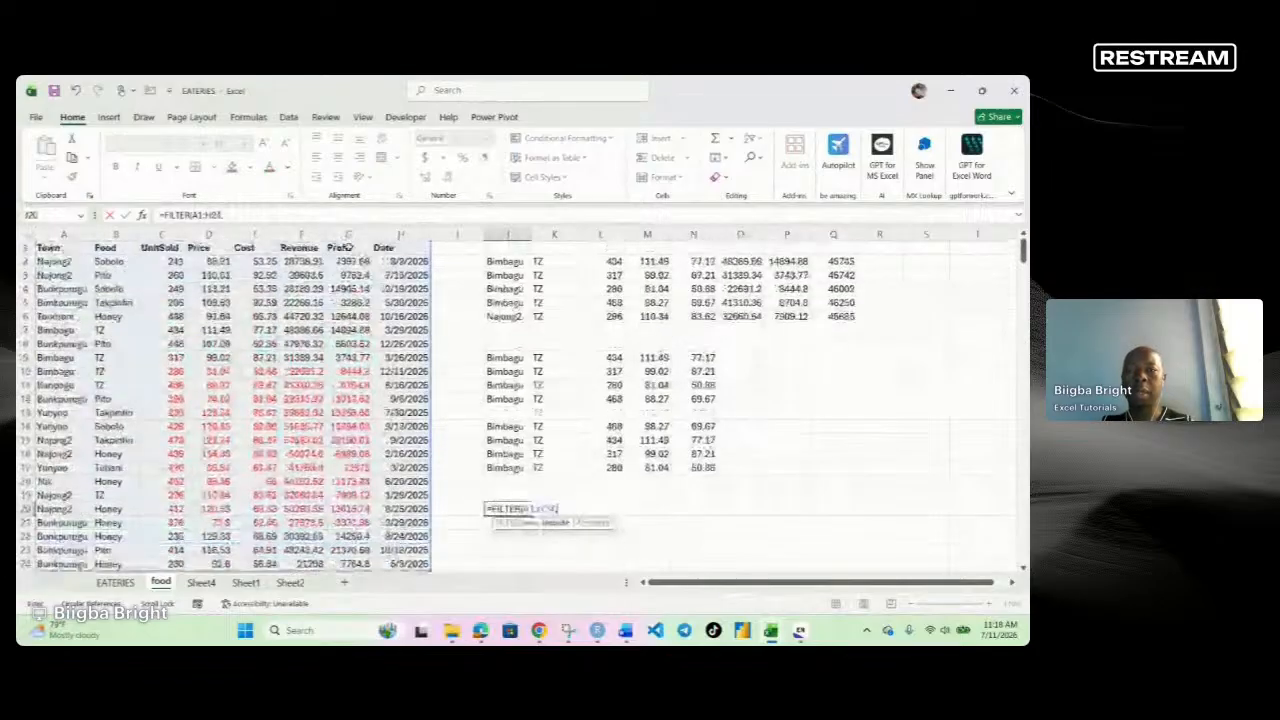
click(348, 247)
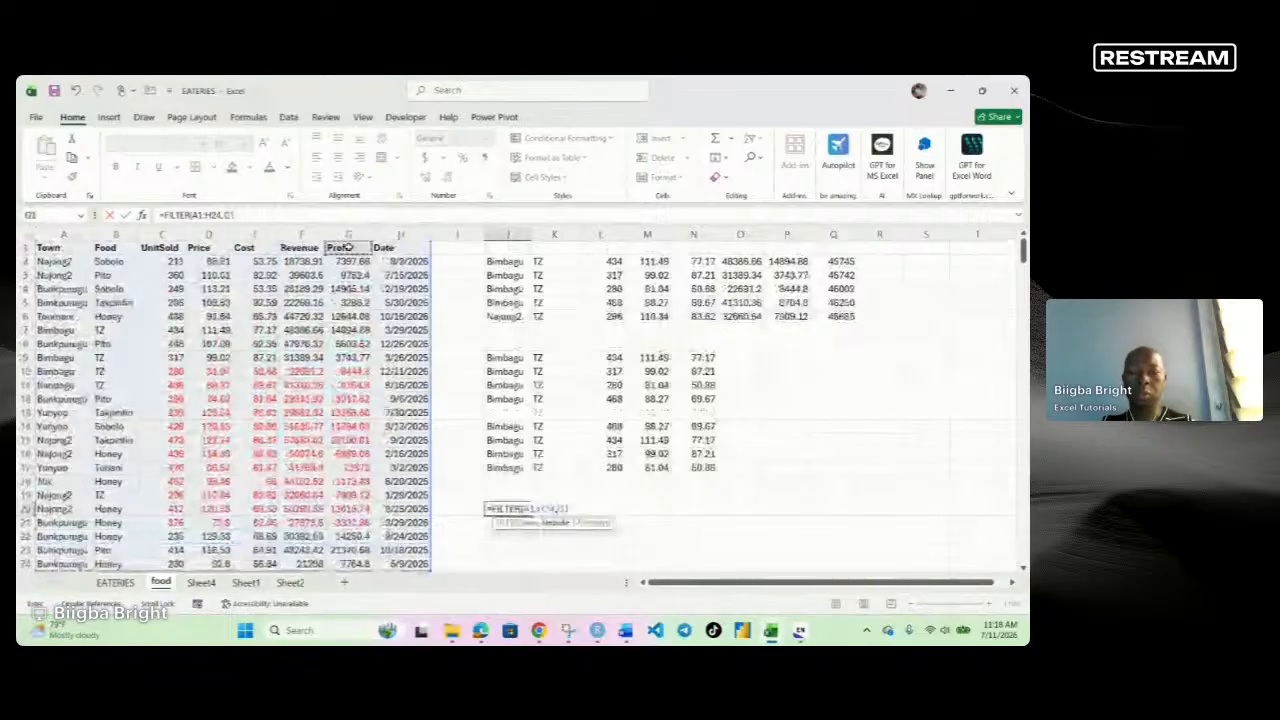
drag(348, 247, 348, 564)
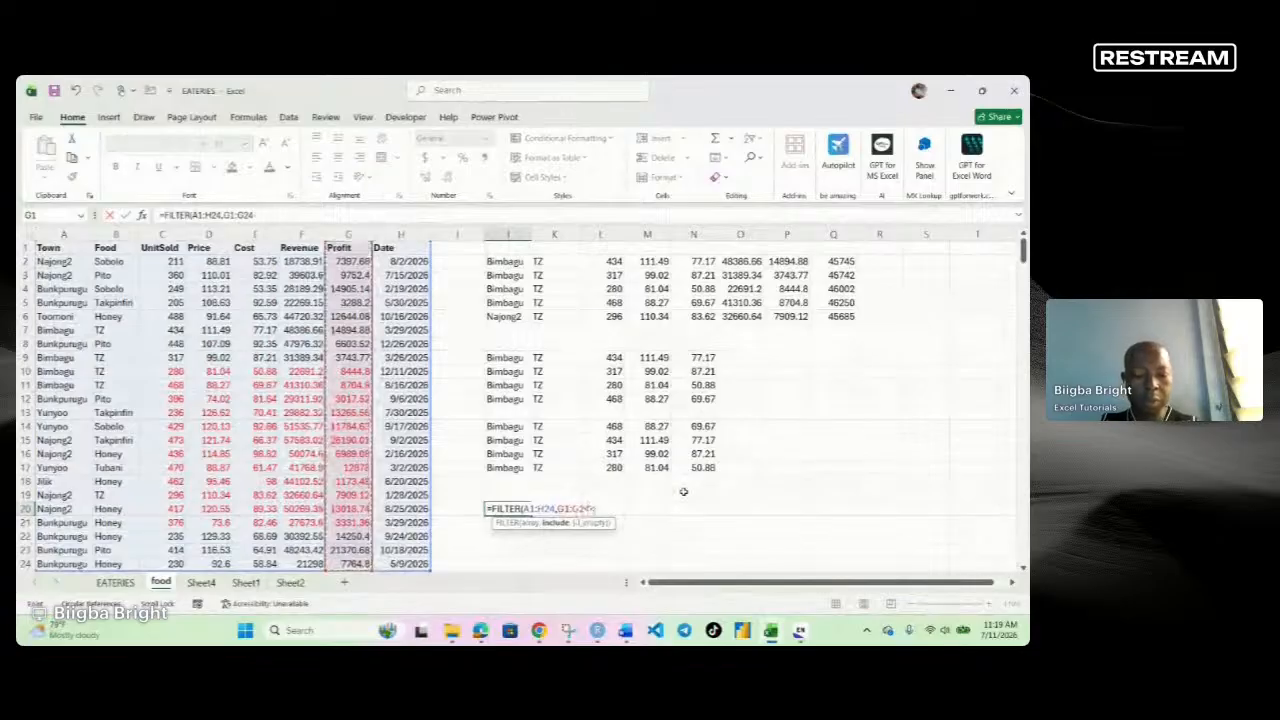
text(<0)
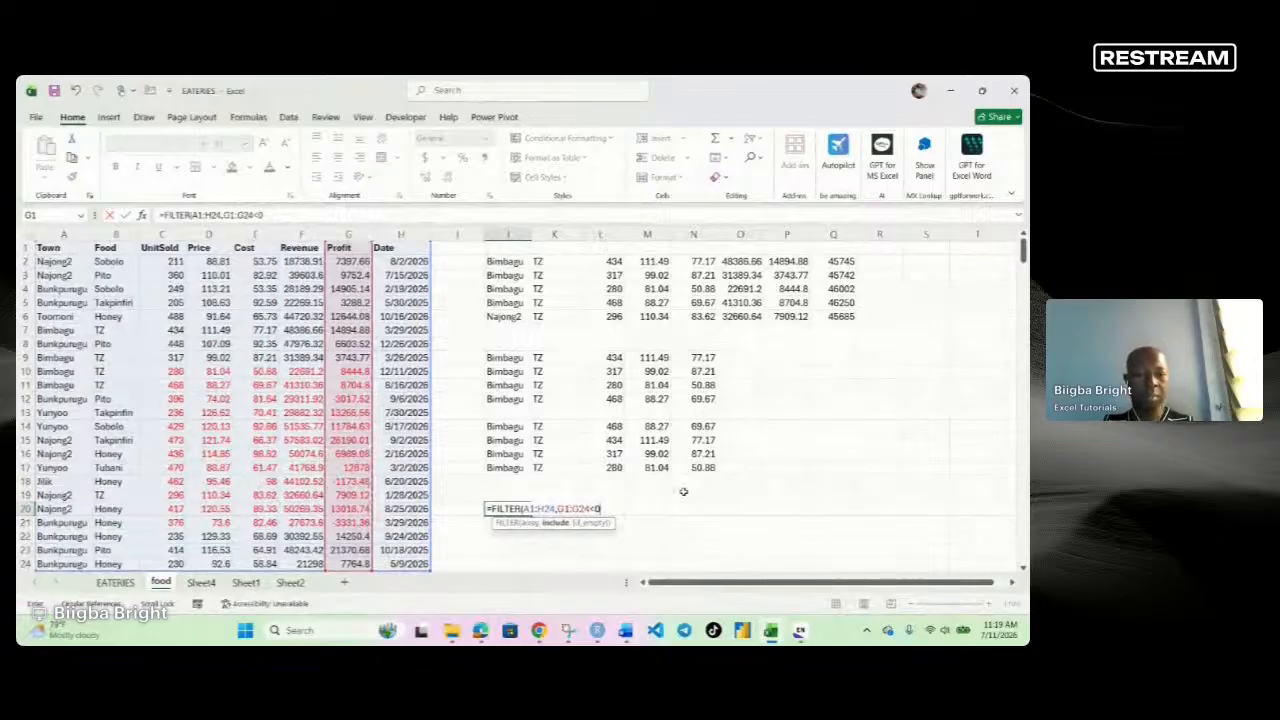
Complete the J20 FILTER formula with "notfound" as its if_empty value.
text(,)
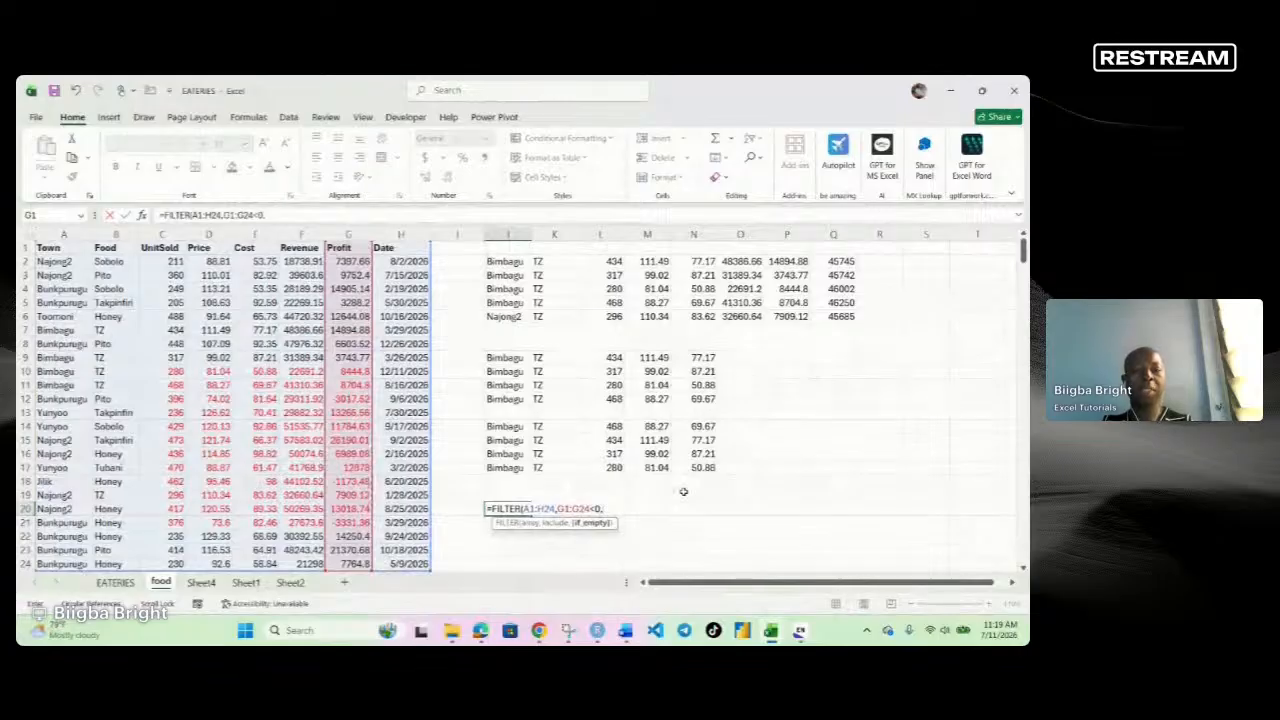
text(")
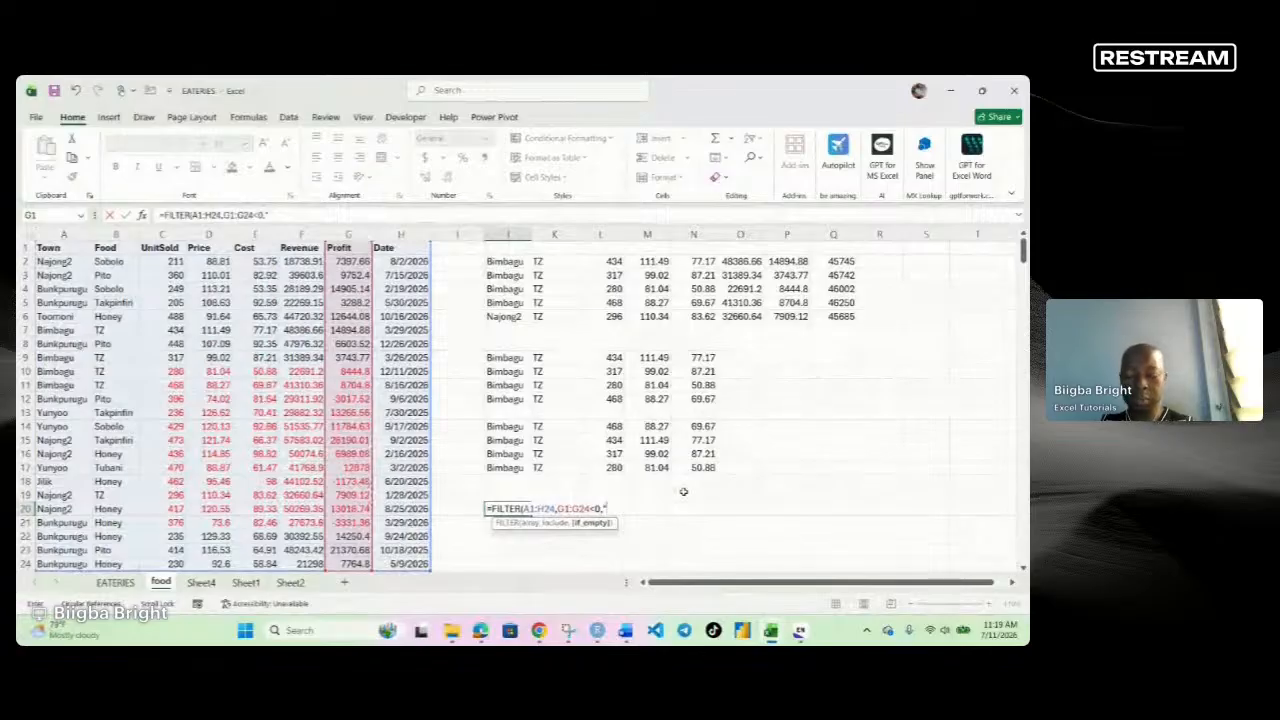
text(notfou)
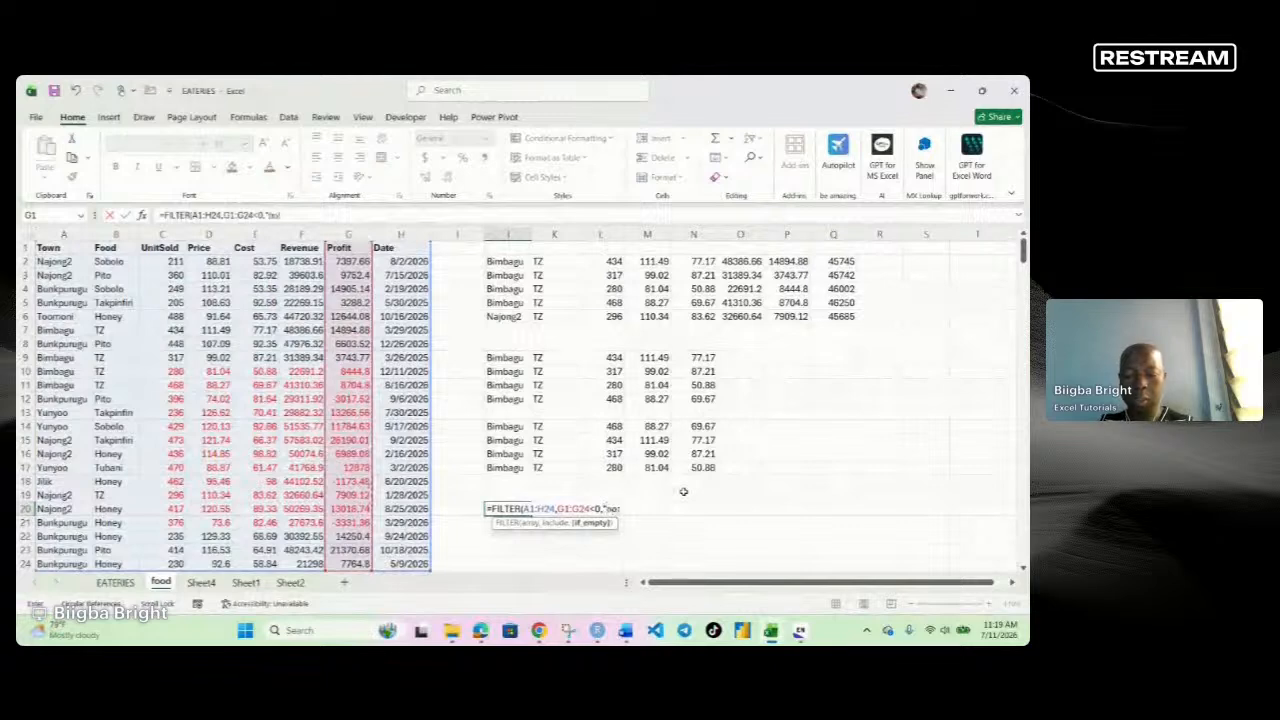
text(nd")
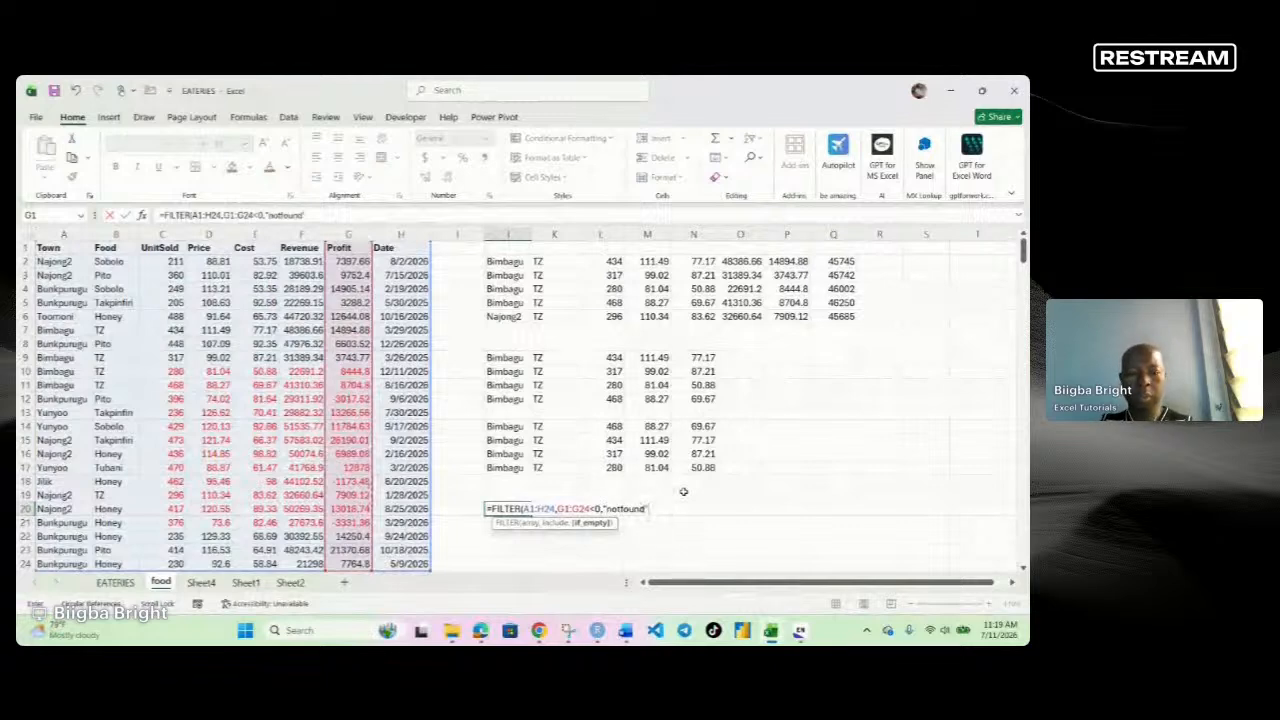
text())
key(Return)
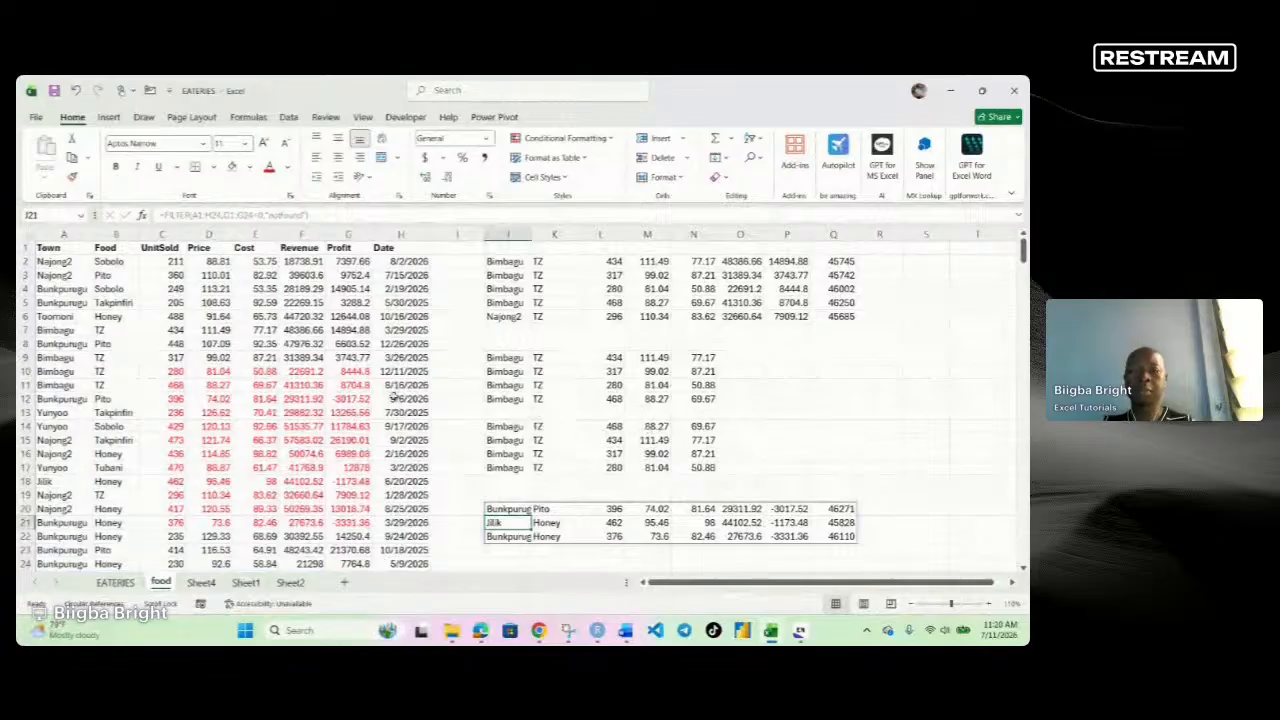
scroll(394, 396, down, 1)
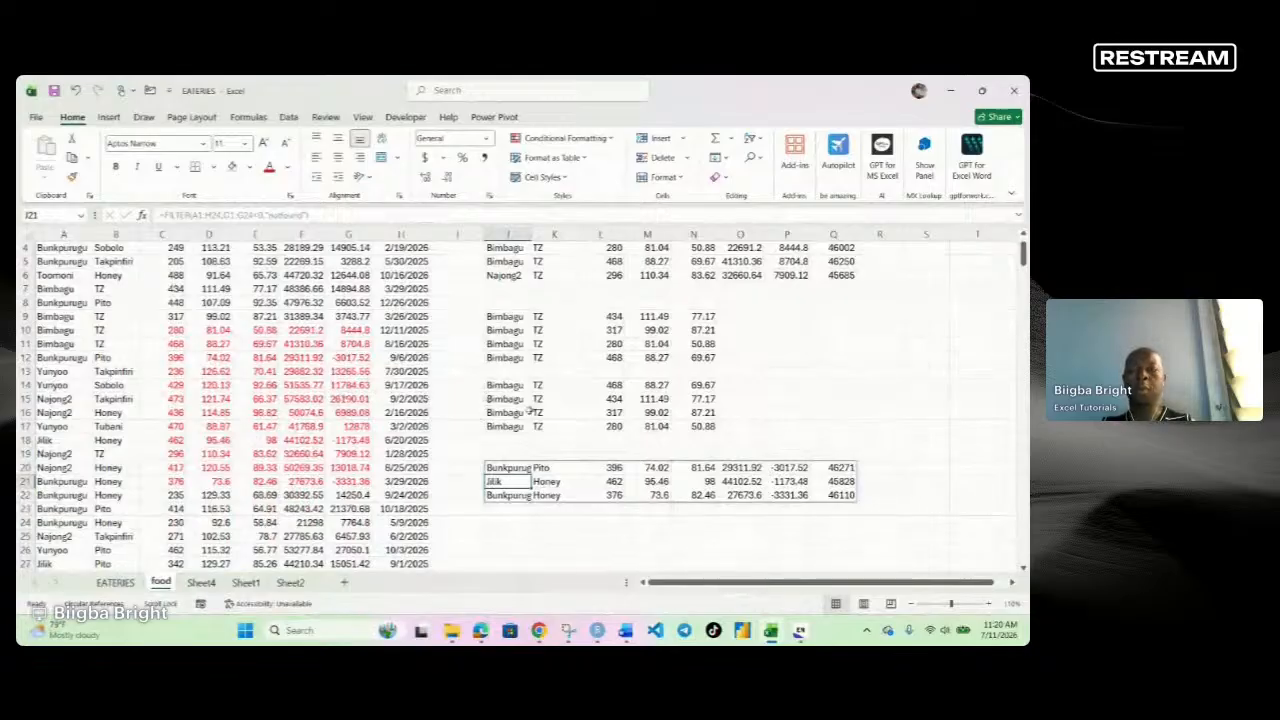
scroll(500, 402, down, 3)
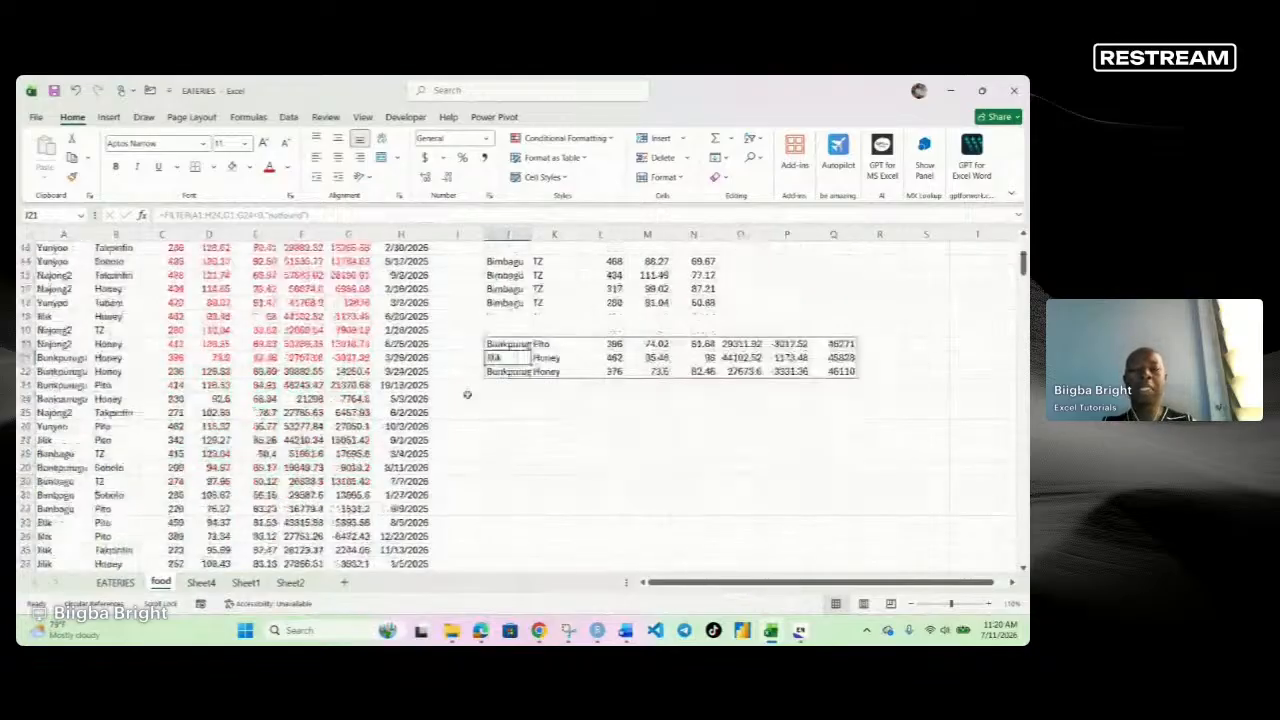
scroll(467, 394, up, 2)
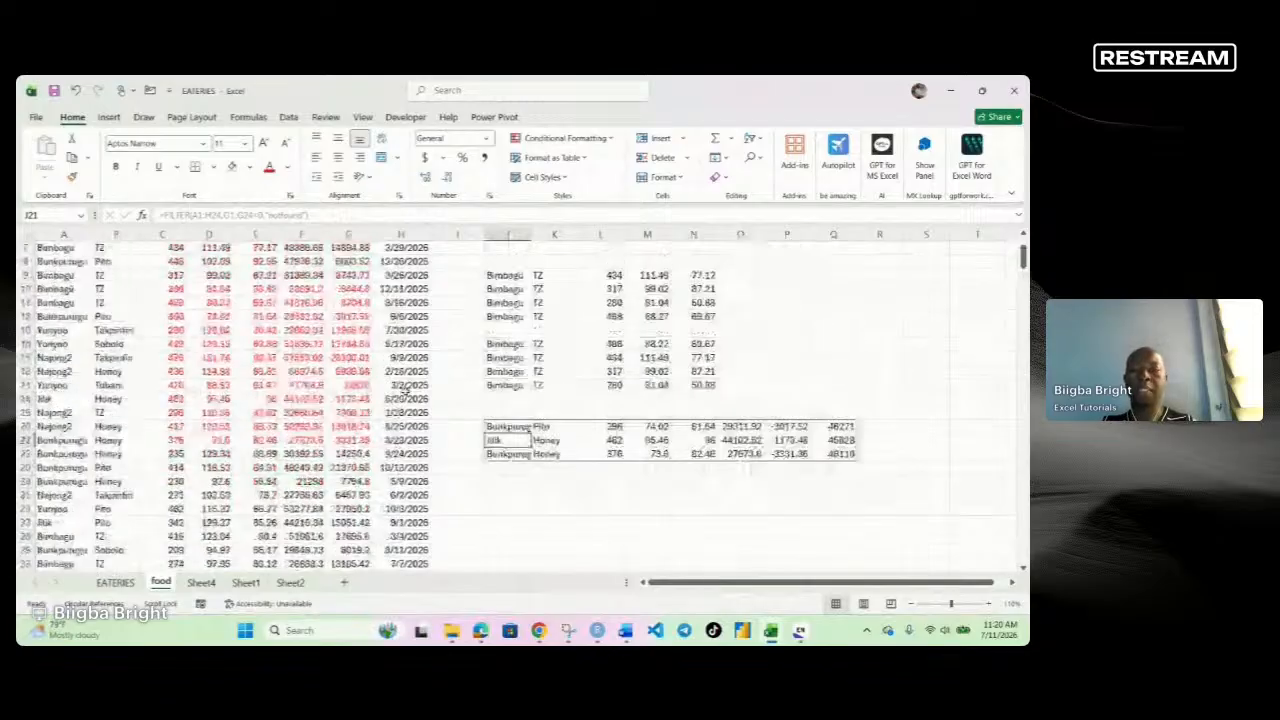
scroll(512, 414, up, 2)
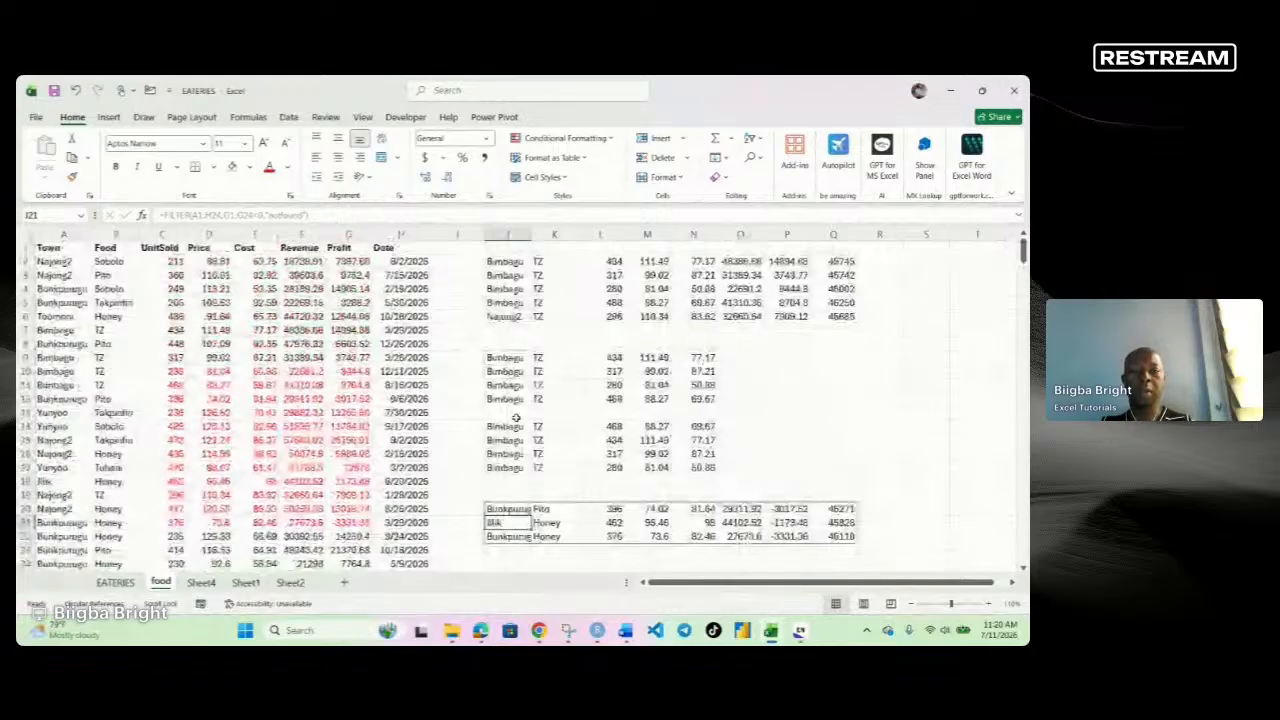
scroll(516, 418, down, 1)
scroll(527, 409, up, 1)
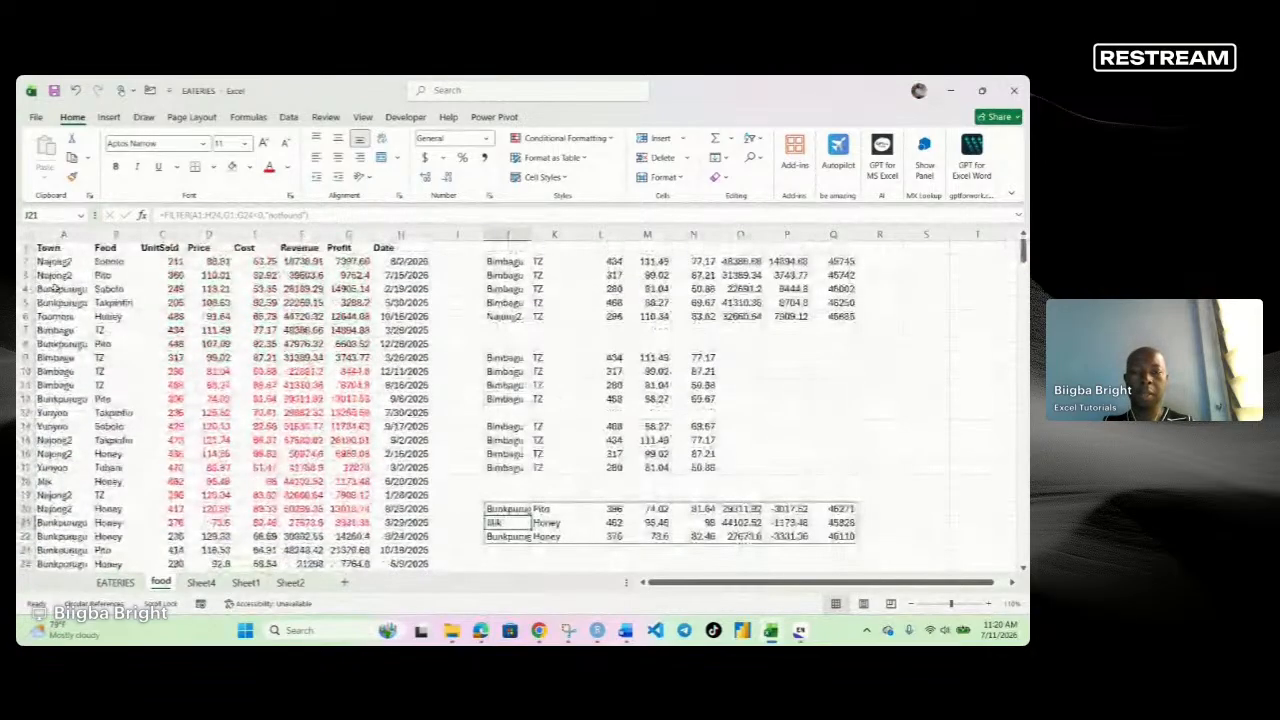
Start a FILTER formula in J25 with A1:H51 as its array.
scroll(511, 406, down, 4)
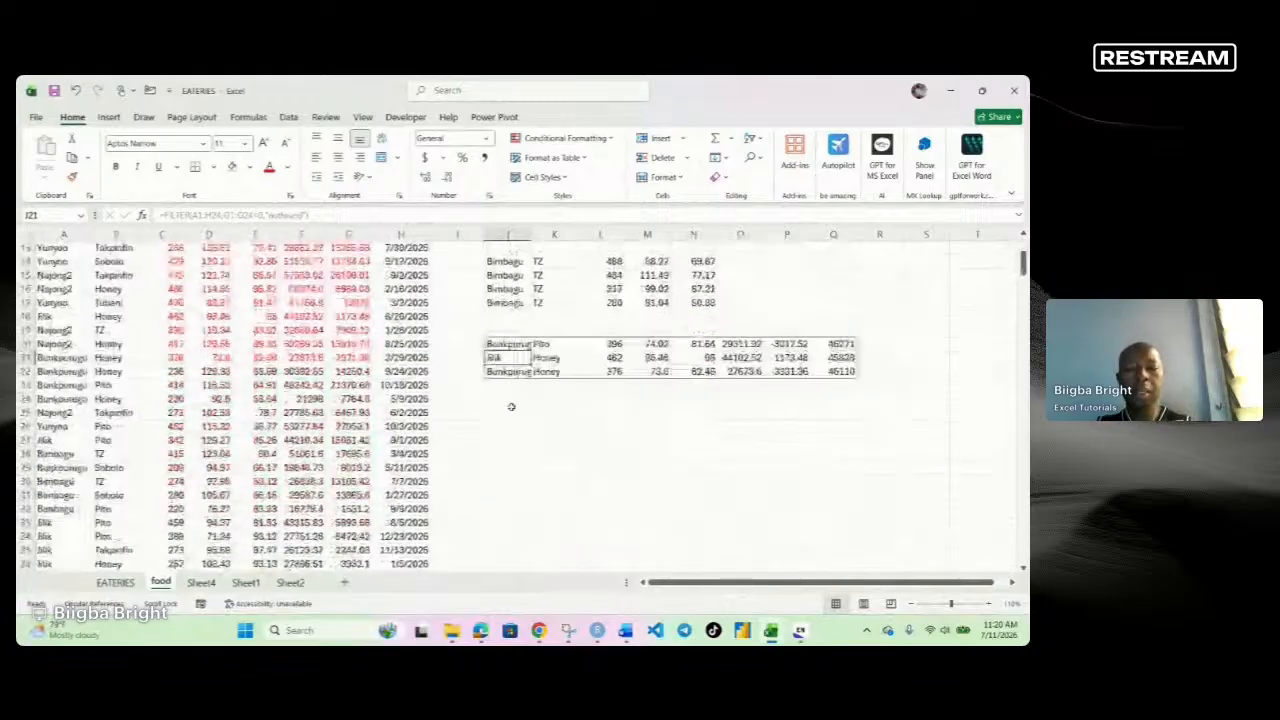
click(507, 412)
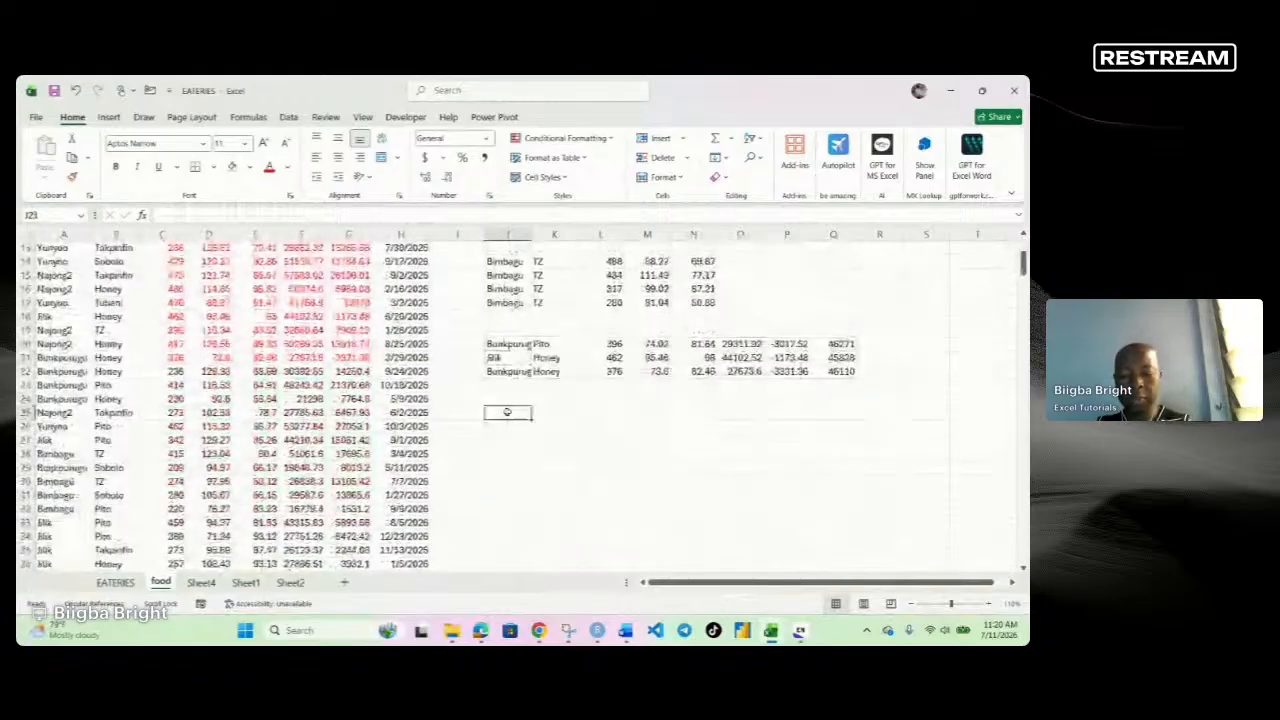
text(=)
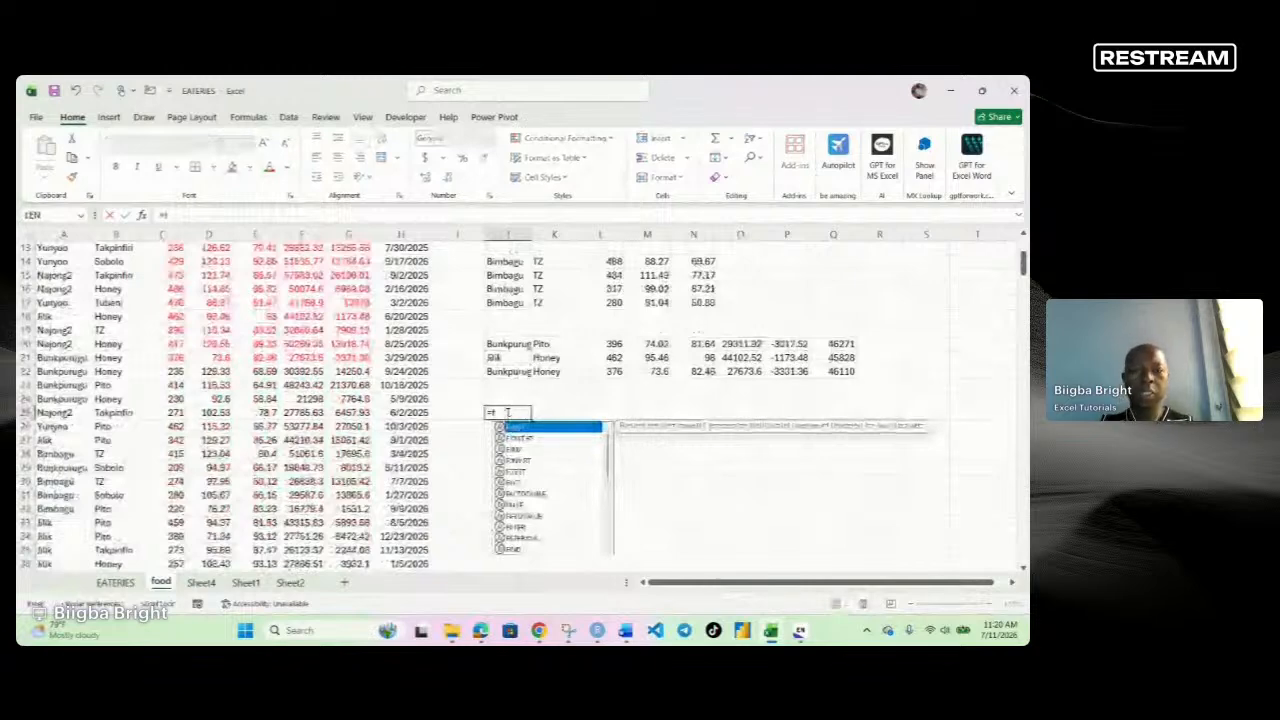
text(f)
key(Tab)
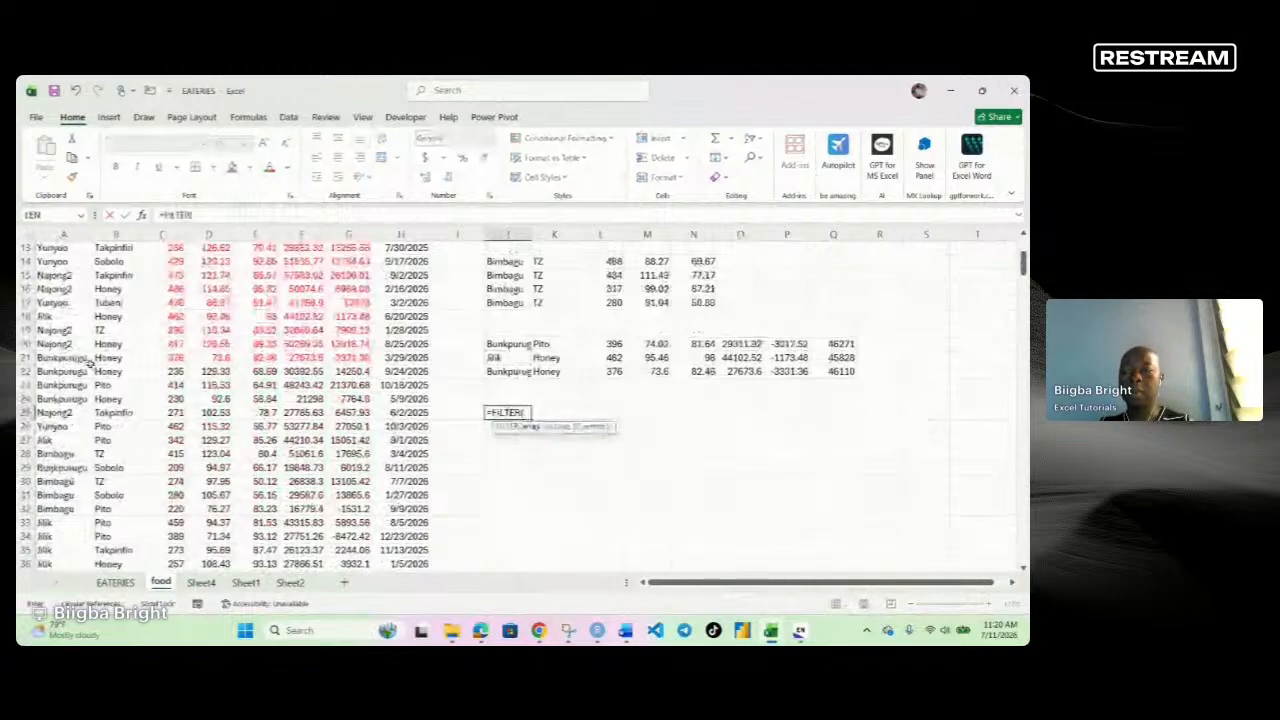
scroll(520, 400, up, 4)
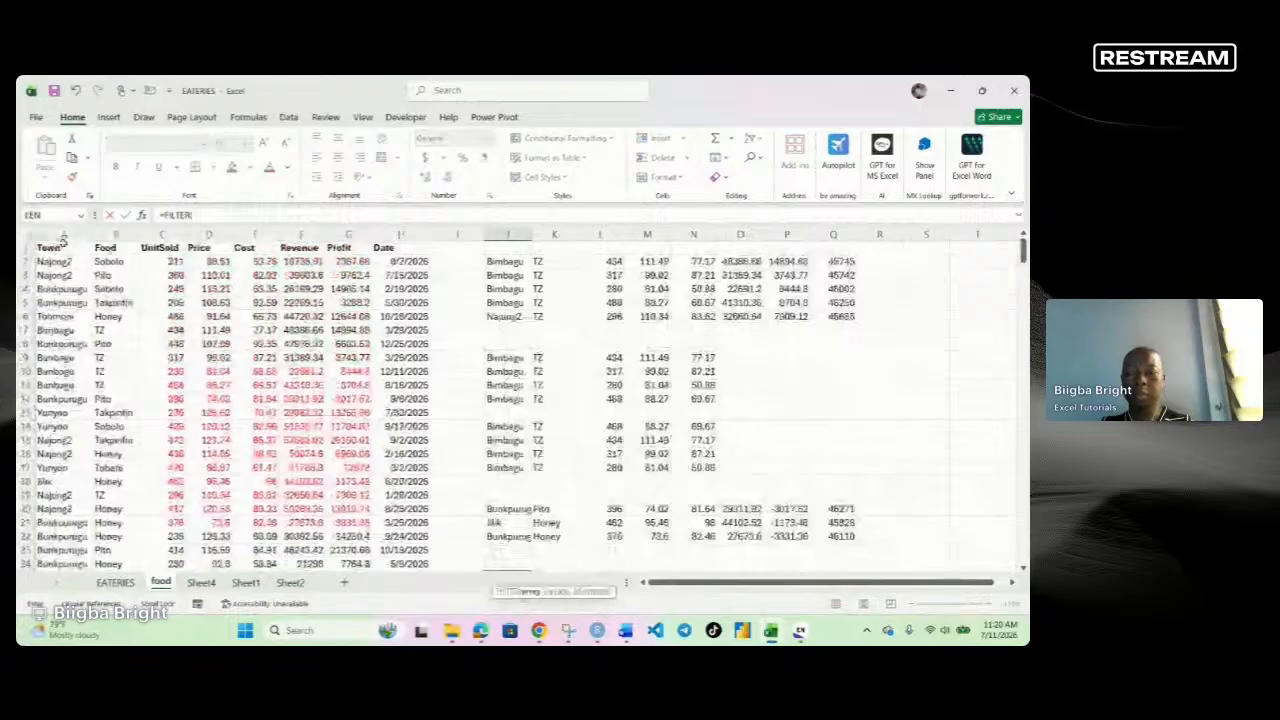
drag(62, 236, 400, 535)
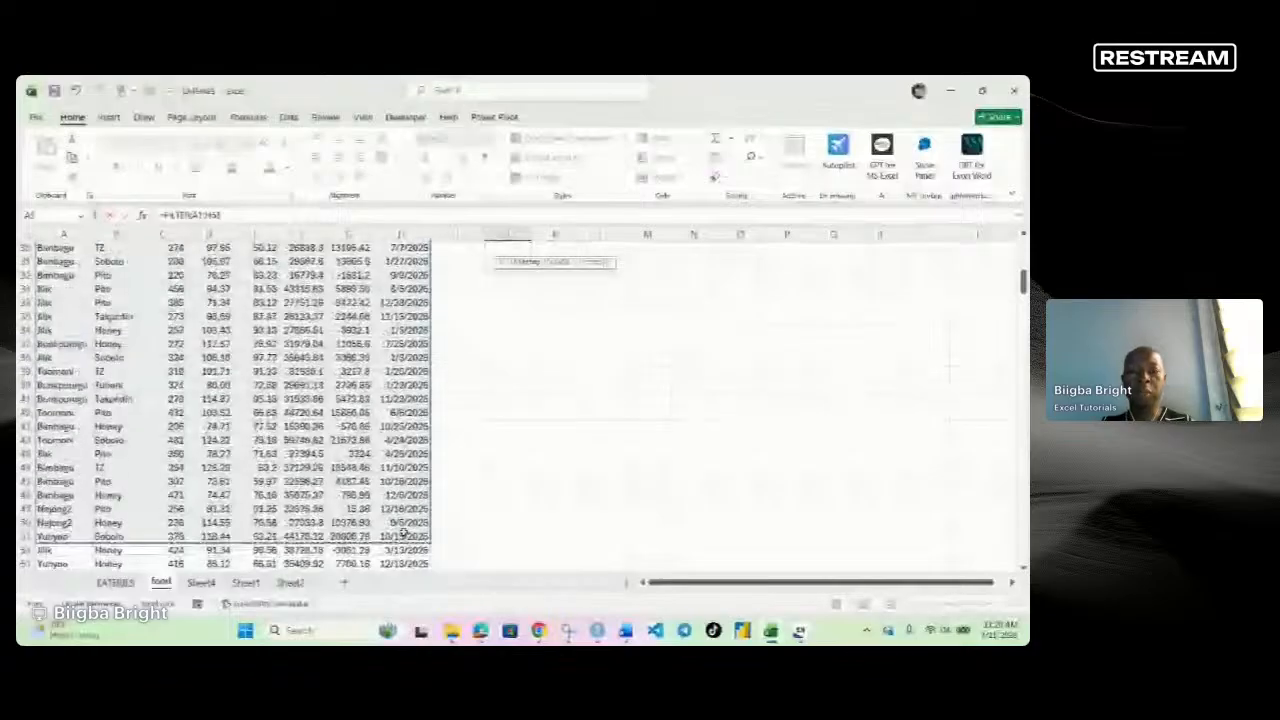
scroll(512, 469, up, 6)
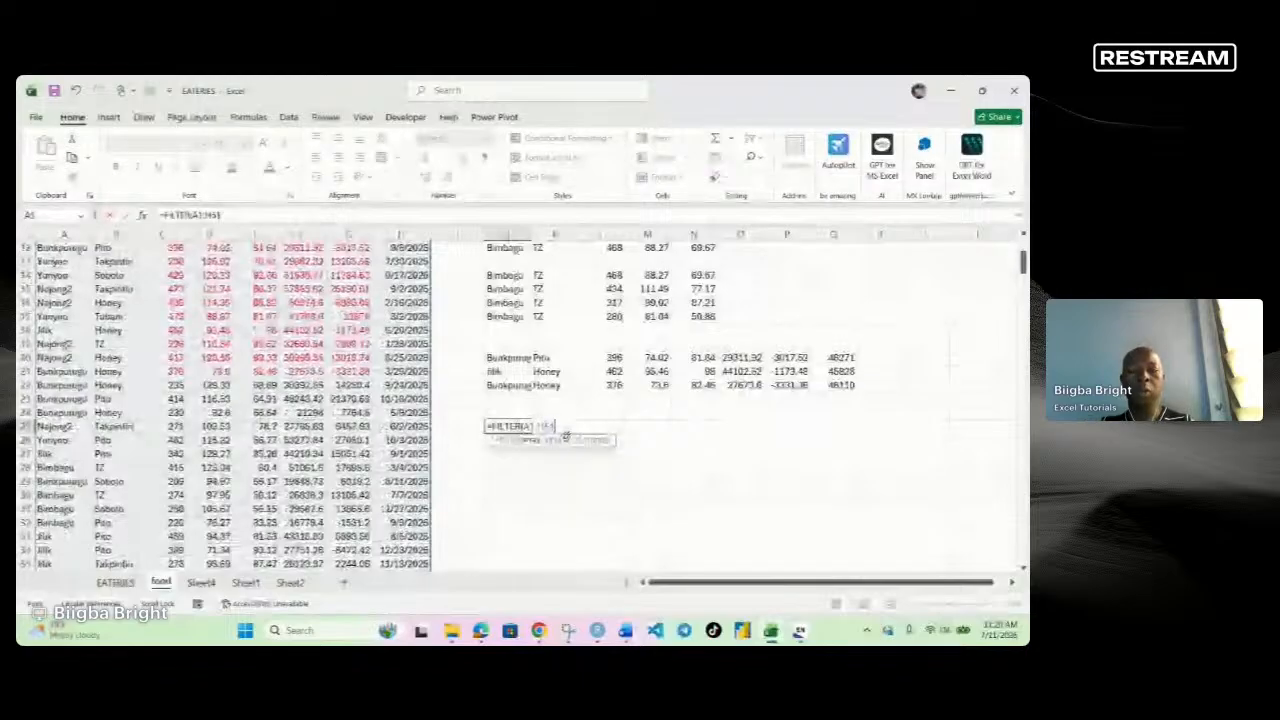
text(,)
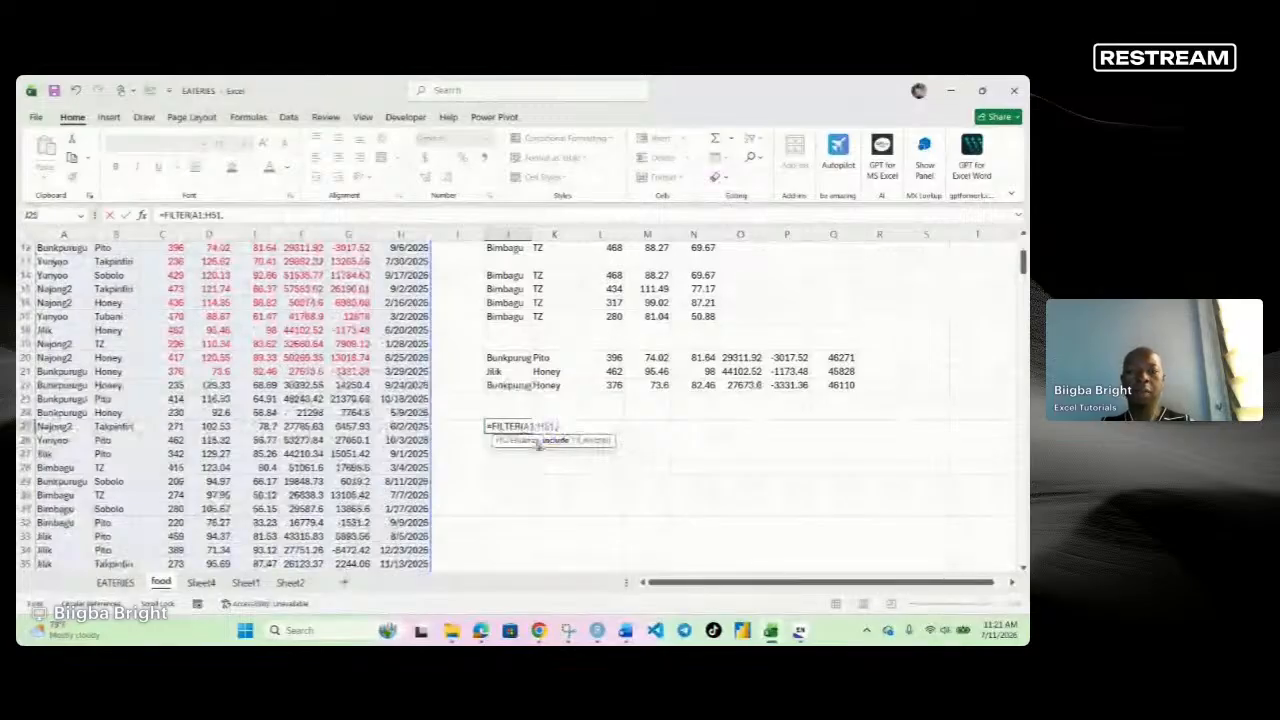
Add the Town condition (A1:A51="Bimbagu) to the J25 FILTER formula, followed by a multiplication sign for a second condition.
scroll(538, 446, up, 2)
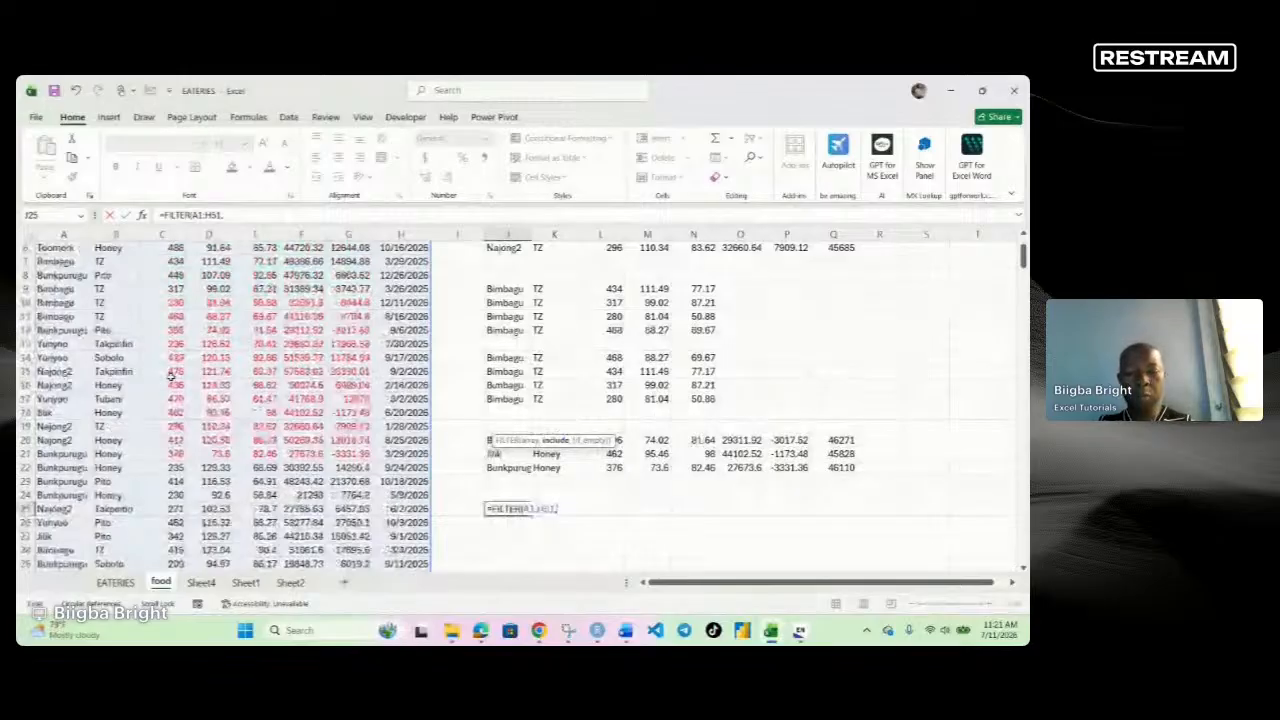
text(()
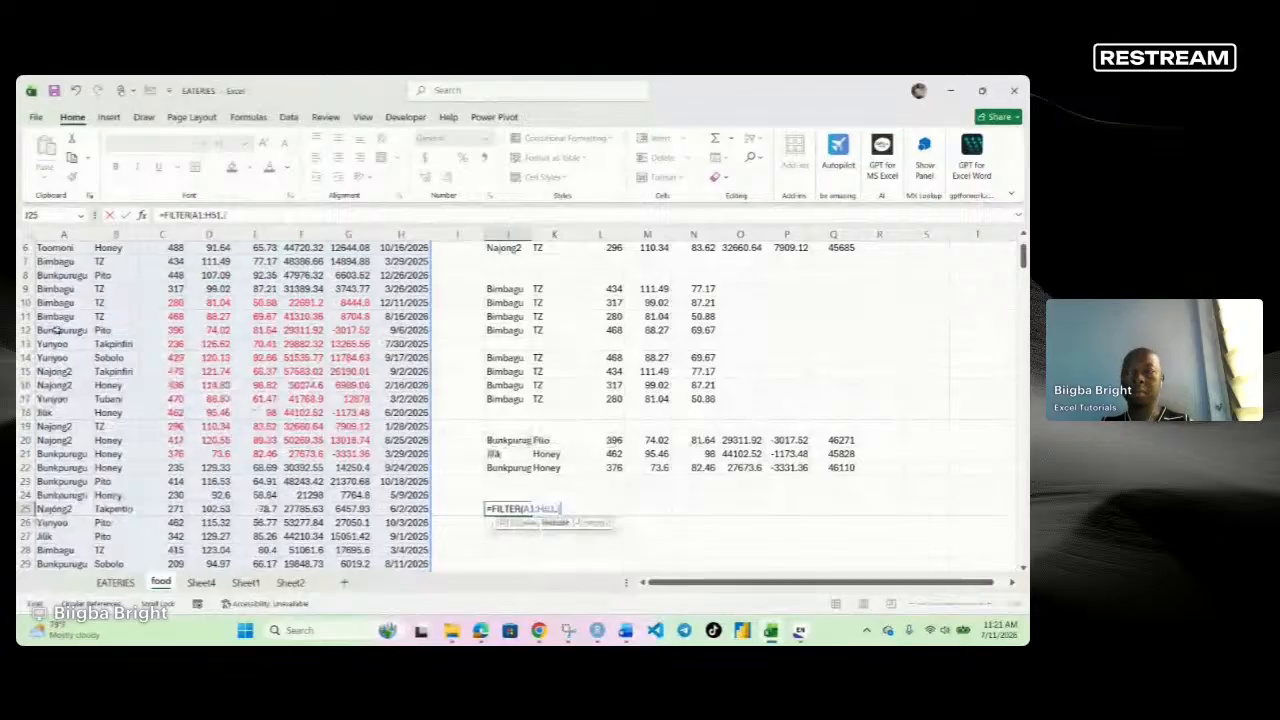
scroll(56, 330, up, 2)
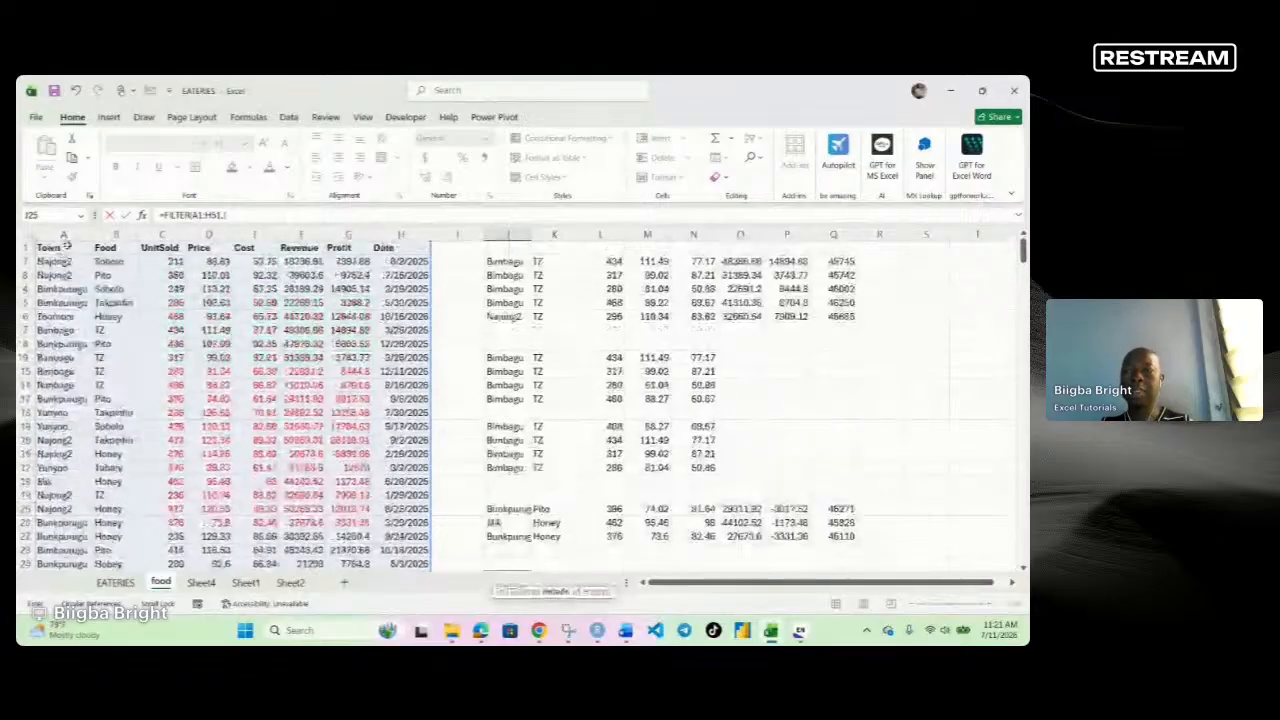
drag(66, 247, 70, 404)
scroll(327, 457, up, 4)
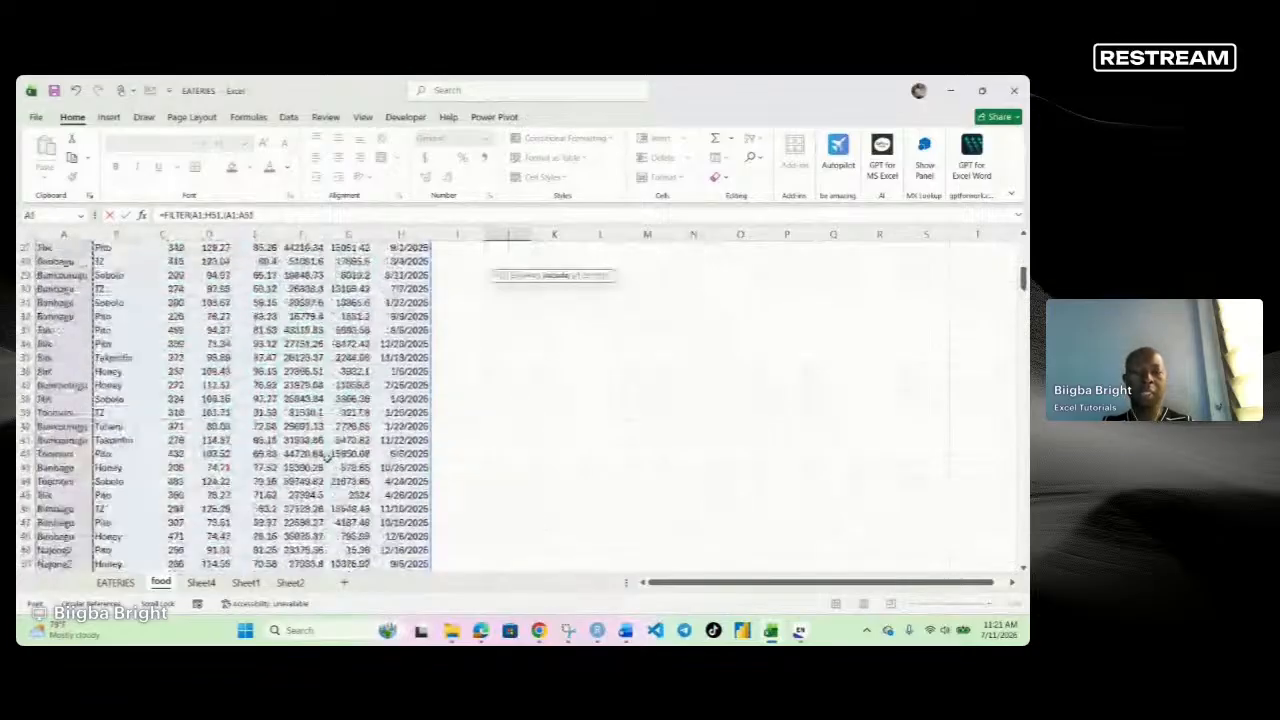
scroll(327, 456, up, 6)
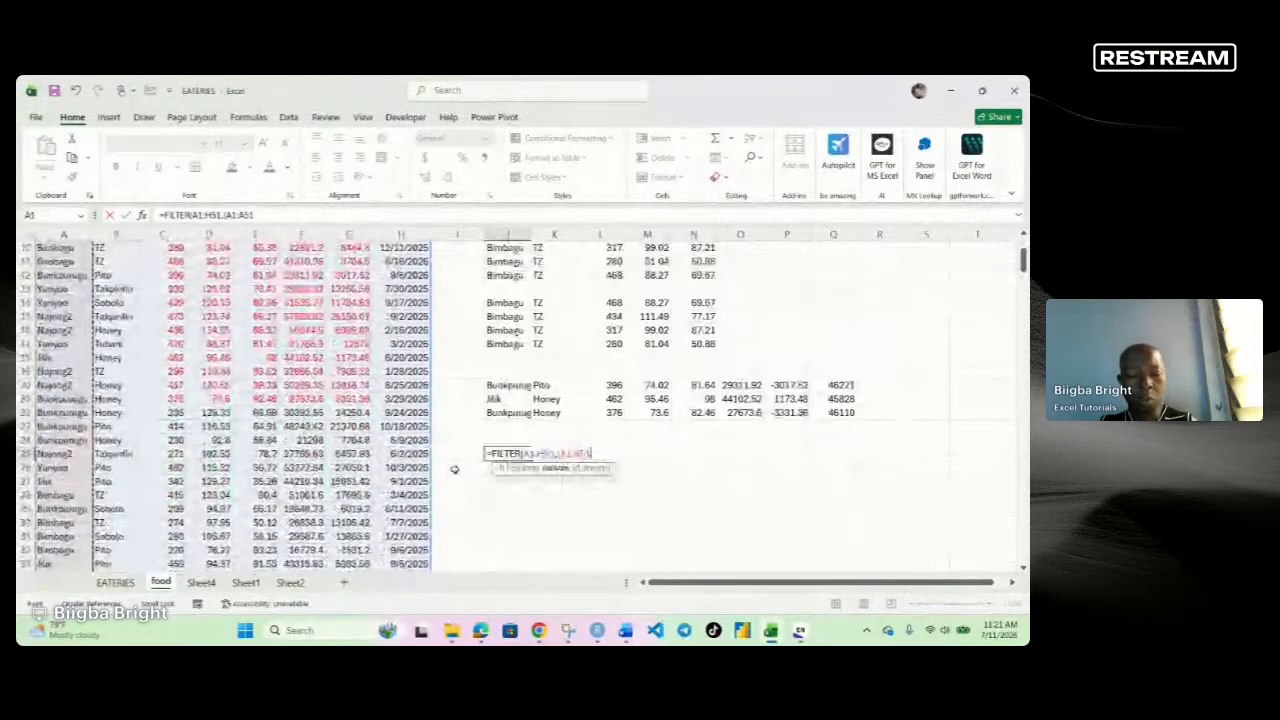
text(=")
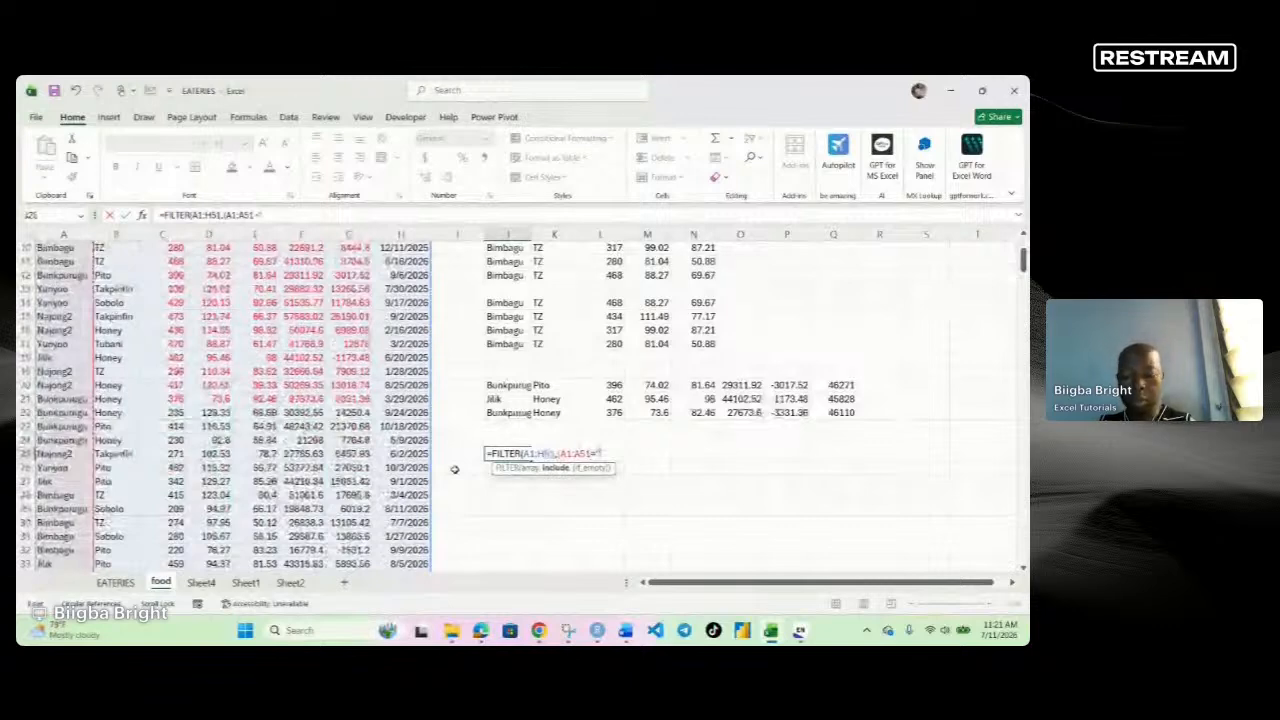
text(Bimba)
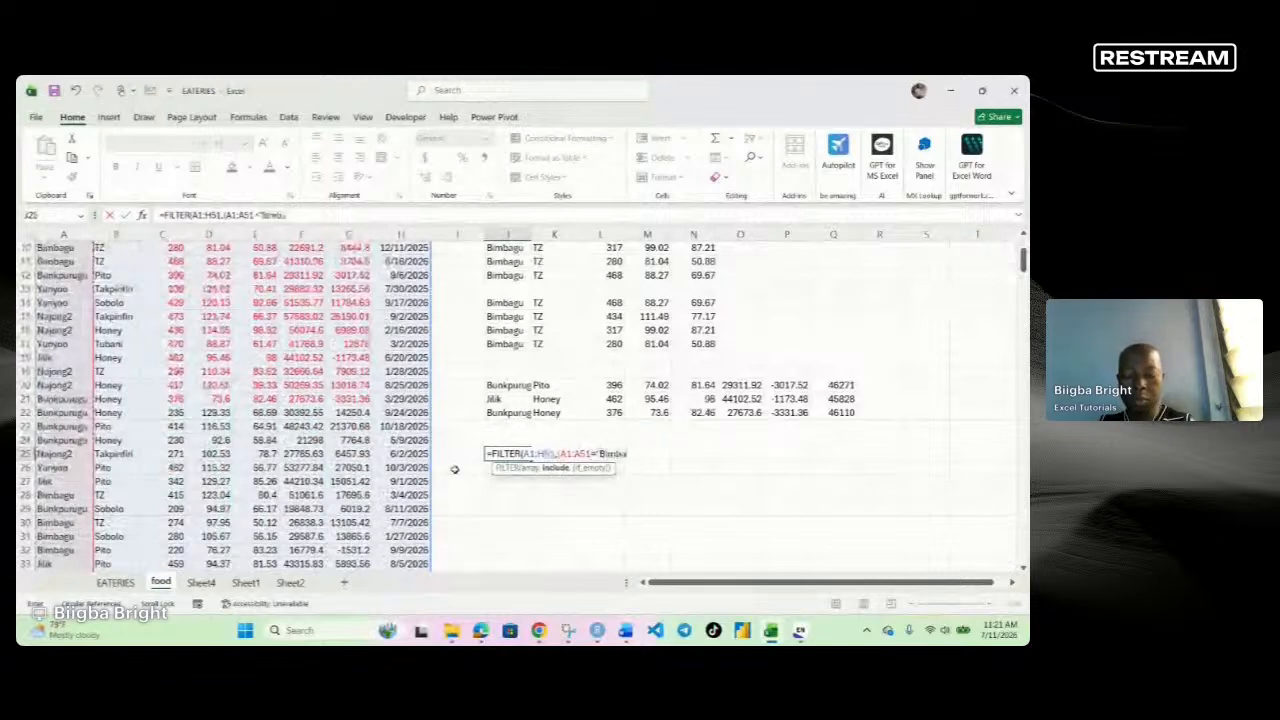
text(gu)
text(")*()
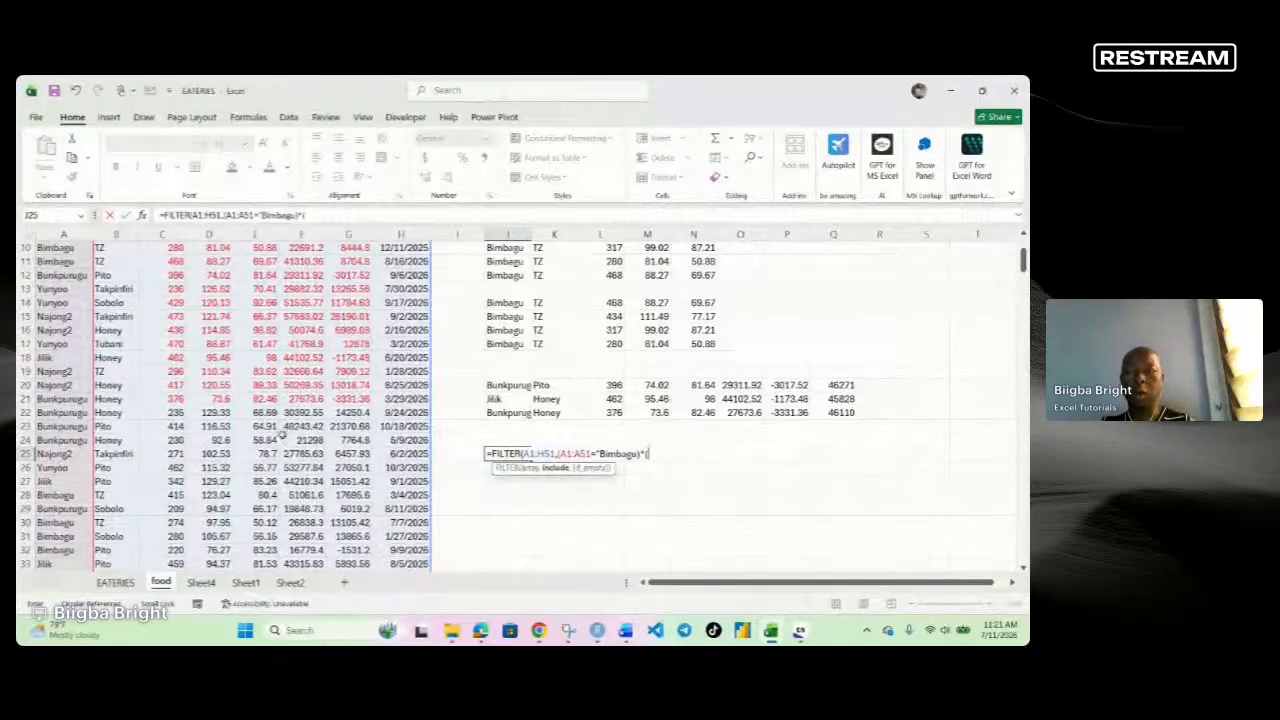
Add the second condition G1:G51>10000 on the Profit column to the J25 FILTER formula.
scroll(283, 433, up, 3)
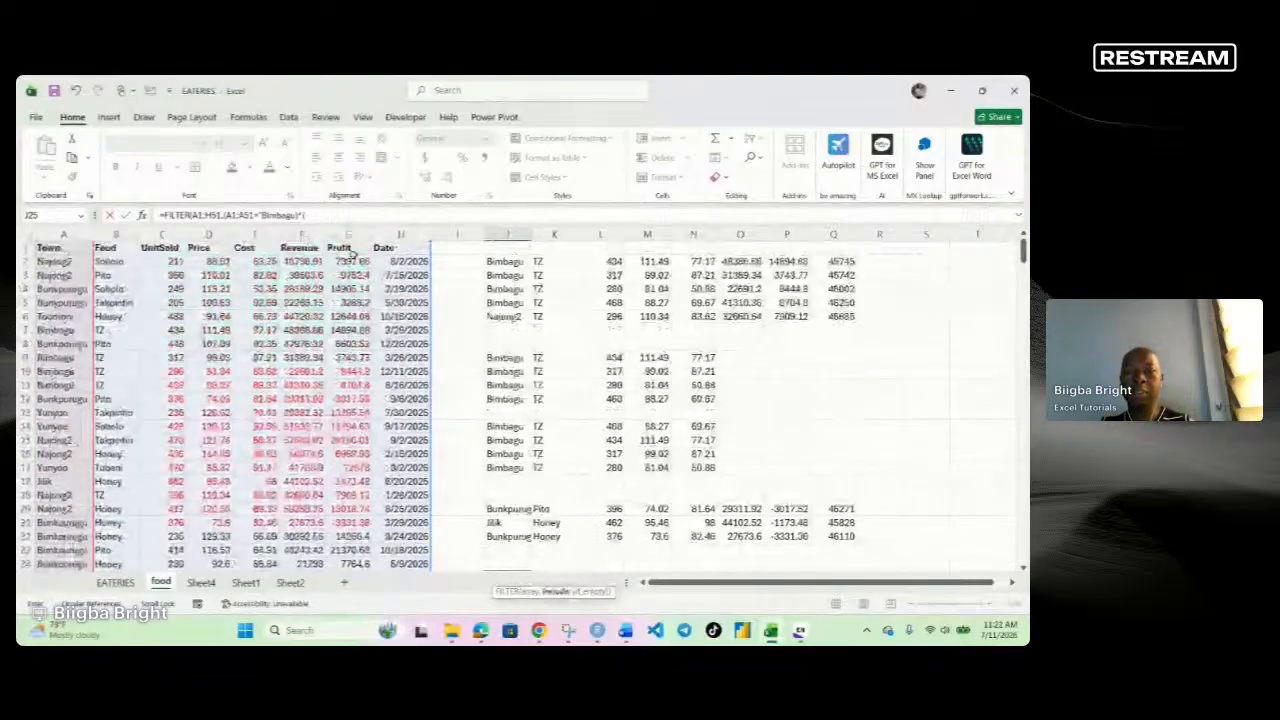
click(350, 248)
drag(352, 262, 349, 497)
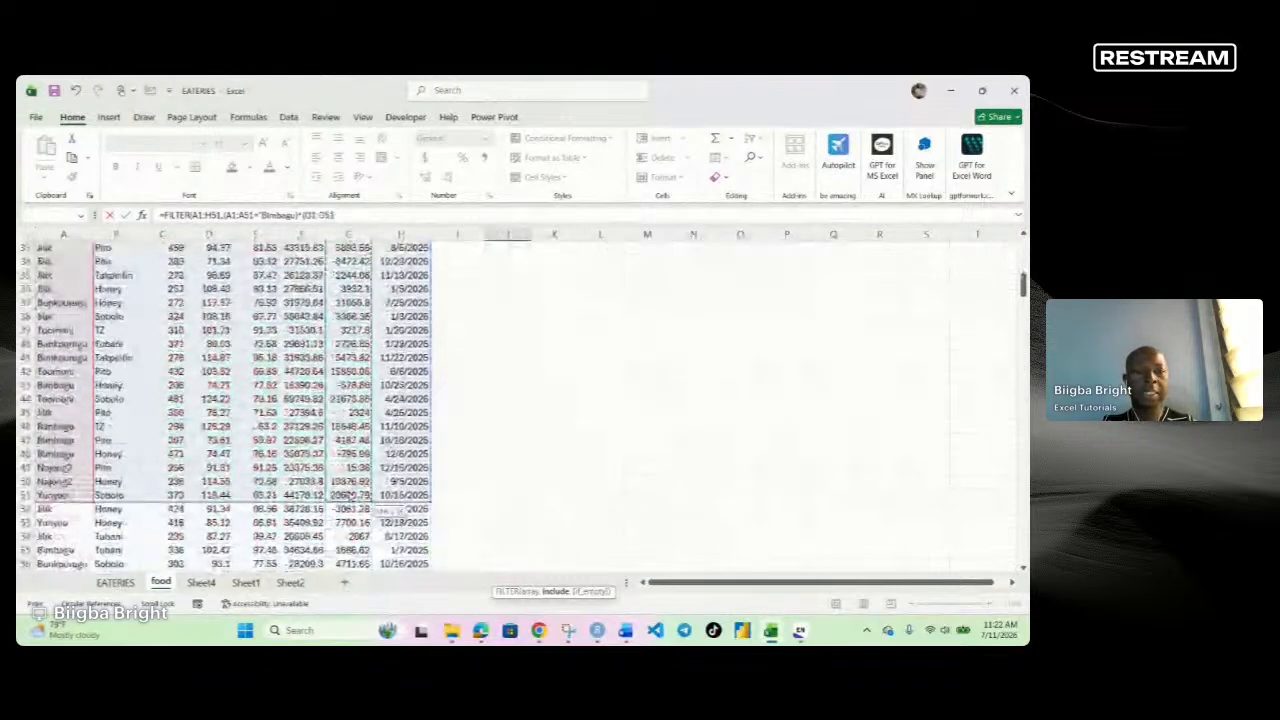
scroll(557, 423, up, 8)
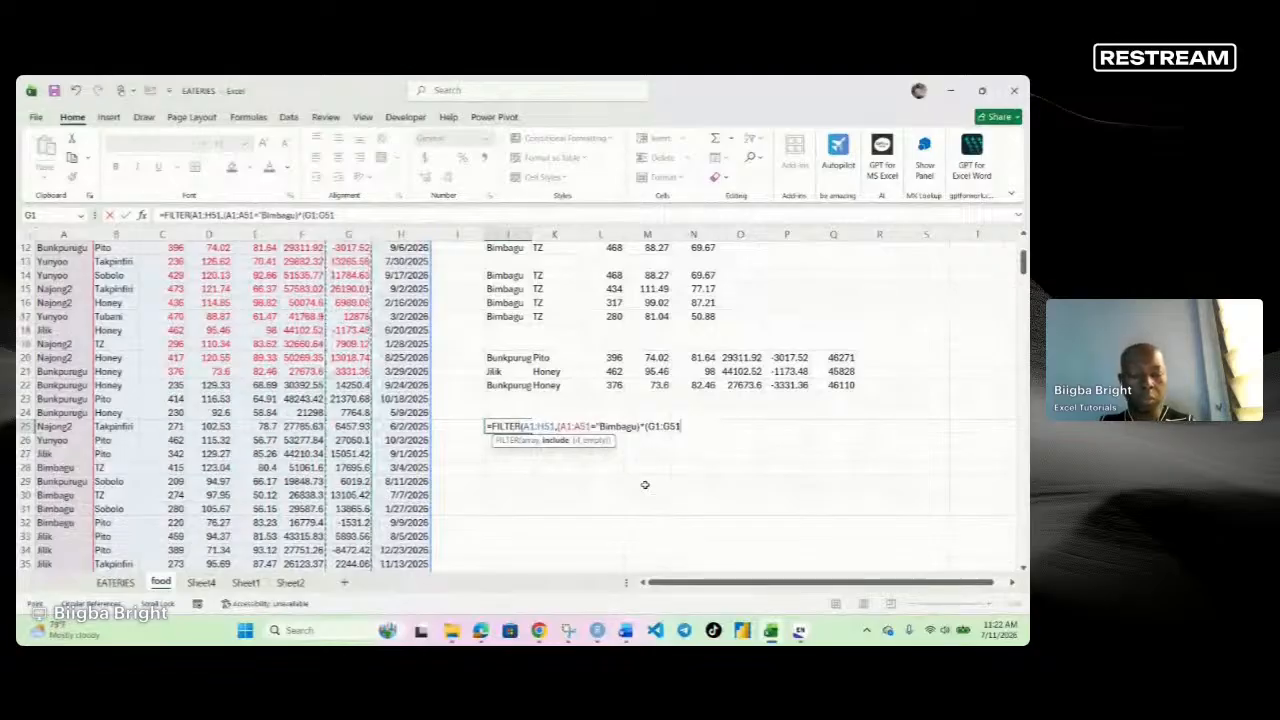
text(>)
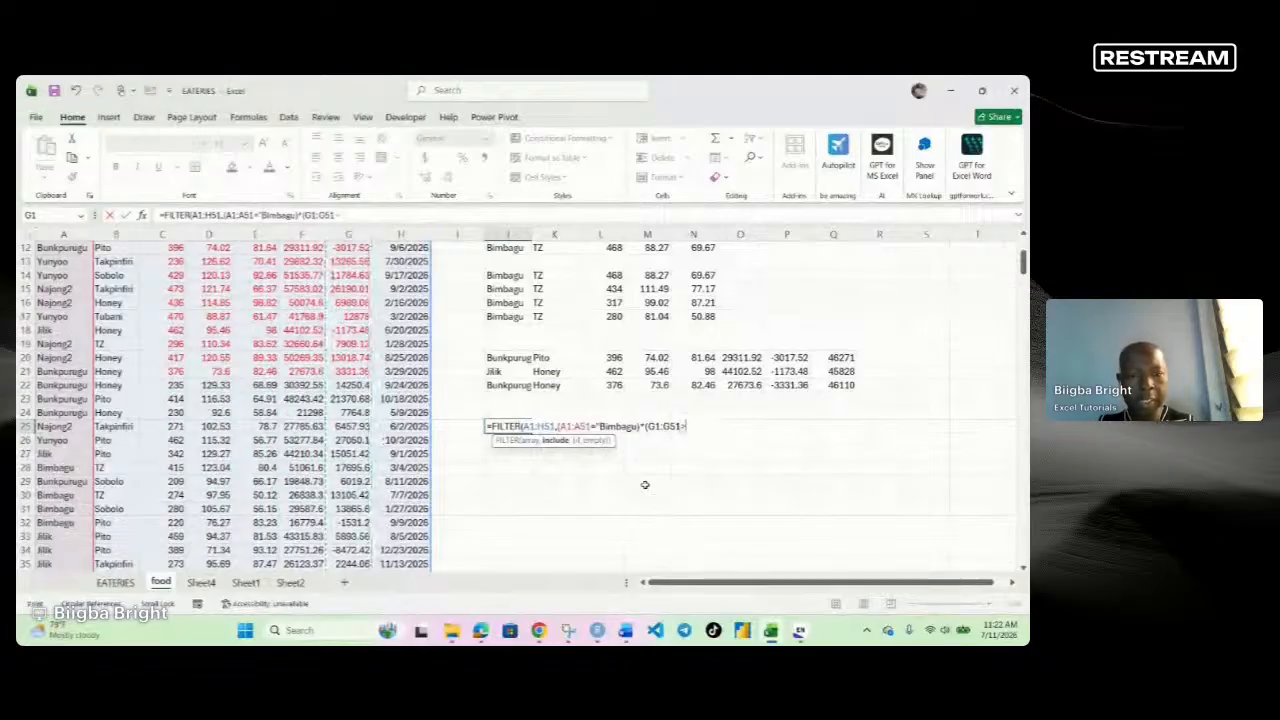
text(100)
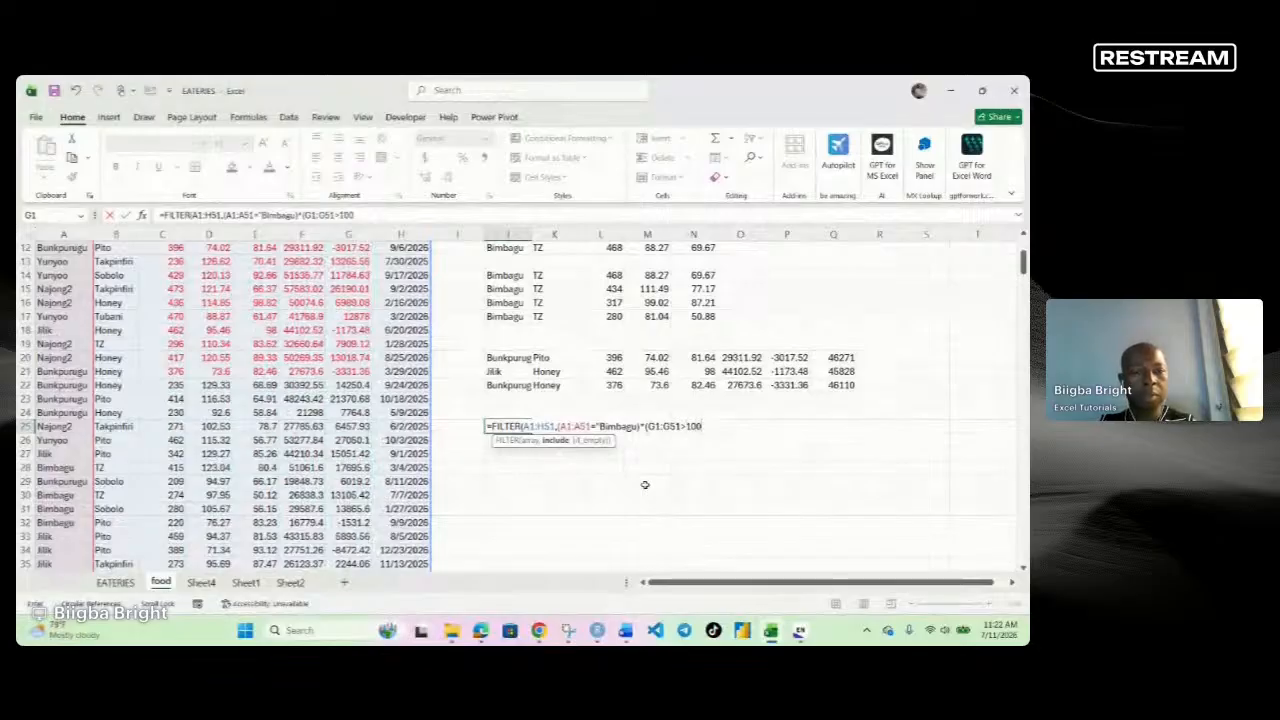
text(0)
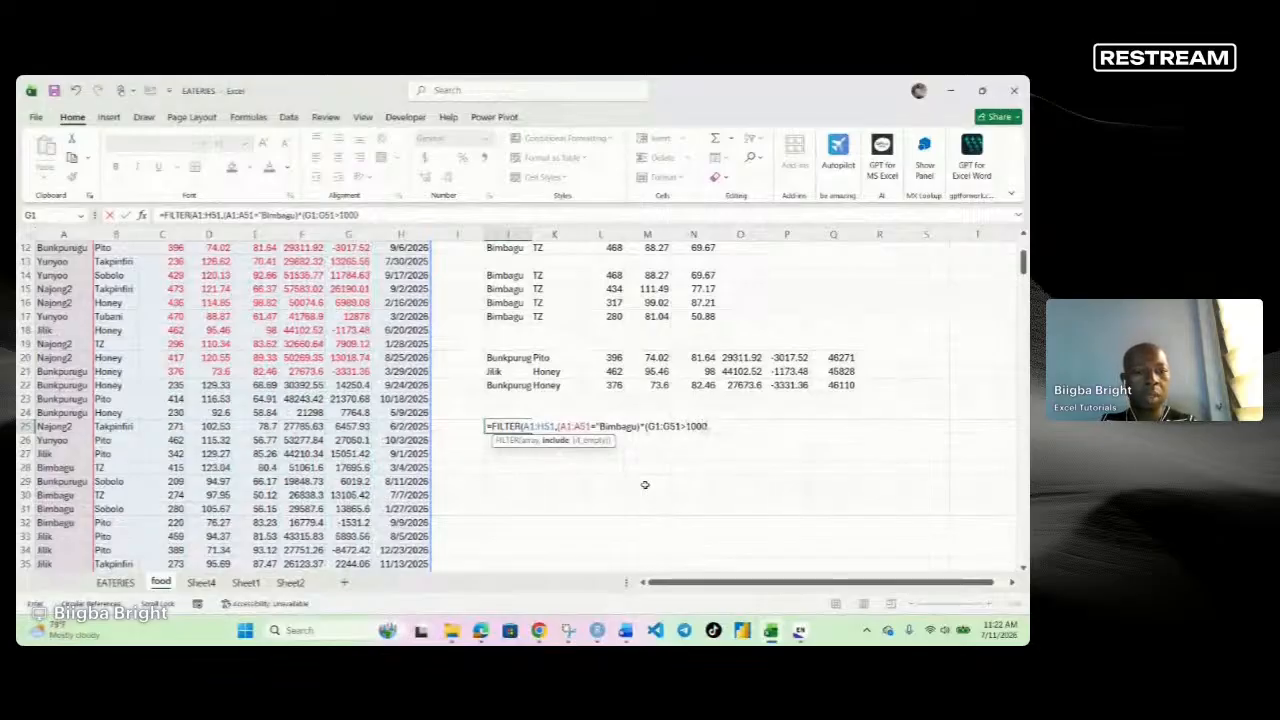
text(0)
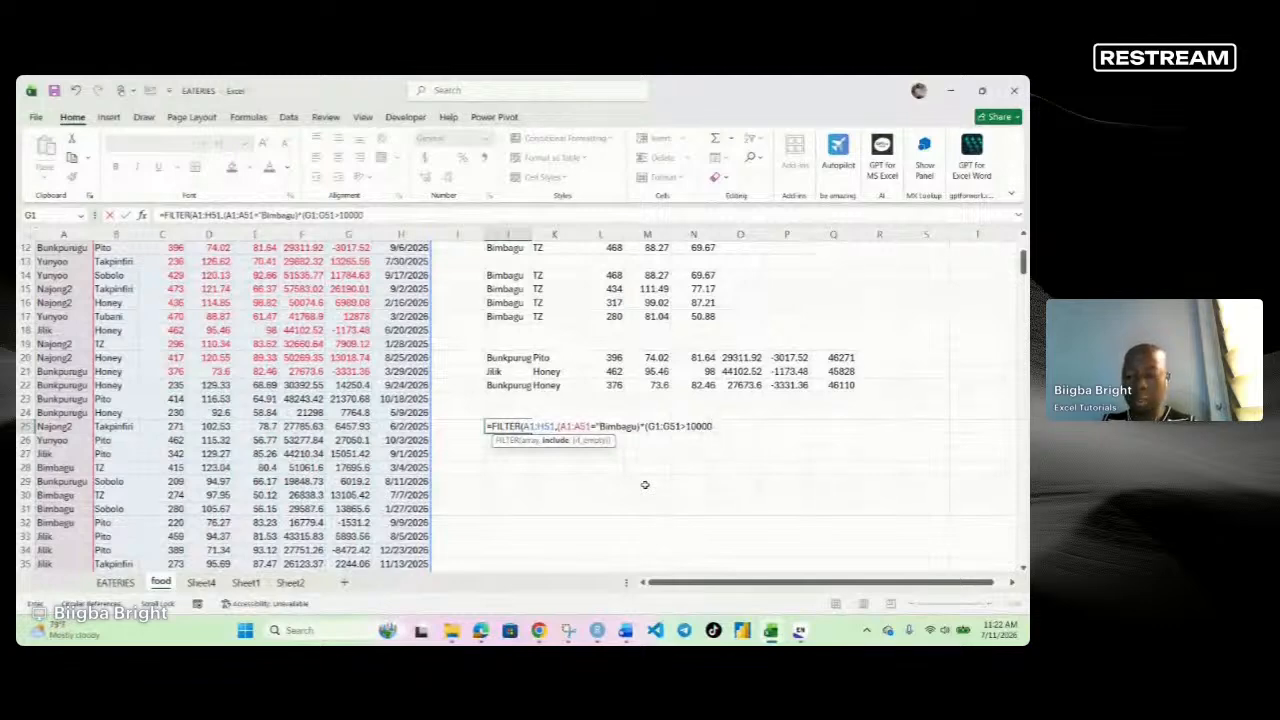
text(),)
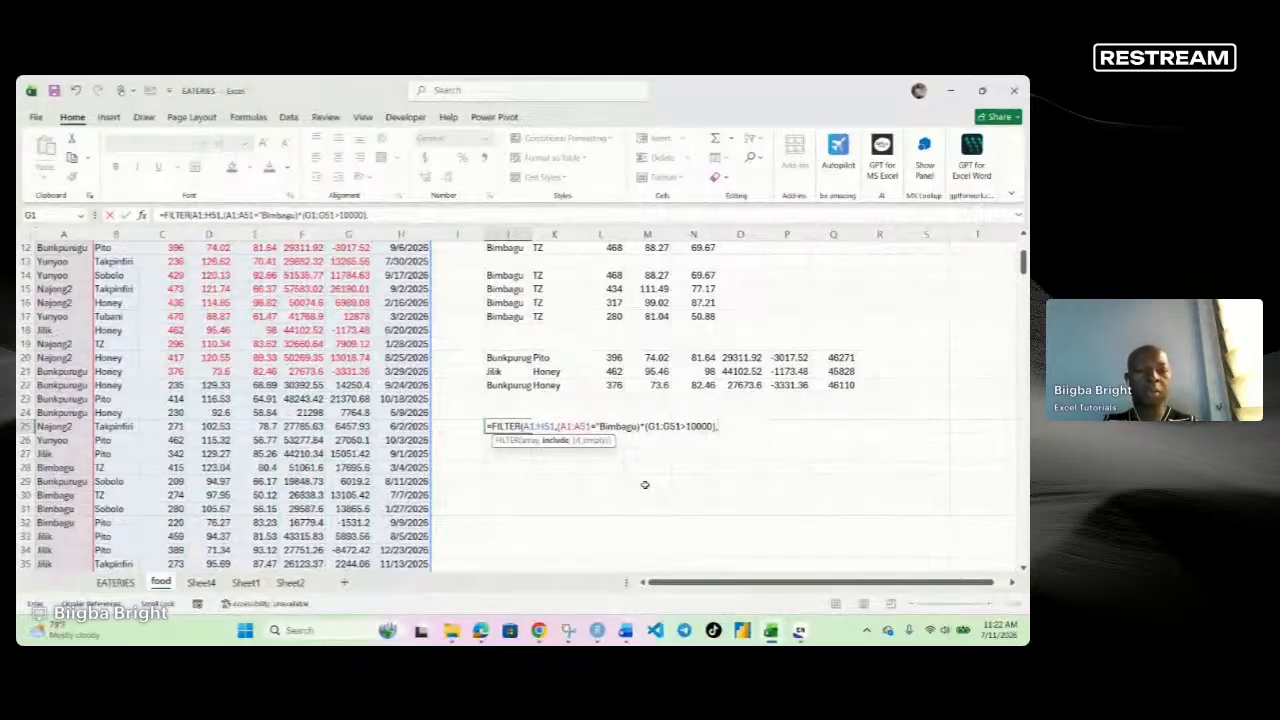
Complete the J25 FILTER formula with "notfound" as its if_empty value, commit it and accept the proposed correction.
text("not)
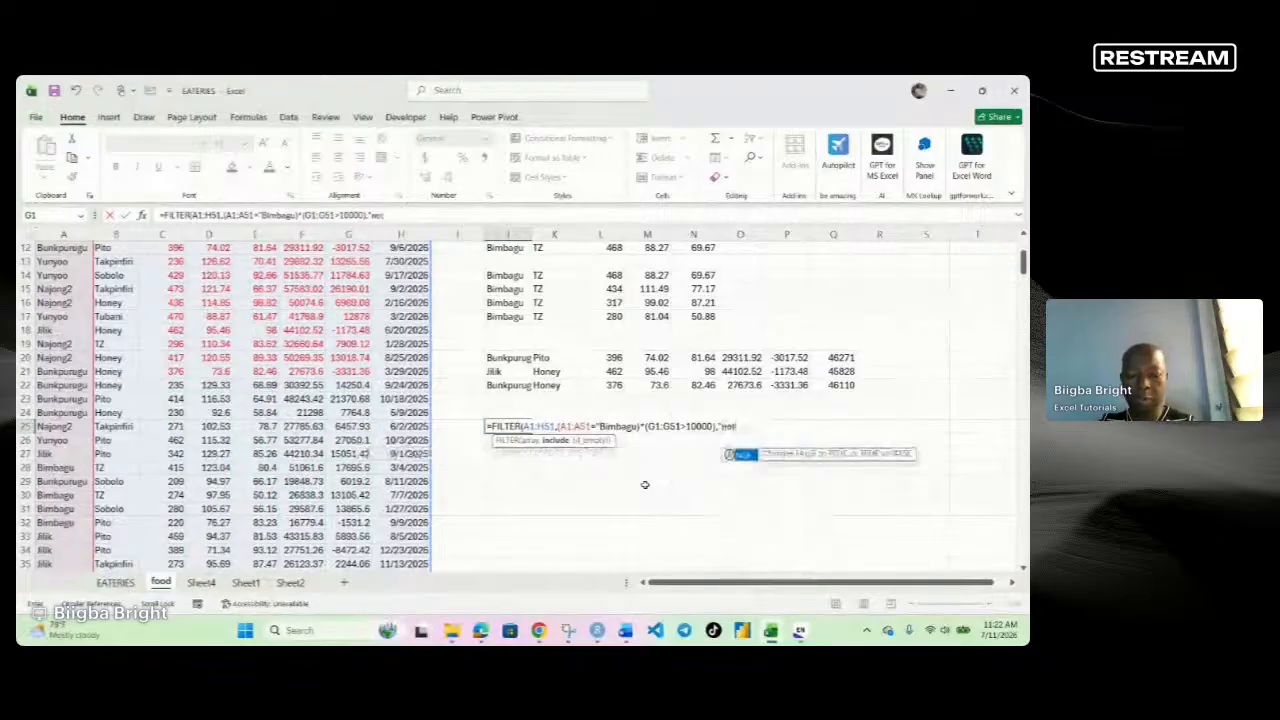
text(found)
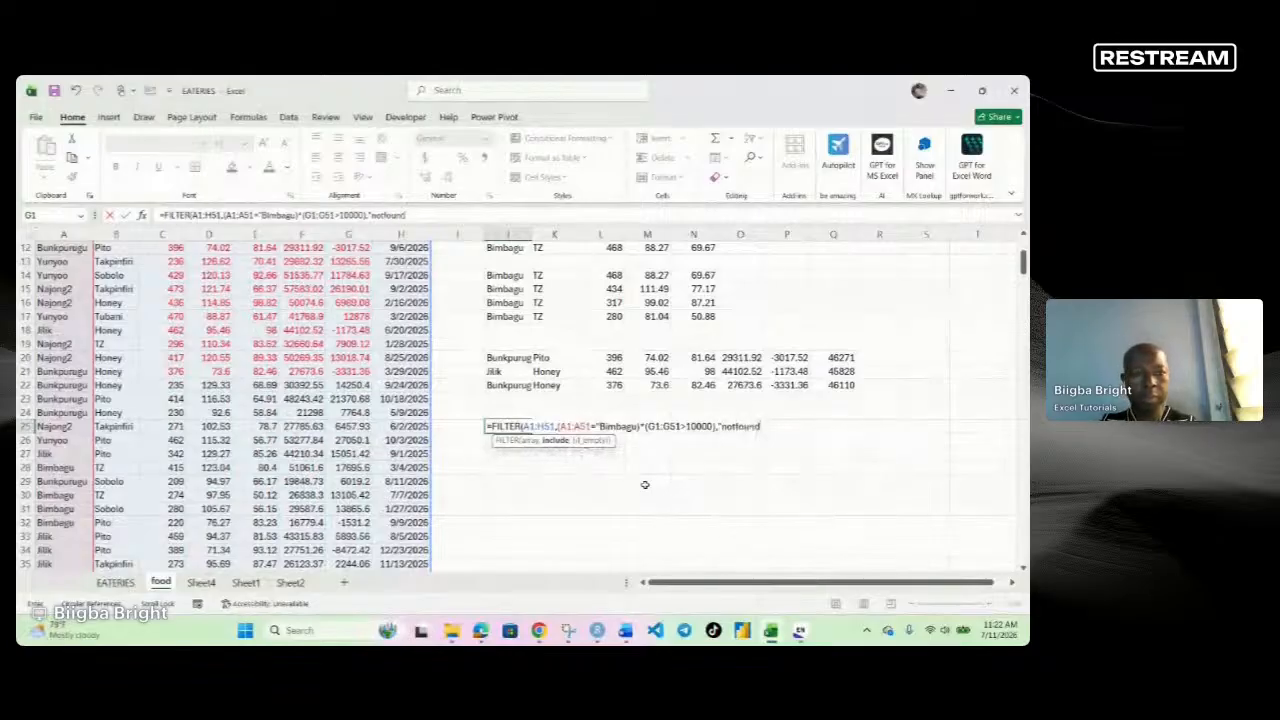
text("))
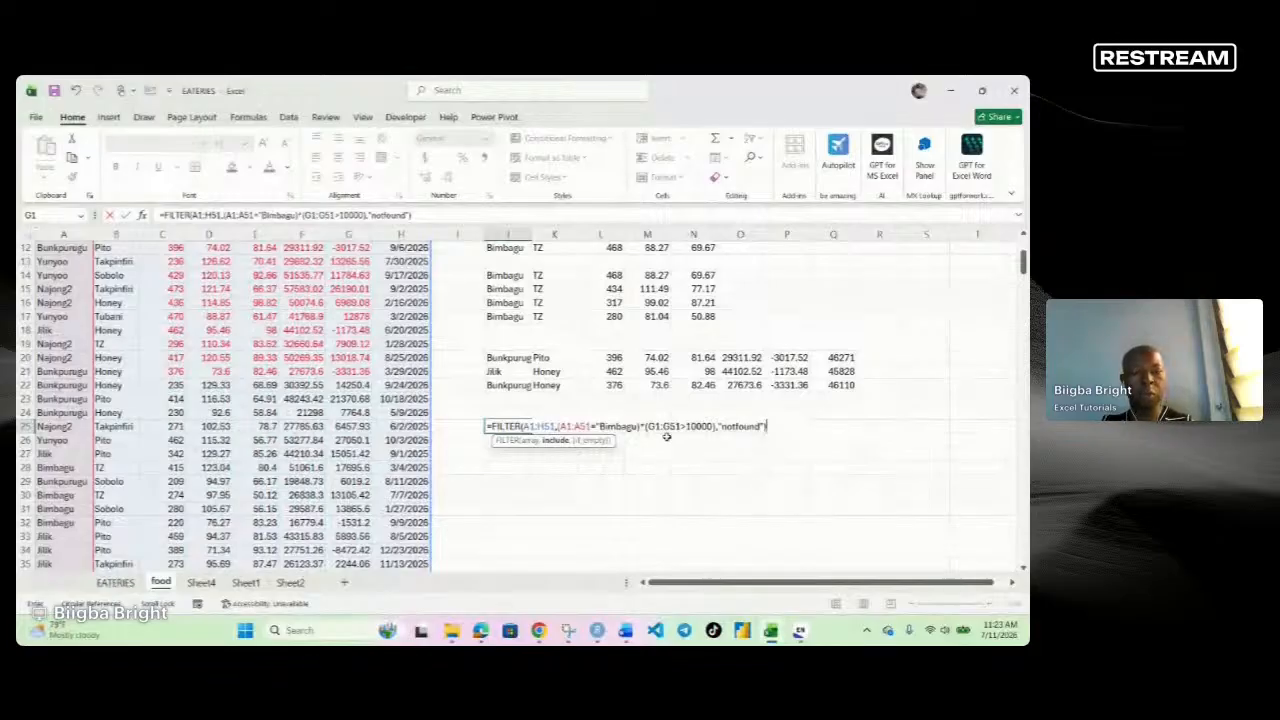
key(Return)
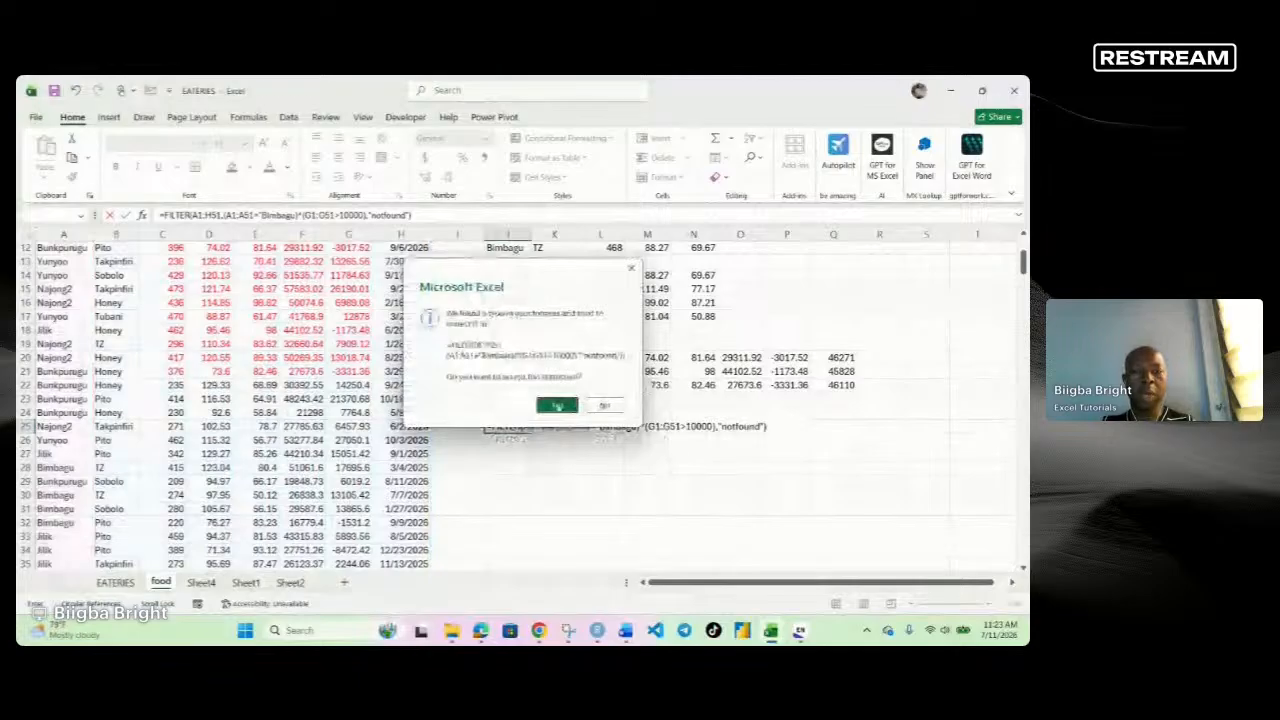
click(557, 405)
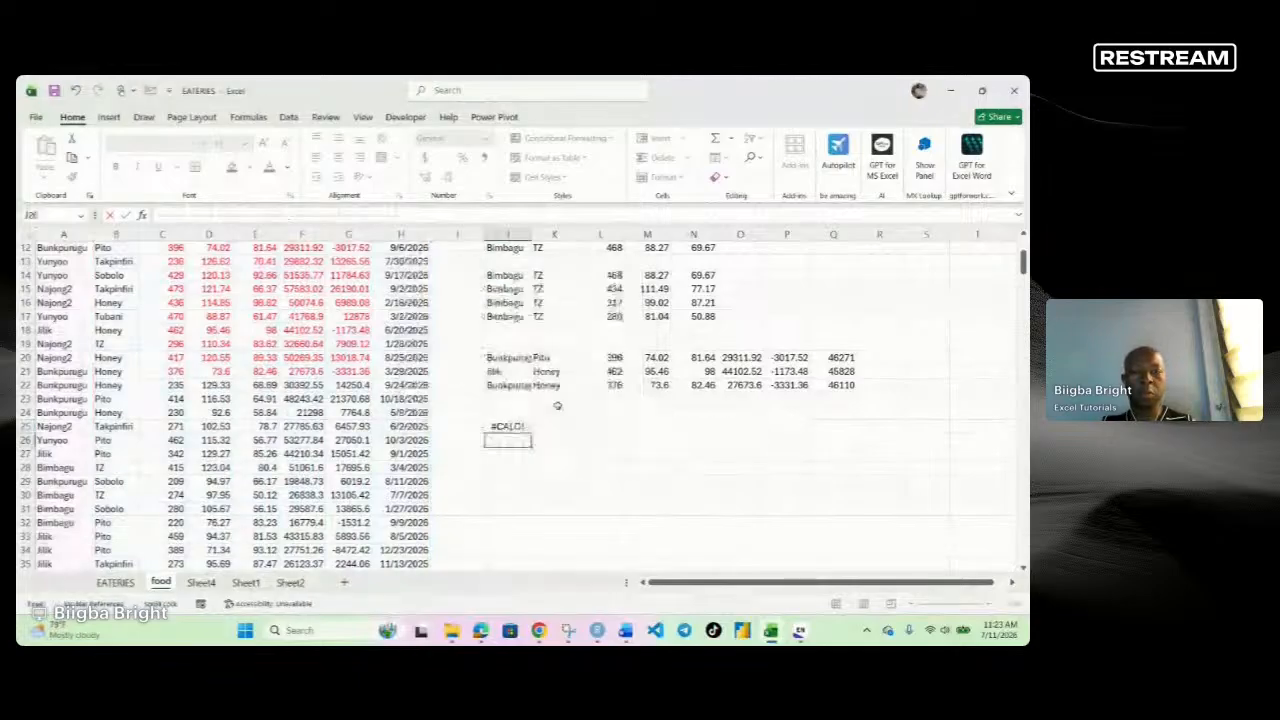
Try to remove the extra quotation mark before notfound in the J25 FILTER formula, commit it and accept the proposed correction.
double_click(507, 426)
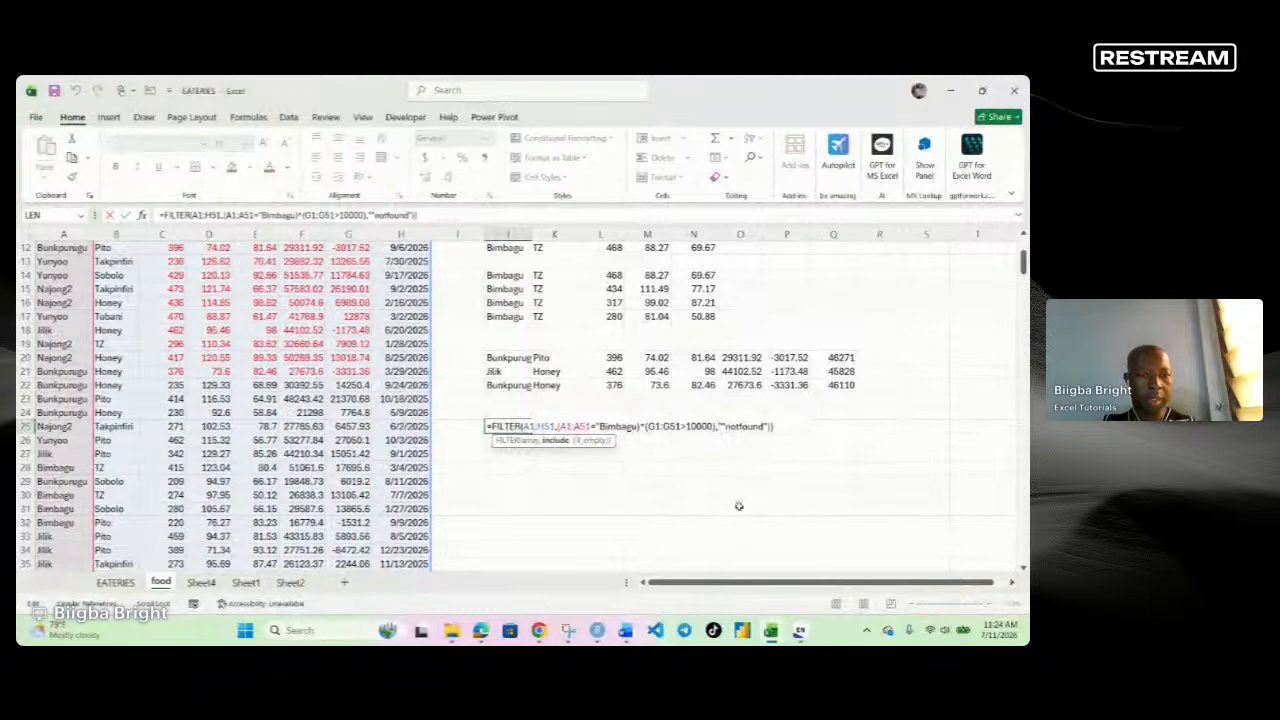
key(BackSpace)
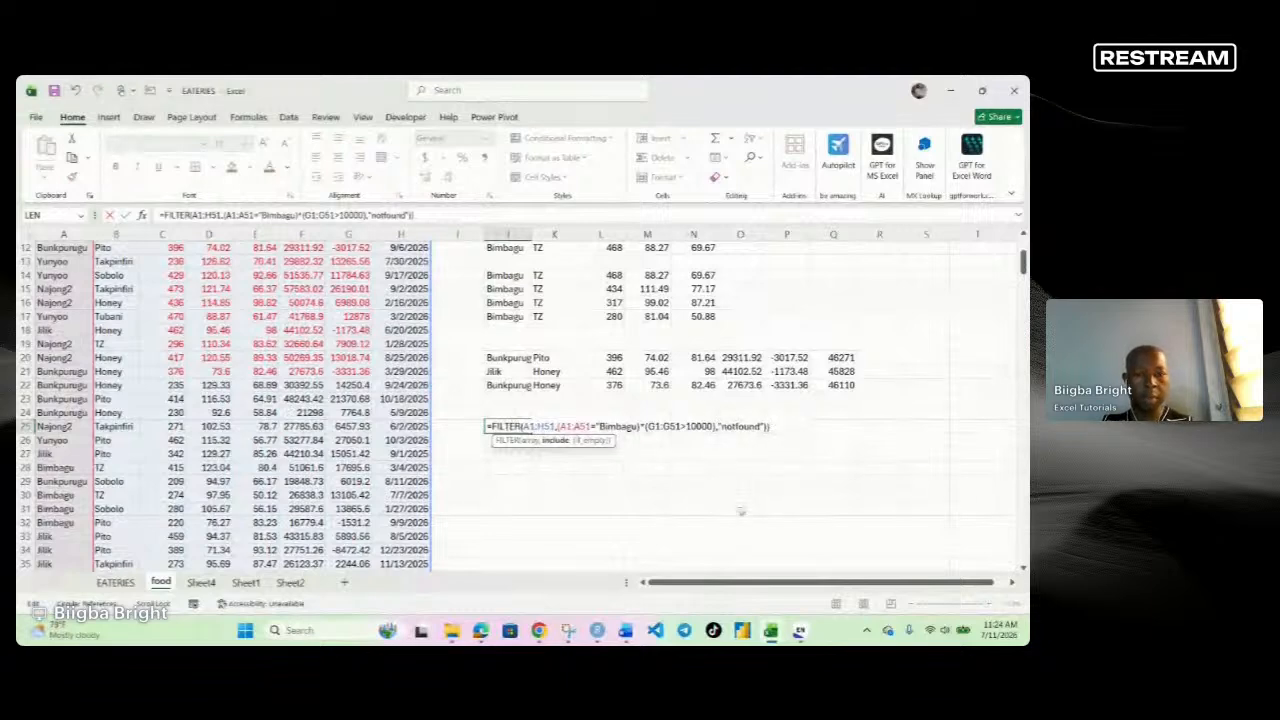
key(Return)
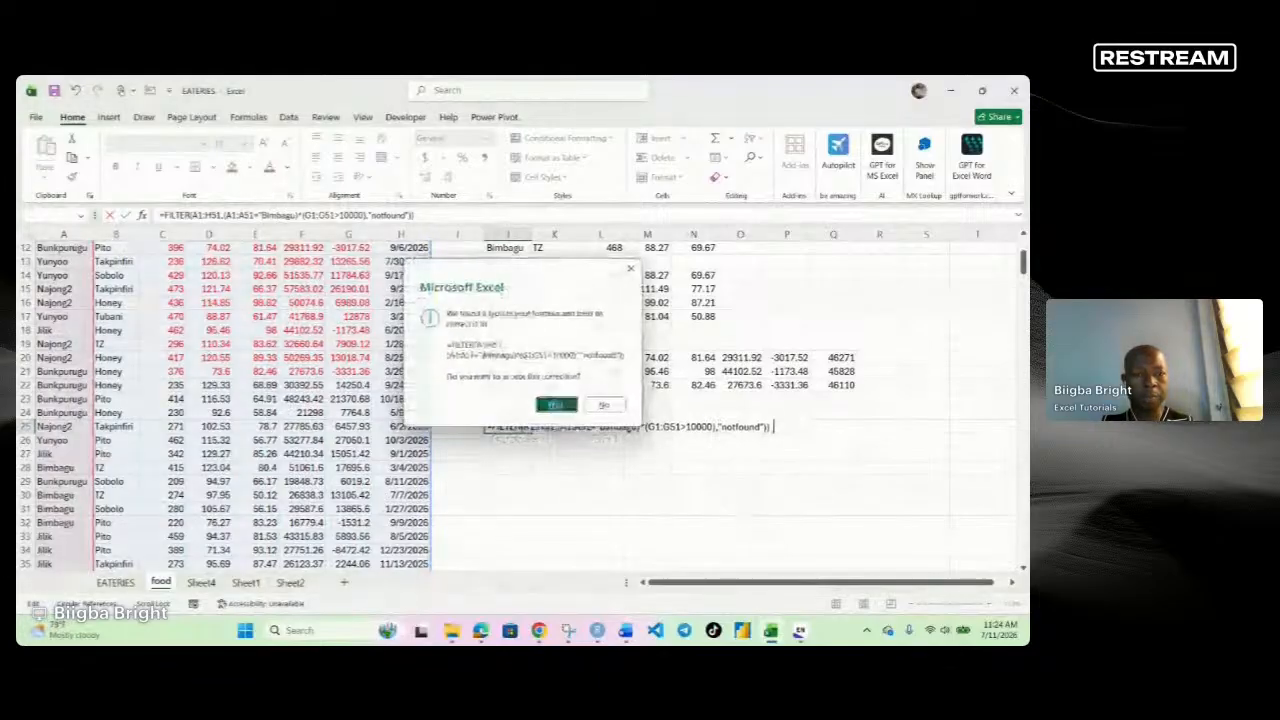
click(556, 404)
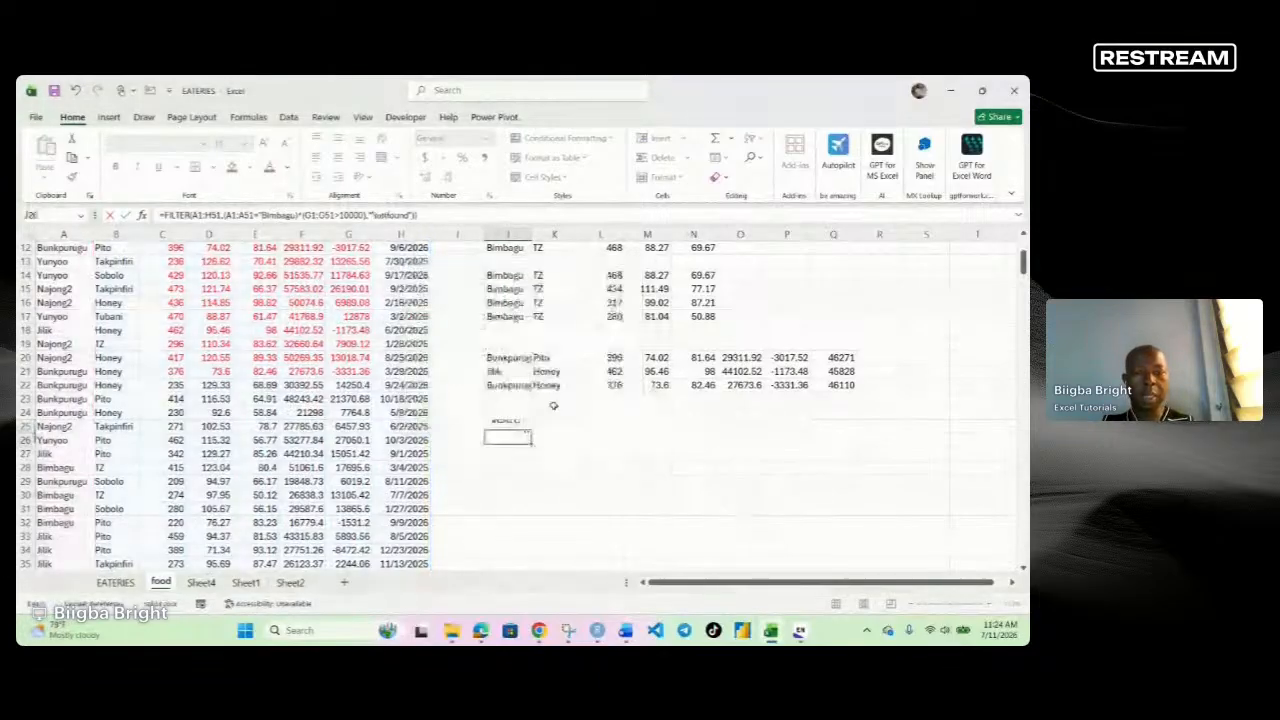
Remove the "notfound" argument so J25 contains =FILTER(A1:H51,(A1:A51="Bimbagu")*(G1:G51>10000)), and commit the formula.
double_click(510, 426)
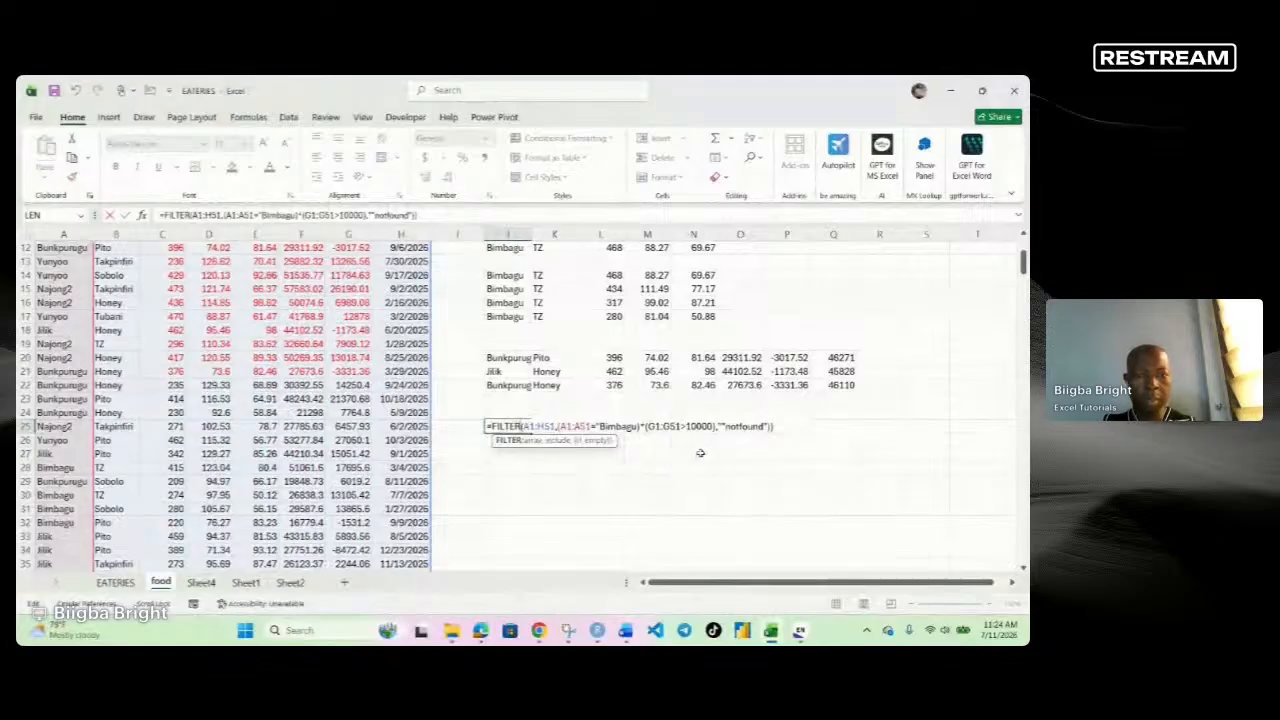
click(771, 427)
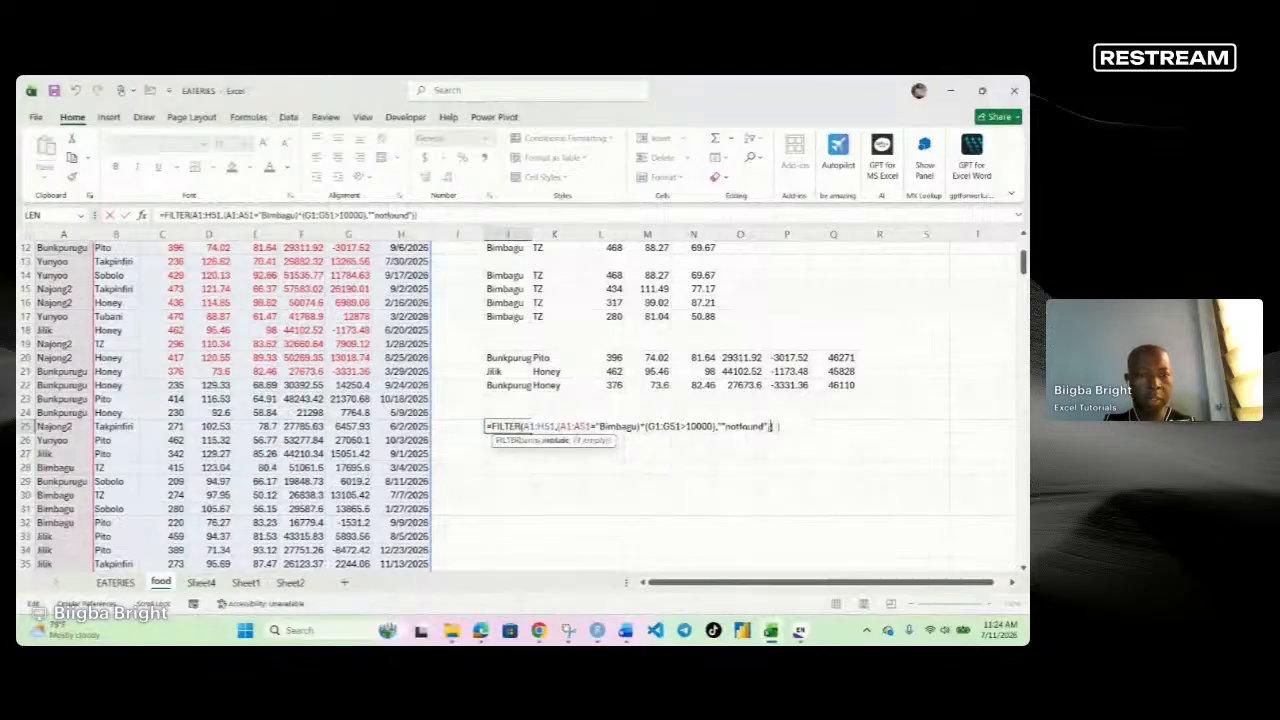
key(BackSpace)
key(BackSpace)
key(BackSpace)
key(BackSpace)
key(BackSpace)
key(BackSpace)
key(BackSpace)
key(BackSpace)
key(BackSpace)
key(BackSpace)
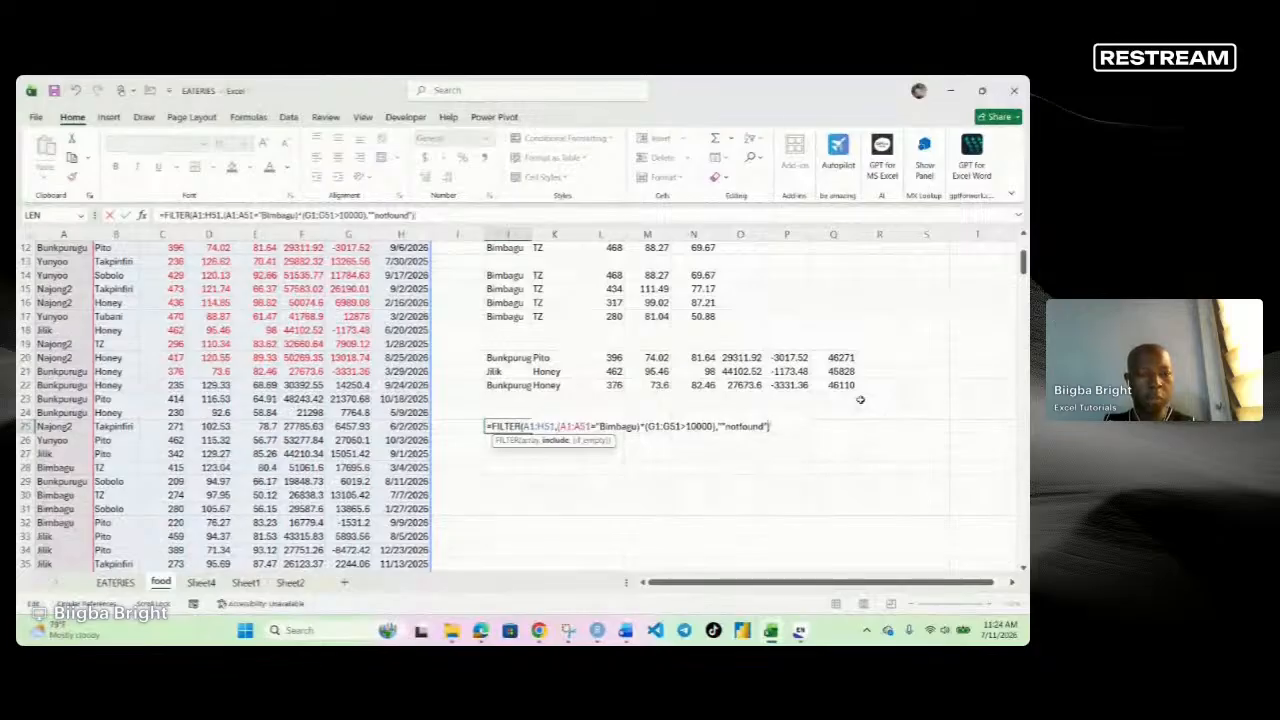
key(BackSpace)
key(BackSpace)
text())
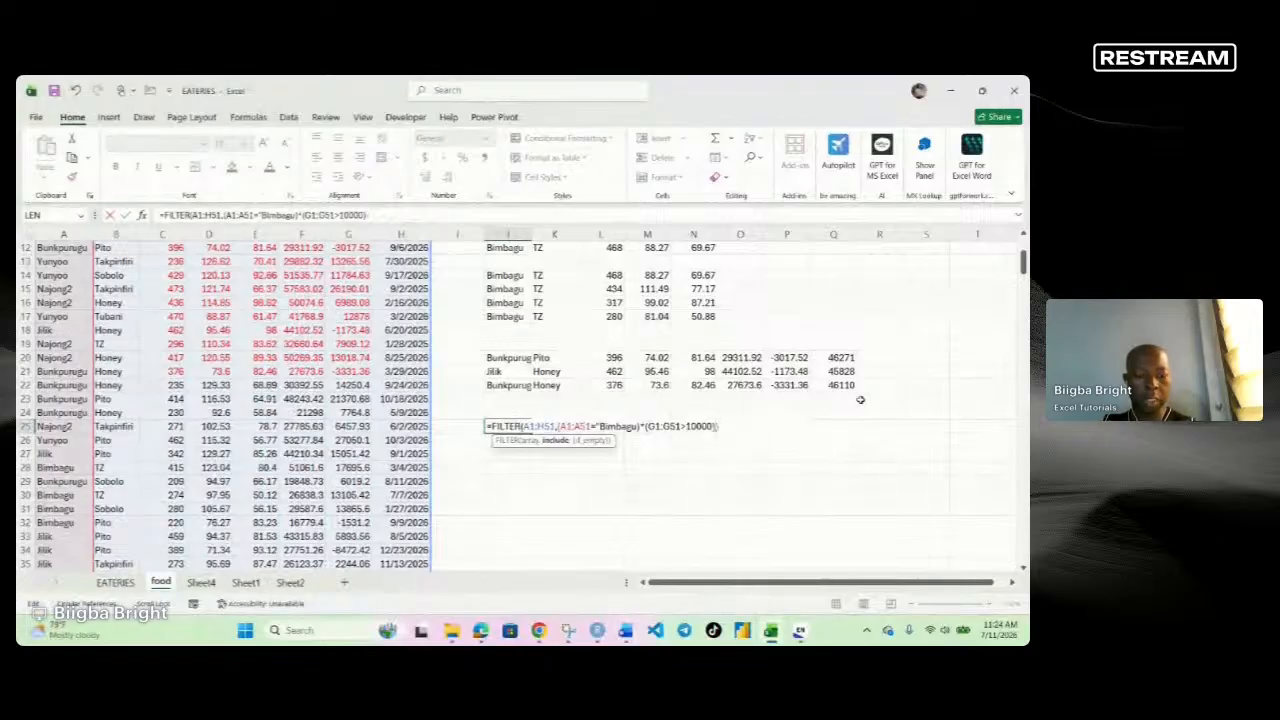
key(Return)
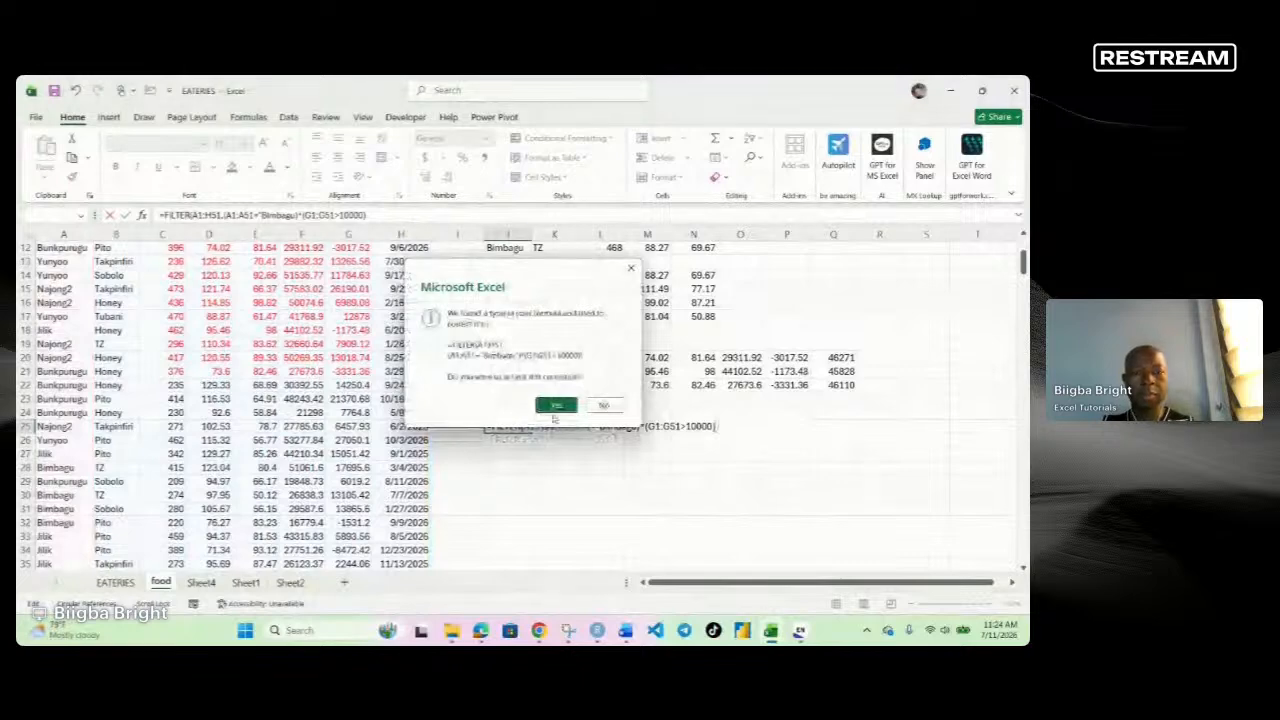
click(554, 408)
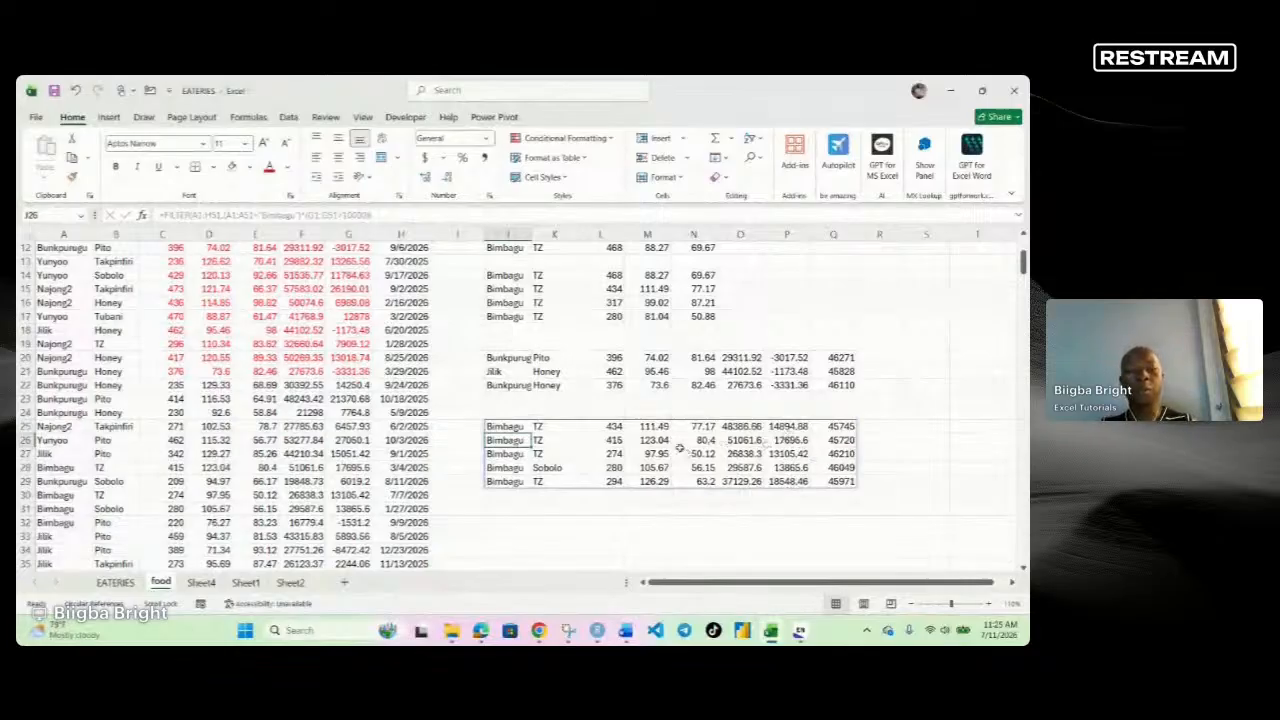
Review the array and the two multiplied conditions of the FILTER formula in J25.
click(515, 427)
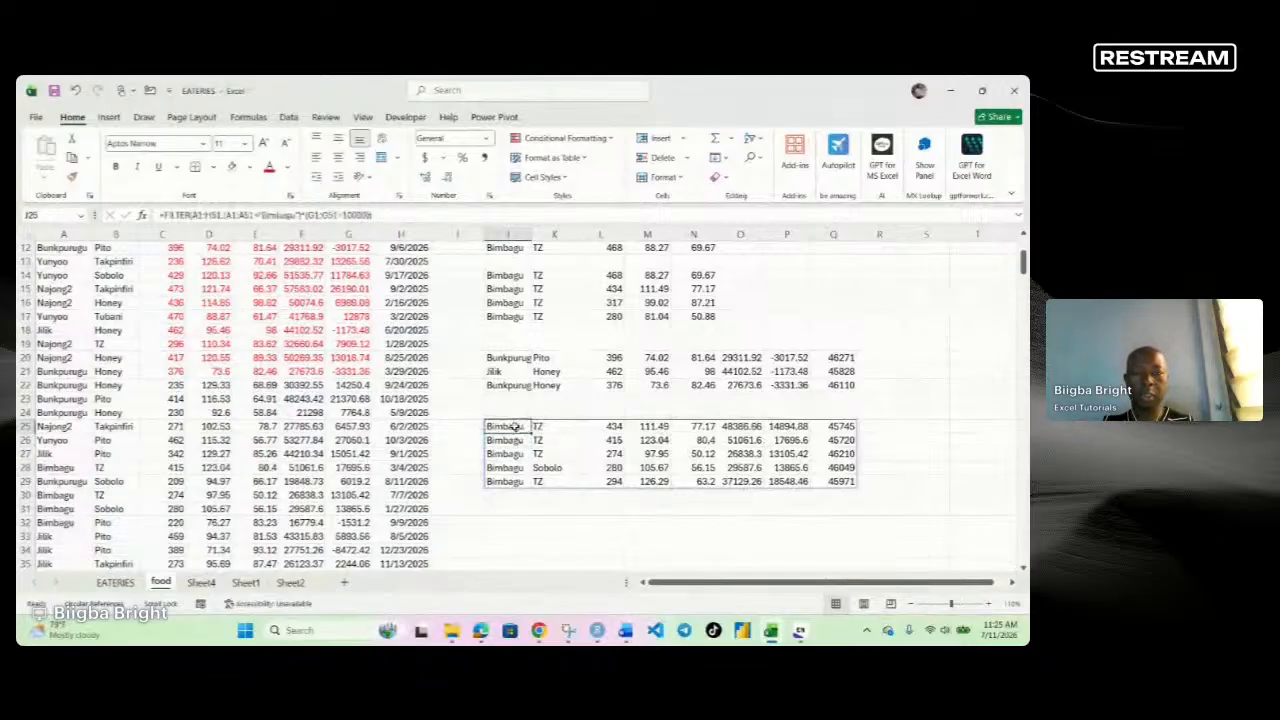
double_click(515, 427)
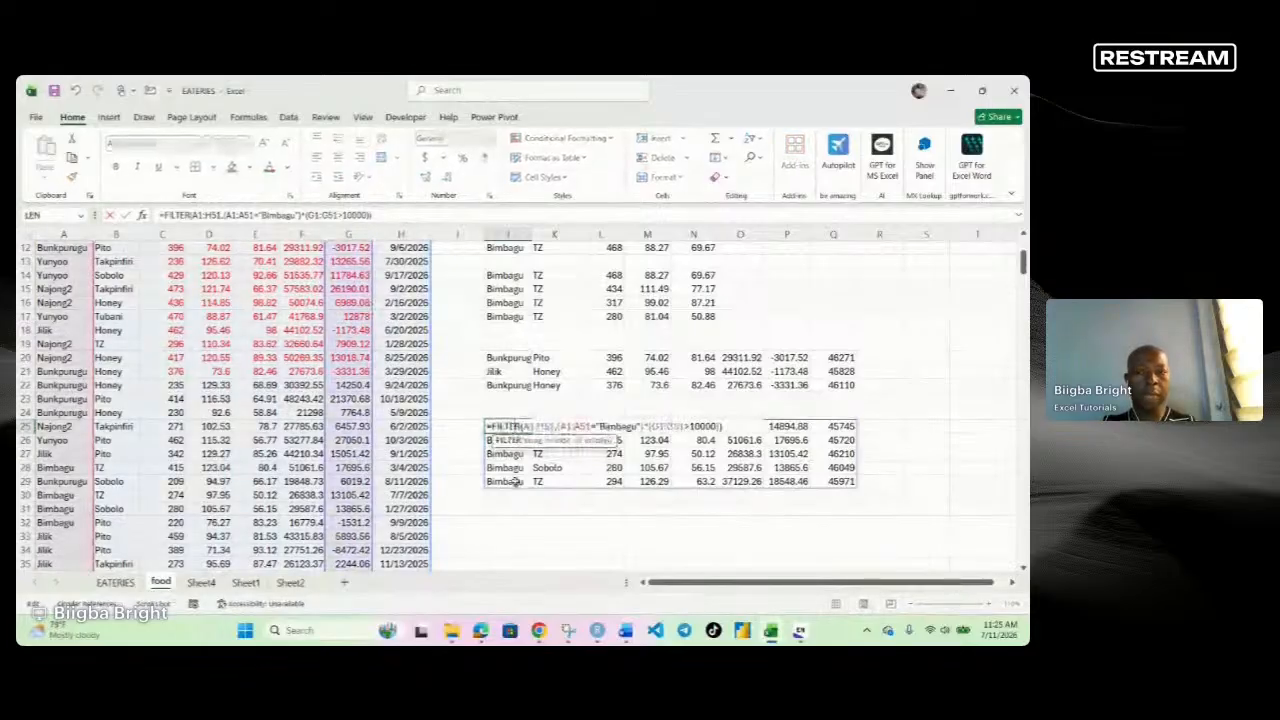
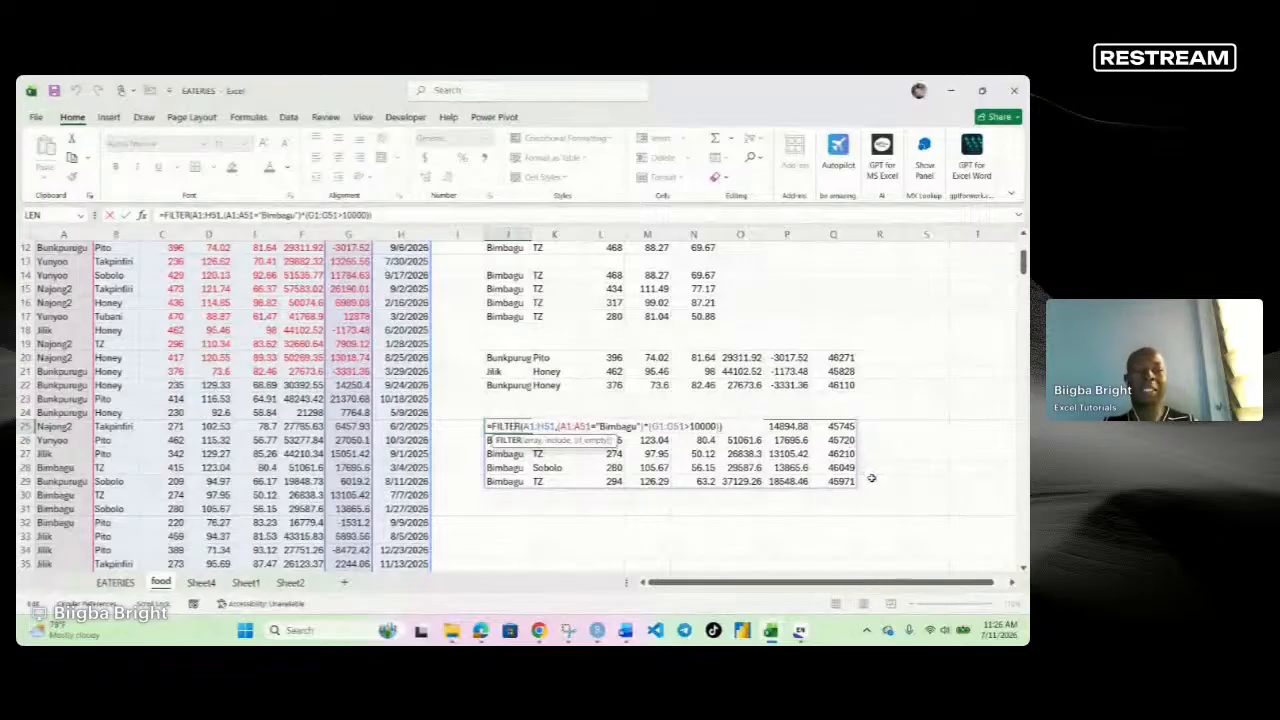
click(871, 479)
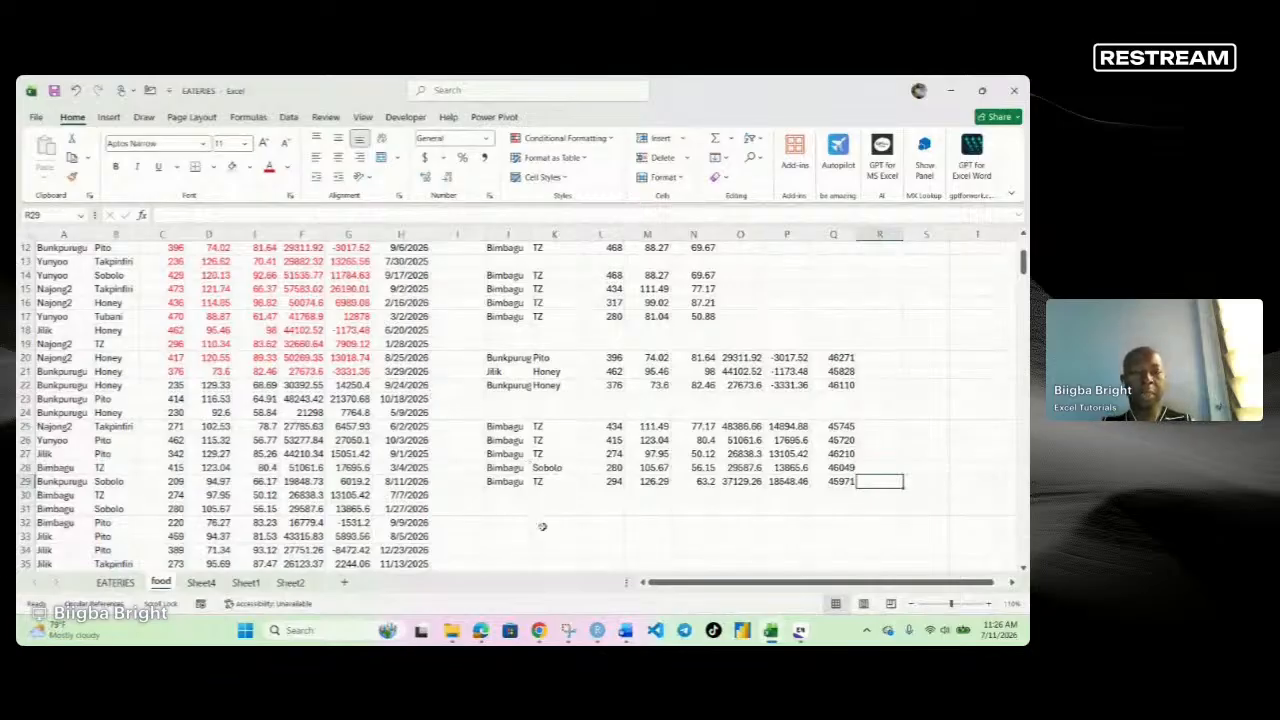
Copy the full two-condition FILTER formula from J25, paste it into J32 and place the cursor at the multiplication sign.
click(515, 427)
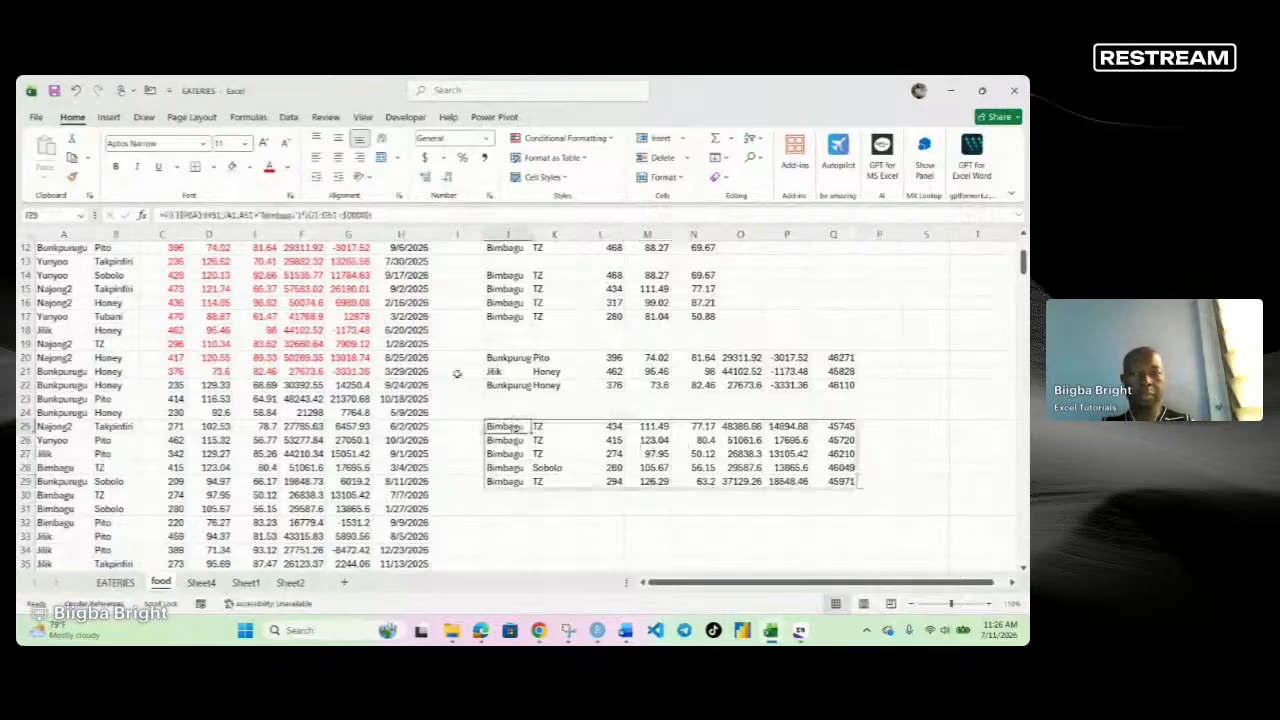
click(160, 214)
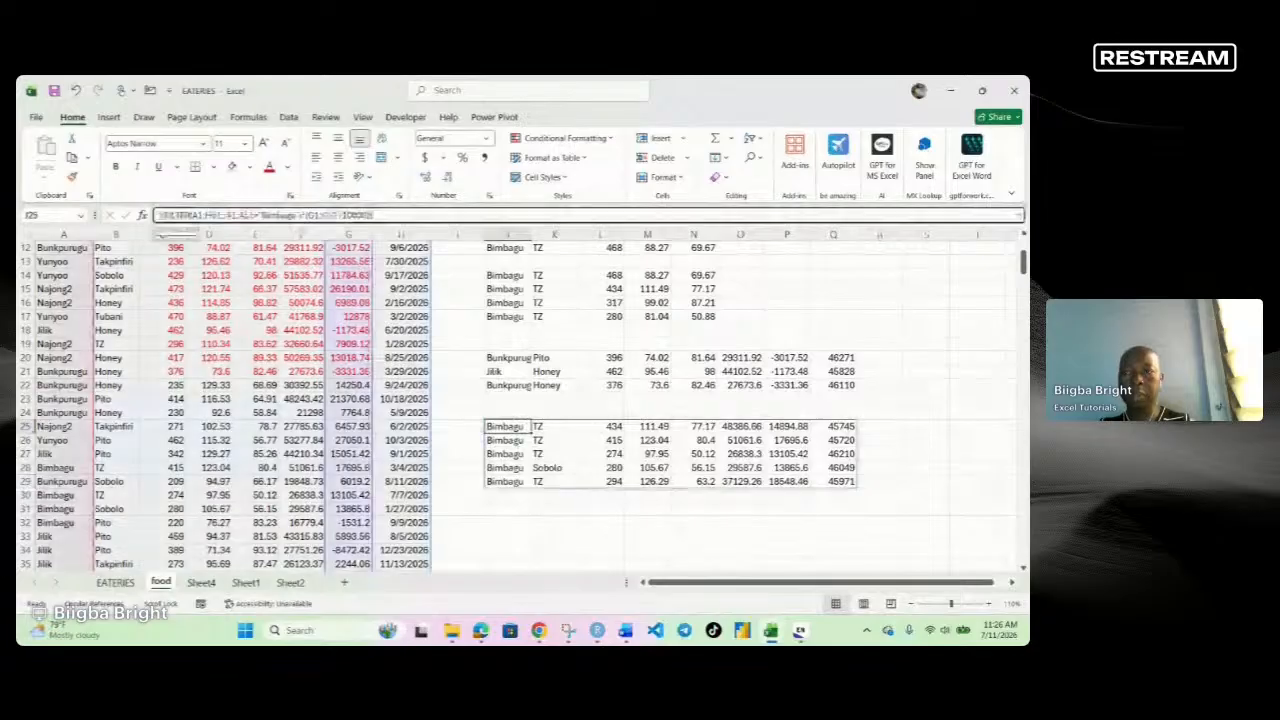
drag(157, 214, 398, 214)
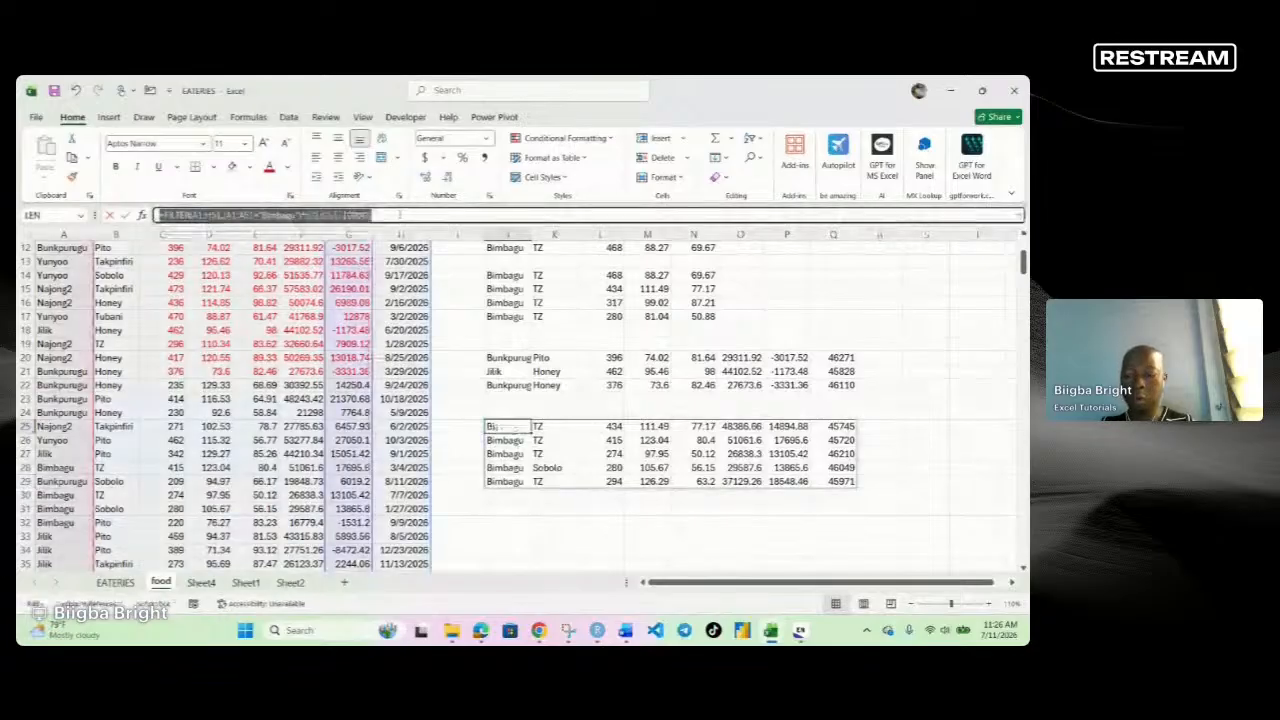
key(ctrl+c)
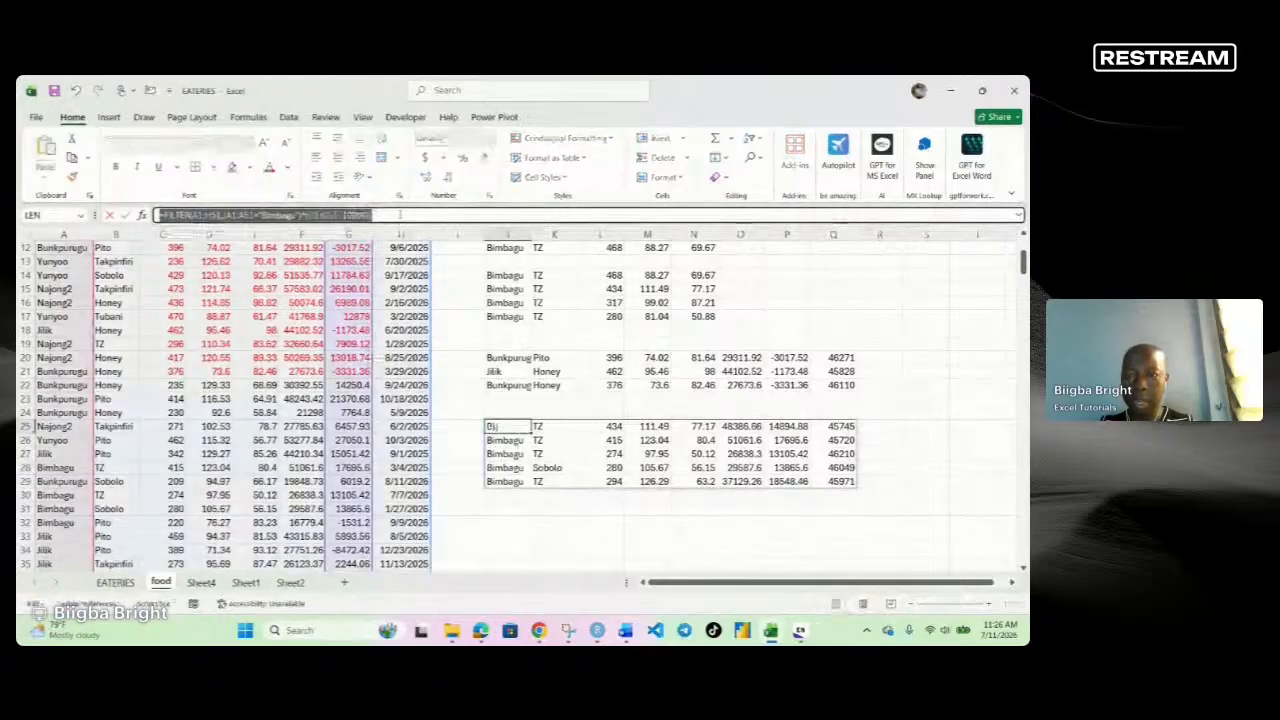
click(372, 214)
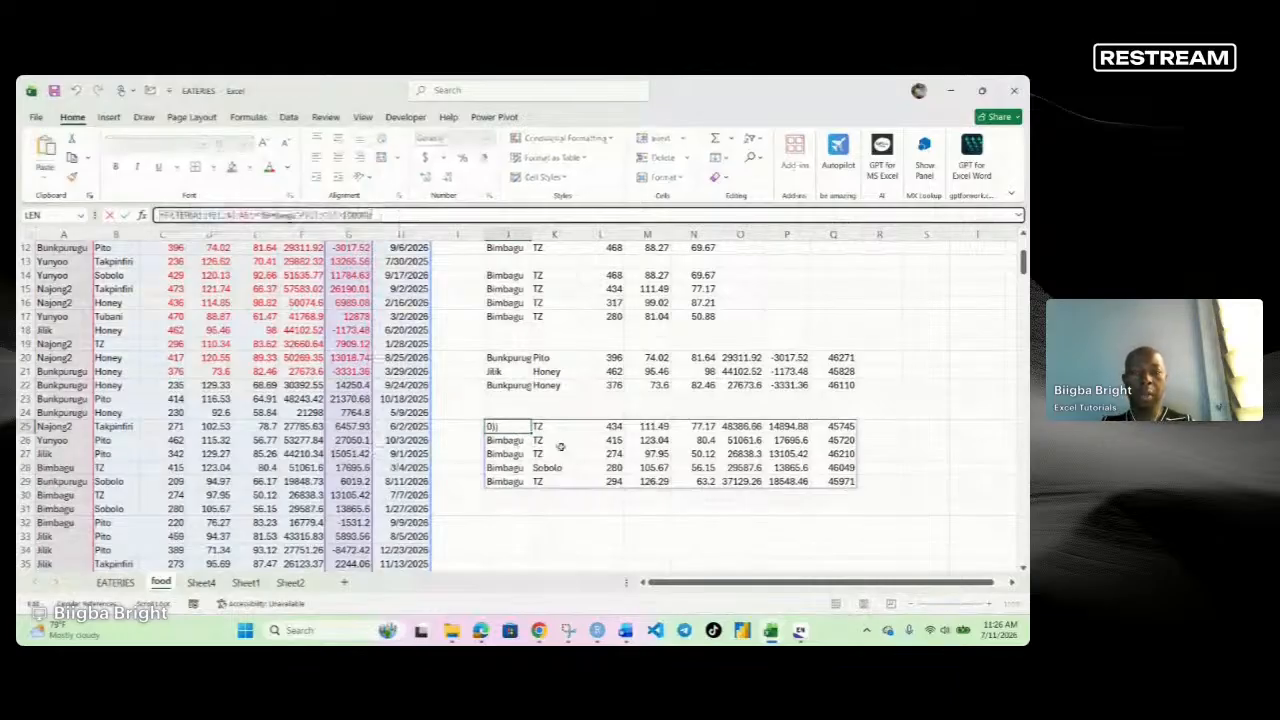
scroll(514, 444, down, 2)
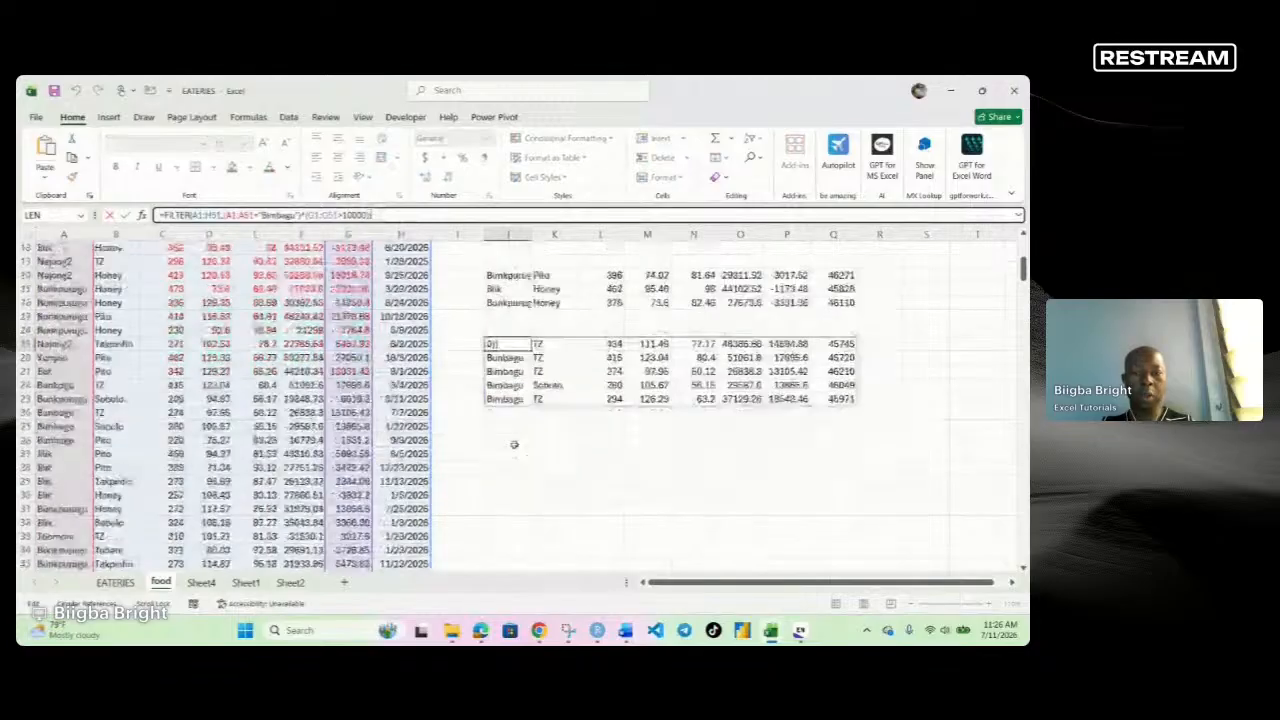
click(512, 439)
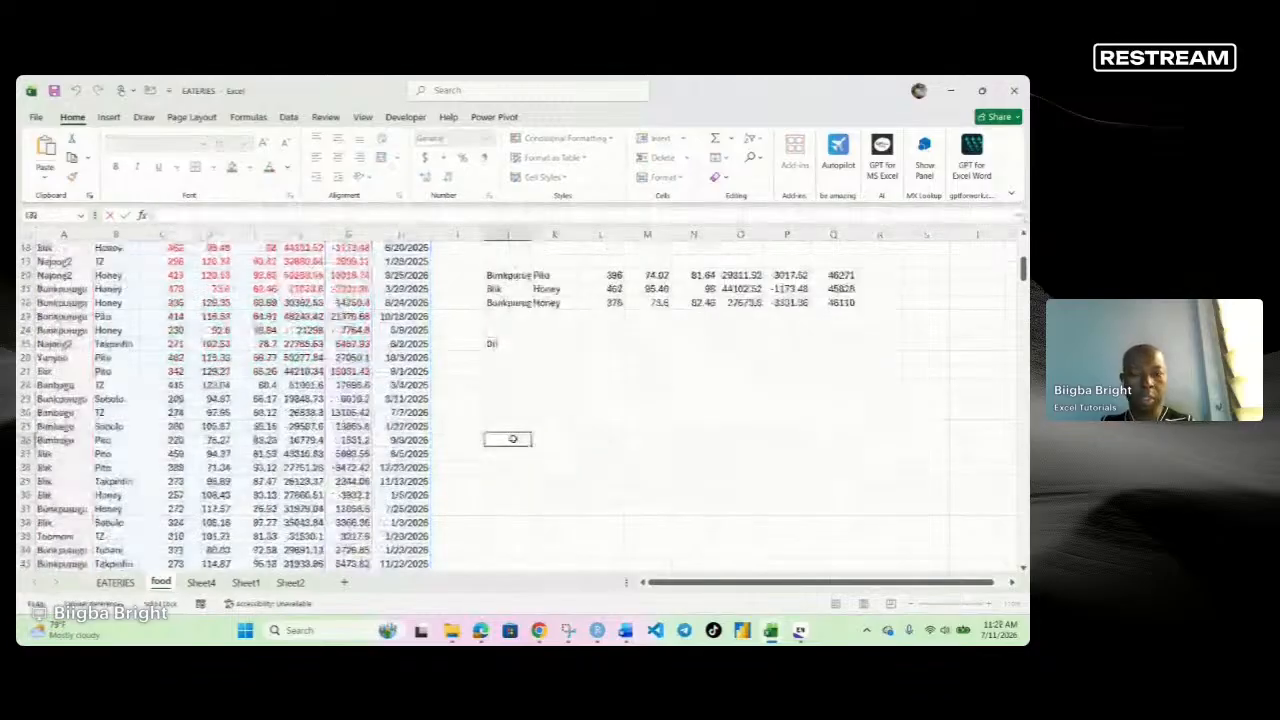
text(=)
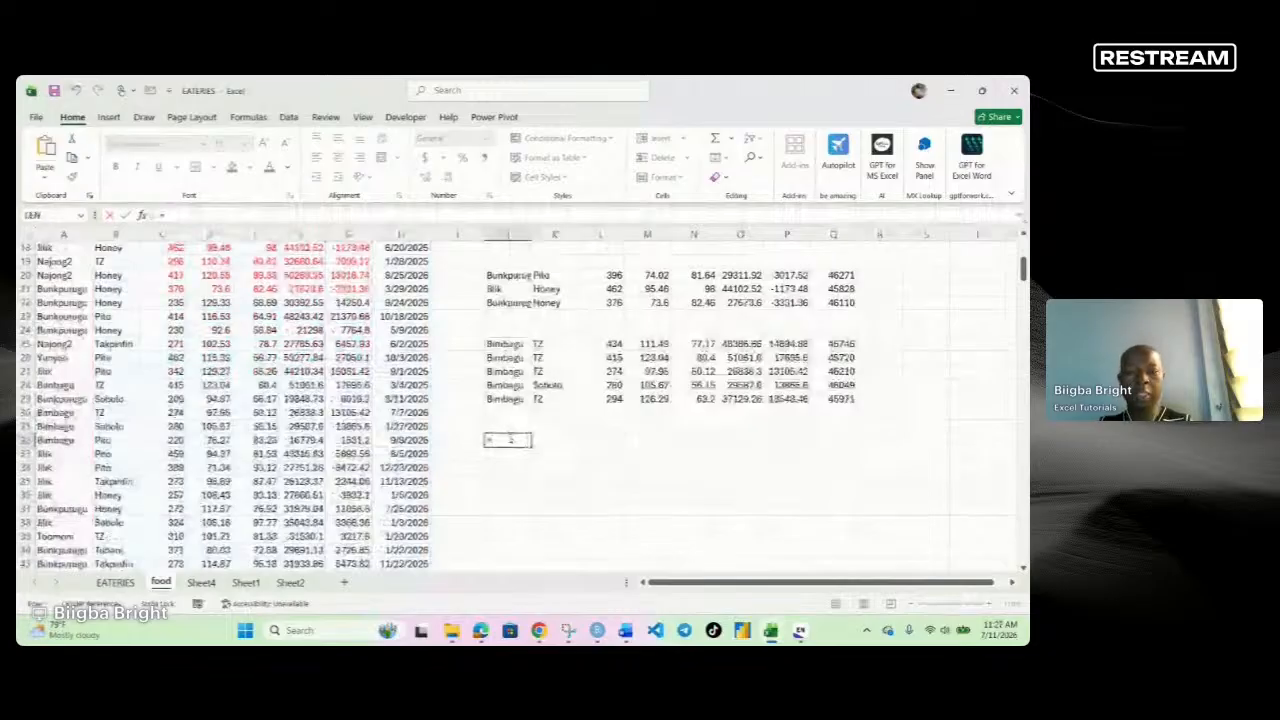
key(ctrl+v)
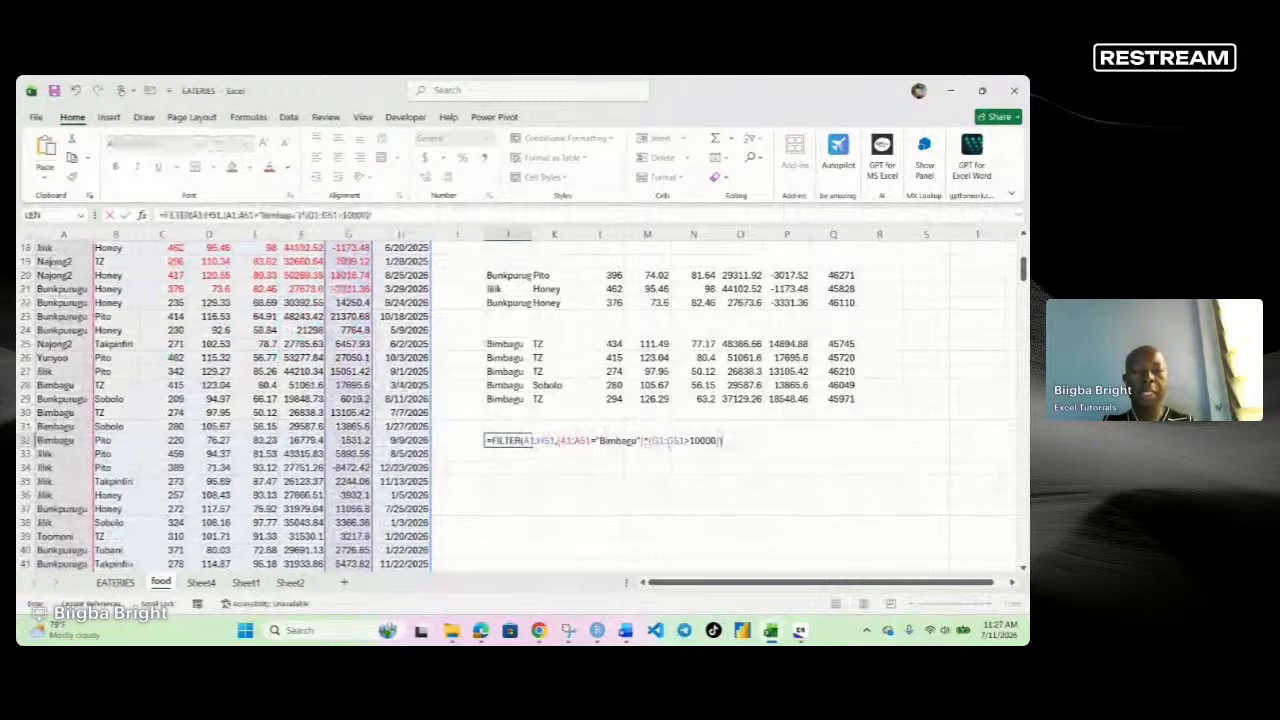
click(649, 441)
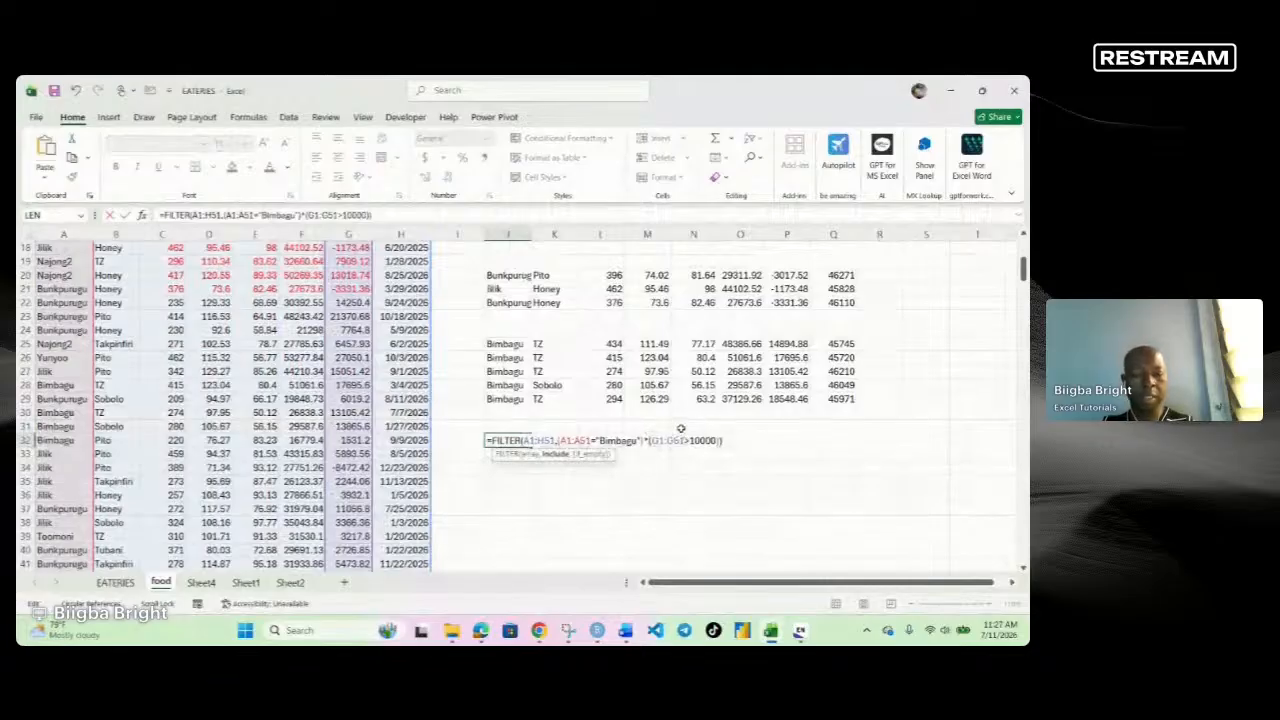
Change the FILTER formula in J32 to OR logic by replacing the asterisk between its Bimbagu and profit-over-10000 conditions with a plus sign.
key(BackSpace)
text(+)
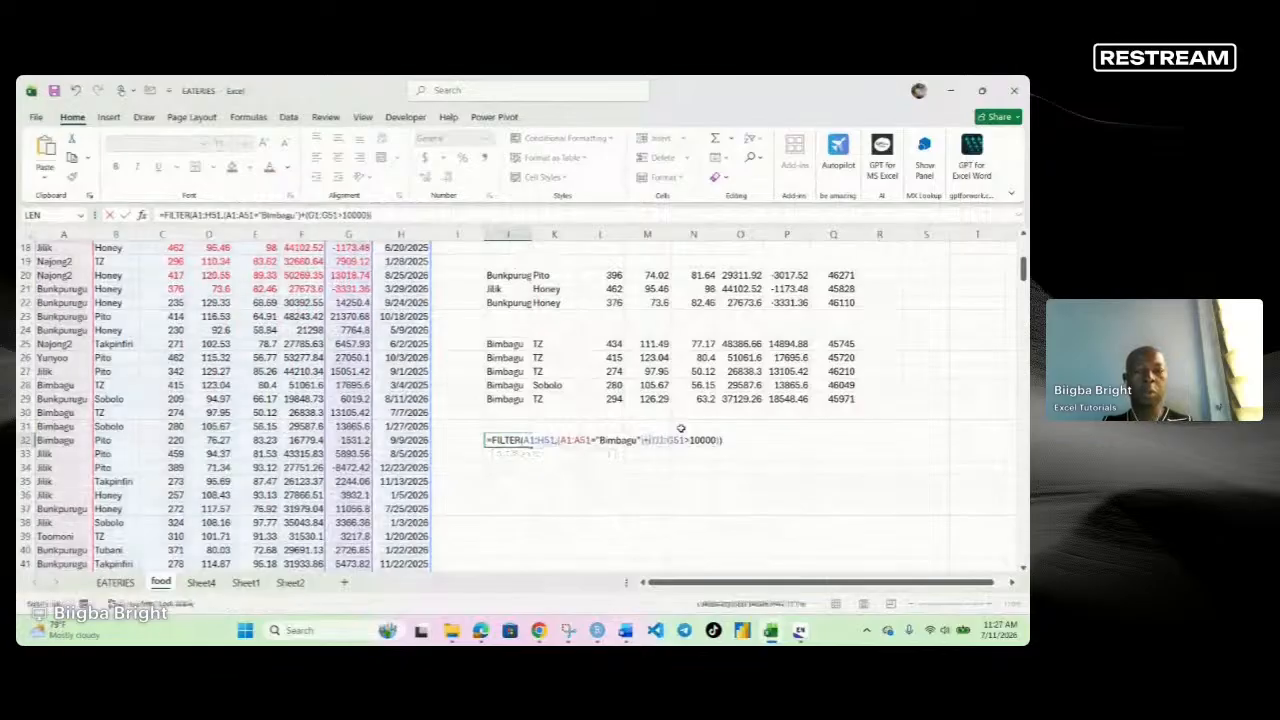
key(Return)
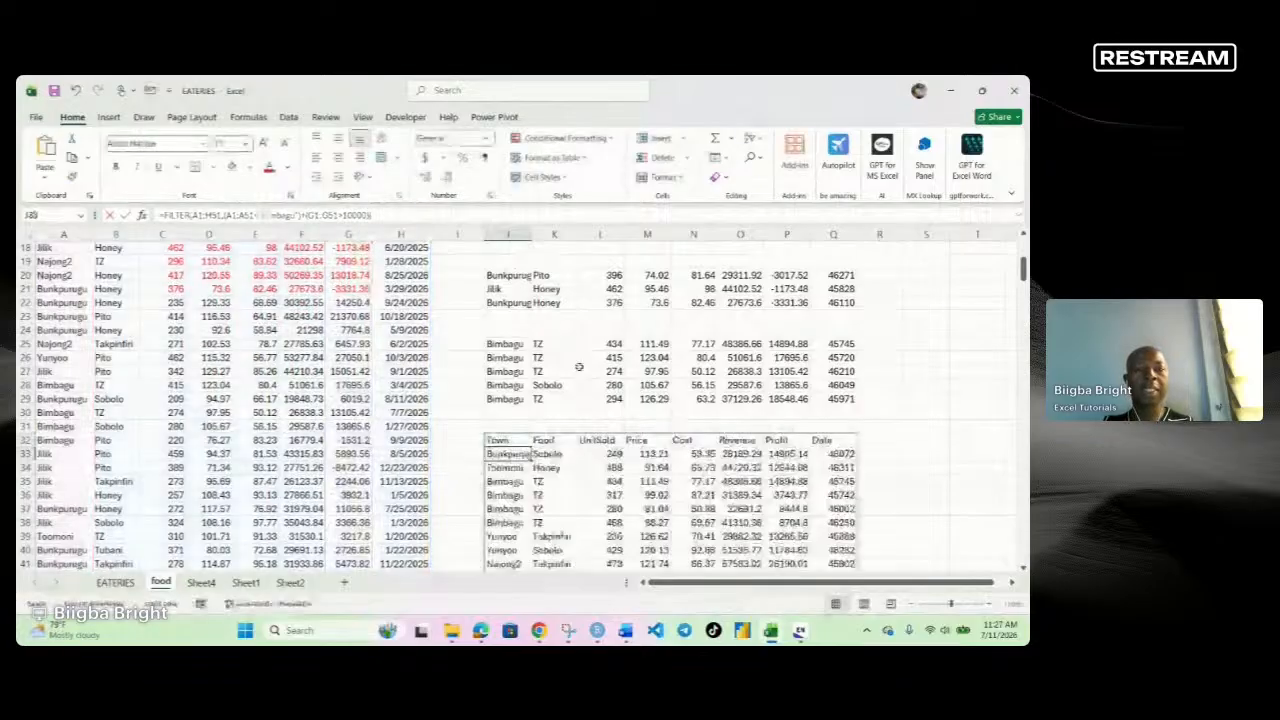
Examine the filtered rows below J32, comparing town and profit values in individual rows against the two OR conditions.
scroll(578, 367, down, 4)
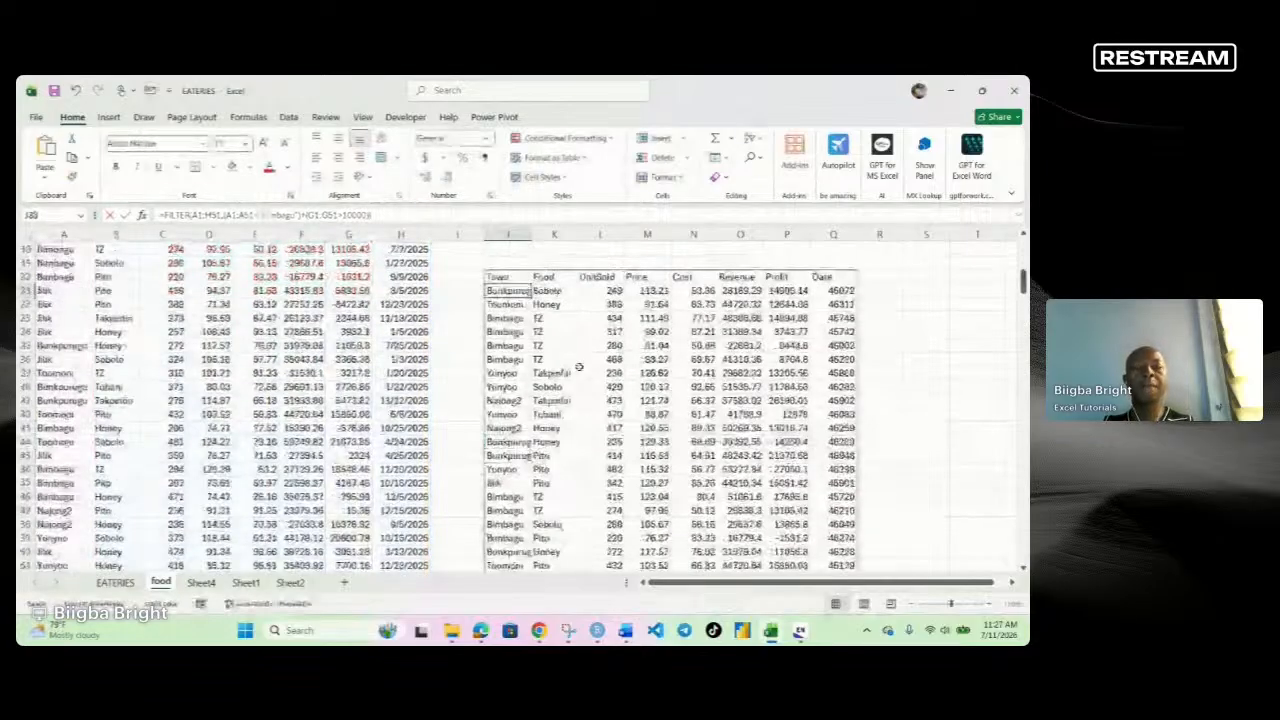
scroll(560, 387, down, 1)
scroll(503, 316, up, 1)
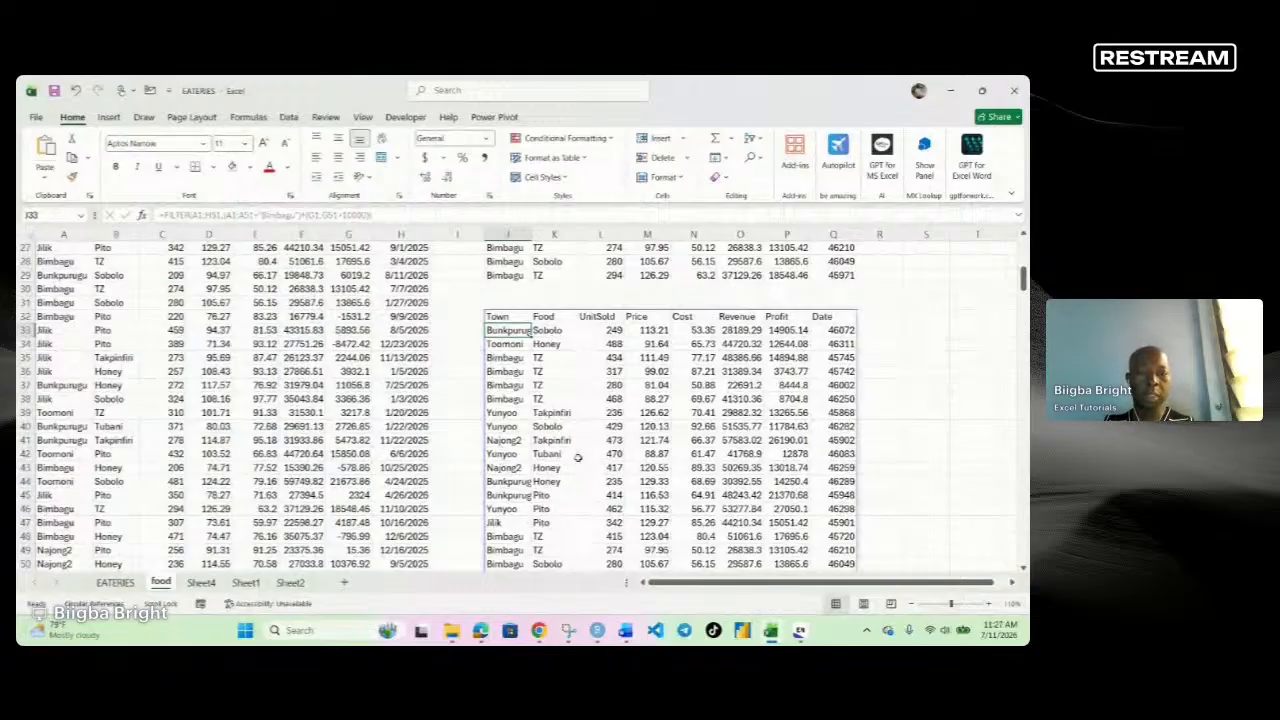
click(500, 414)
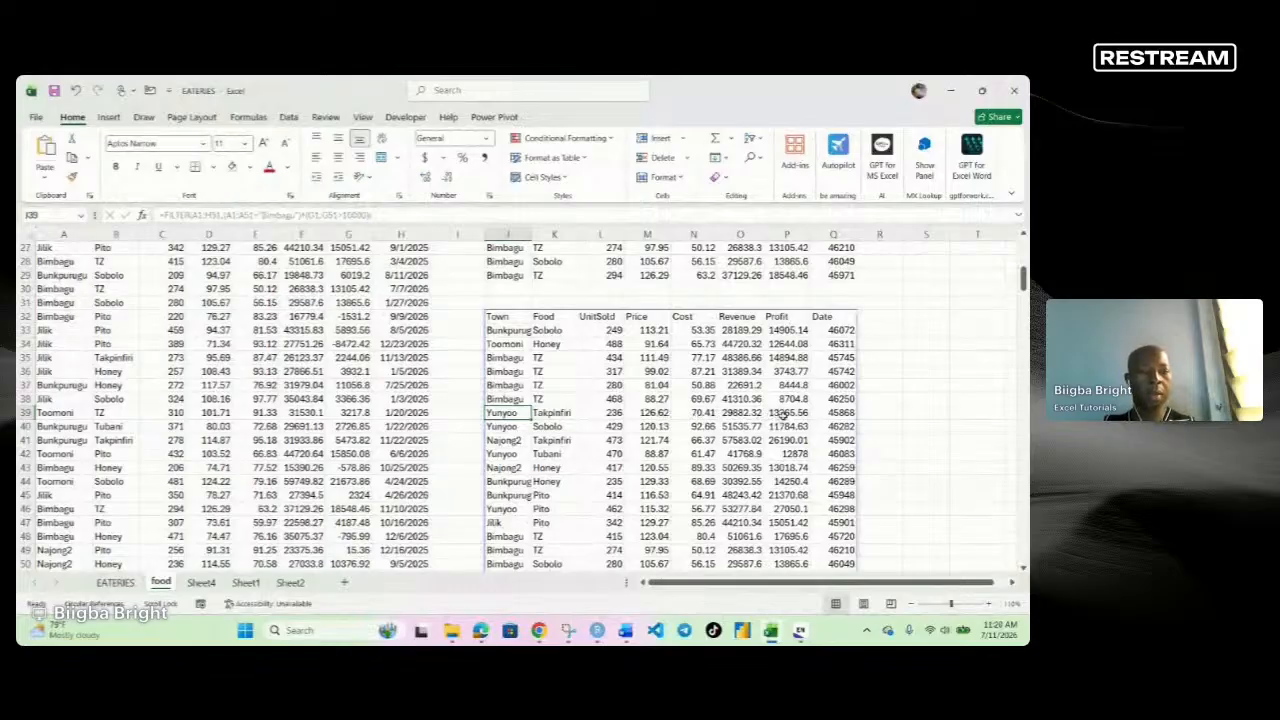
click(786, 412)
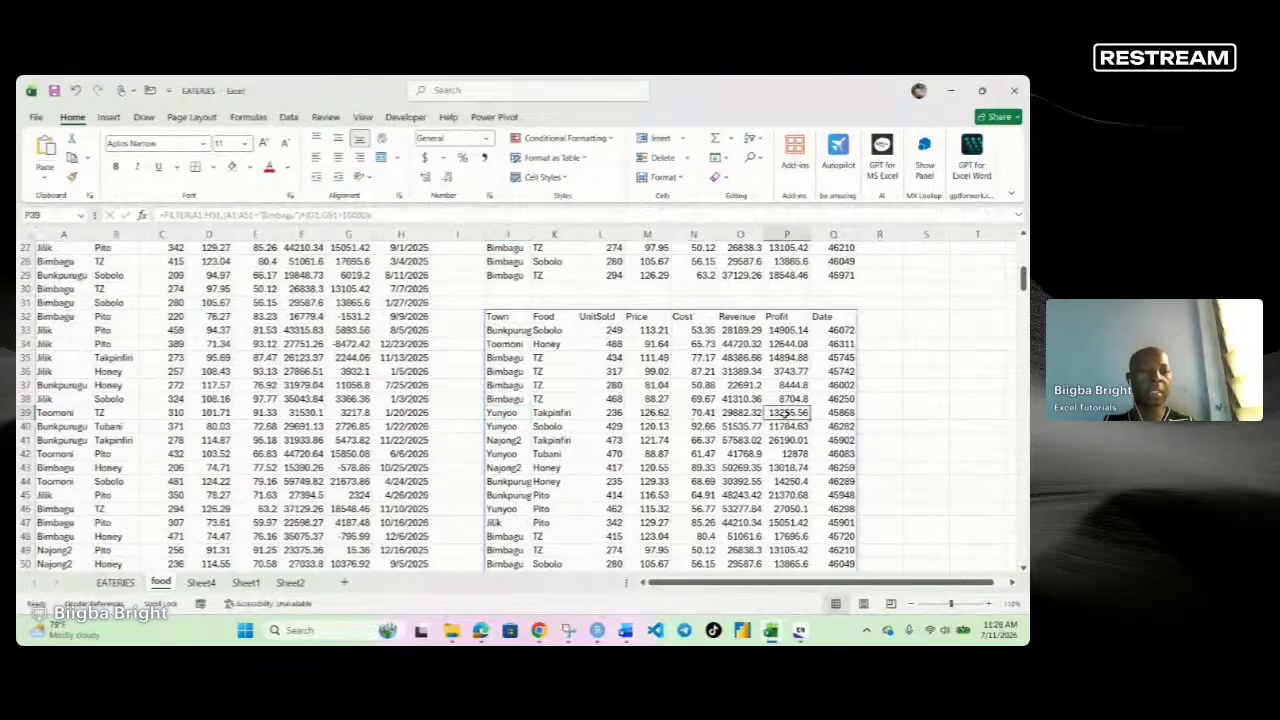
click(503, 400)
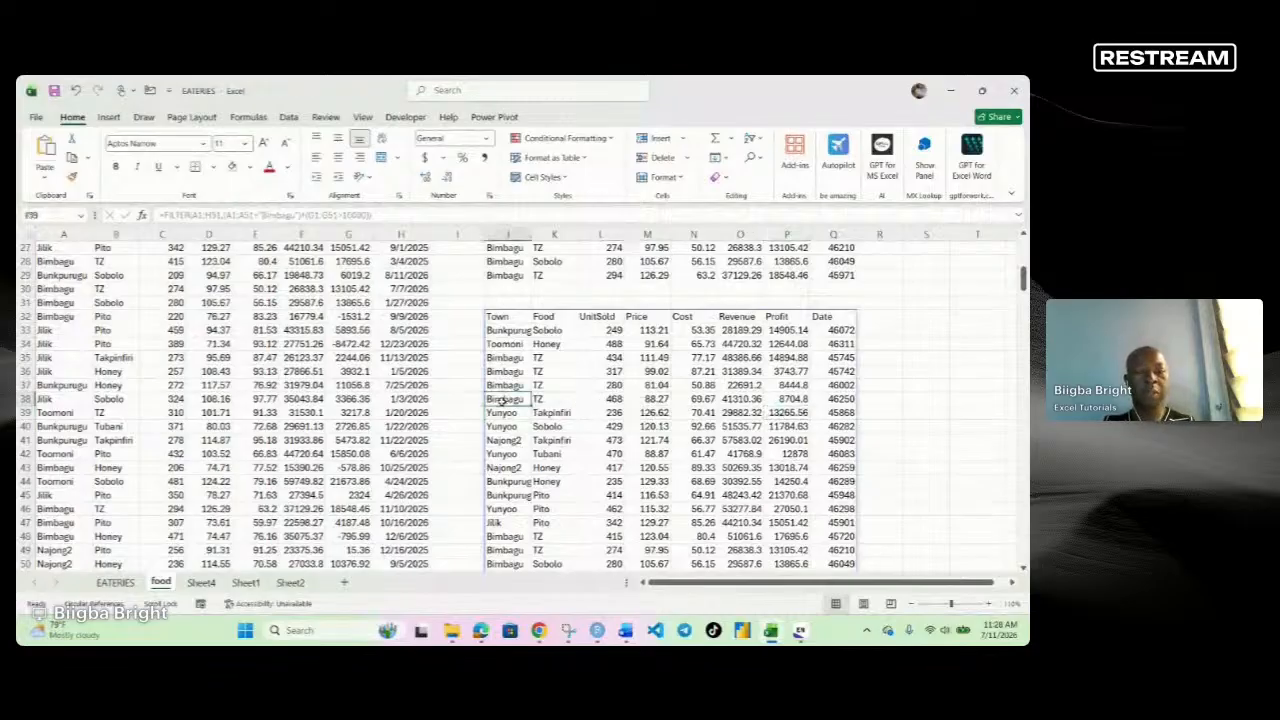
click(798, 400)
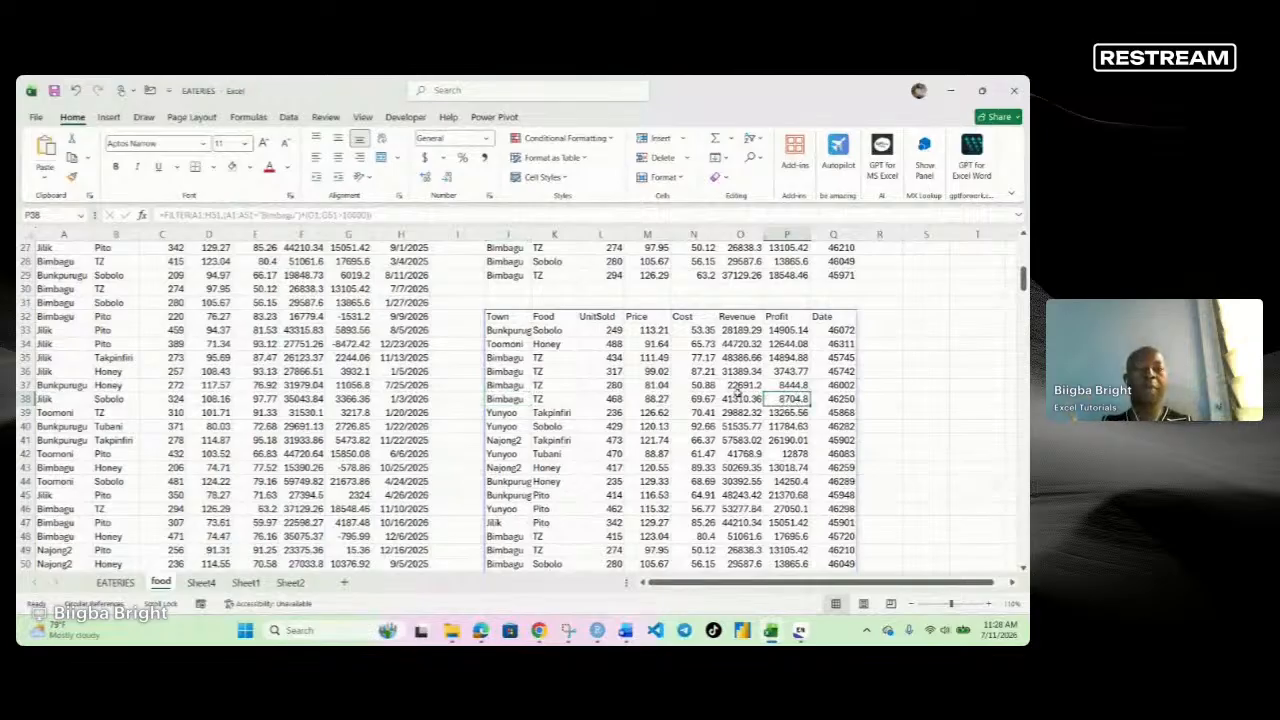
click(516, 318)
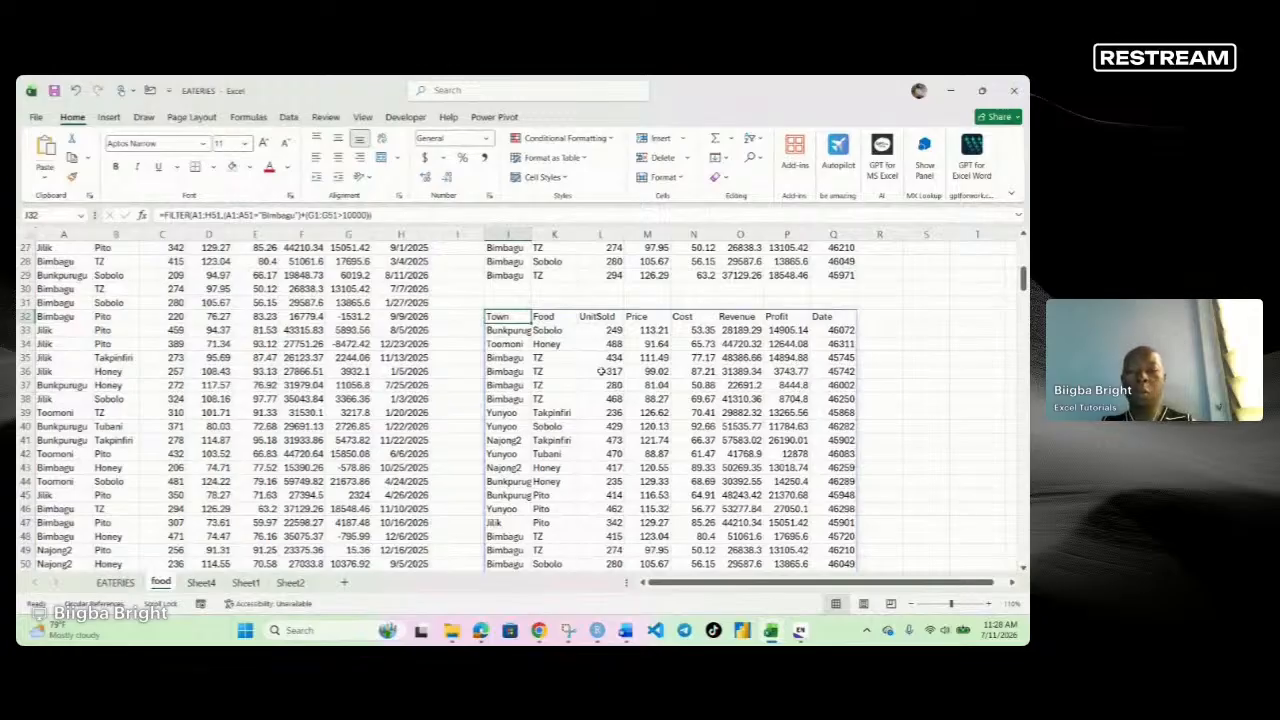
scroll(537, 463, down, 7)
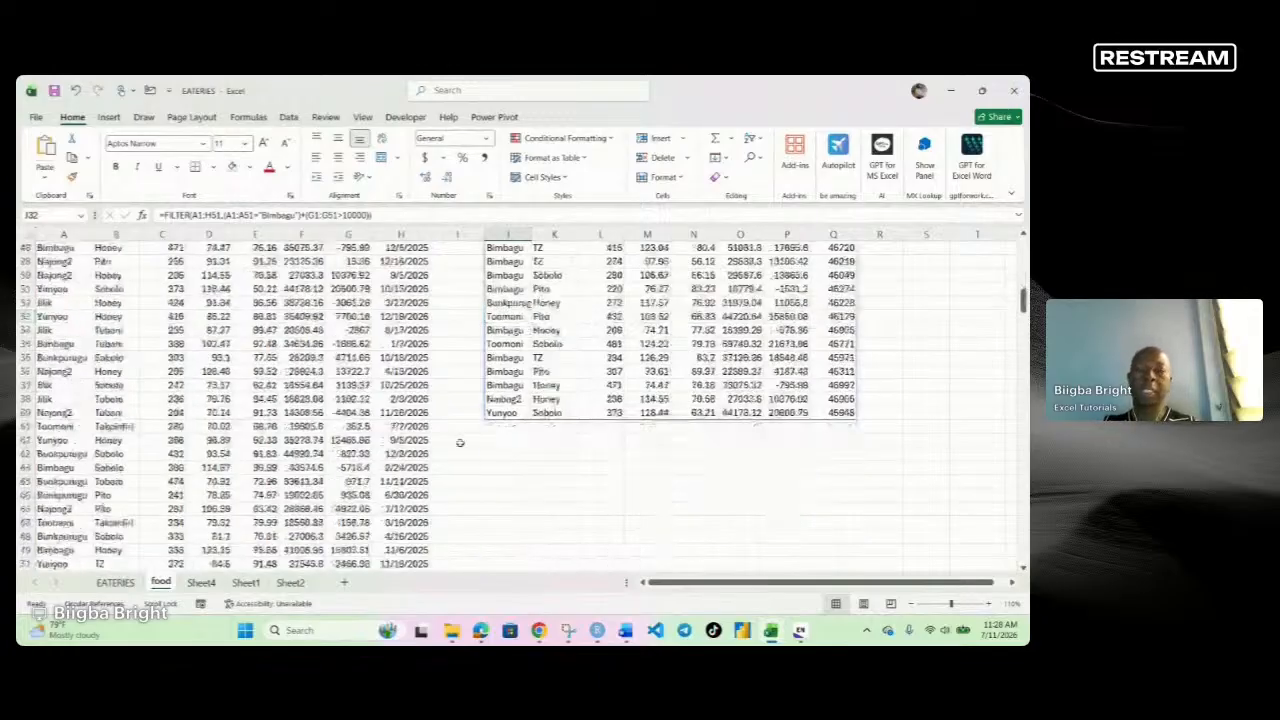
scroll(459, 442, down, 3)
scroll(460, 442, up, 2)
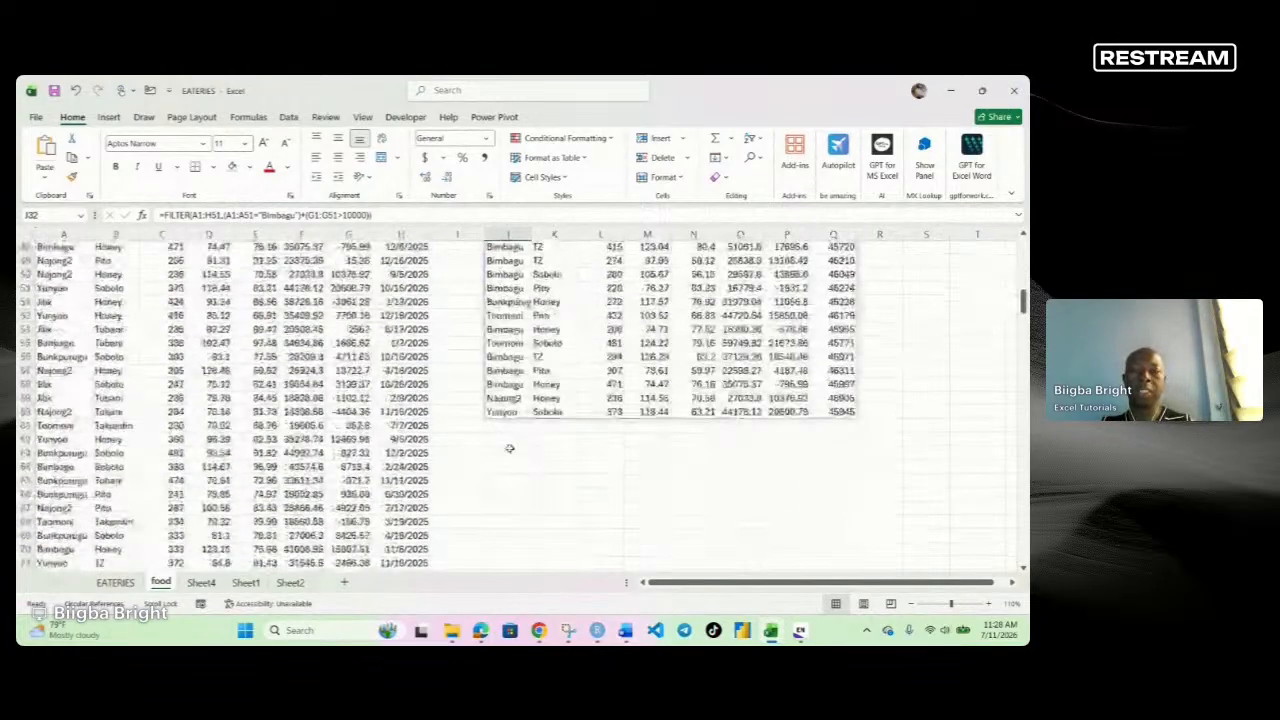
On the EATERIES sheet, enter =LEFT(A2,3) in I2 to extract the first three characters of the town.
click(115, 582)
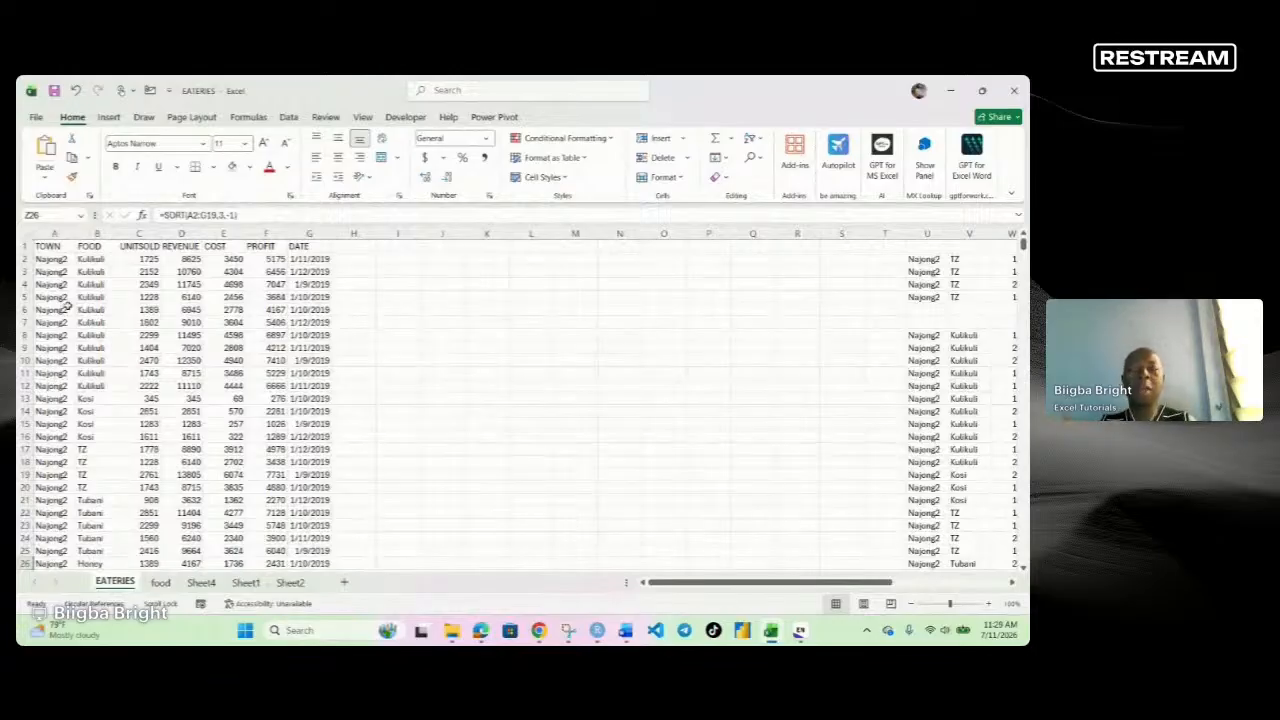
click(391, 259)
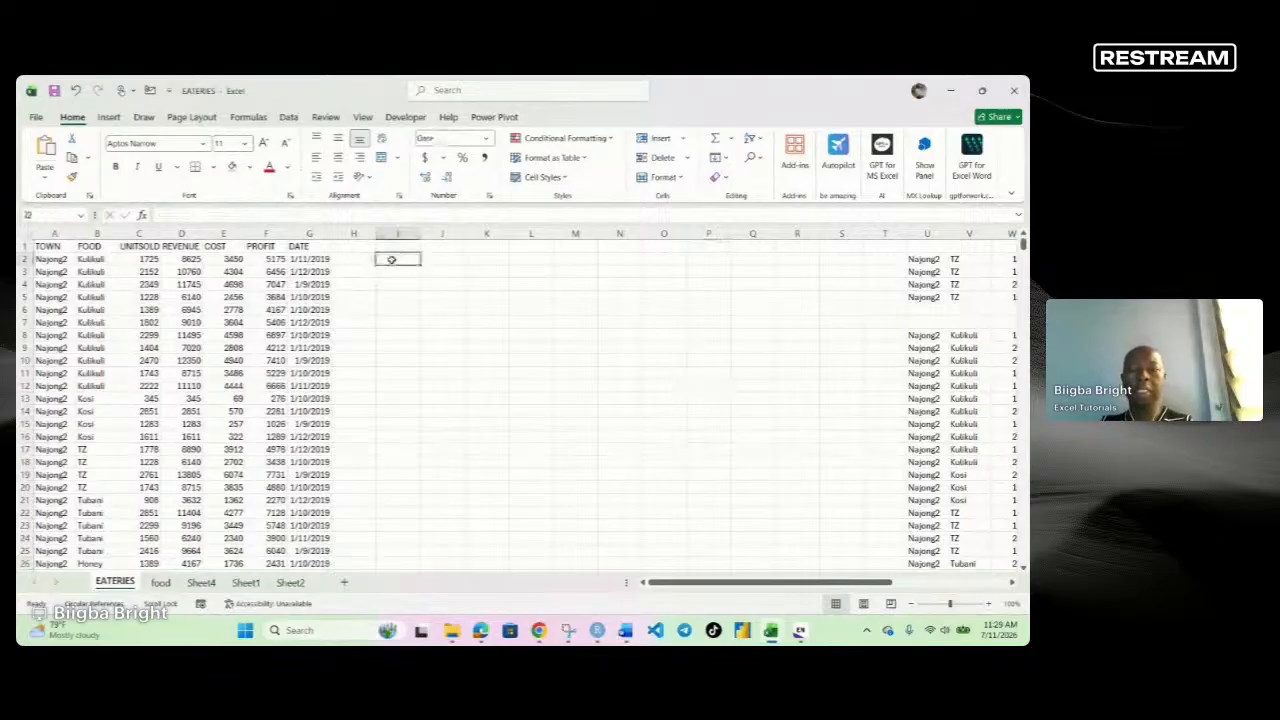
text(=)
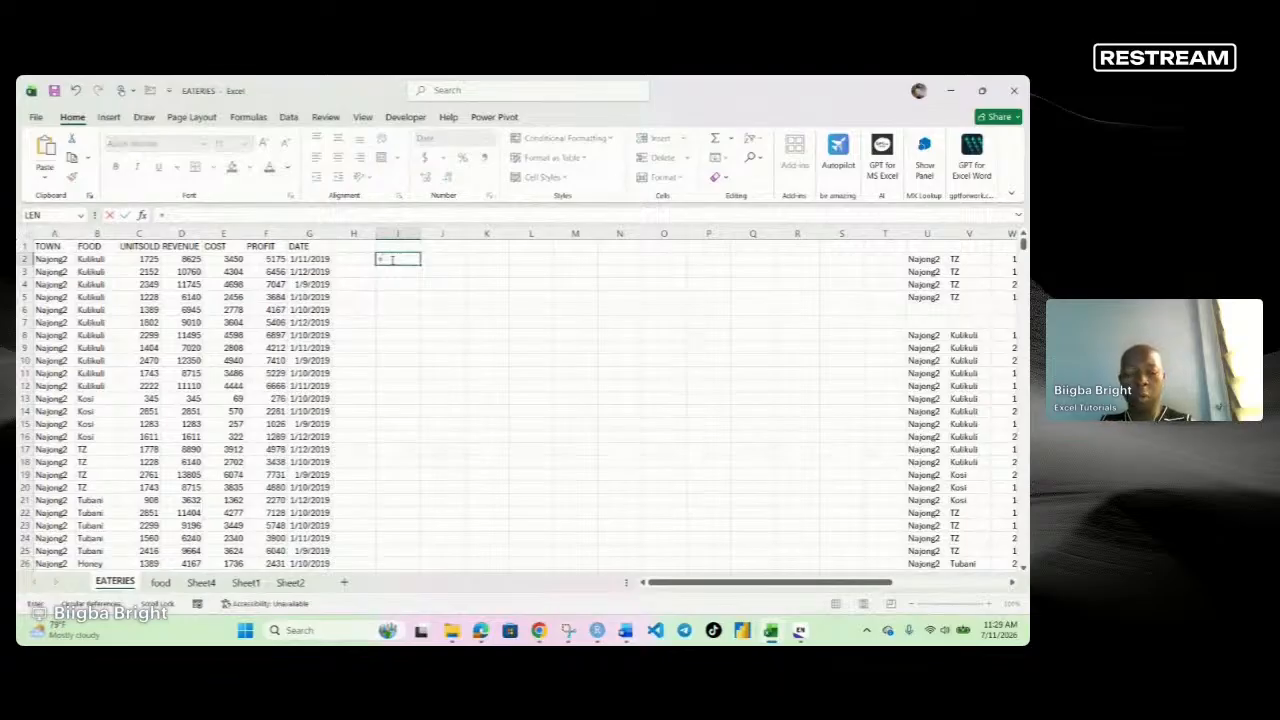
text(fi)
key(BackSpace)
key(BackSpace)
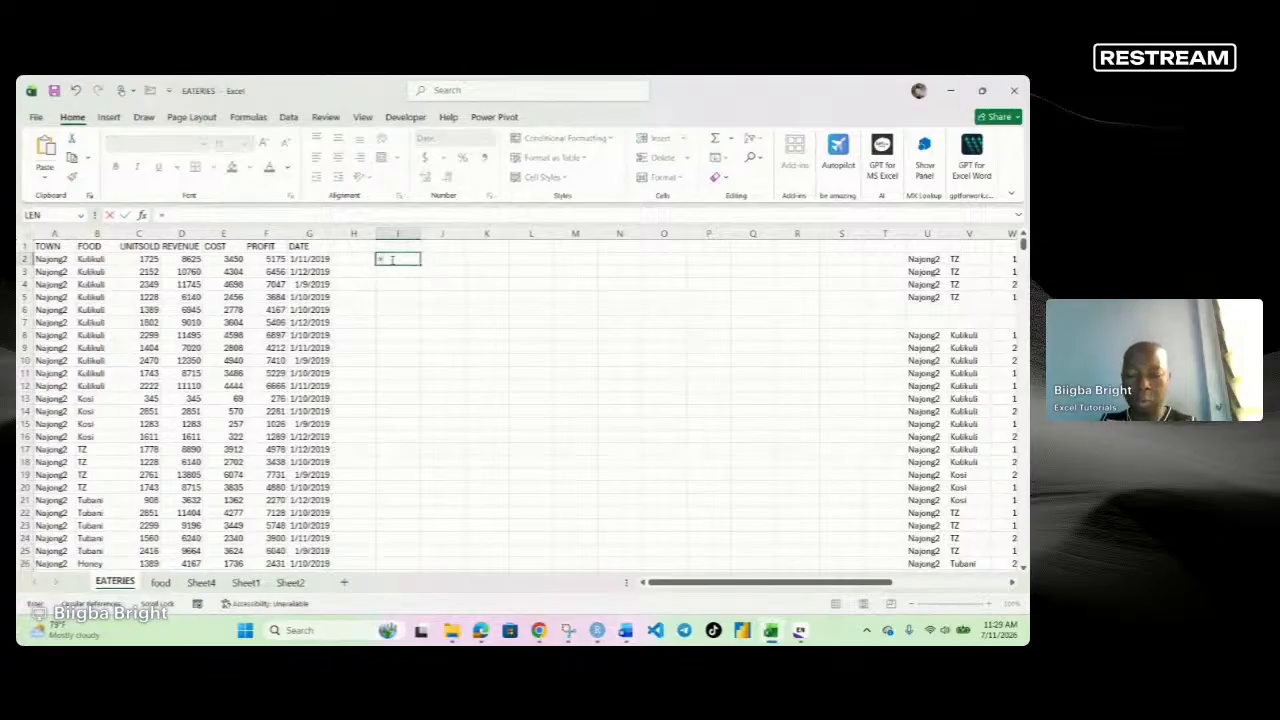
text(left)
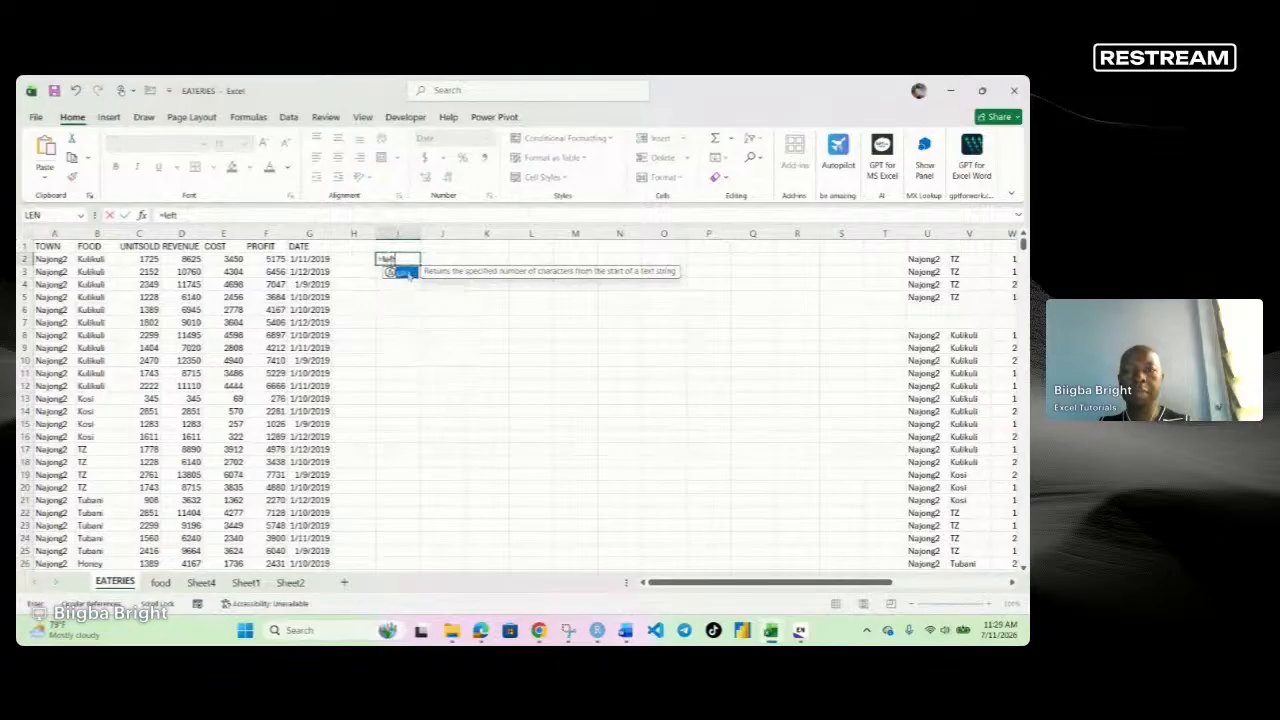
double_click(403, 273)
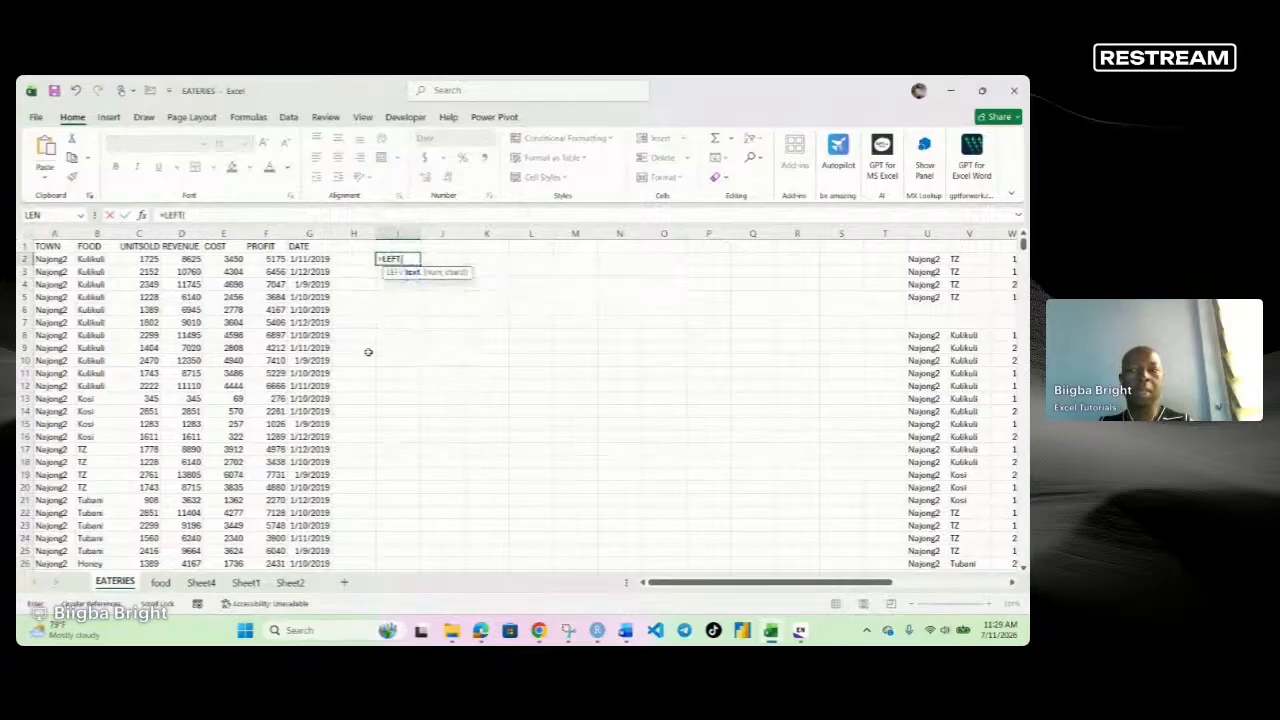
click(49, 259)
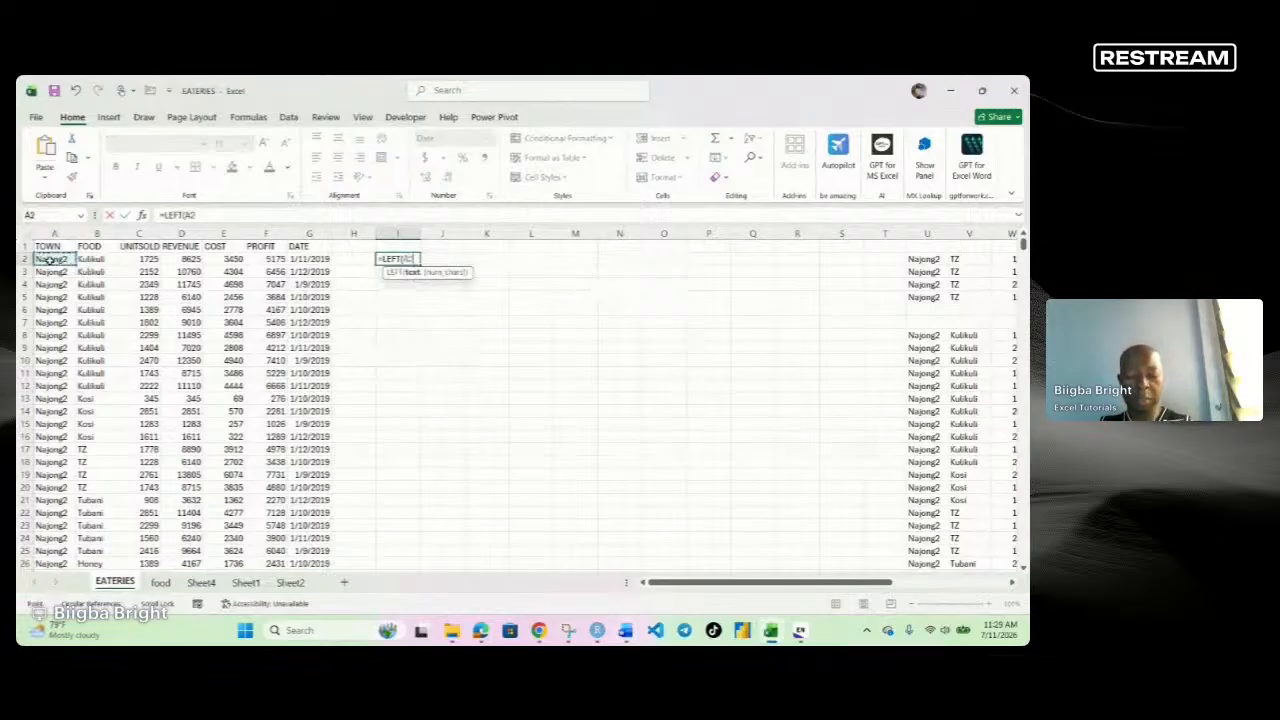
text(,)
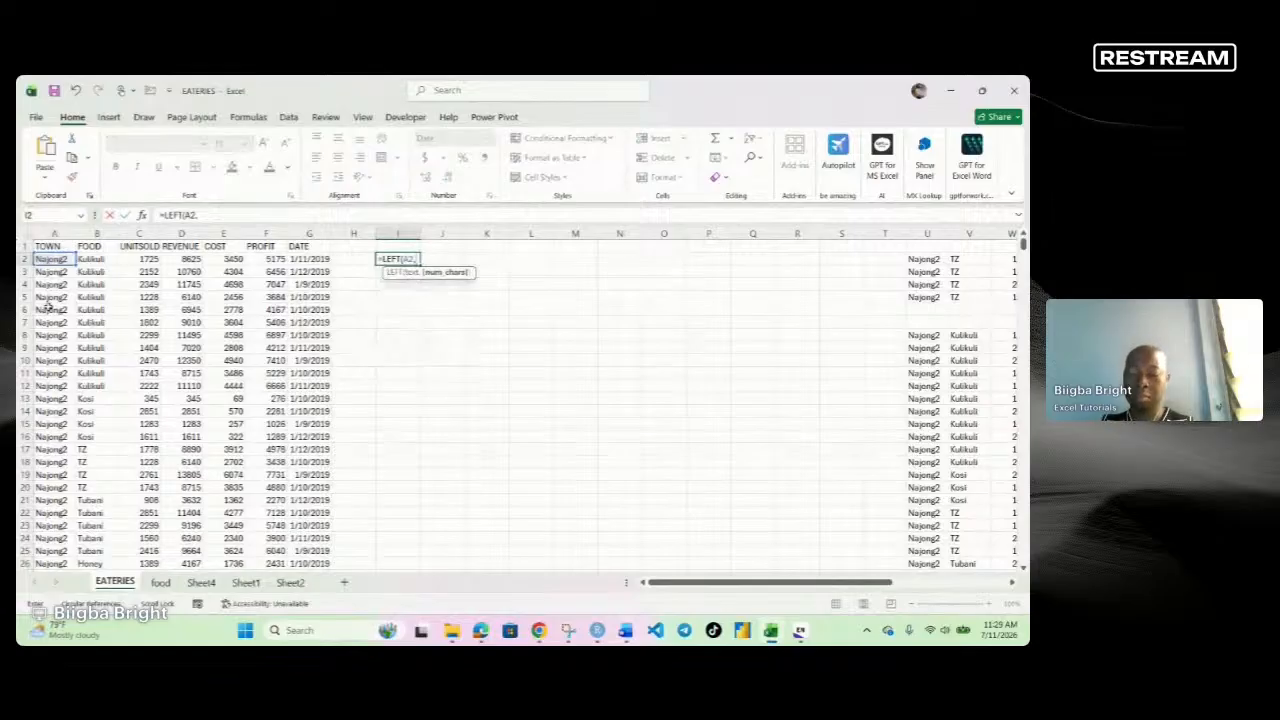
text(3))
key(Return)
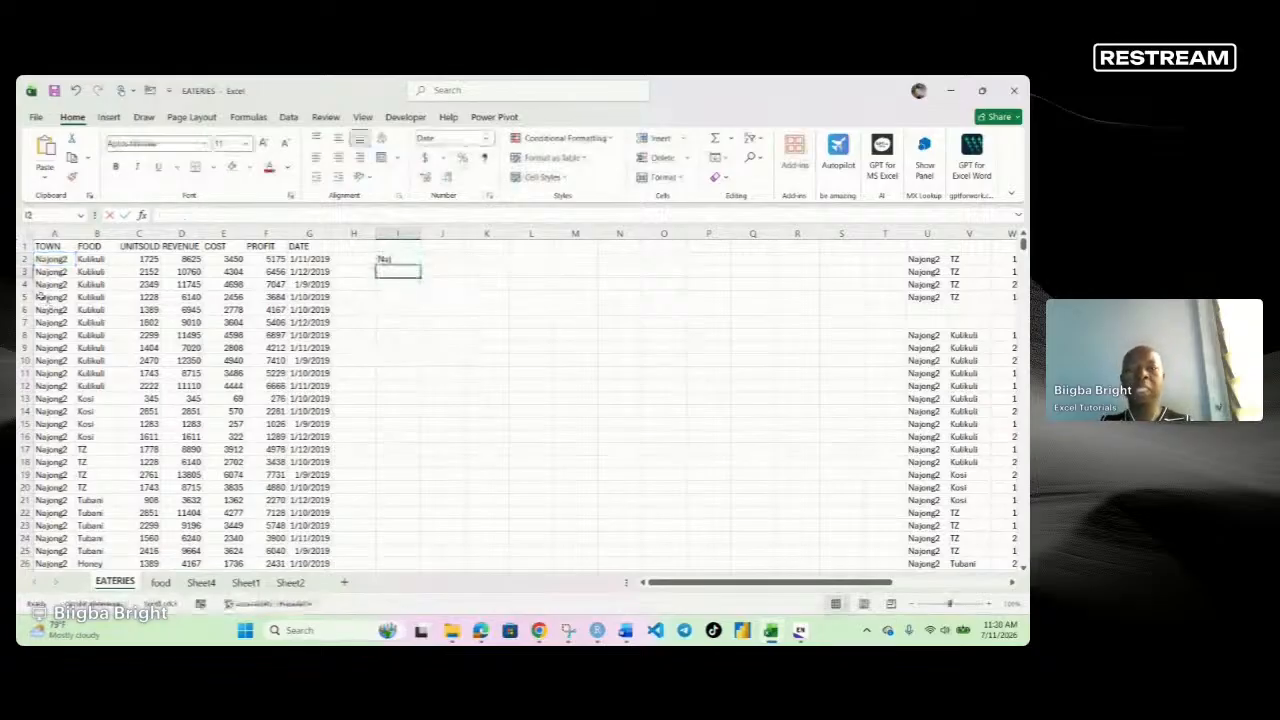
Fill the LEFT formula from I2 down column I alongside the data rows.
click(392, 259)
drag(419, 264, 419, 450)
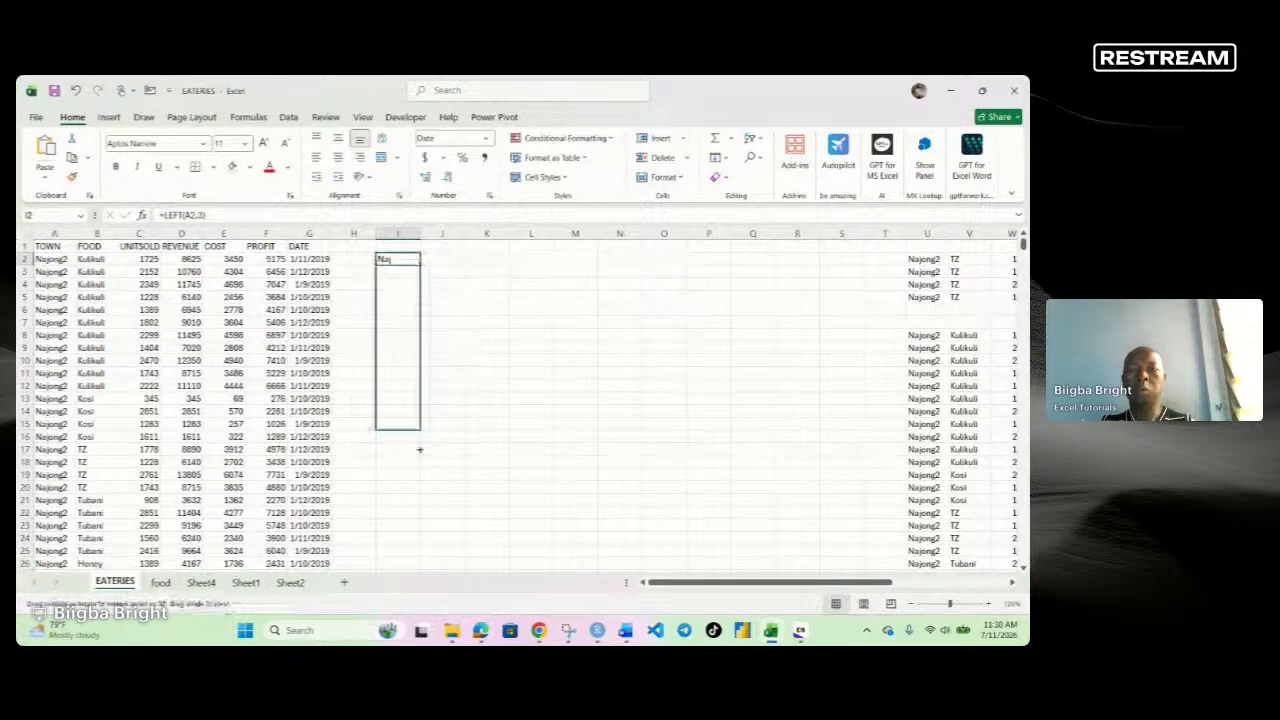
drag(419, 450, 423, 602)
scroll(443, 372, up, 8)
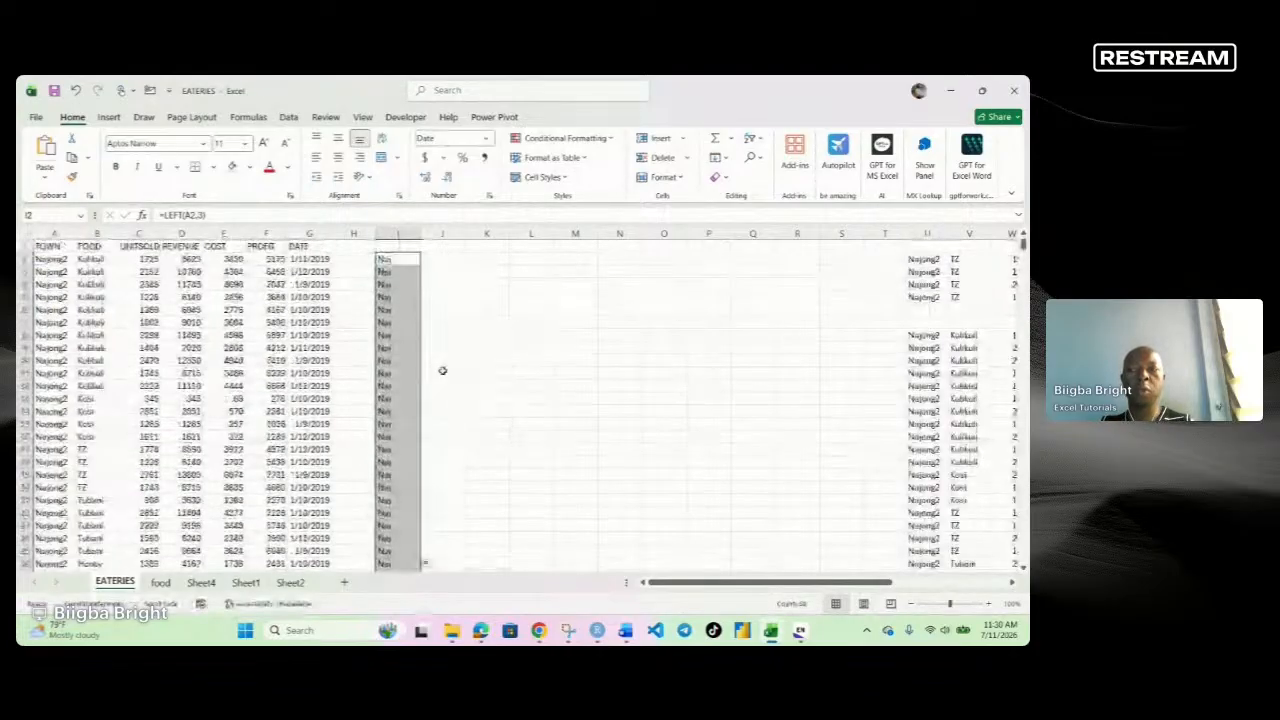
Enter =RIGHT(B2,4) in J2 to extract the last four characters of the food name.
click(452, 260)
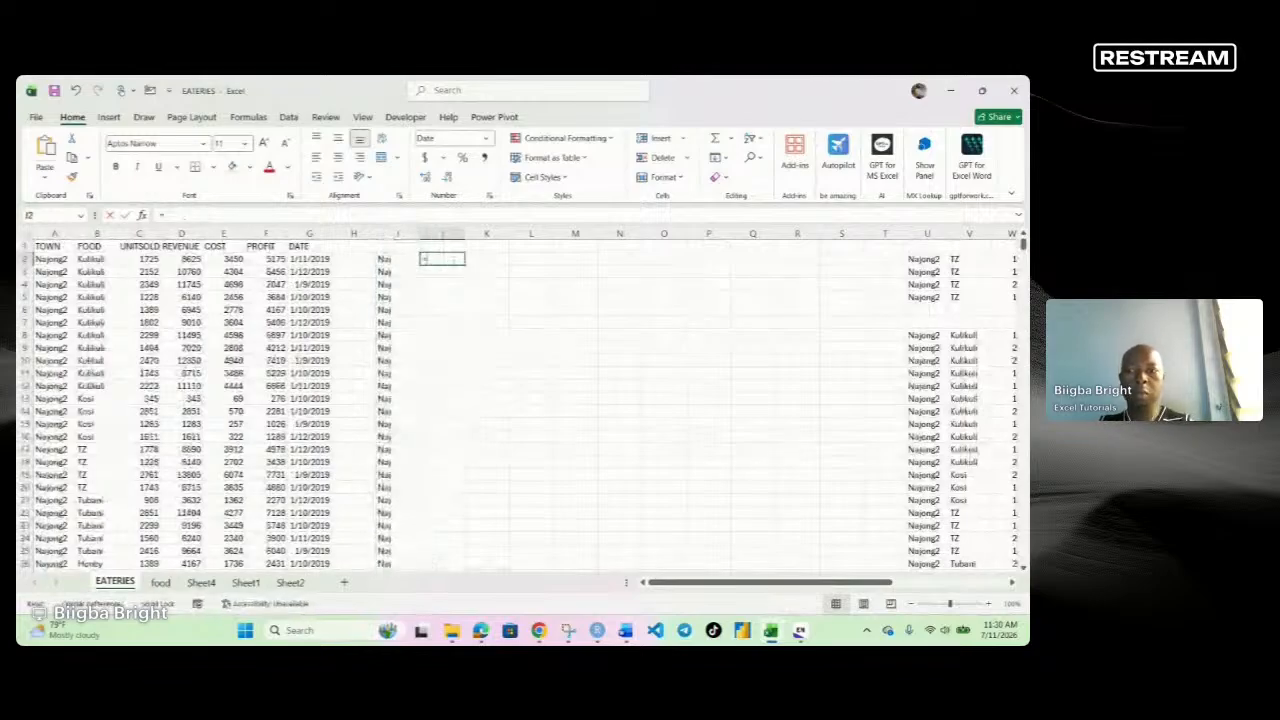
text(=)
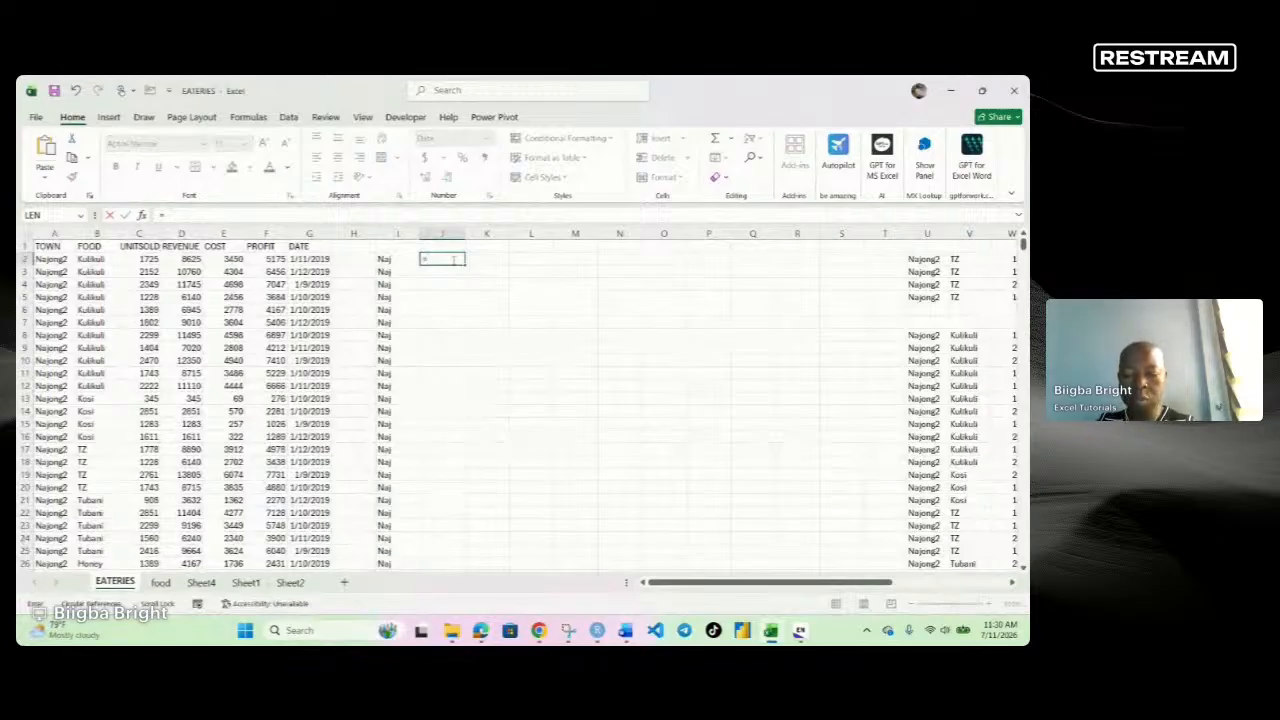
text(ri)
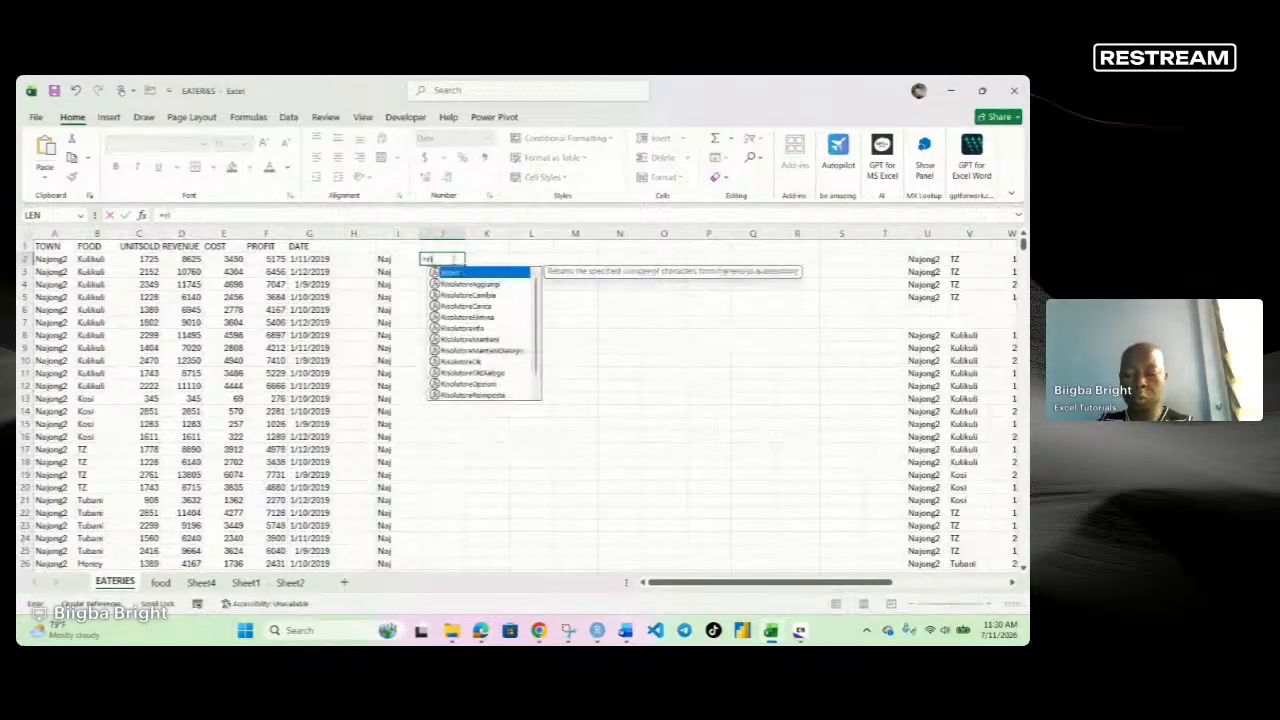
key(Tab)
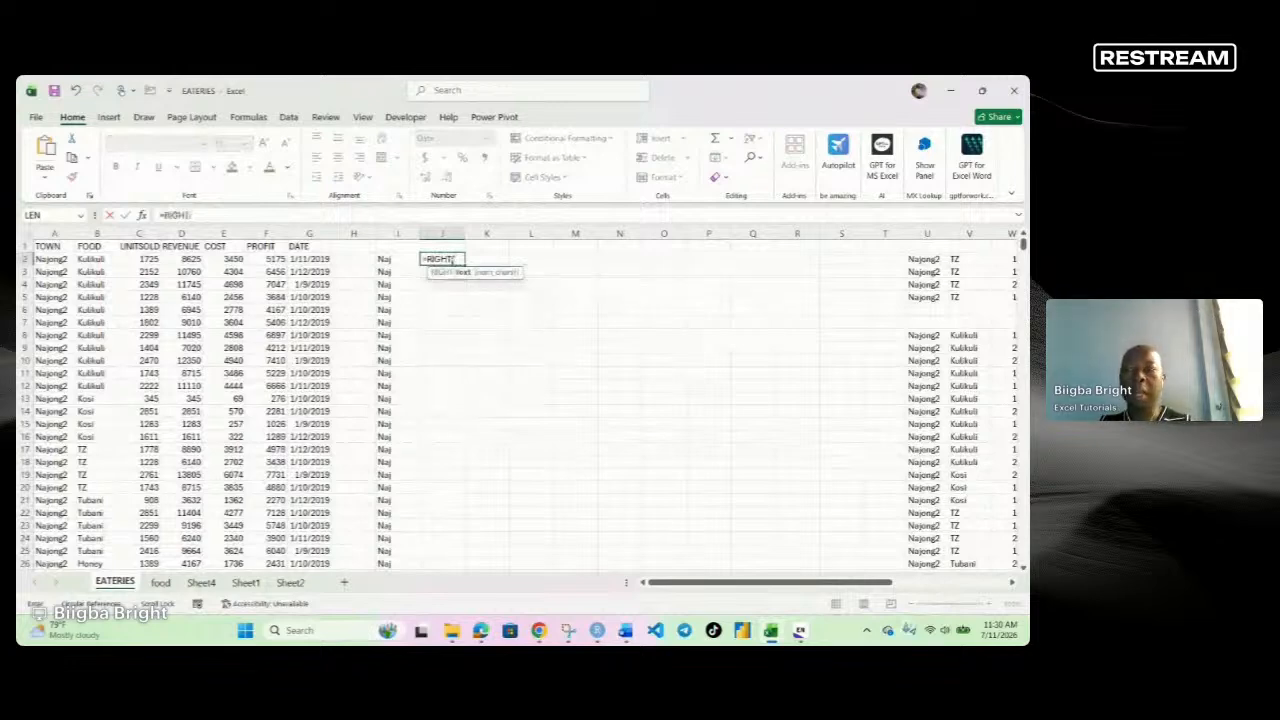
click(95, 259)
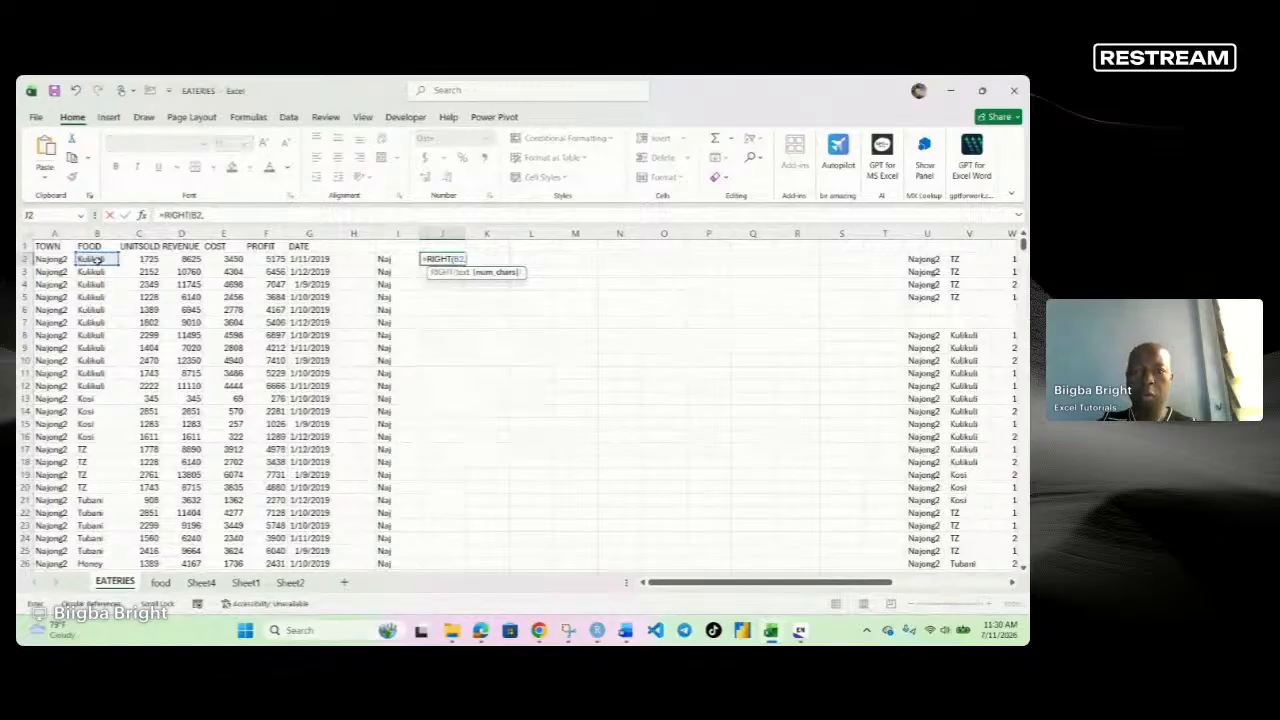
text())
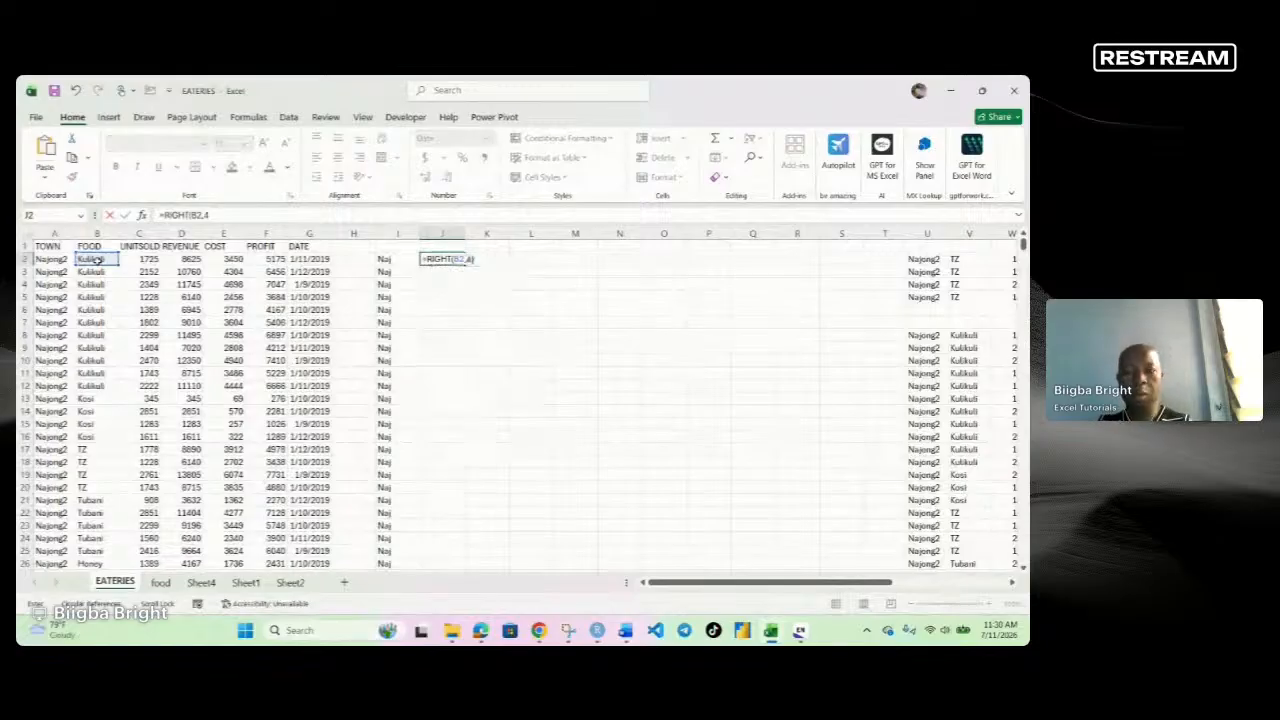
key(Return)
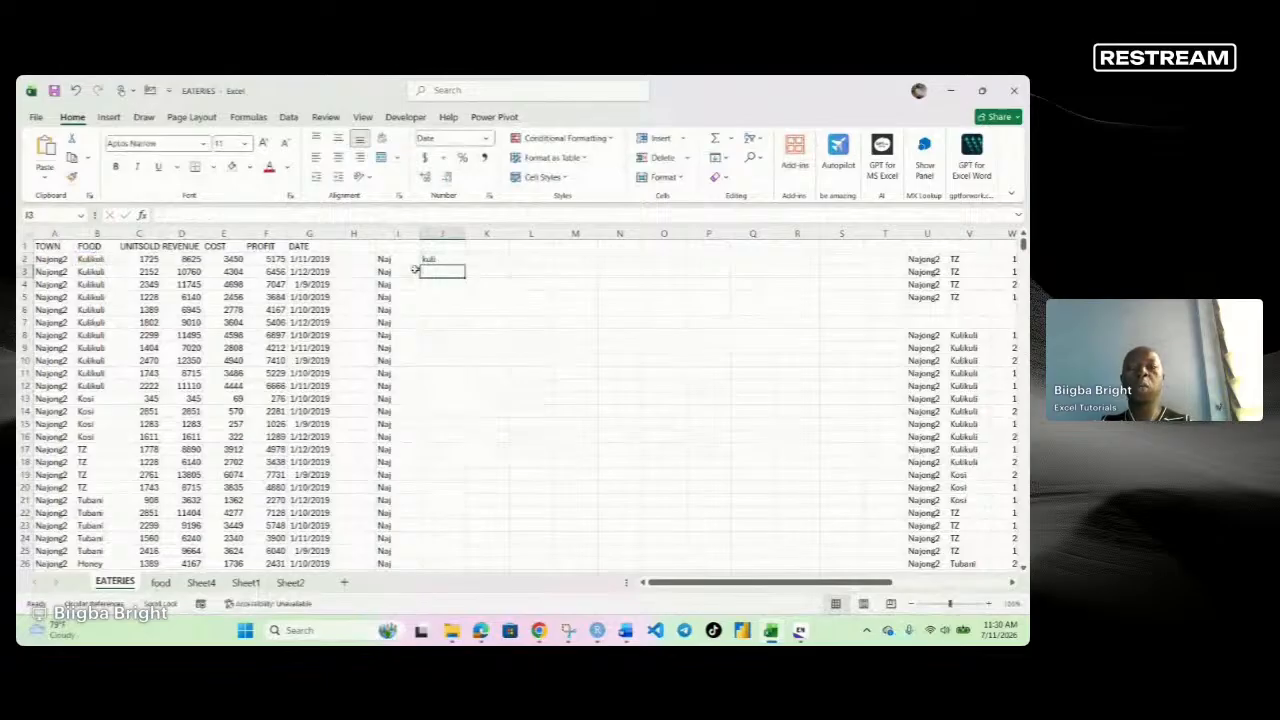
Fill the RIGHT formula from J2 down column J alongside the data rows.
click(445, 260)
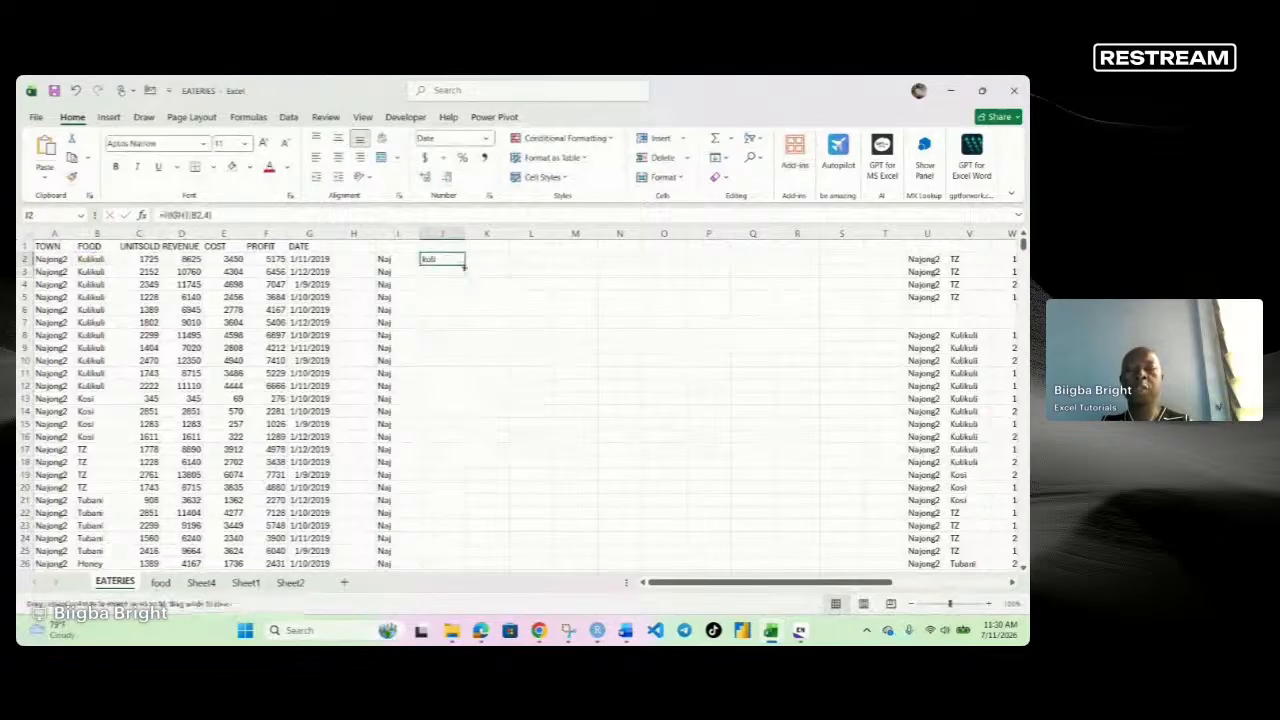
drag(459, 260, 432, 348)
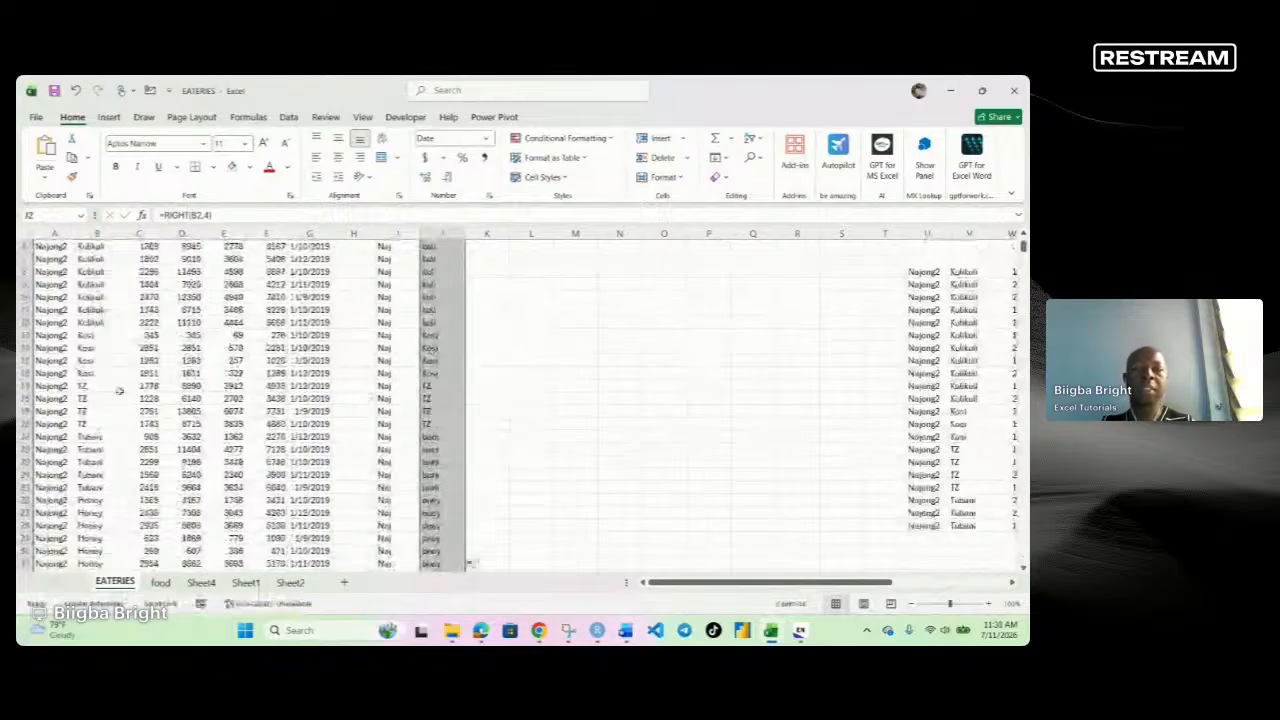
scroll(119, 391, up, 2)
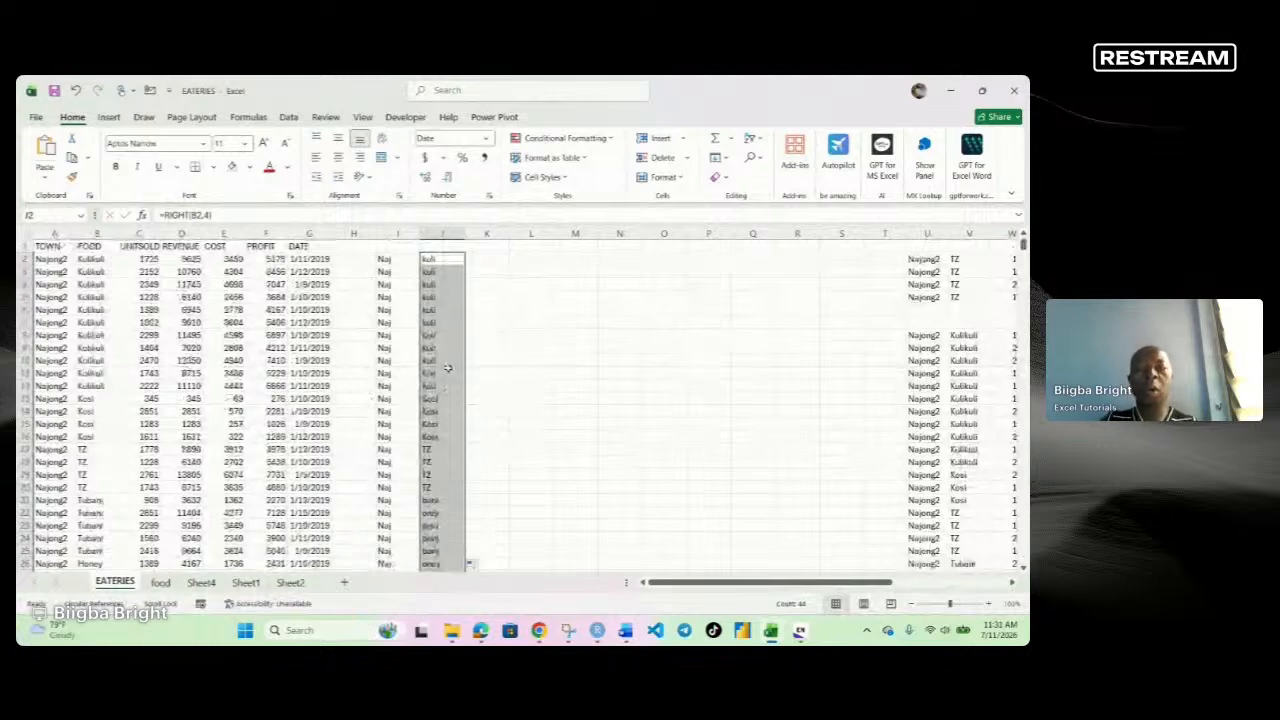
Enter =MID(A2,3,3) in K2 to extract three characters from the middle of the town, and fill it down column K.
click(502, 259)
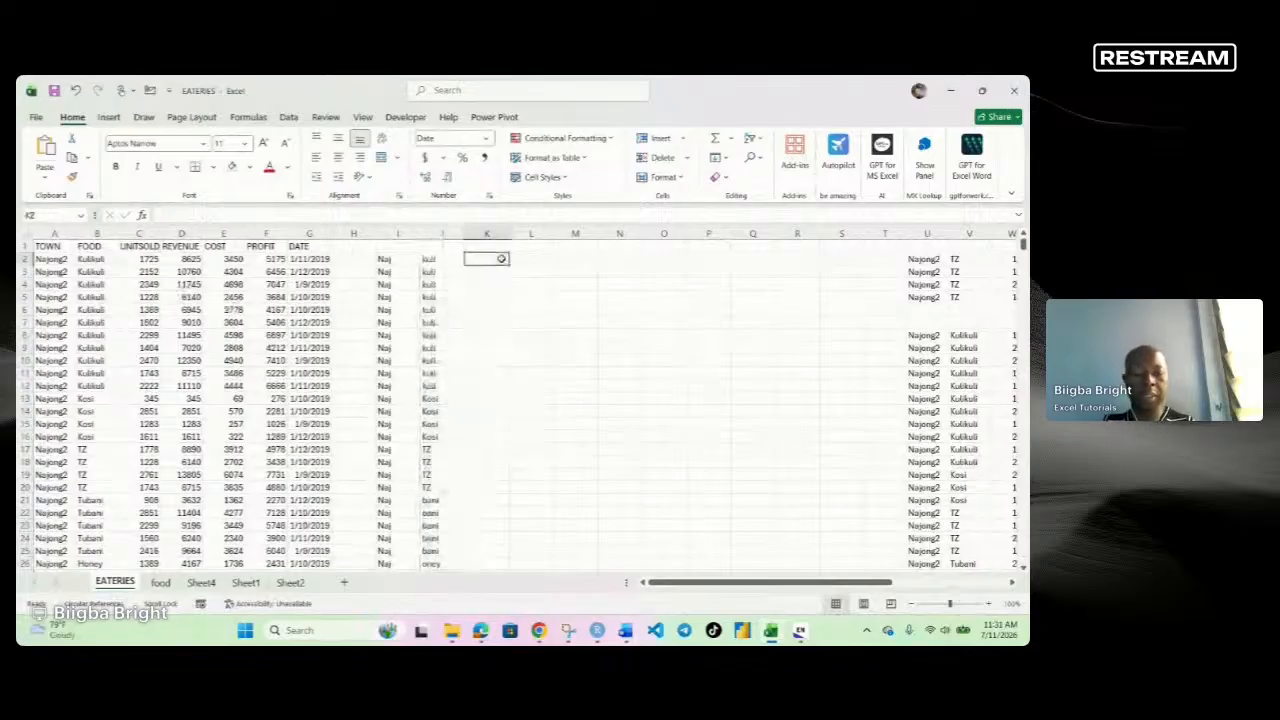
text(=mid)
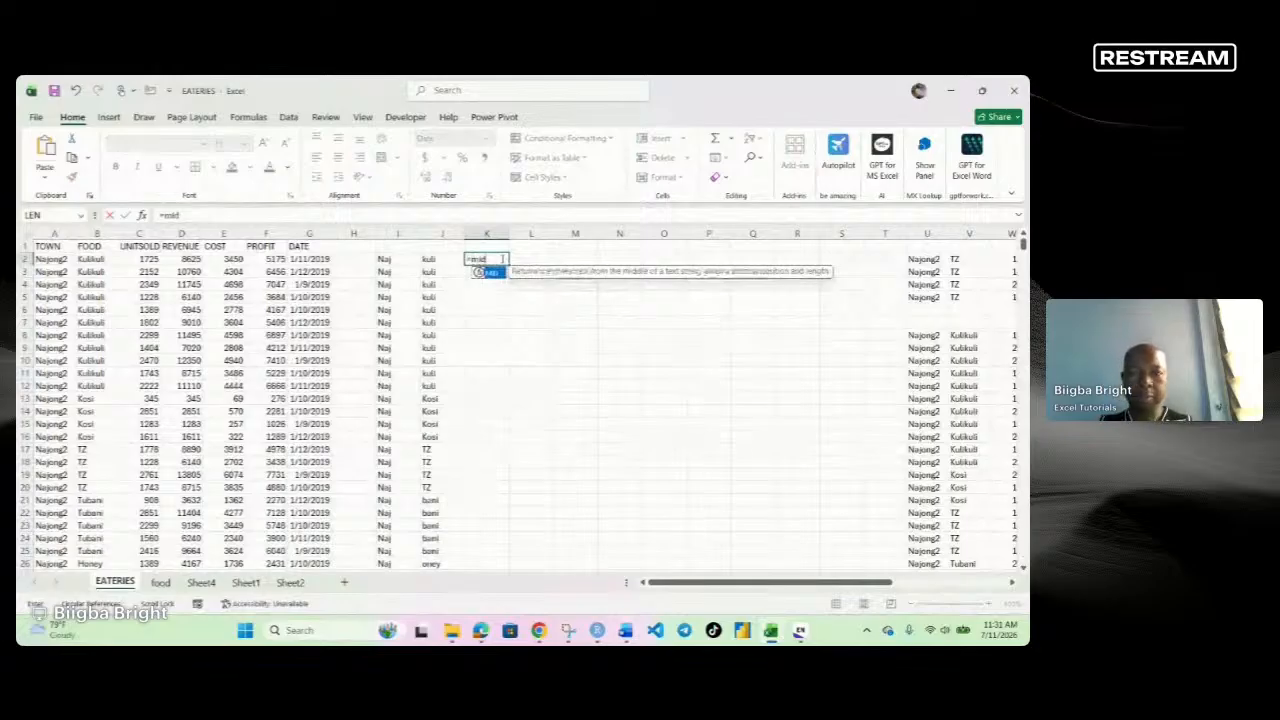
key(Tab)
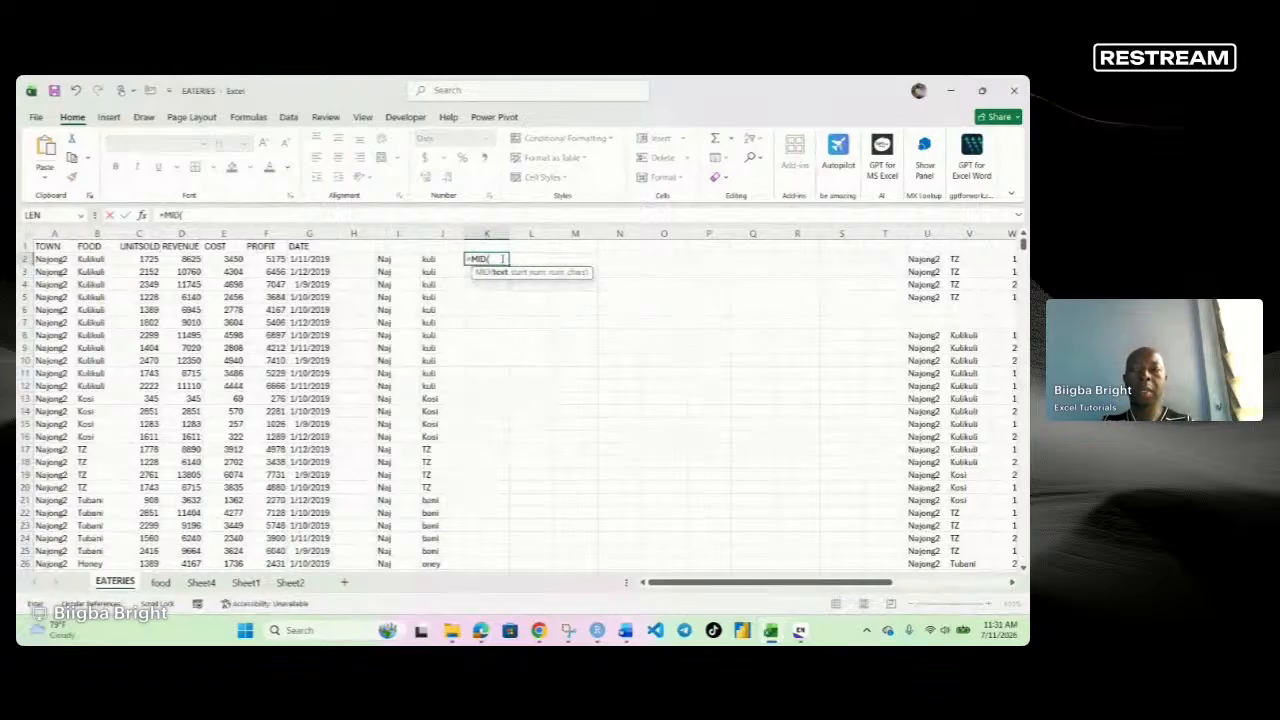
click(52, 260)
text(,)
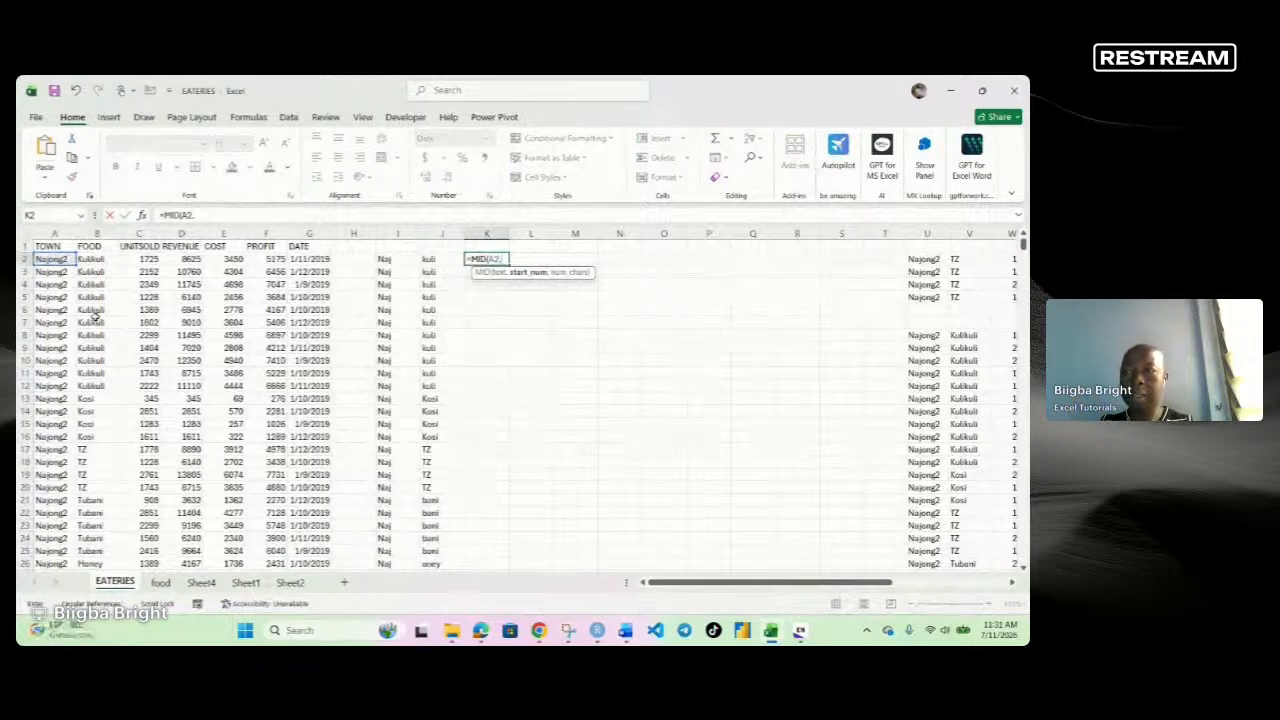
text(3)
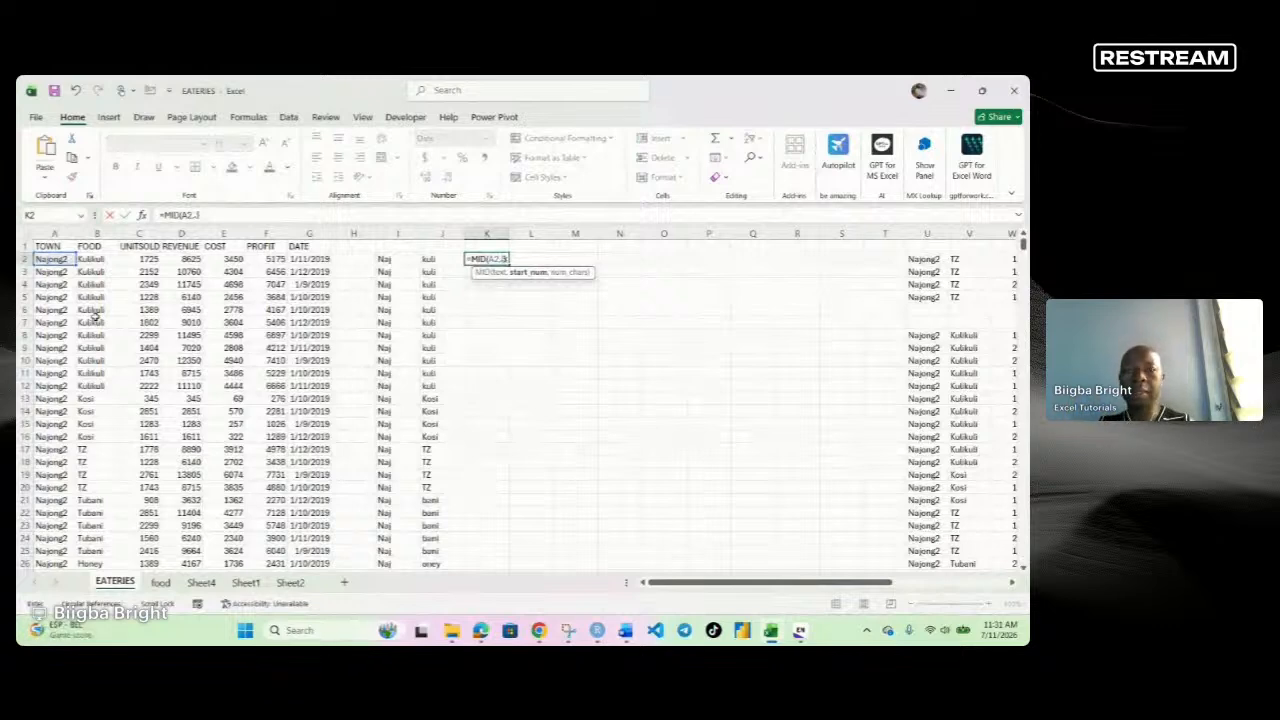
text(,)
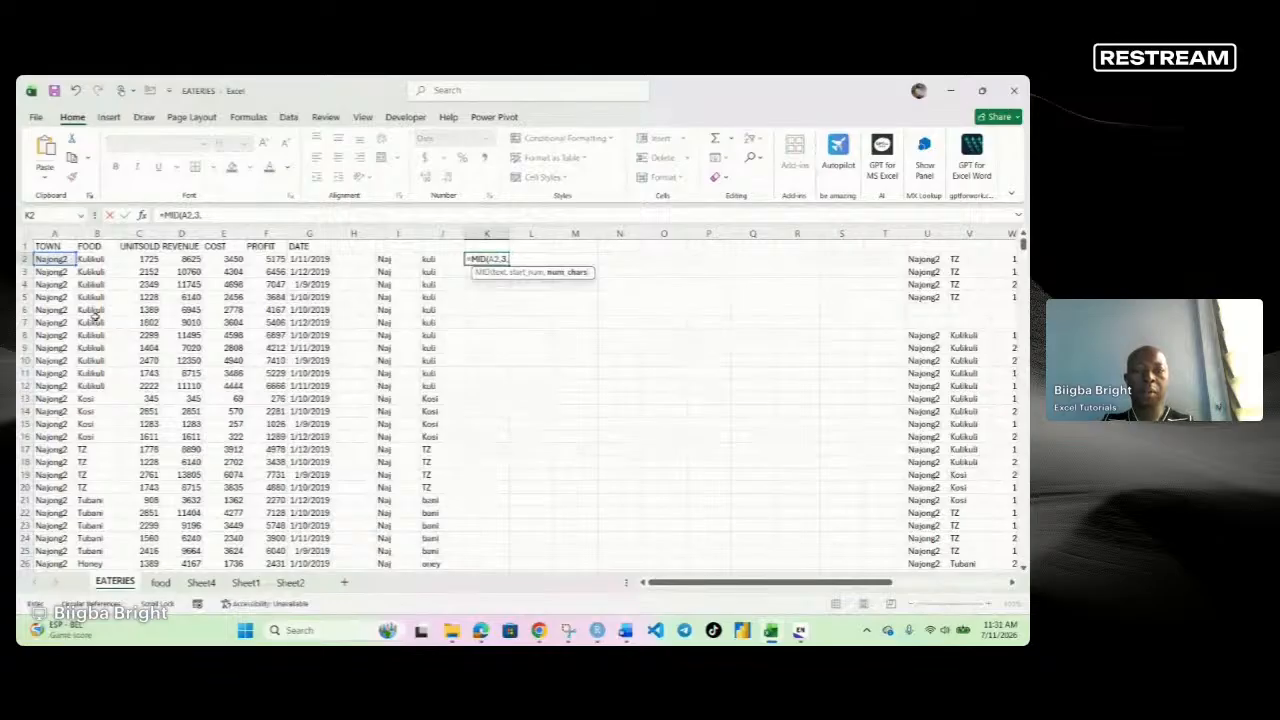
text(3)
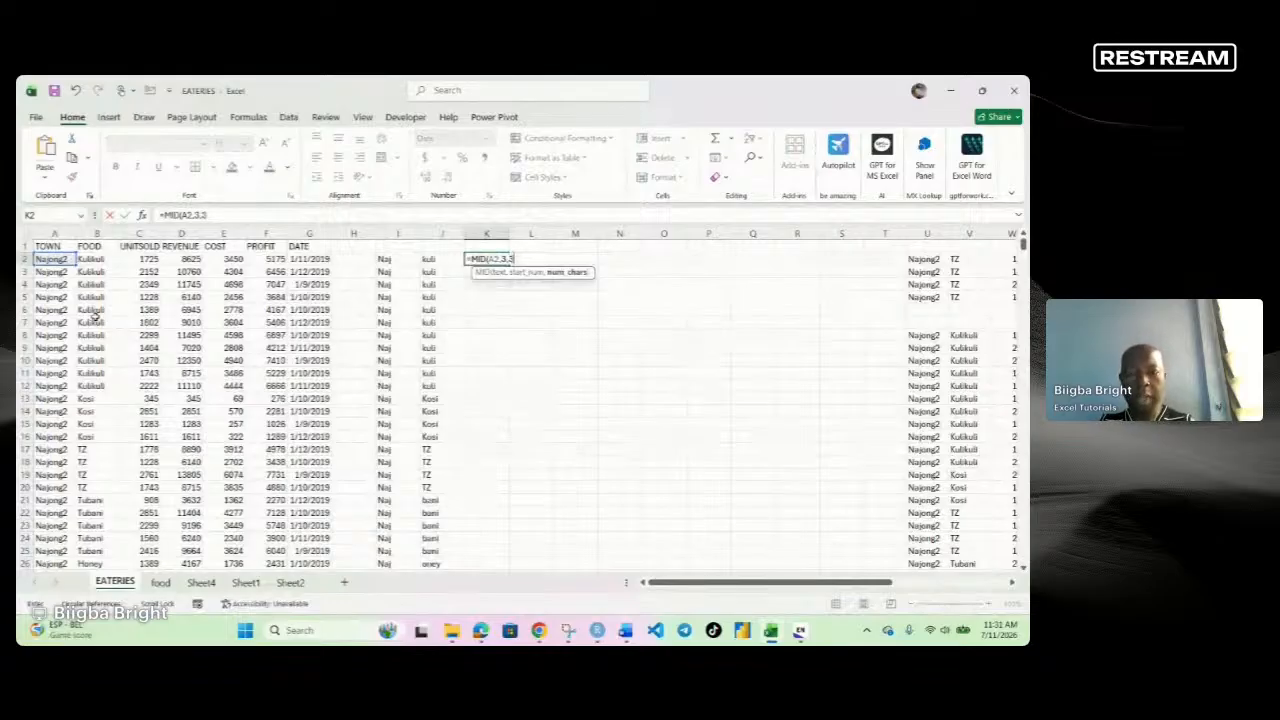
text())
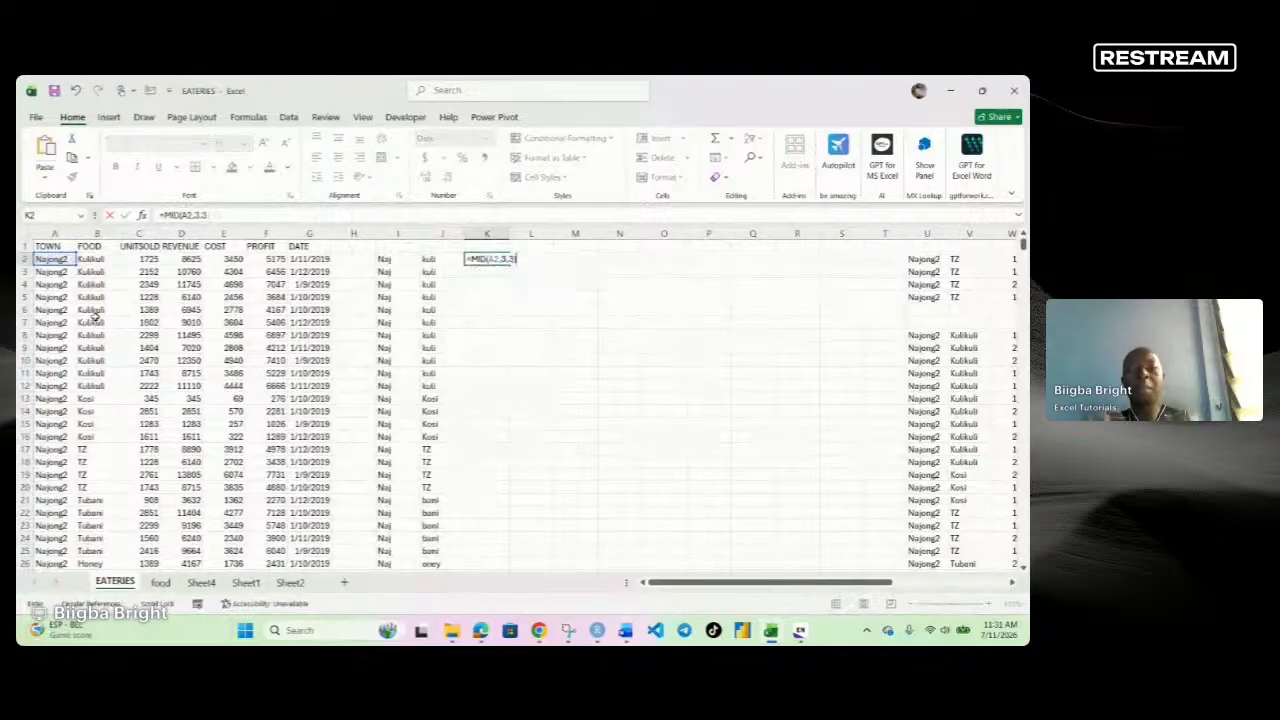
key(Return)
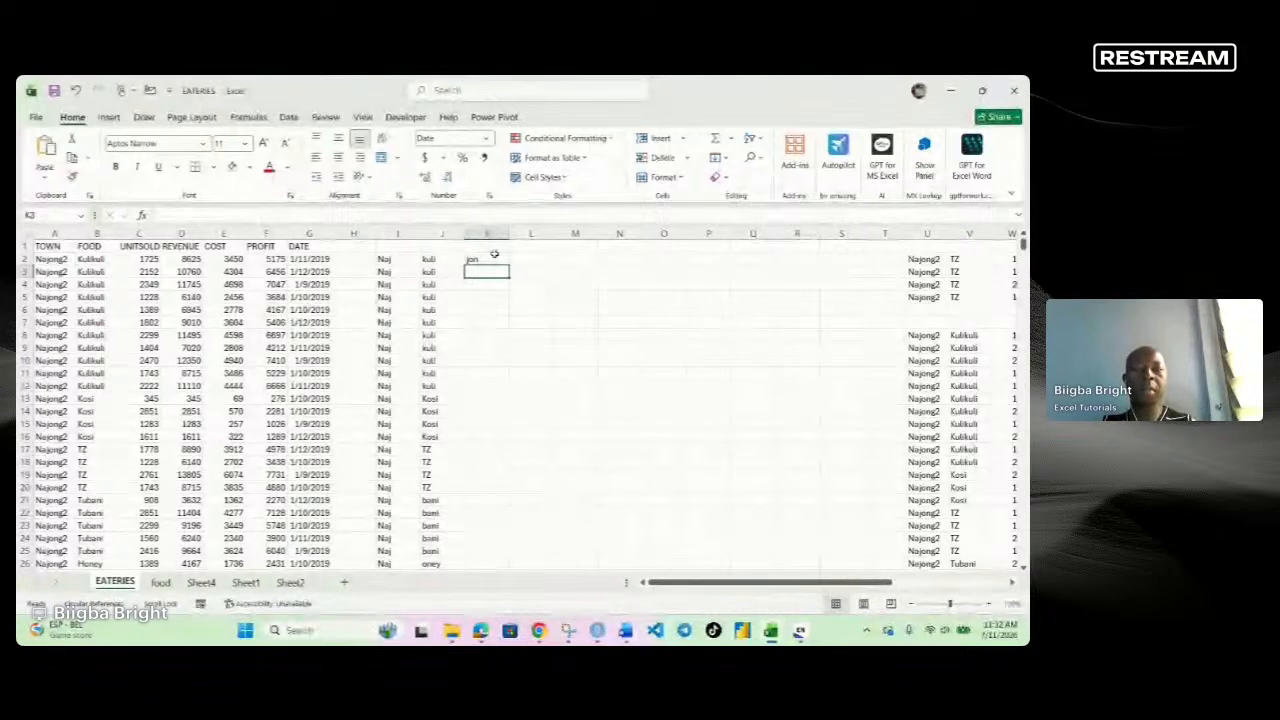
drag(494, 254, 507, 565)
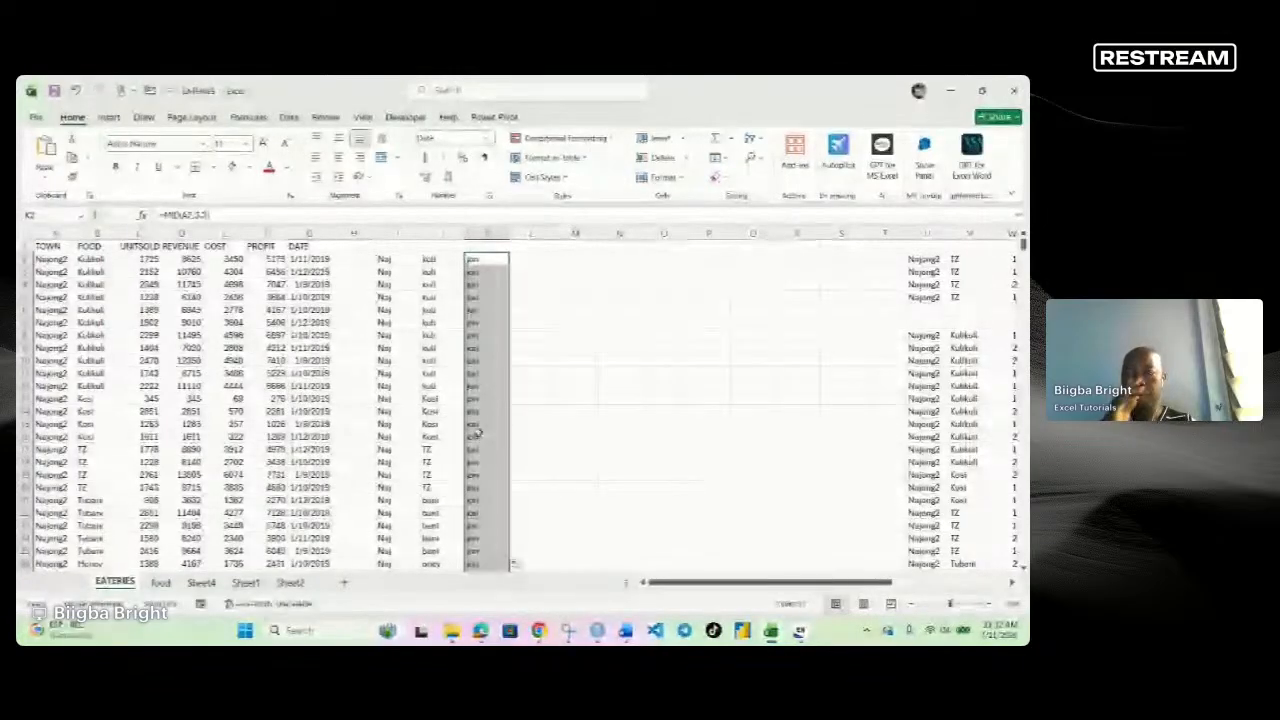
Begin a CONCAT formula in L2 with LEFT(1) as its first argument.
click(541, 261)
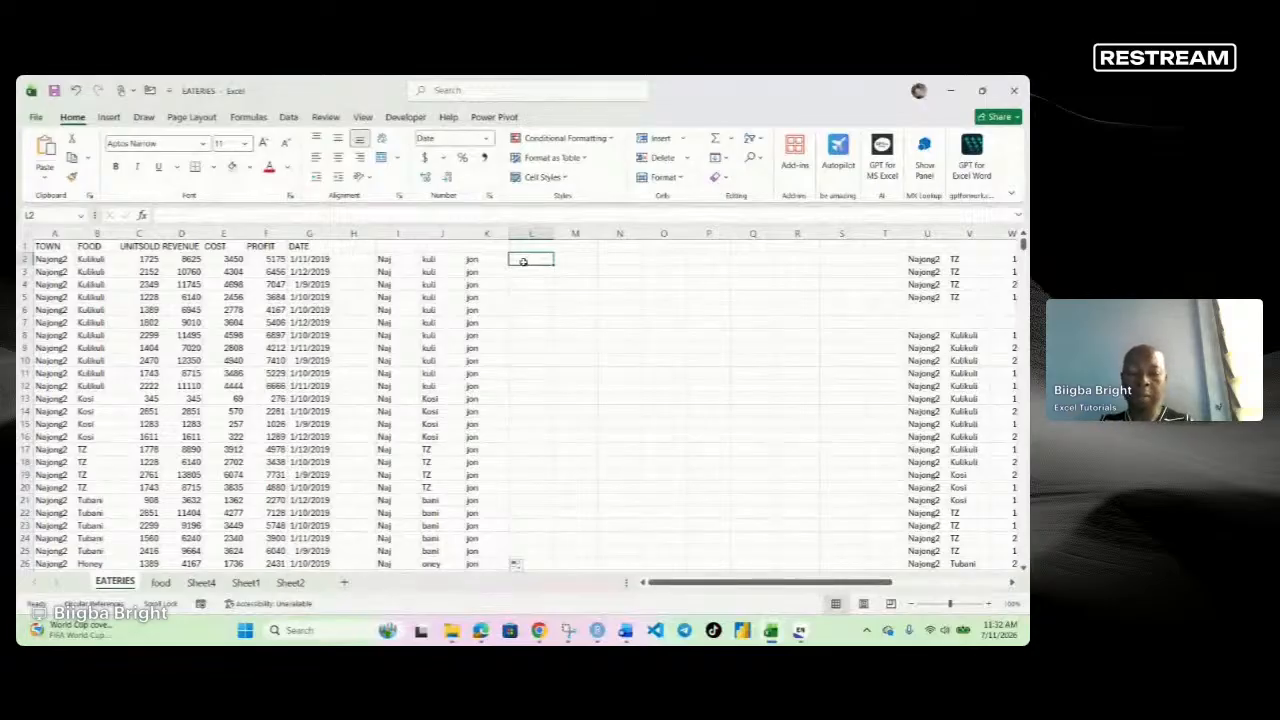
text(=)
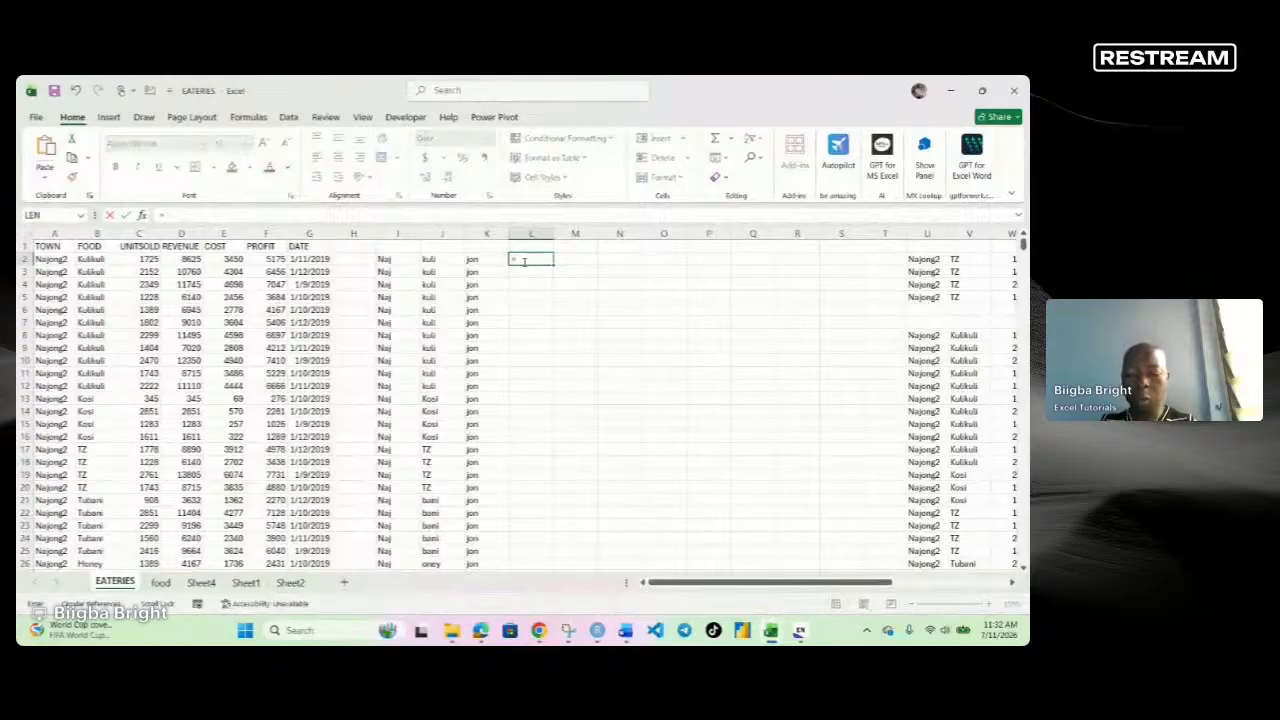
text(con)
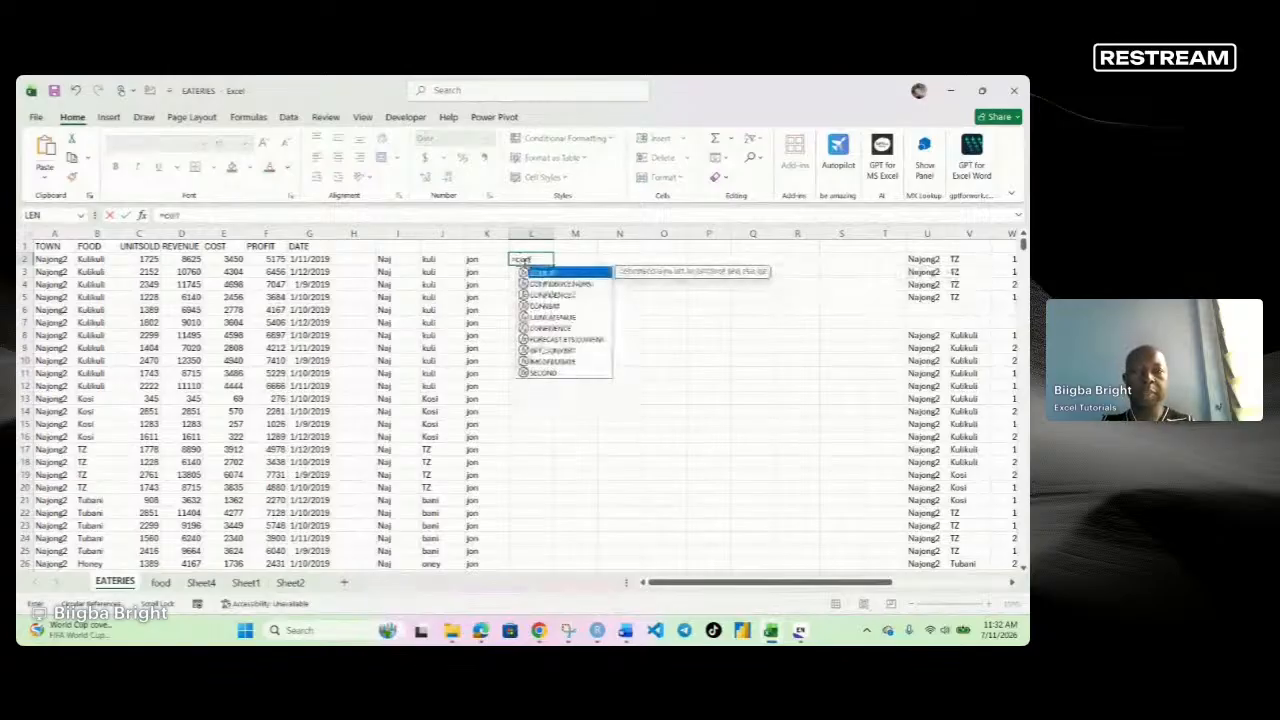
double_click(552, 276)
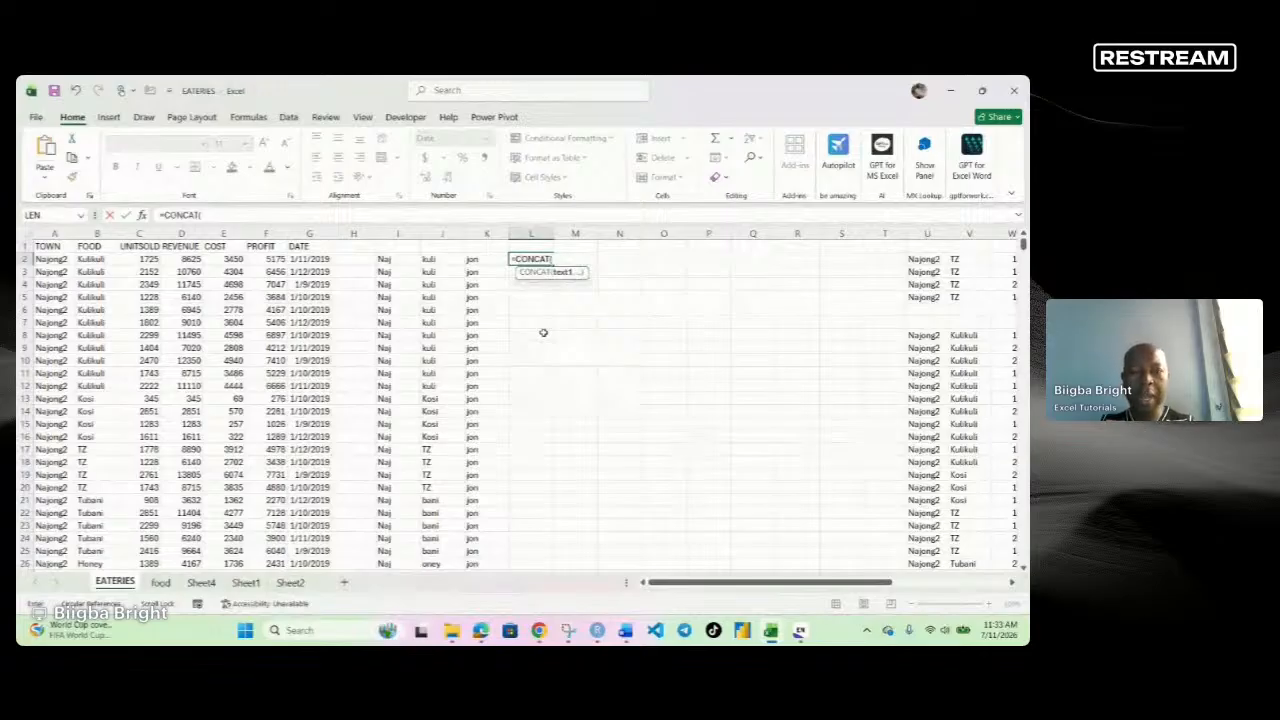
text(l)
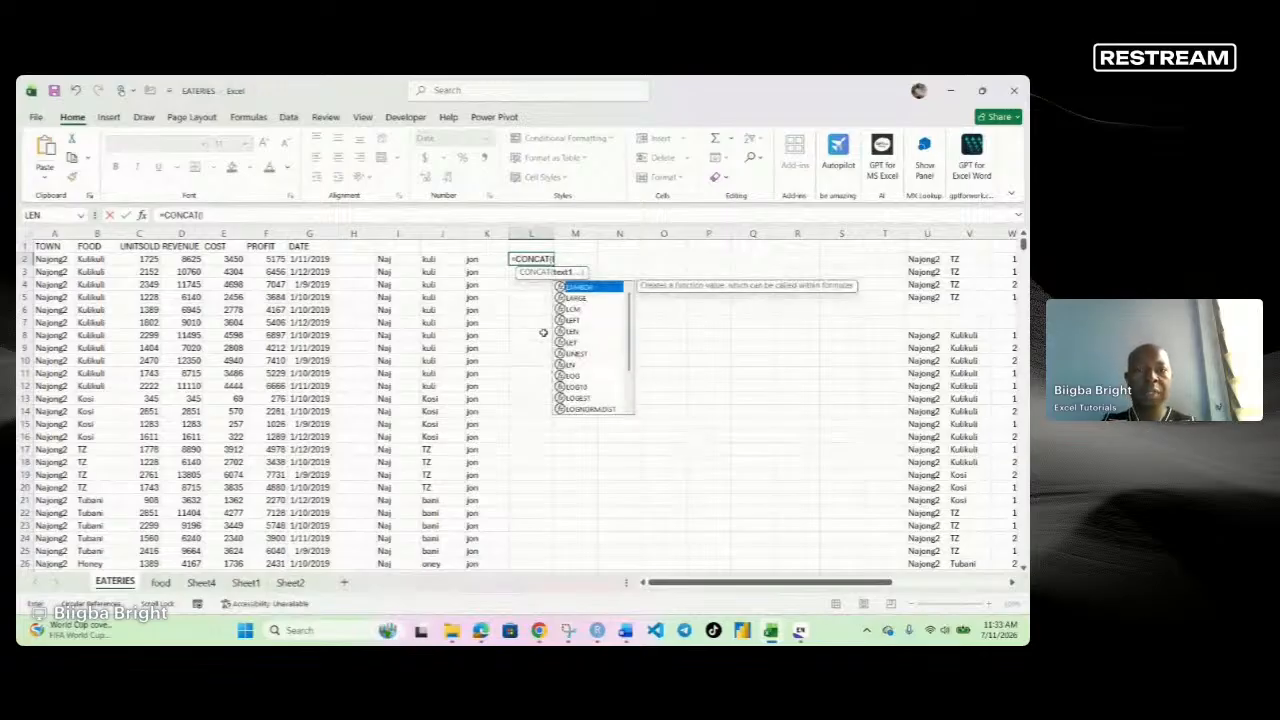
text(e)
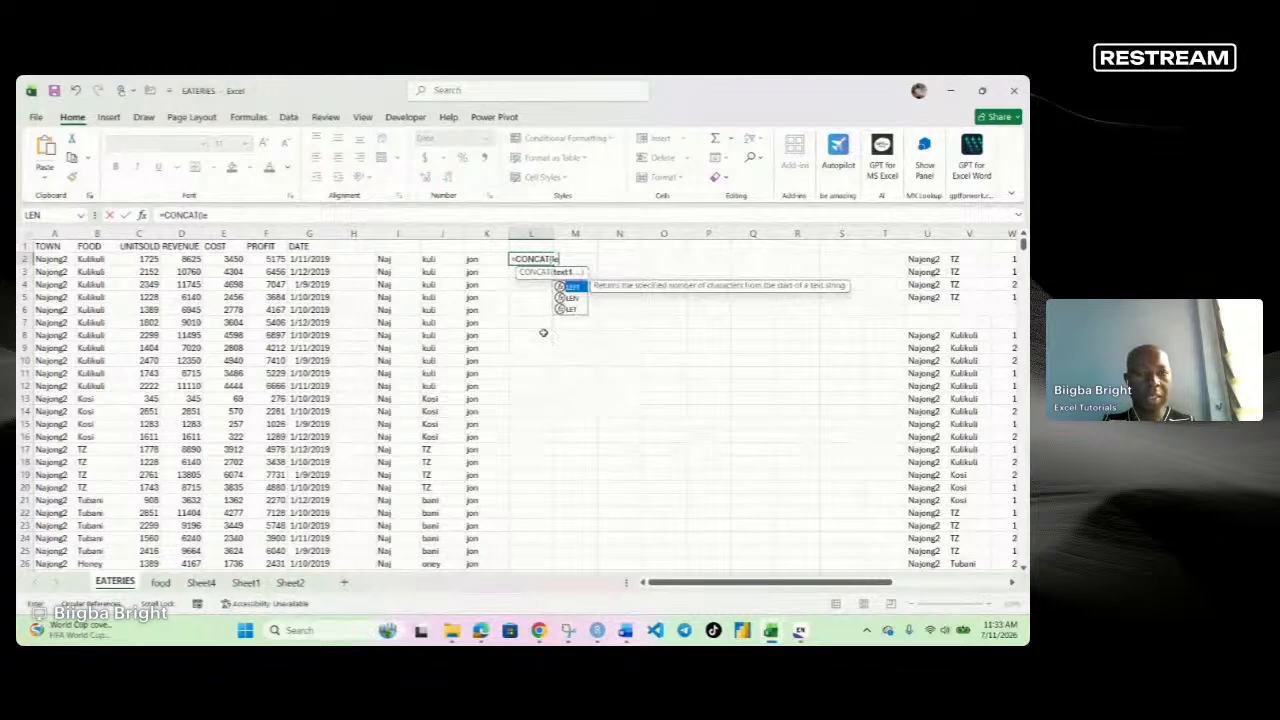
double_click(572, 287)
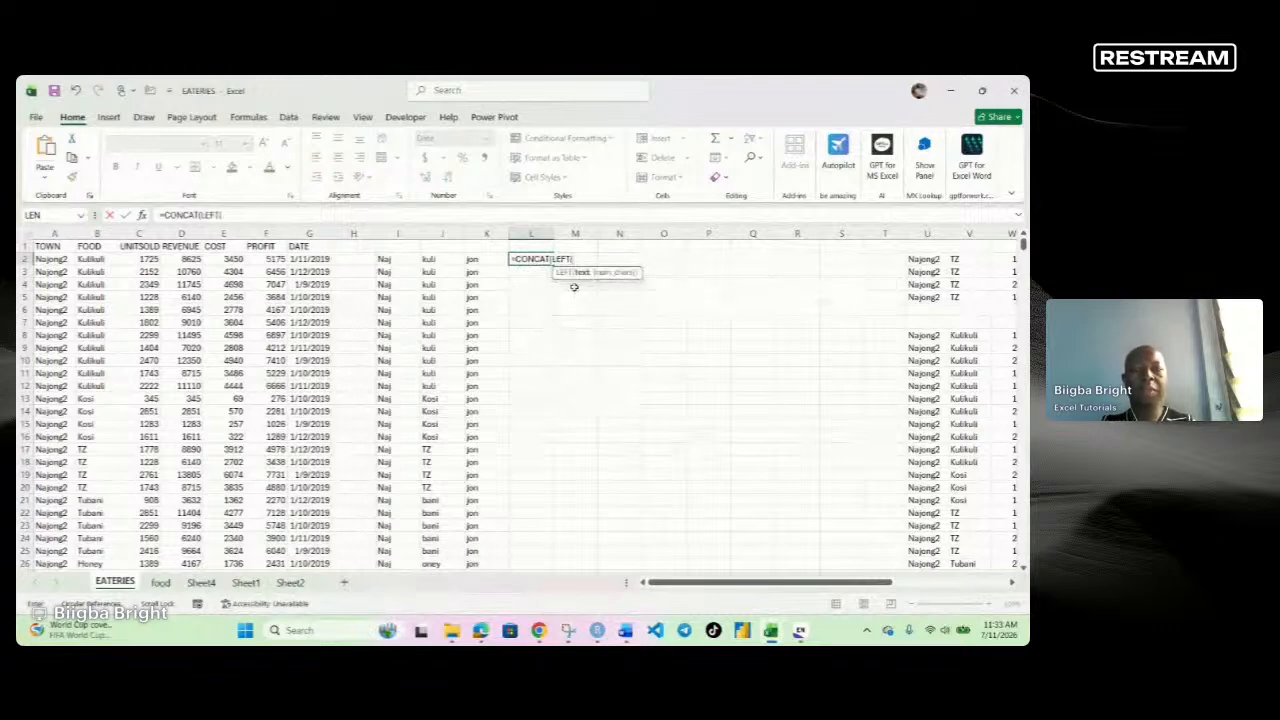
text(1)
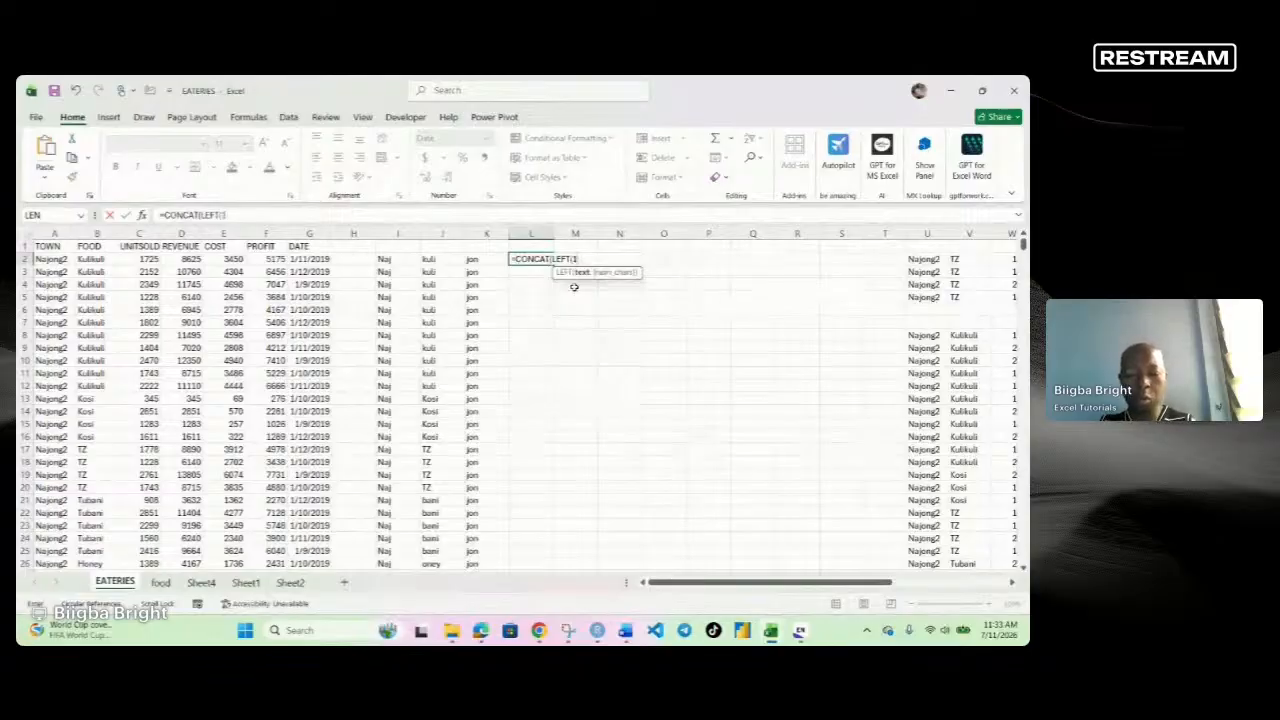
text())
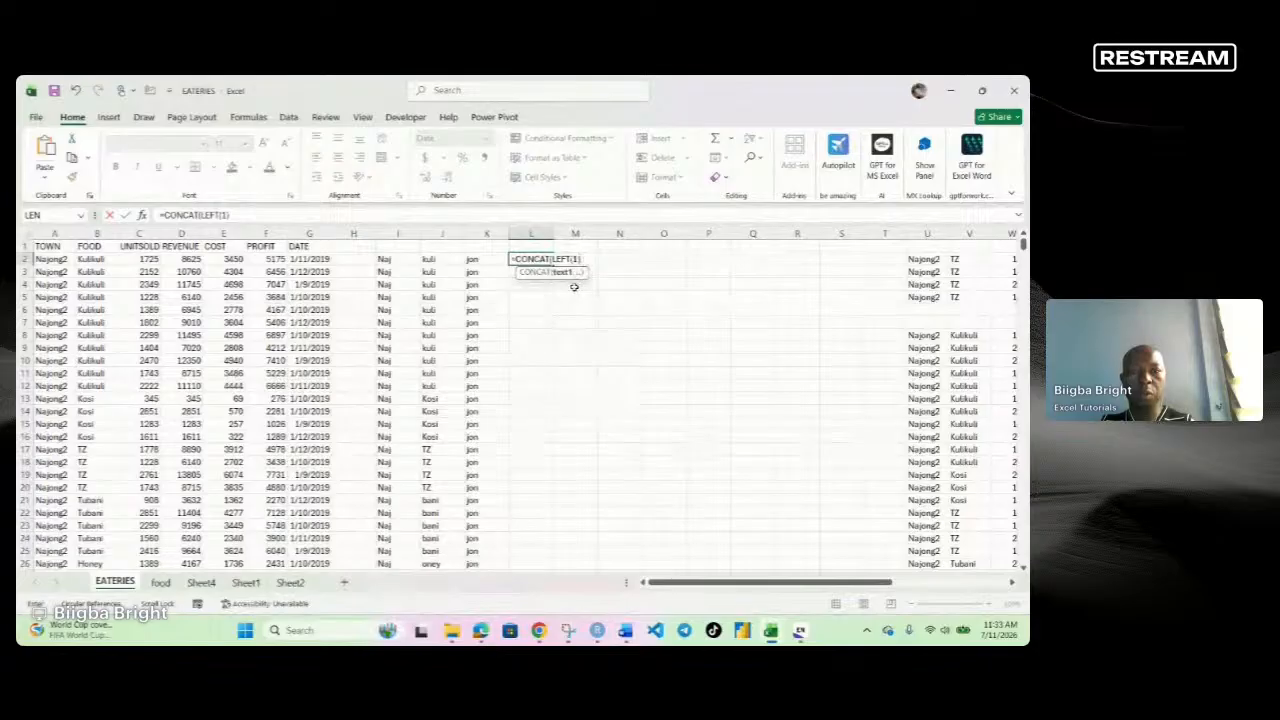
text(),)
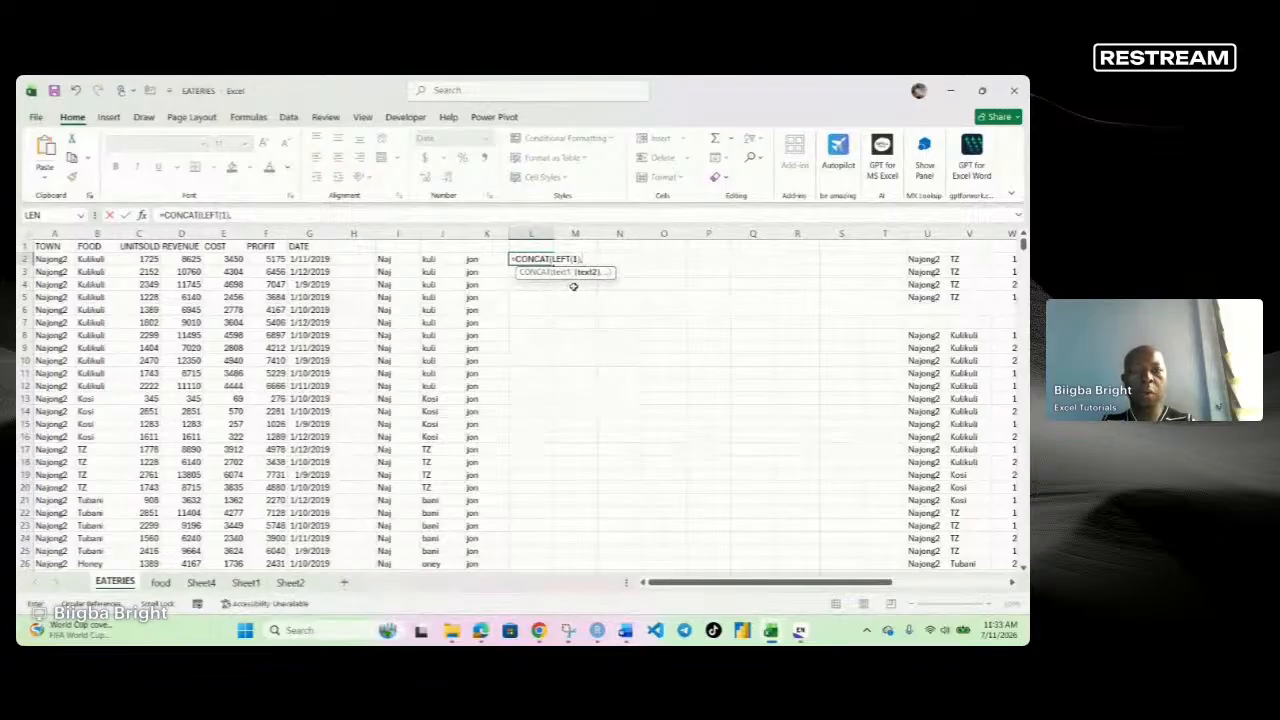
Add LEFT(B2,1) as the second CONCAT argument and enter the formula, accepting the proposed closing-bracket correction.
text(left)
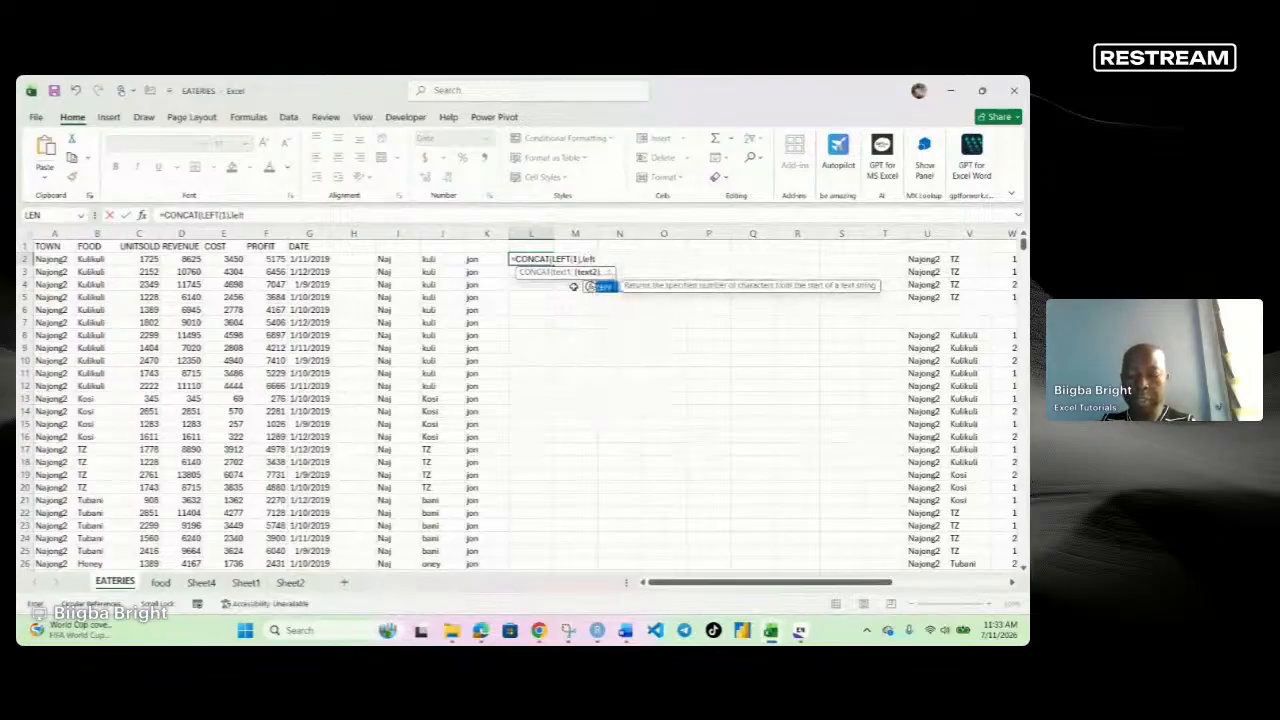
key(Tab)
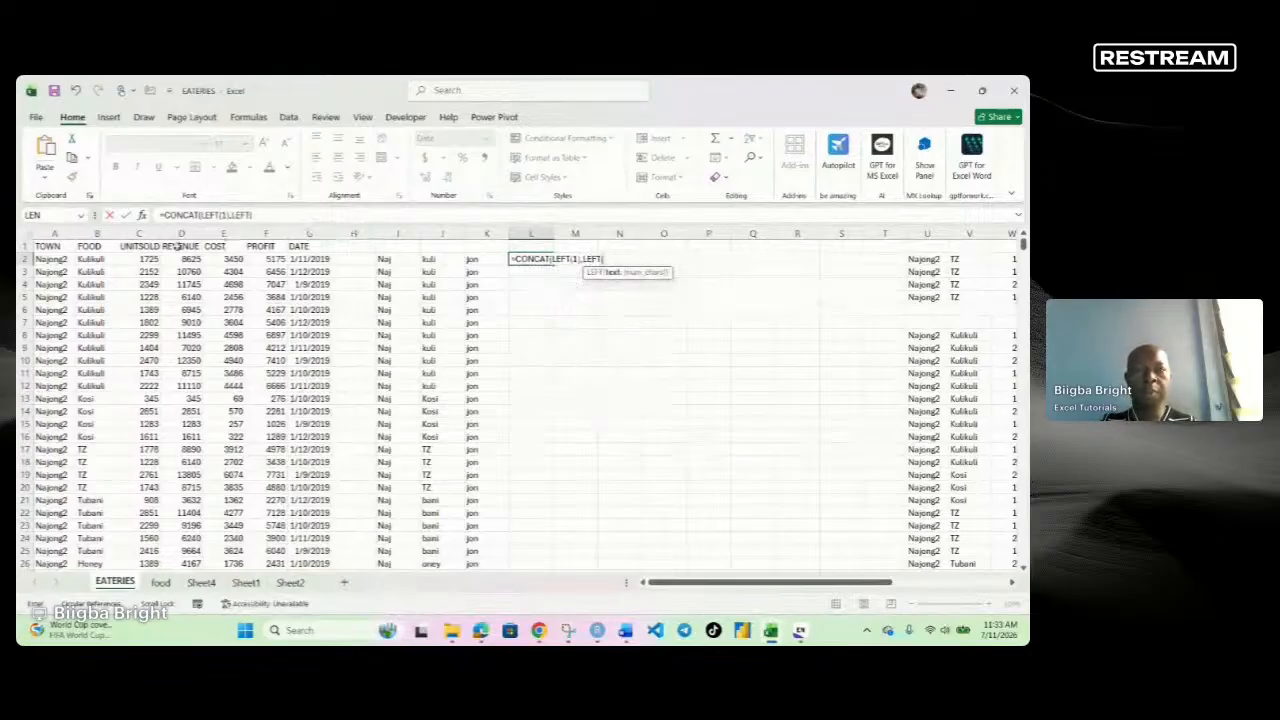
click(96, 259)
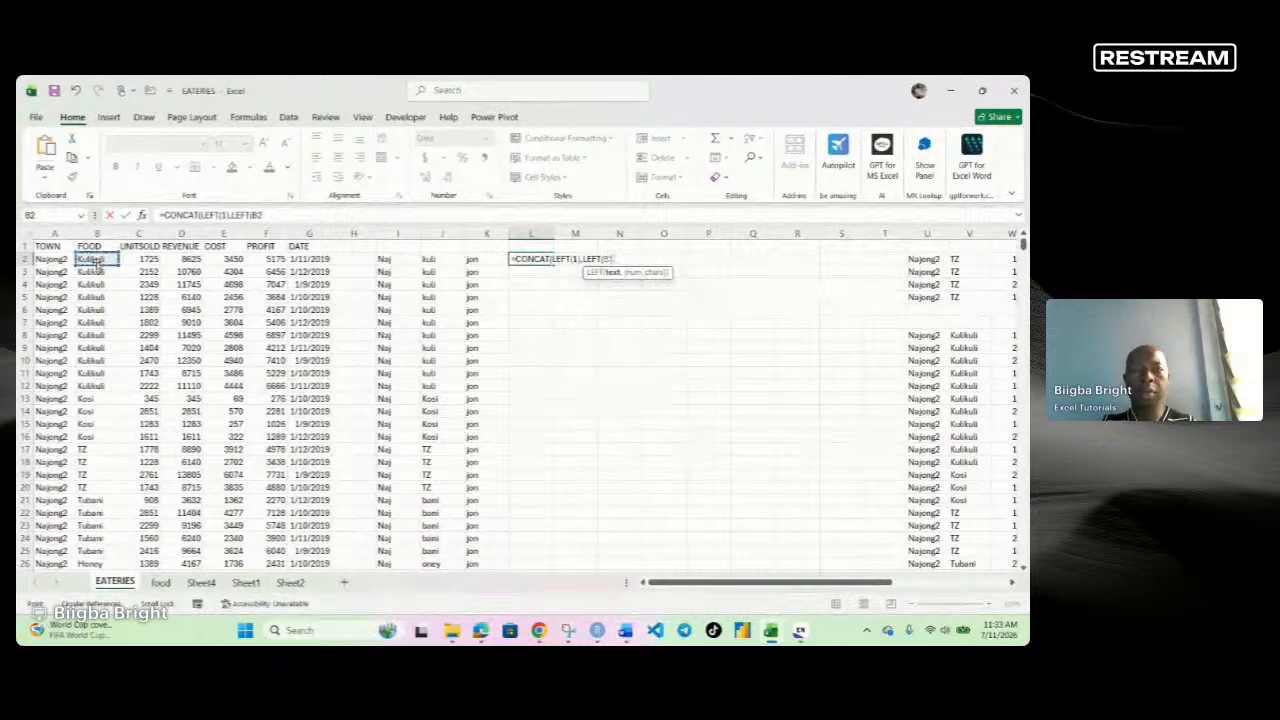
text(,1)
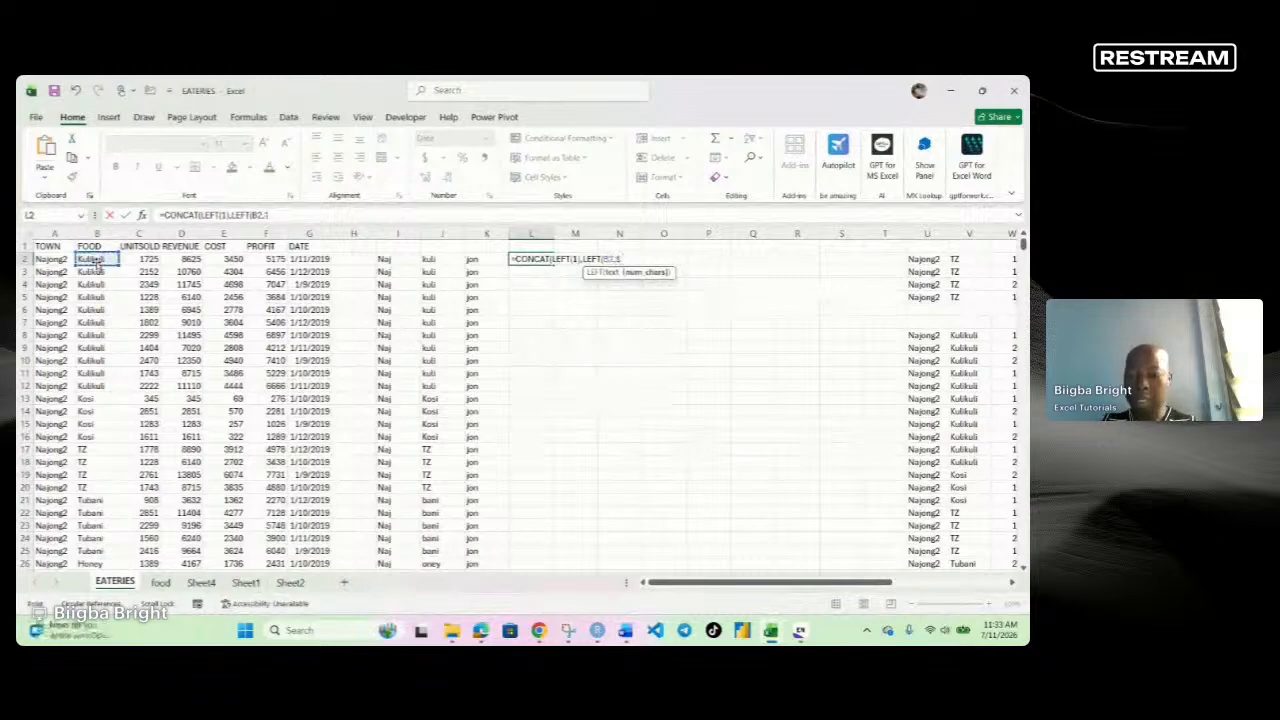
text())
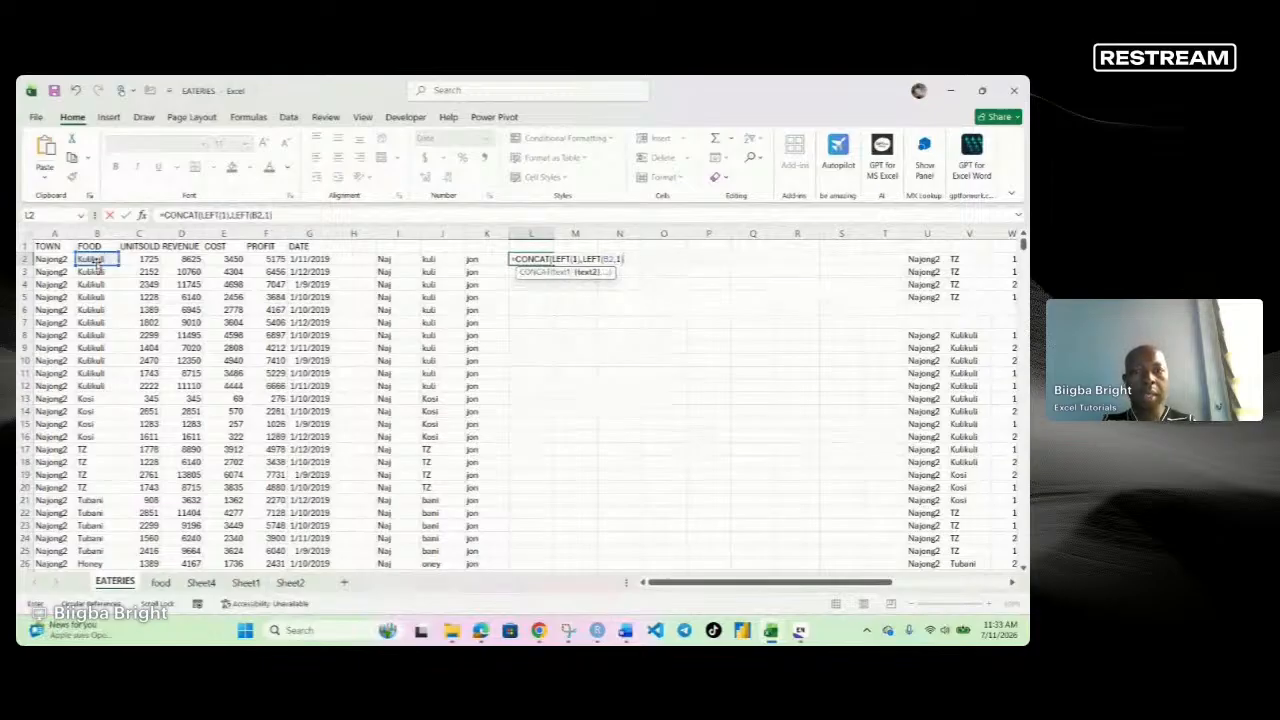
key(Return)
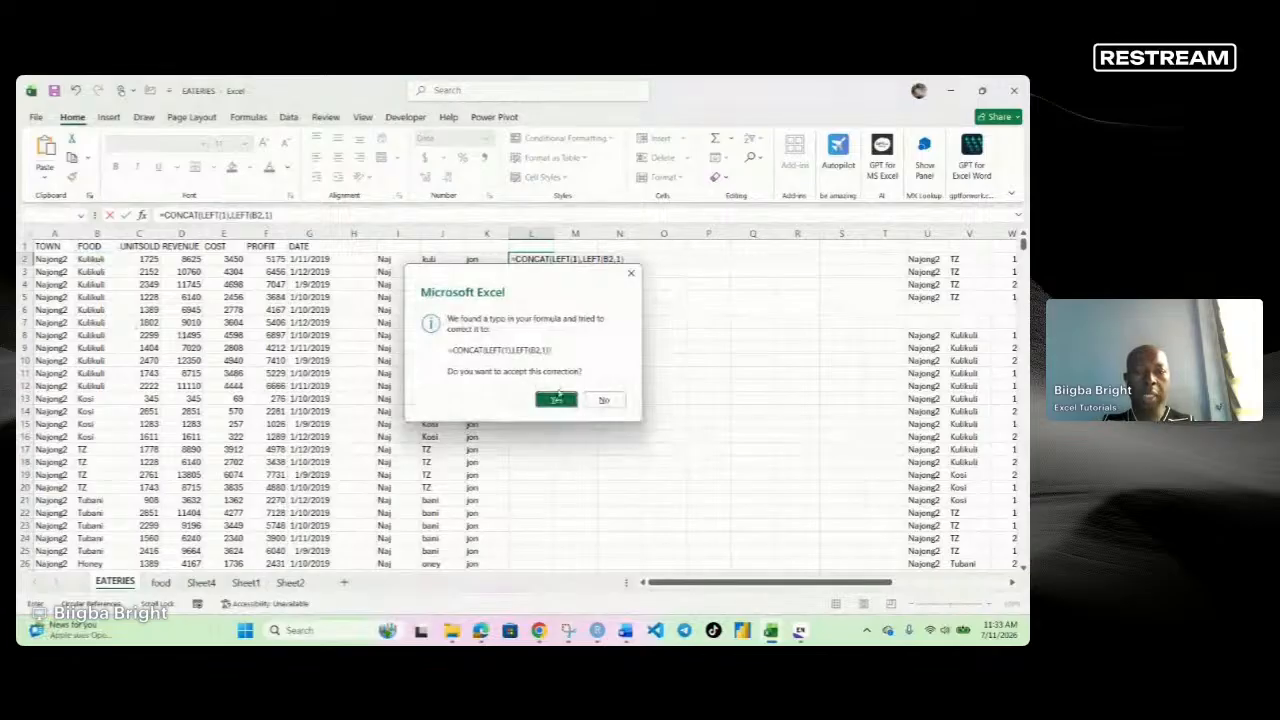
click(556, 399)
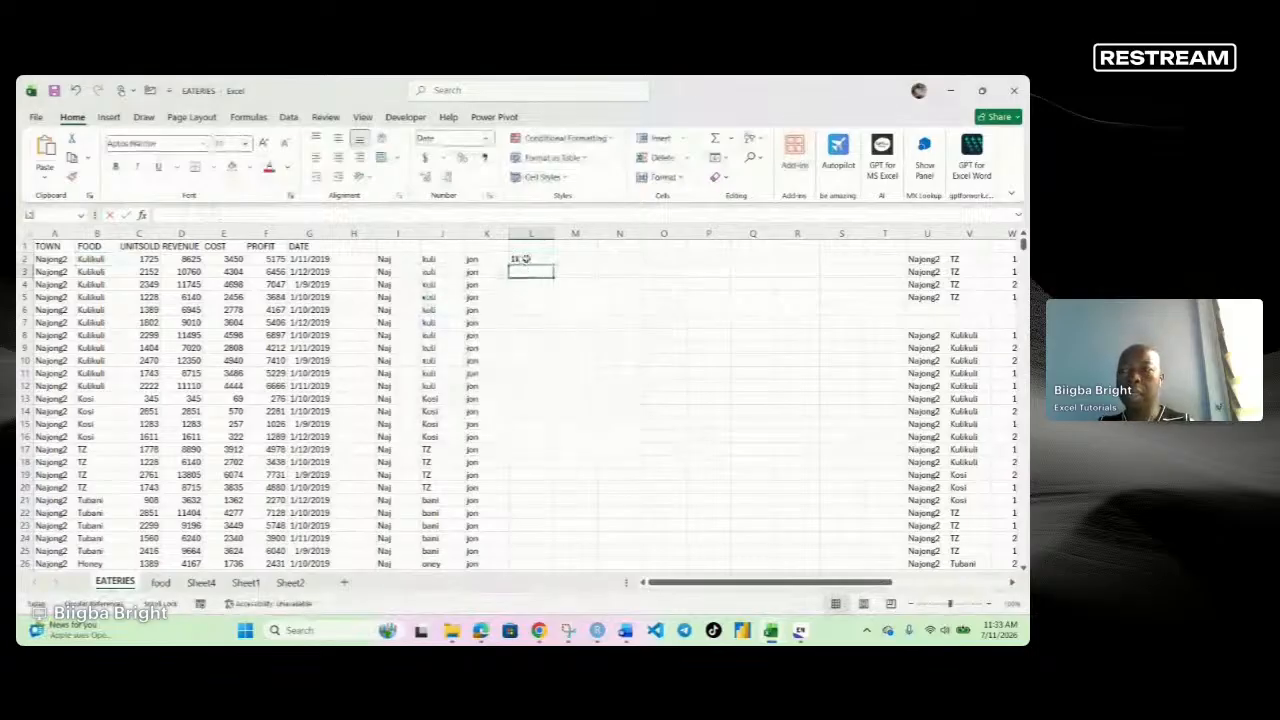
Change the first LEFT in L2 so the formula reads =CONCAT(LEFT(A2,1),LEFT(B2,1)), joining the town and food initials.
click(525, 258)
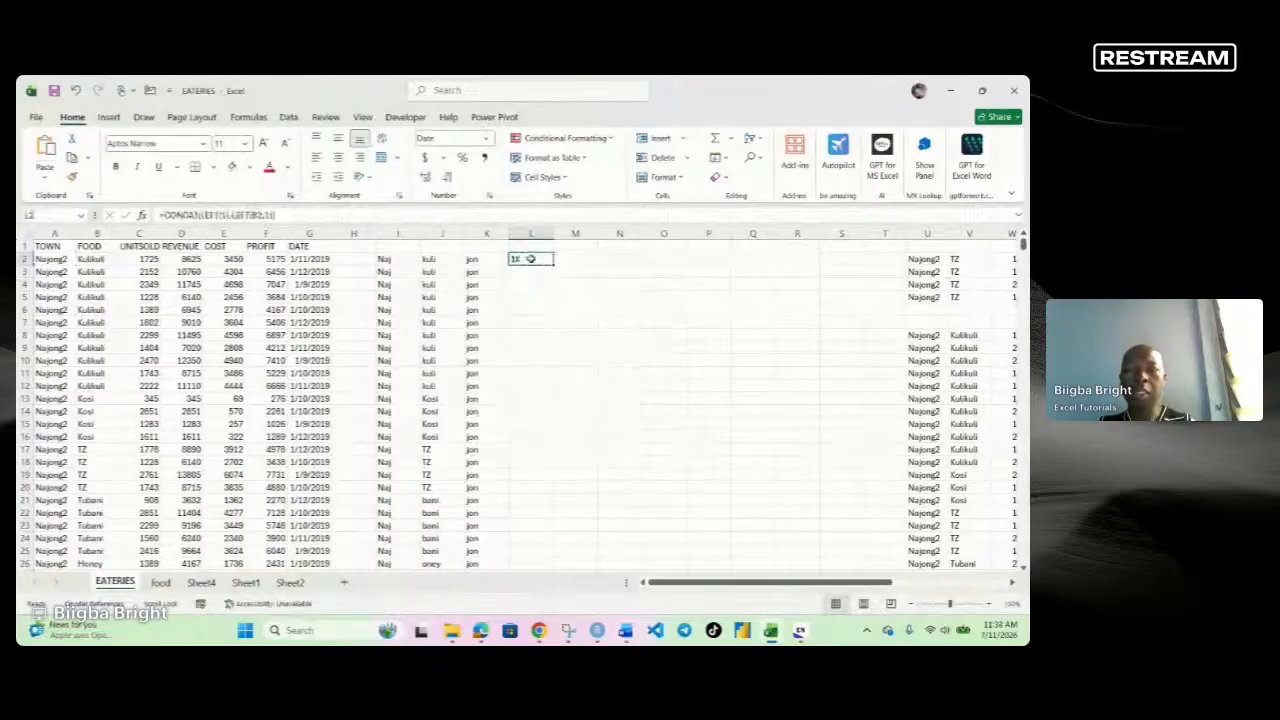
double_click(530, 258)
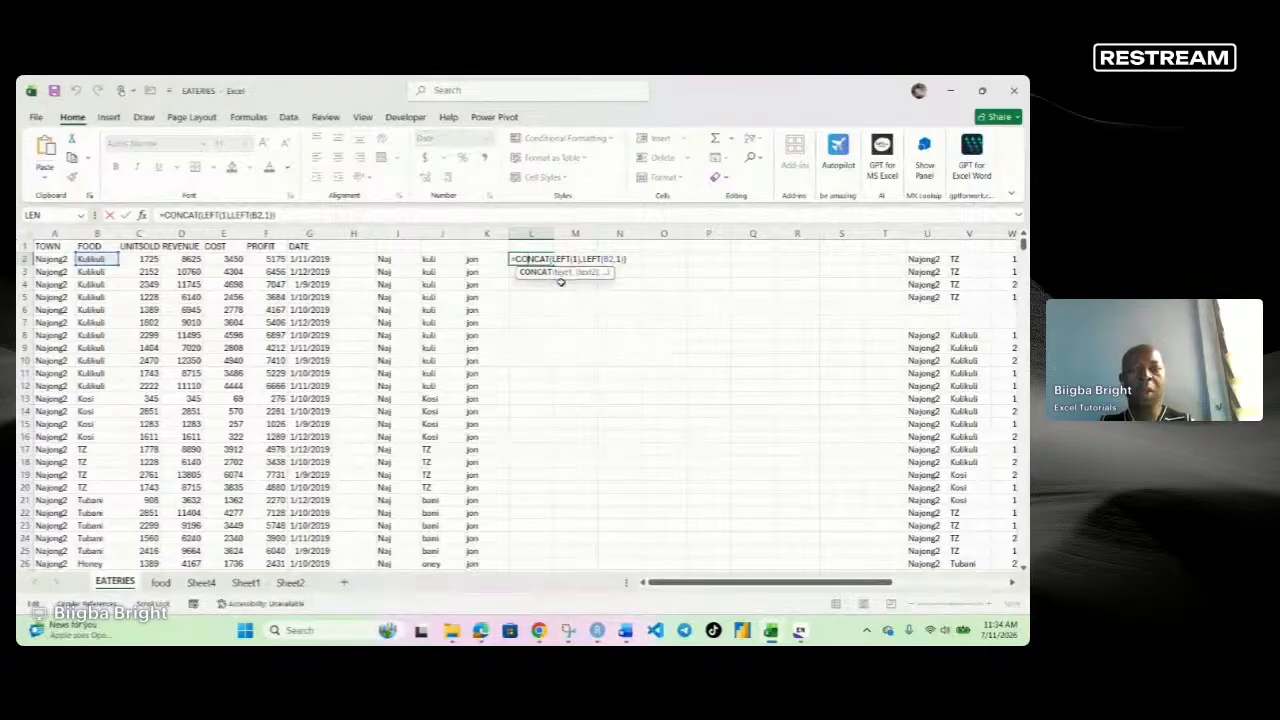
click(575, 259)
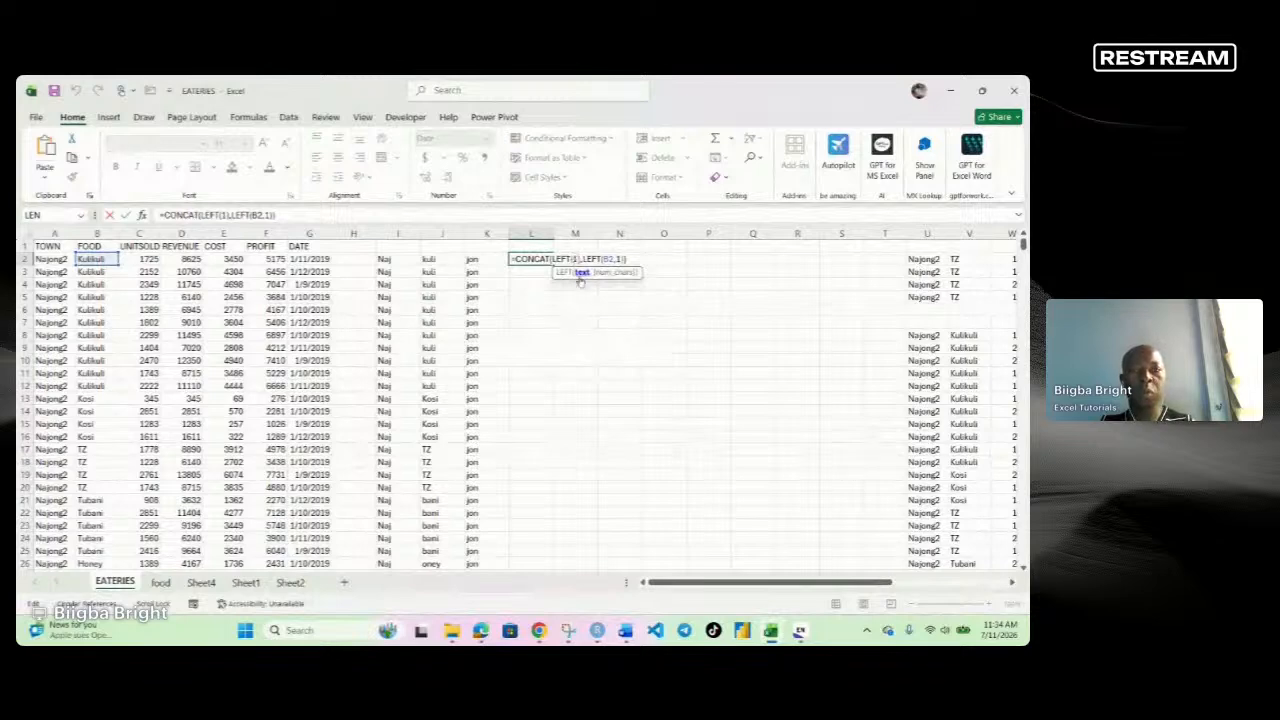
click(52, 260)
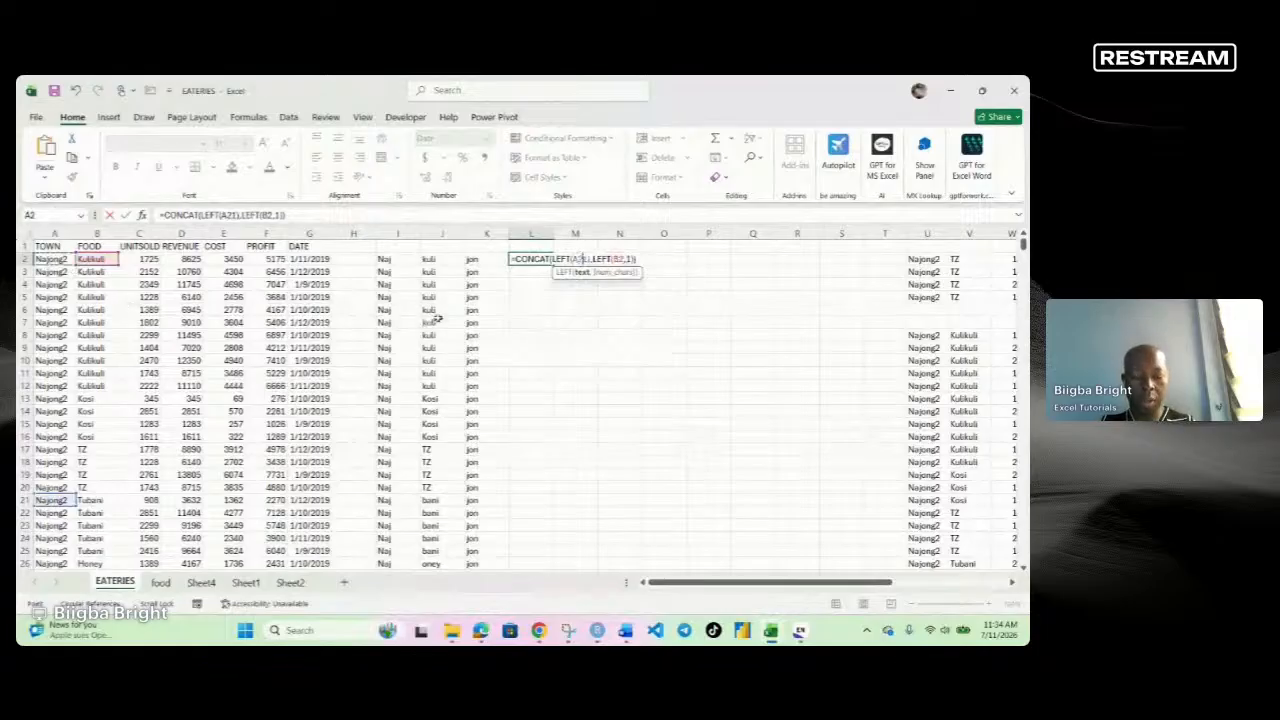
text(,1)
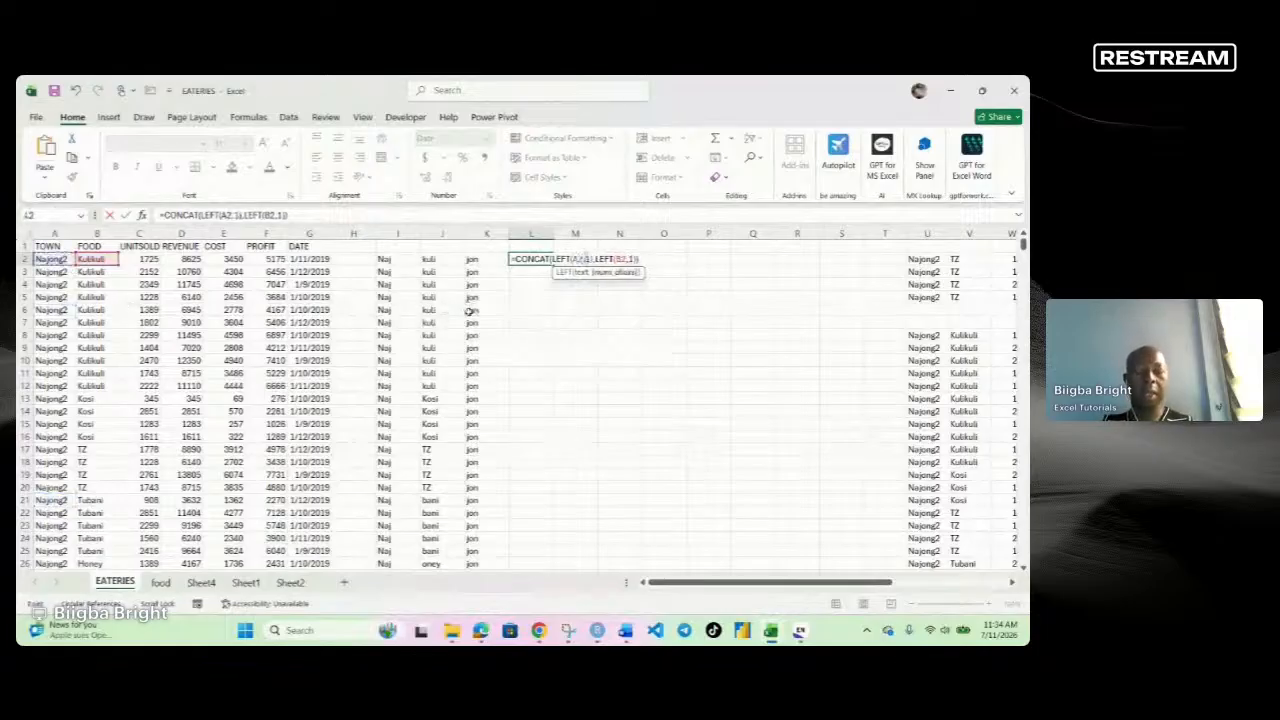
key(Return)
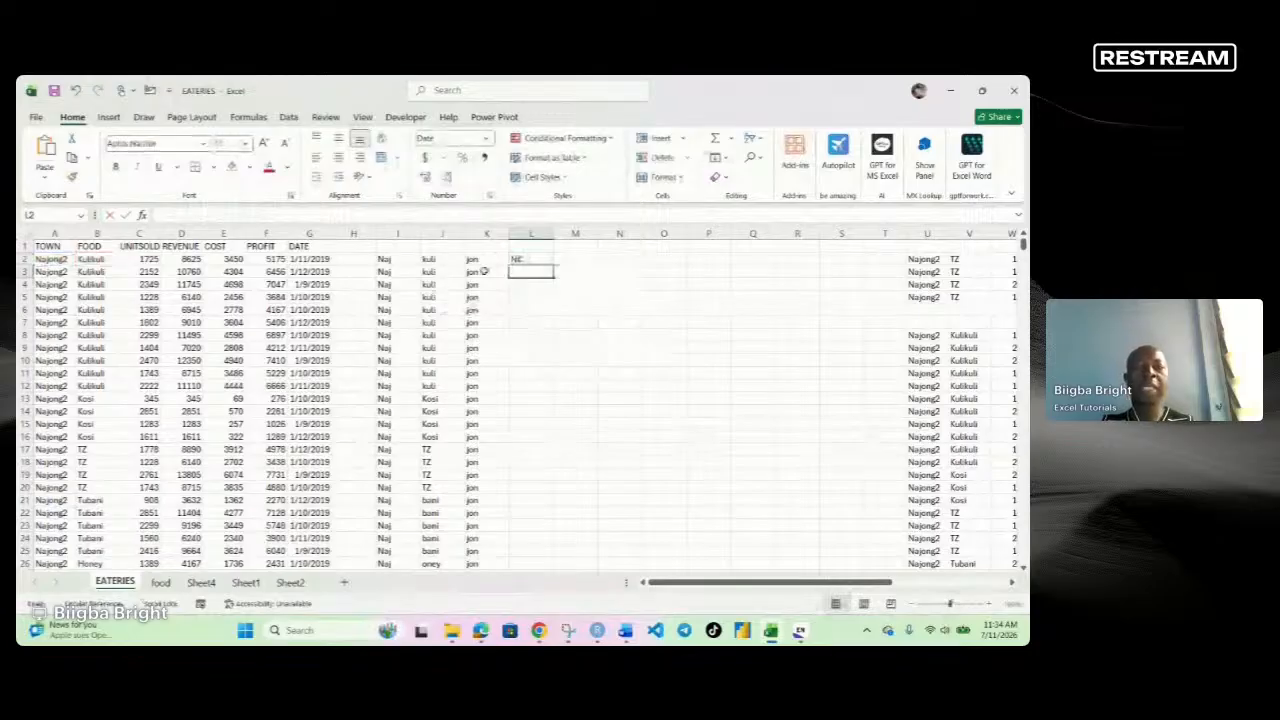
Fill the CONCAT formula from L2 down column L to row 55.
click(525, 258)
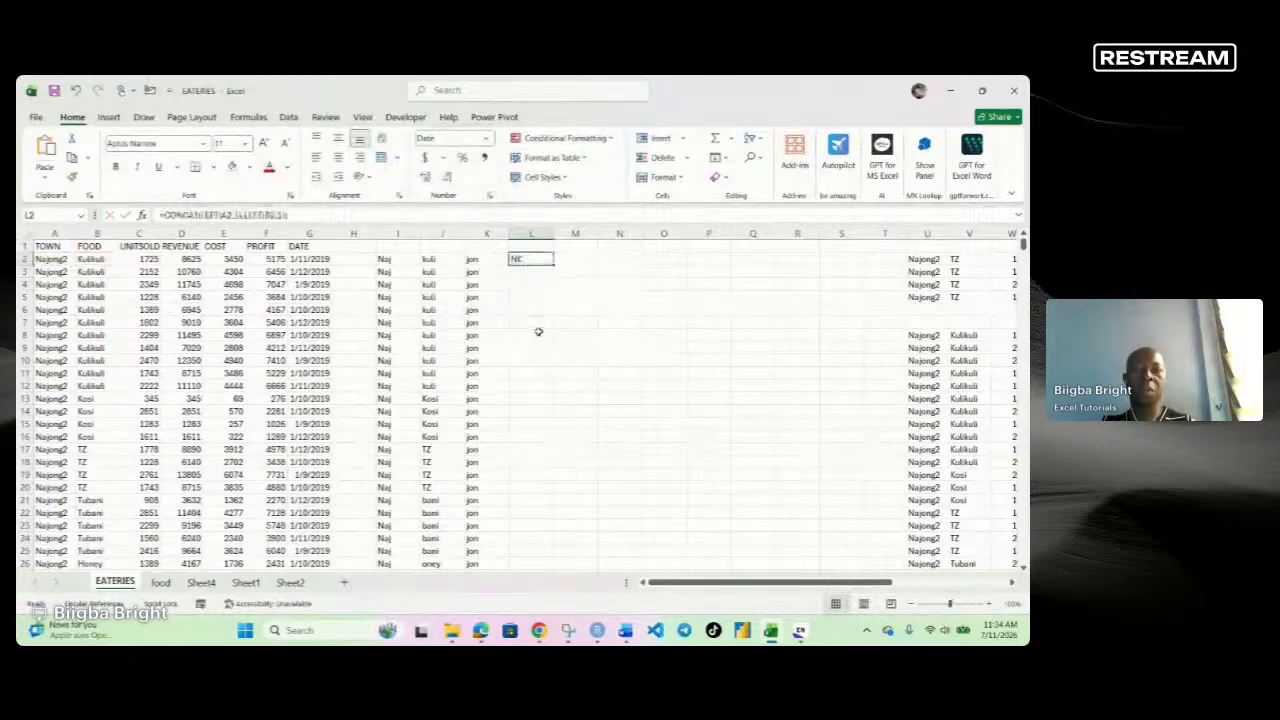
drag(553, 262, 562, 542)
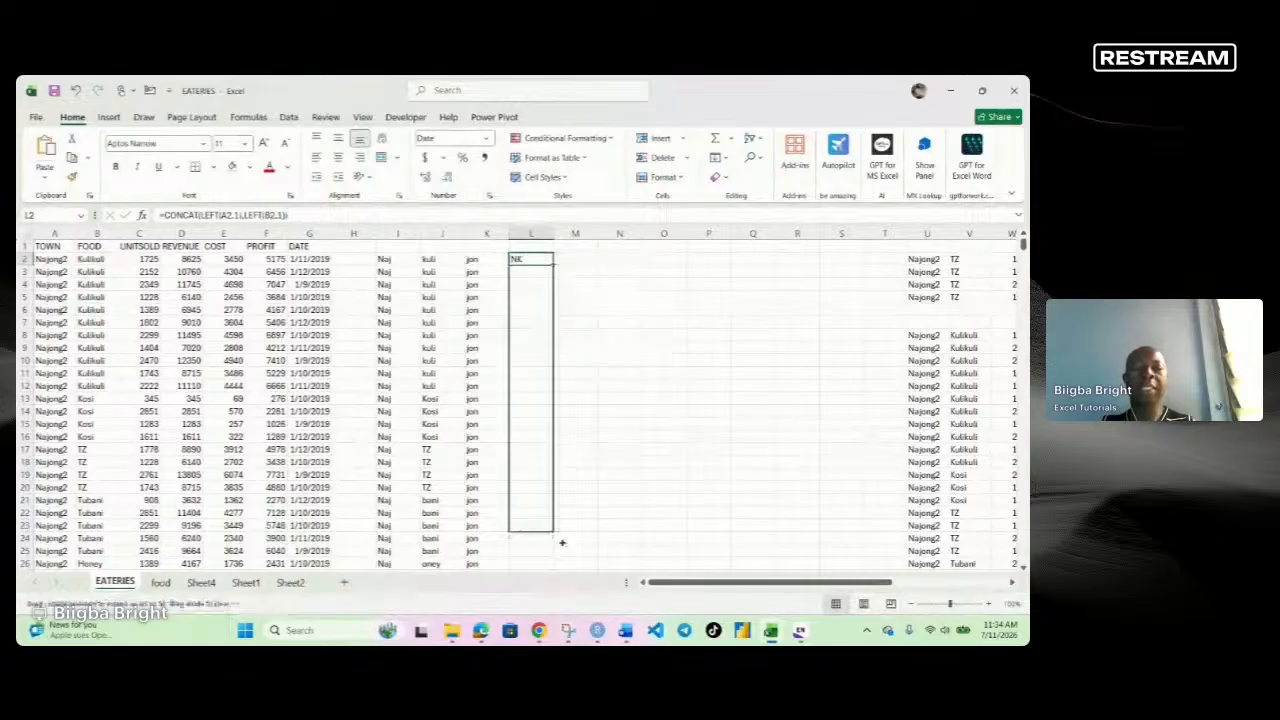
drag(562, 542, 584, 483)
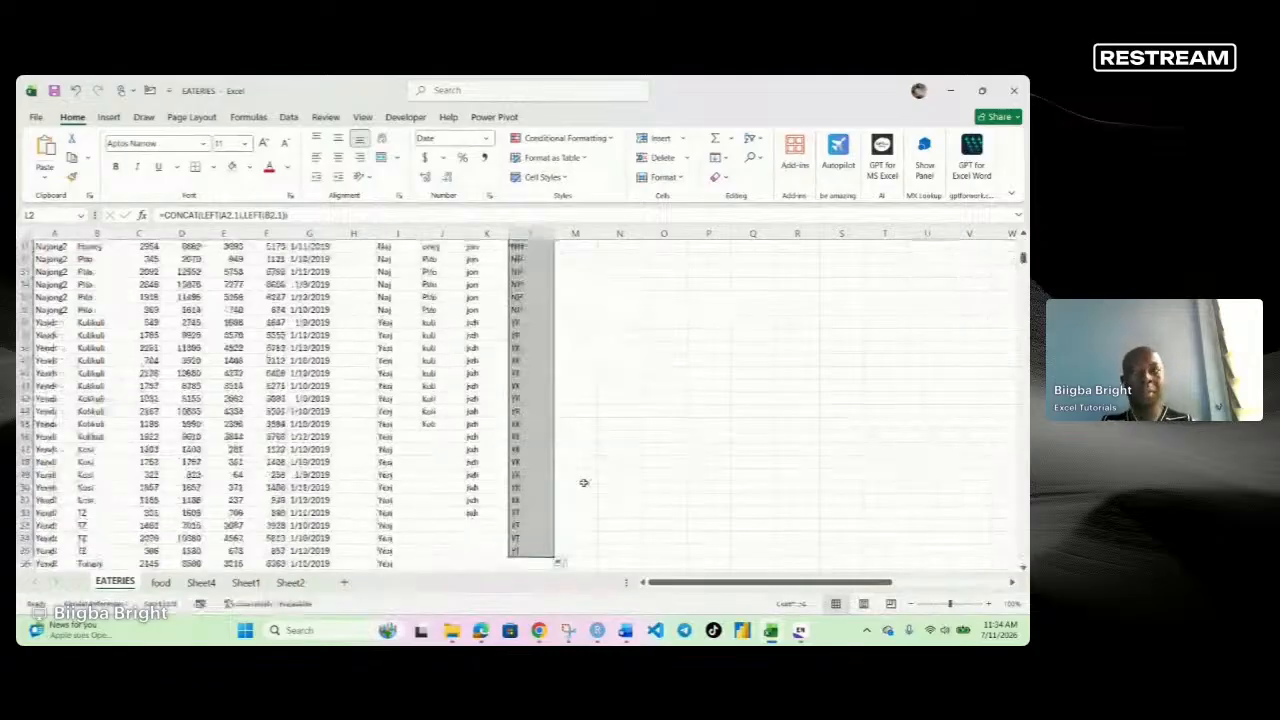
scroll(560, 430, up, 10)
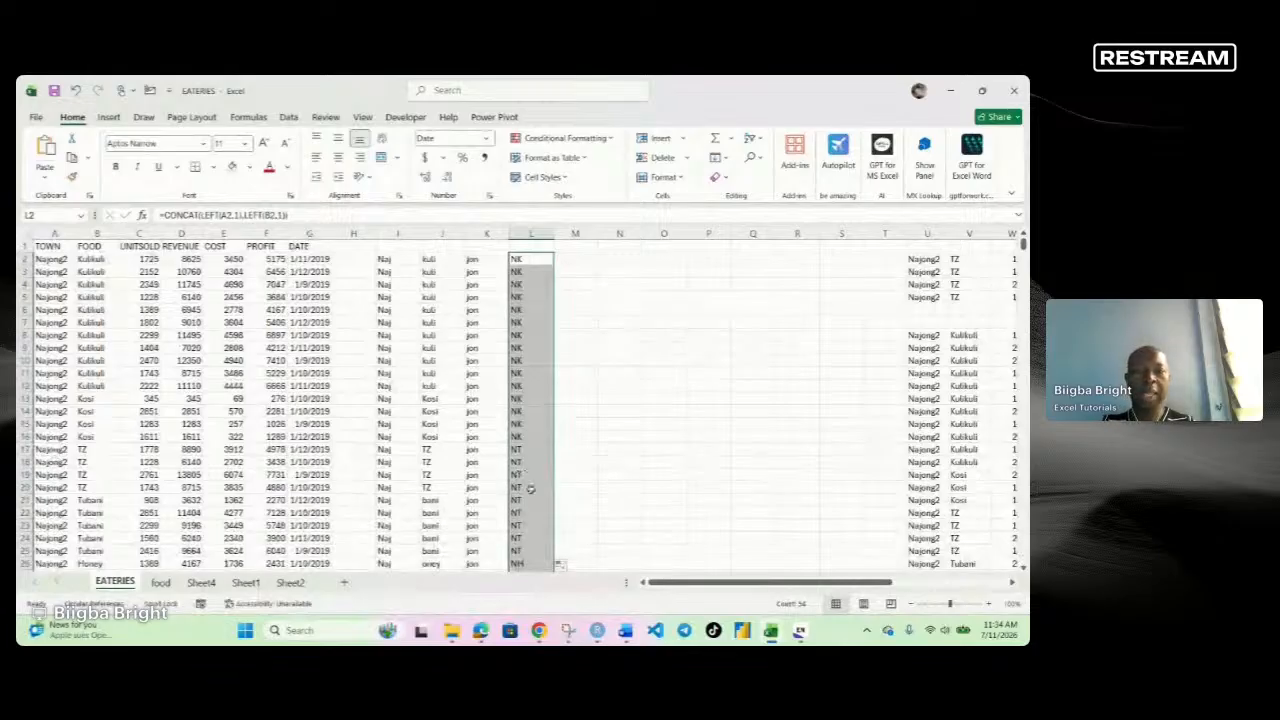
scroll(530, 490, down, 2)
scroll(533, 493, up, 2)
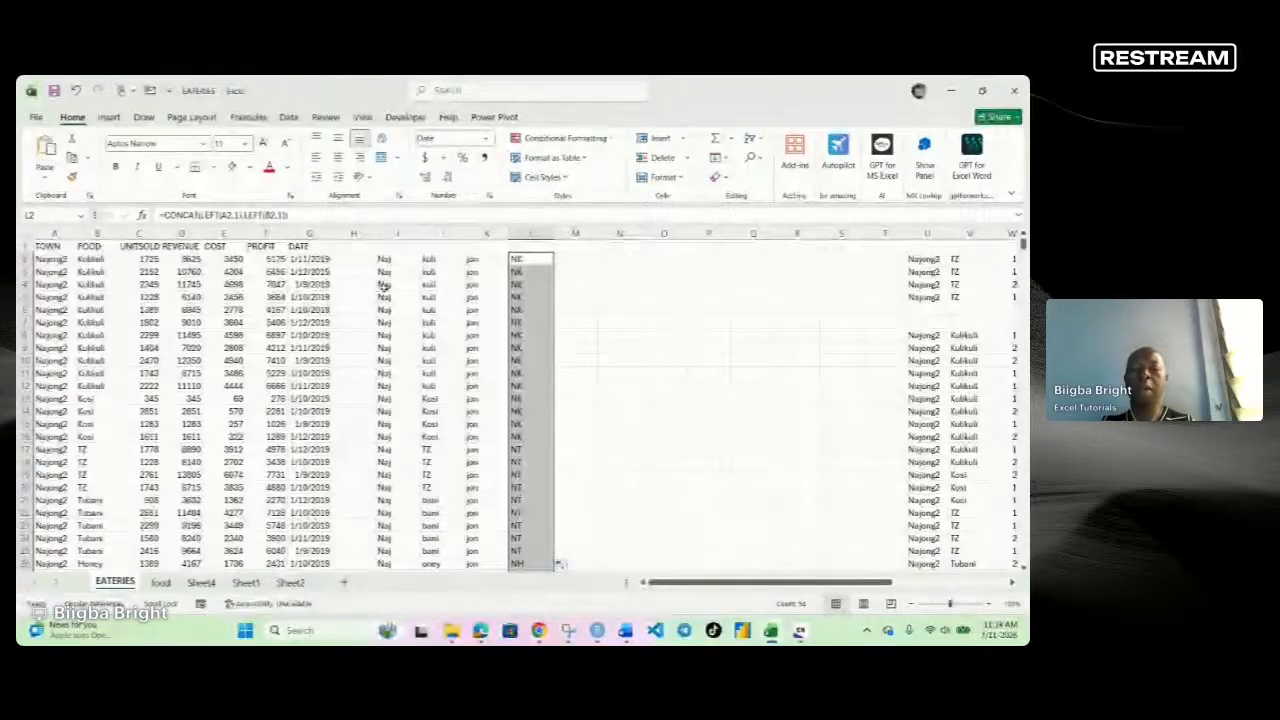
Add a hyphen separator to the L2 formula so it reads =CONCAT(LEFT(A2,1),"-",LEFT(B2,1)).
double_click(520, 260)
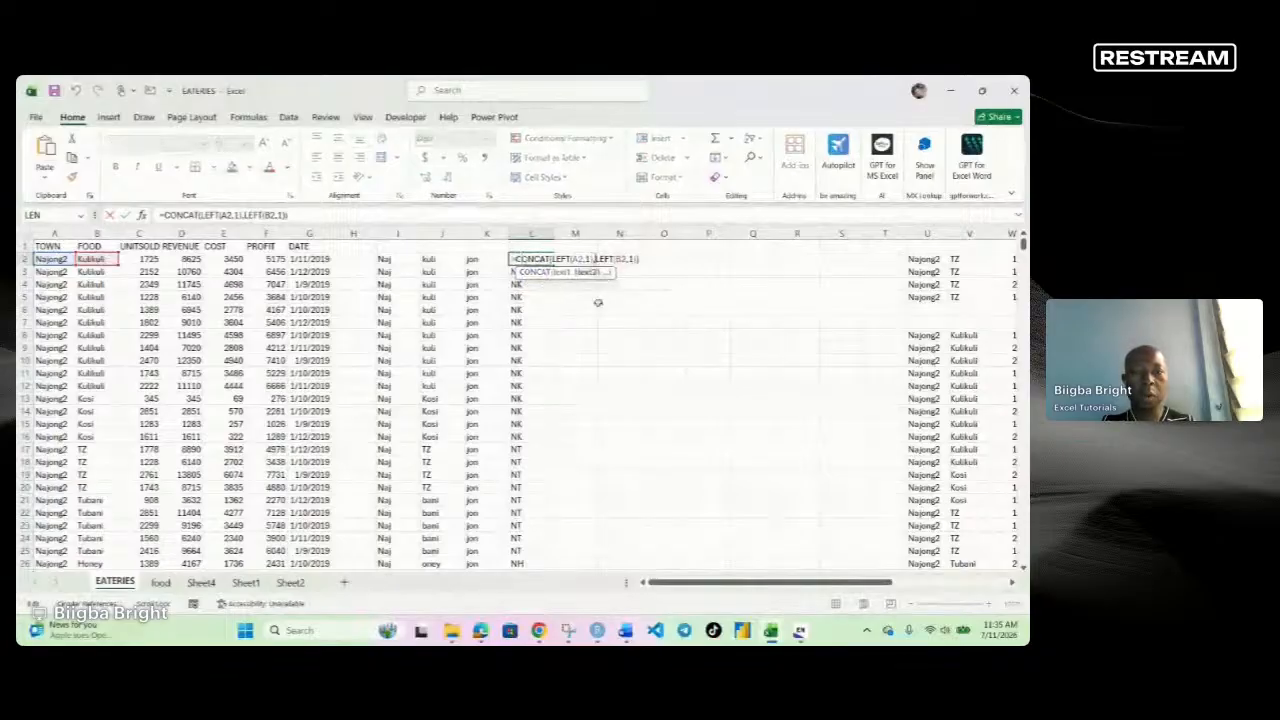
text(")
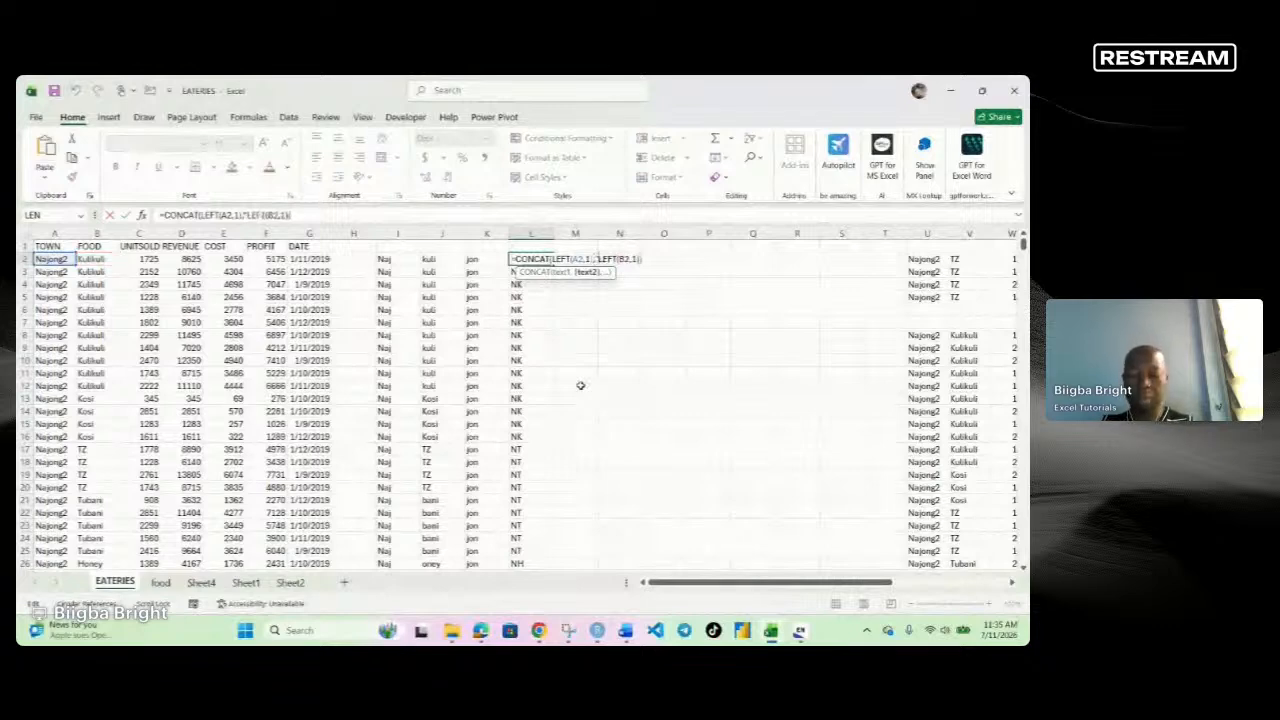
text(")
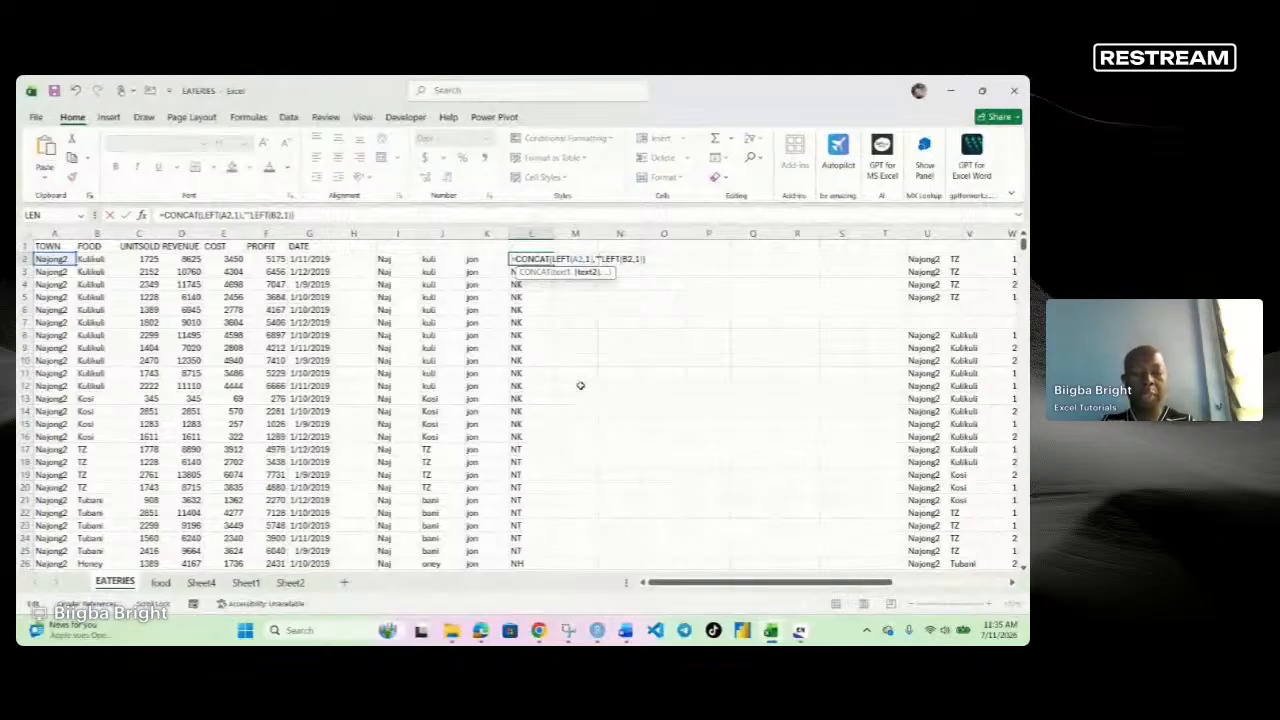
text(-)
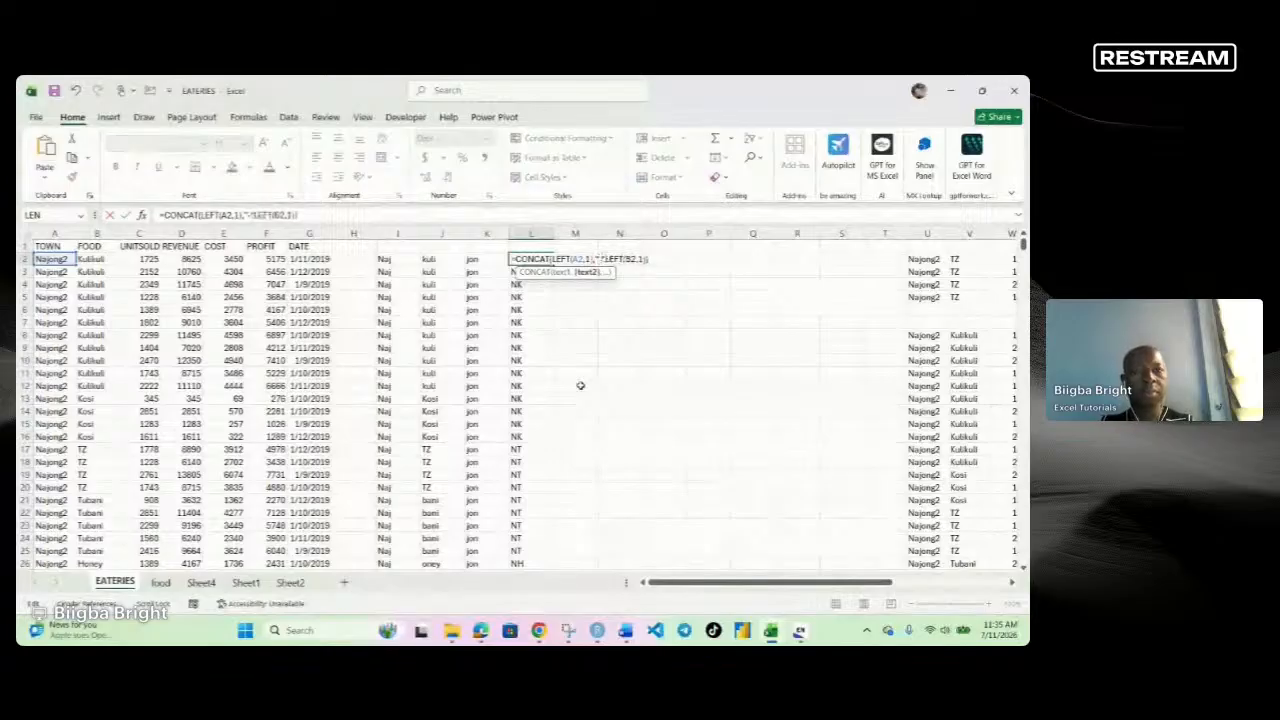
key(Return)
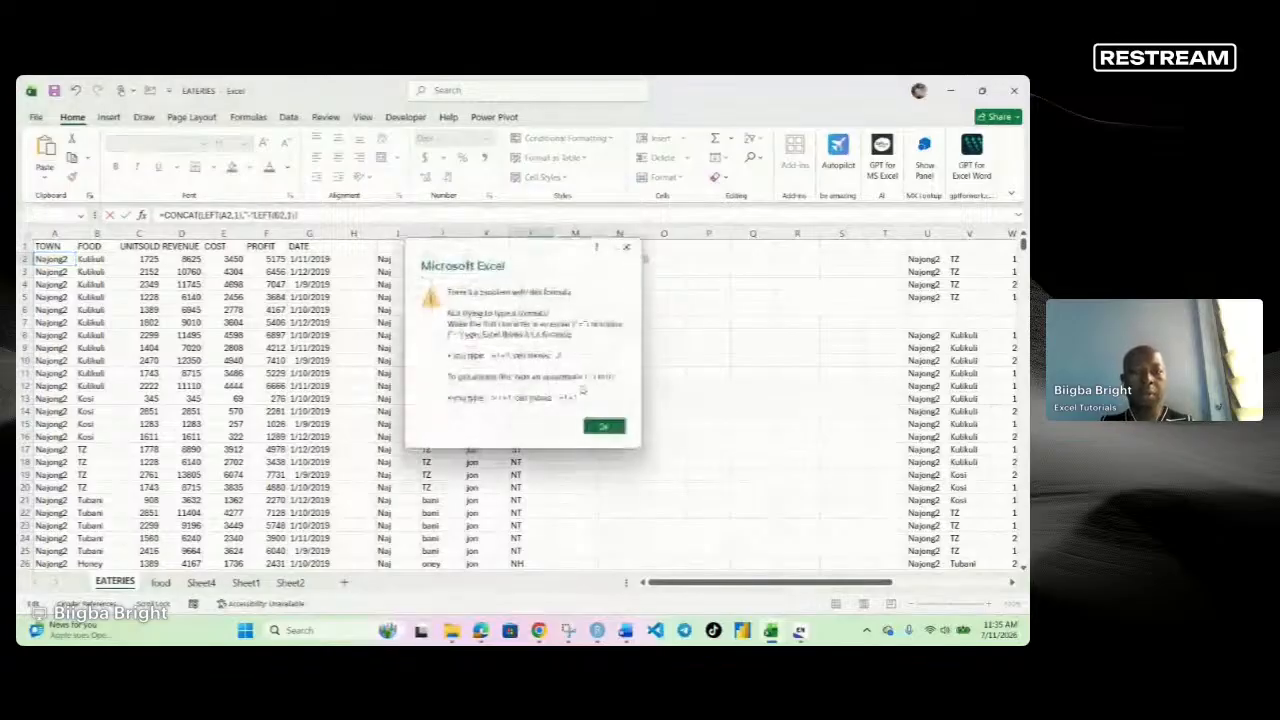
click(601, 424)
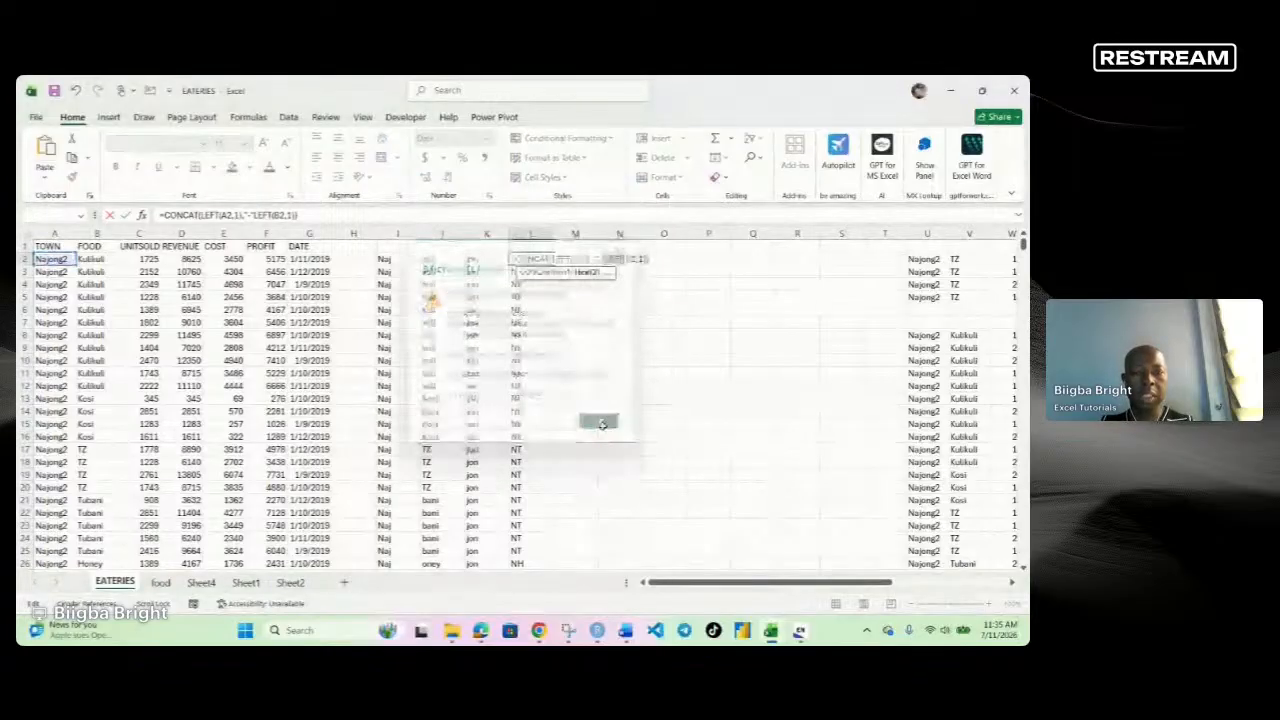
click(604, 259)
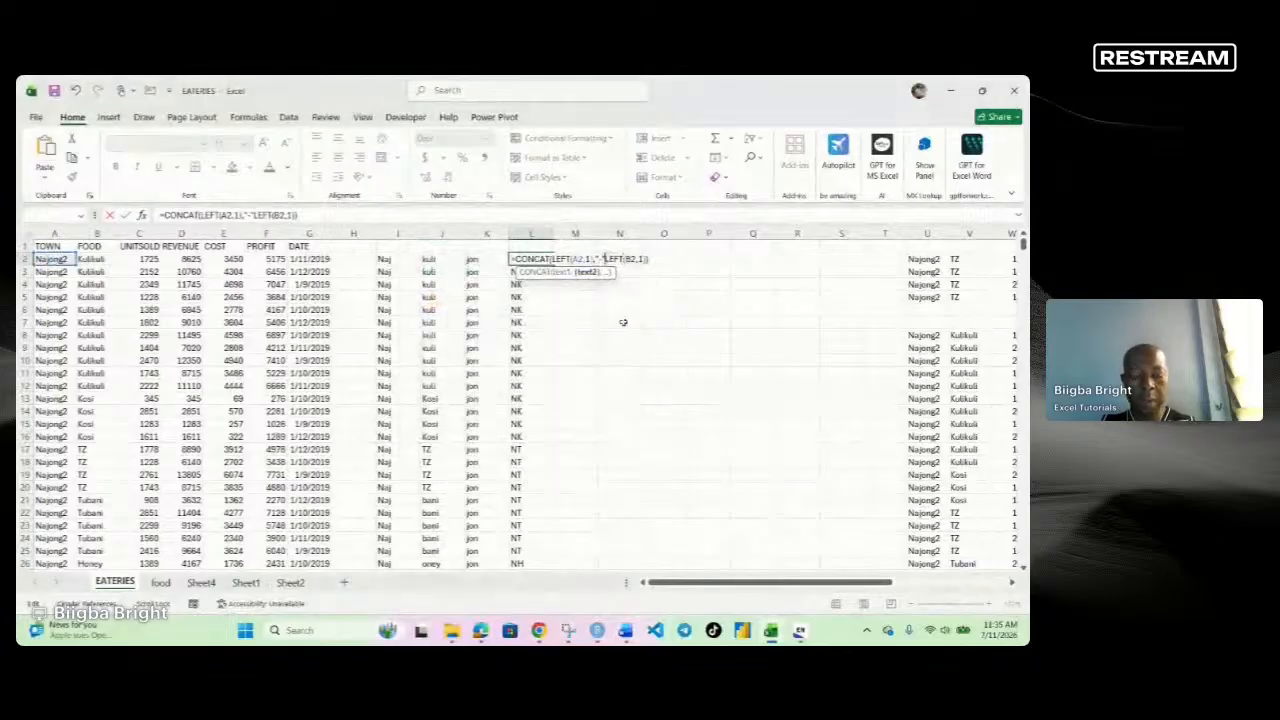
text(,)
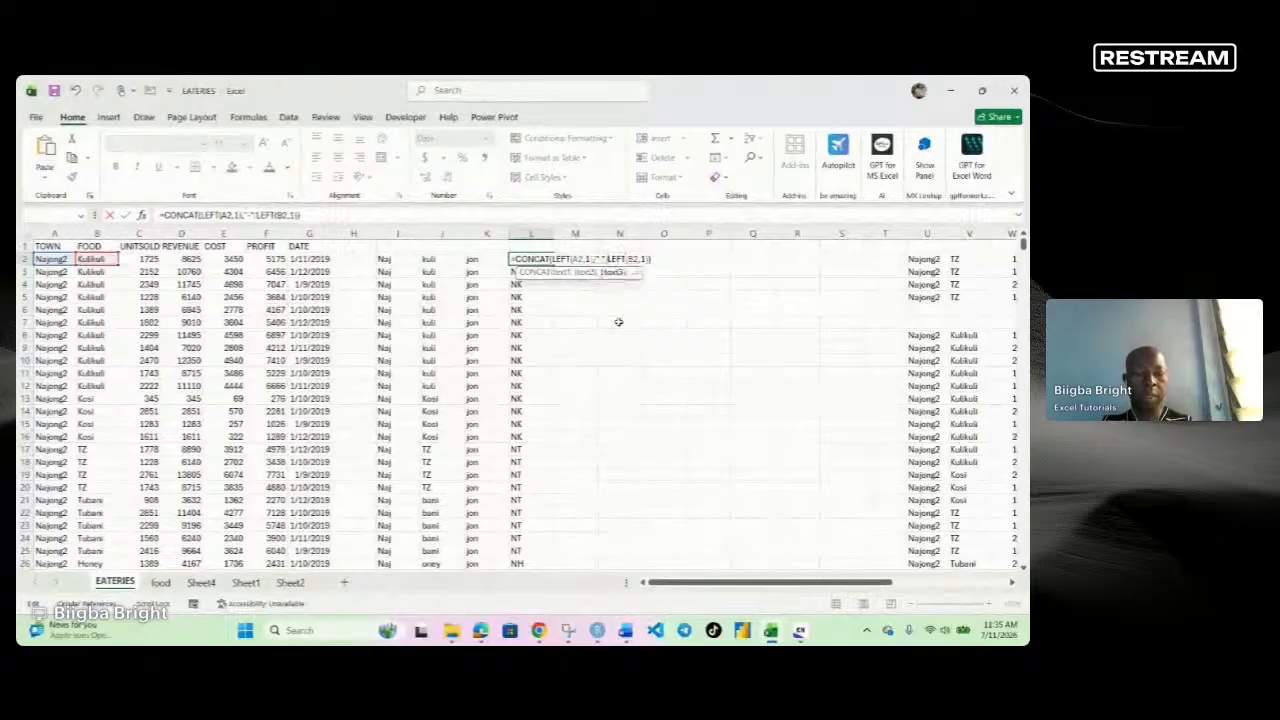
key(Return)
Fill the hyphenated CONCAT formula from L2 down column L, replacing the initials below.
click(530, 261)
mouse_move(553, 268)
mouse_down()
mouse_move(572, 467)
mouse_move(630, 516)
mouse_up()
scroll(630, 516, up, 10)
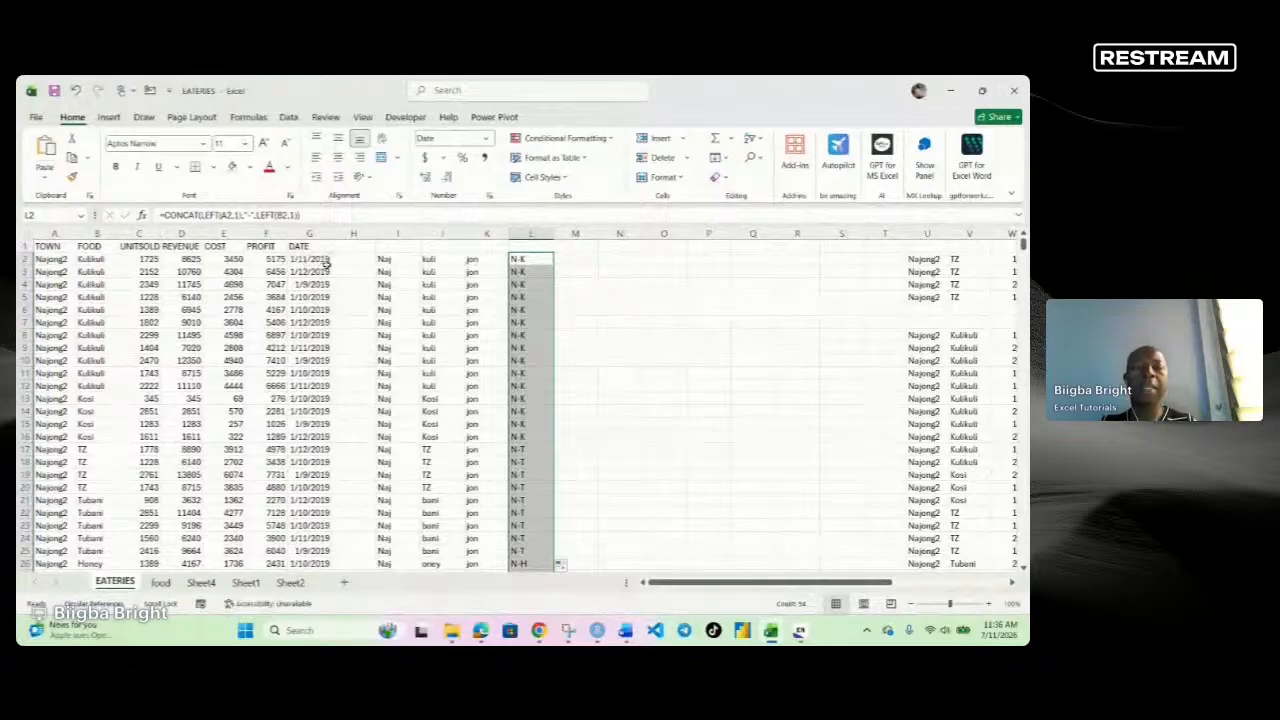
Enter the header "day" in N1.
drag(614, 260, 614, 329)
click(614, 260)
click(614, 246)
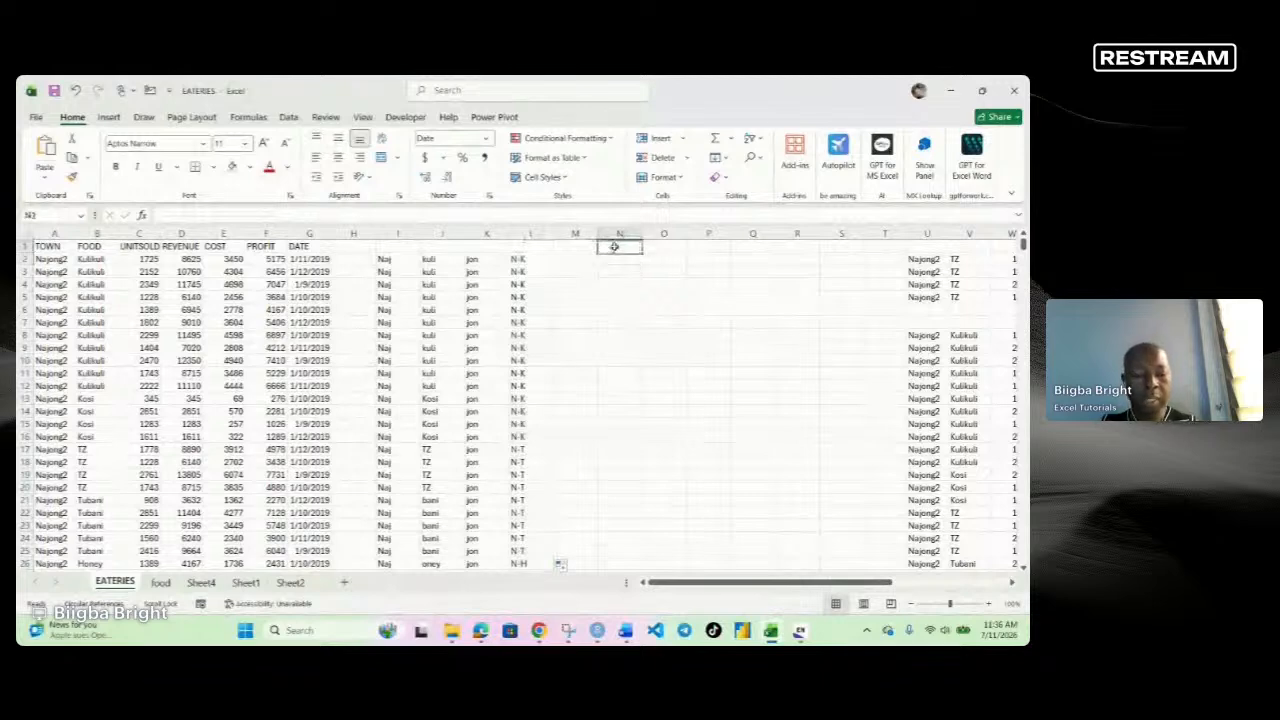
text(day)
Enter =DAY(G2) in N2 to extract the day from the first date.
click(603, 260)
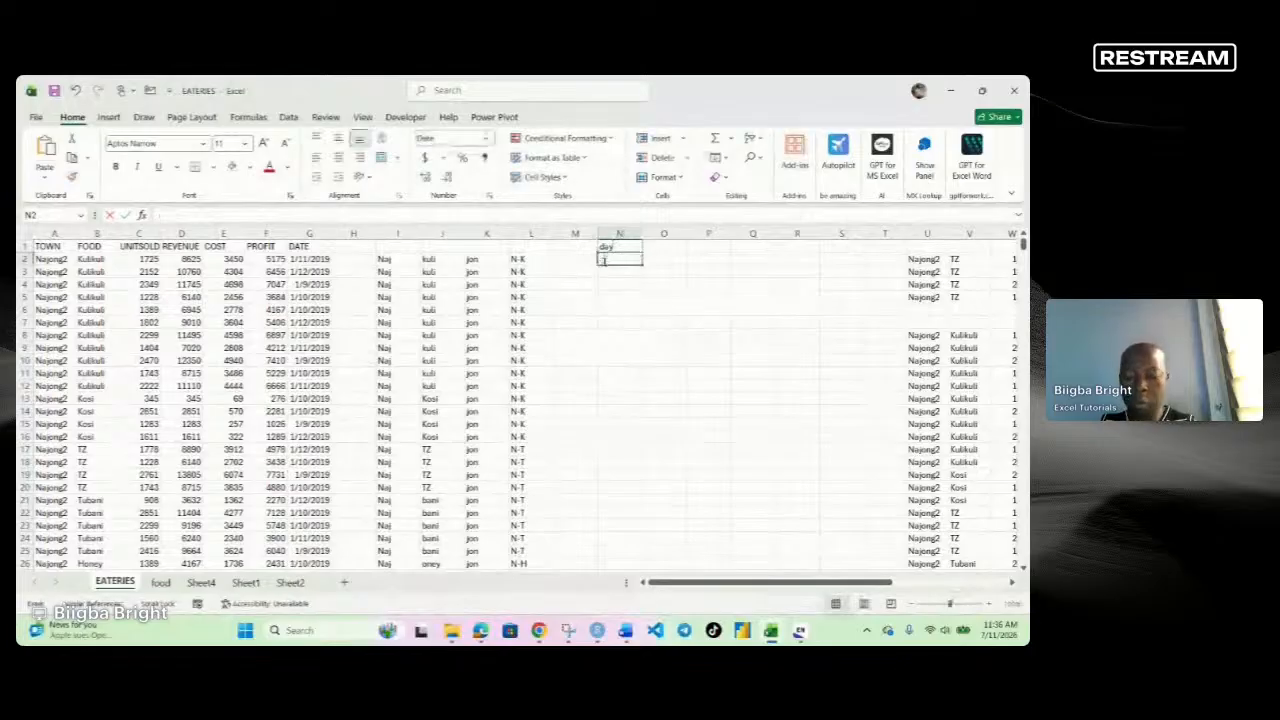
text(=da)
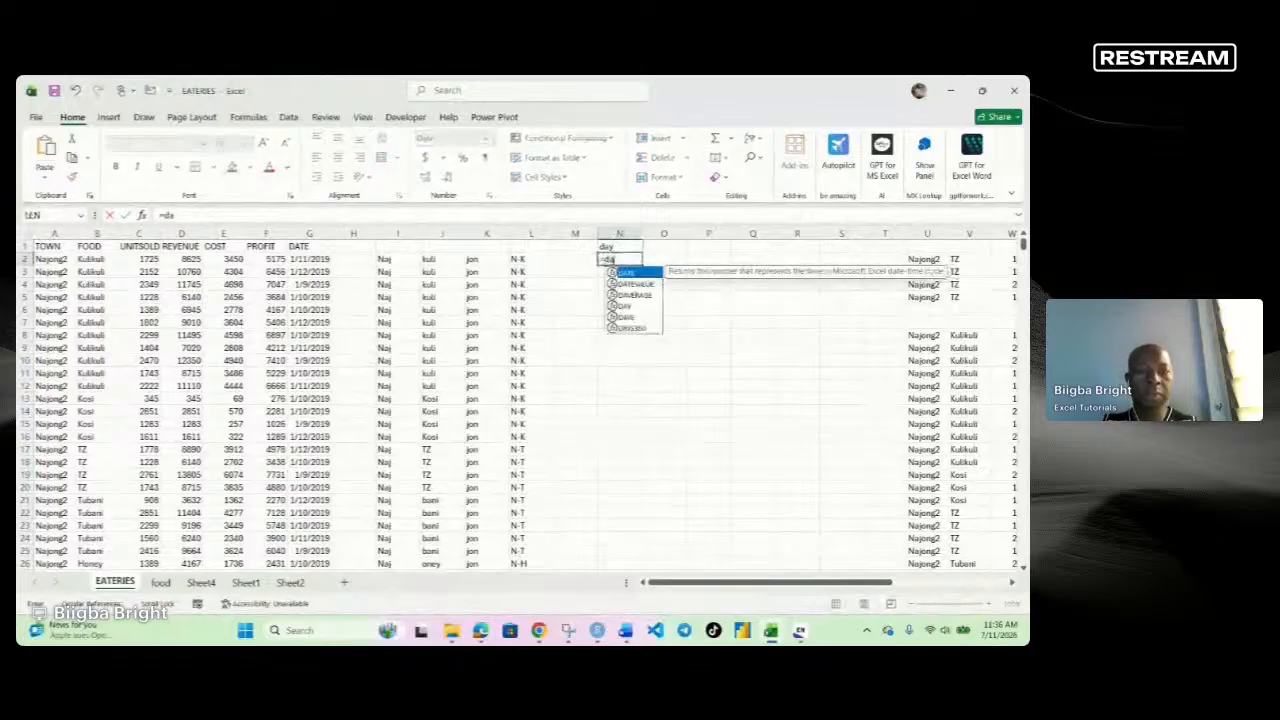
click(627, 306)
double_click(627, 306)
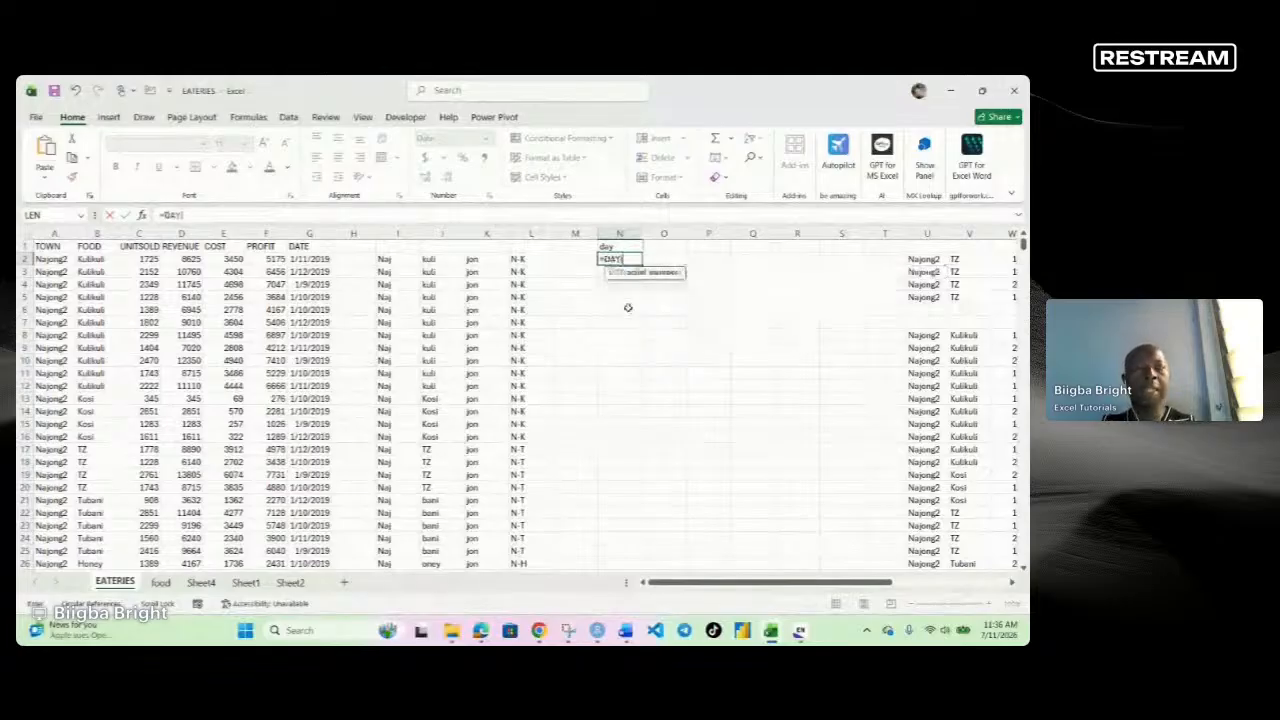
click(330, 259)
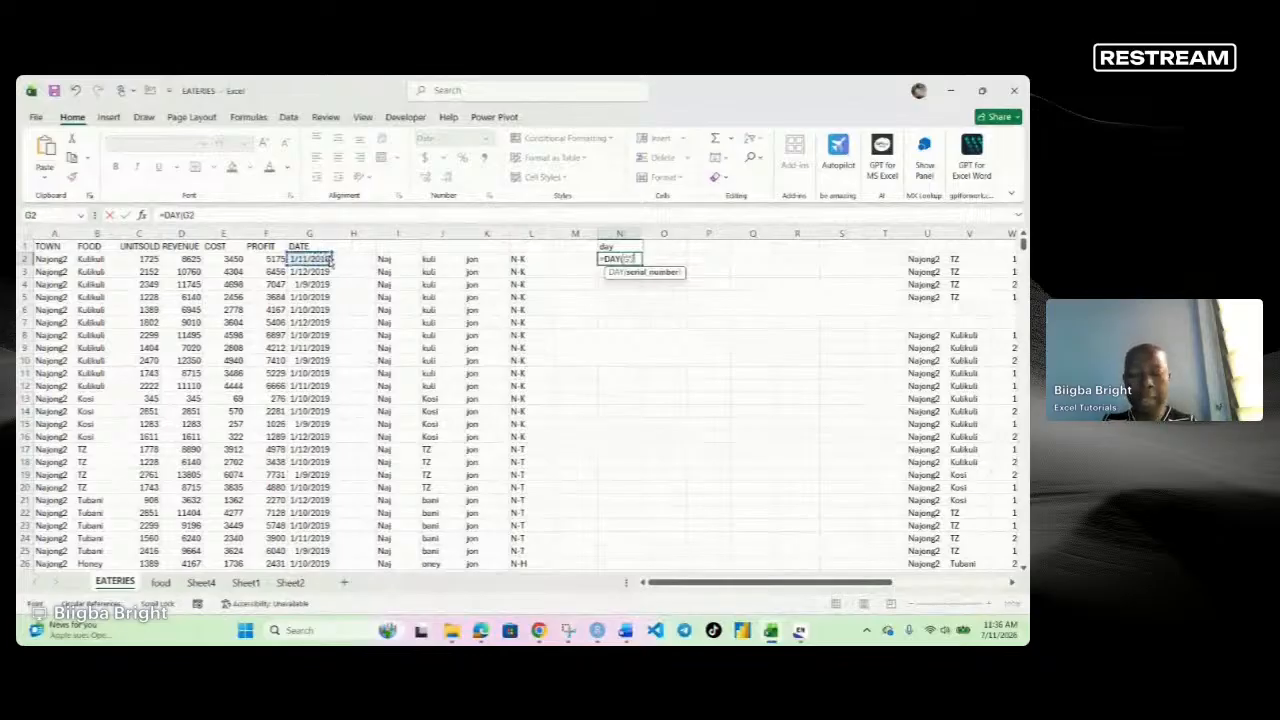
text())
key(Return)
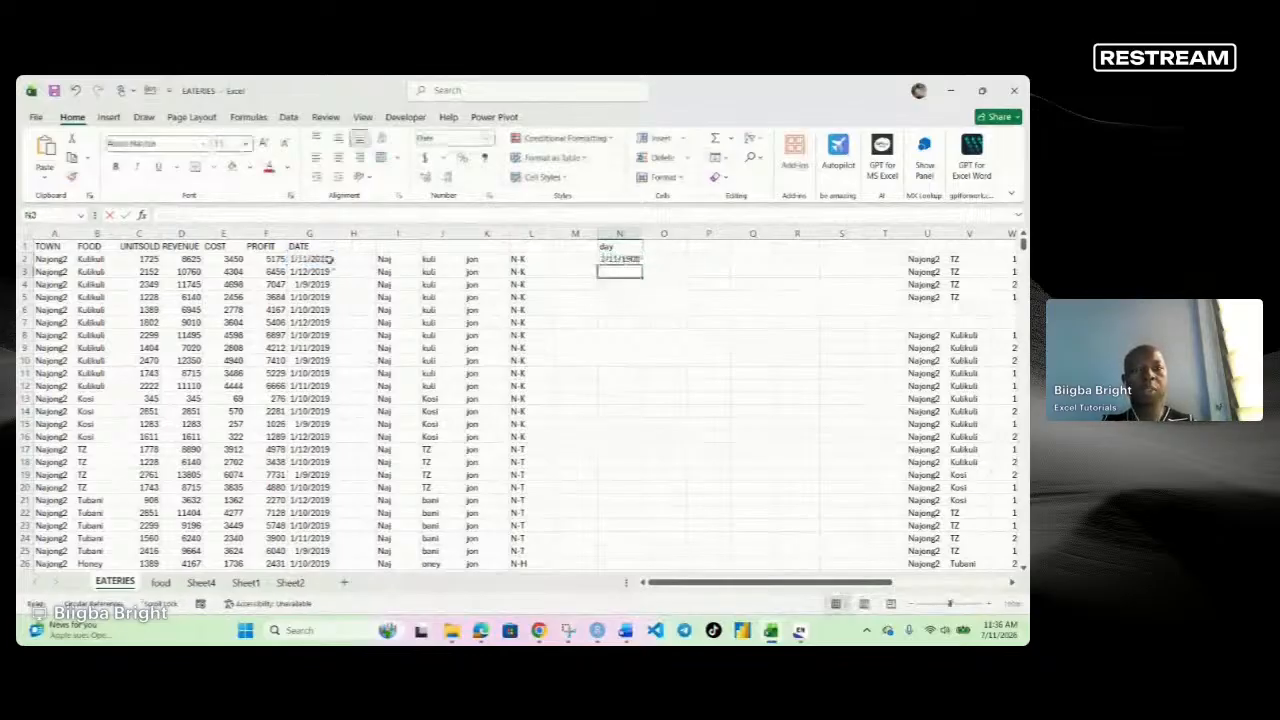
Try to change the N2 formula to =DAYS(G2).
click(617, 259)
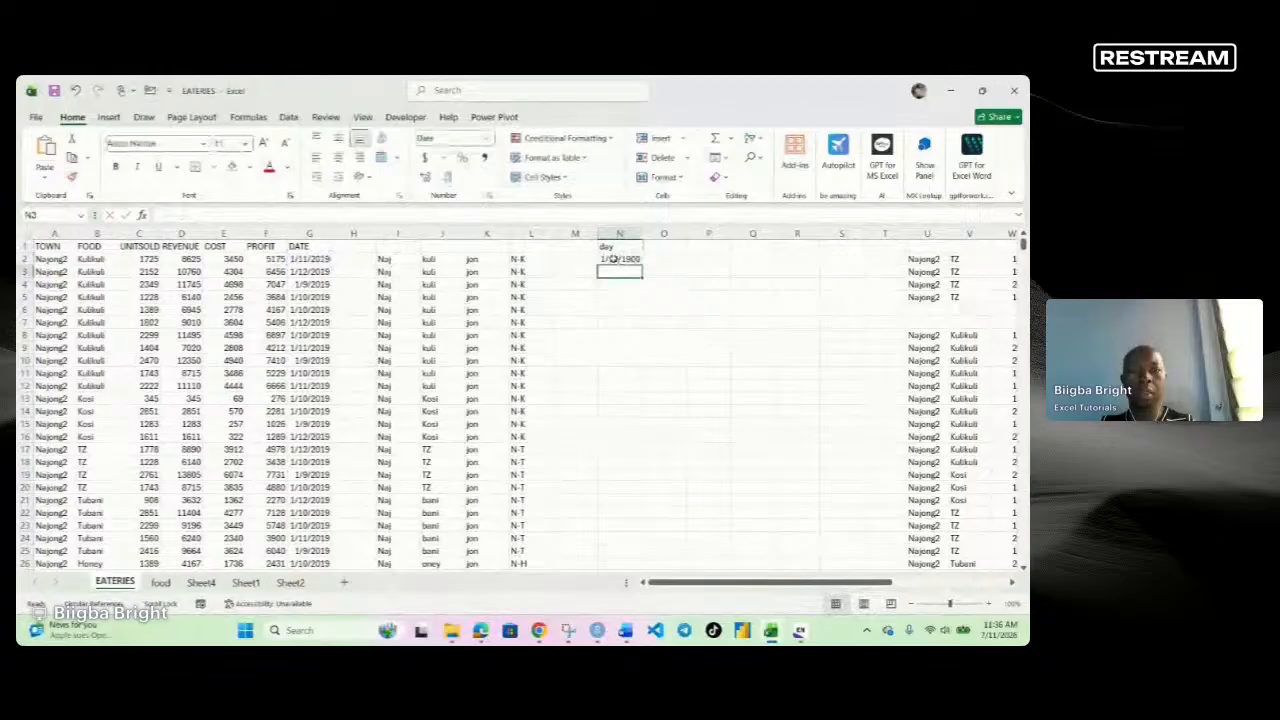
double_click(617, 259)
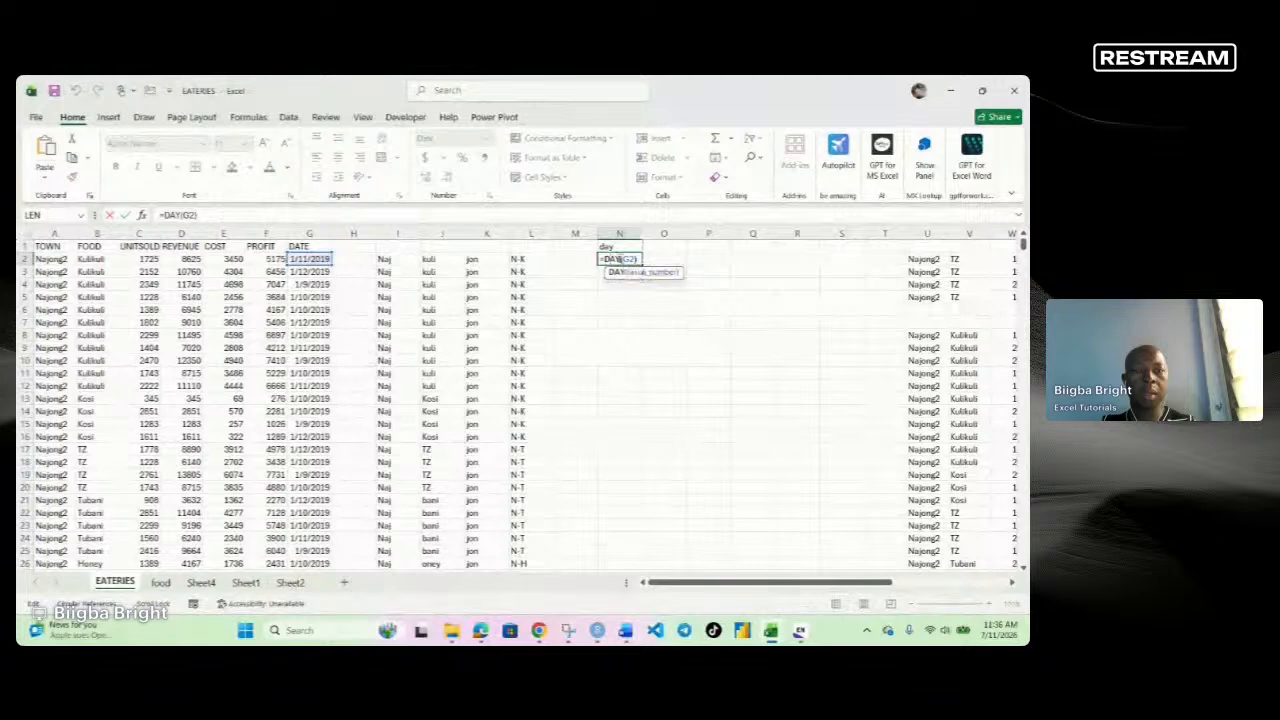
text(S)
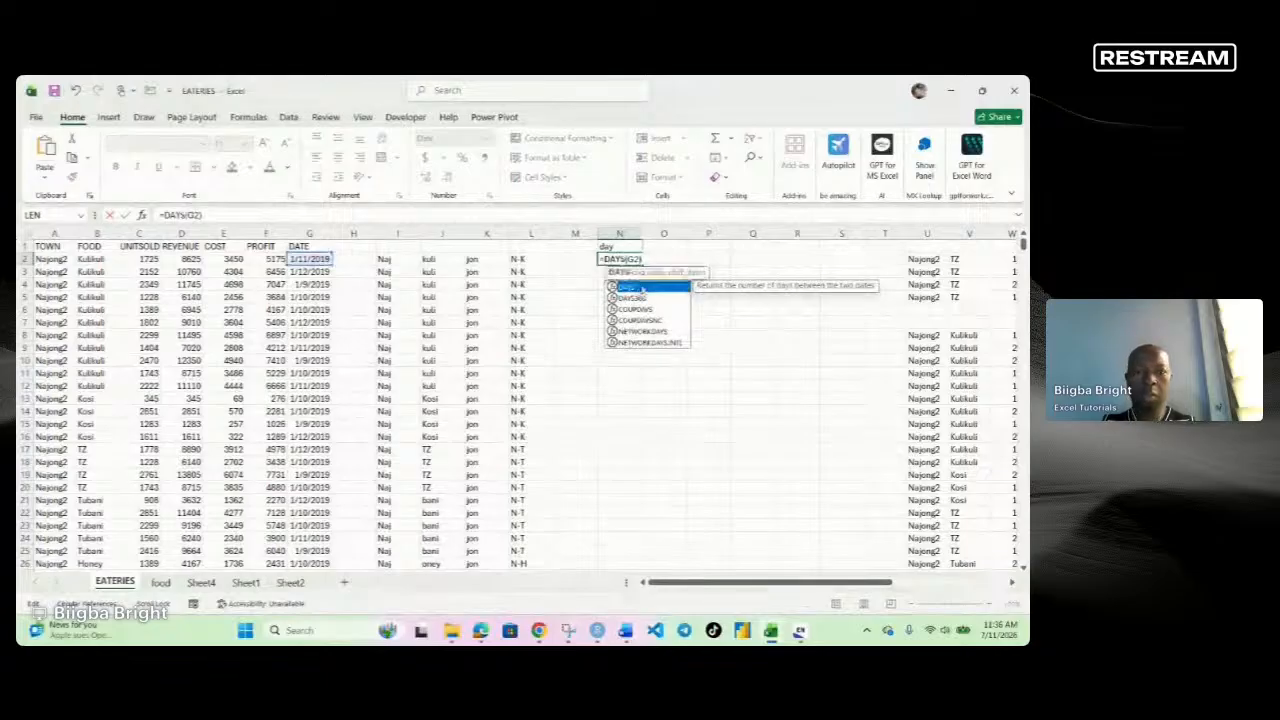
key(Escape)
key(Return)
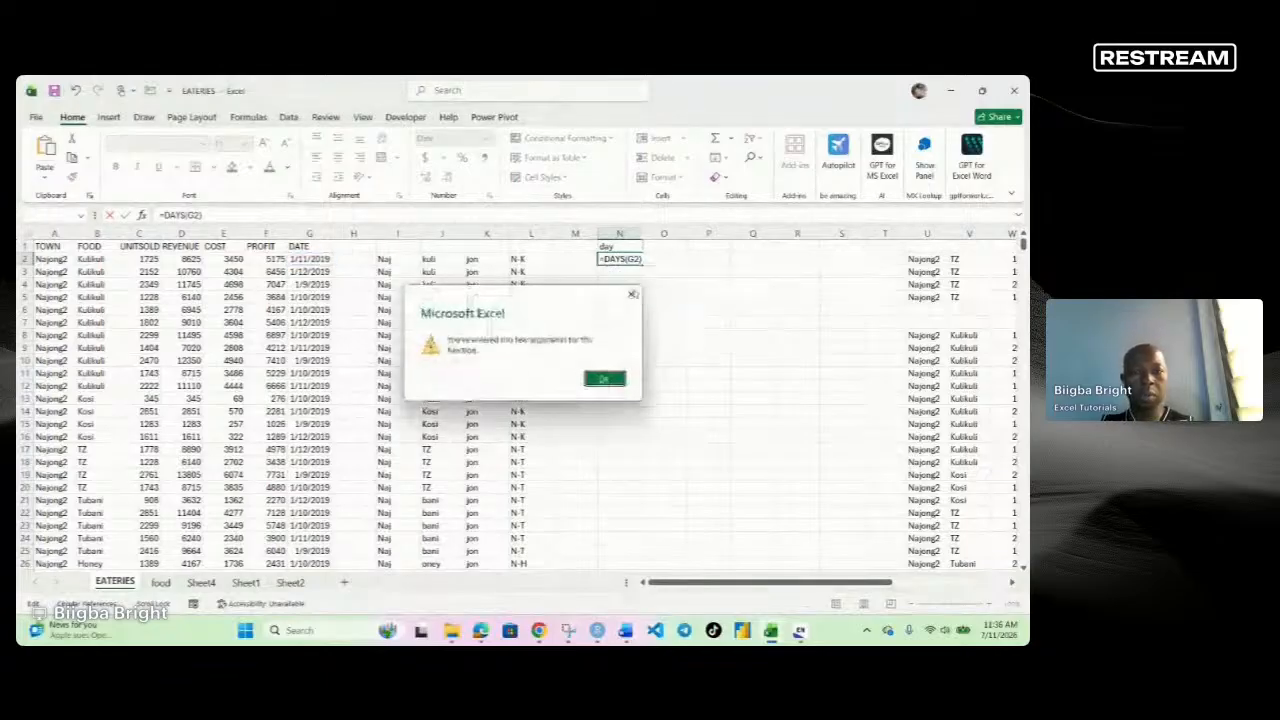
click(603, 375)
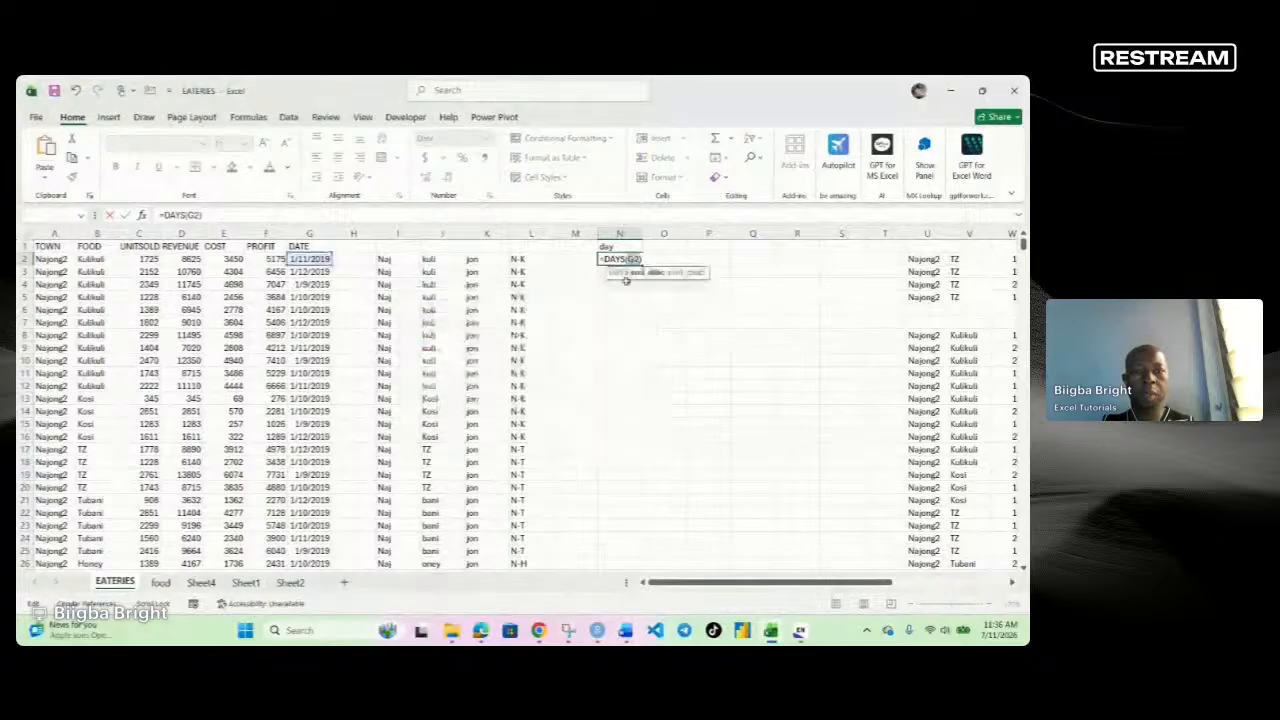
key(Return)
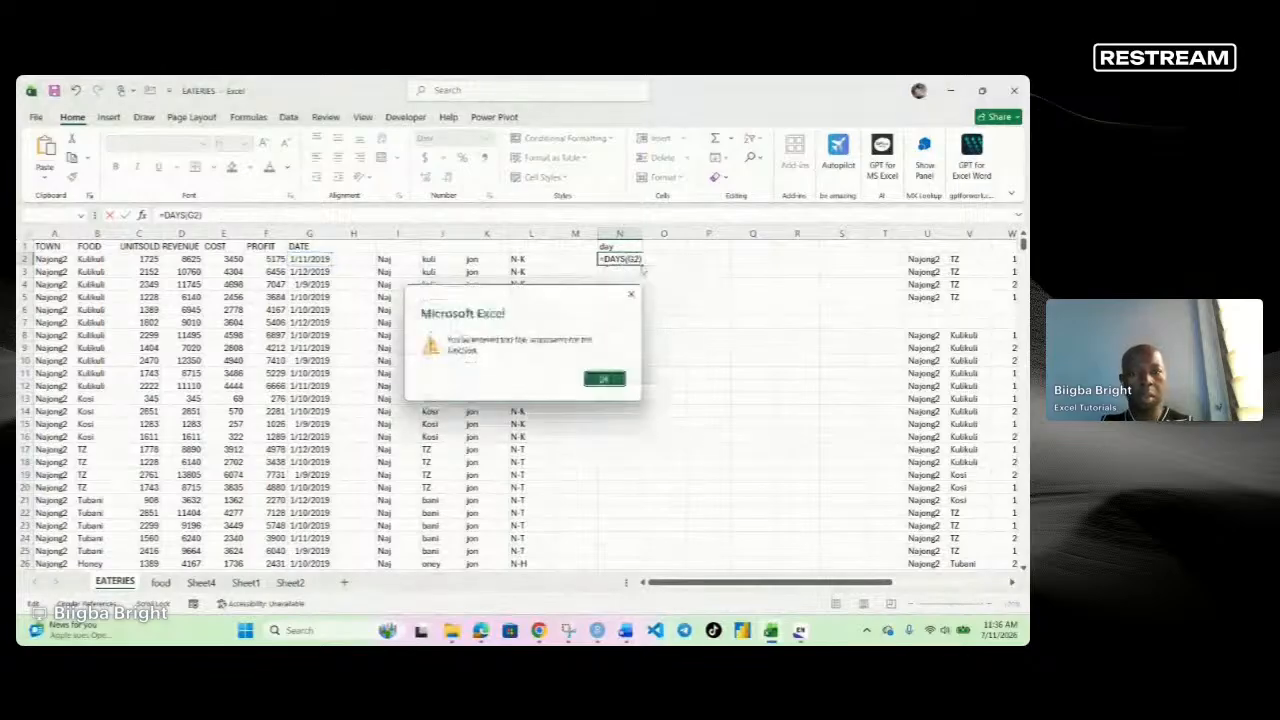
click(603, 376)
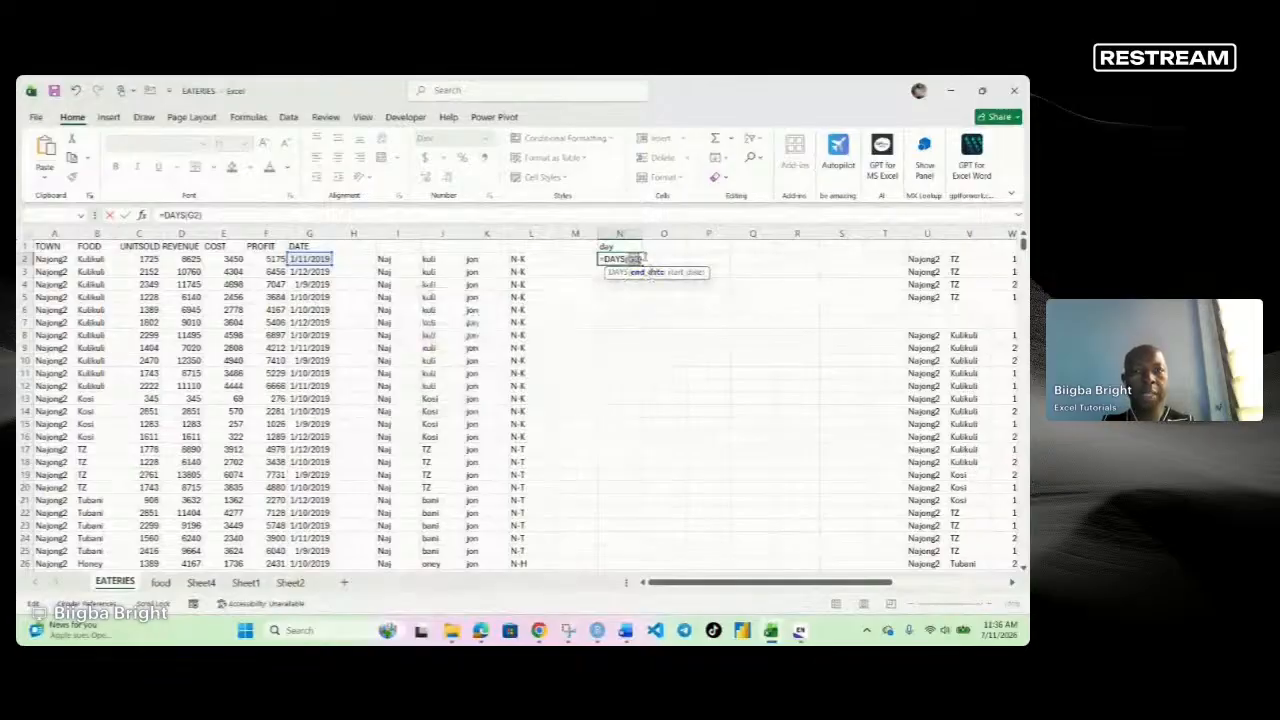
Delete the whole DAYS formula from N2.
click(642, 258)
key(BackSpace)
key(BackSpace)
key(BackSpace)
key(BackSpace)
key(BackSpace)
key(BackSpace)
key(BackSpace)
key(BackSpace)
key(BackSpace)
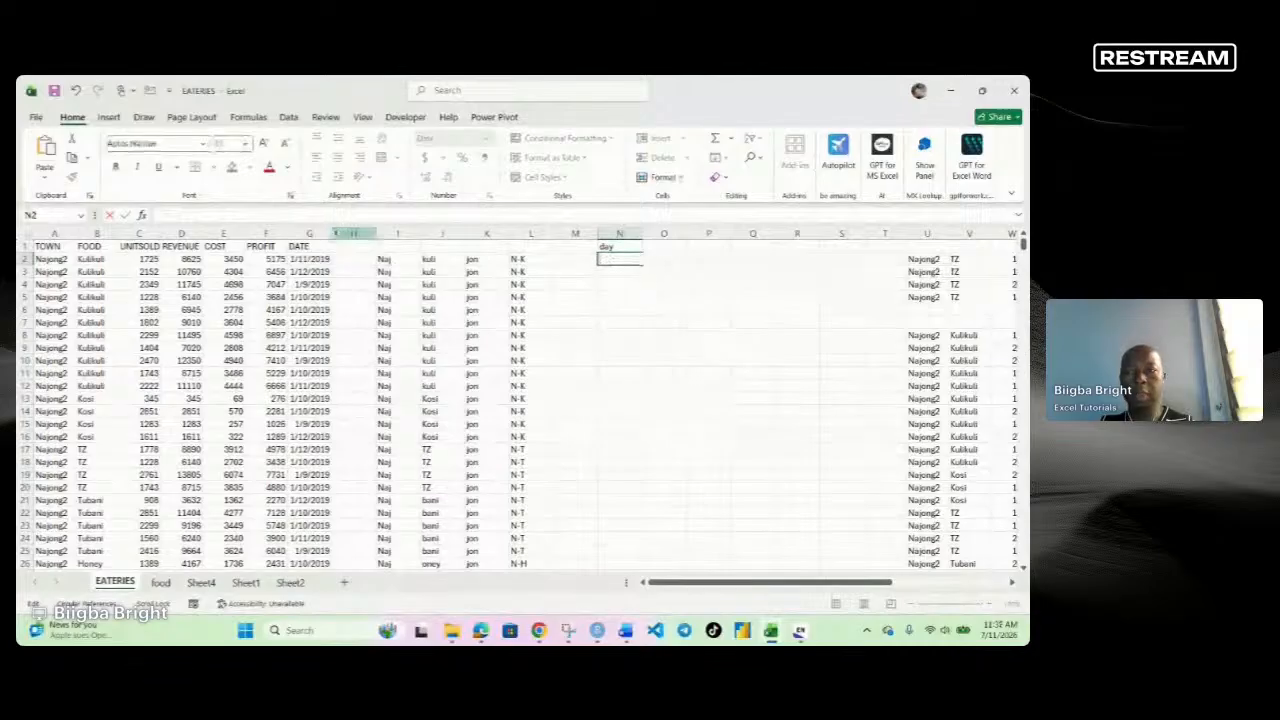
Apply the Short Date number format to all date values in column G from G2 down.
click(320, 232)
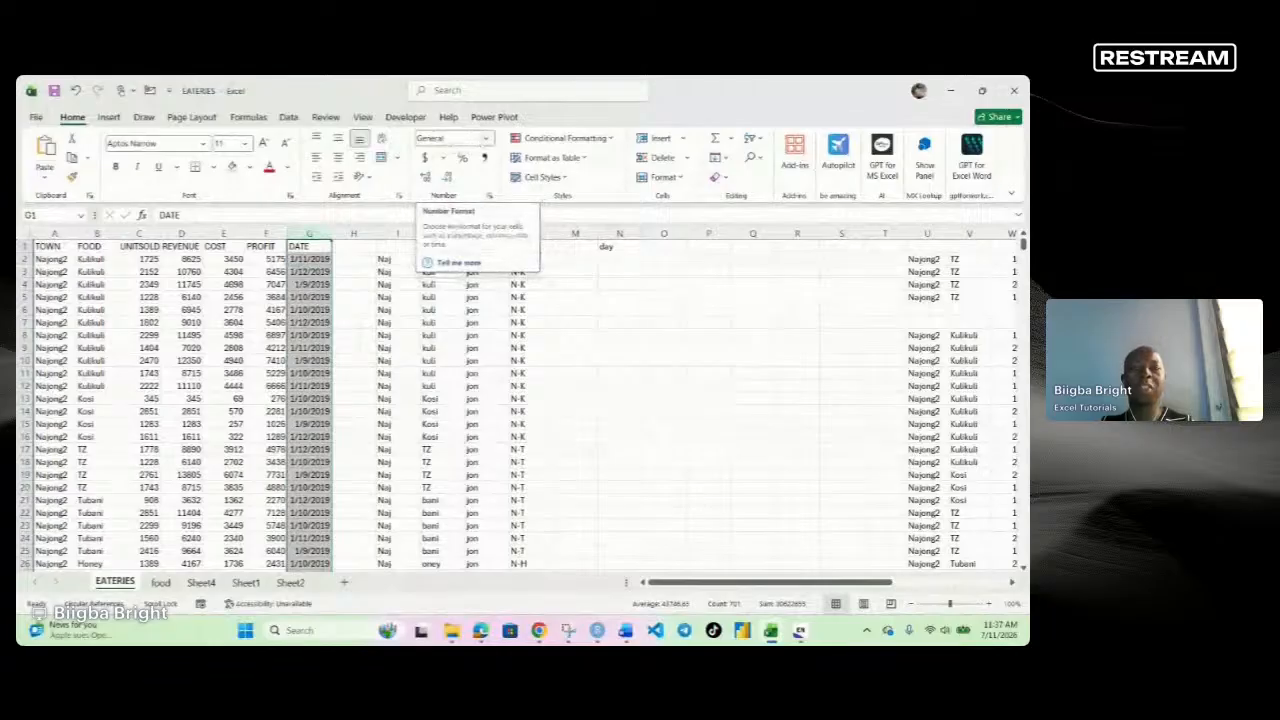
click(312, 257)
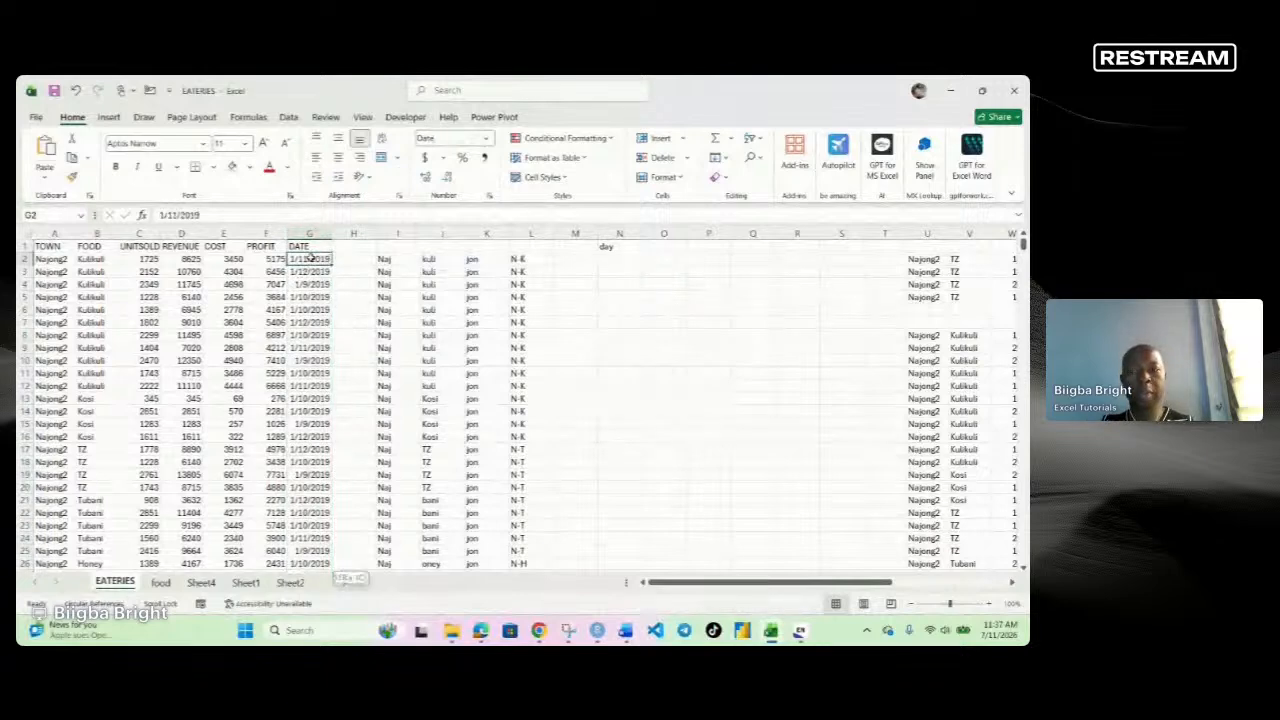
key(ctrl+shift+Down)
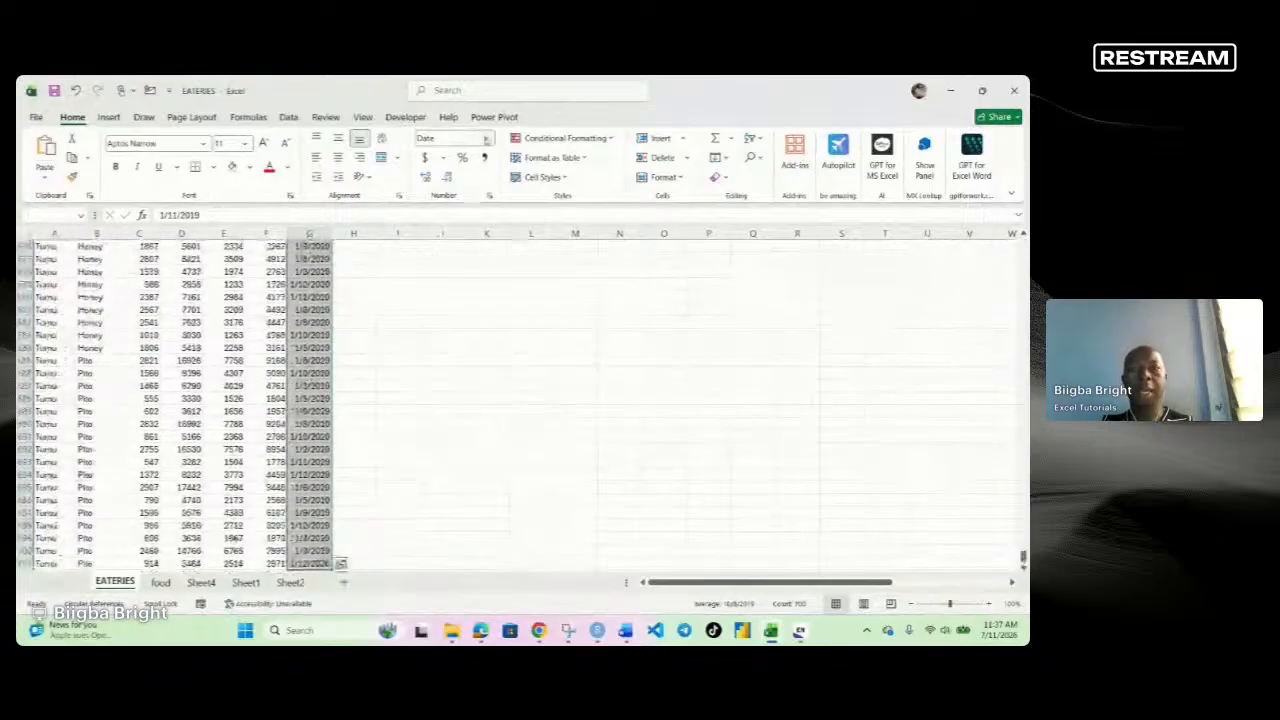
click(486, 138)
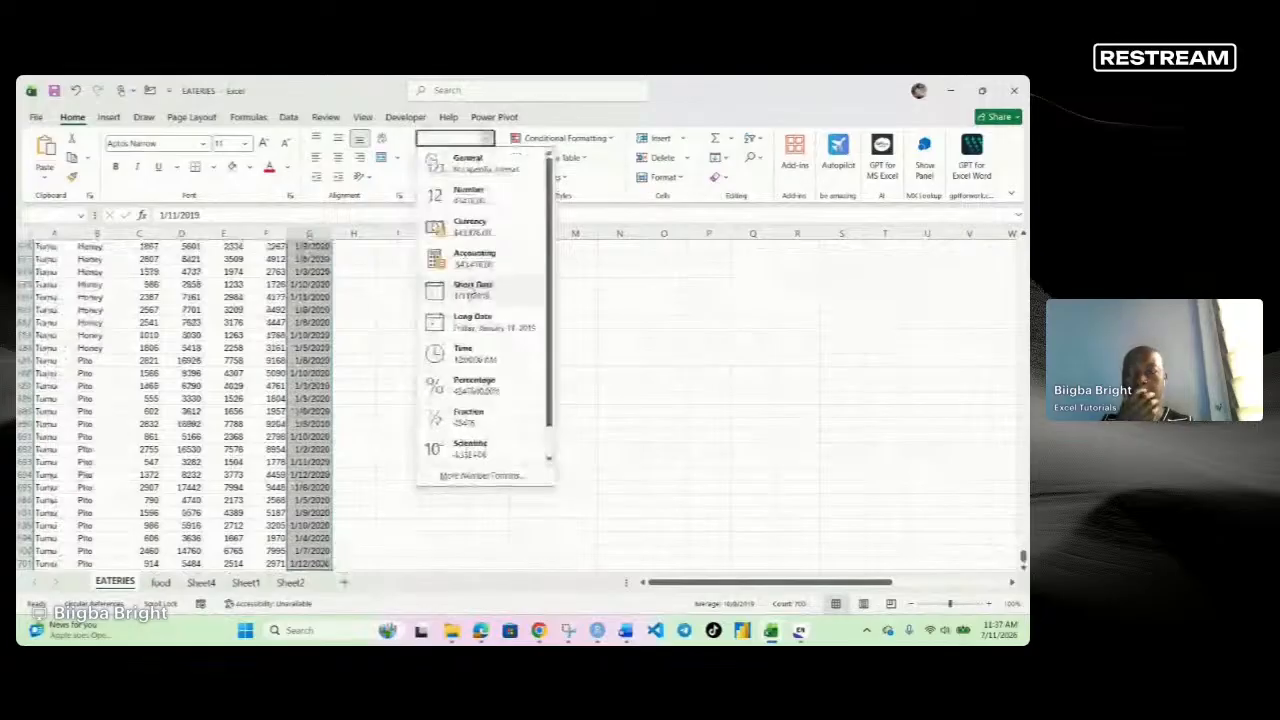
click(460, 290)
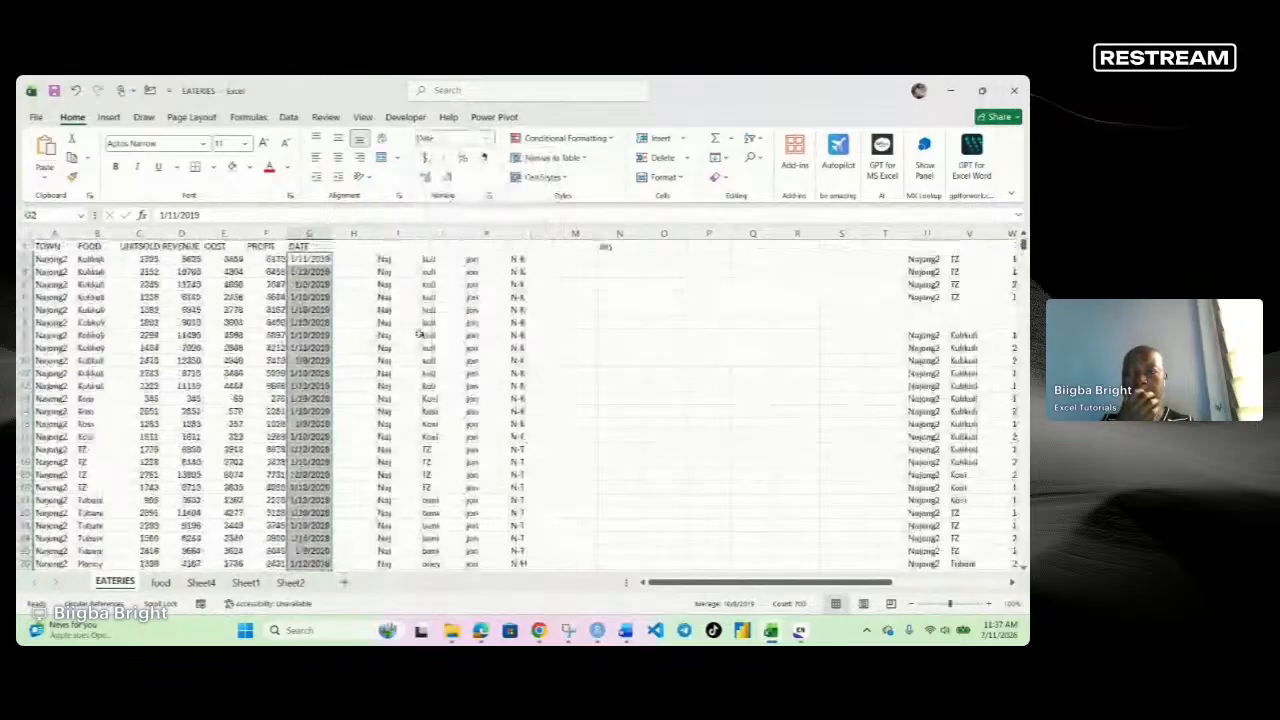
Enter =DAY(G2) in N2 to extract the day from the first date.
click(612, 259)
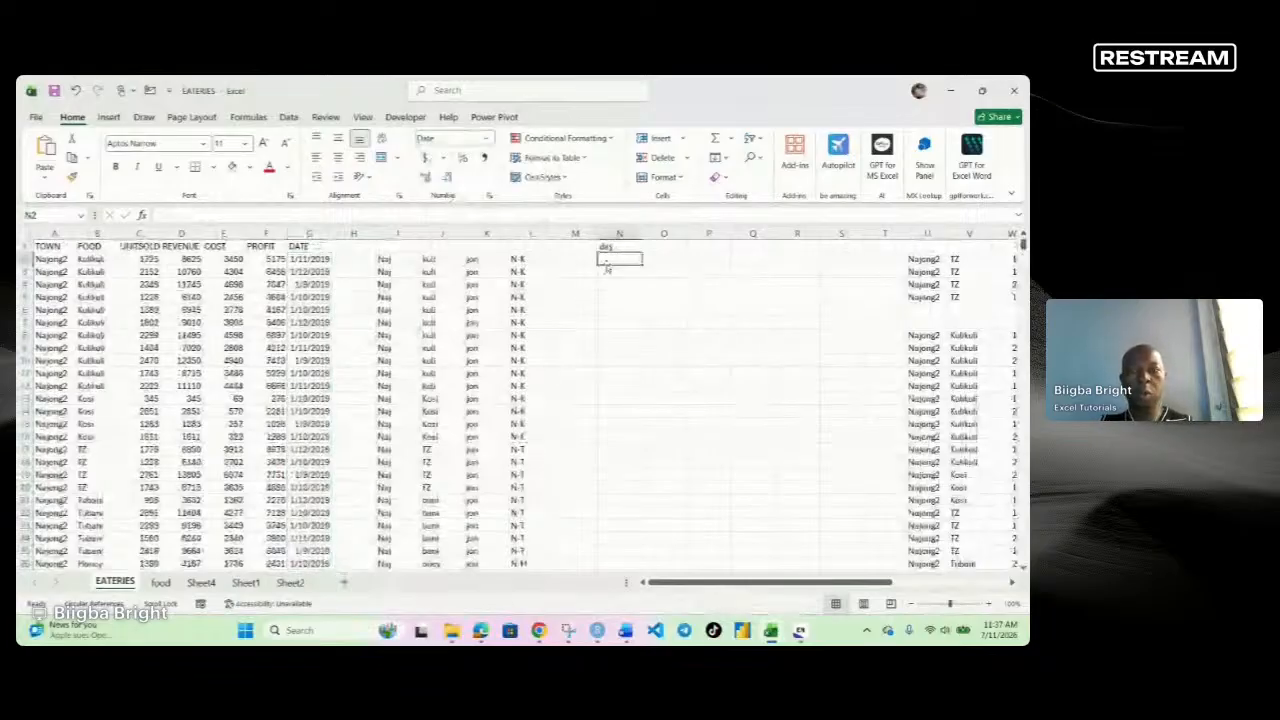
text(=day)
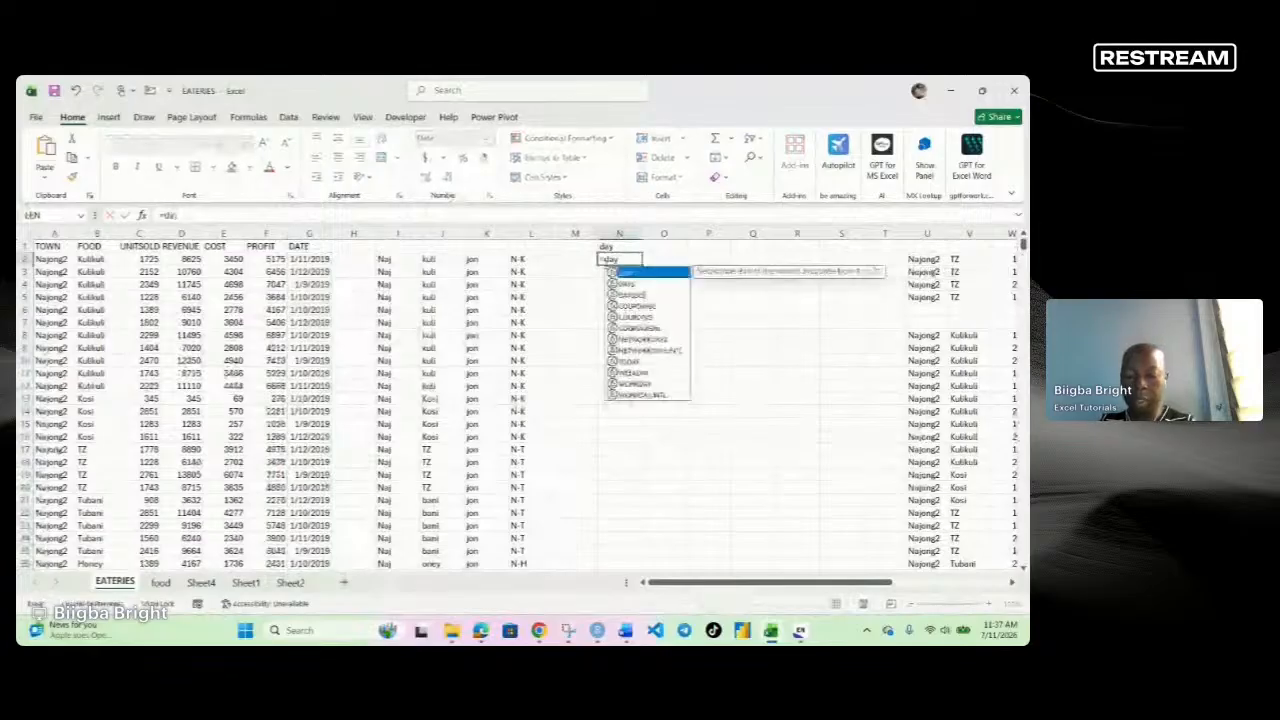
key(Tab)
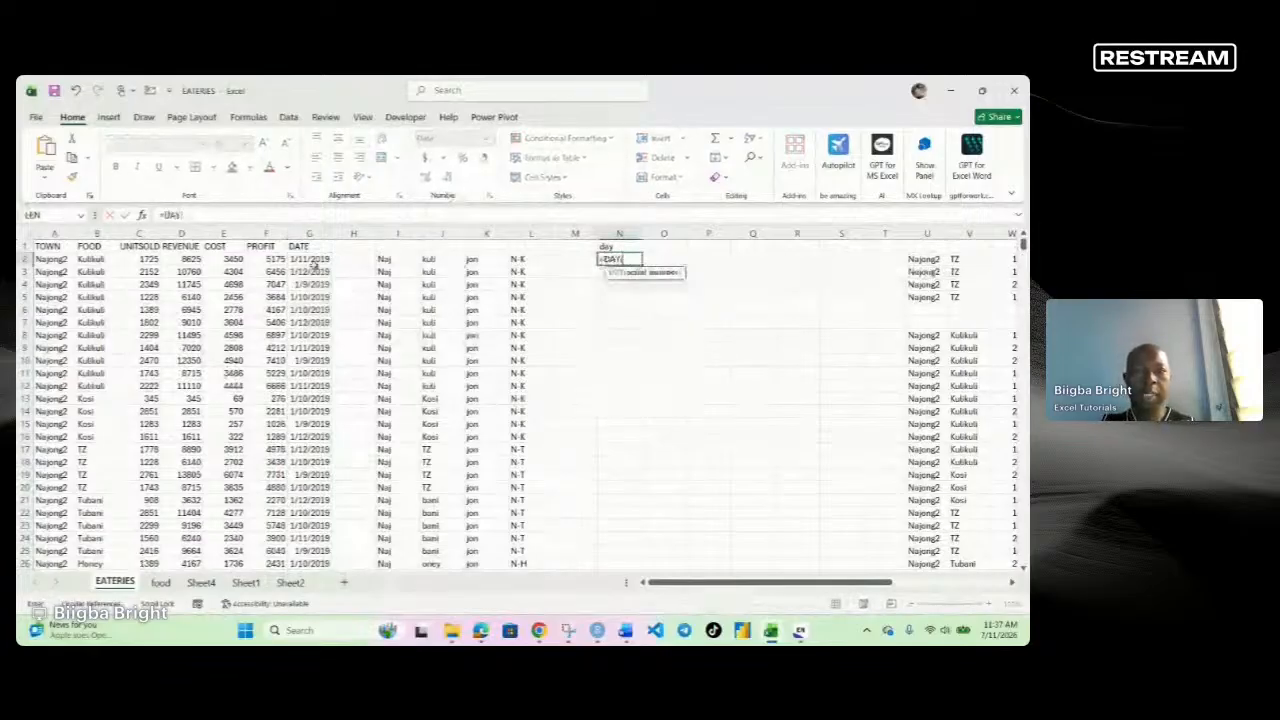
click(313, 259)
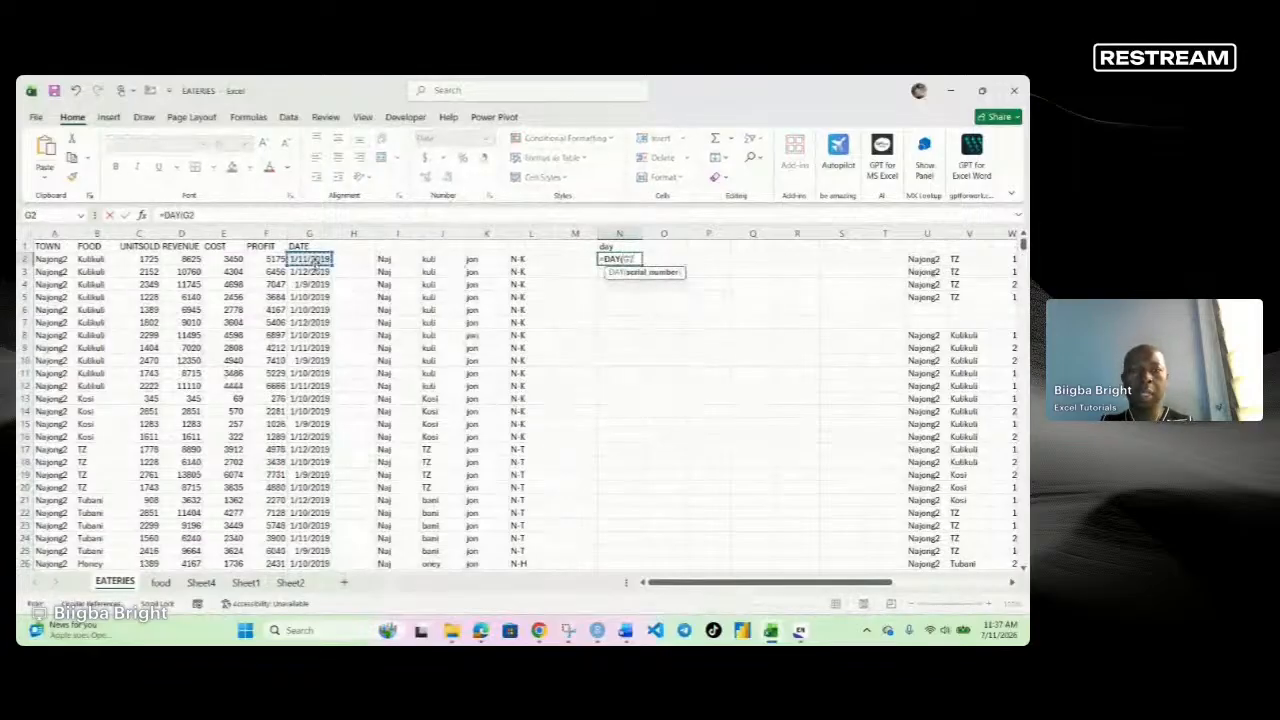
text())
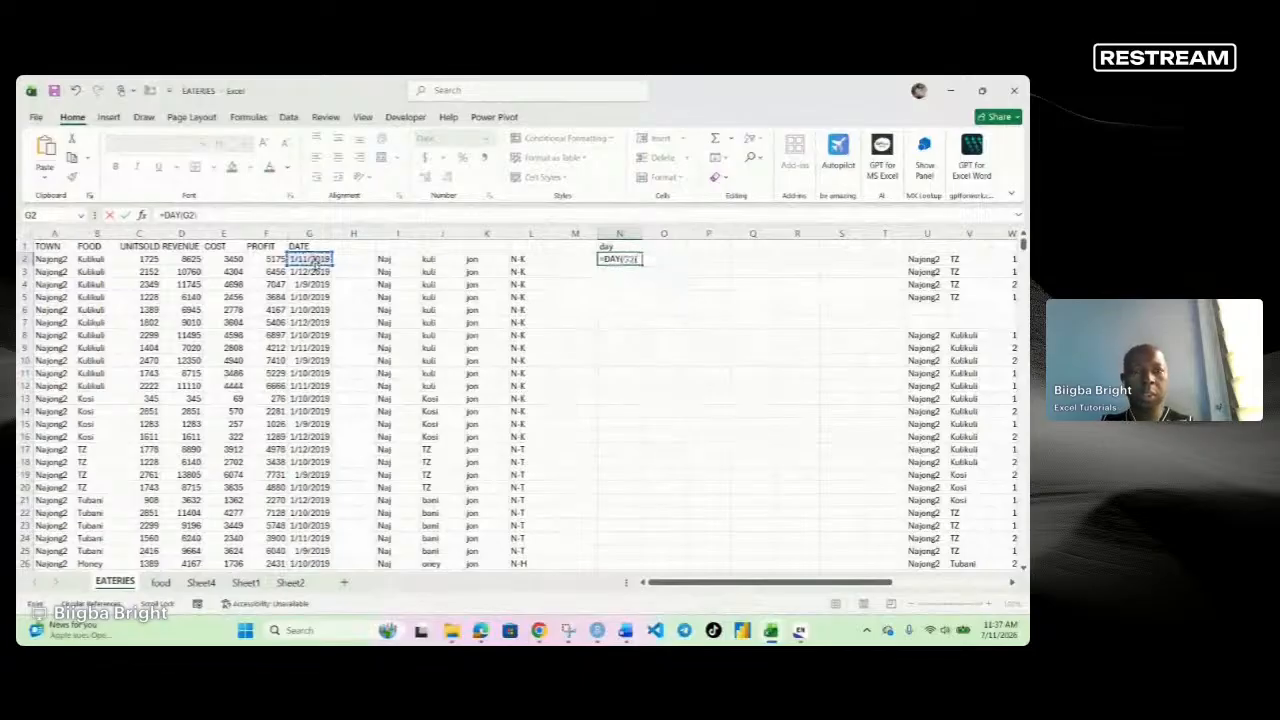
key(Return)
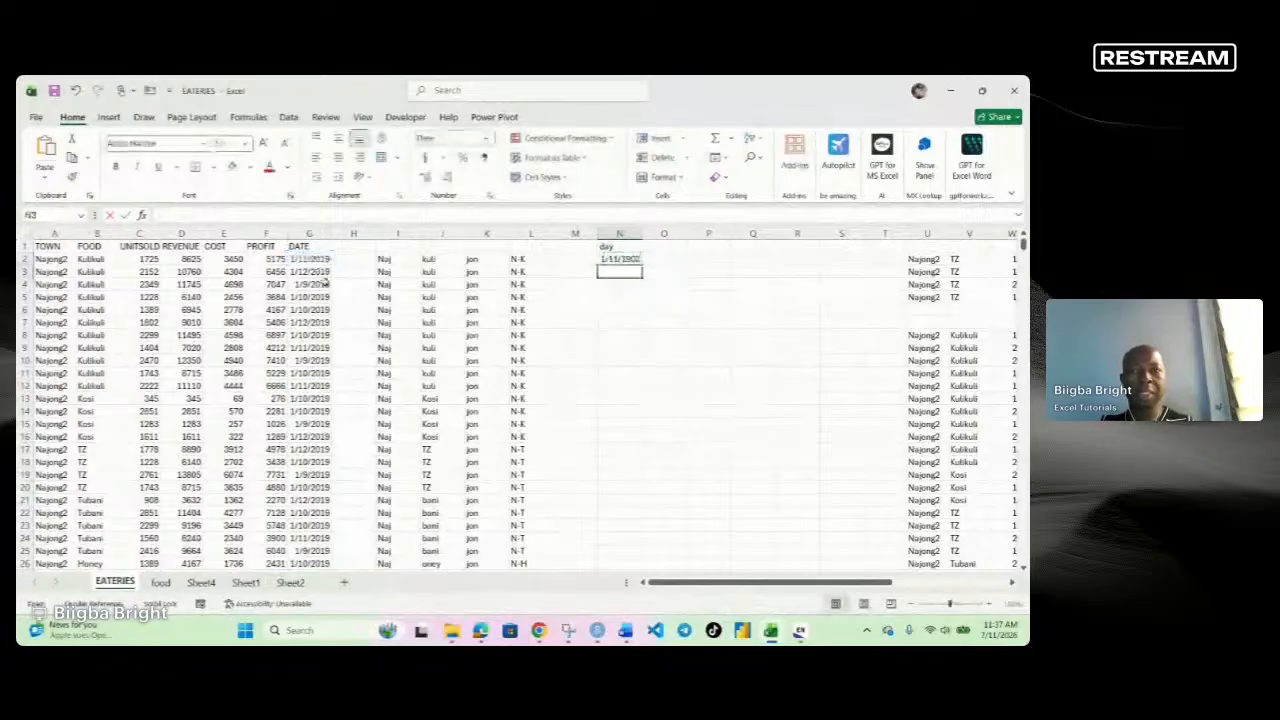
Try to change the N2 formula to =DAYS(G2).
click(618, 259)
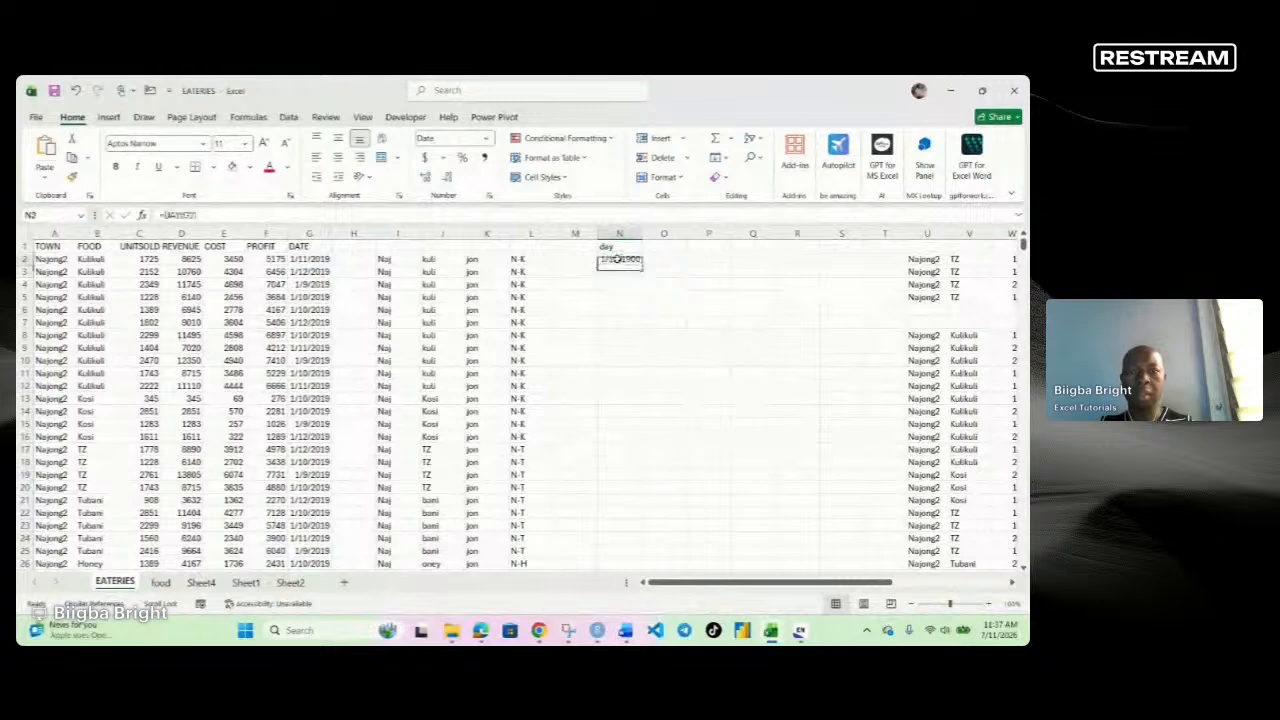
double_click(618, 259)
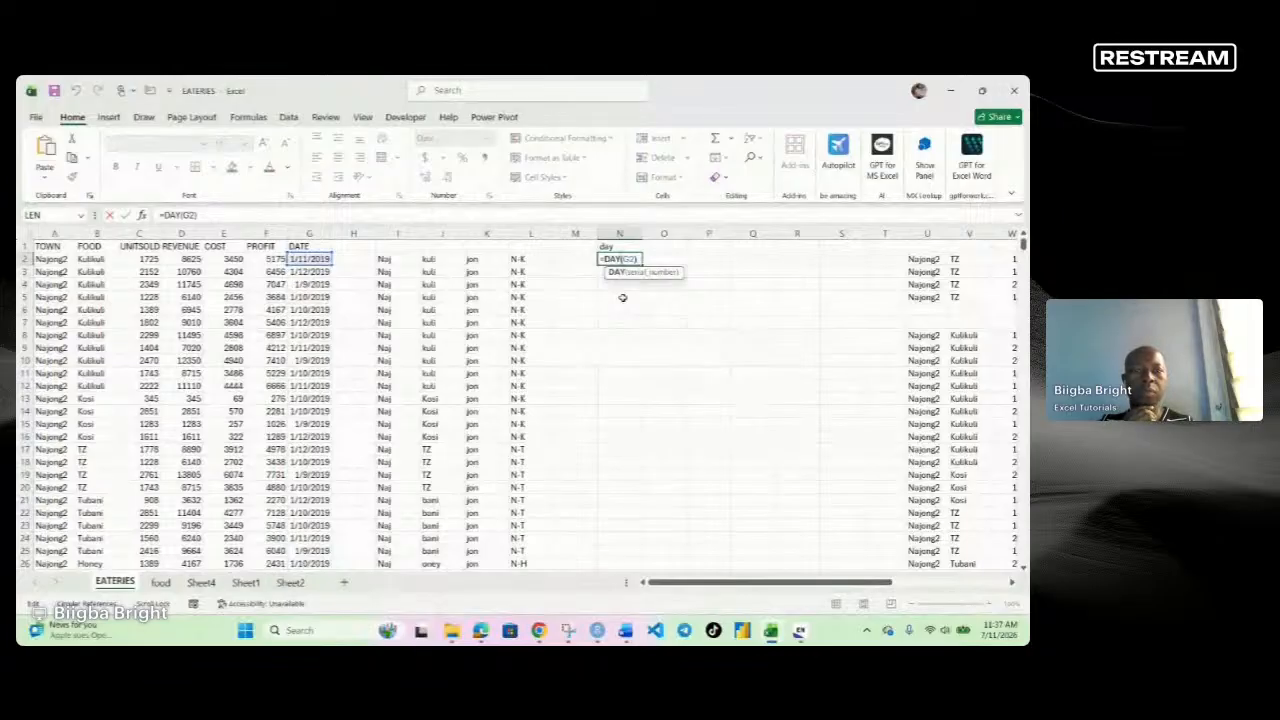
text(S)
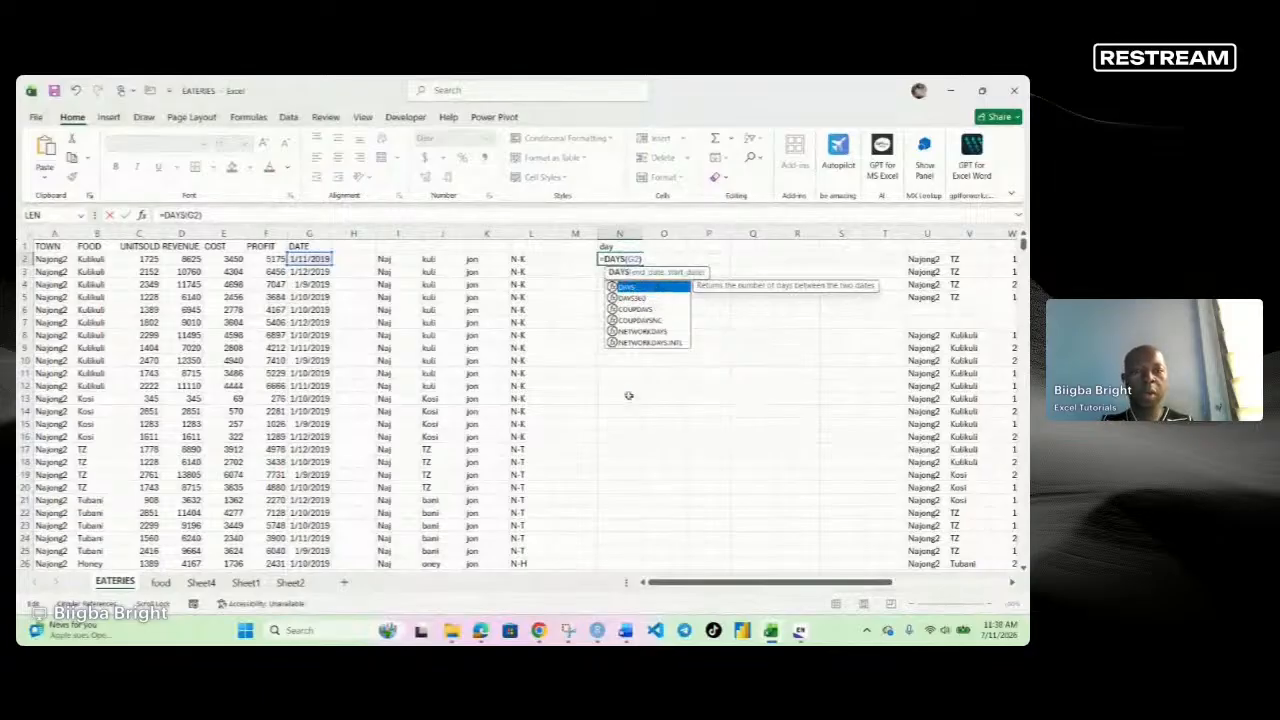
key(Return)
click(607, 372)
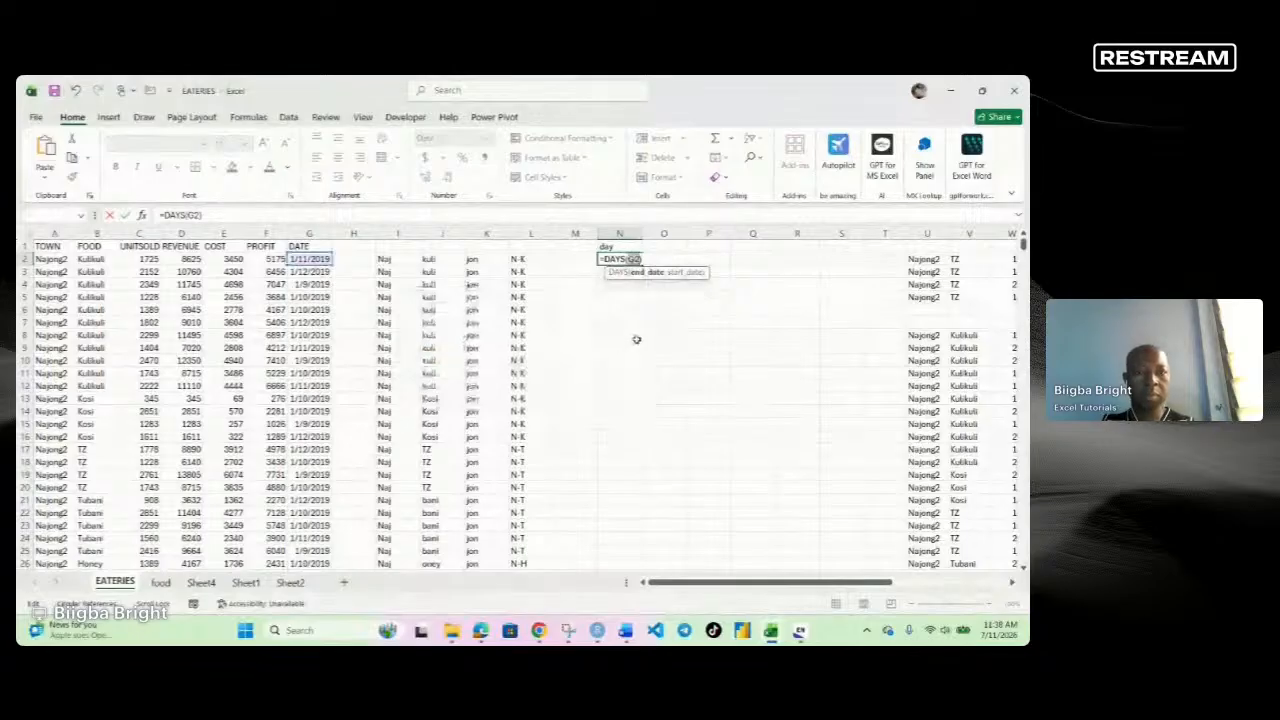
Try to rewrite the N2 formula as =DAY(G2), and clear the cell.
key(BackSpace)
key(BackSpace)
key(BackSpace)
key(BackSpace)
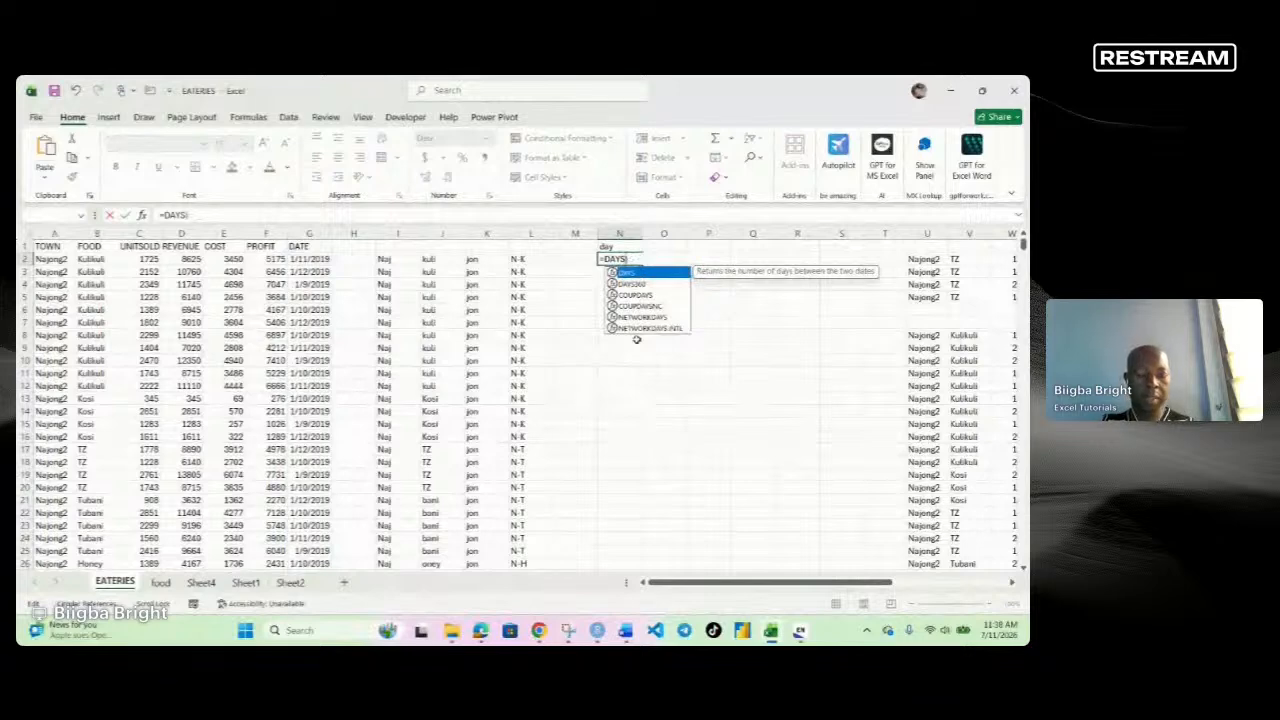
key(BackSpace)
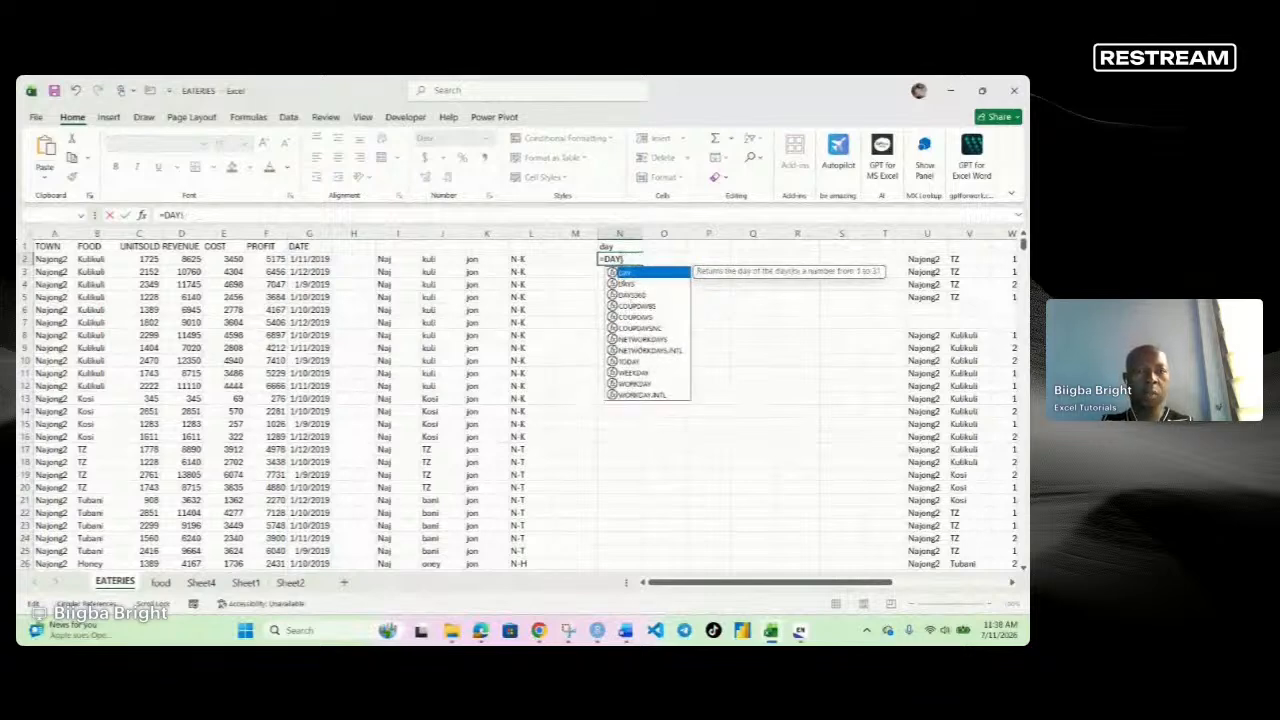
text(()
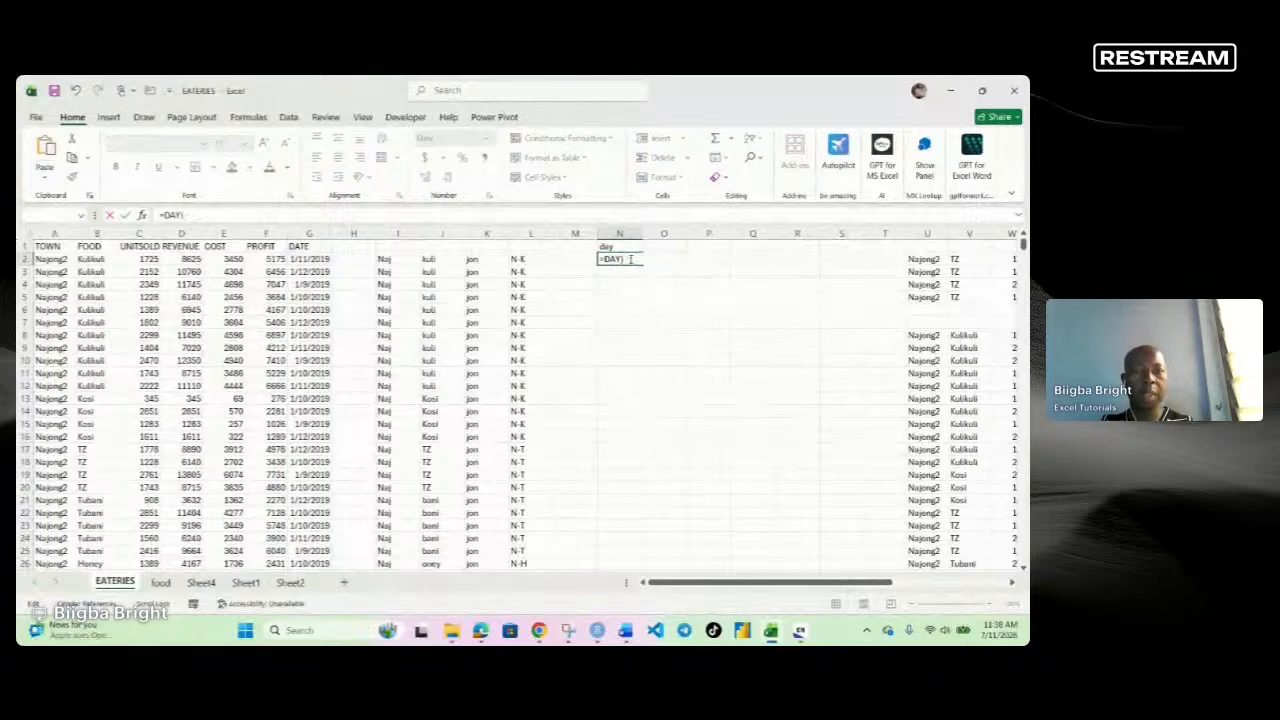
key(BackSpace)
text(()
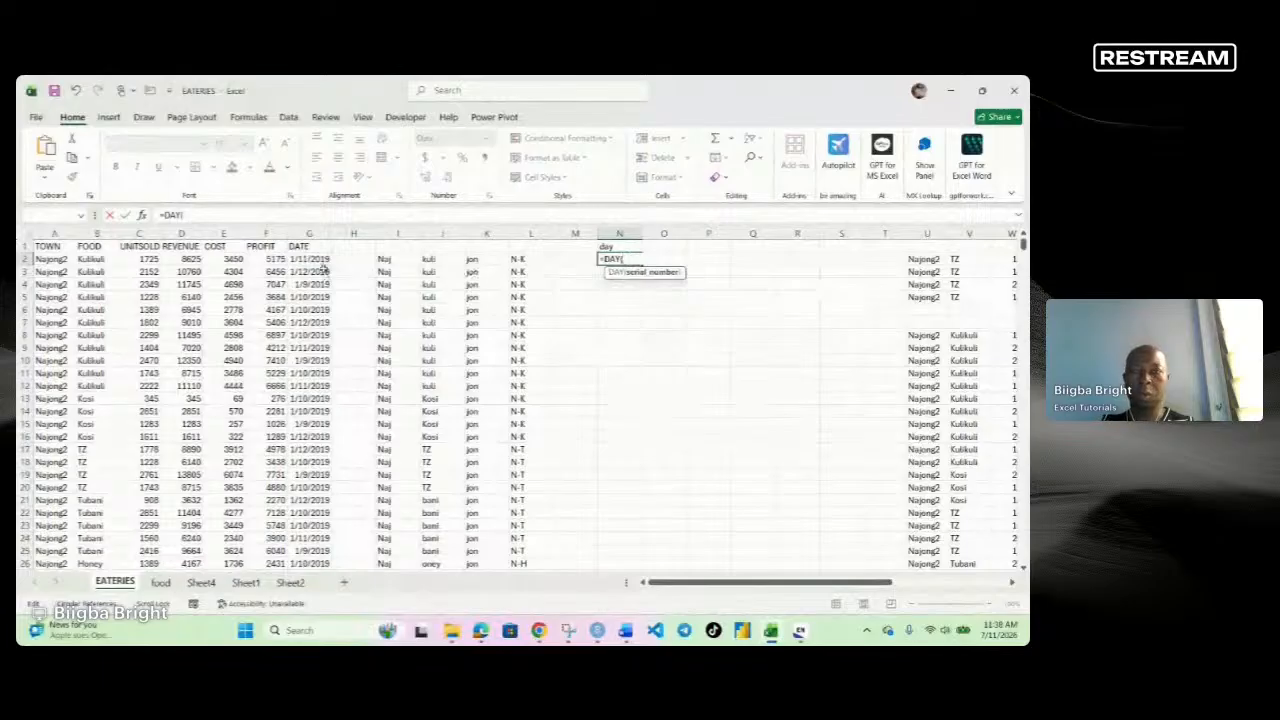
click(318, 258)
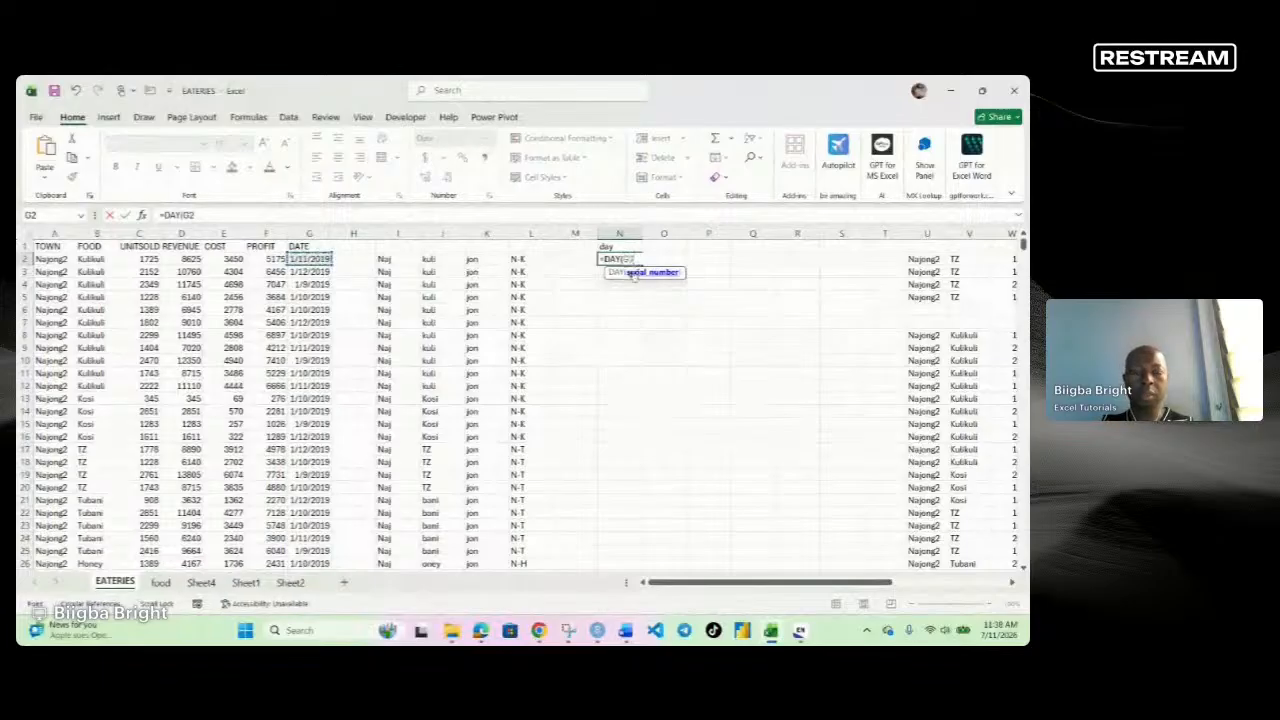
key(Escape)
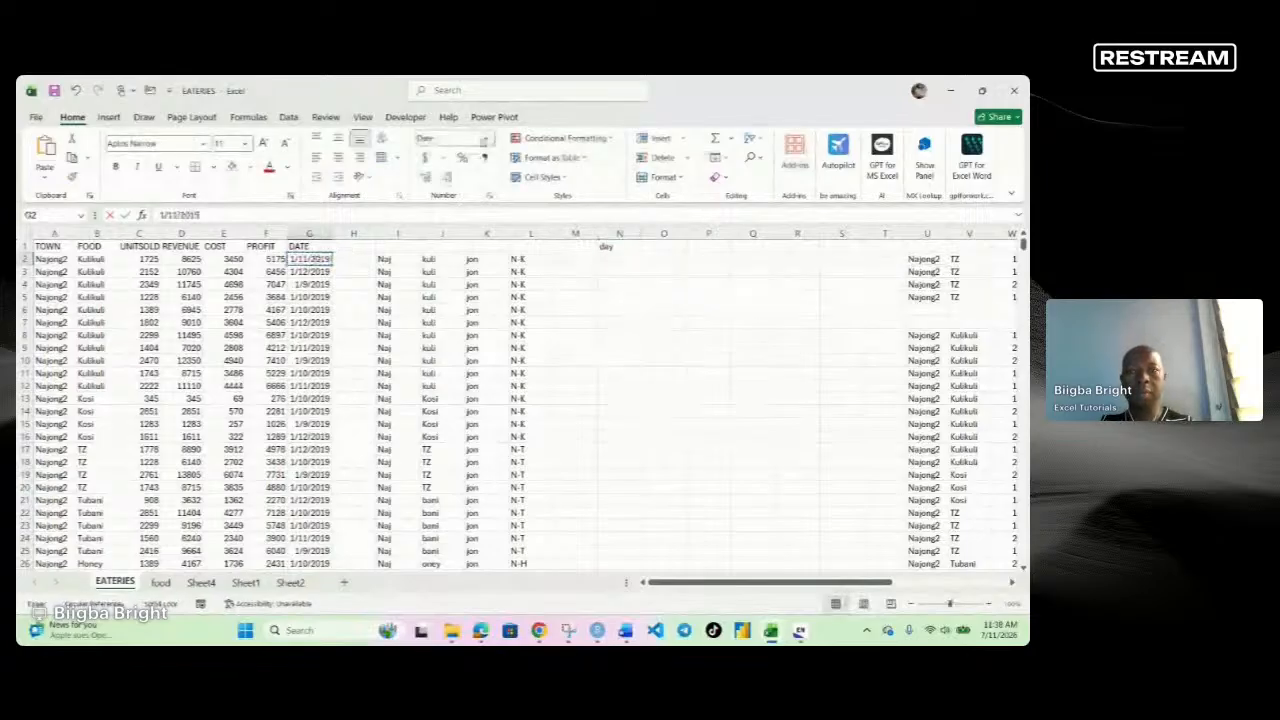
Apply the Number format to the date in G2 and enter =DAY(G2) in N2.
click(486, 138)
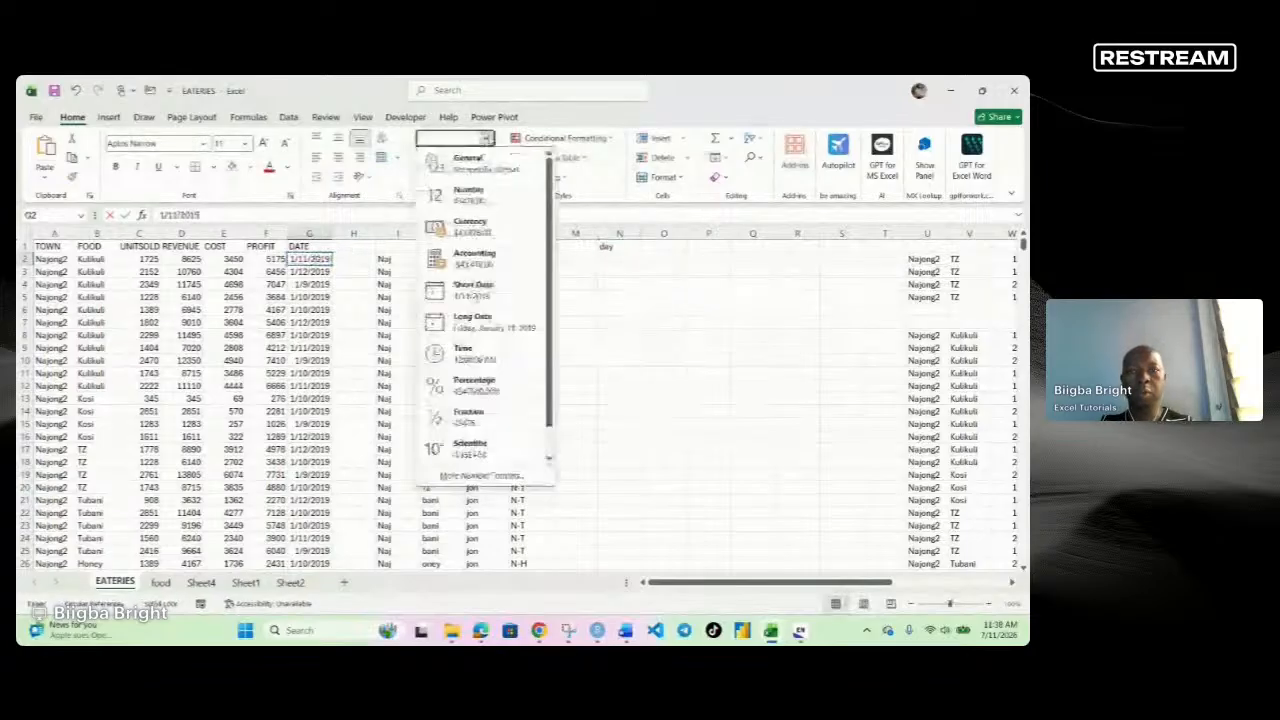
click(469, 196)
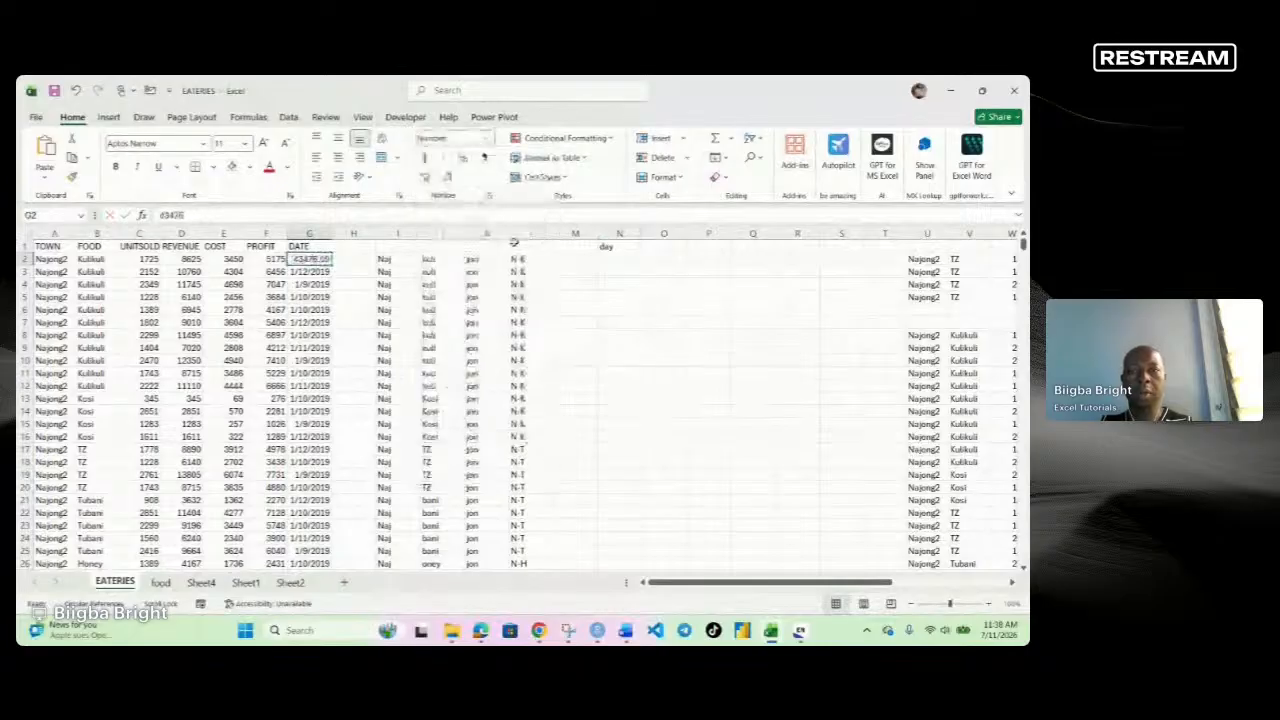
click(610, 259)
text(=)
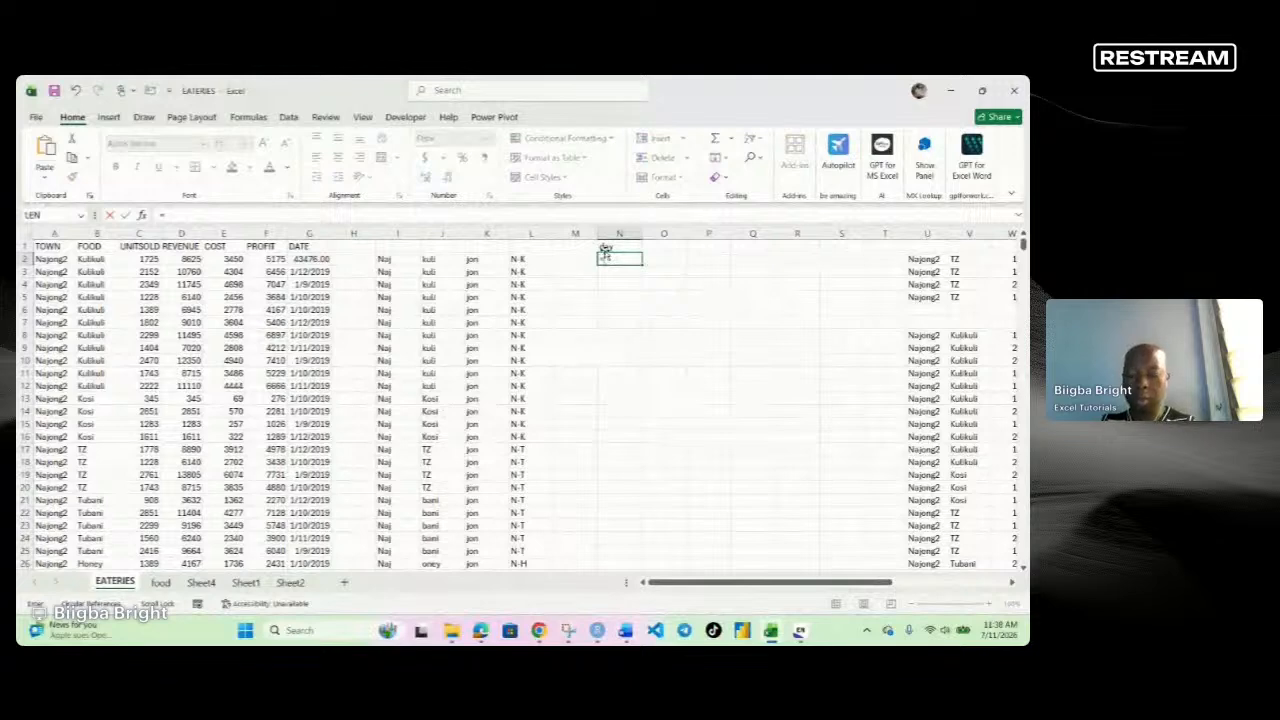
text(day)
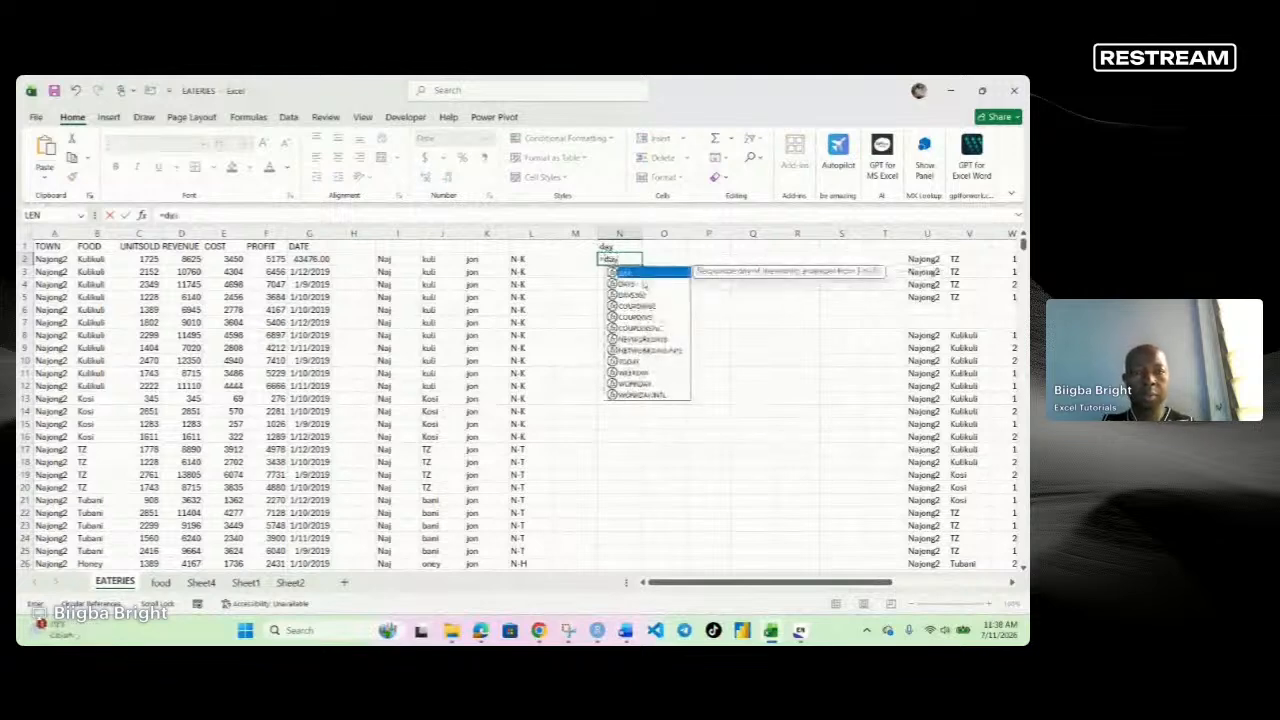
key(Tab)
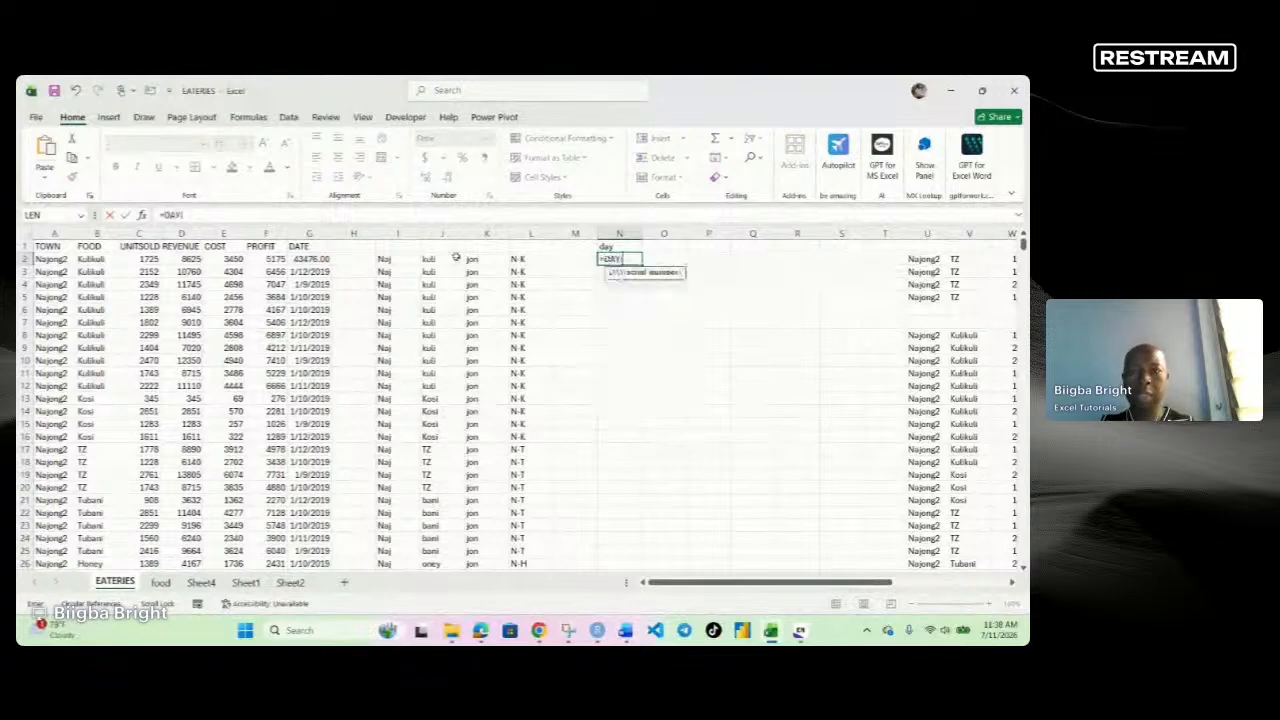
click(309, 259)
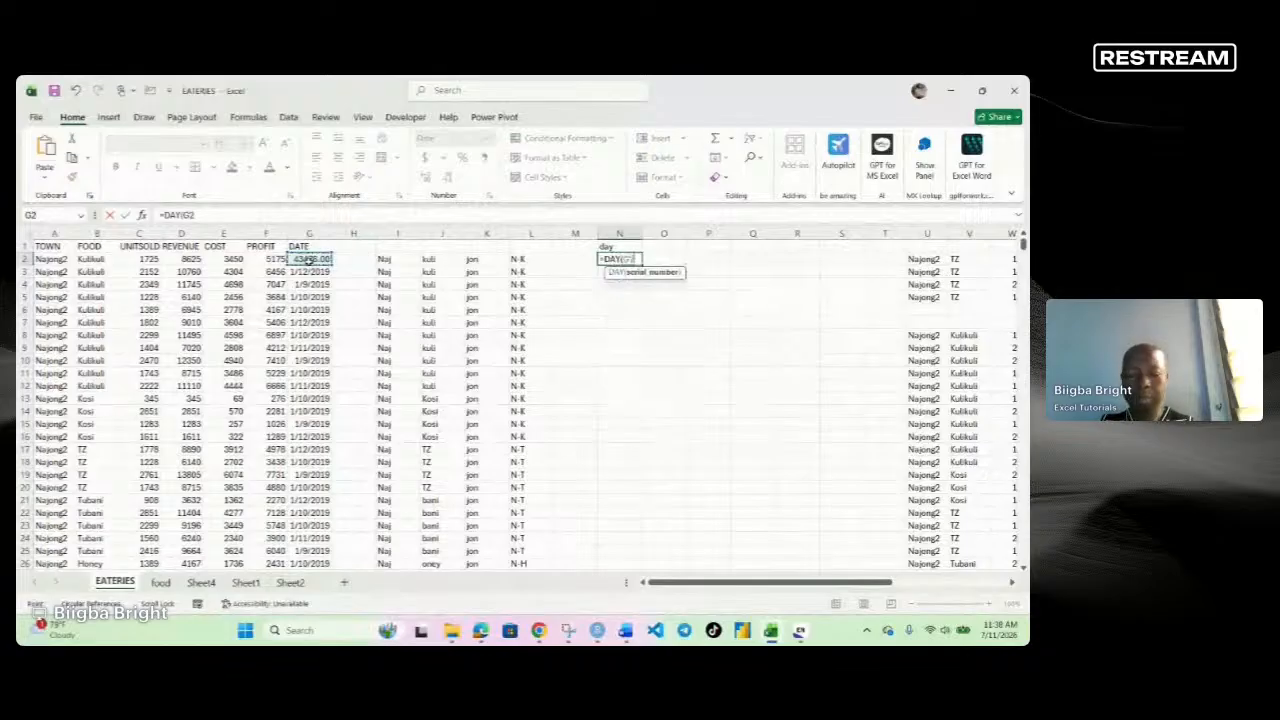
text())
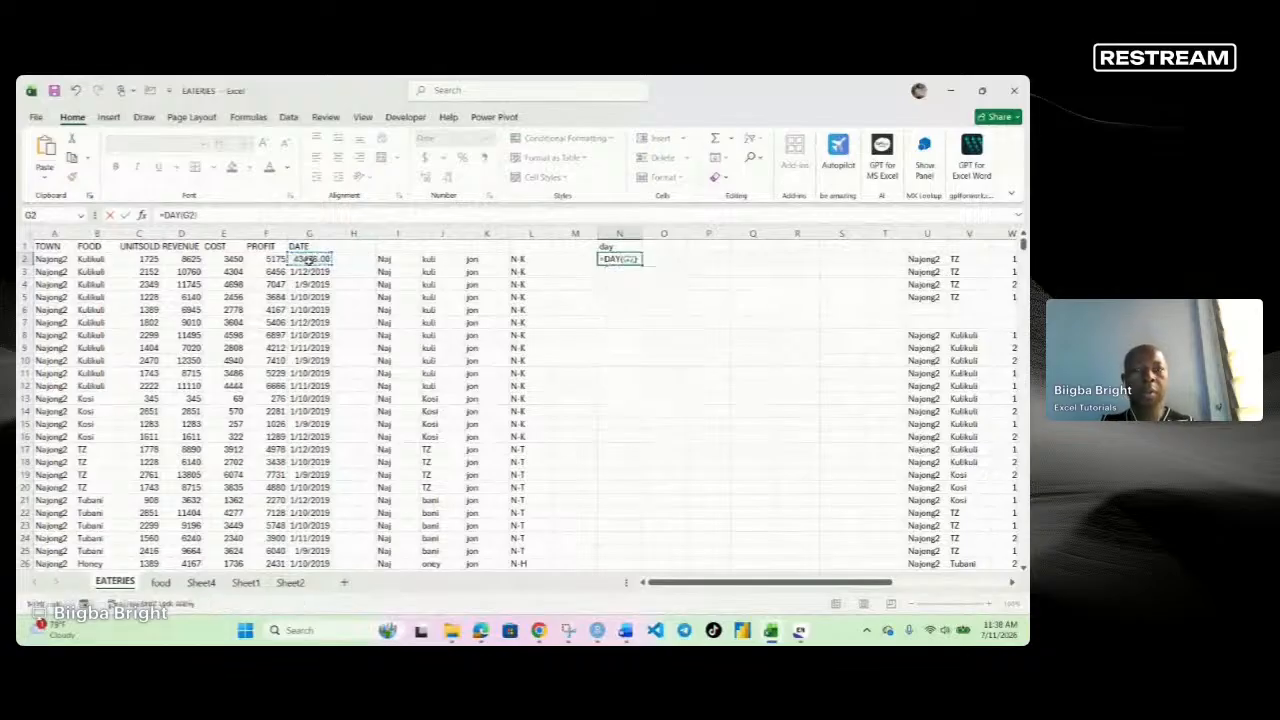
key(Return)
Delete the DAY formula from N2.
click(307, 259)
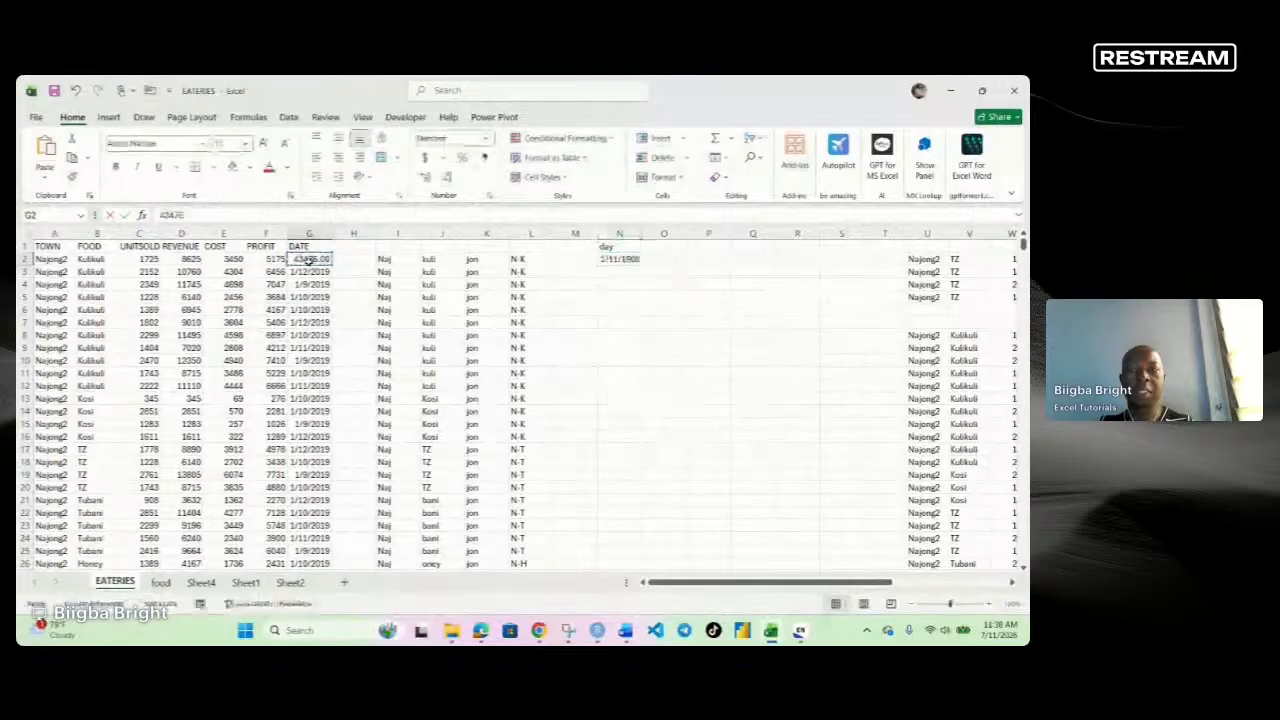
click(613, 260)
key(Delete)
Apply the General number format to the date value in G2.
click(321, 259)
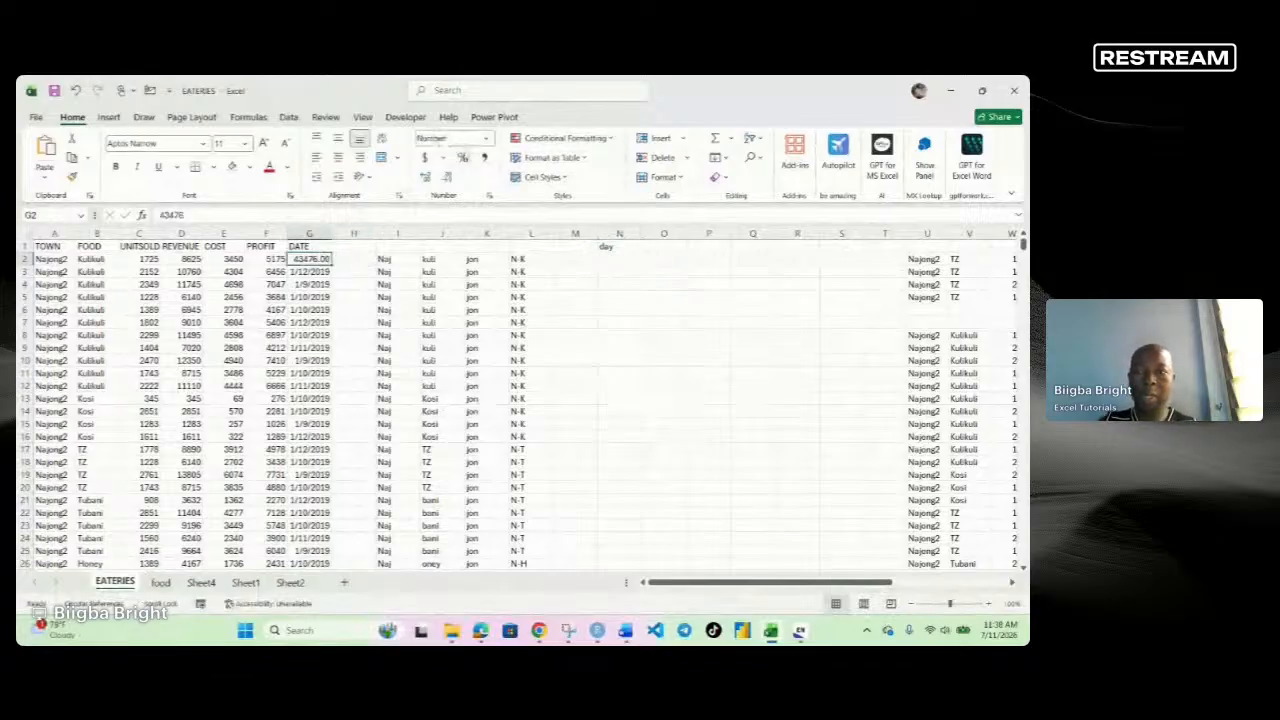
click(487, 139)
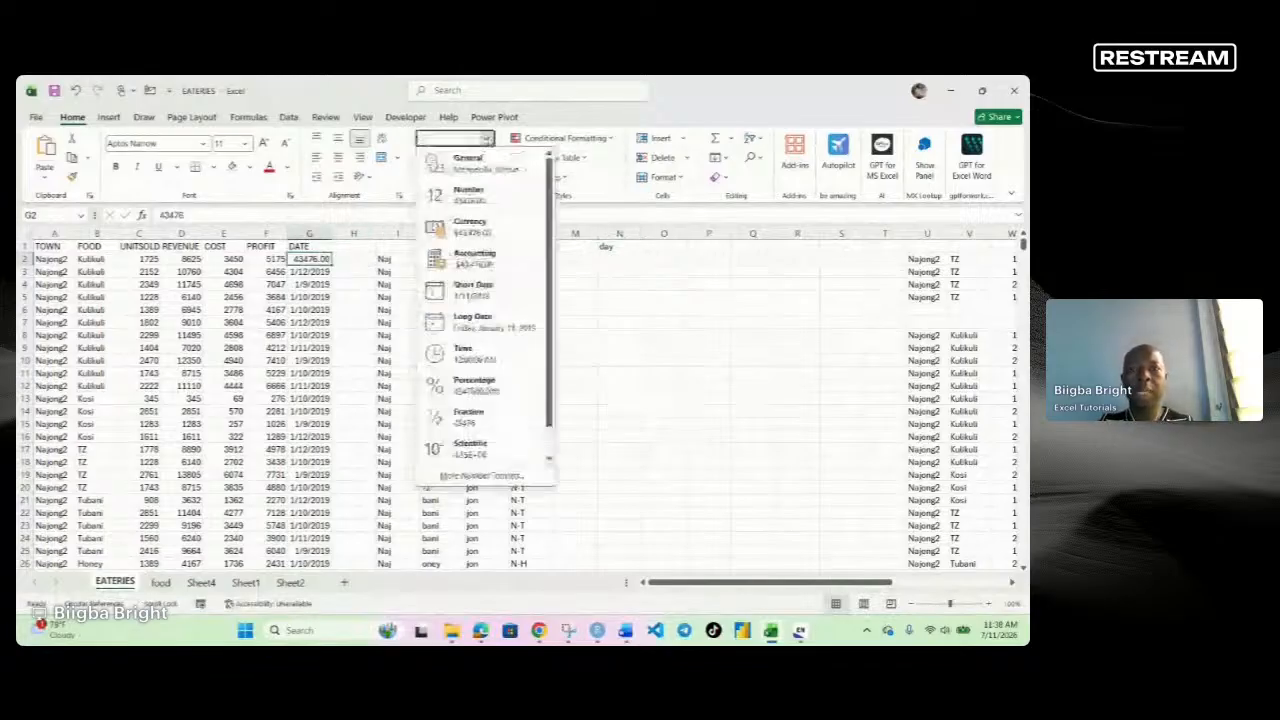
click(450, 157)
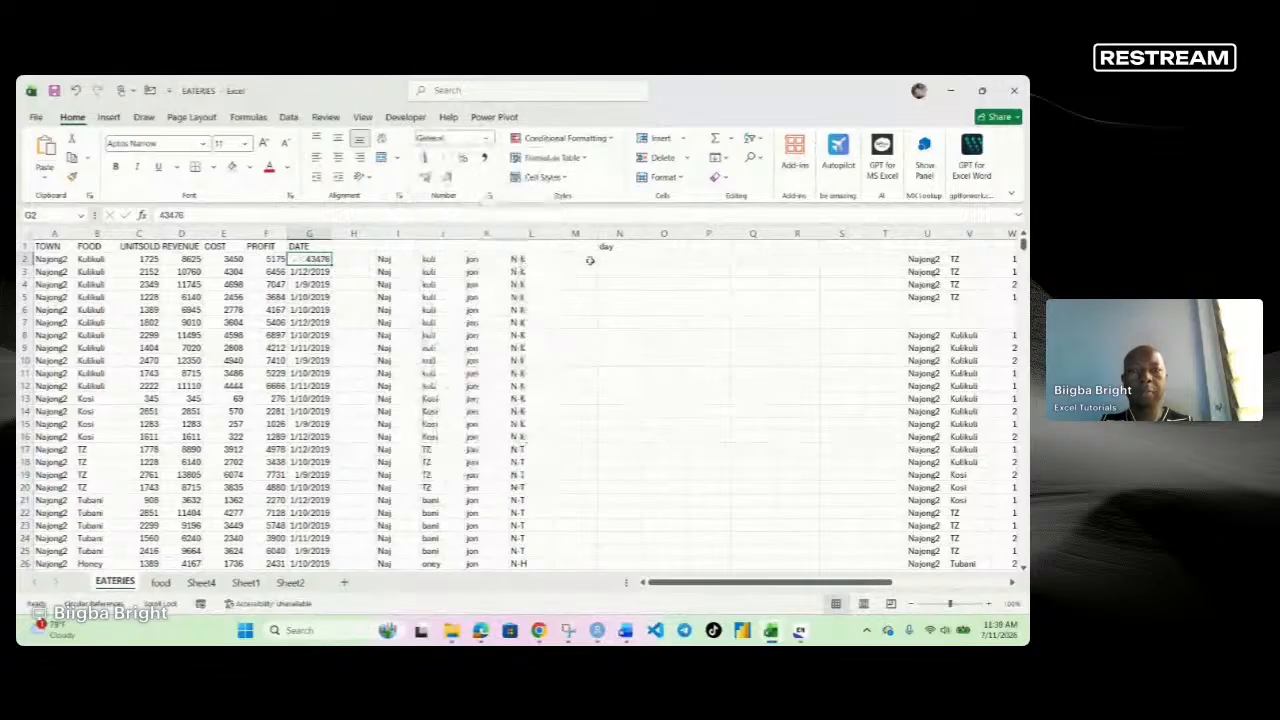
Enter =DAY(G2) in N2 under the day heading.
click(611, 259)
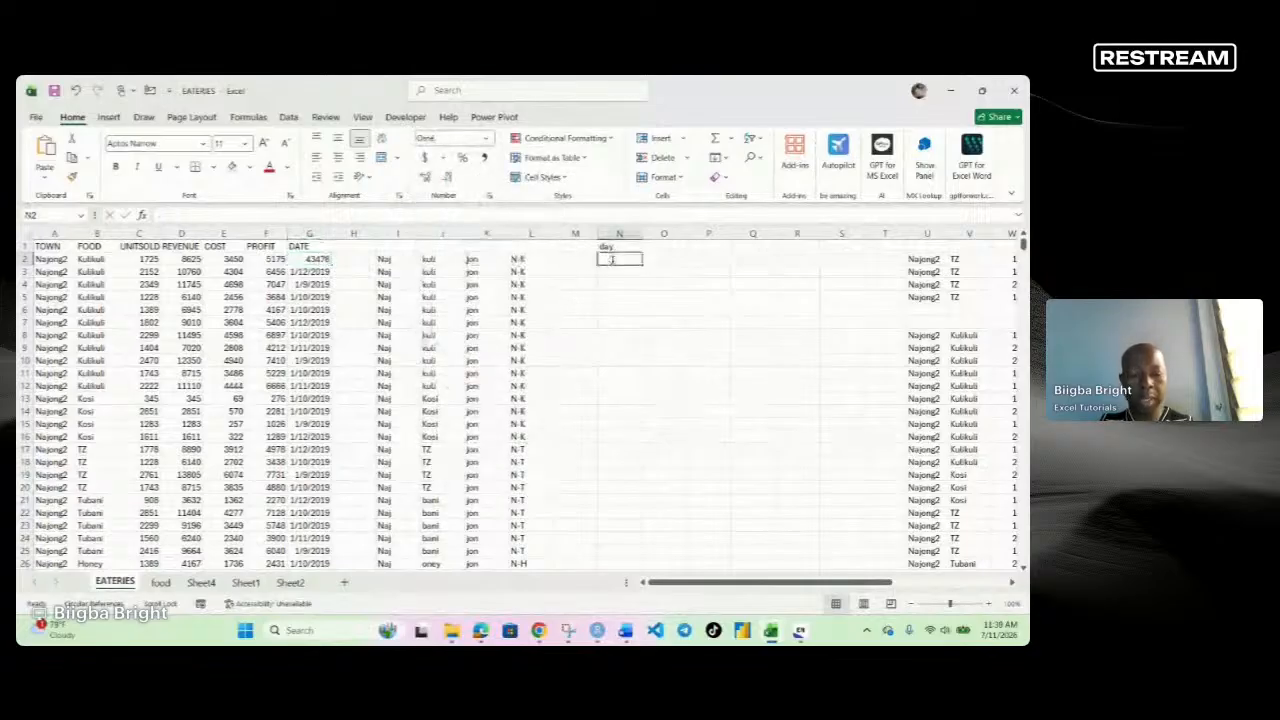
text(=day)
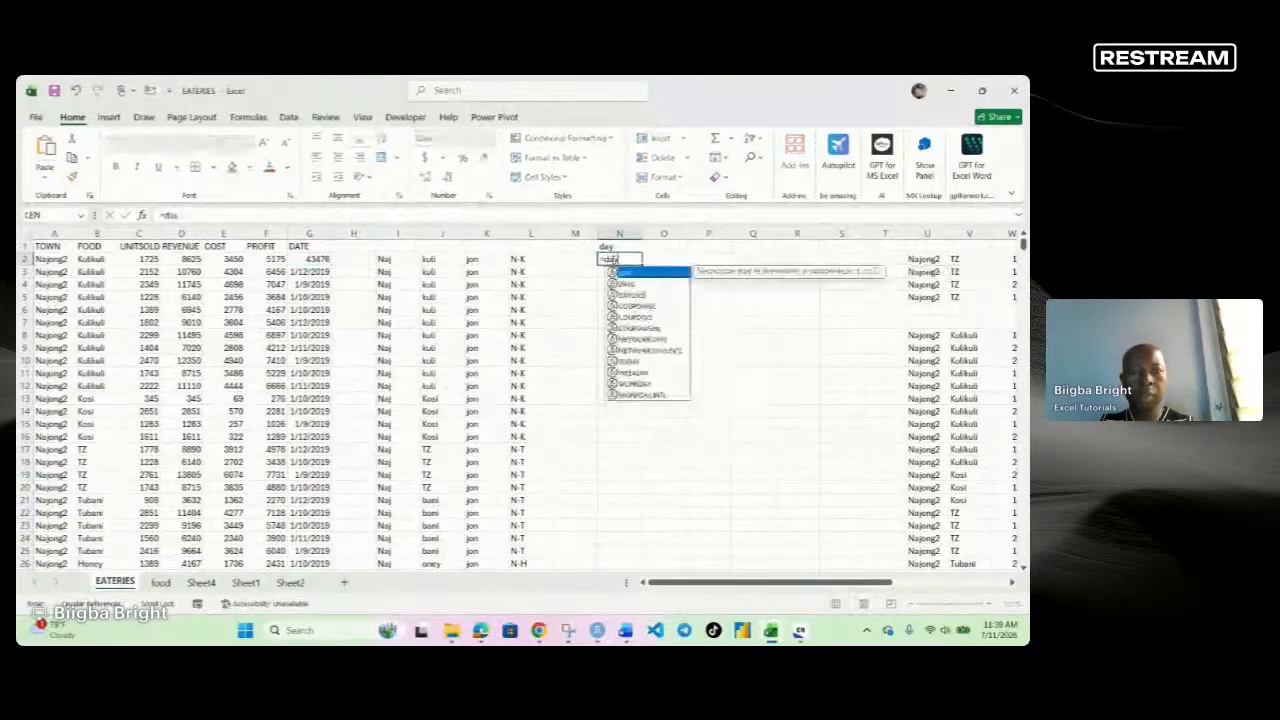
key(Tab)
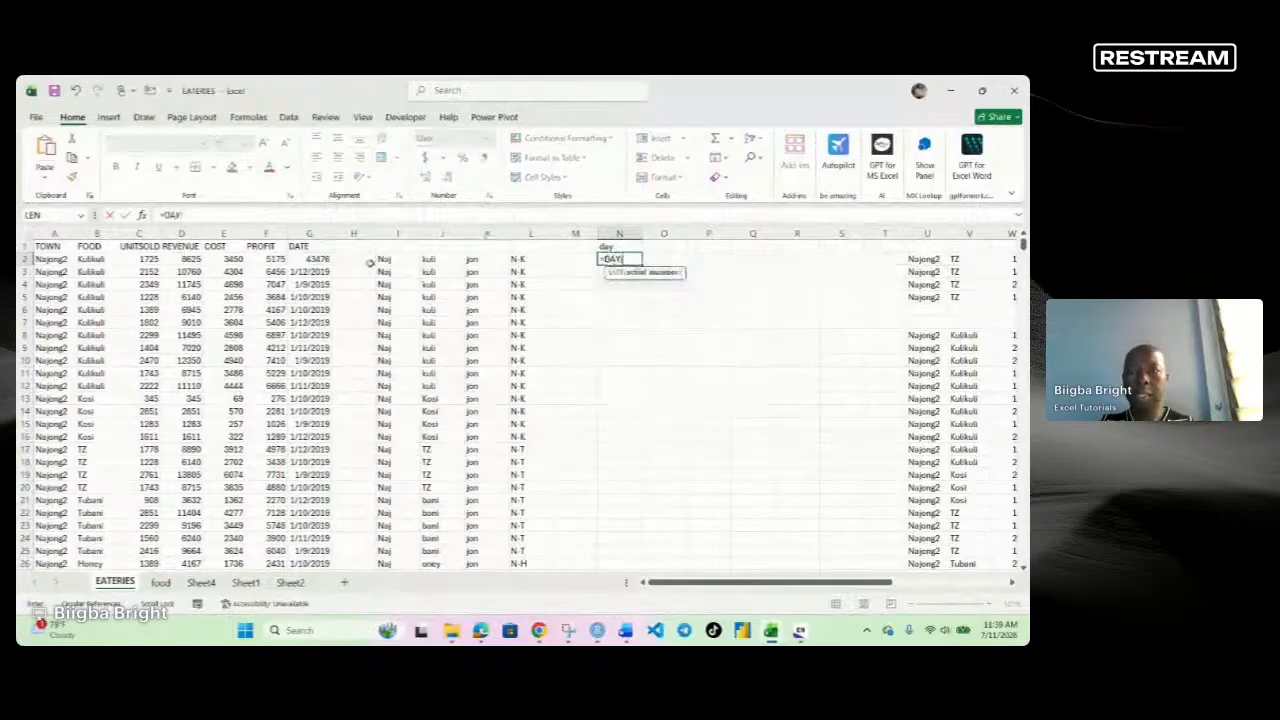
click(316, 260)
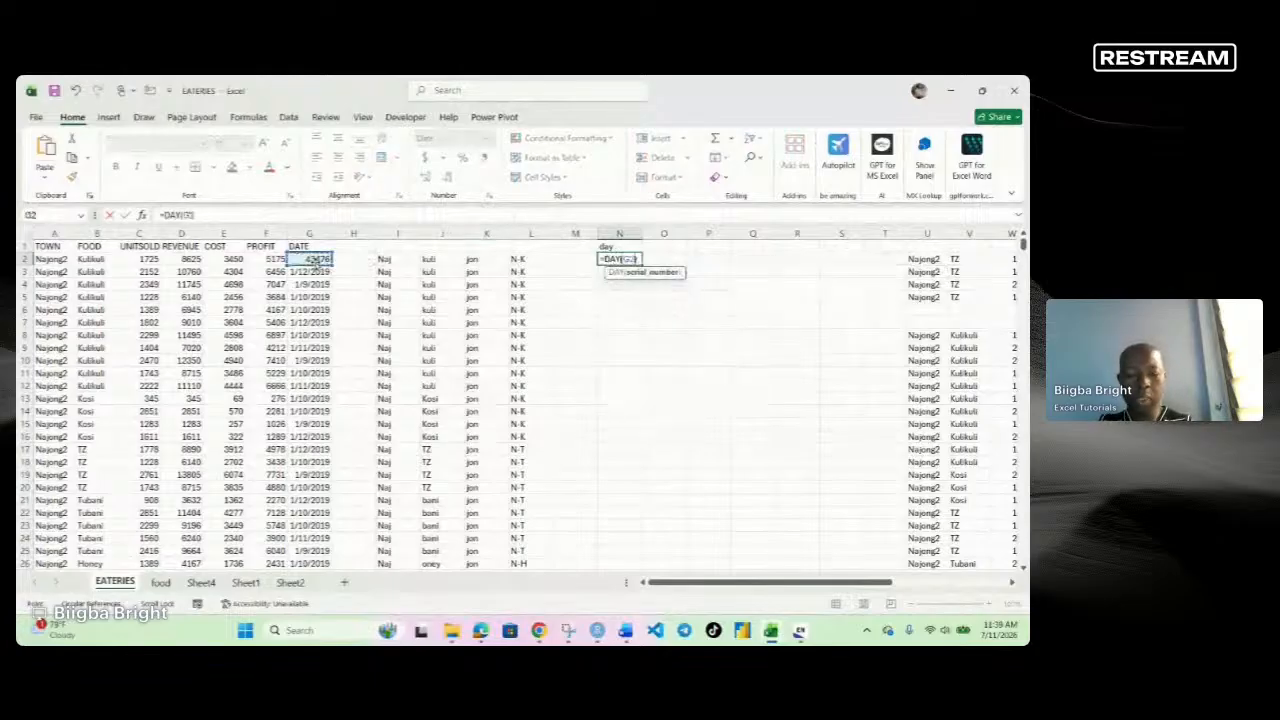
key(Return)
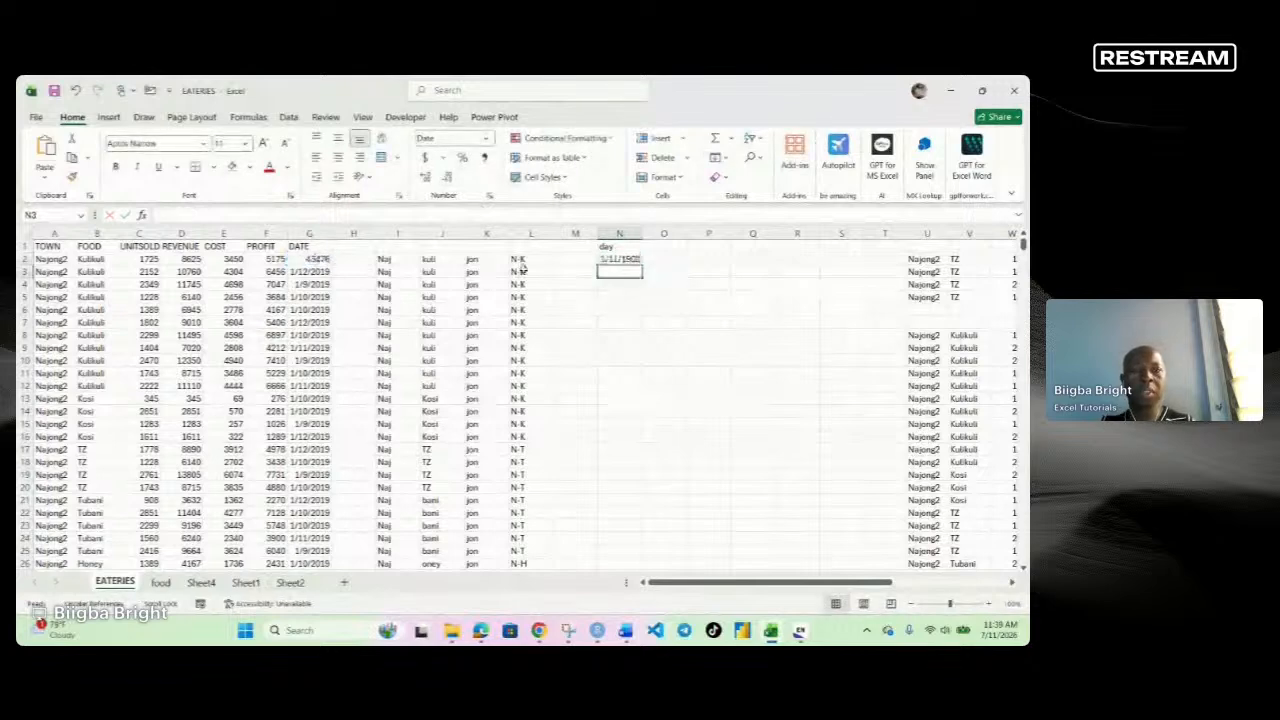
Apply the General number format to N2 so the day shows as a plain number.
click(614, 260)
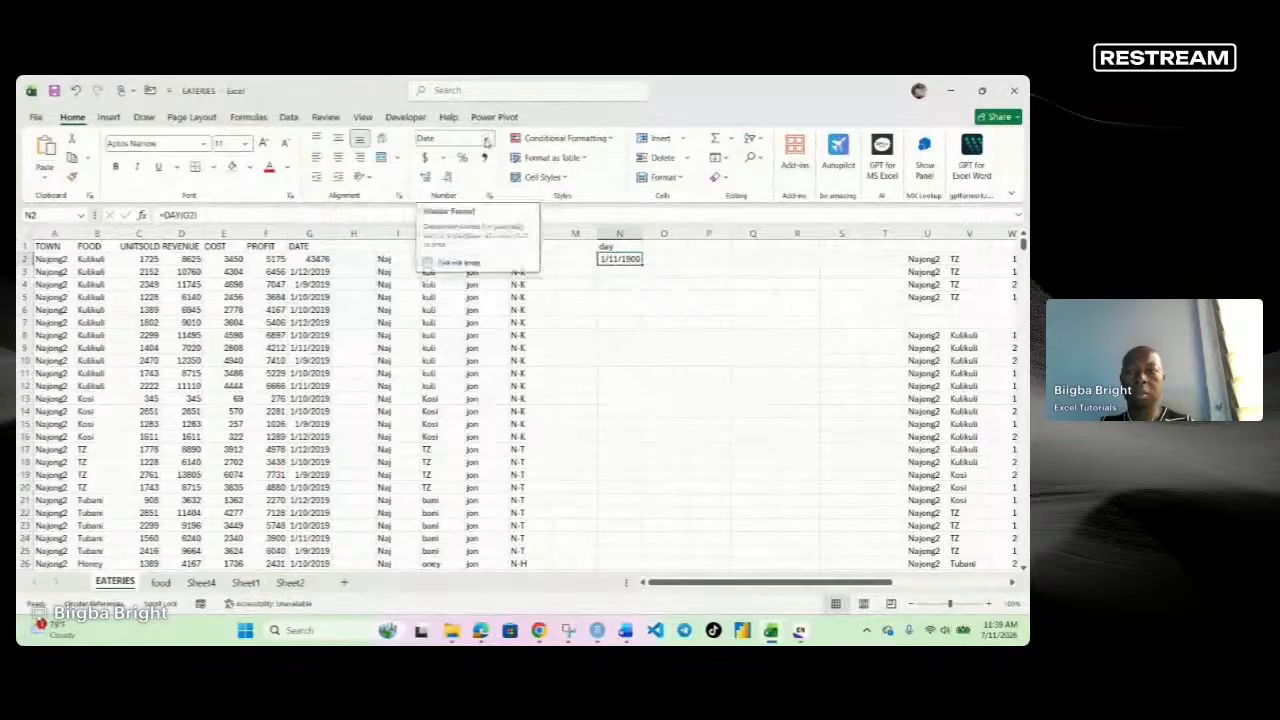
click(487, 141)
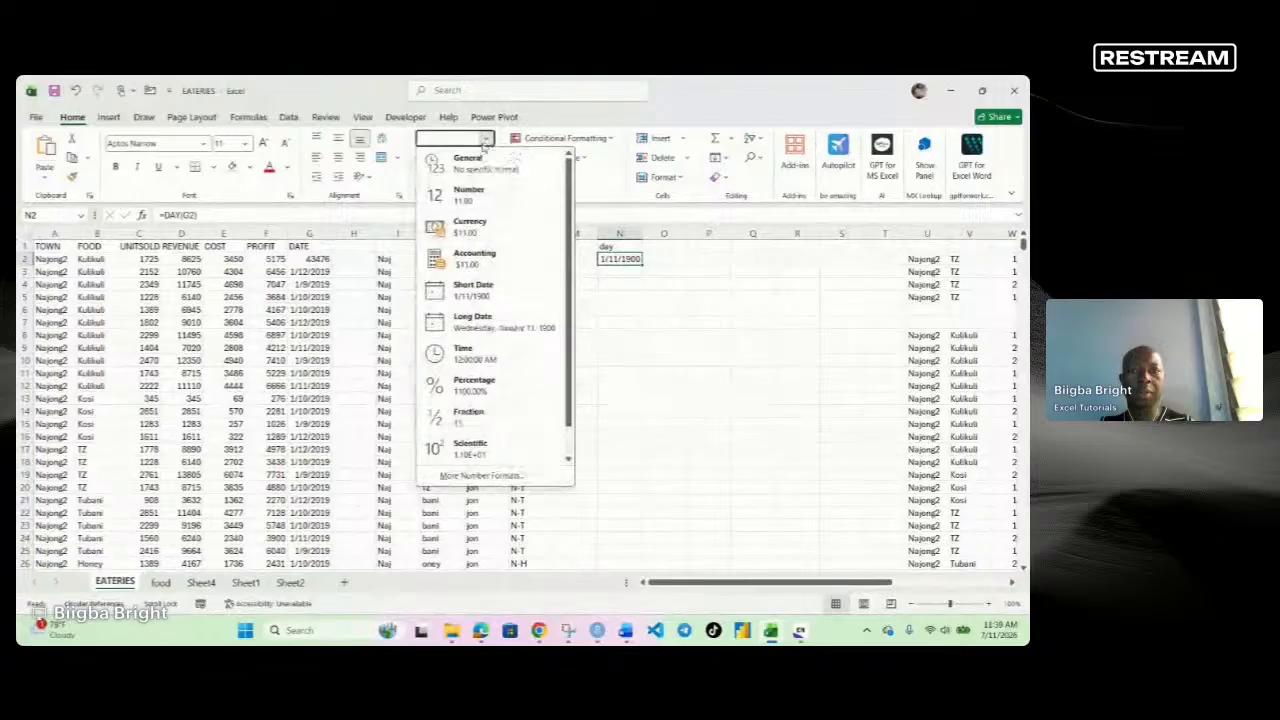
click(476, 166)
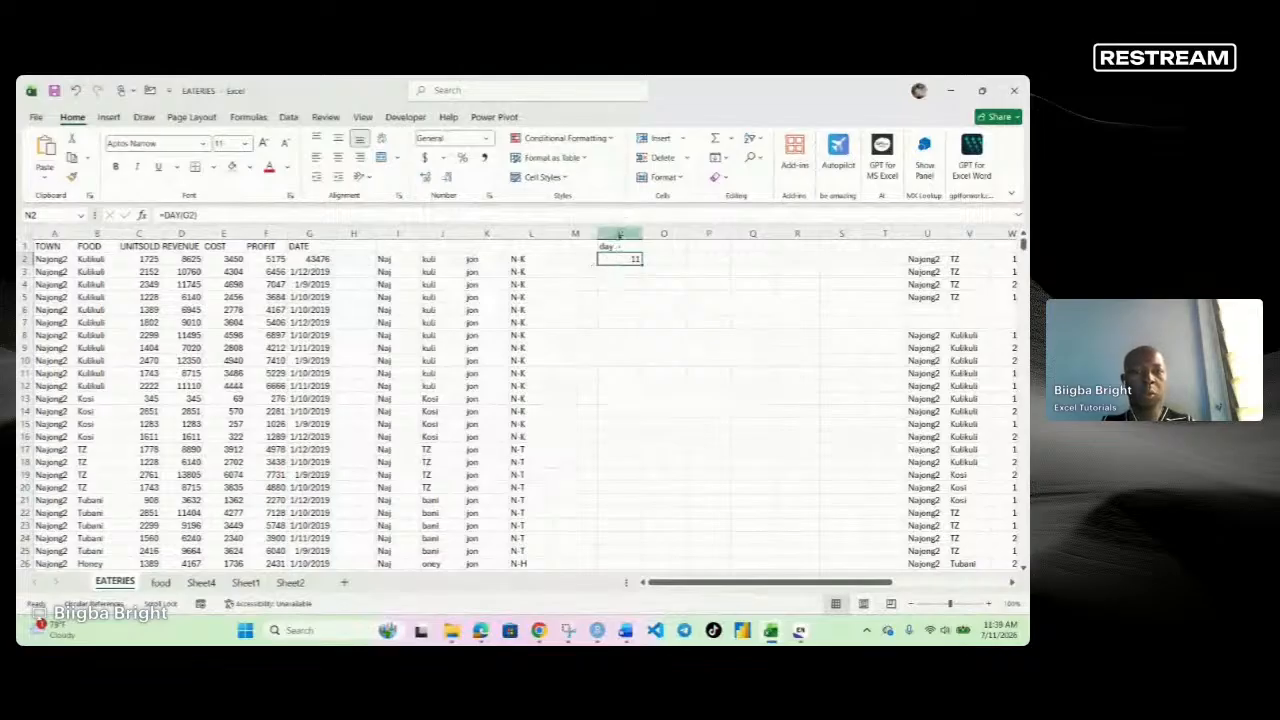
Apply the General number format to the whole day column N.
click(619, 233)
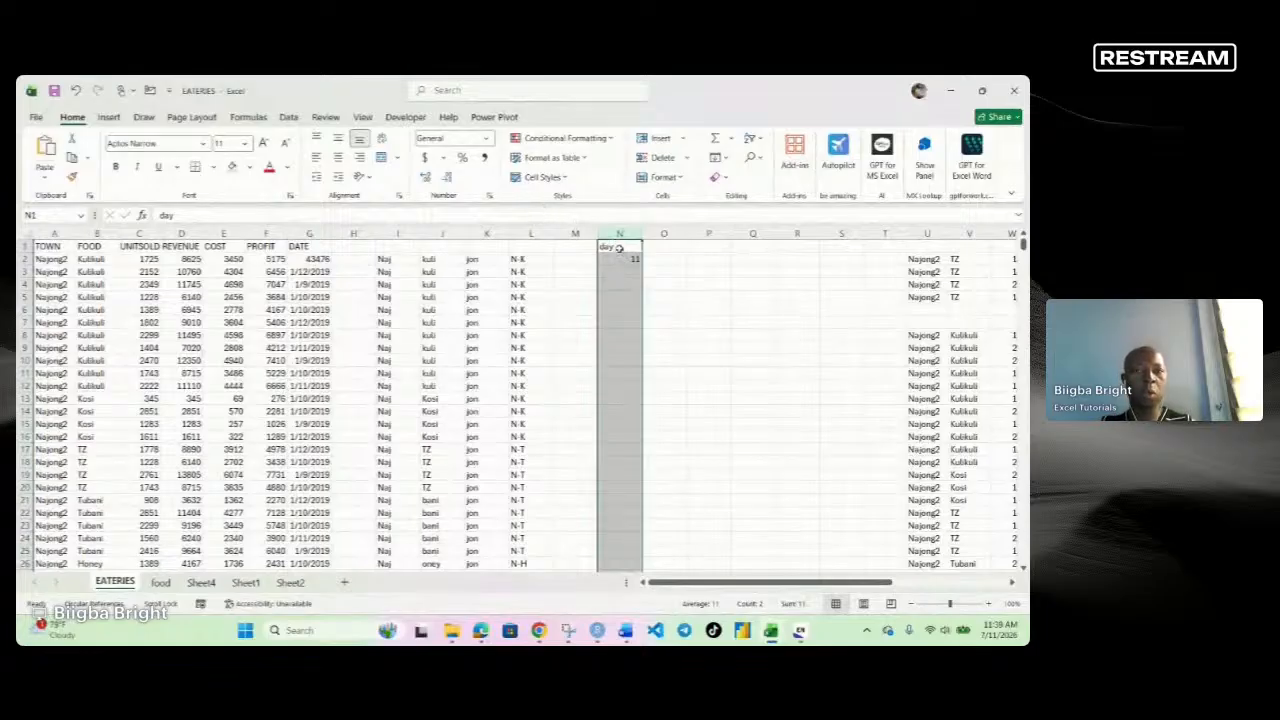
click(487, 138)
click(470, 163)
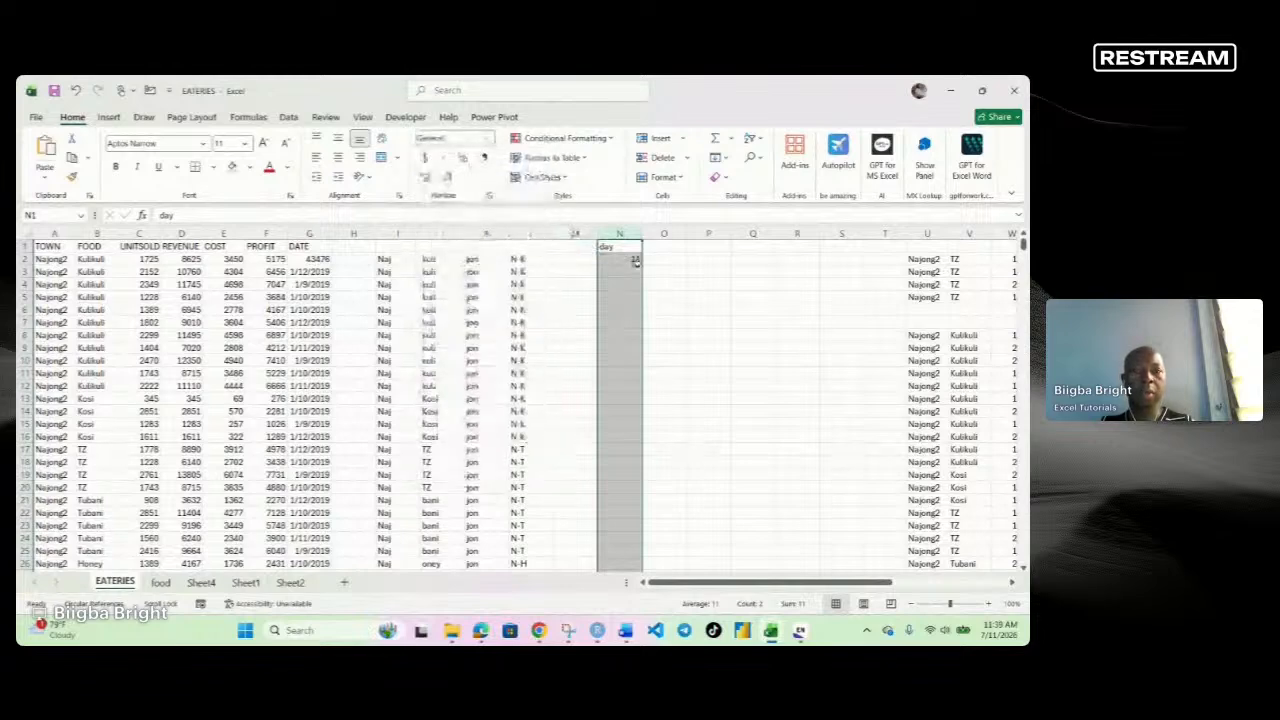
Enter =DAY(G3) in N3 to extract the day from the second date.
click(314, 272)
click(619, 271)
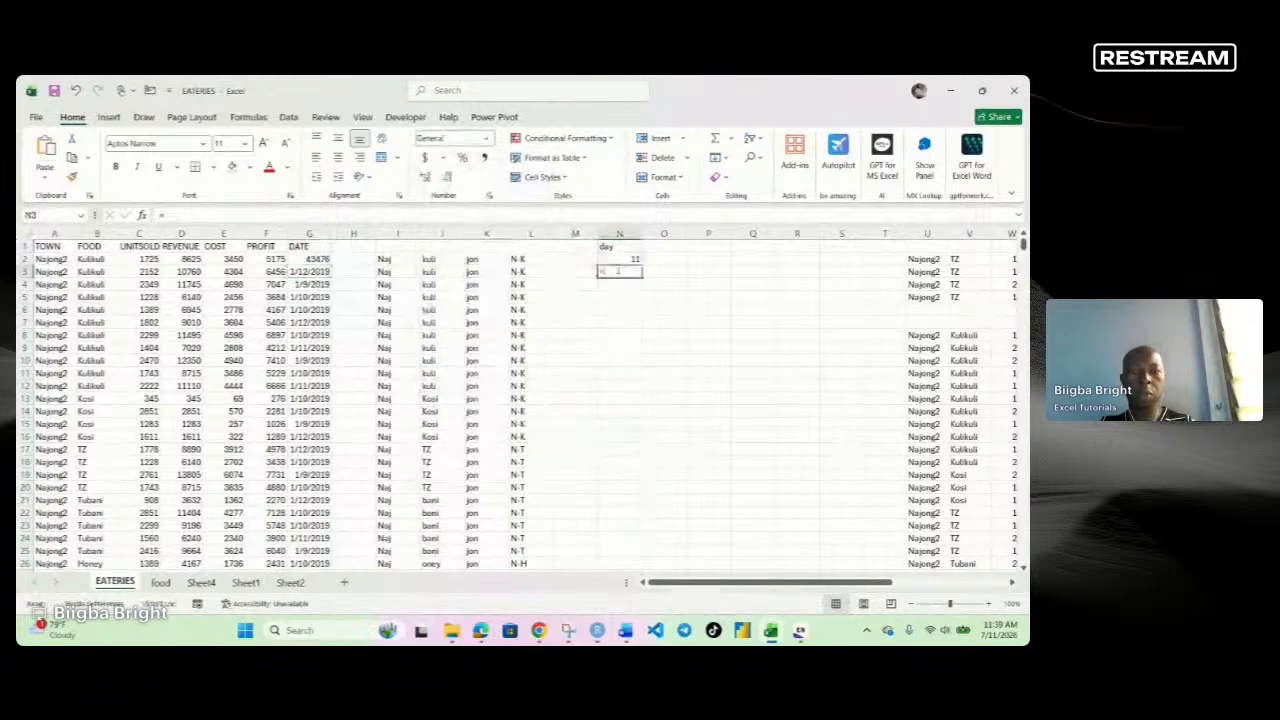
text(=DAY()
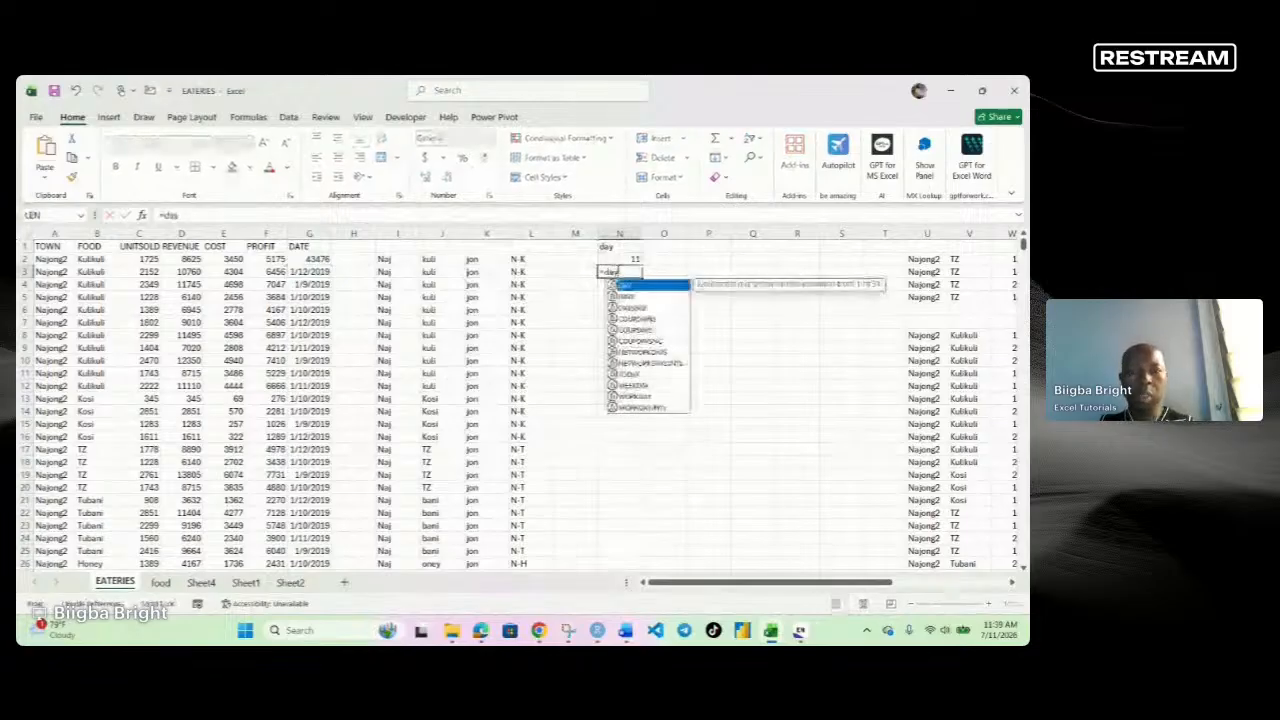
click(306, 275)
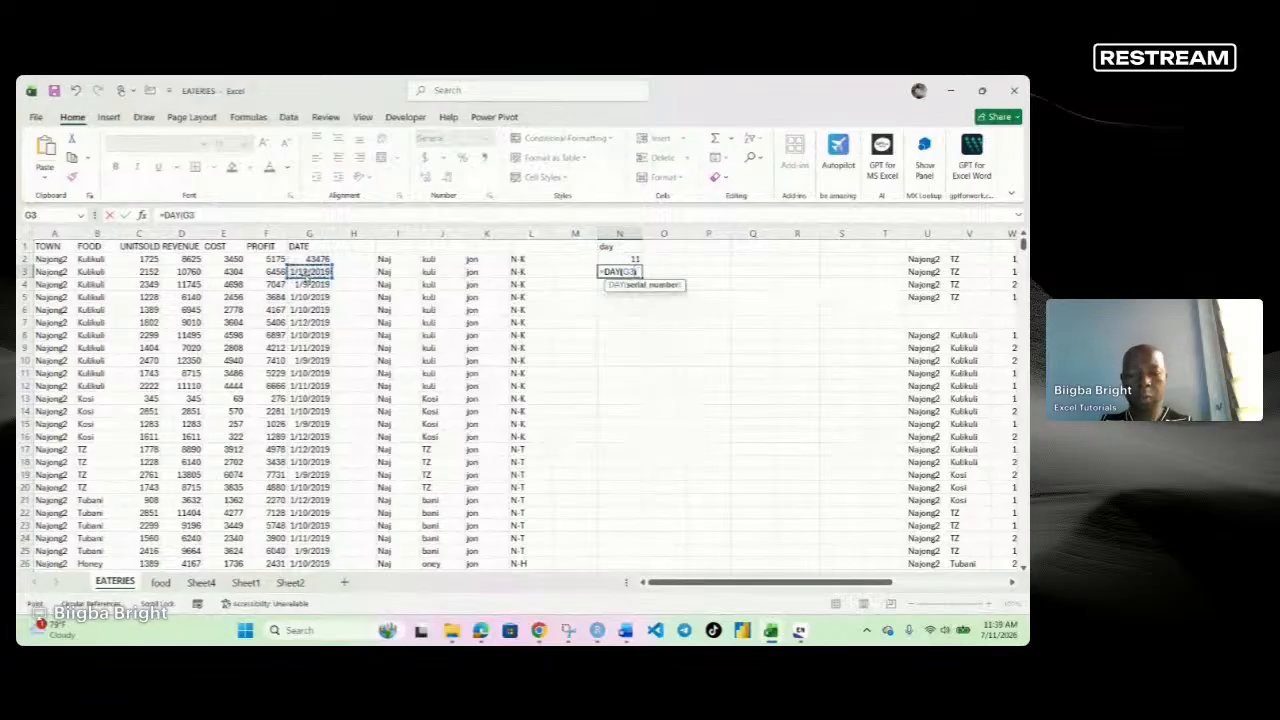
key(Return)
click(310, 259)
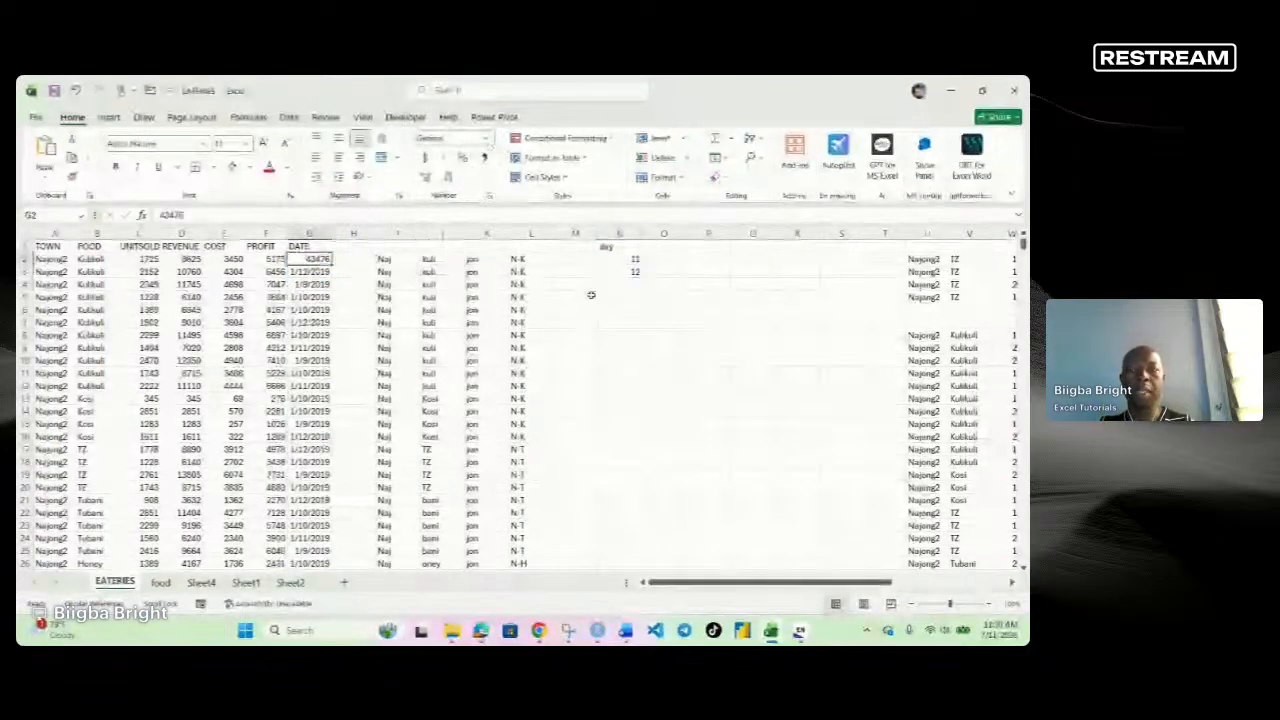
Fill the DAY formula from N3 down the day column alongside the data rows.
click(633, 271)
mouse_move(633, 271)
mouse_down()
mouse_move(639, 560)
mouse_move(622, 520)
mouse_up()
scroll(625, 355, up, 10)
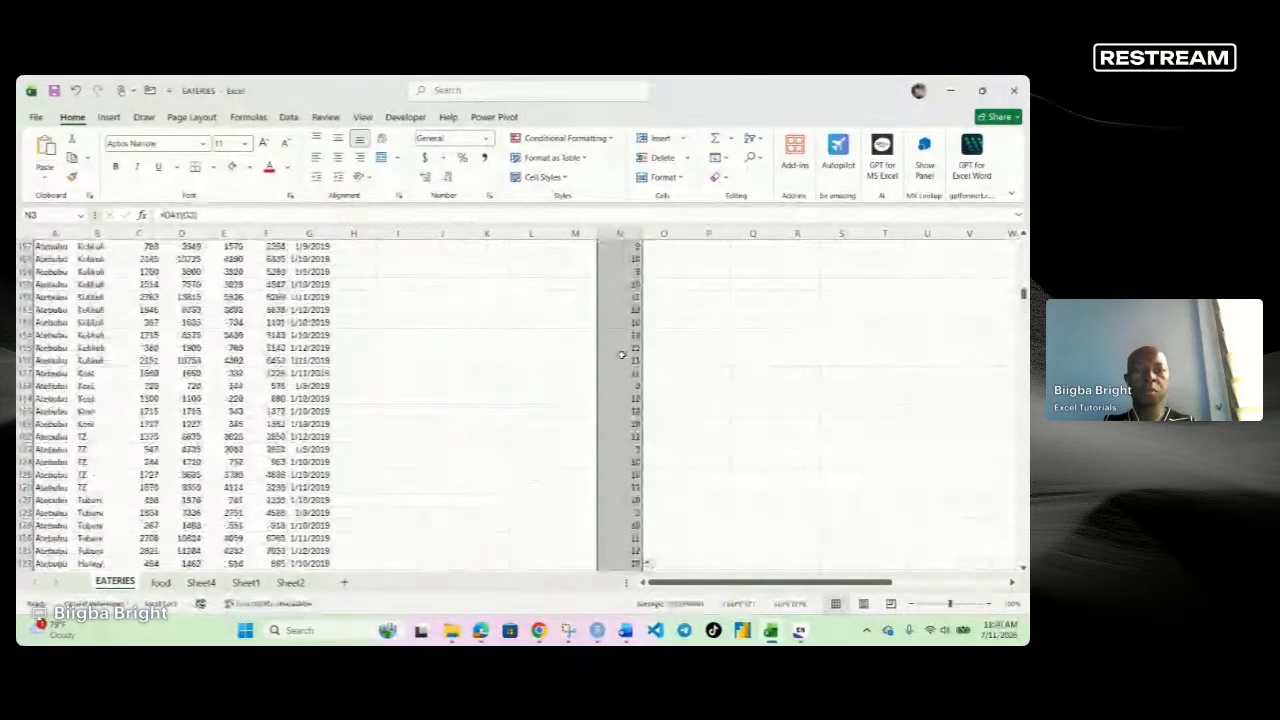
scroll(620, 340, up, 10)
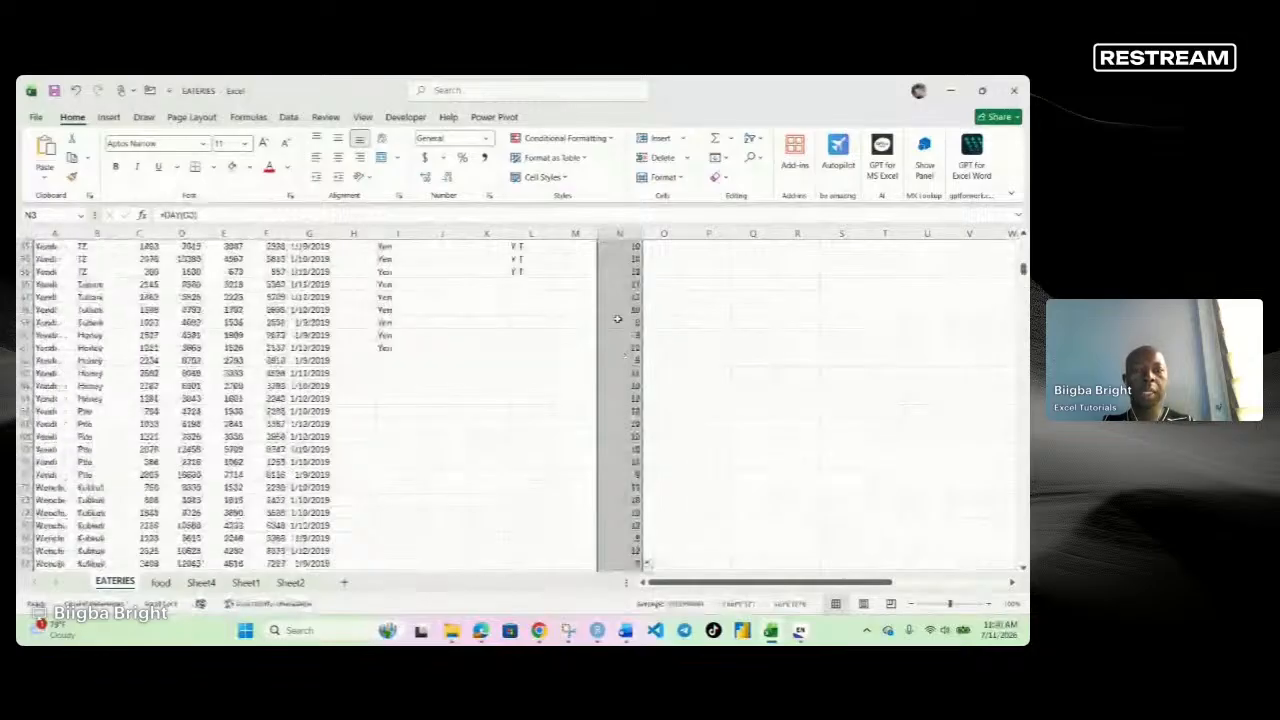
scroll(617, 318, up, 10)
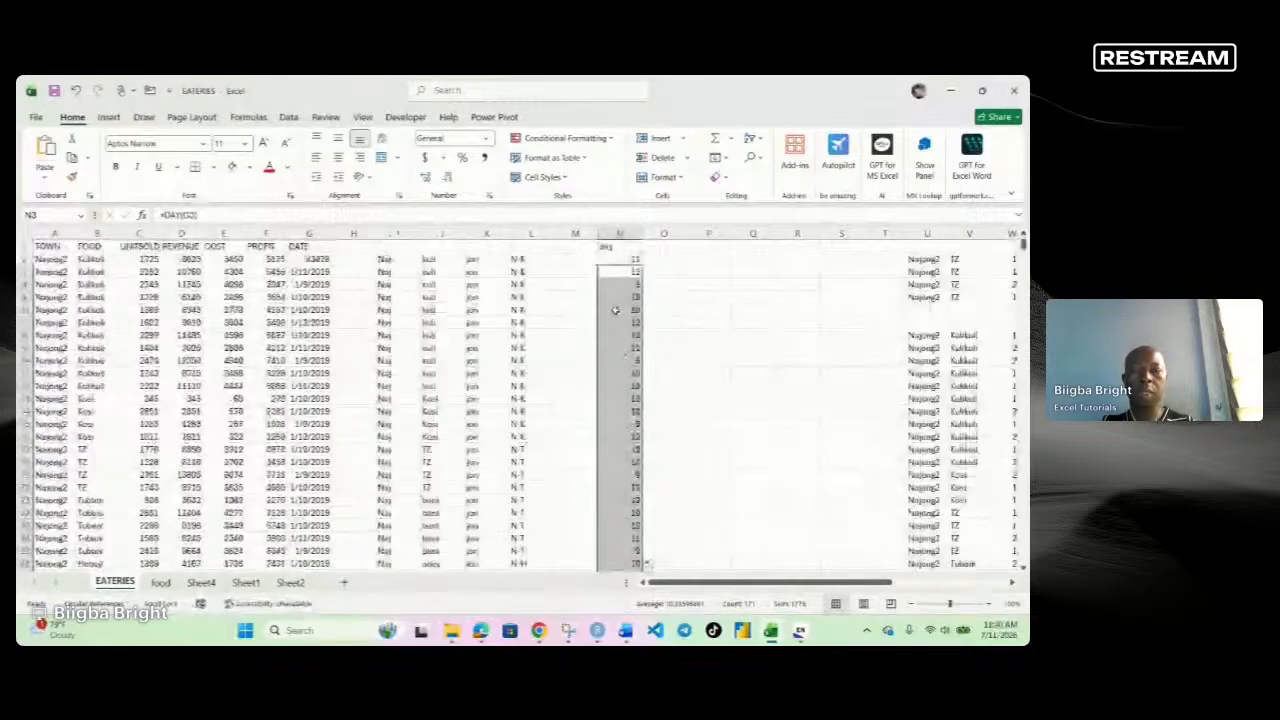
Apply the Accounting number format to the whole of column O.
click(663, 260)
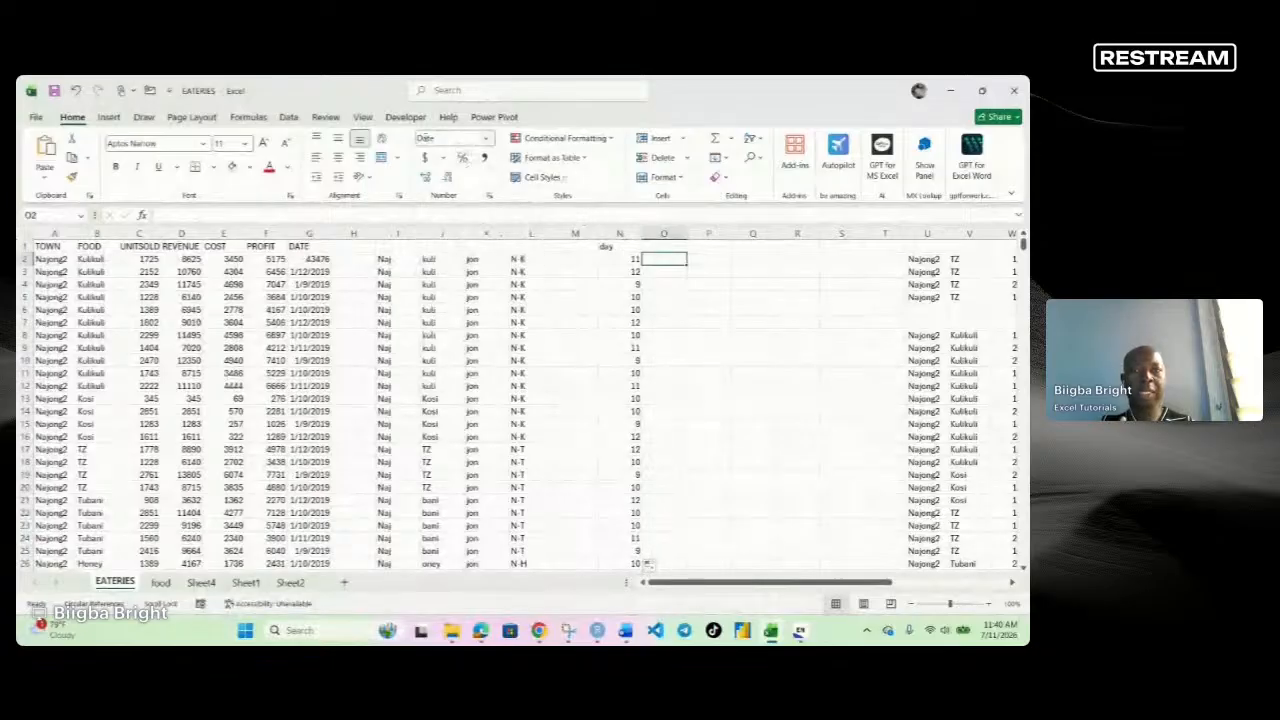
click(663, 233)
click(487, 138)
click(474, 251)
Enter a MONTH formula in O2 that refers to the unformatted date value in G2.
click(662, 257)
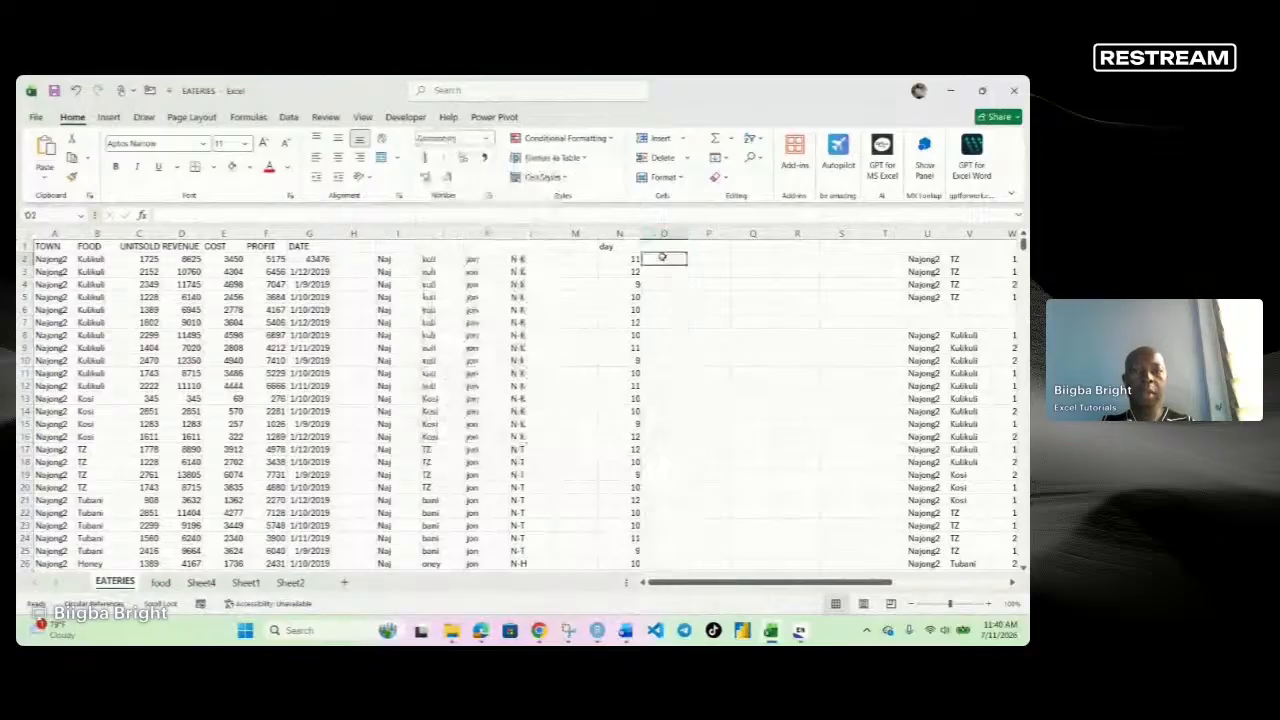
text(=)
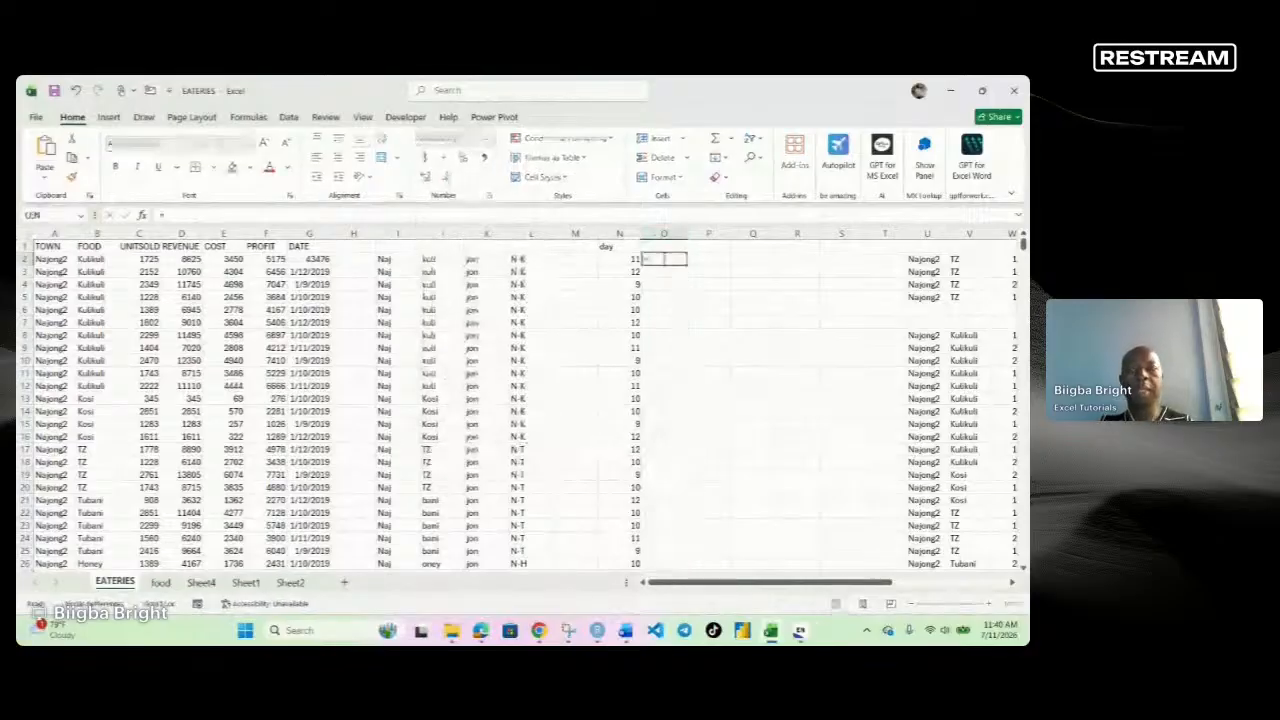
text(mi)
text(n)
key(Tab)
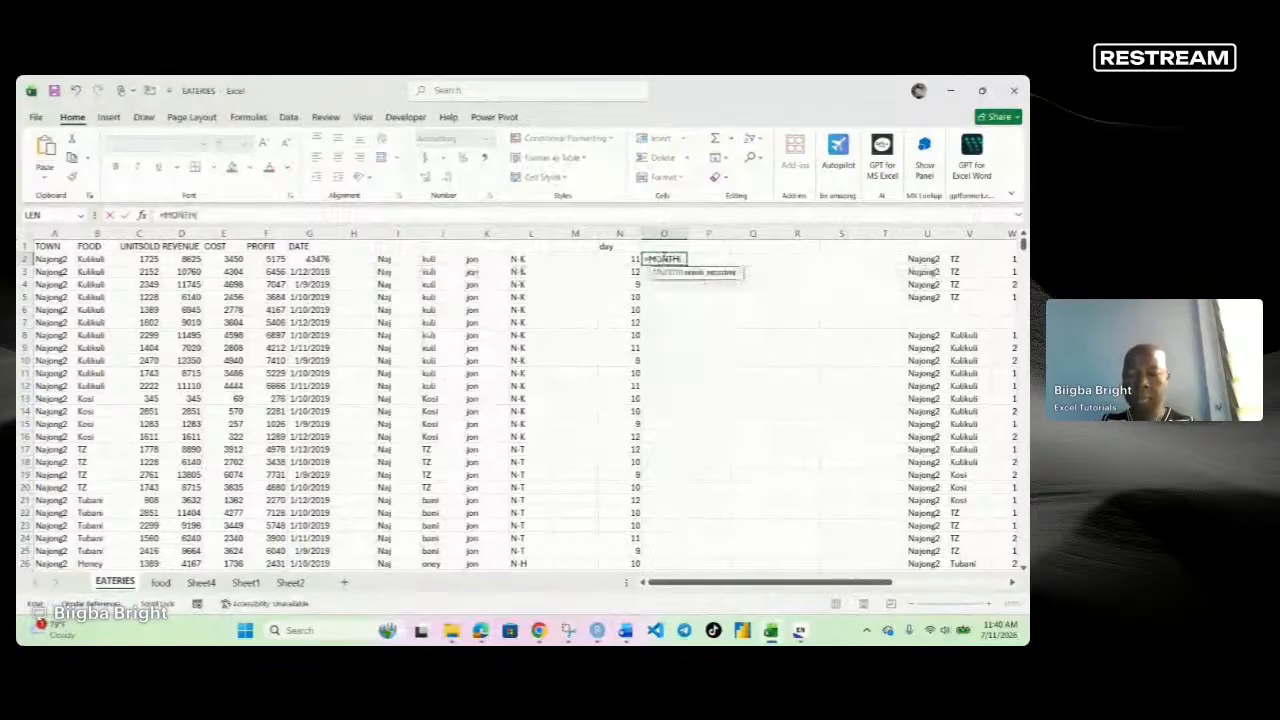
click(320, 259)
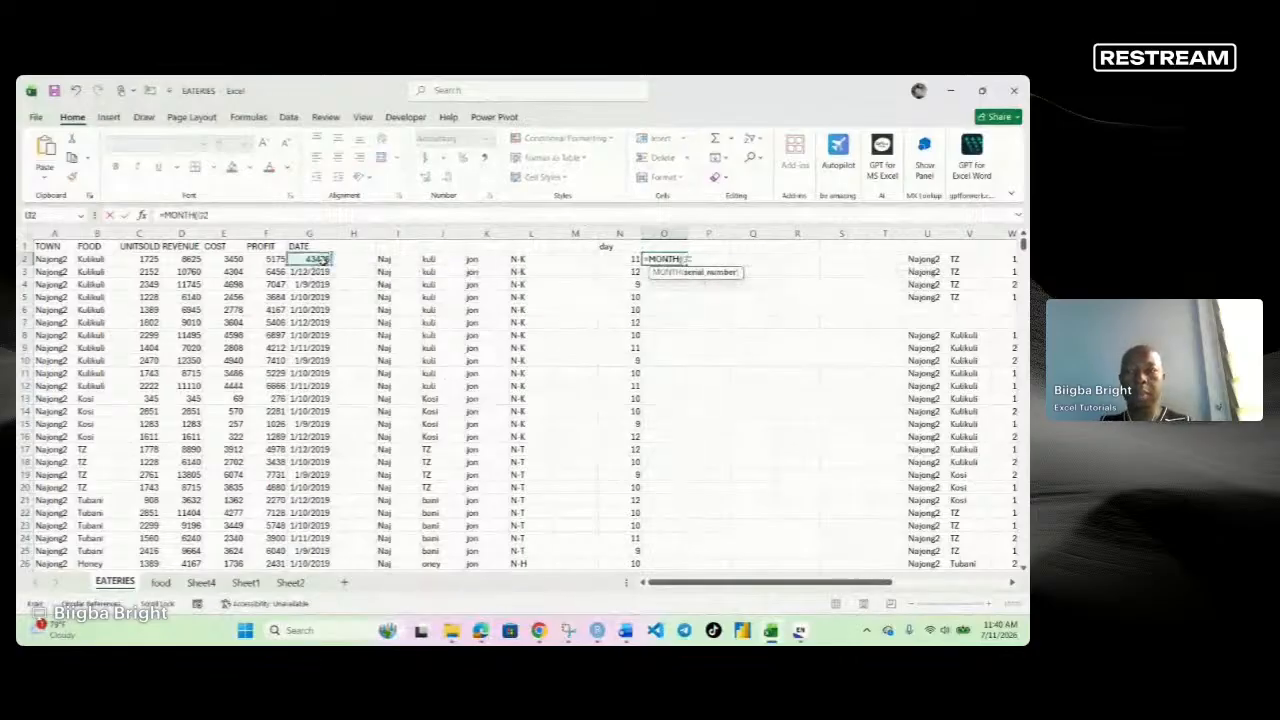
text())
key(Return)
Delete the MONTH formula from O2.
click(320, 259)
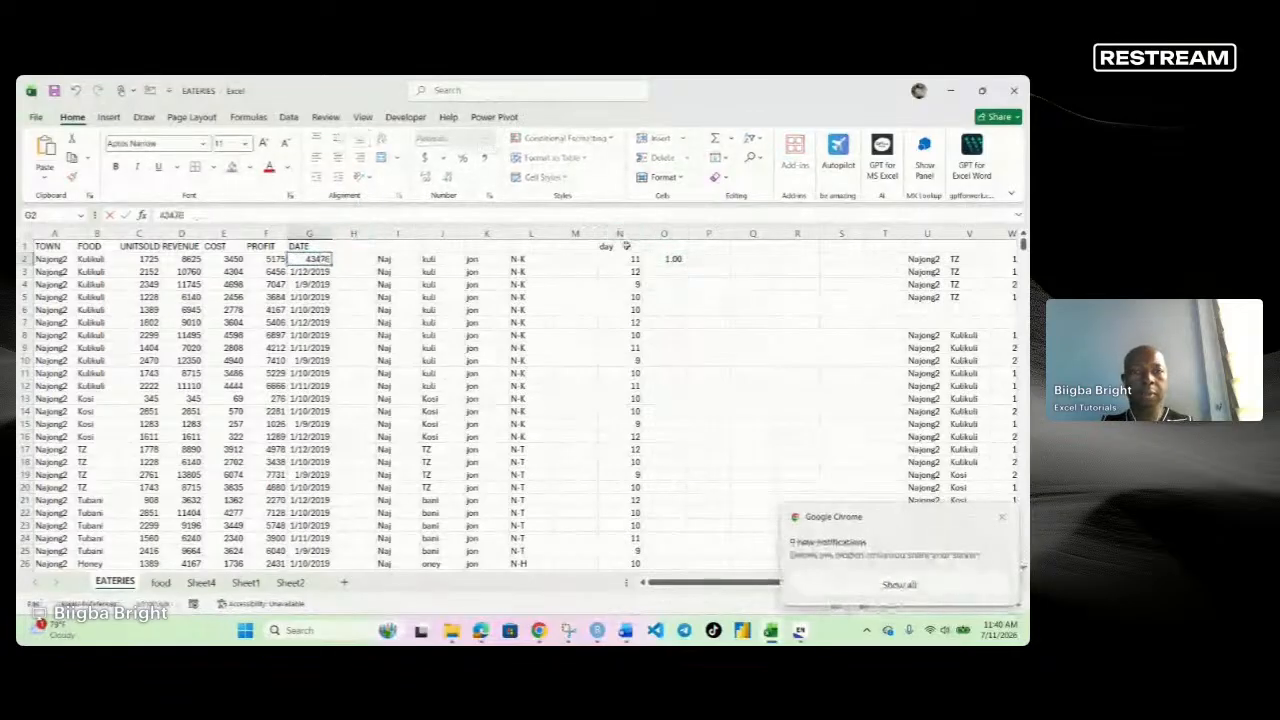
click(671, 259)
key(Delete)
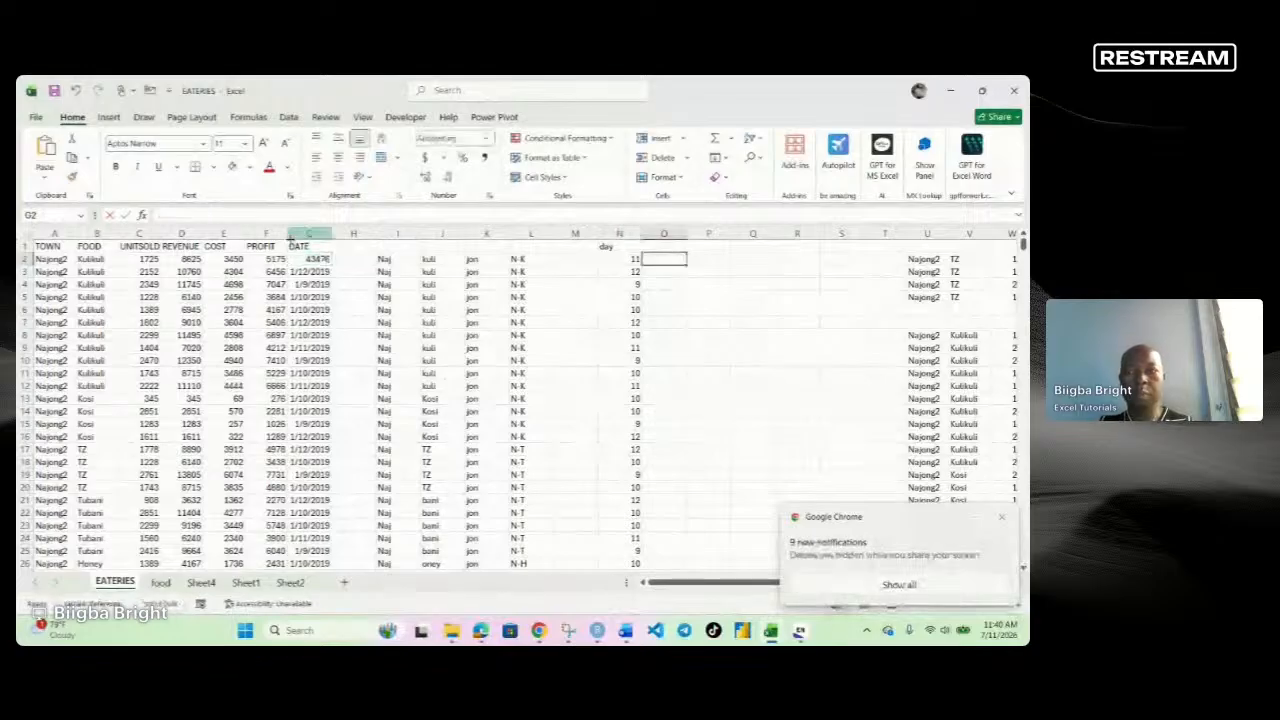
Apply the Short Date format to the date value in G2.
click(310, 259)
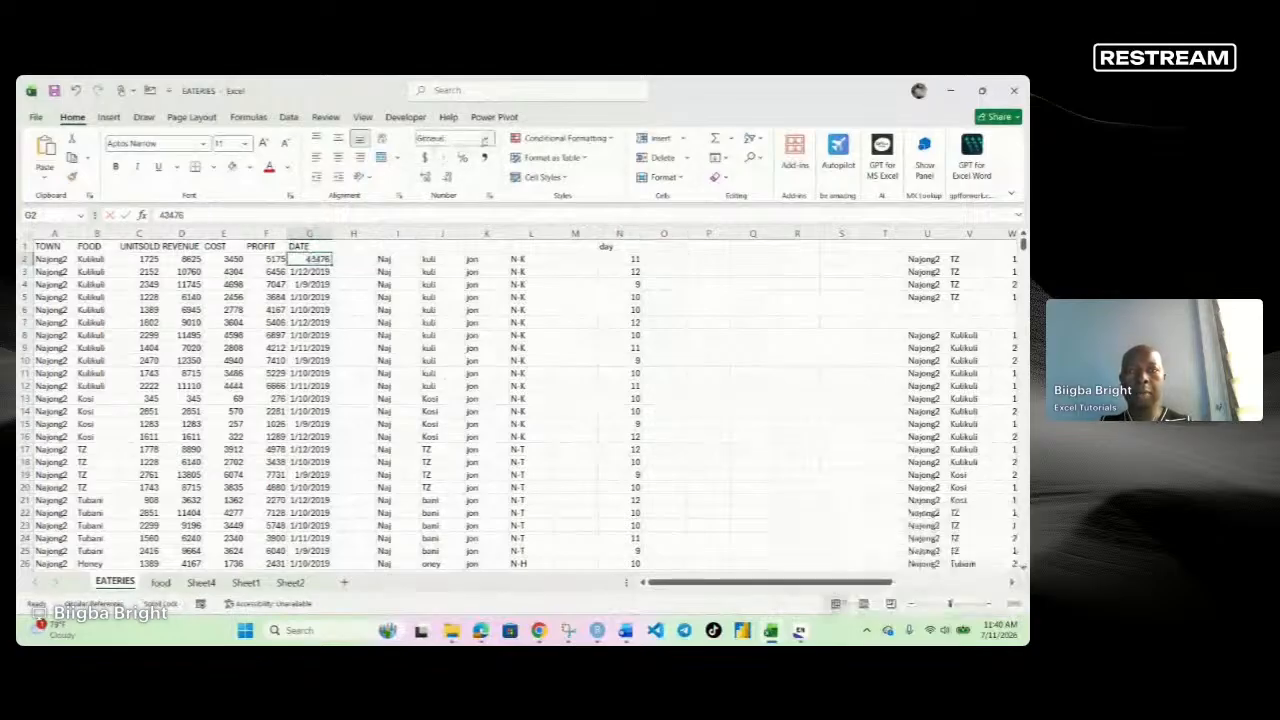
click(487, 139)
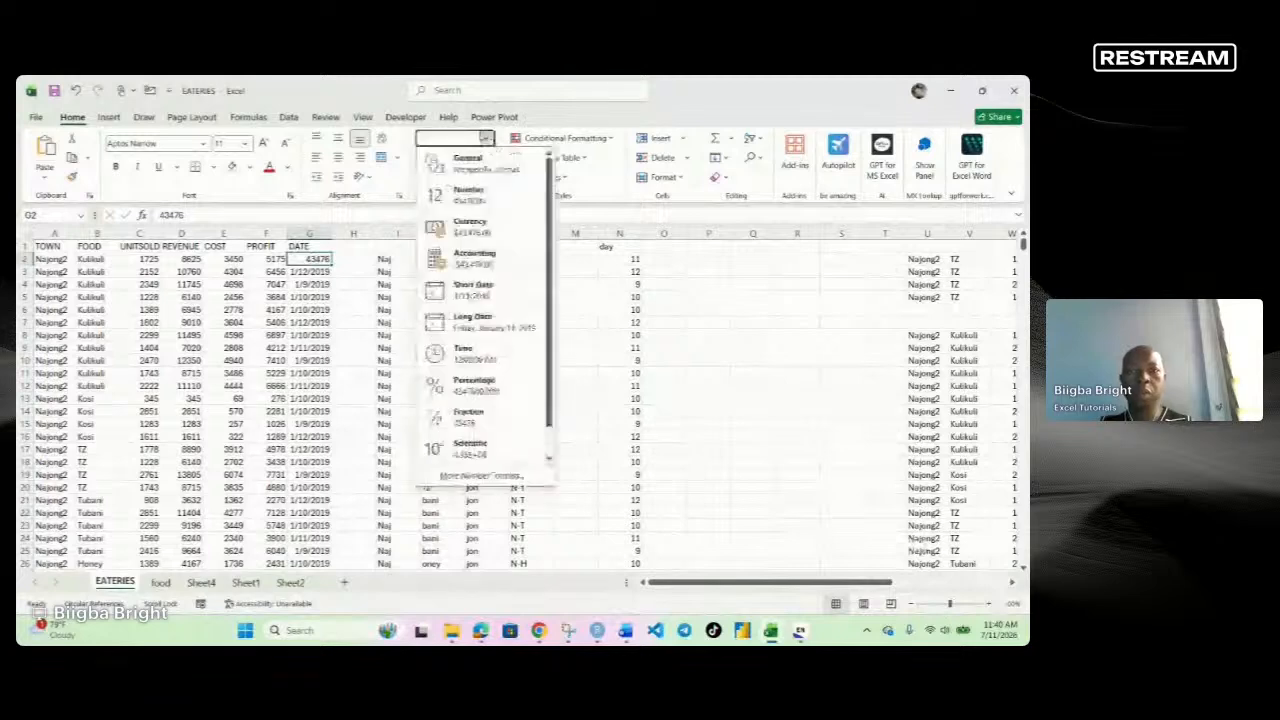
click(475, 290)
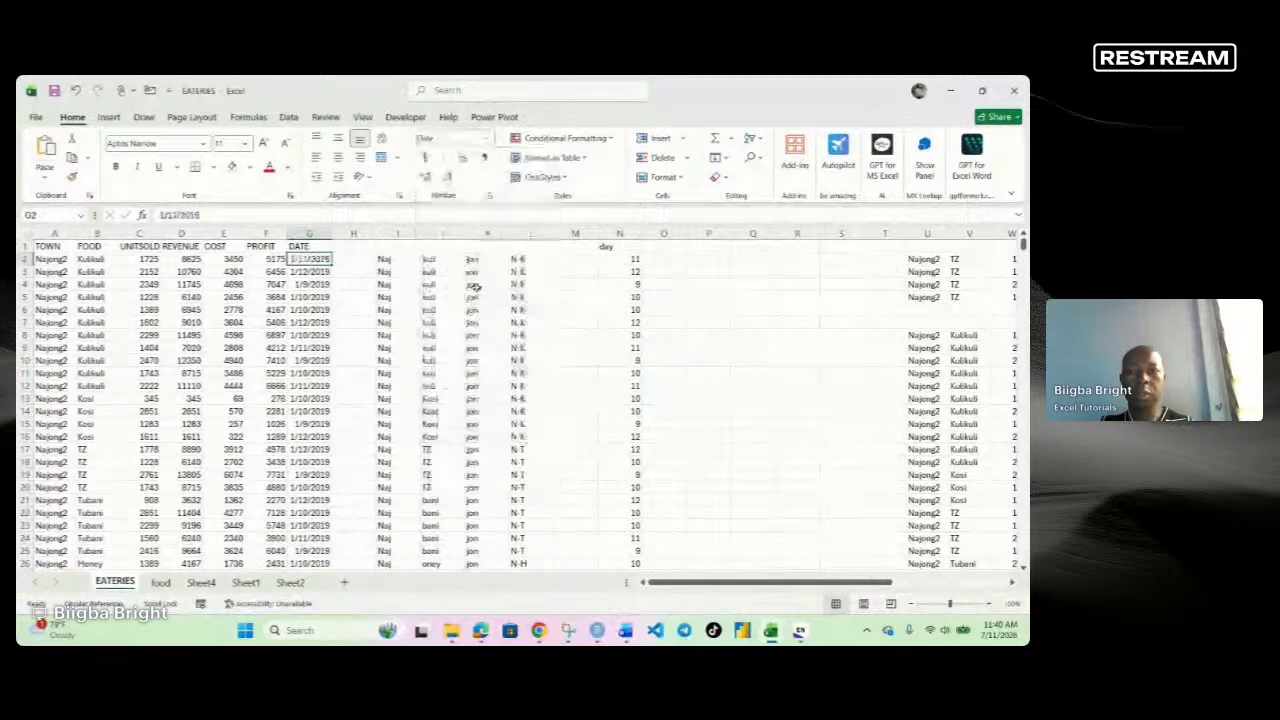
Enter =MONTH(G2) in O2 to extract the month from the first date.
click(657, 262)
text(=)
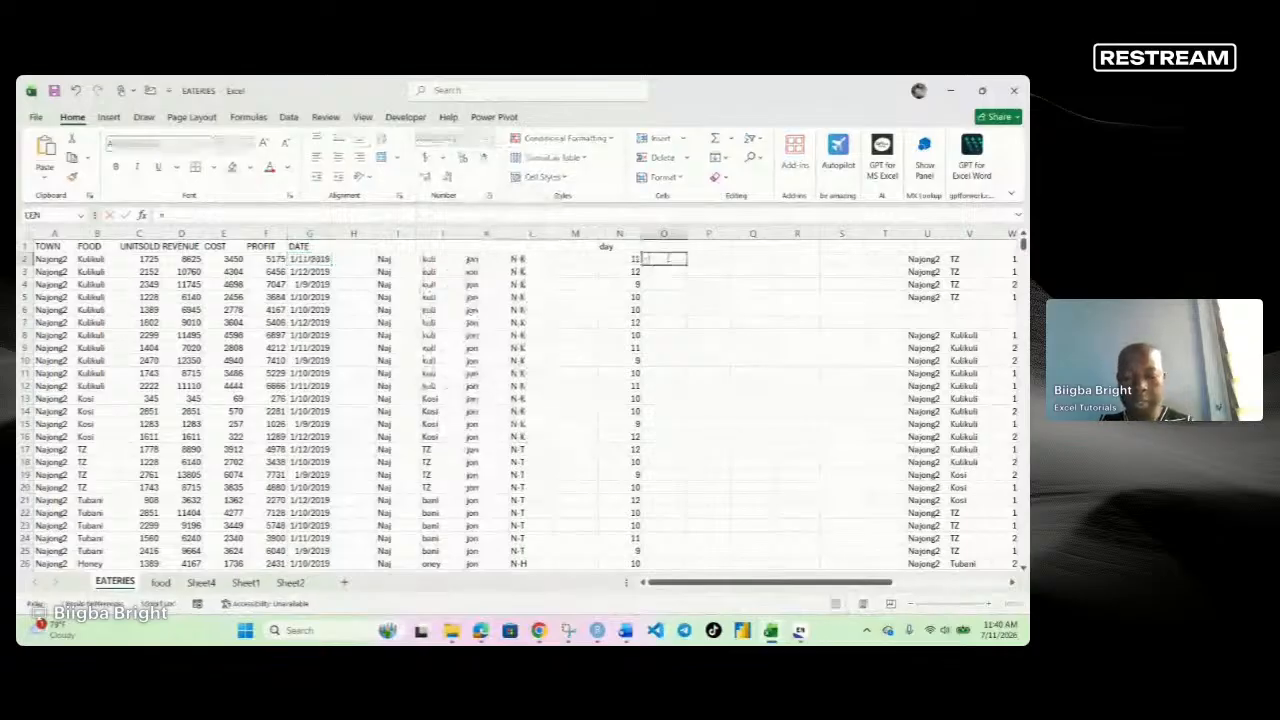
text(month()
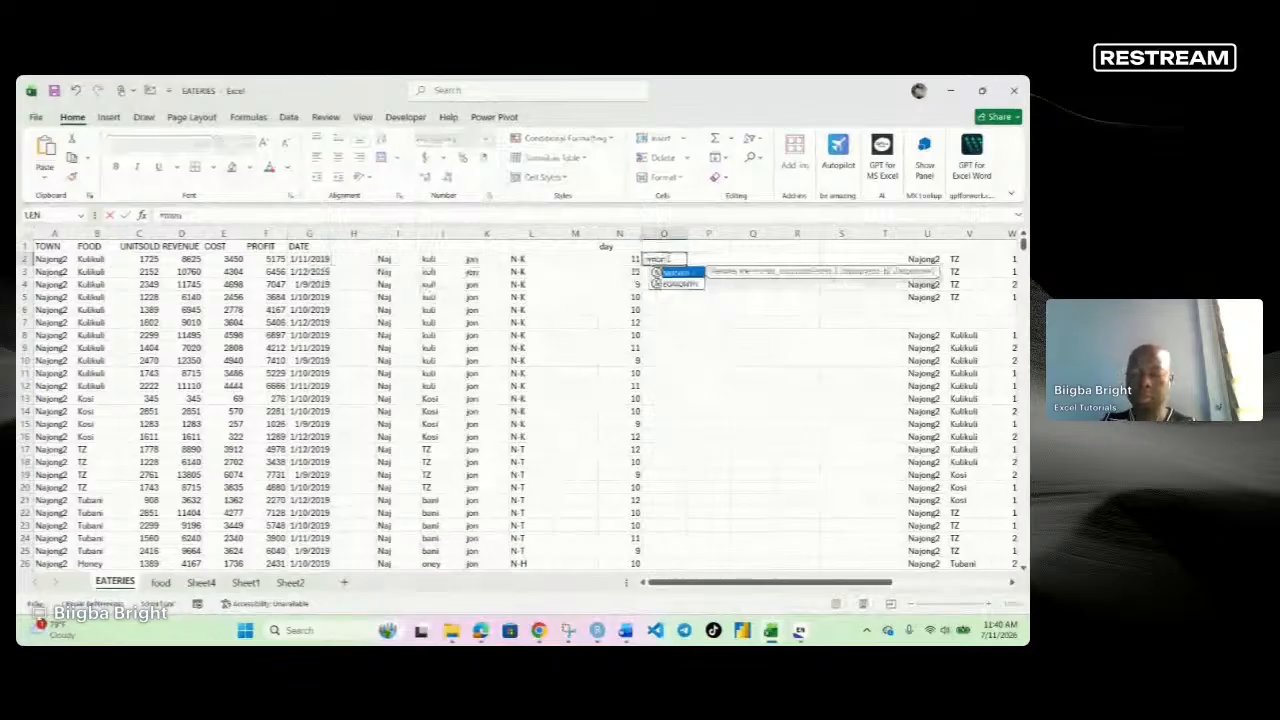
click(322, 259)
text())
key(Return)
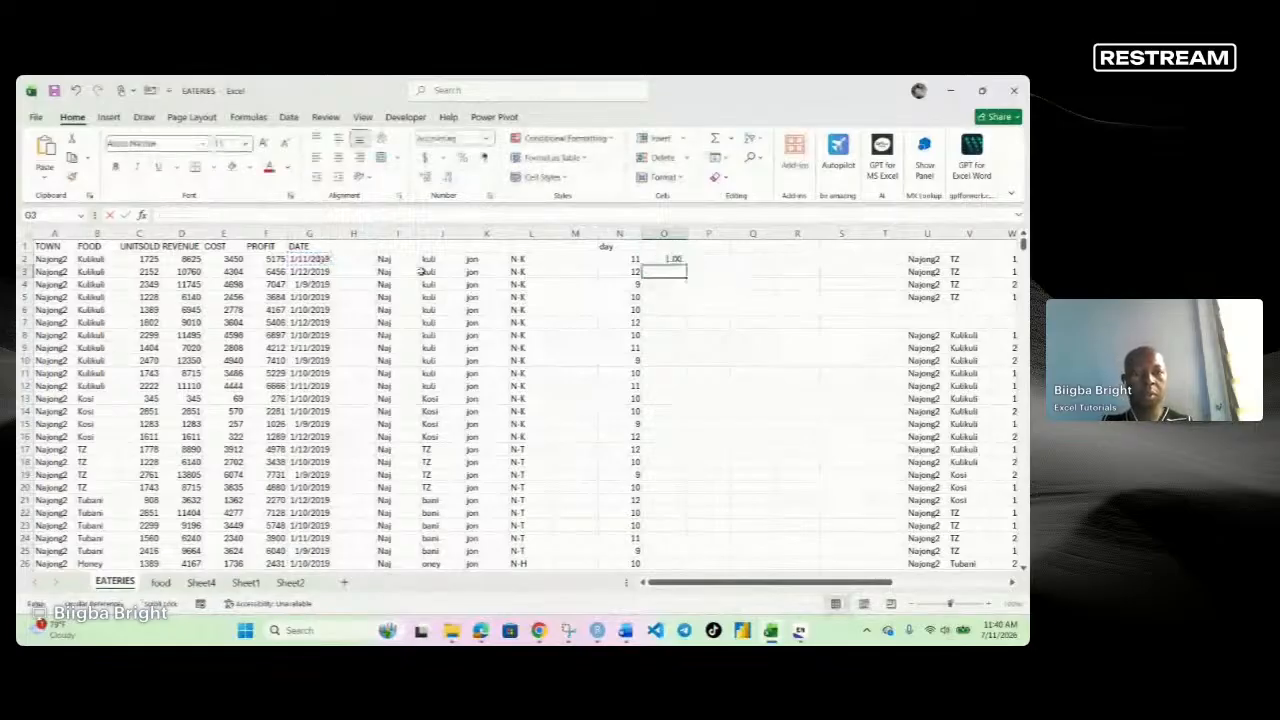
Apply the General number format to the month value in O2.
click(672, 259)
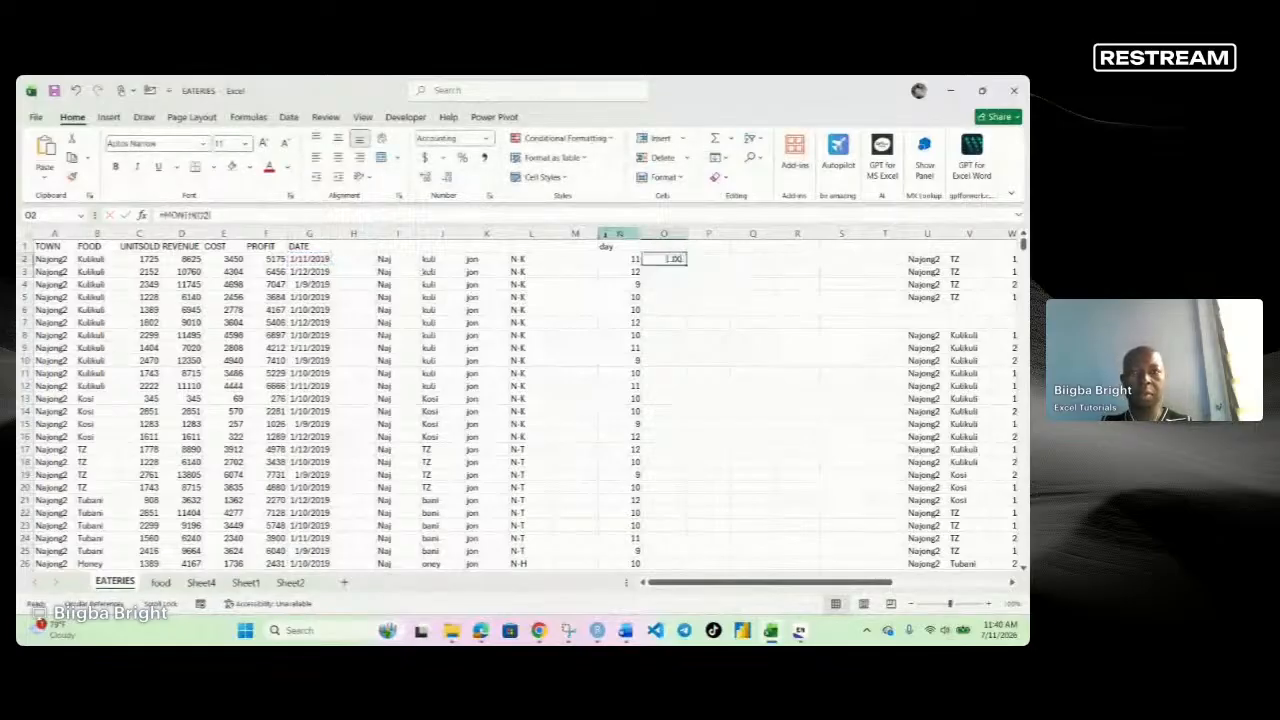
click(487, 138)
click(458, 160)
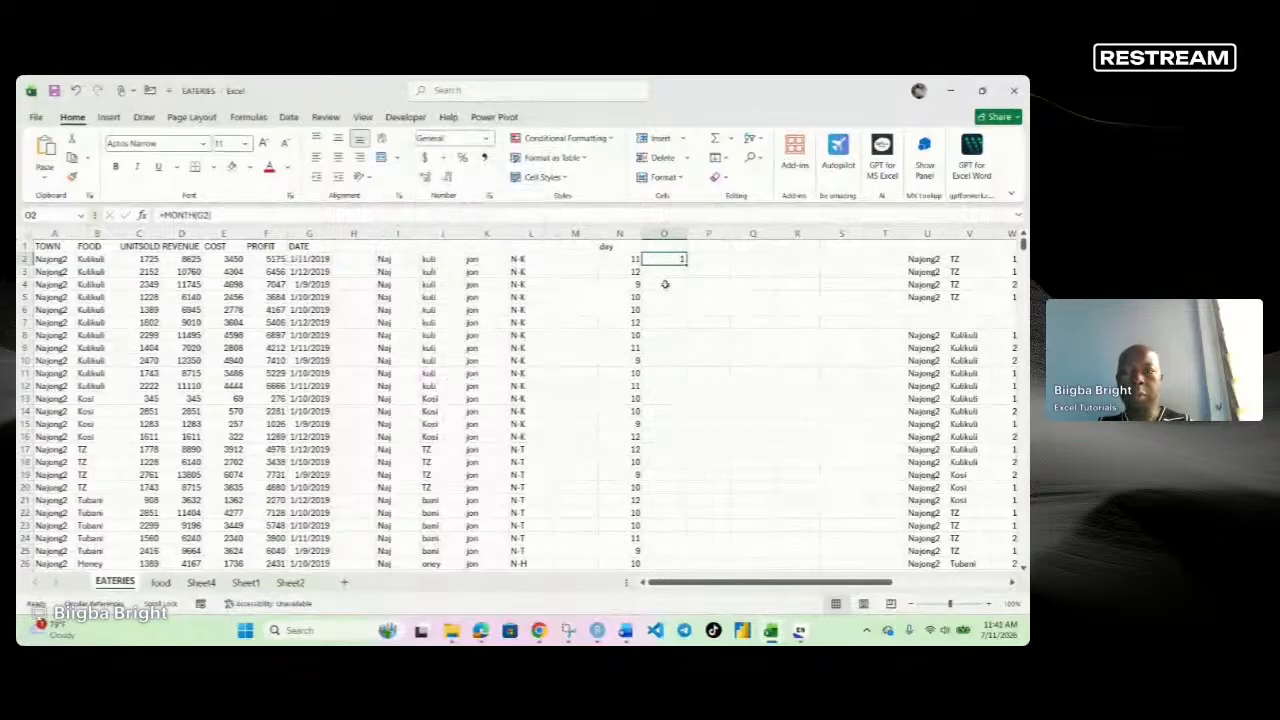
Fill the MONTH formula from O2 down column O alongside the data rows.
drag(688, 260, 688, 560)
scroll(712, 482, up, 3)
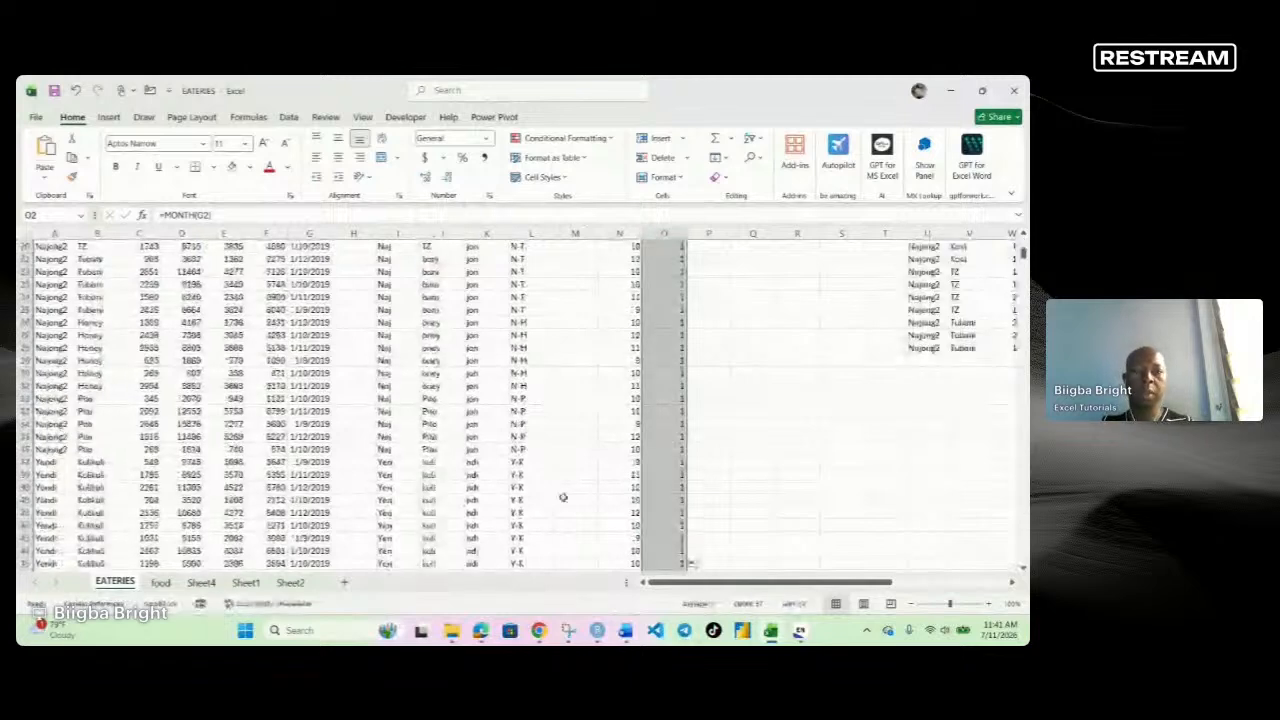
scroll(690, 348, up, 6)
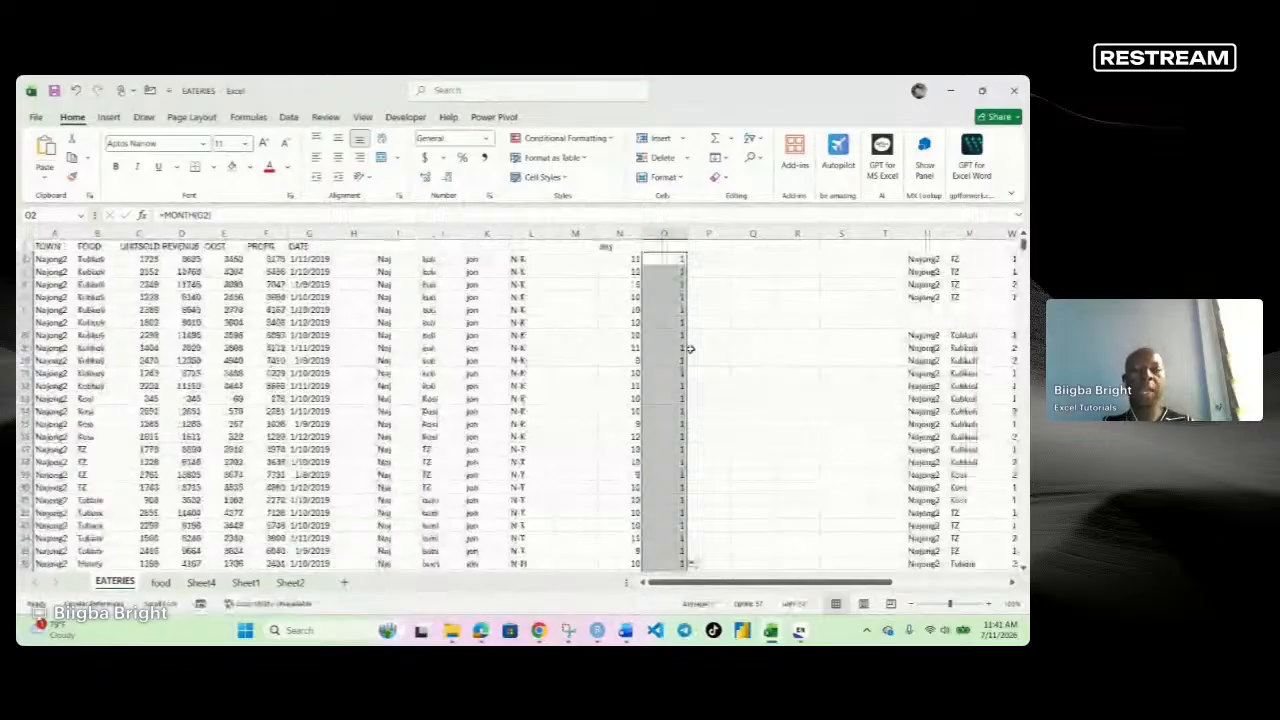
Enter =YEAR(G2) in P2 to extract the year from the first date.
click(713, 259)
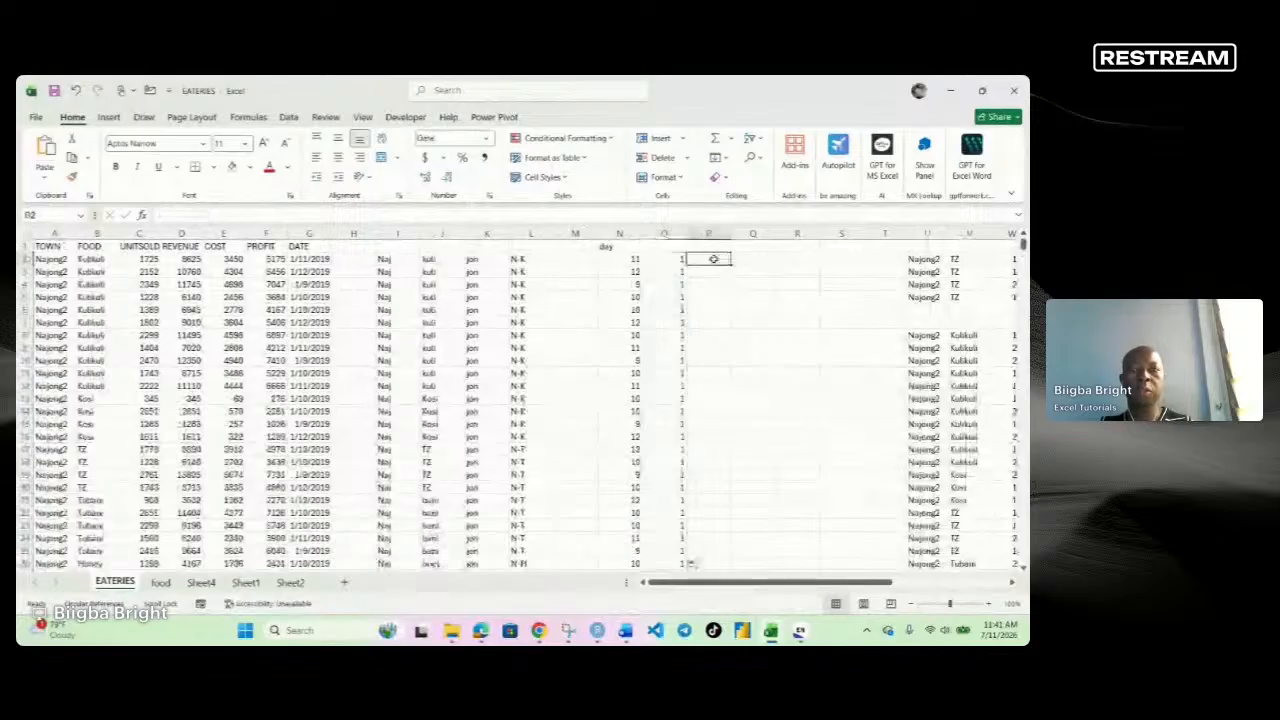
key(ctrl+space)
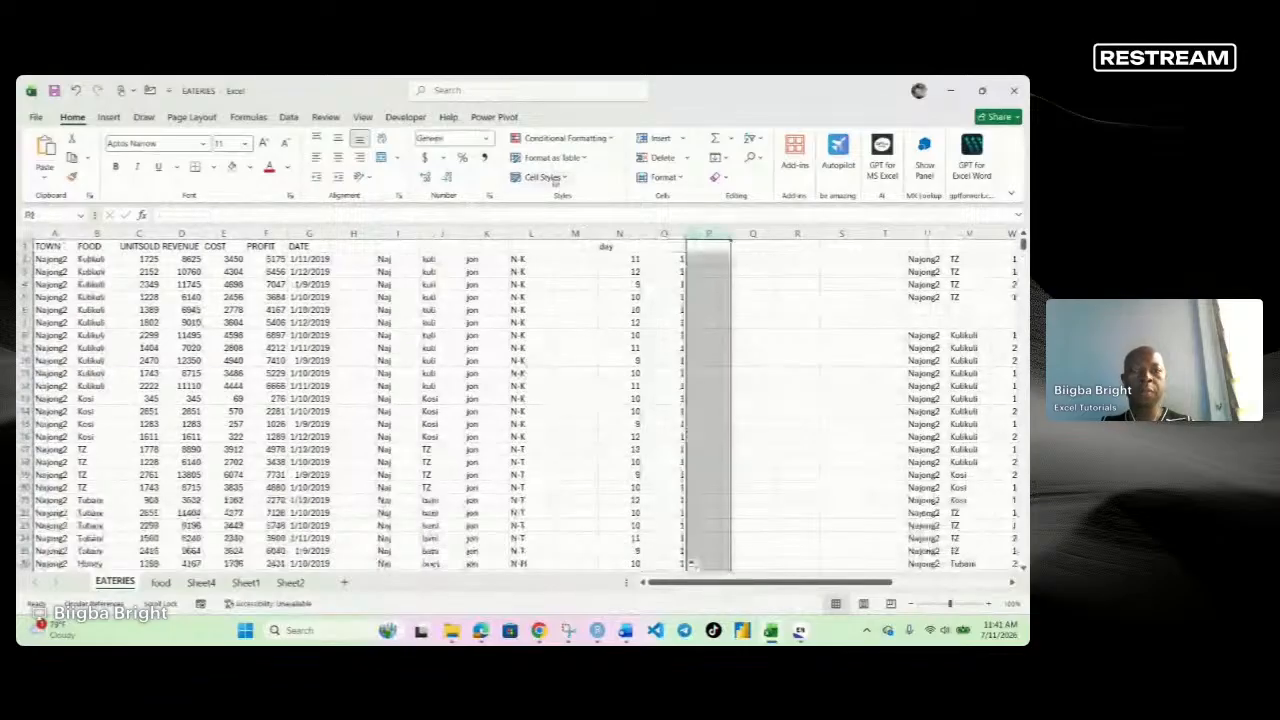
click(706, 260)
text(=year)
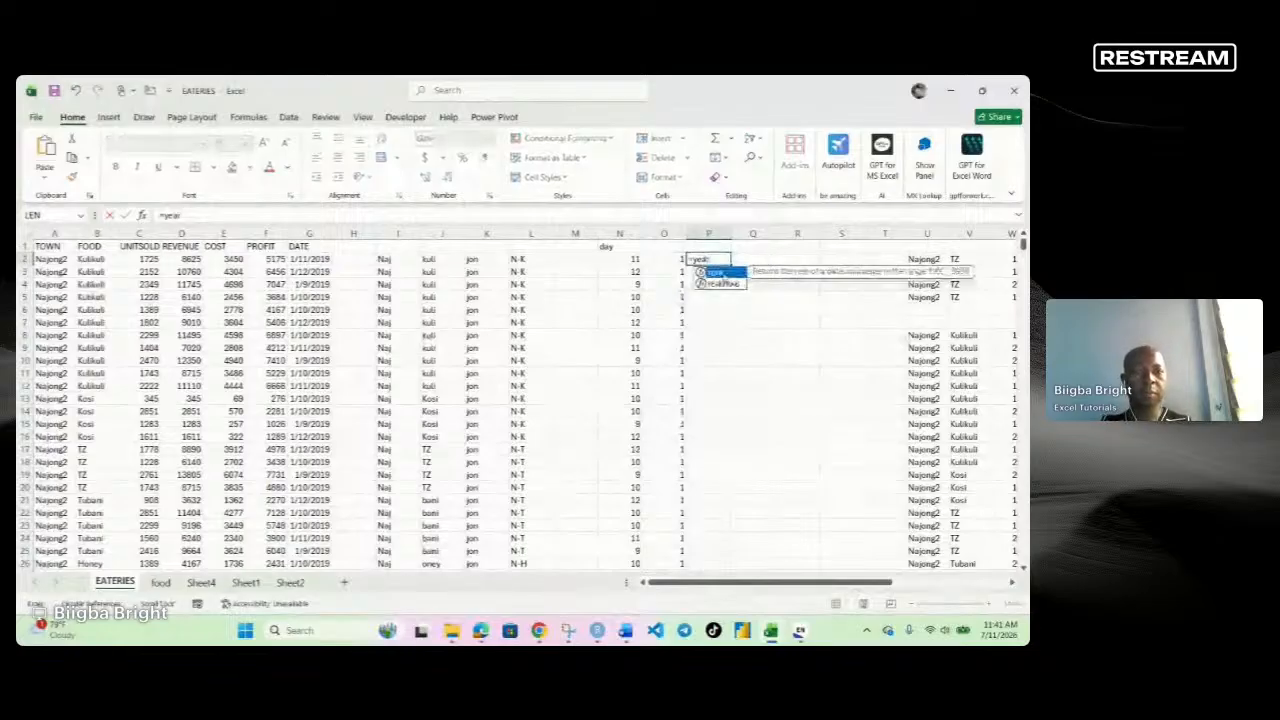
key(Tab)
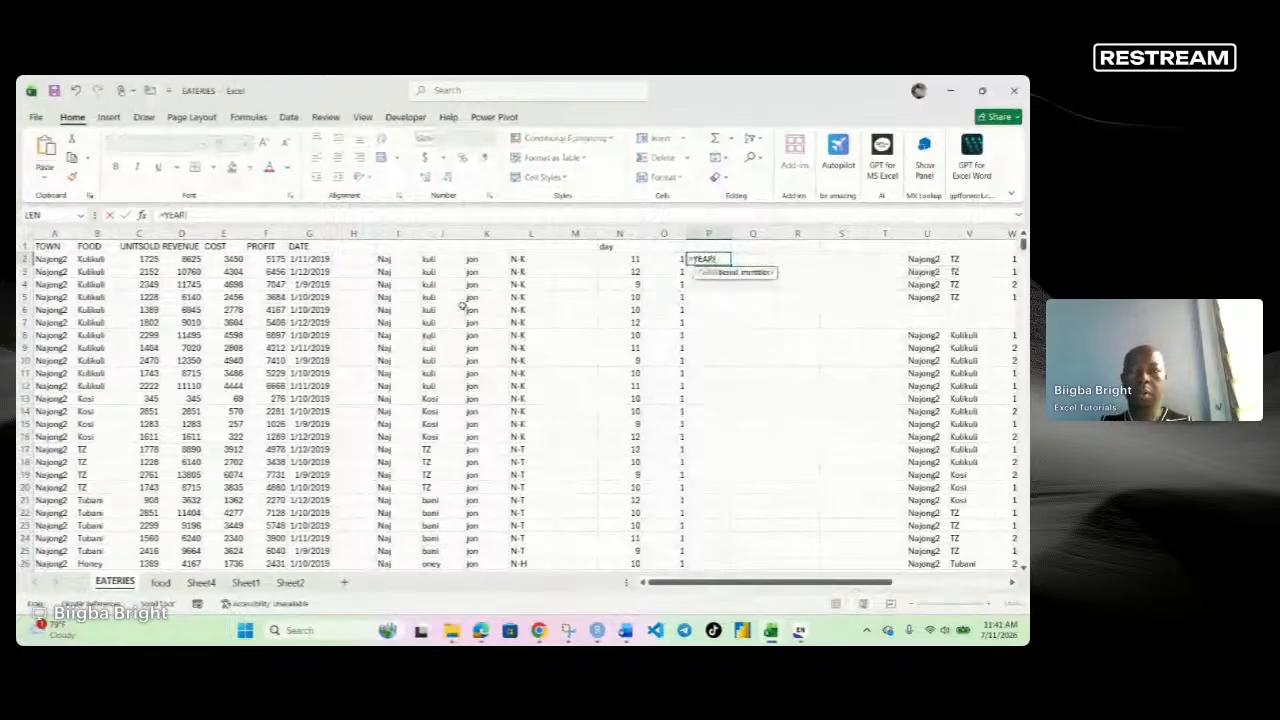
click(310, 259)
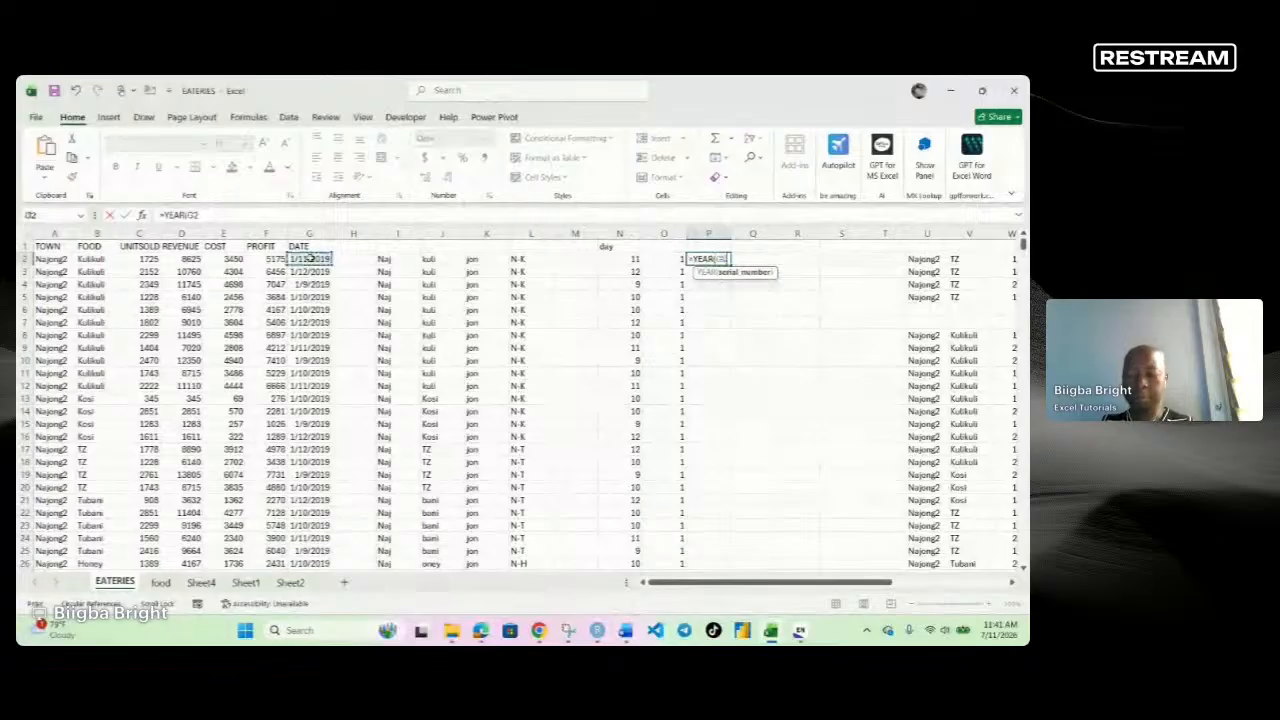
text())
key(Return)
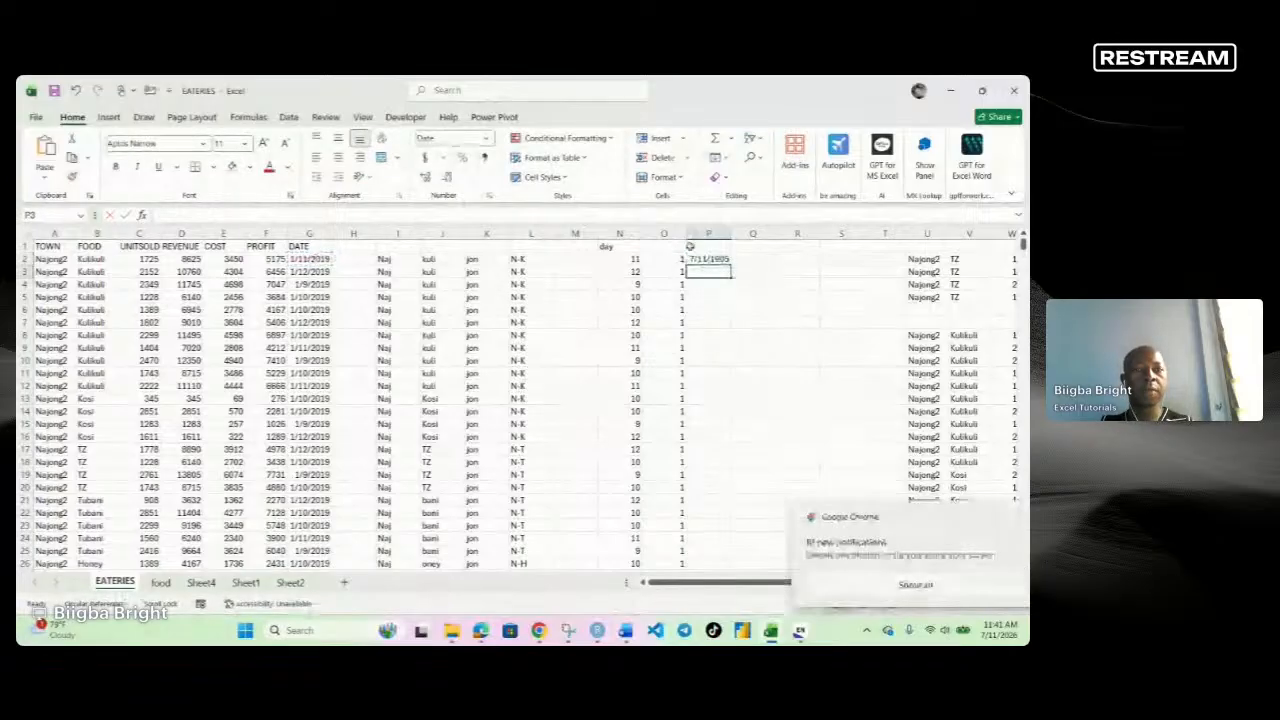
Apply the General number format to the whole of column P.
click(706, 234)
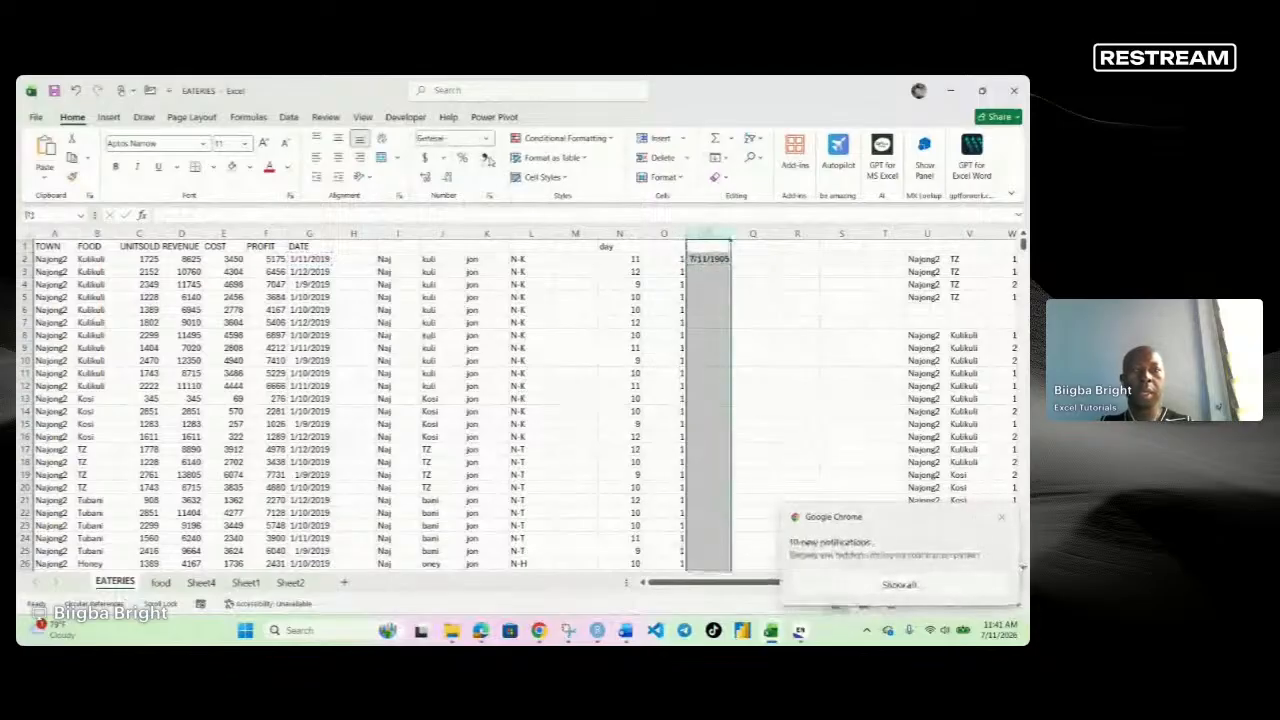
click(699, 260)
click(708, 234)
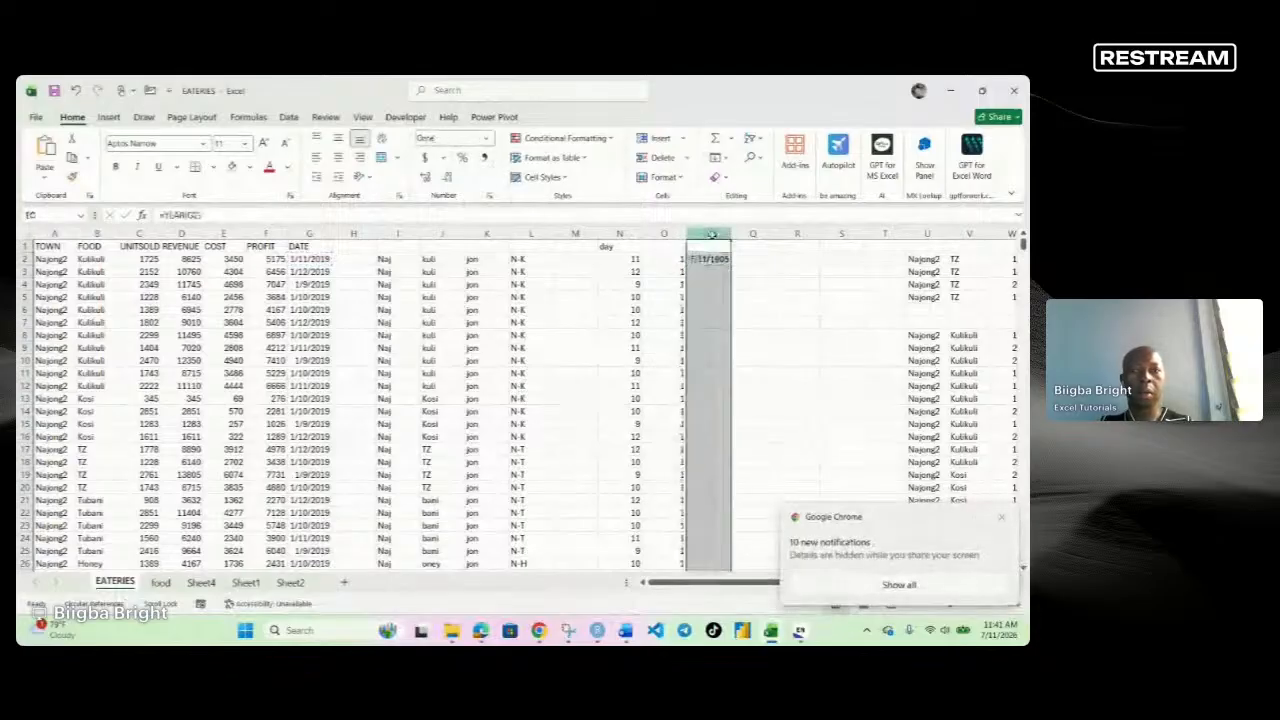
click(487, 139)
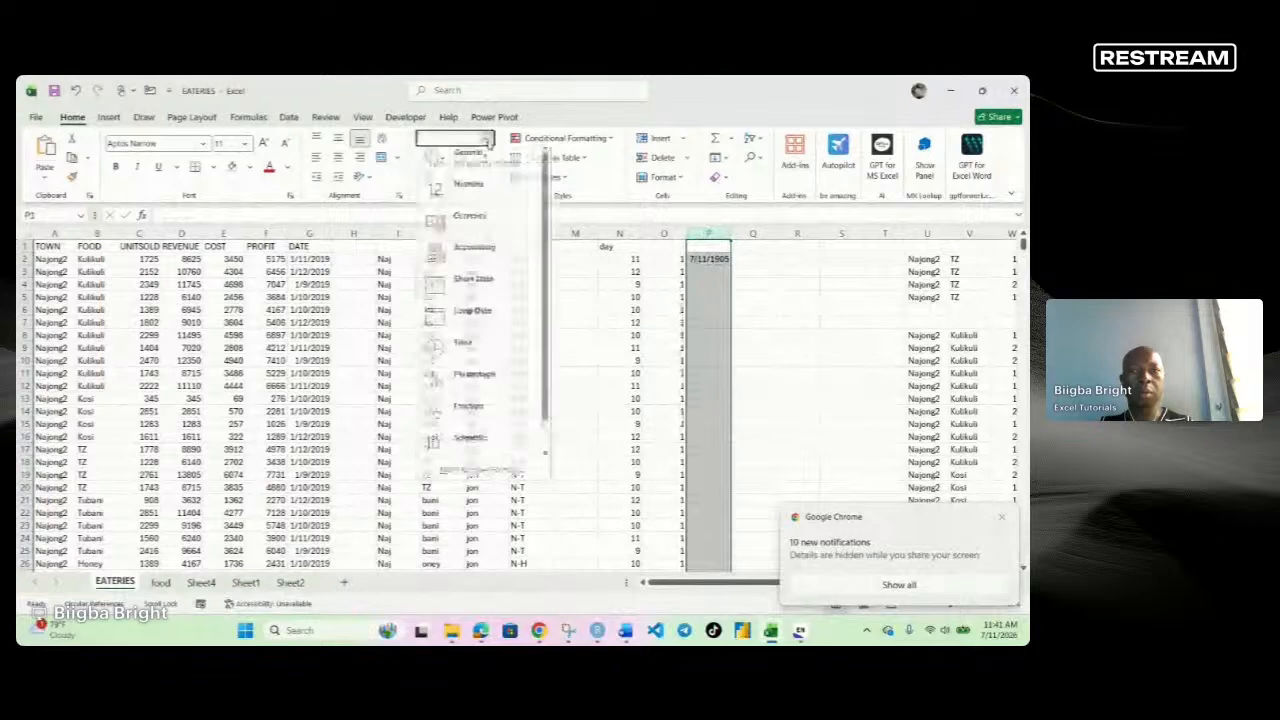
click(466, 160)
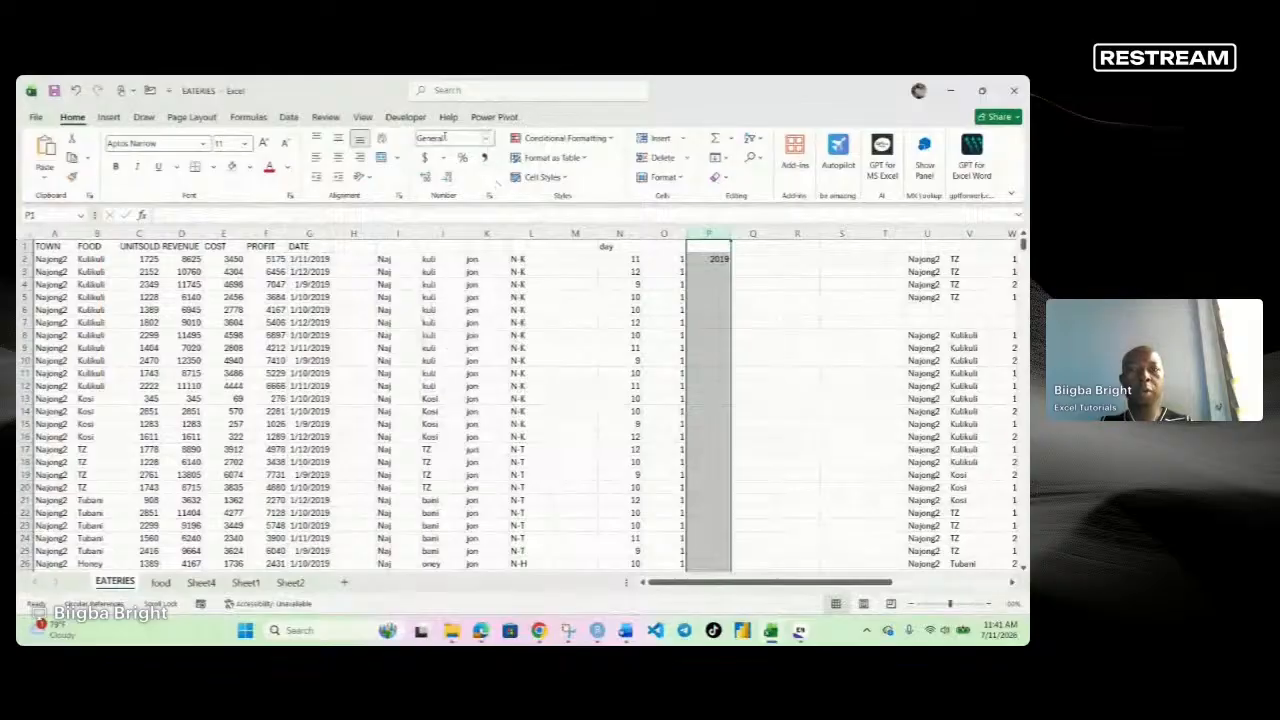
Fill the YEAR formula from P2 down column P alongside the data rows.
click(716, 259)
drag(731, 261, 748, 569)
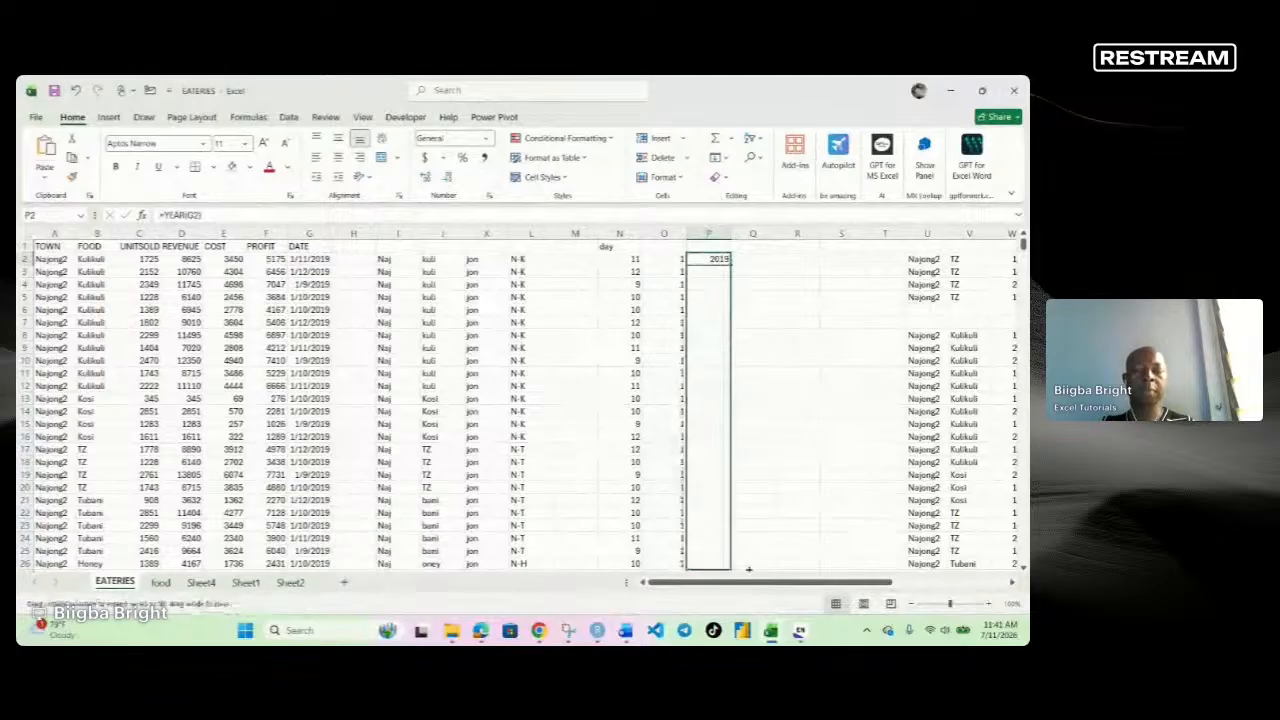
drag(748, 569, 737, 543)
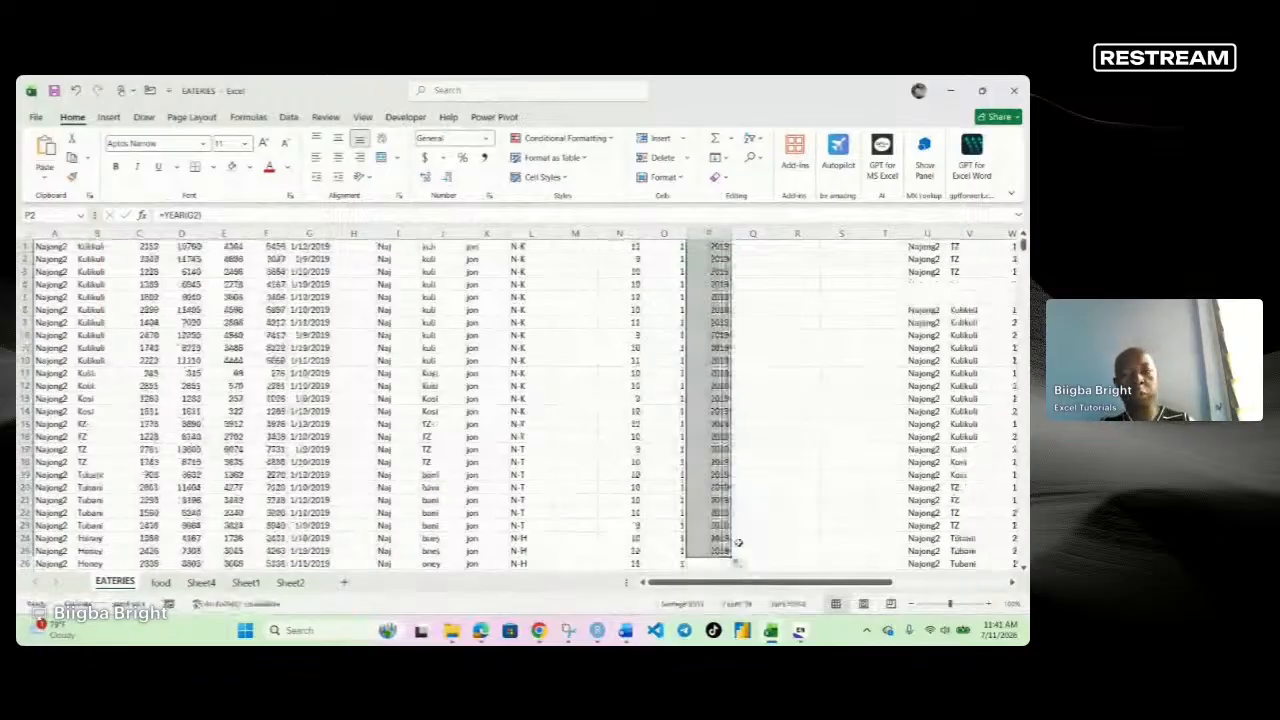
scroll(622, 375, up, 1)
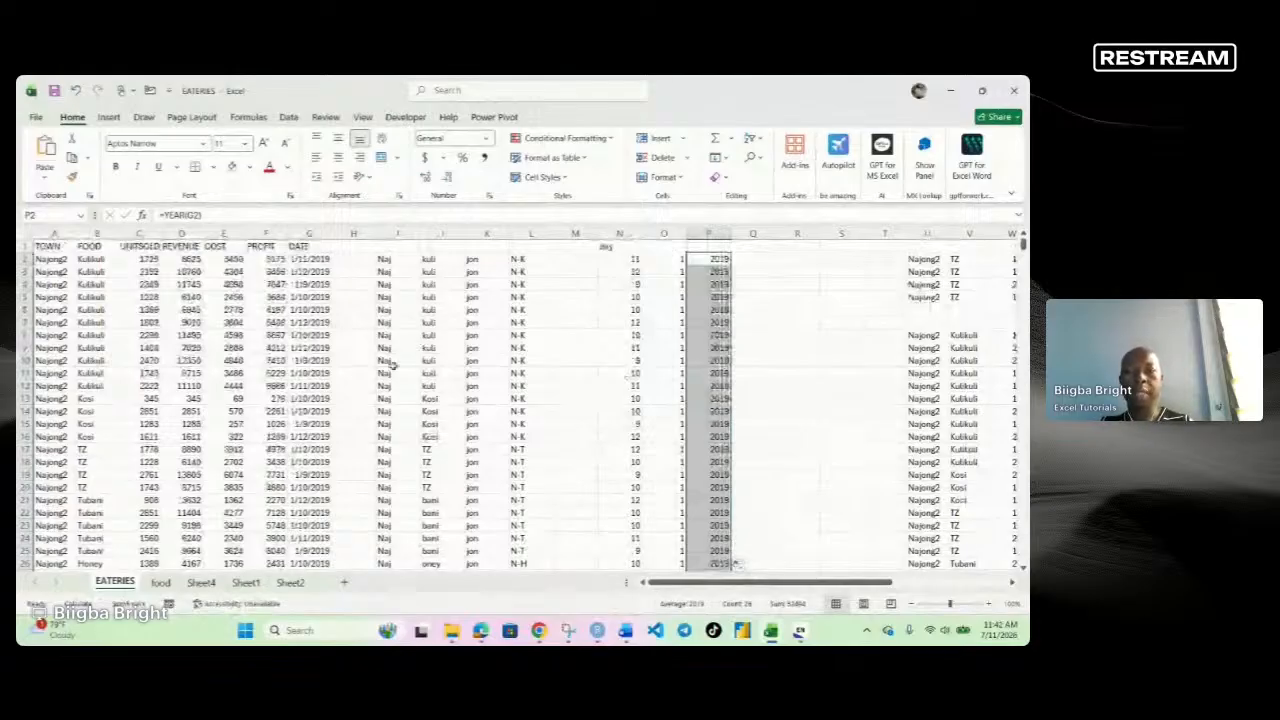
Insert four blank columns to the left of the extracted town text, starting at column I.
click(397, 233)
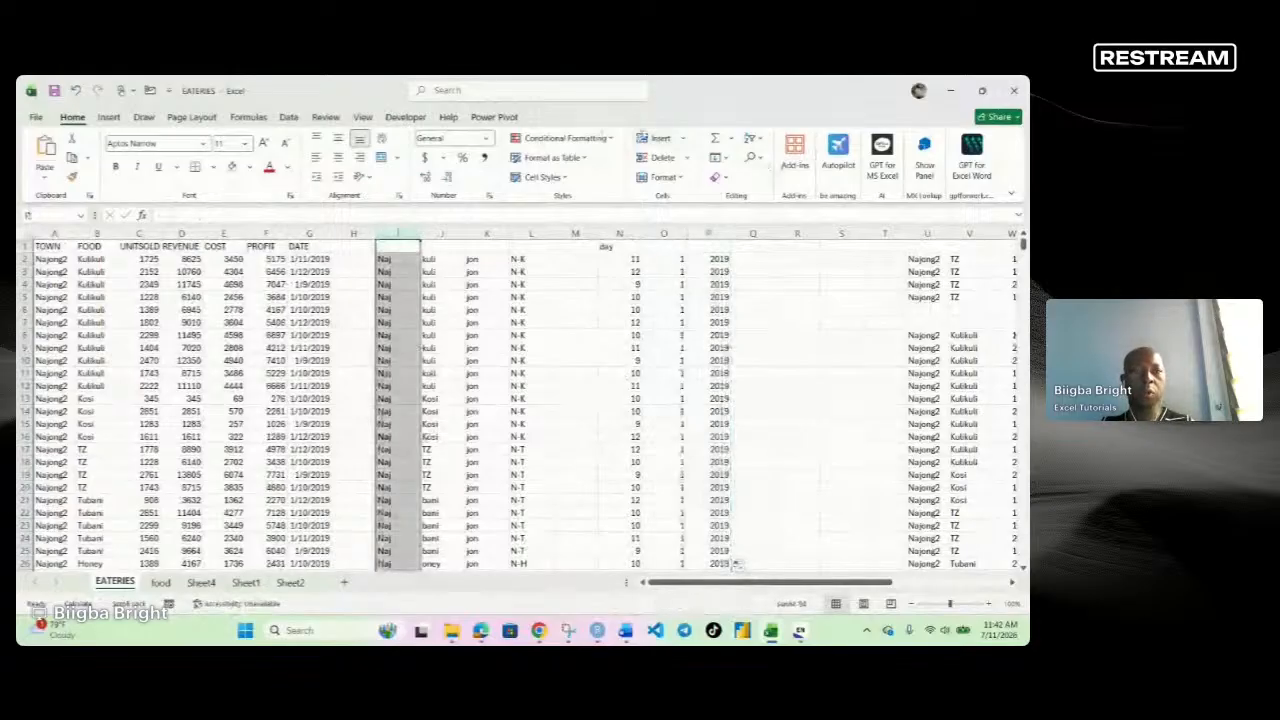
click(648, 138)
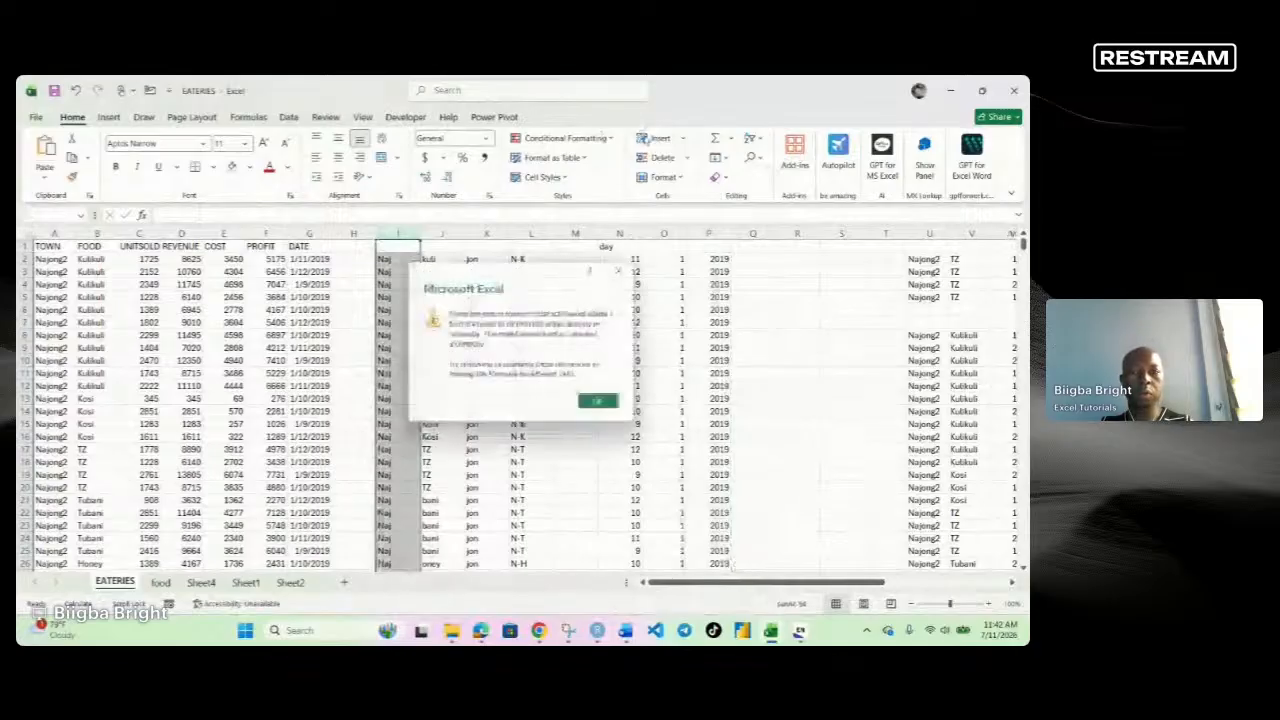
click(624, 266)
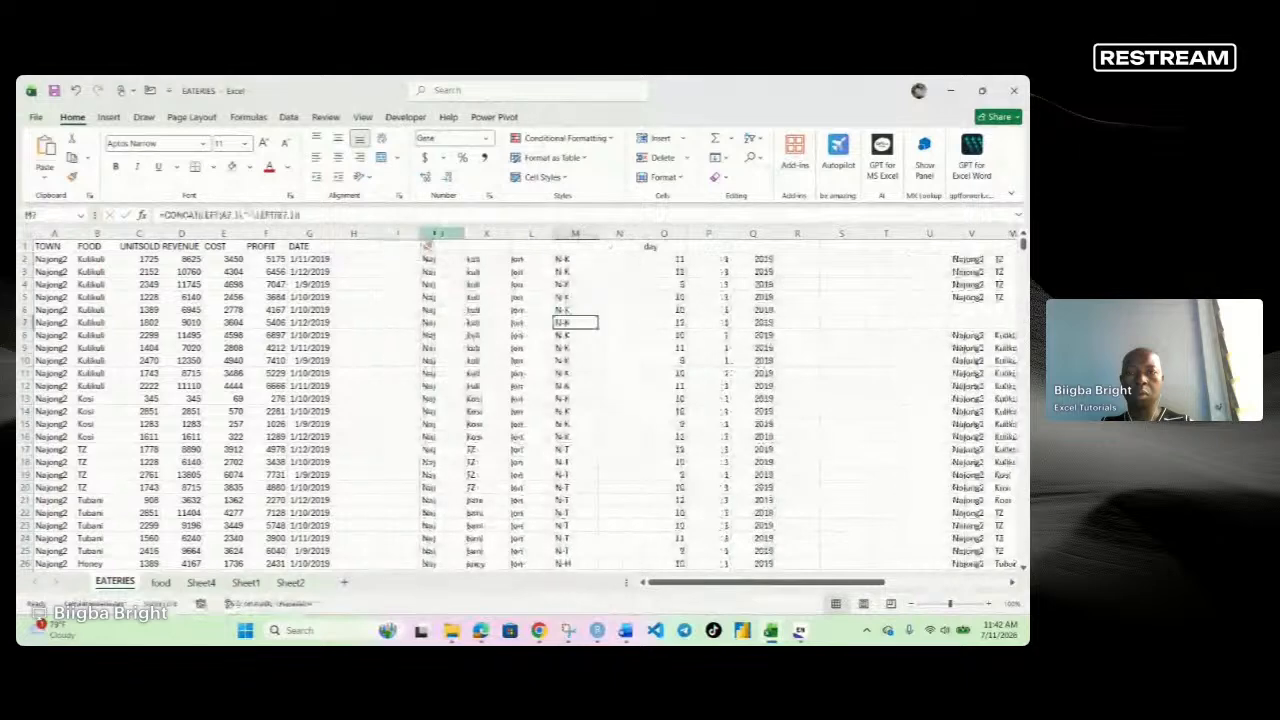
click(427, 236)
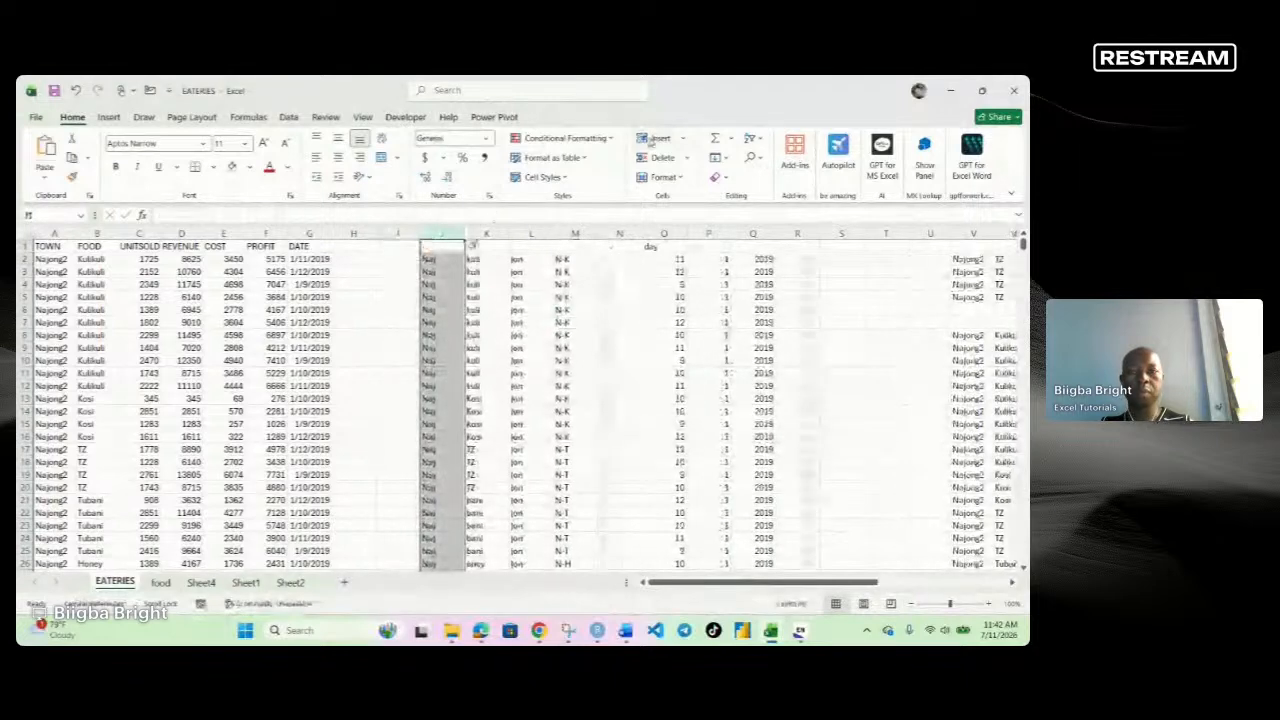
click(648, 139)
click(648, 139)
click(648, 139)
click(353, 262)
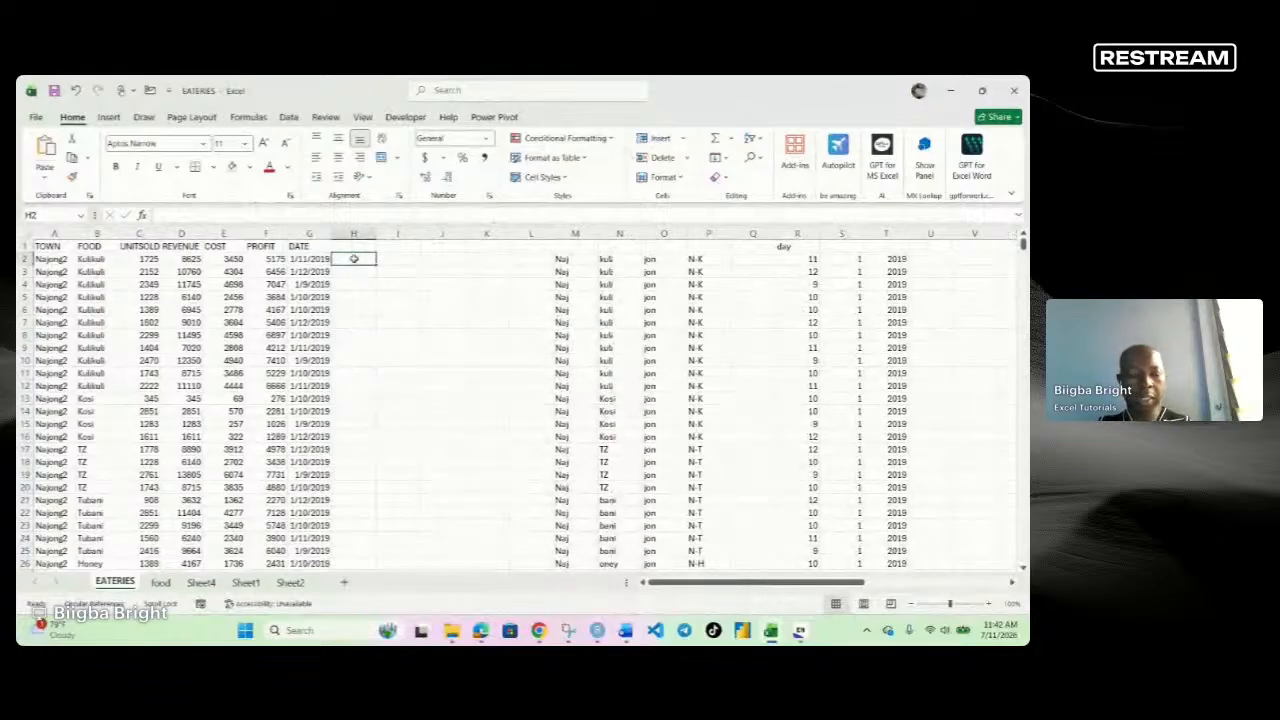
text(=)
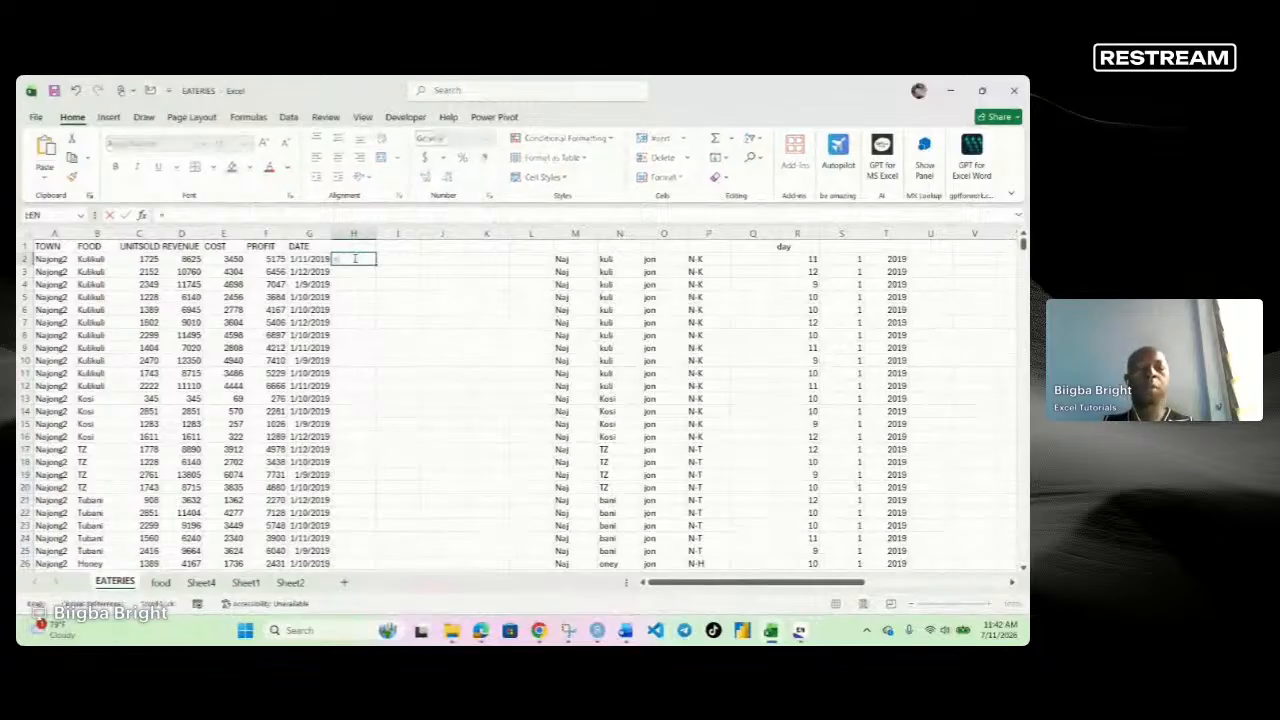
key(Escape)
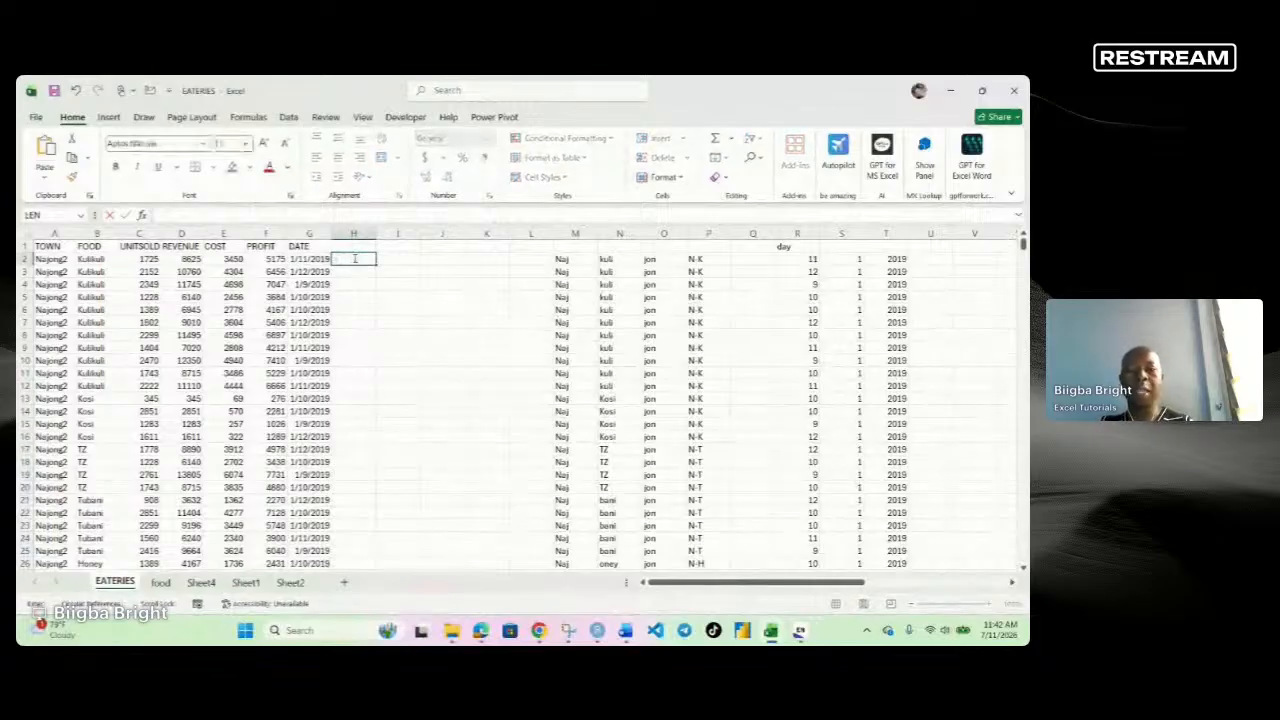
click(396, 336)
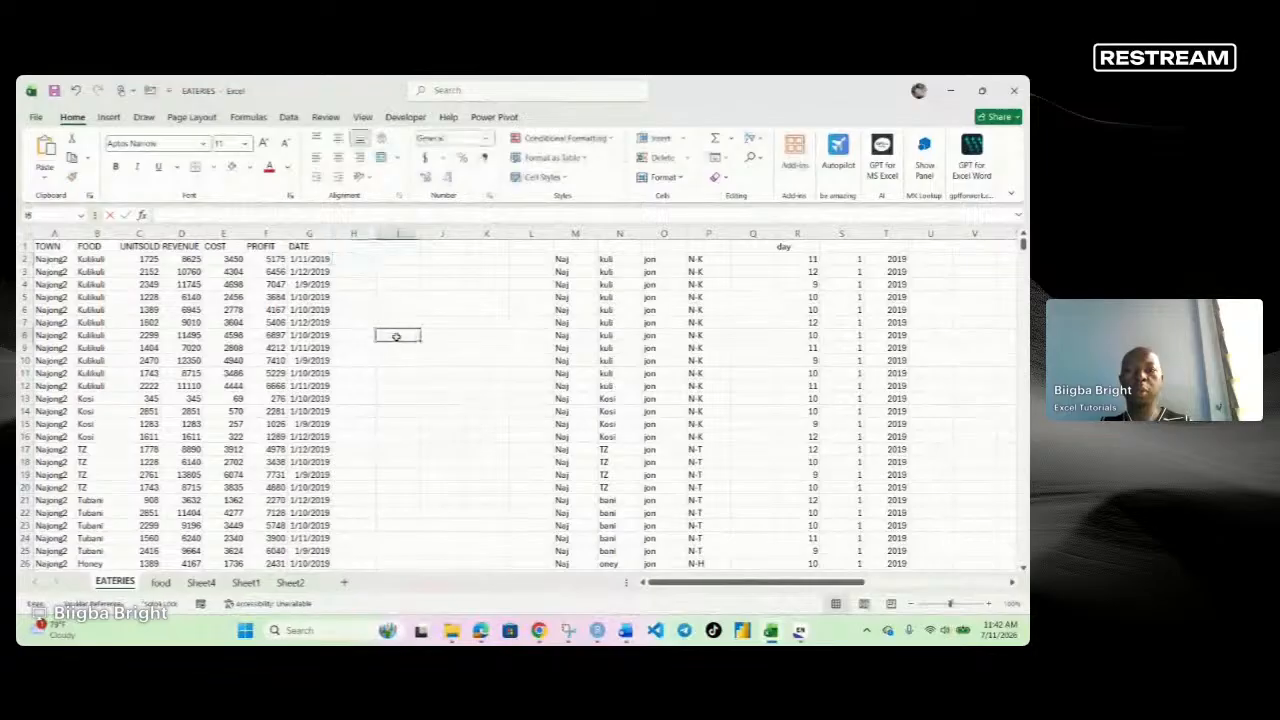
Start Text to Columns on the DATE values from G2 down to the last data row, treating them as delimited.
click(286, 120)
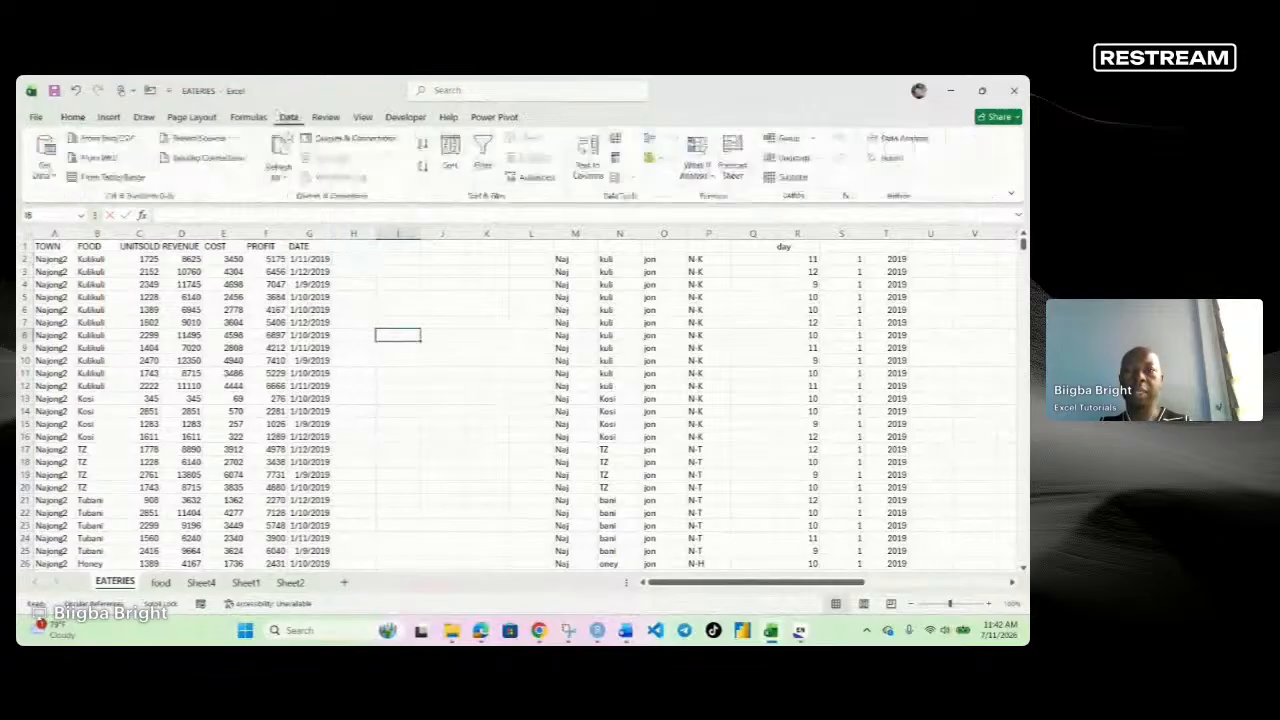
click(322, 240)
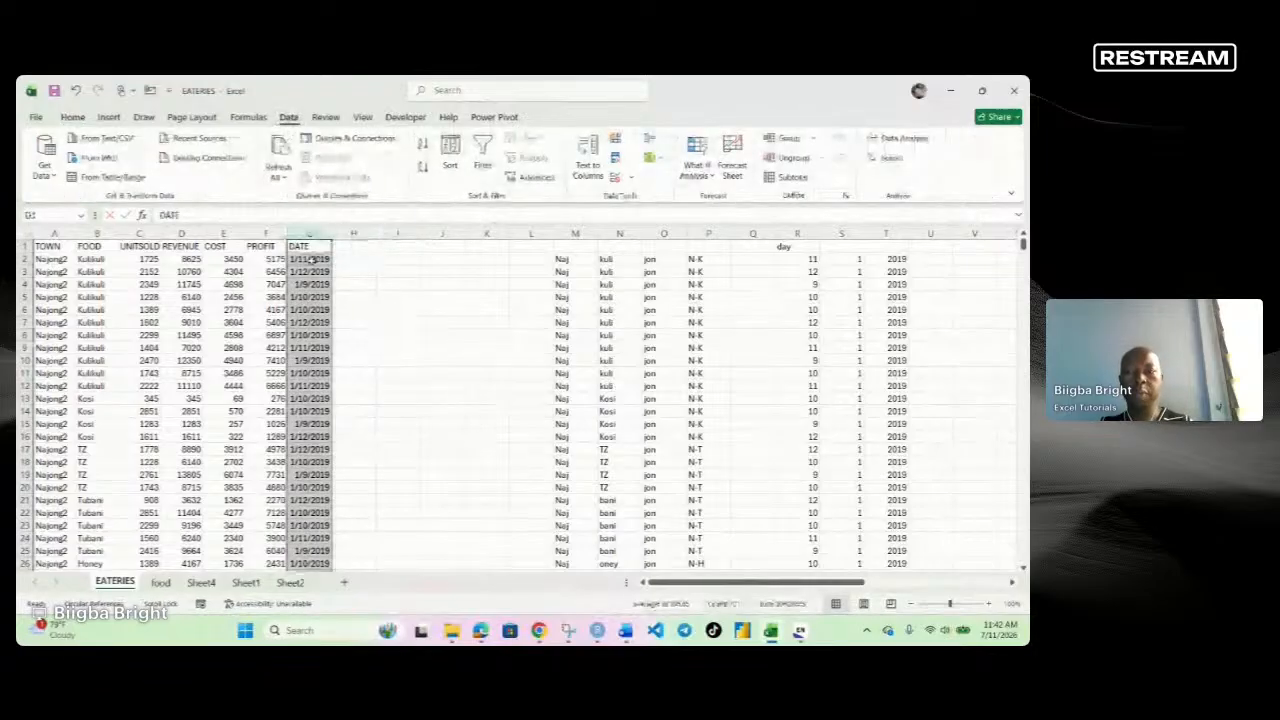
click(312, 259)
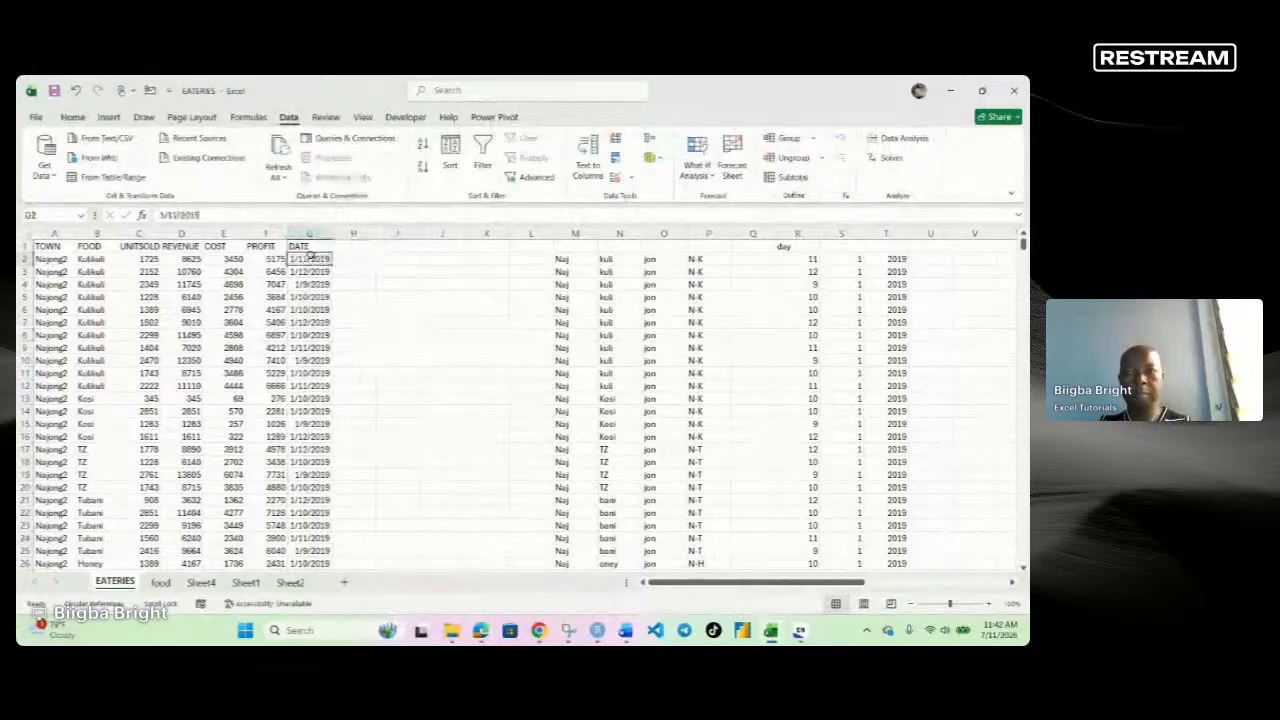
key(ctrl+shift+Down)
scroll(337, 357, up, 10)
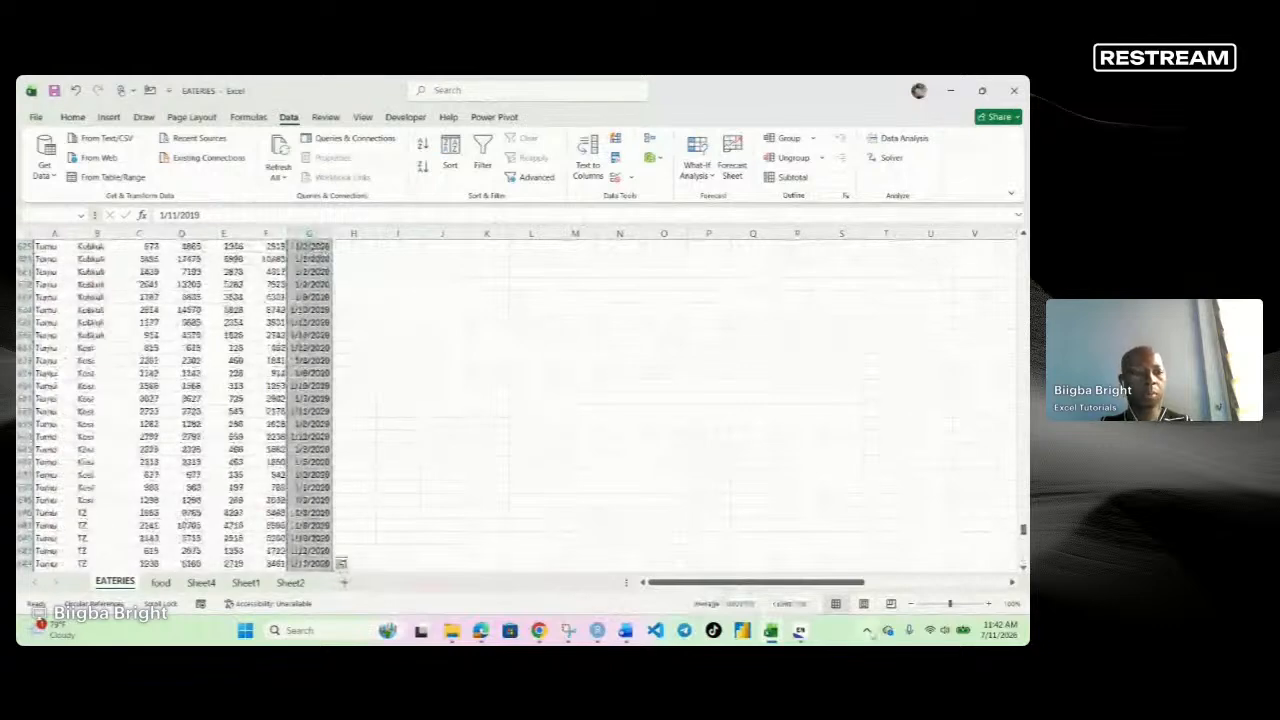
scroll(180, 400, up, 10)
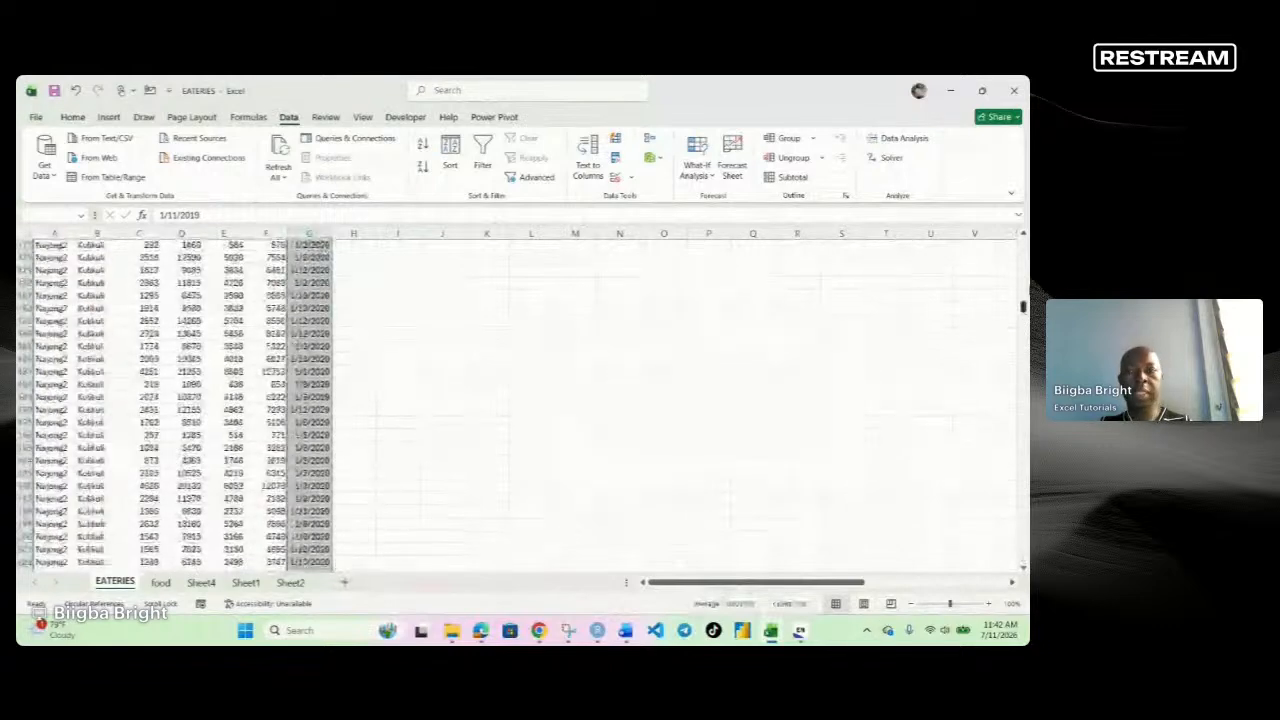
scroll(313, 262, up, 10)
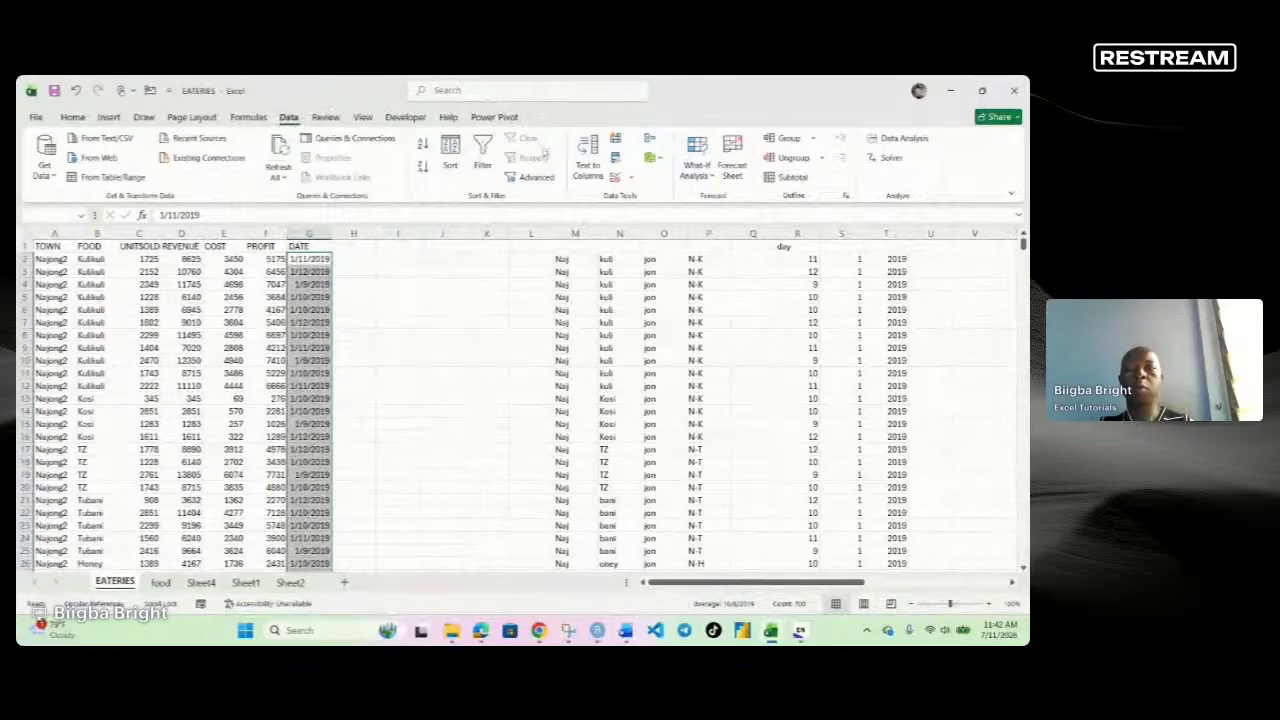
click(582, 165)
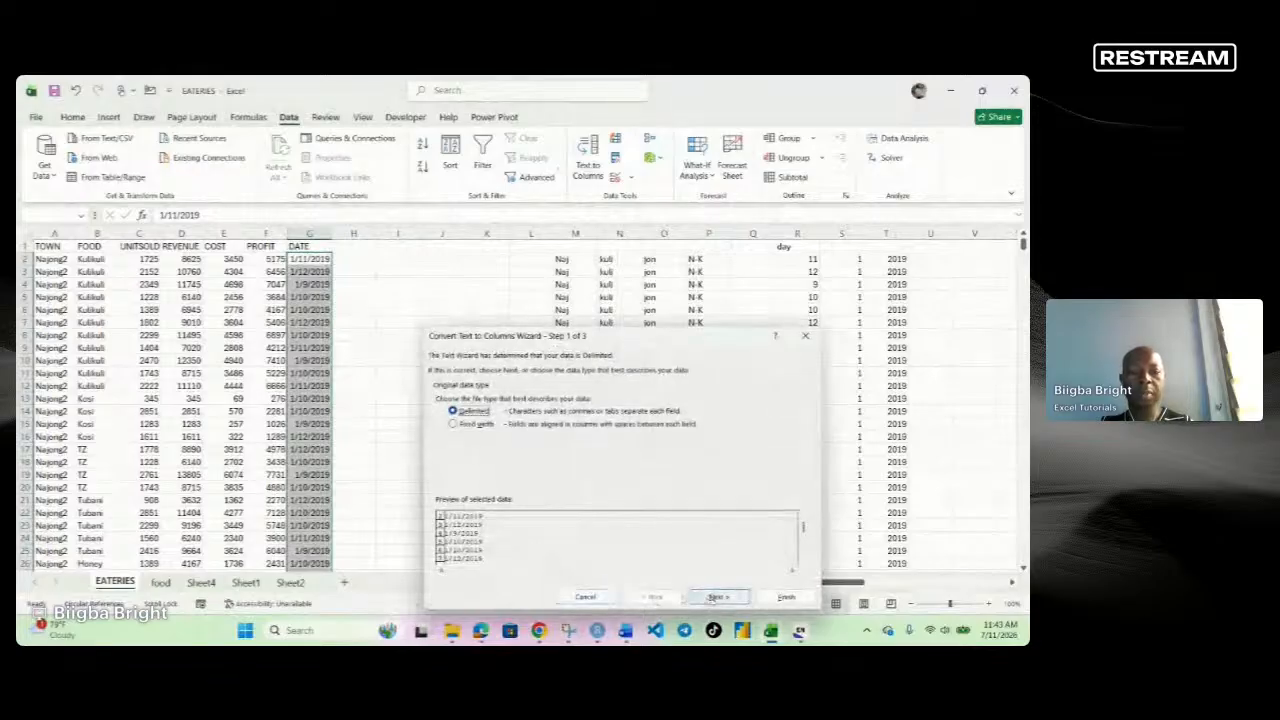
click(716, 597)
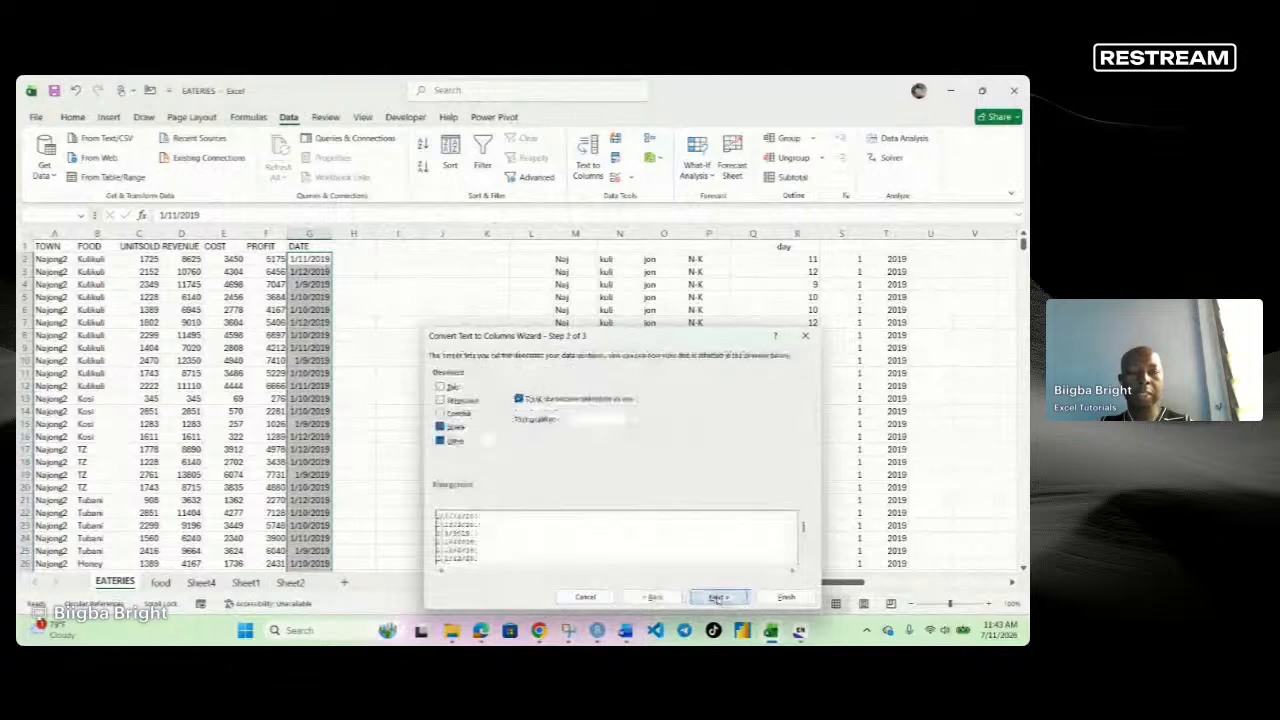
Split the dates into separate columns using only the custom delimiter "/", with Space turned off, and finish the conversion.
click(440, 440)
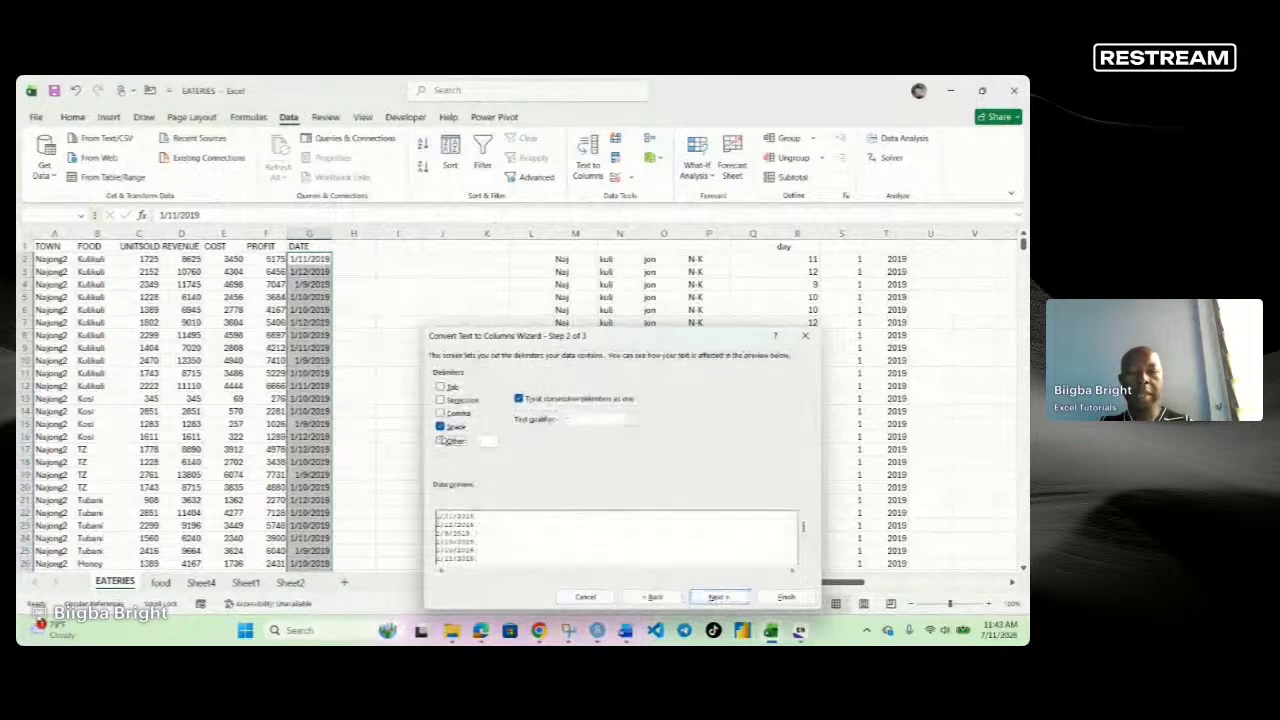
click(440, 426)
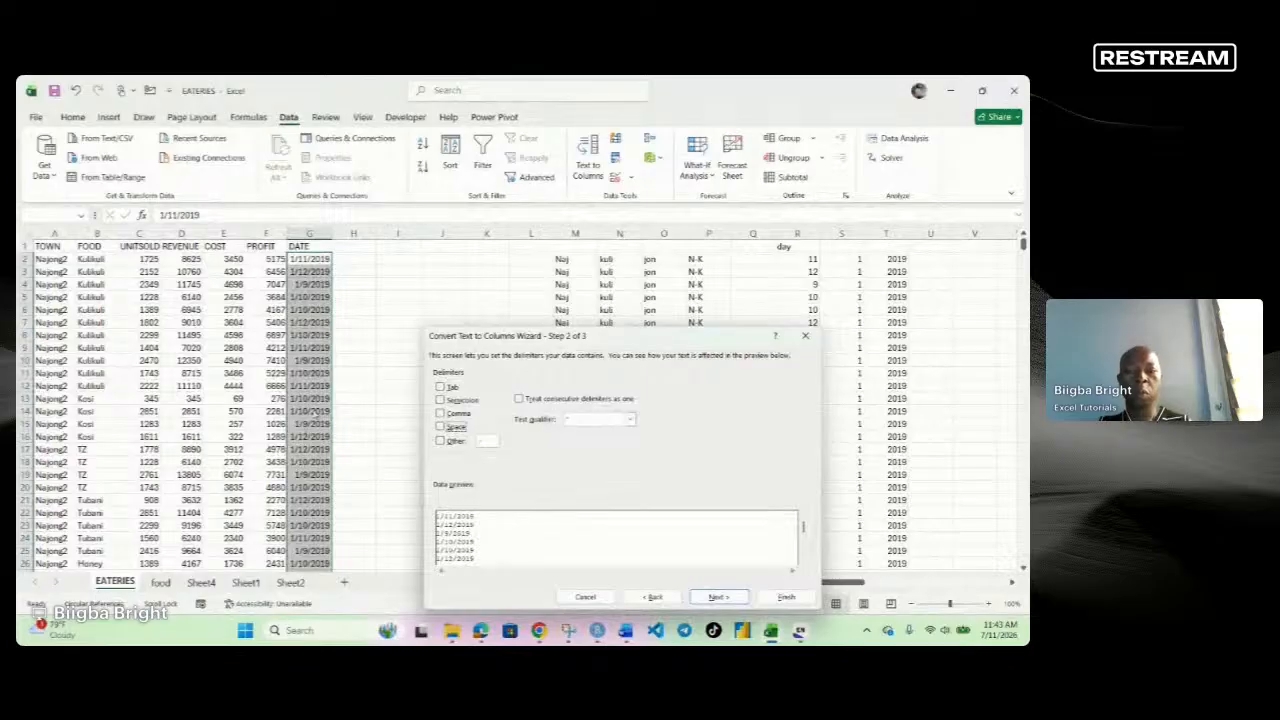
click(440, 441)
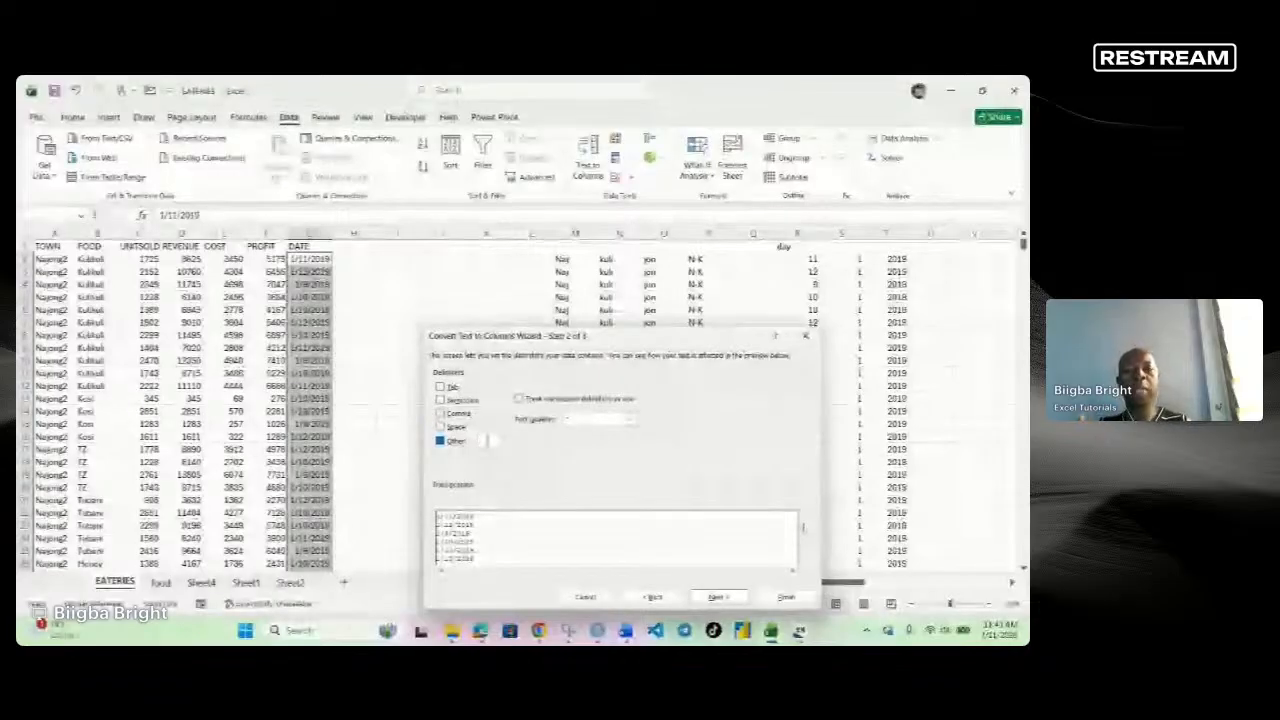
text(/)
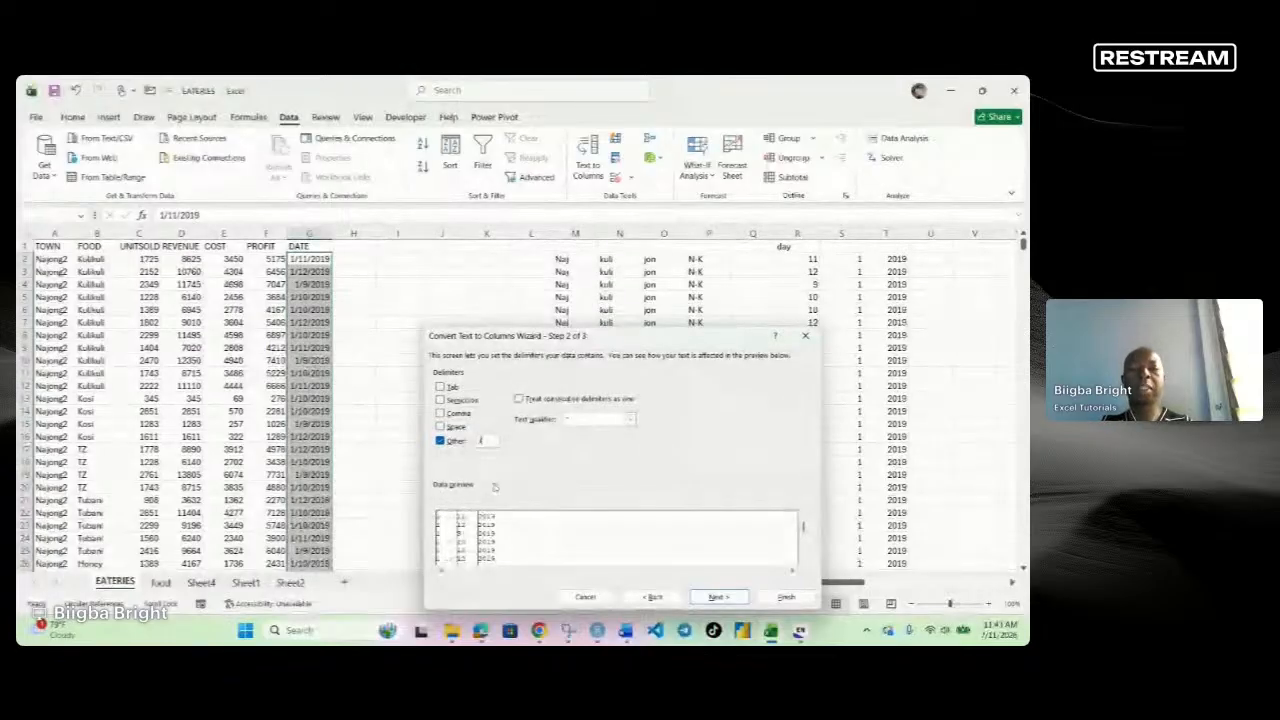
click(795, 597)
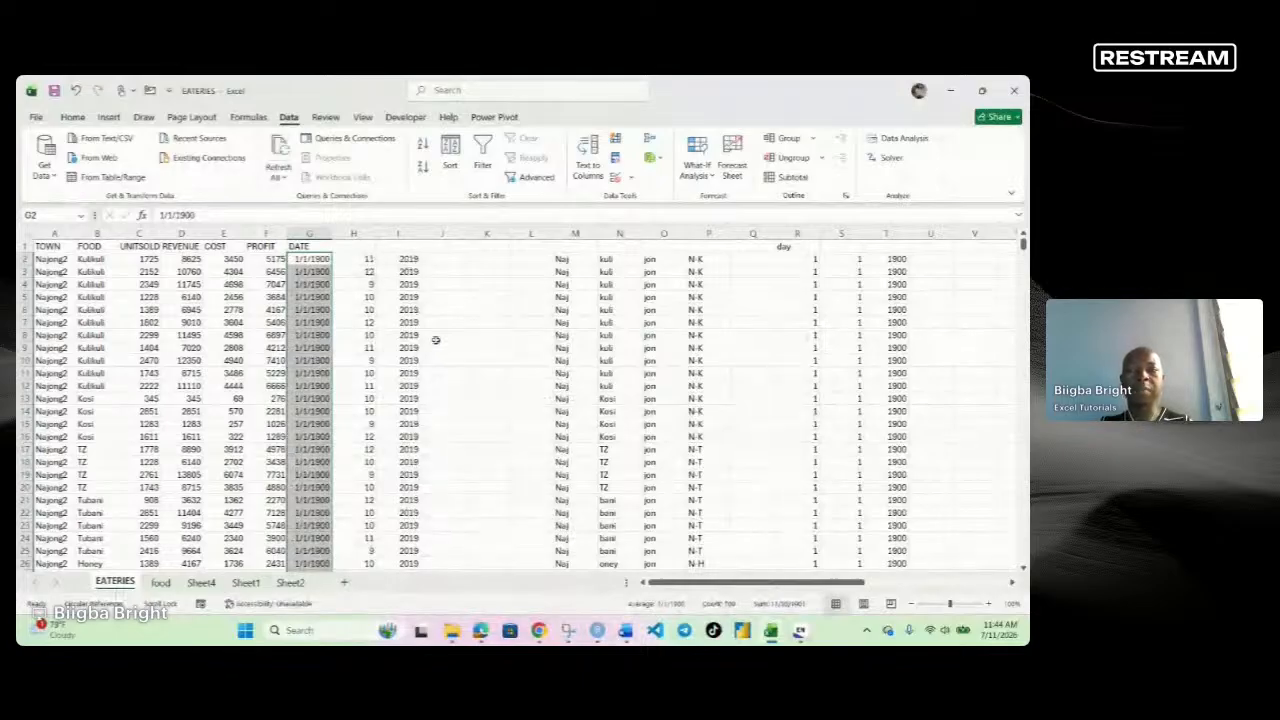
Apply the General number format to the split values in column G.
scroll(428, 326, down, 5)
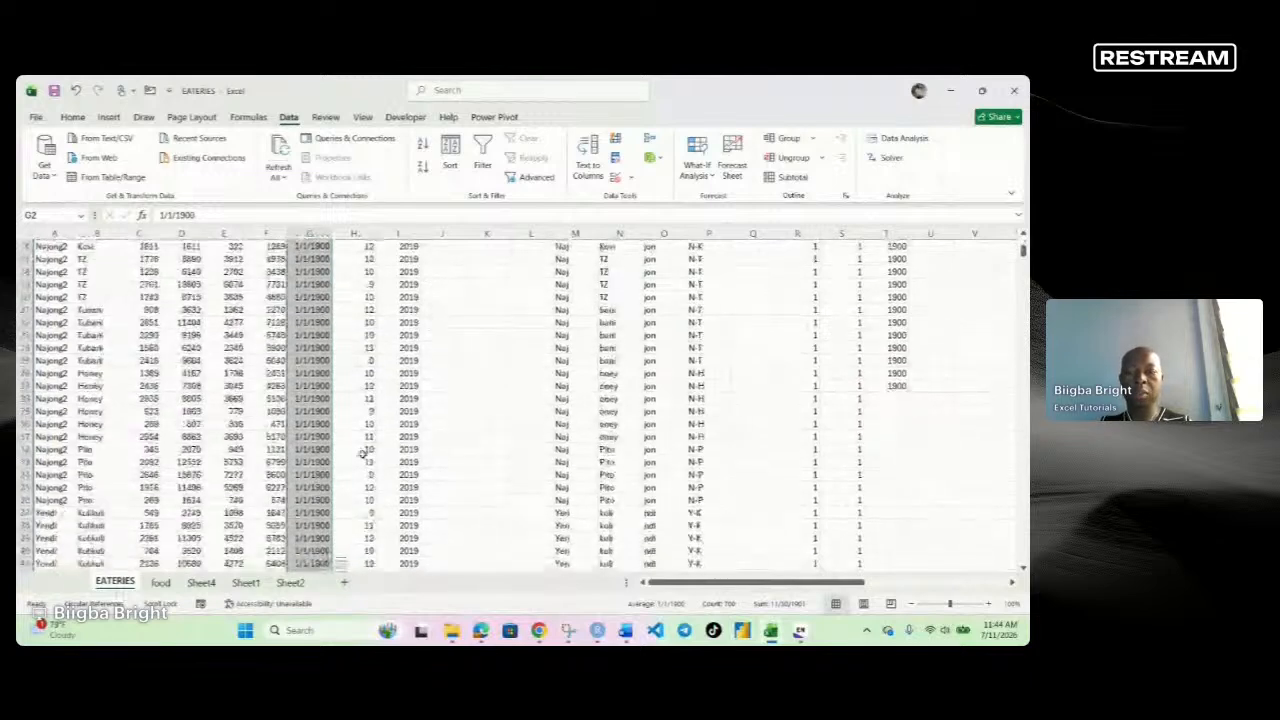
scroll(363, 453, up, 4)
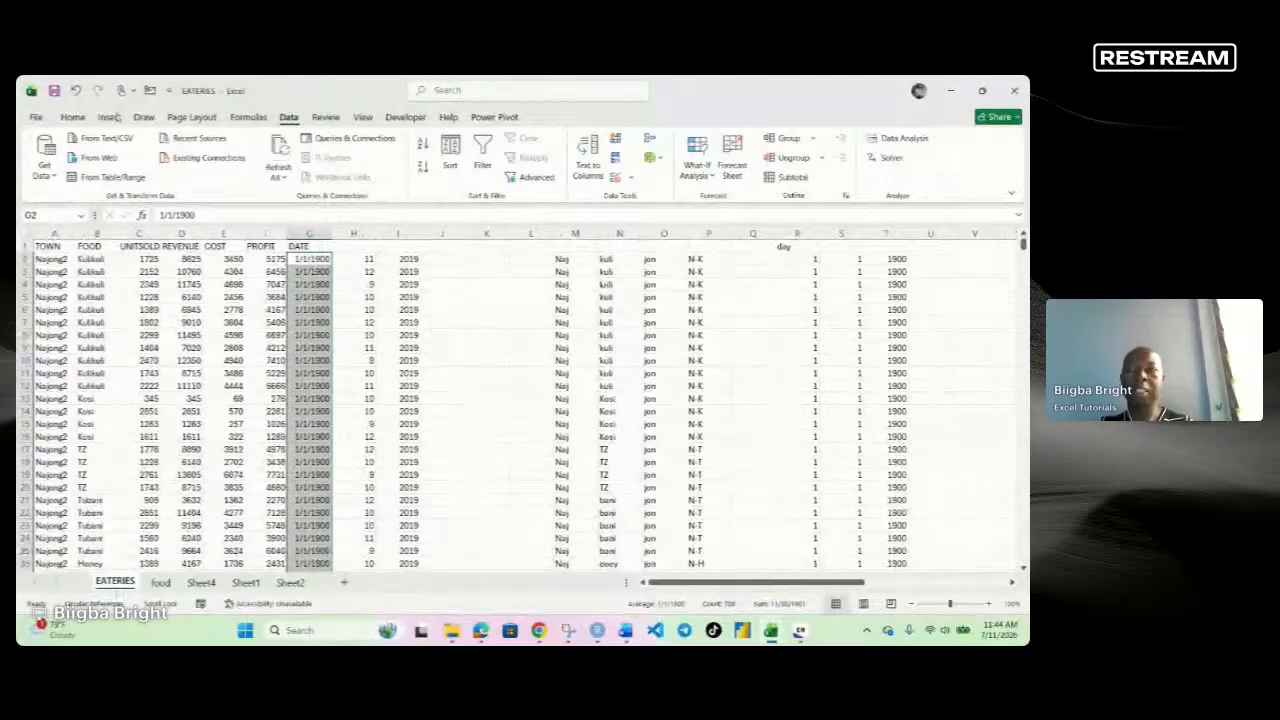
click(70, 117)
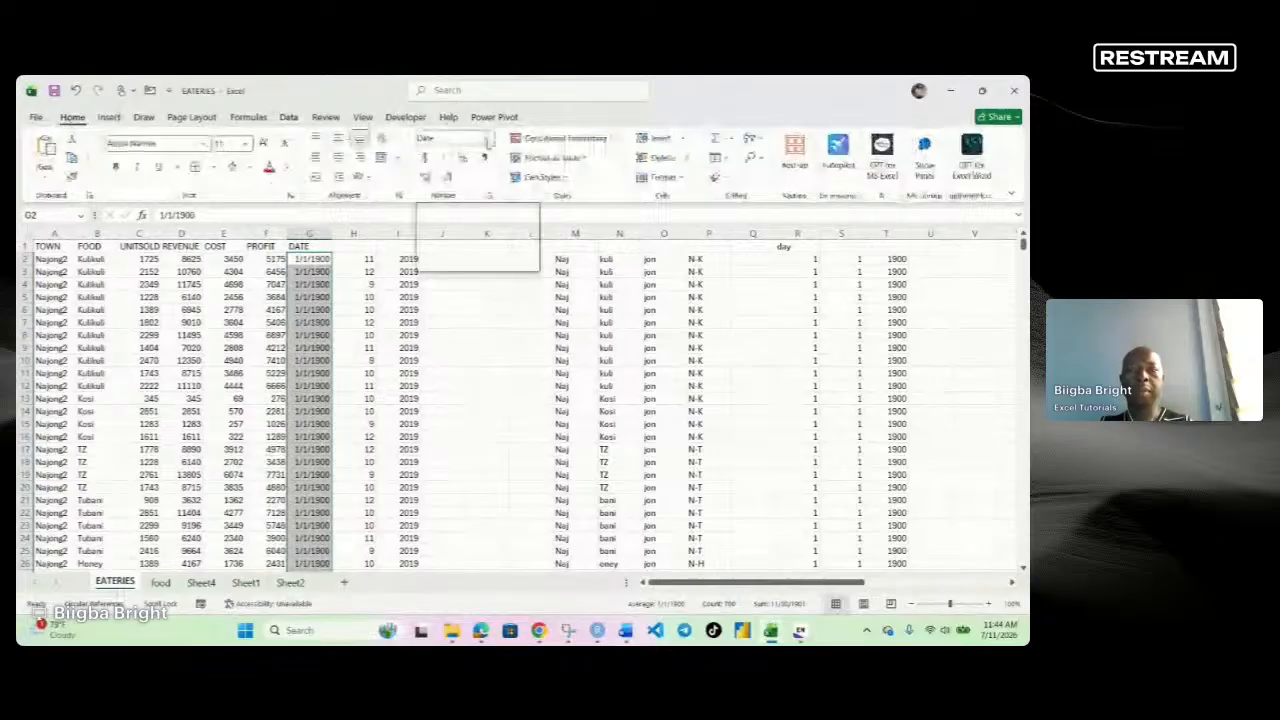
click(487, 142)
click(470, 160)
click(455, 359)
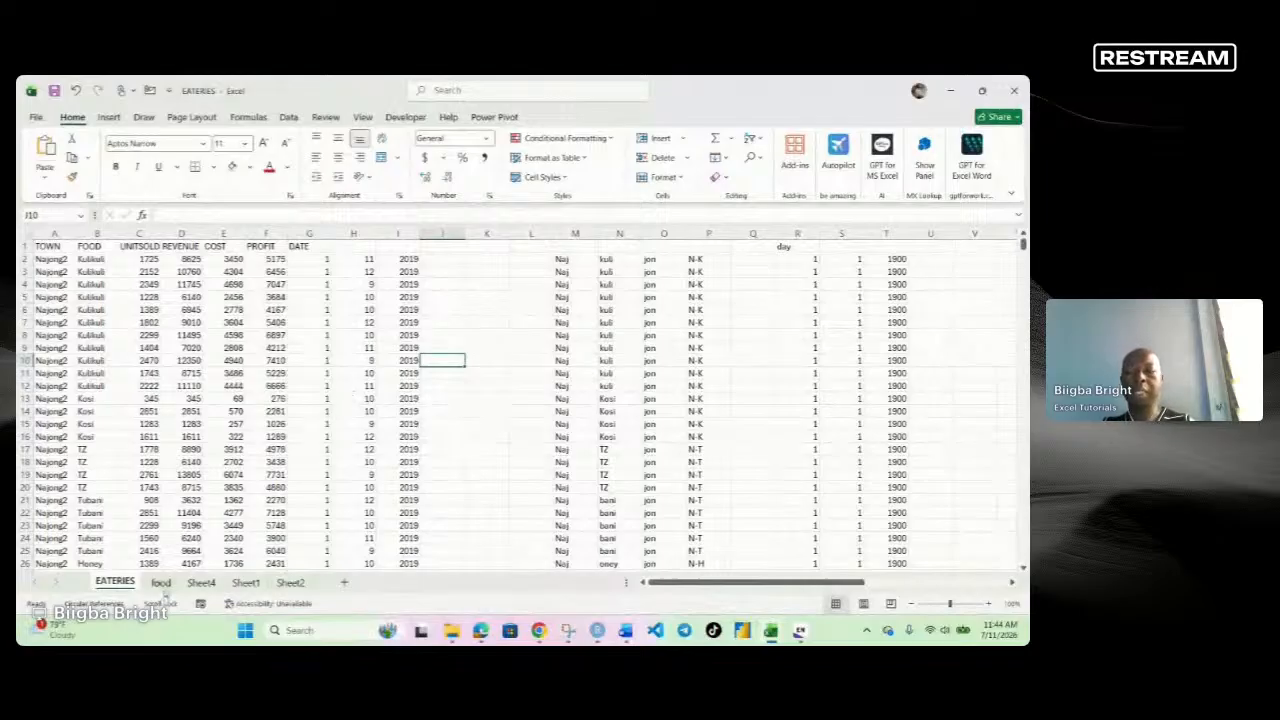
Try to split Sheet4's assembly names in D5:D28 with Text to Columns, using only a hyphen as the custom delimiter.
click(160, 582)
click(201, 583)
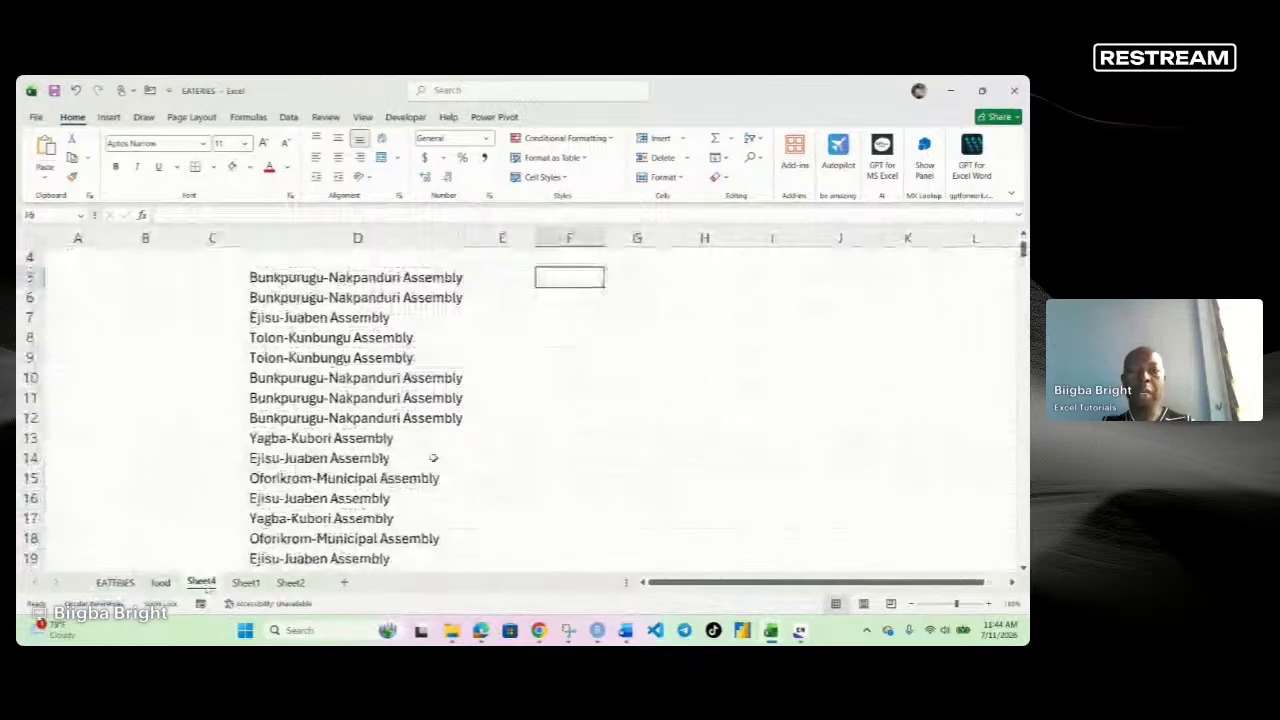
scroll(433, 457, down, 2)
scroll(414, 394, up, 2)
click(372, 277)
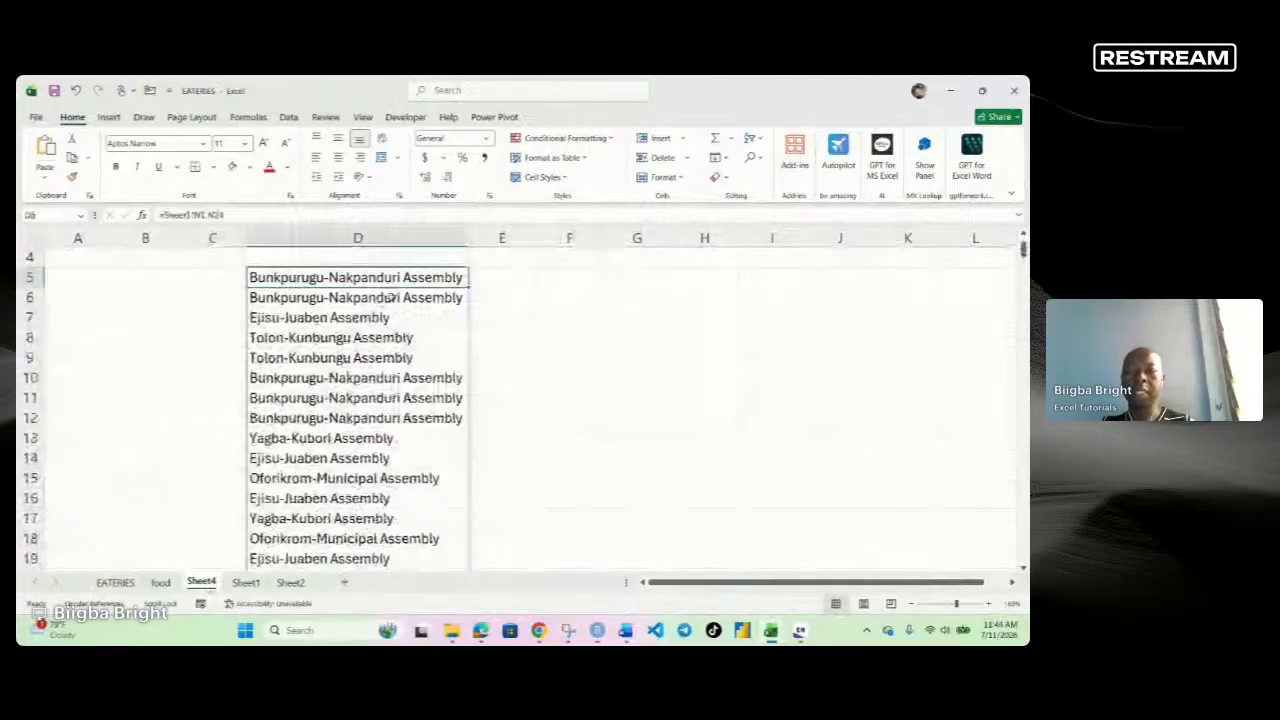
click(502, 277)
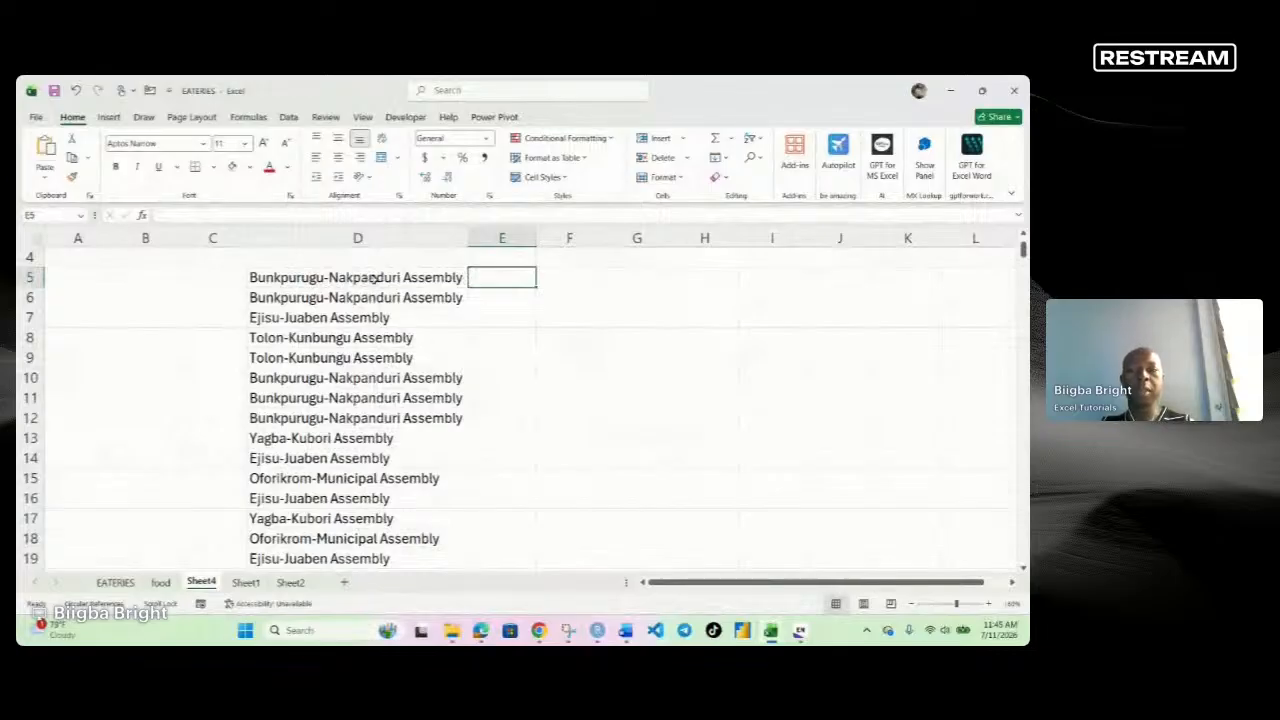
drag(372, 279, 372, 548)
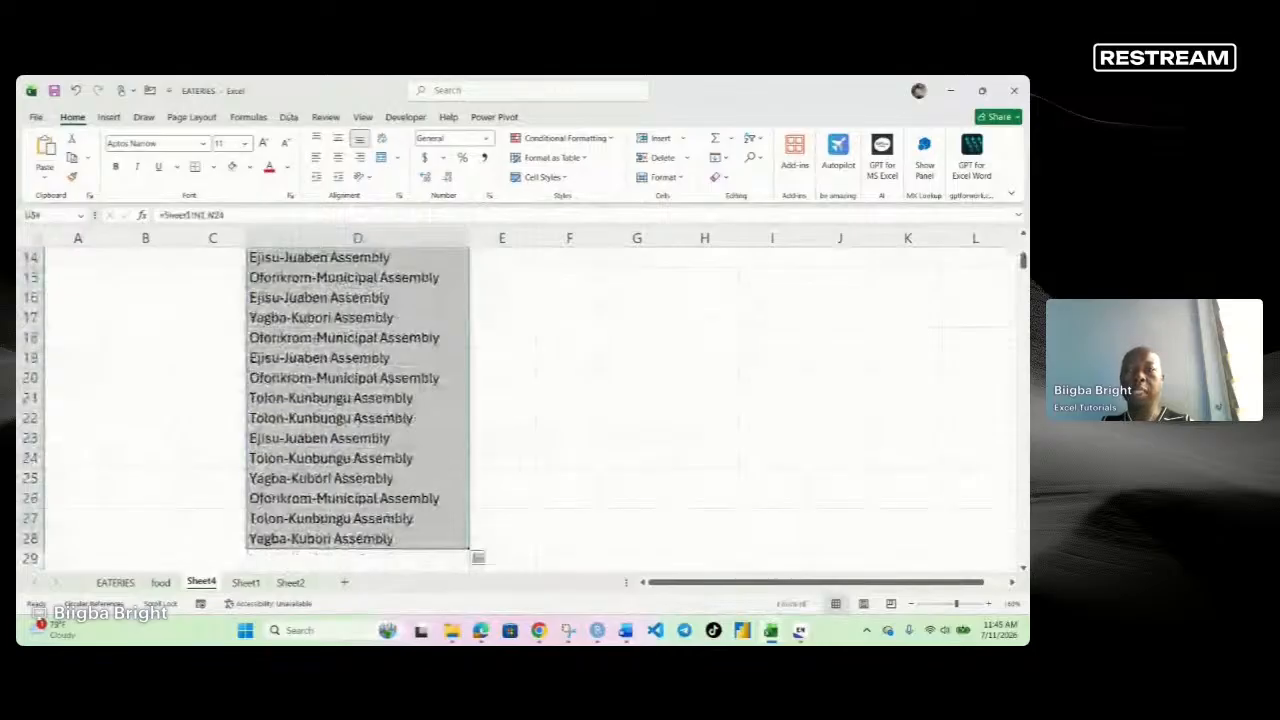
click(288, 117)
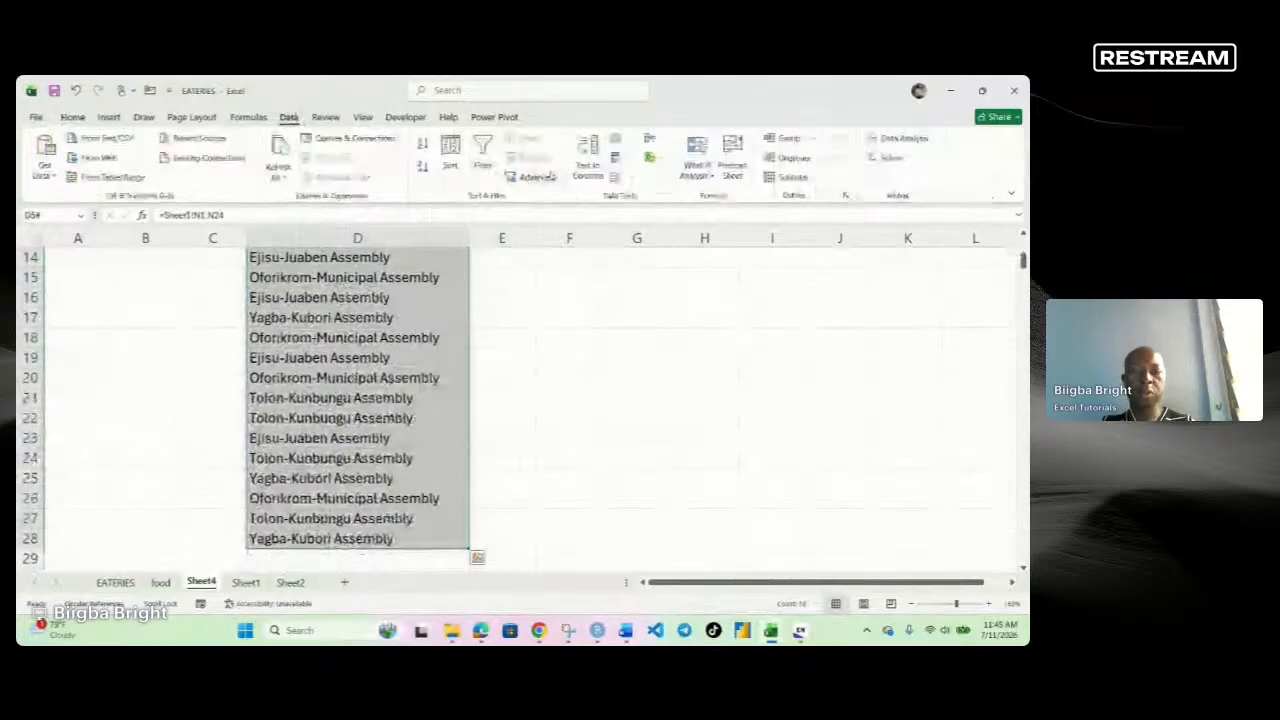
click(588, 163)
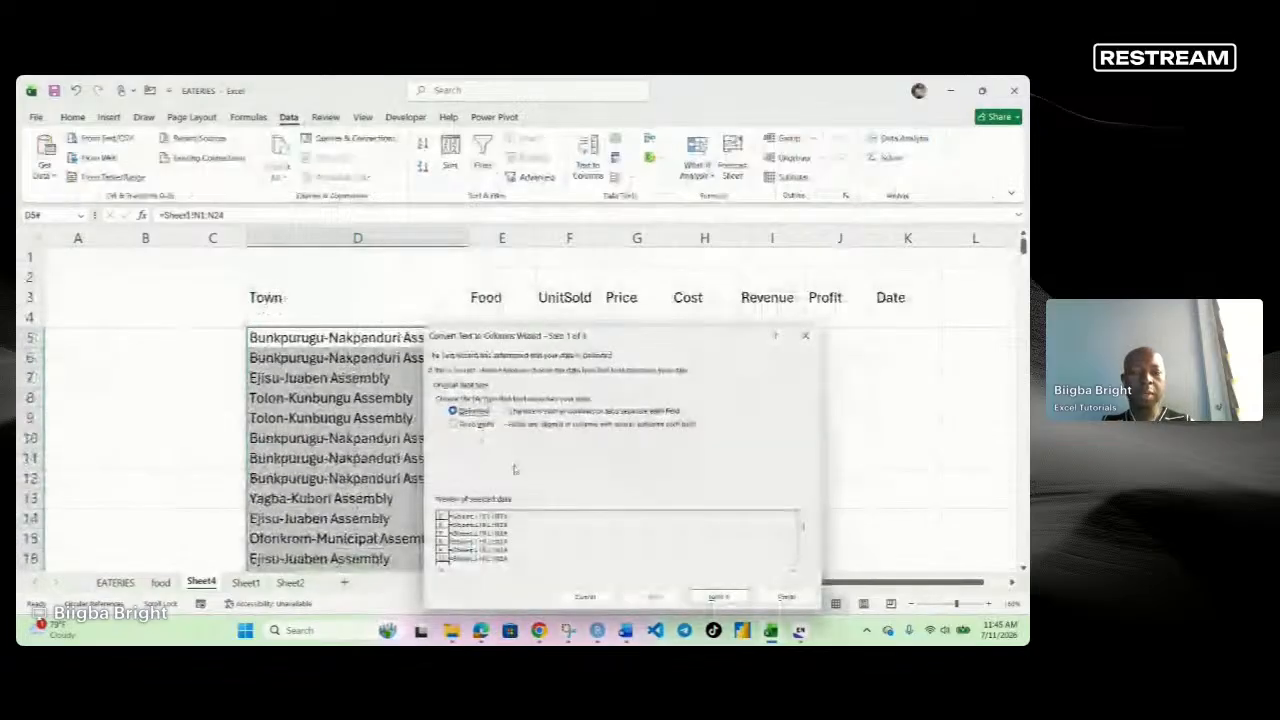
click(718, 596)
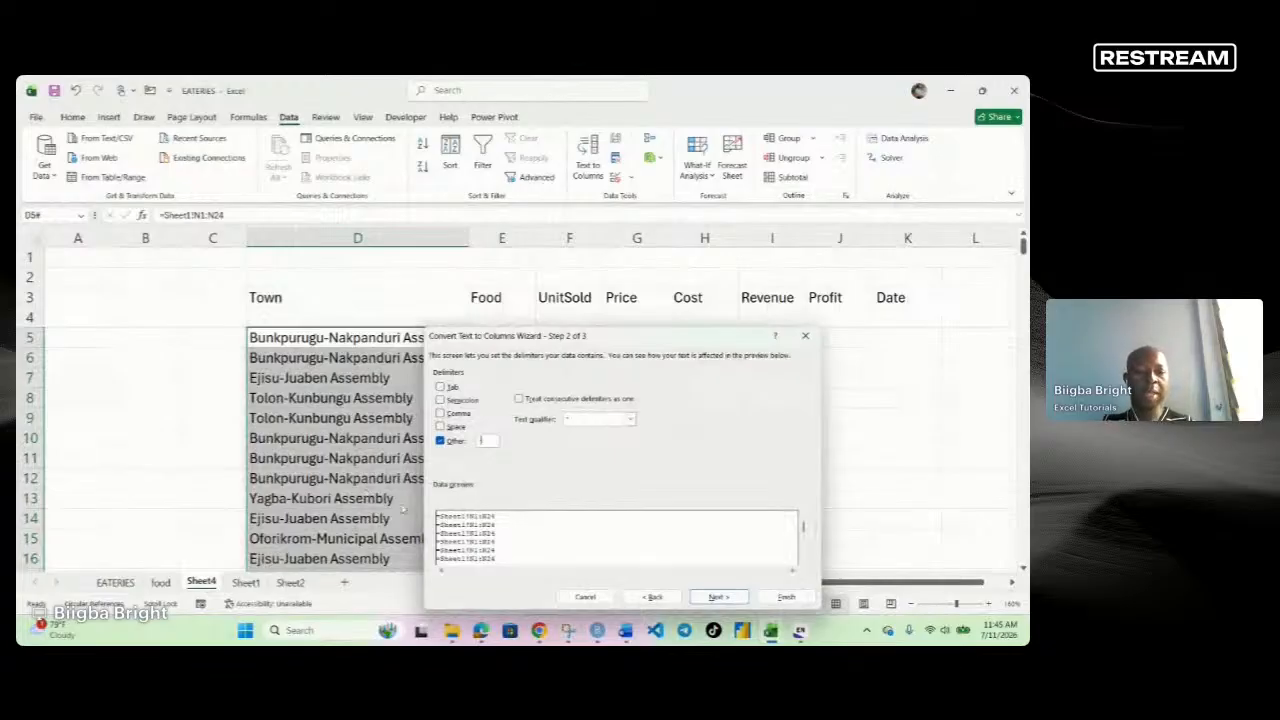
click(718, 596)
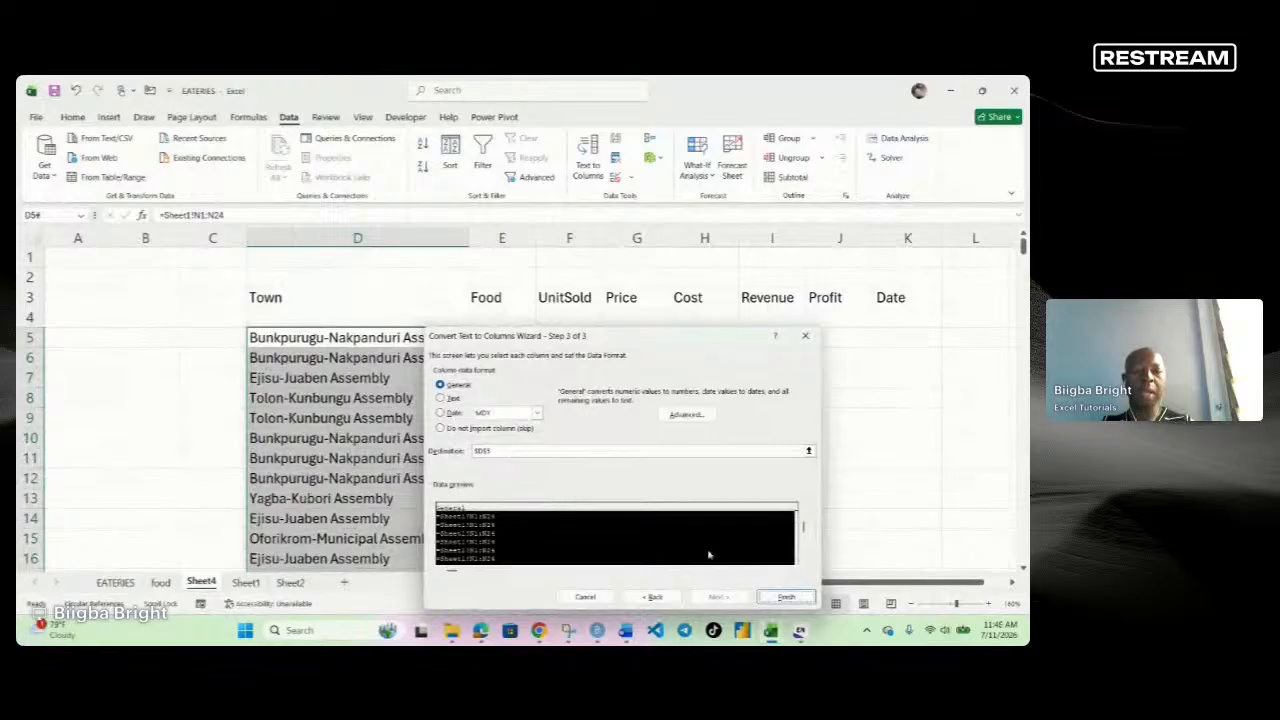
click(788, 598)
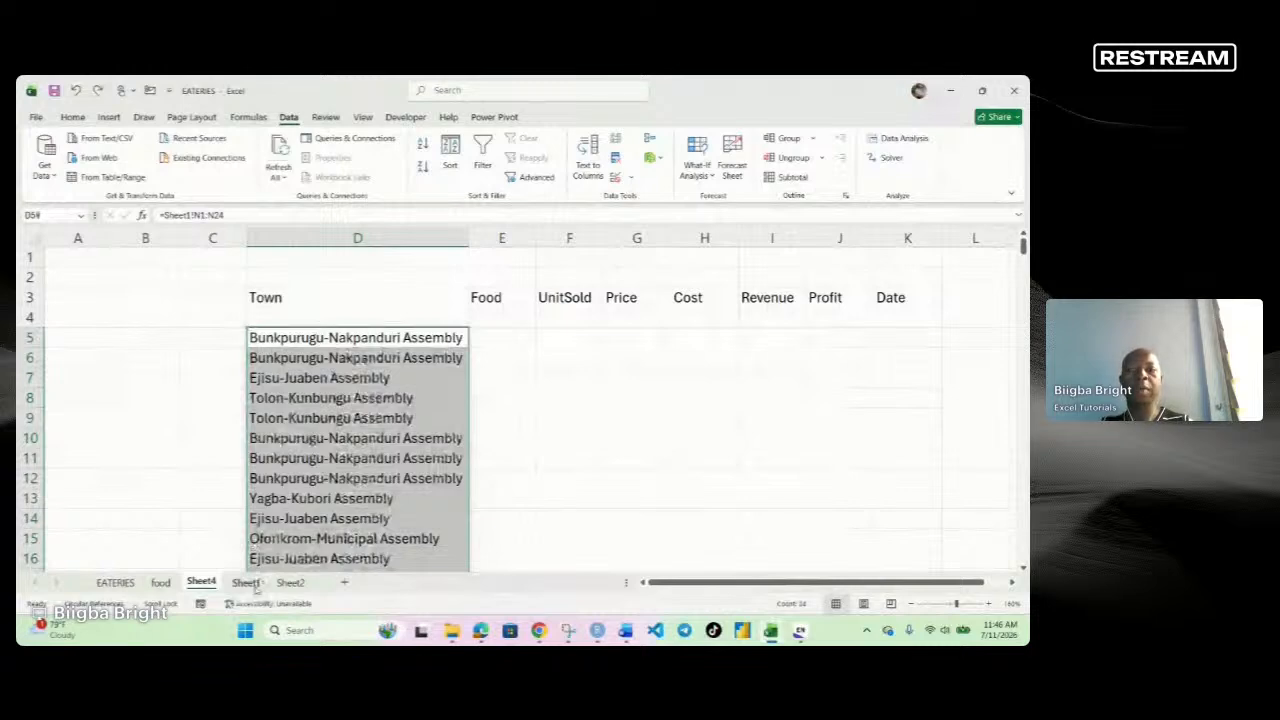
Split Sheet2's hyphenated town names in F2:F25 into two columns with Text to Columns, using the hyphen as the custom delimiter.
click(246, 582)
click(290, 582)
drag(300, 259, 303, 553)
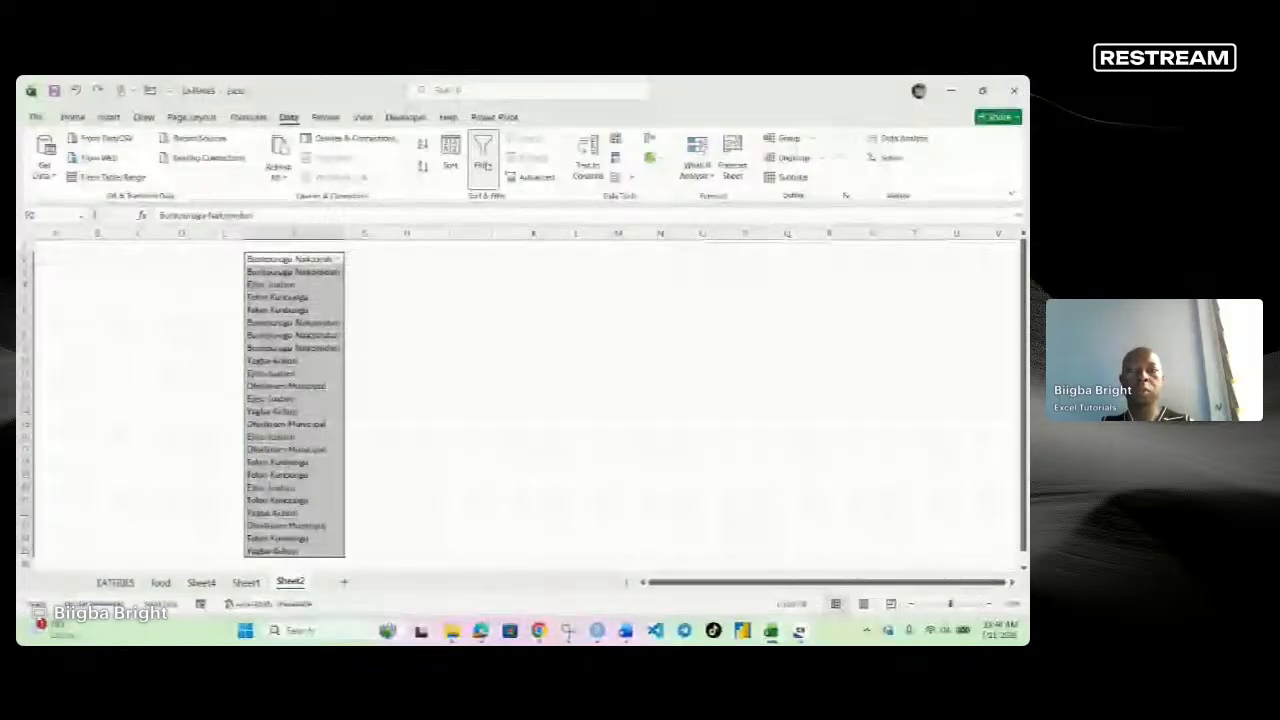
click(588, 160)
click(718, 596)
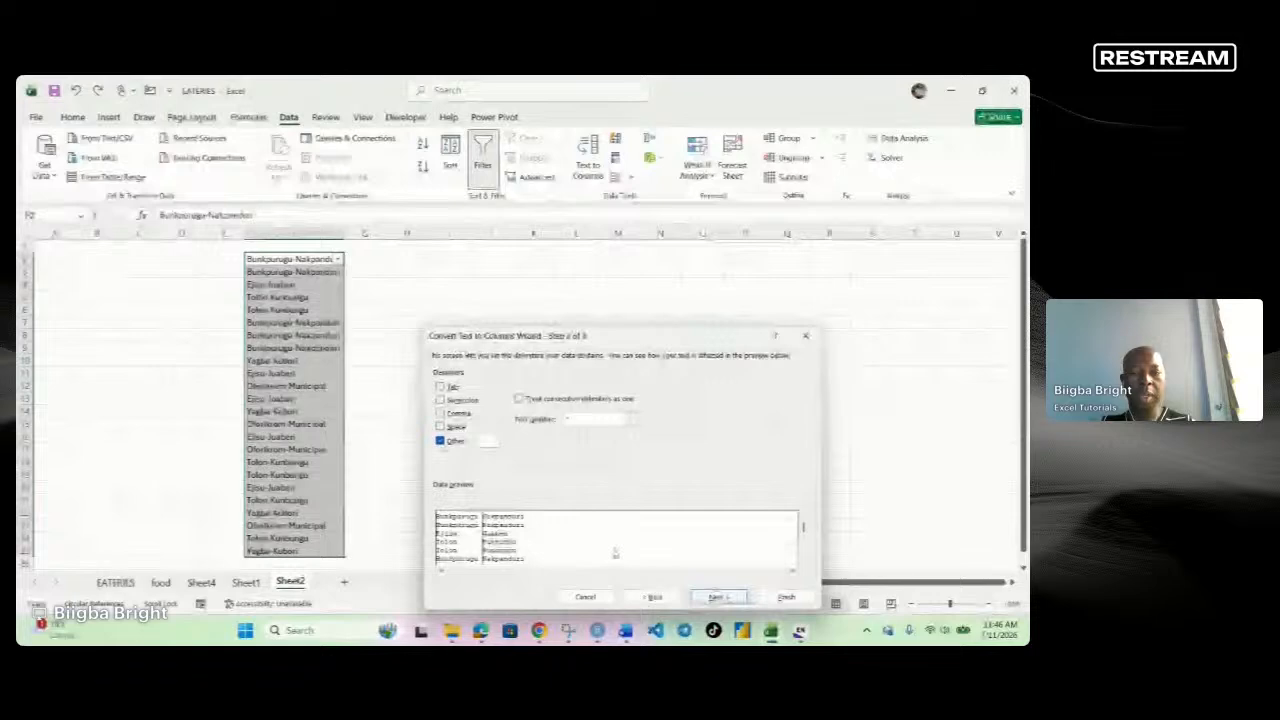
click(784, 597)
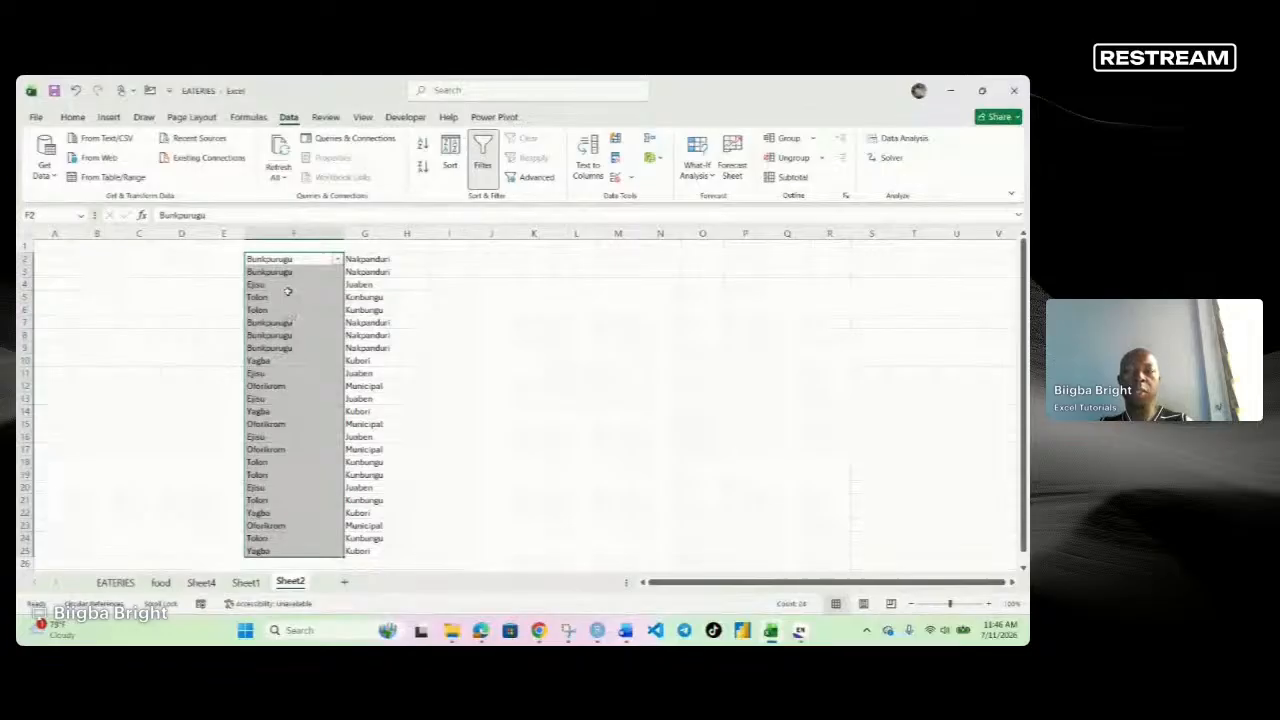
Autofit the width of column G on Sheet2 to the second part of the town names.
click(437, 313)
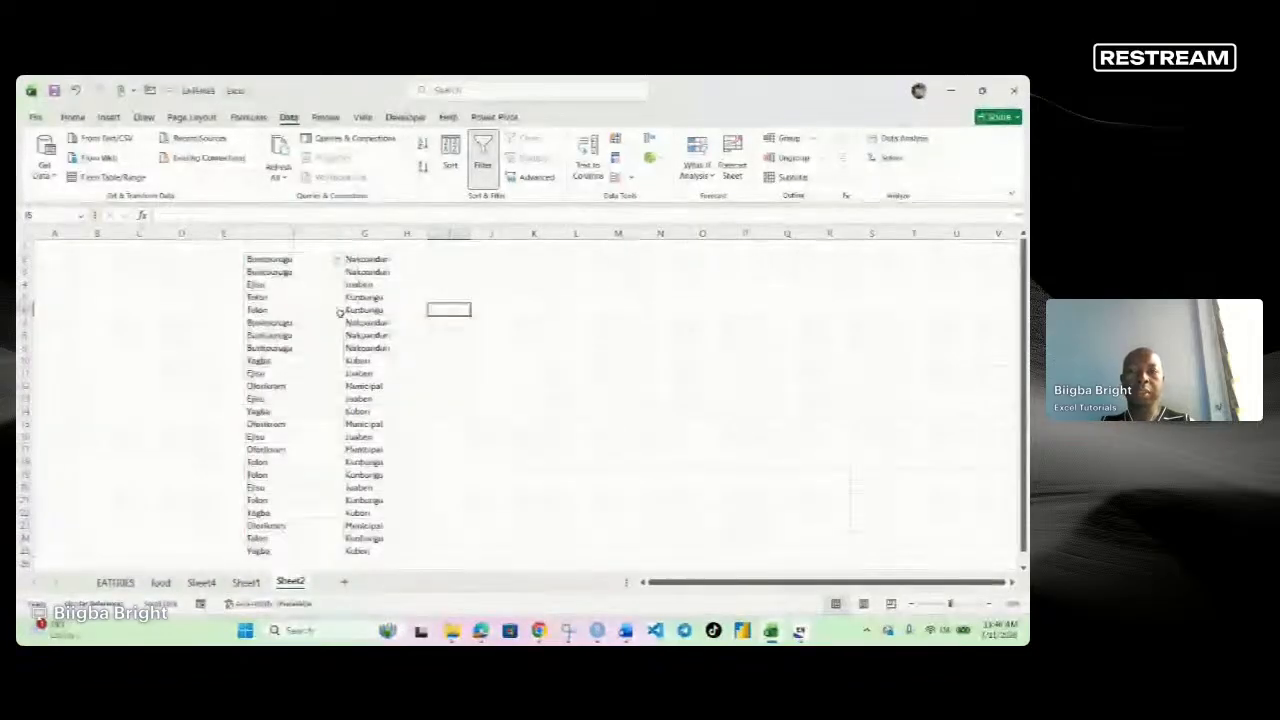
click(365, 233)
double_click(386, 233)
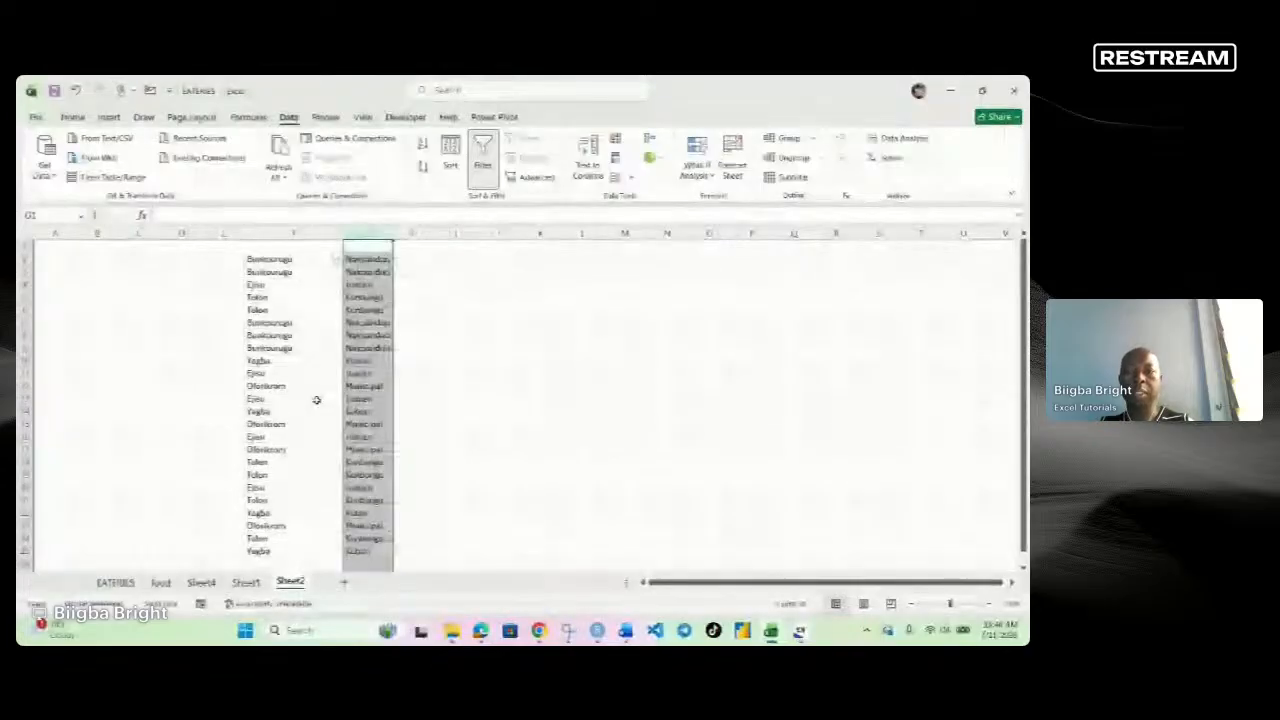